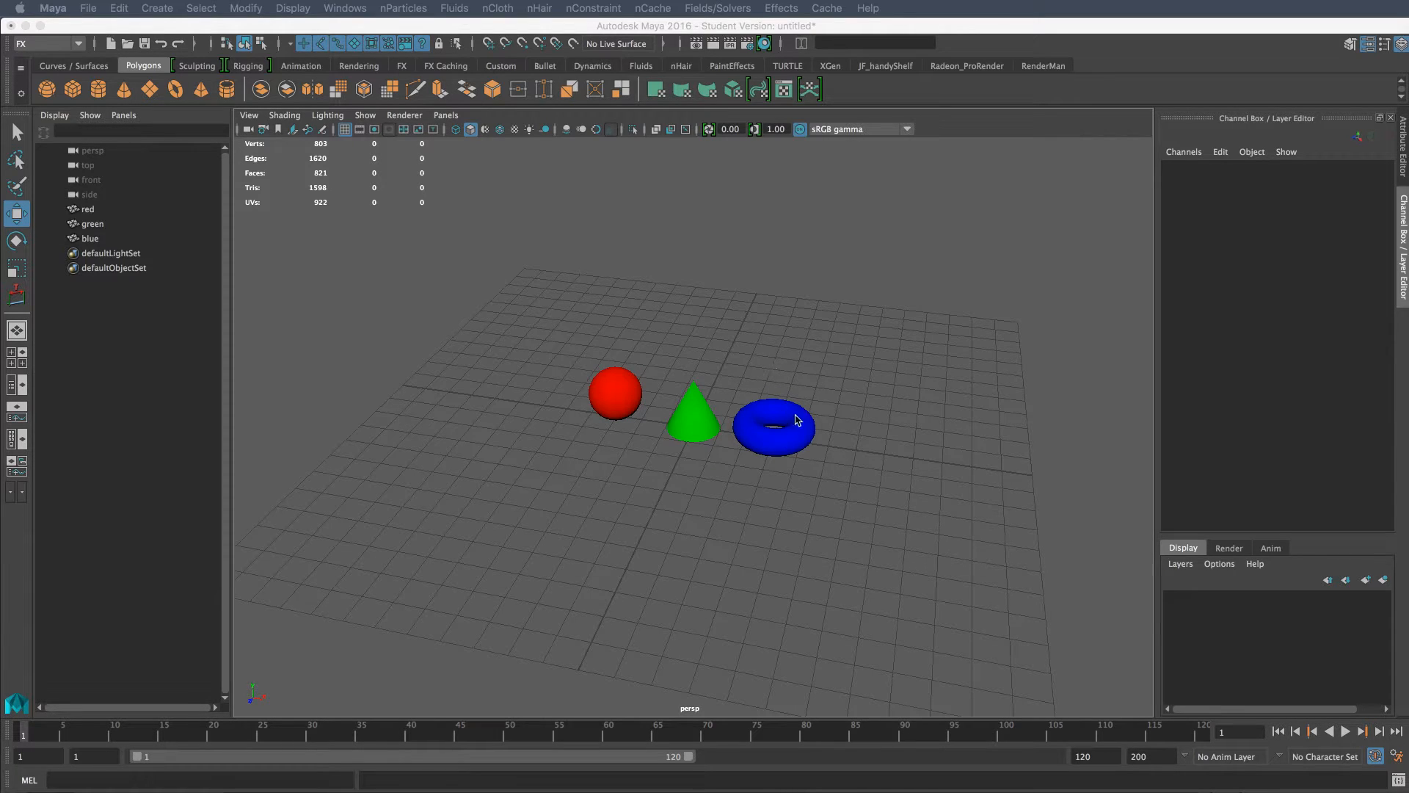
Create a new nParticle emitter in the scene
{"action": "left_click_drag", "start_coordinate": [872, 450], "coordinate": [817, 426], "text": "alt"}
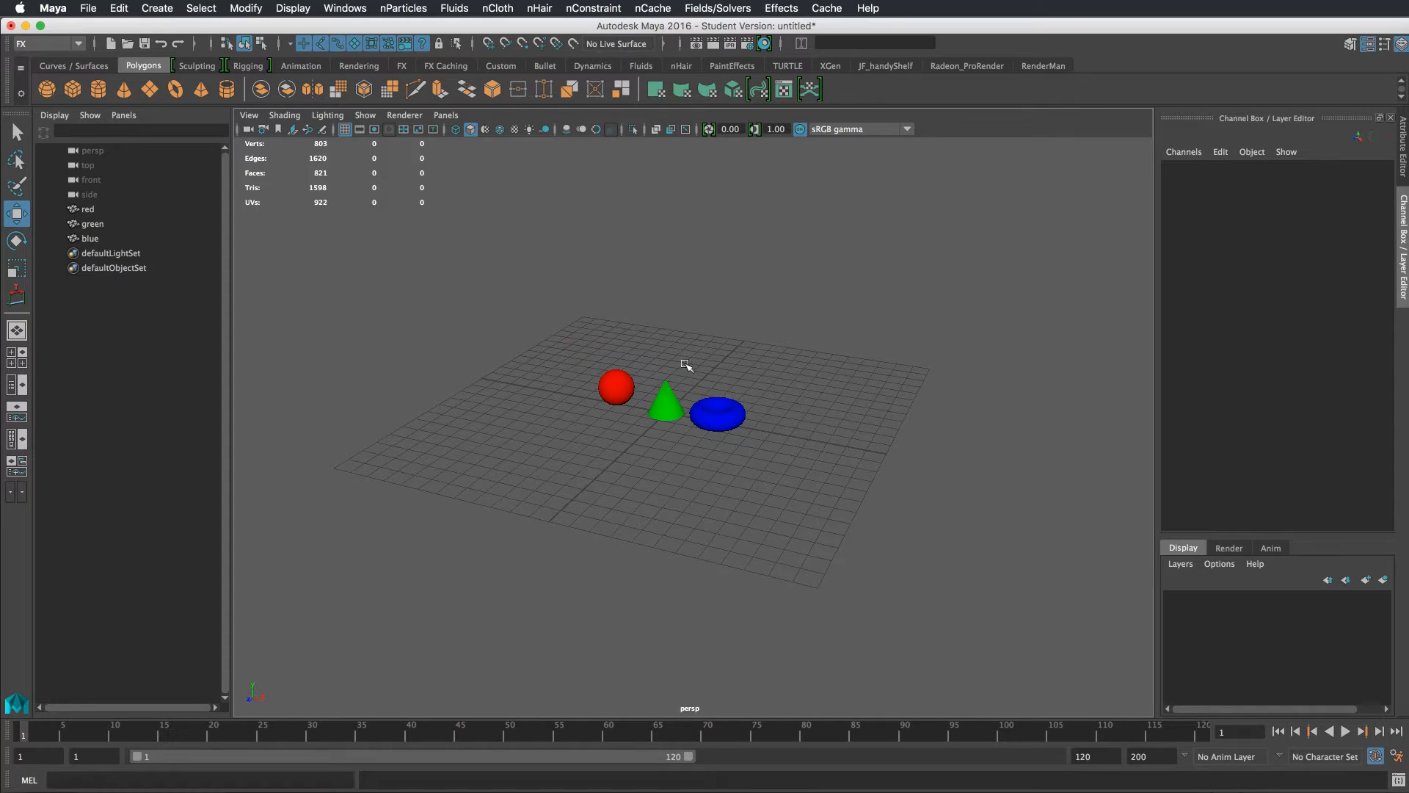
{"action": "left_click", "coordinate": [403, 8]}
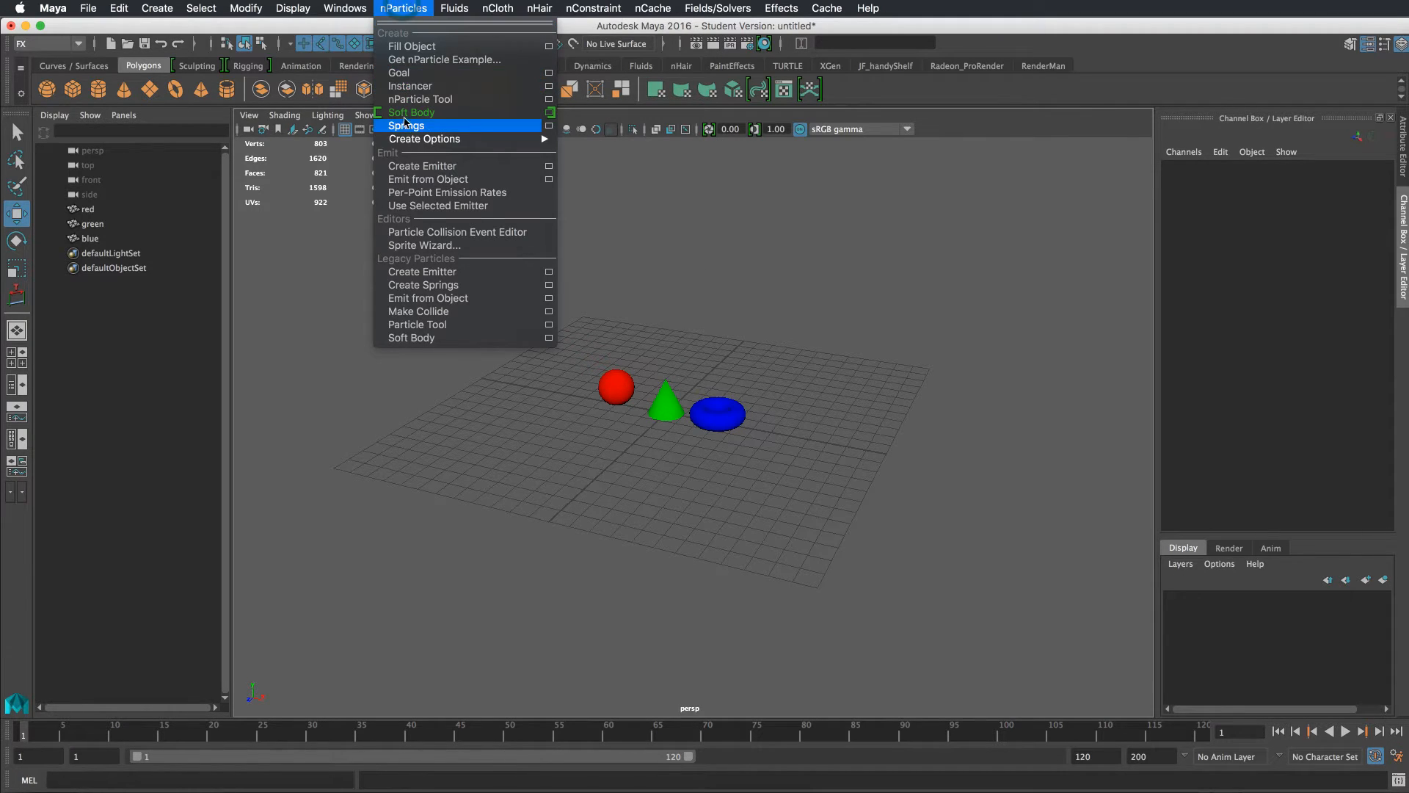
{"action": "left_click", "coordinate": [416, 168]}
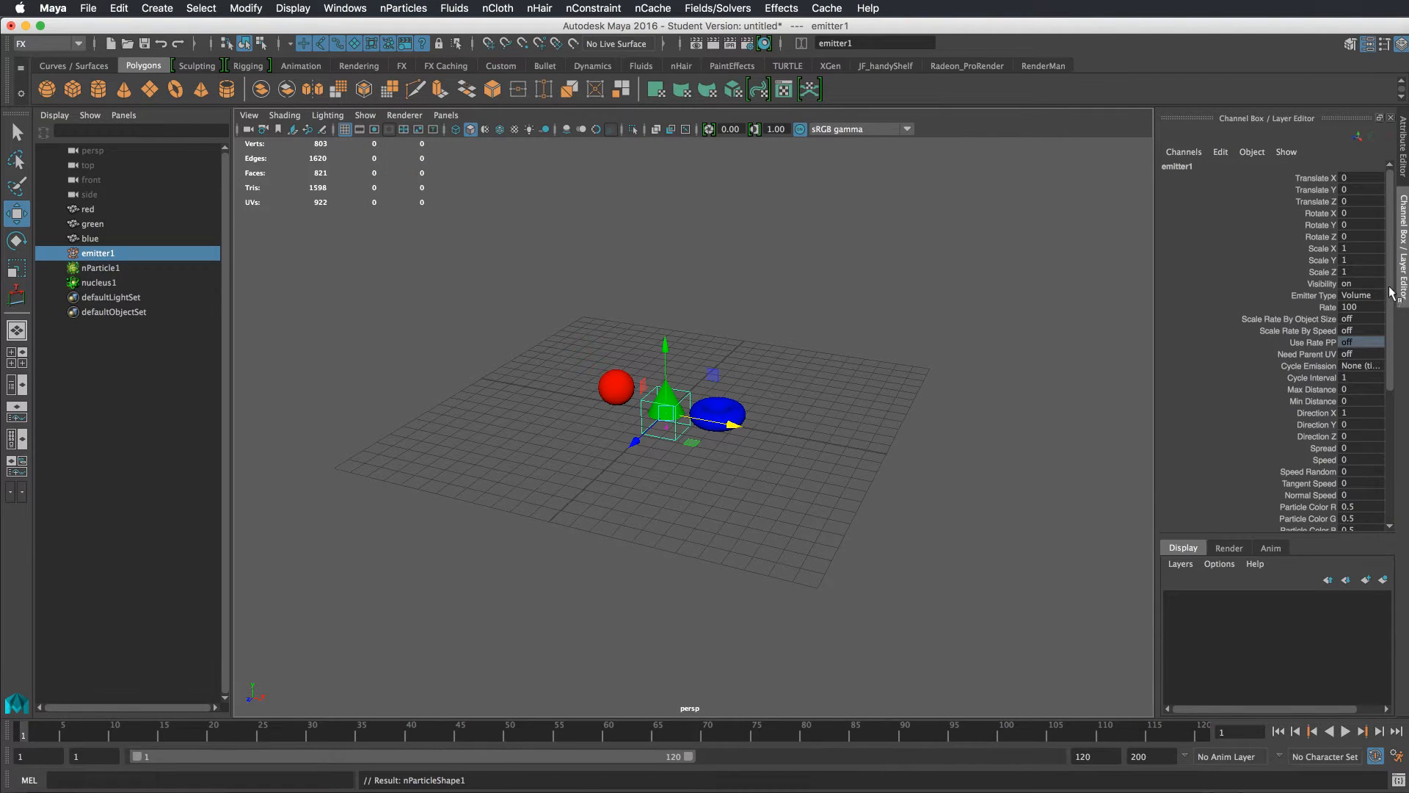
Scale the emitter's volume up into a large cube enclosing the sphere, cone and torus
{"action": "scroll", "coordinate": [1389, 292], "scroll_direction": "down", "scroll_amount": 6}
{"action": "key", "text": "r"}
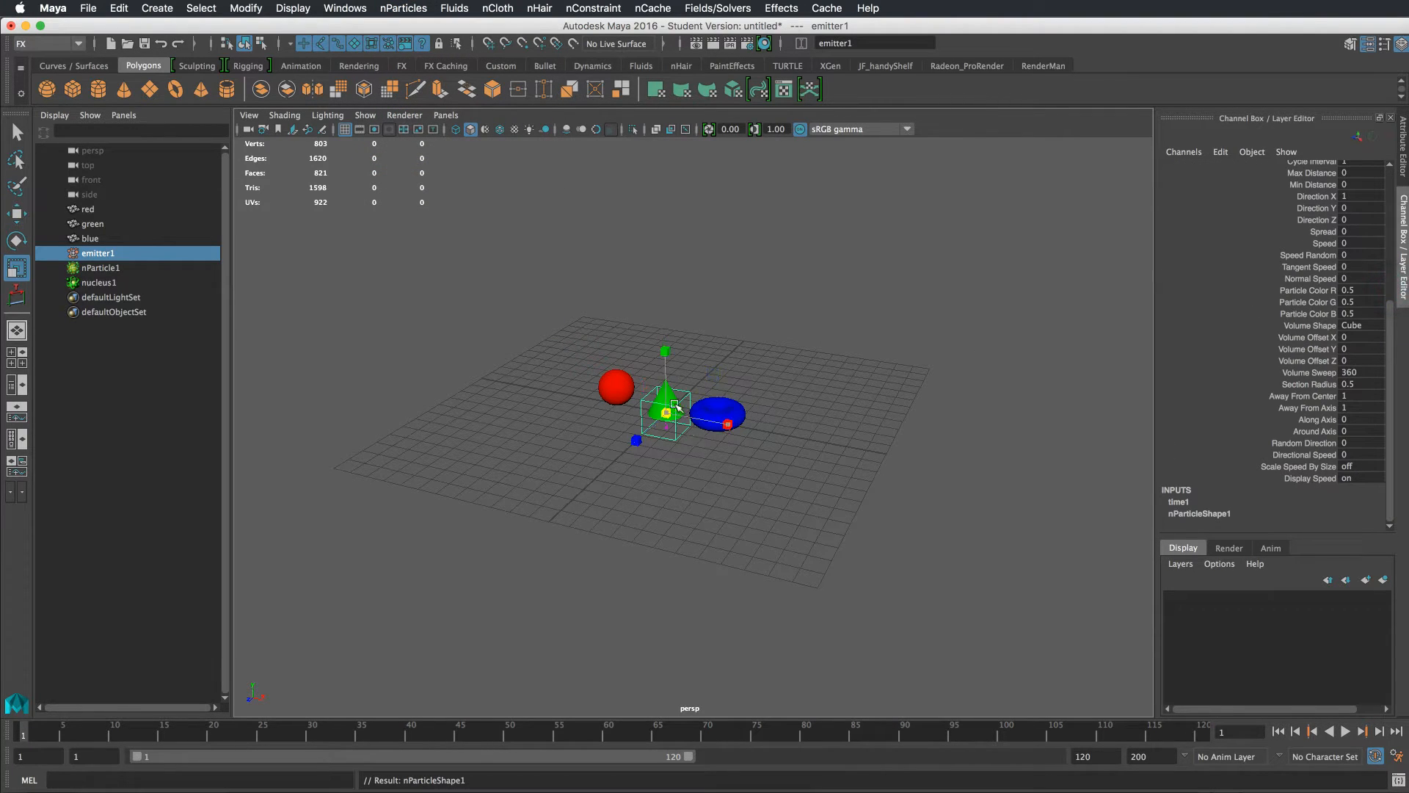
{"action": "left_click_drag", "start_coordinate": [675, 404], "coordinate": [1151, 390]}
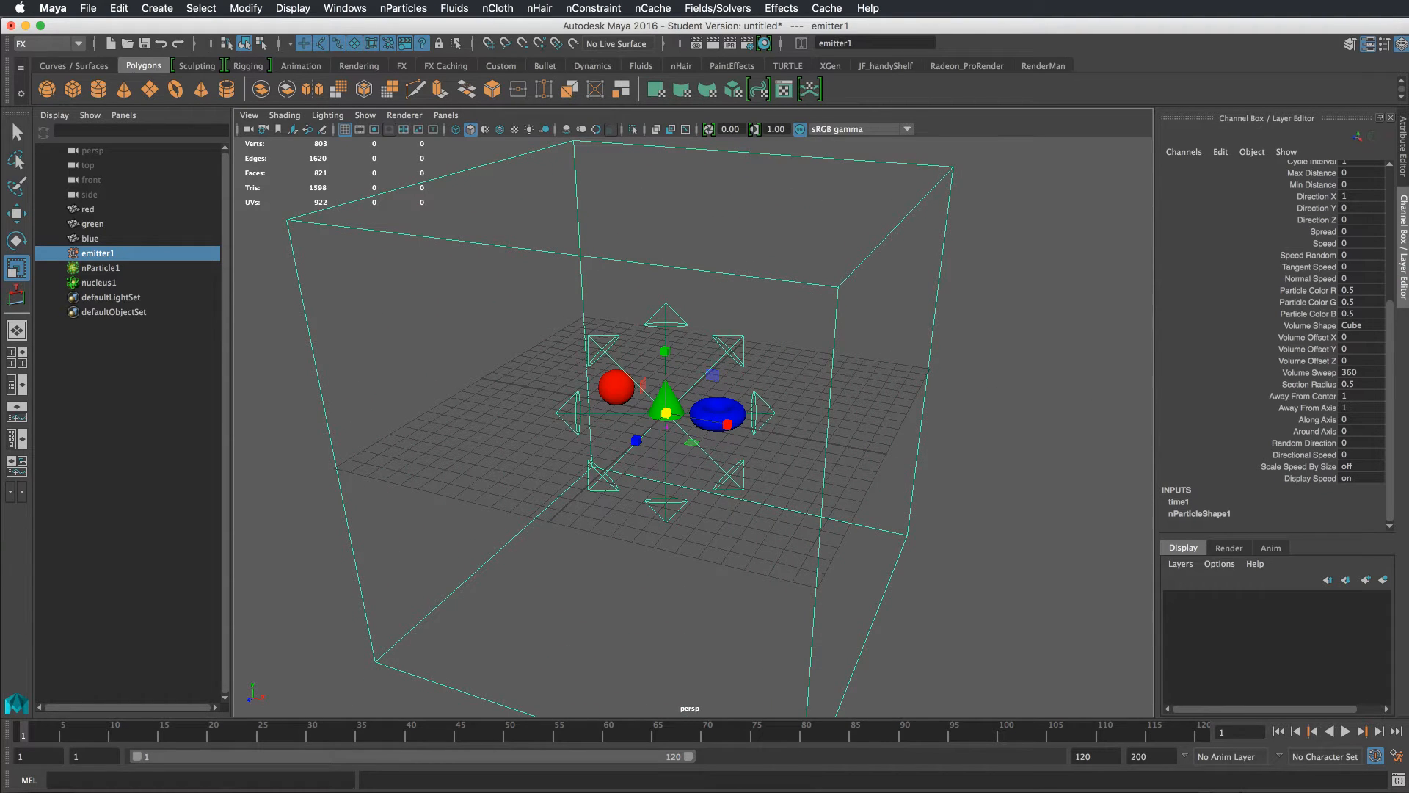
Set the emitter's Away From Center value to 0
{"action": "left_click_drag", "start_coordinate": [1388, 310], "coordinate": [1397, 247]}
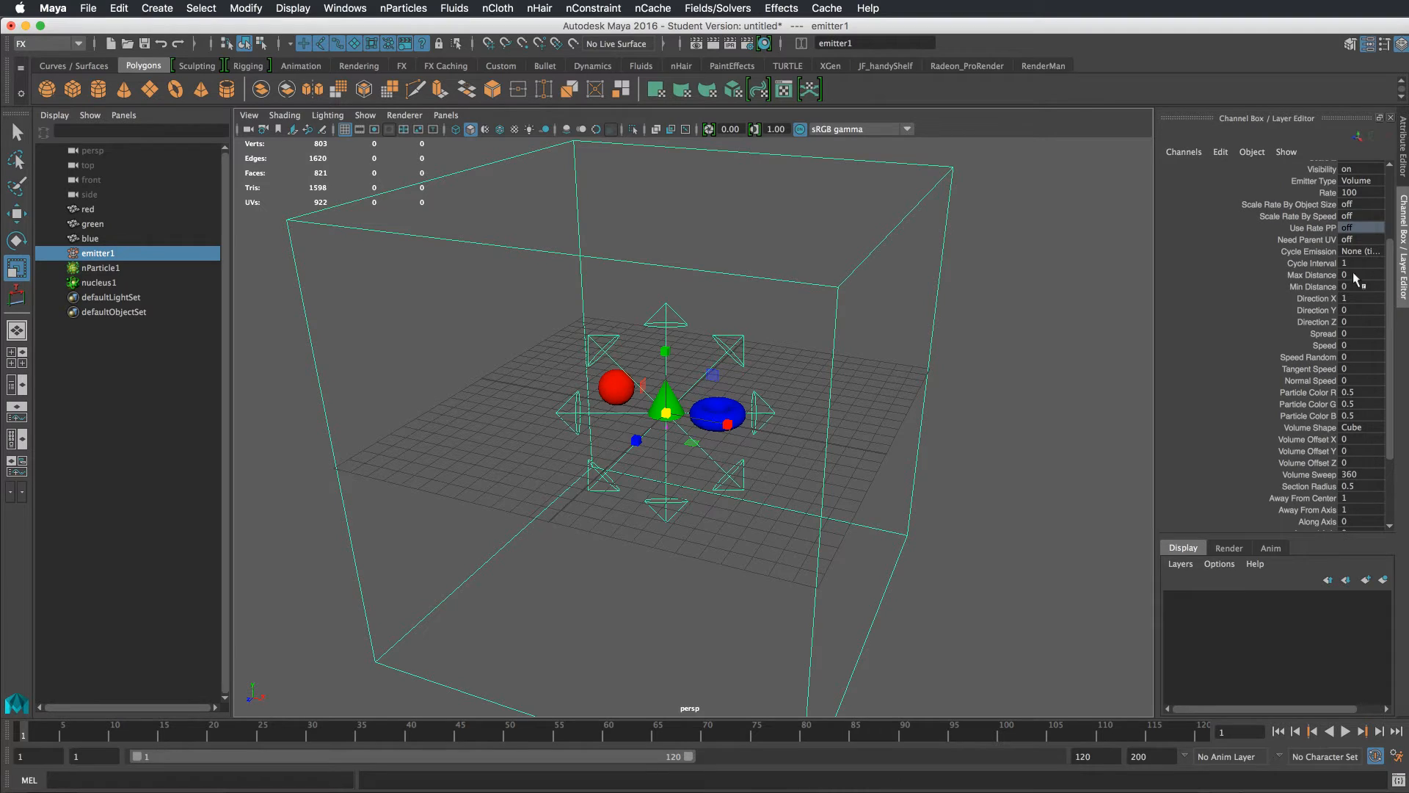
{"action": "double_click", "coordinate": [1354, 499]}
{"action": "type", "text": "0"}
{"action": "key", "text": "Tab"}
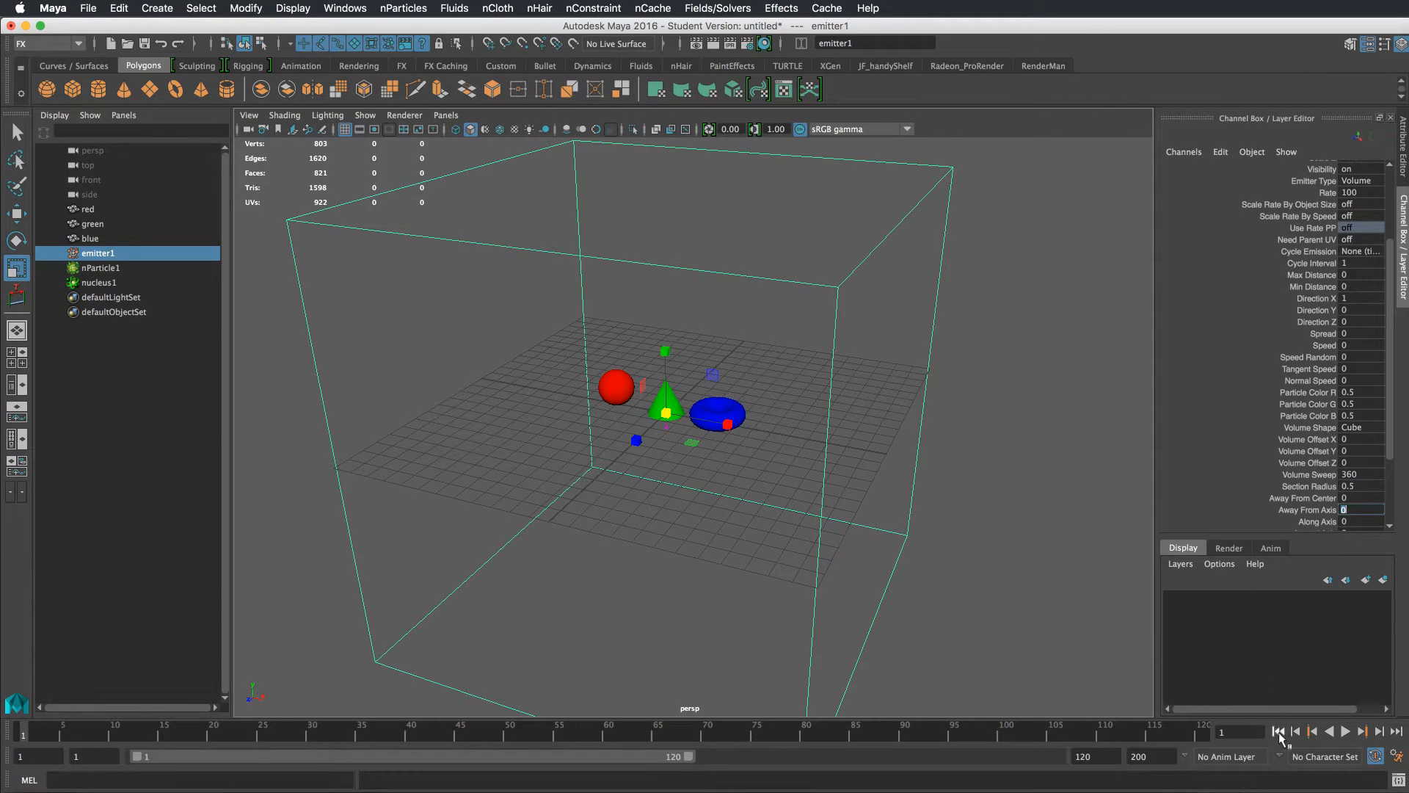
Play the simulation, select the nParticle object and browse its attribute sections
{"action": "left_click", "coordinate": [1345, 732]}
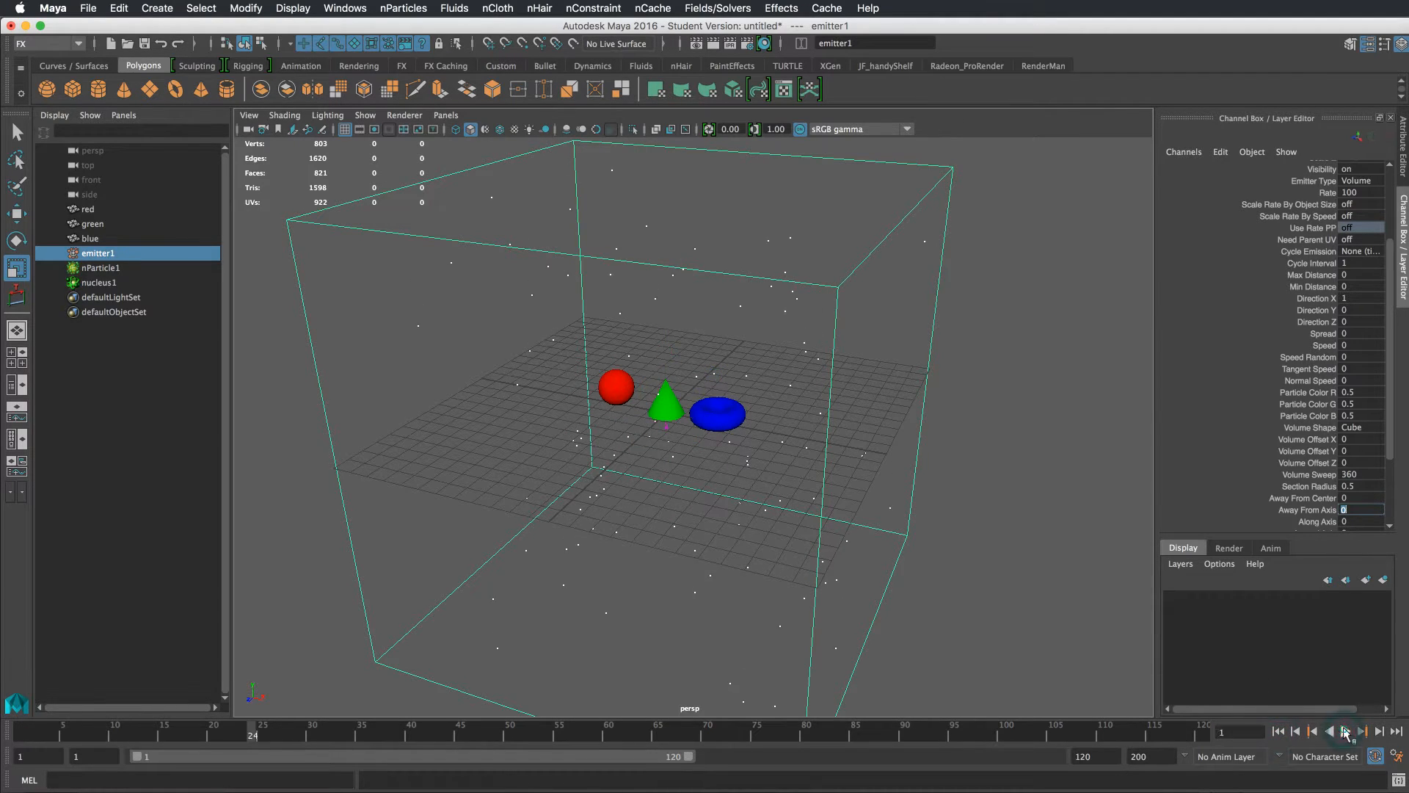
{"action": "left_click", "coordinate": [820, 330]}
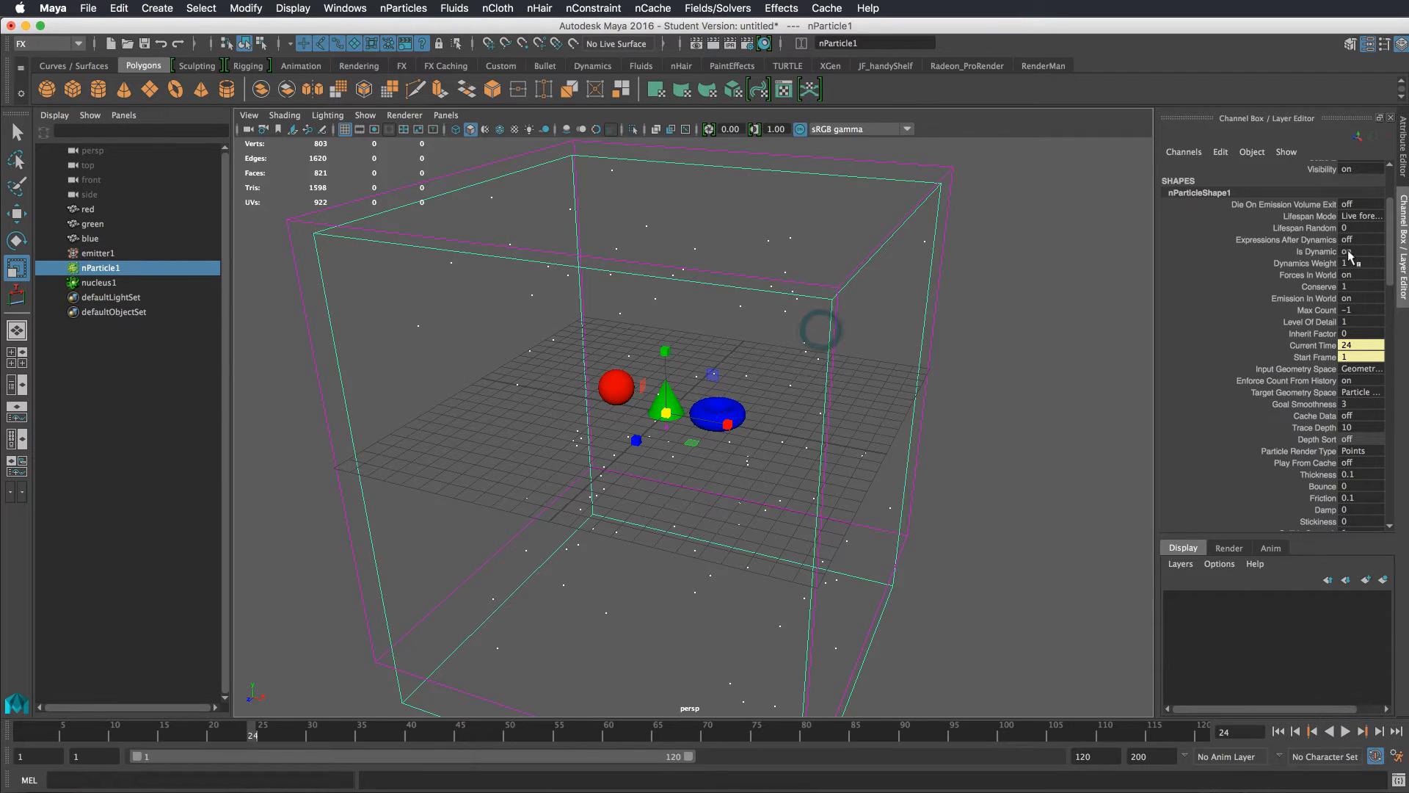
{"action": "key", "text": "ctrl+a"}
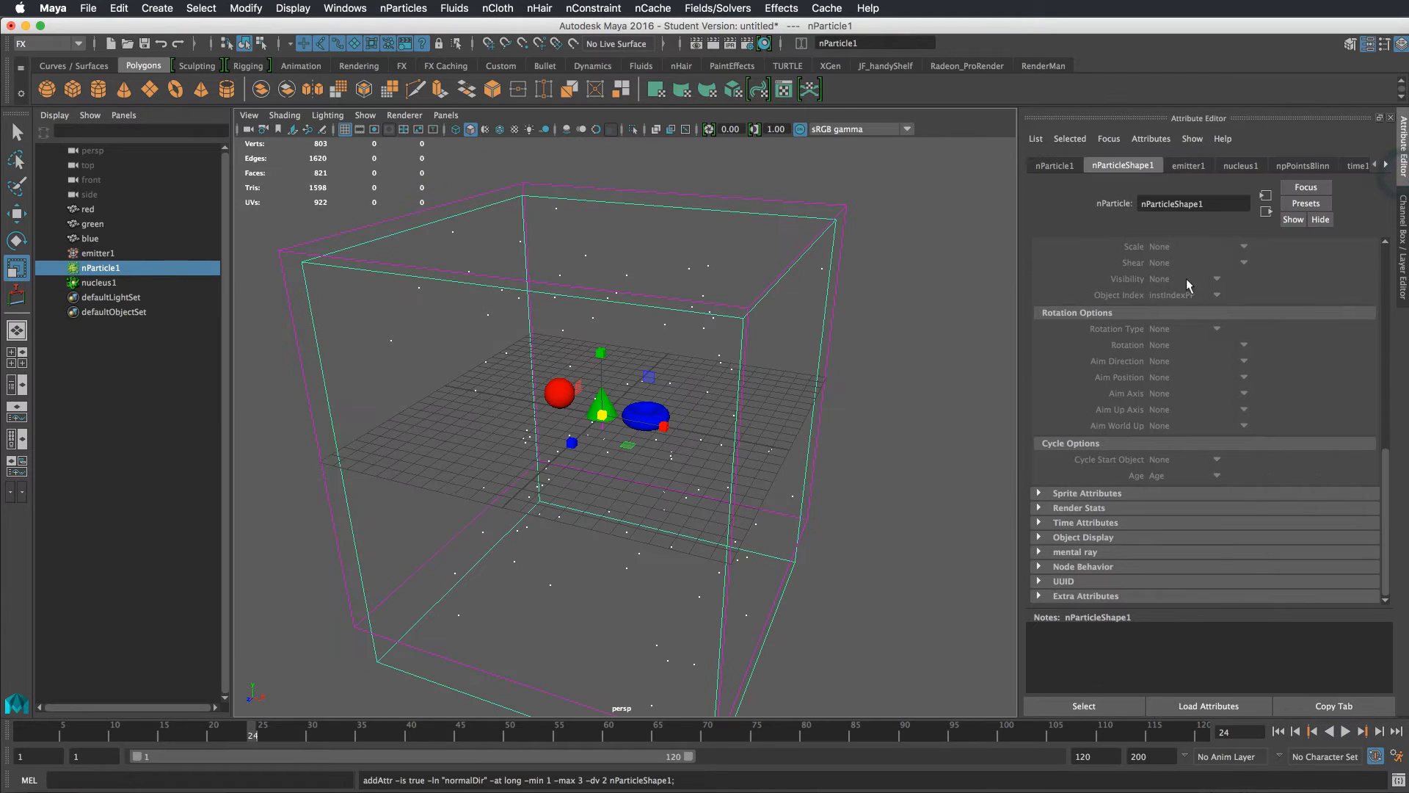
{"action": "scroll", "coordinate": [1189, 285], "scroll_direction": "up", "scroll_amount": 10}
{"action": "left_click", "coordinate": [1076, 452]}
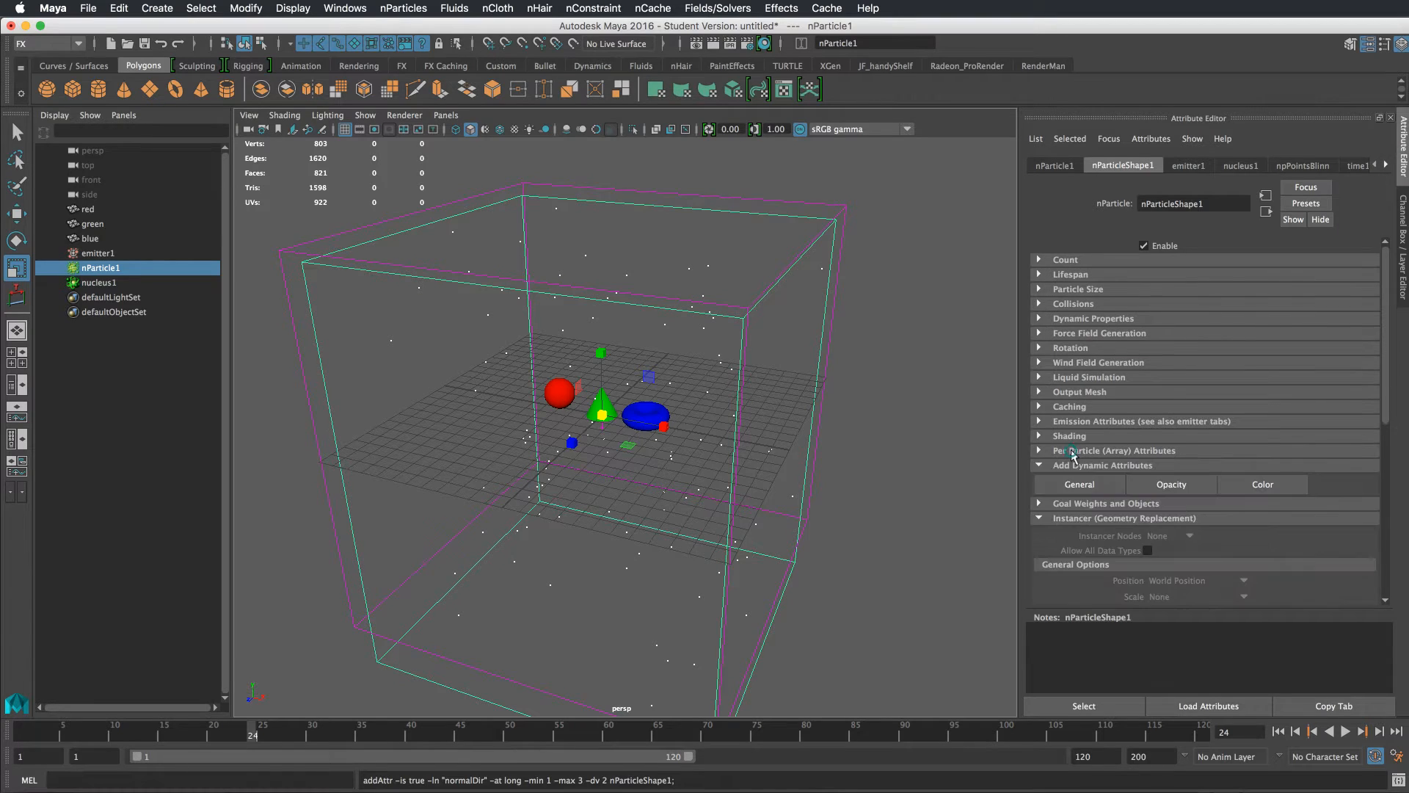
{"action": "left_click", "coordinate": [1081, 465]}
{"action": "left_click", "coordinate": [1077, 495]}
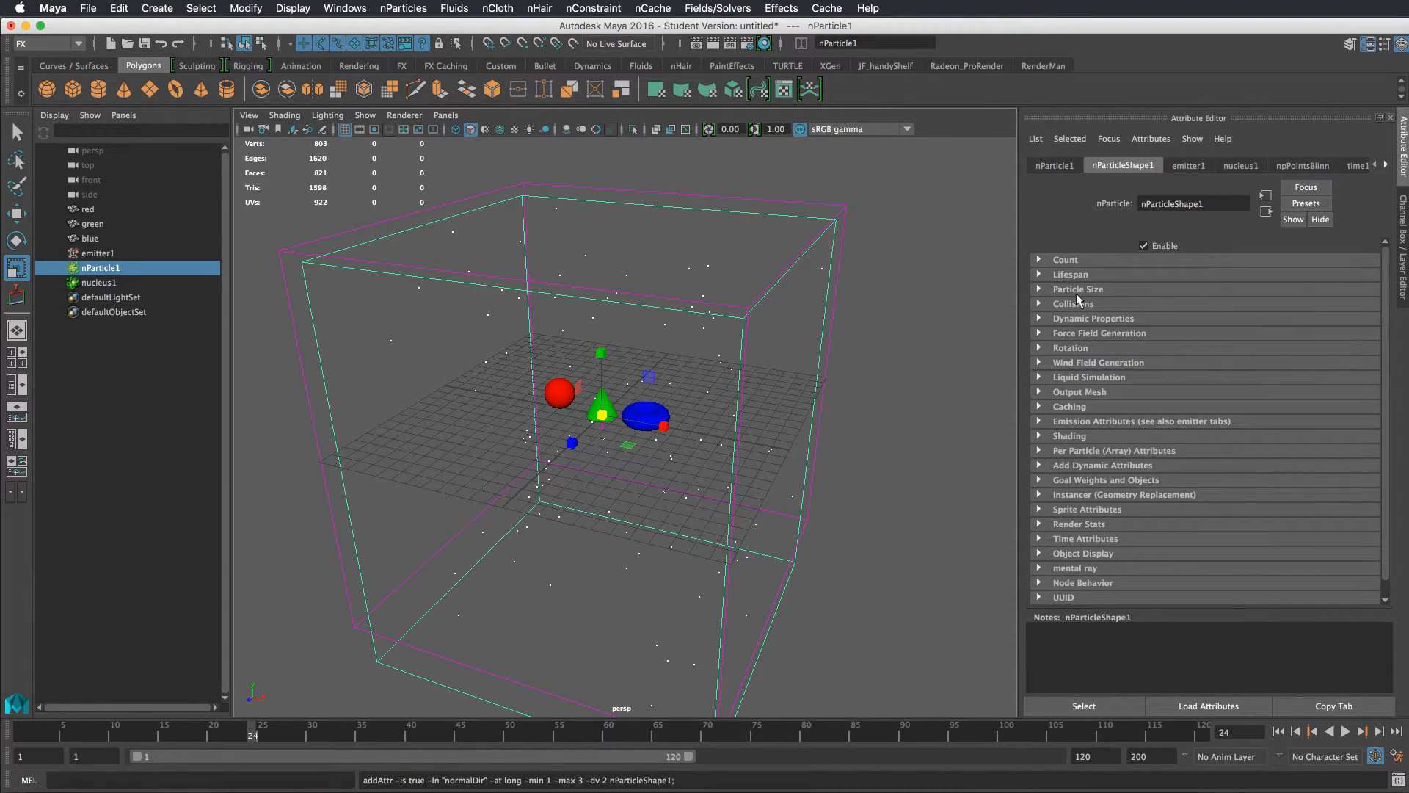
{"action": "left_click", "coordinate": [1085, 319]}
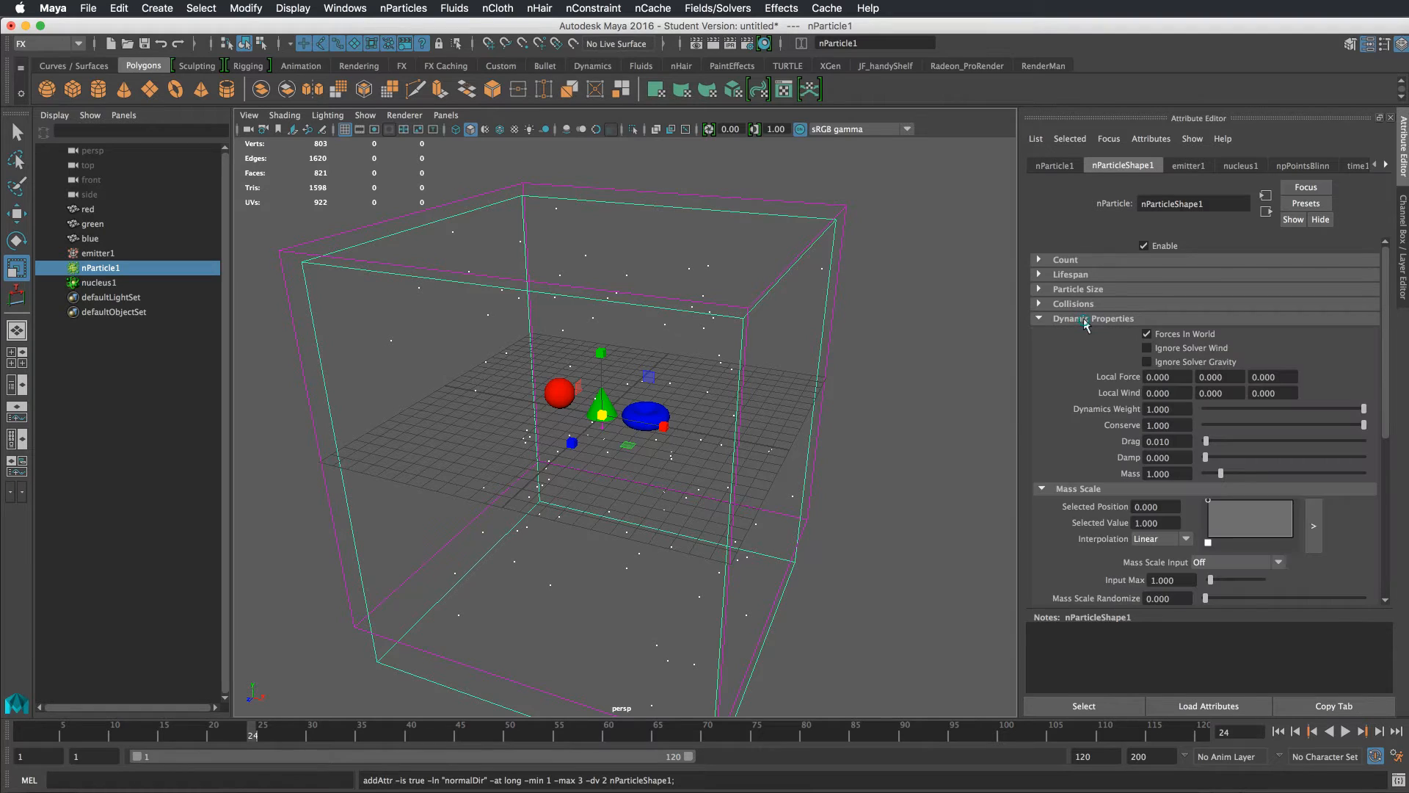
{"action": "left_click", "coordinate": [1185, 317]}
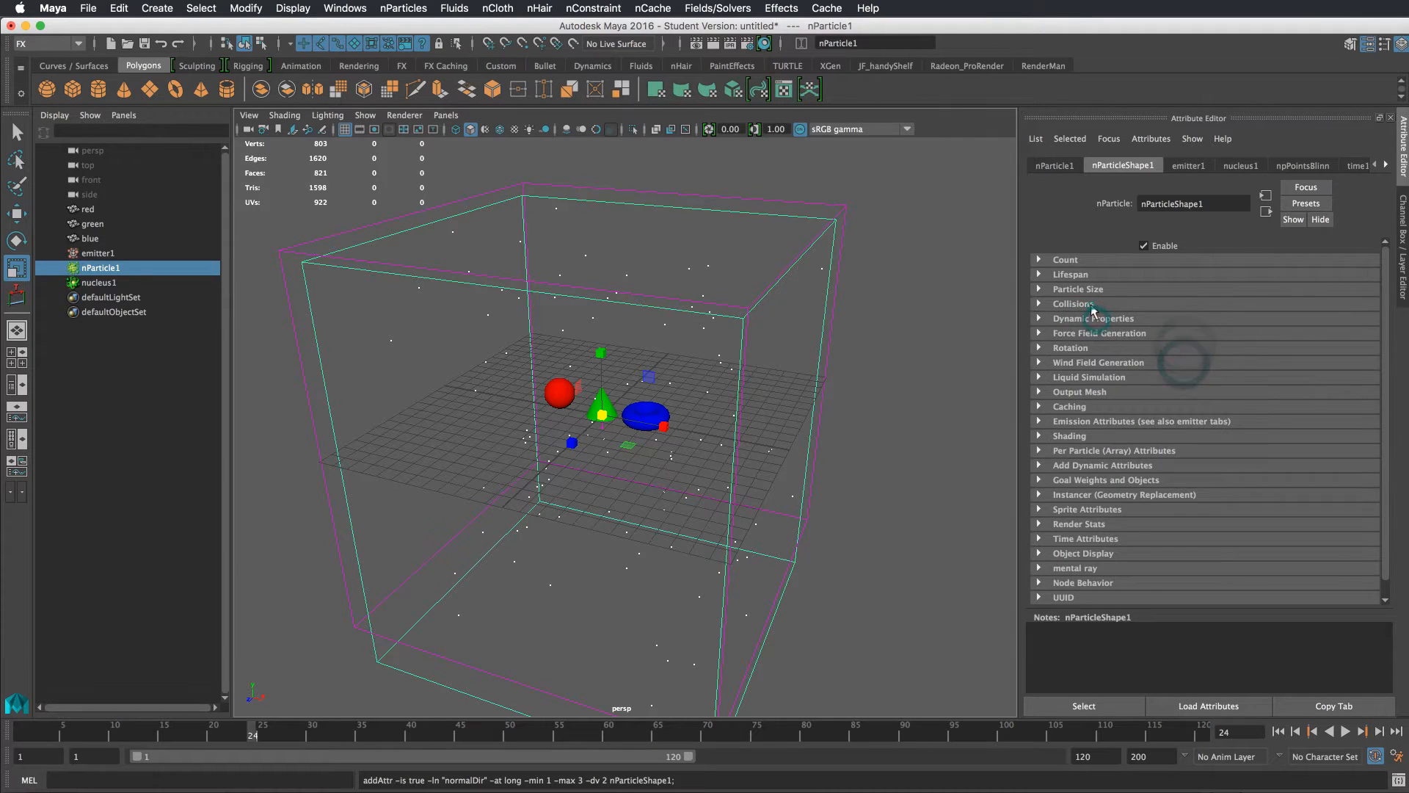
{"action": "left_click", "coordinate": [1094, 318]}
{"action": "left_click", "coordinate": [1093, 318]}
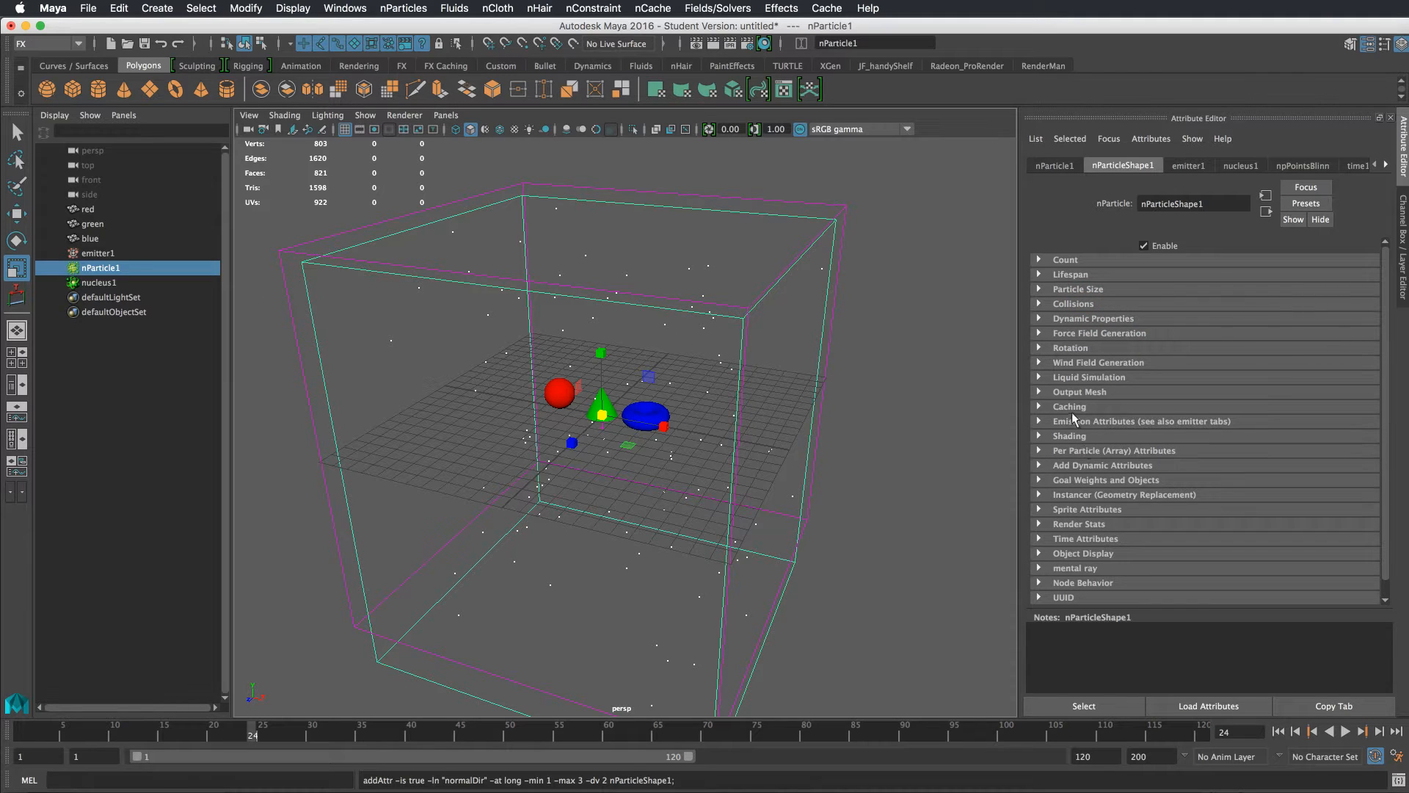
Set the nParticle point size to 7 under Shading
{"action": "left_click", "coordinate": [1077, 436]}
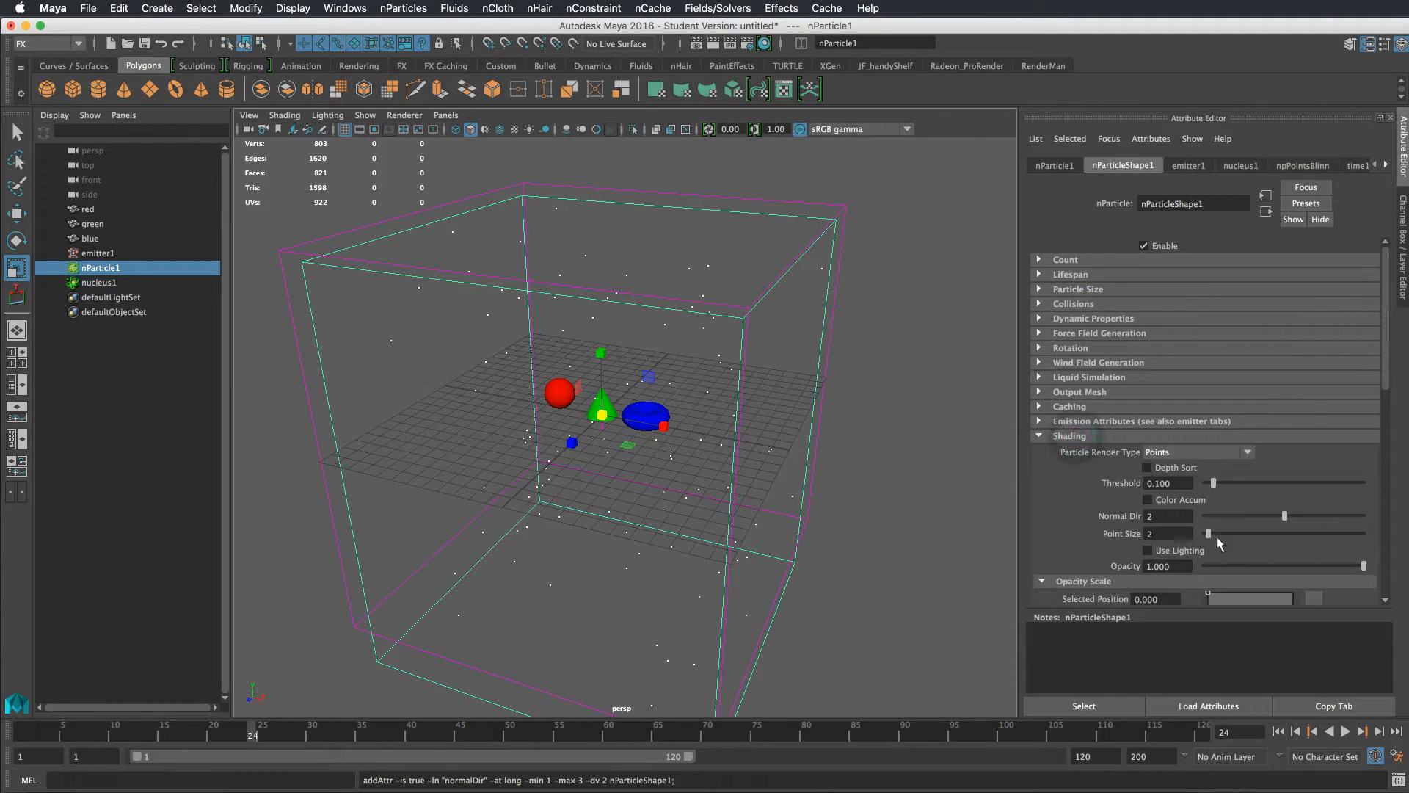
{"action": "left_click_drag", "start_coordinate": [1208, 538], "coordinate": [1222, 536]}
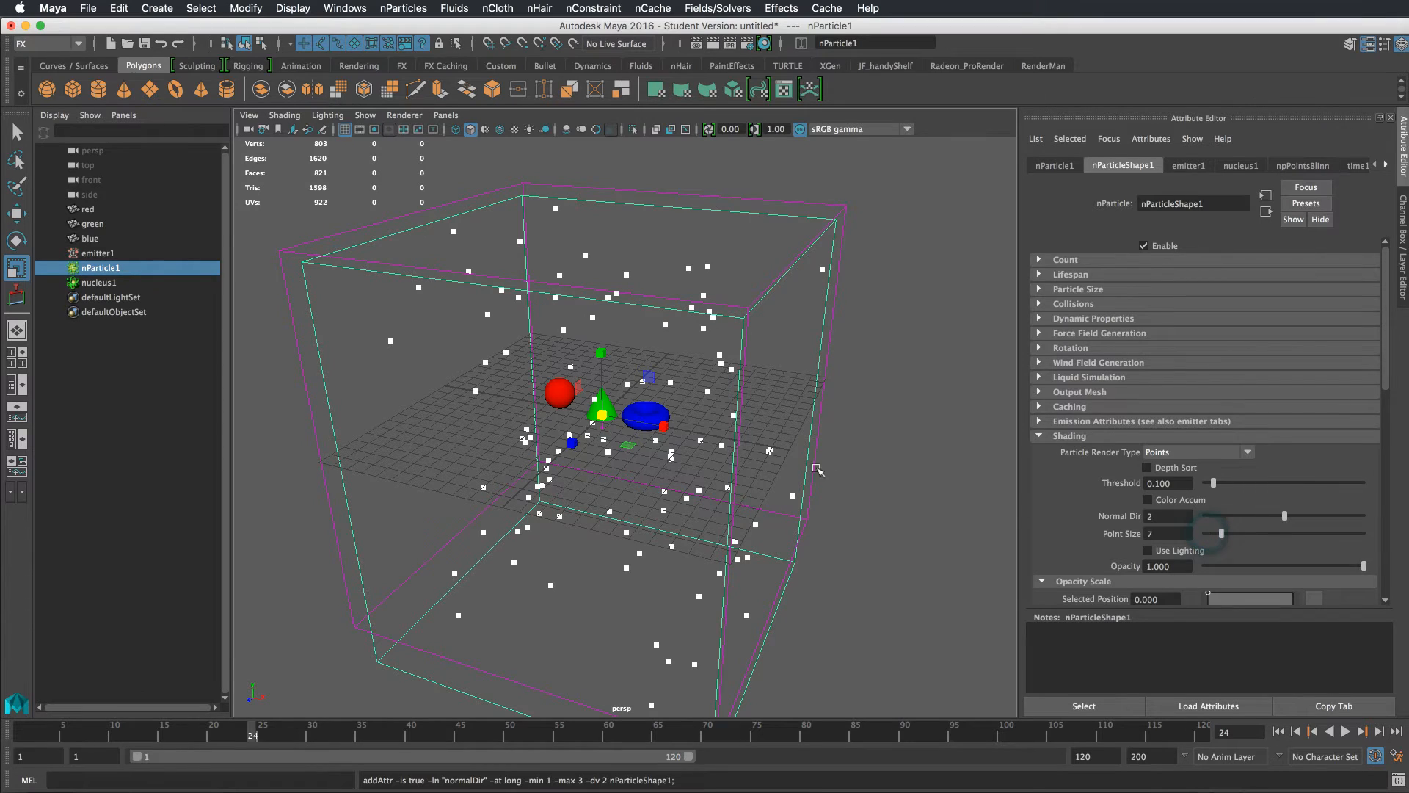
Rewind and replay the simulation to preview the larger particles
{"action": "left_click_drag", "start_coordinate": [830, 470], "coordinate": [763, 384], "text": "alt"}
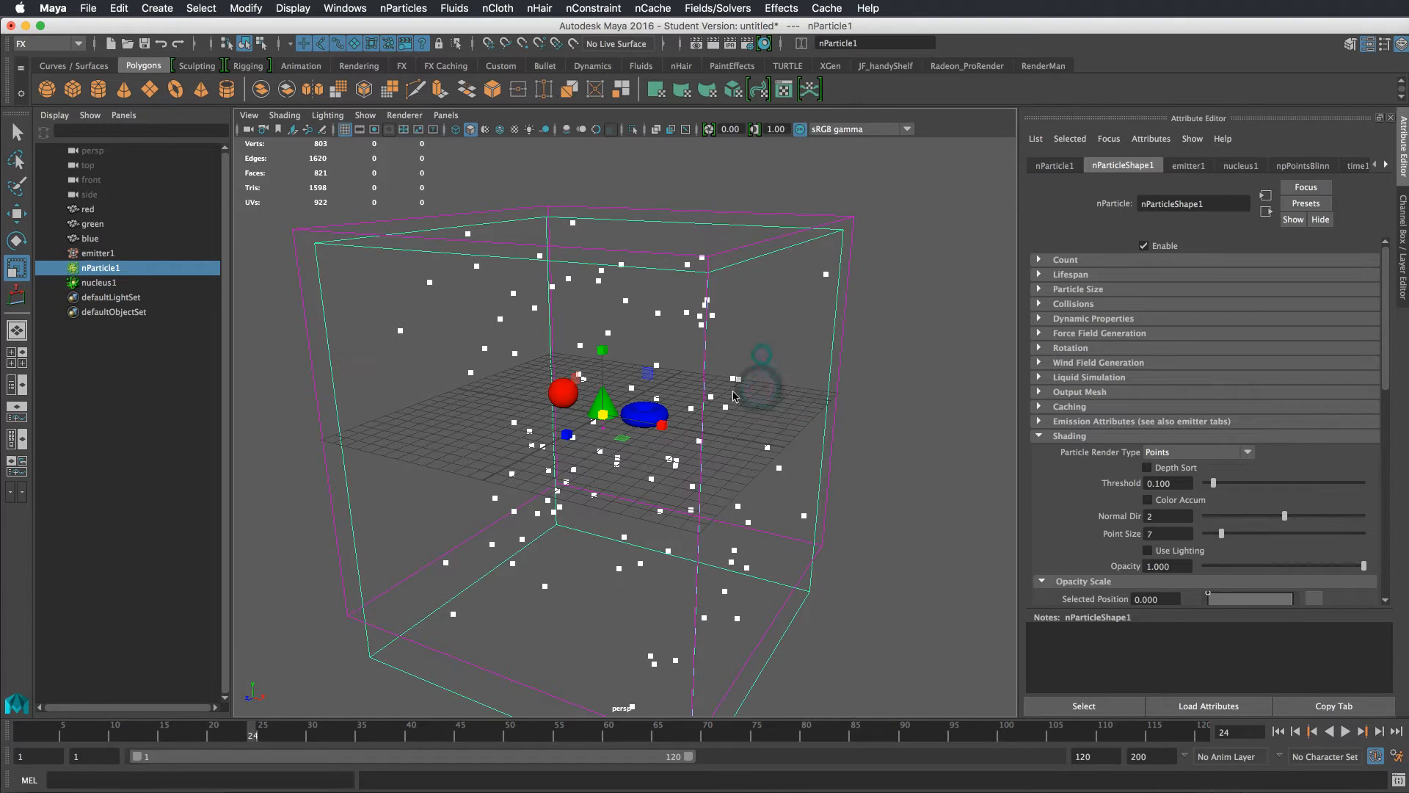
{"action": "left_click", "coordinate": [1278, 730]}
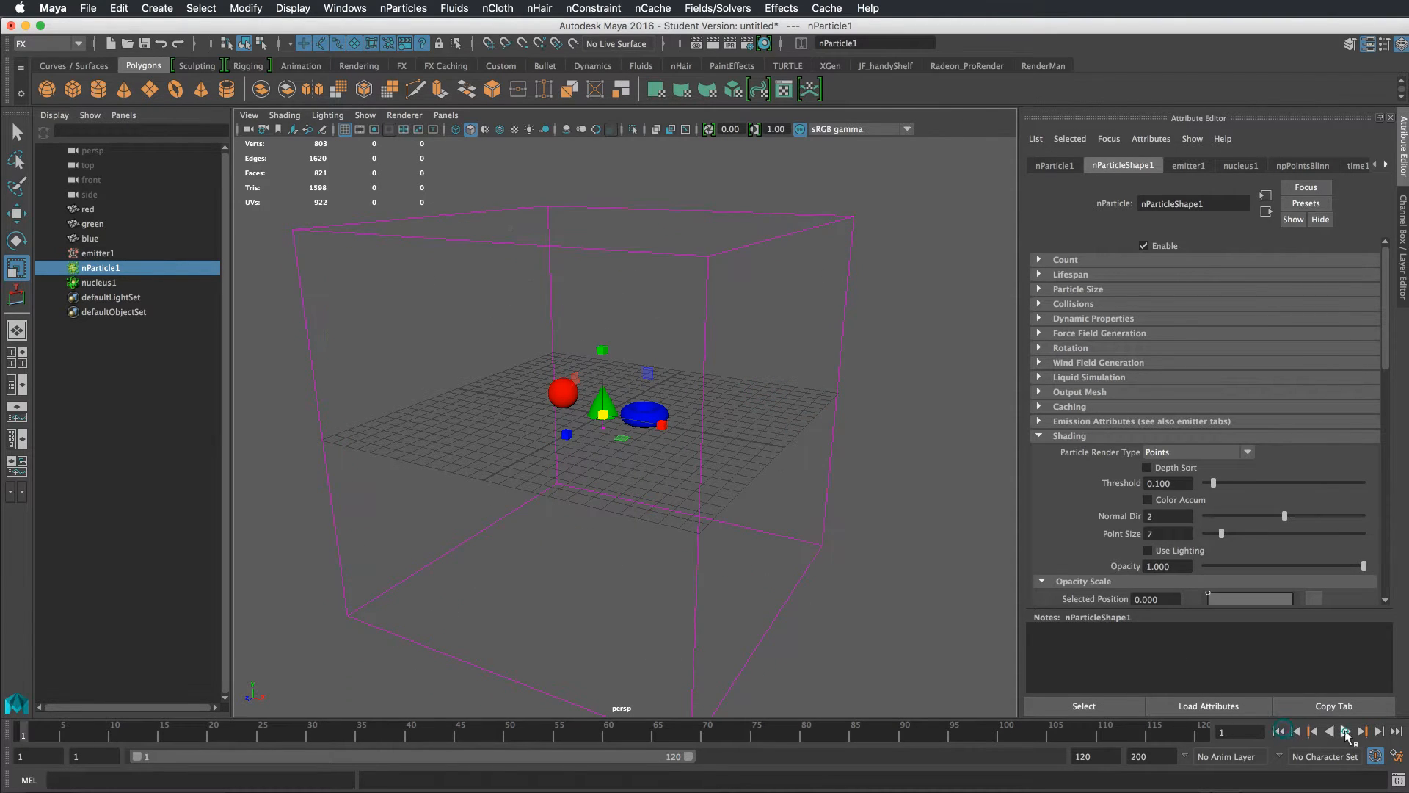
{"action": "left_click", "coordinate": [1346, 731]}
{"action": "left_click", "coordinate": [1345, 731]}
{"action": "left_click_drag", "start_coordinate": [837, 408], "coordinate": [866, 411], "text": "alt"}
Select the red, green and blue objects plus the nParticle, and open the Instancer options
{"action": "left_click", "coordinate": [552, 398]}
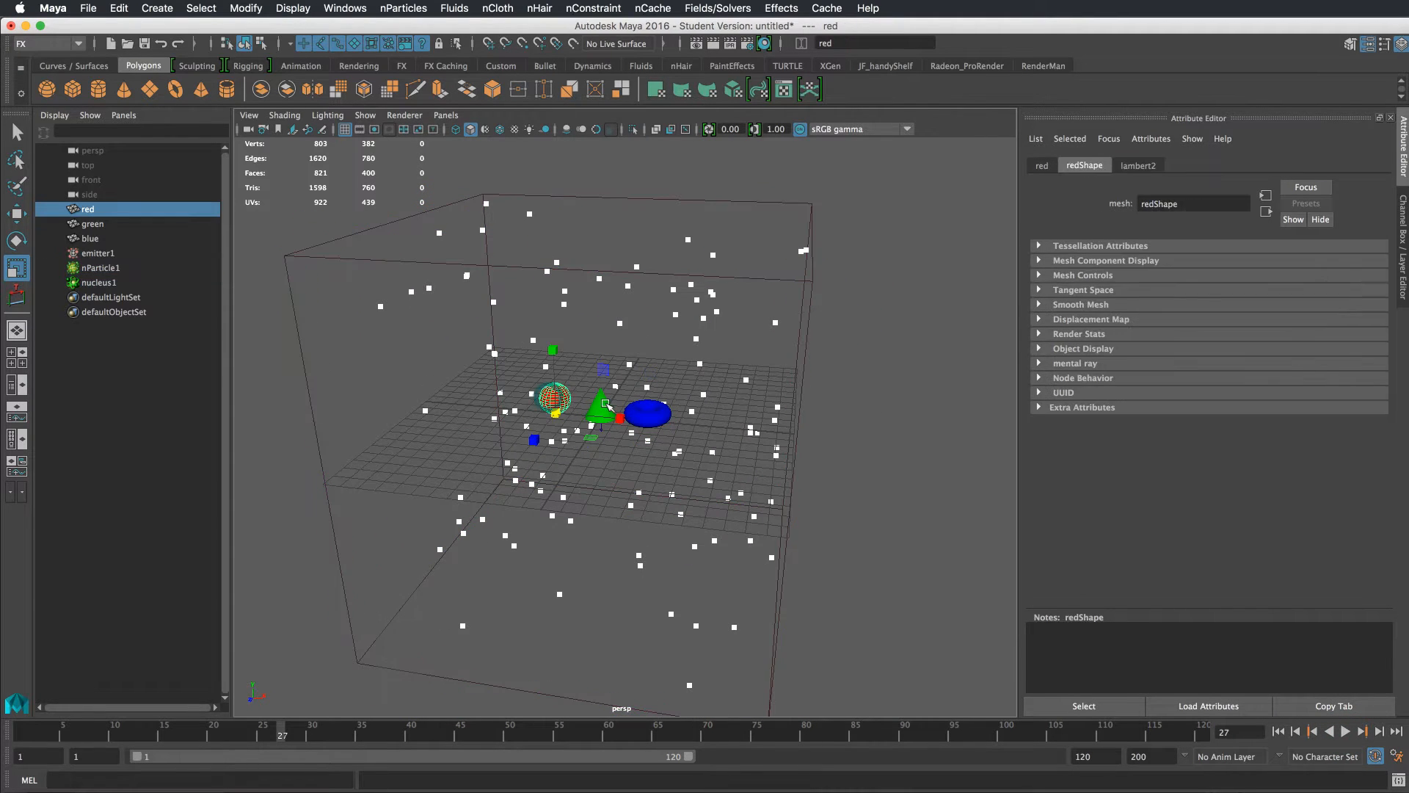
{"action": "left_click", "coordinate": [601, 405], "text": "shift"}
{"action": "left_click", "coordinate": [649, 409], "text": "shift"}
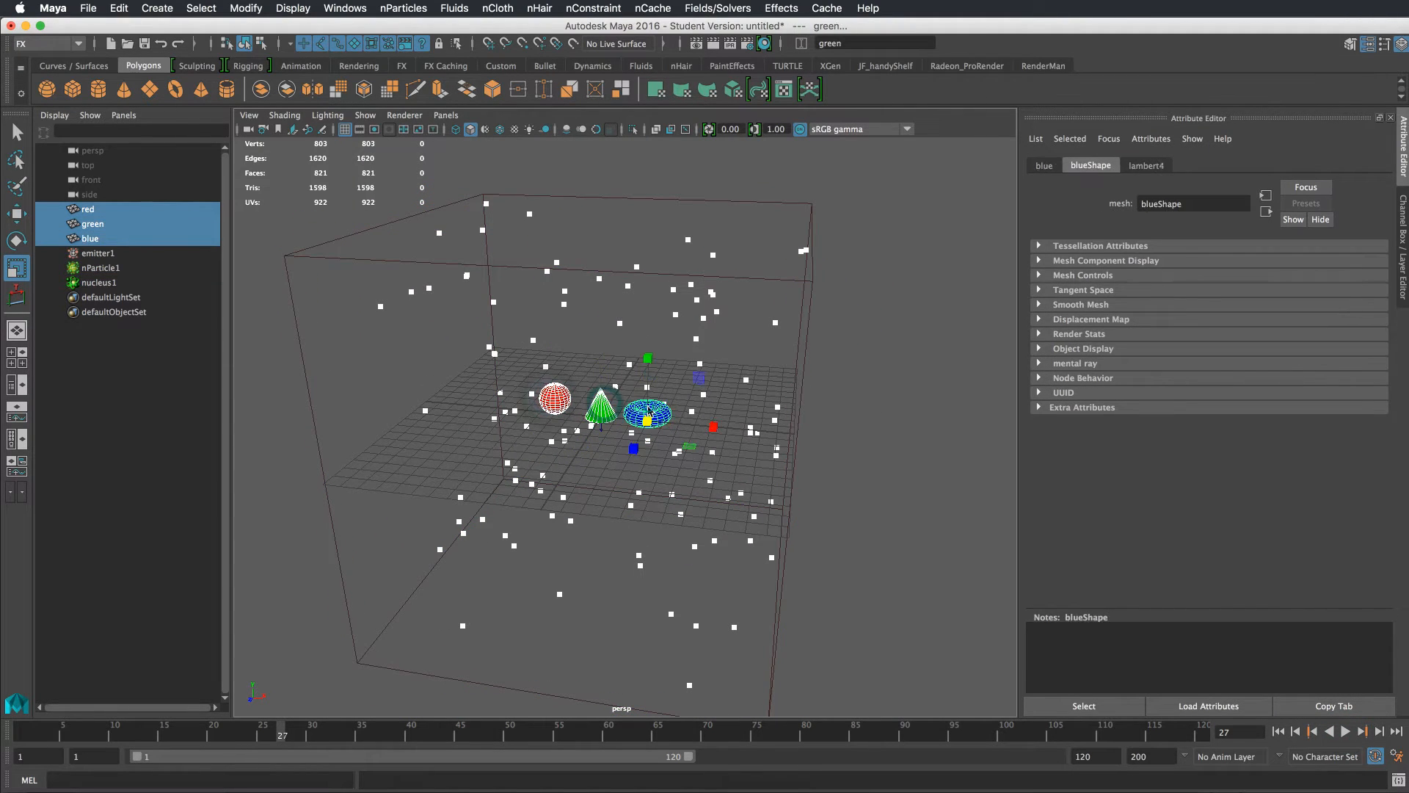
{"action": "left_click", "coordinate": [704, 320], "text": "shift"}
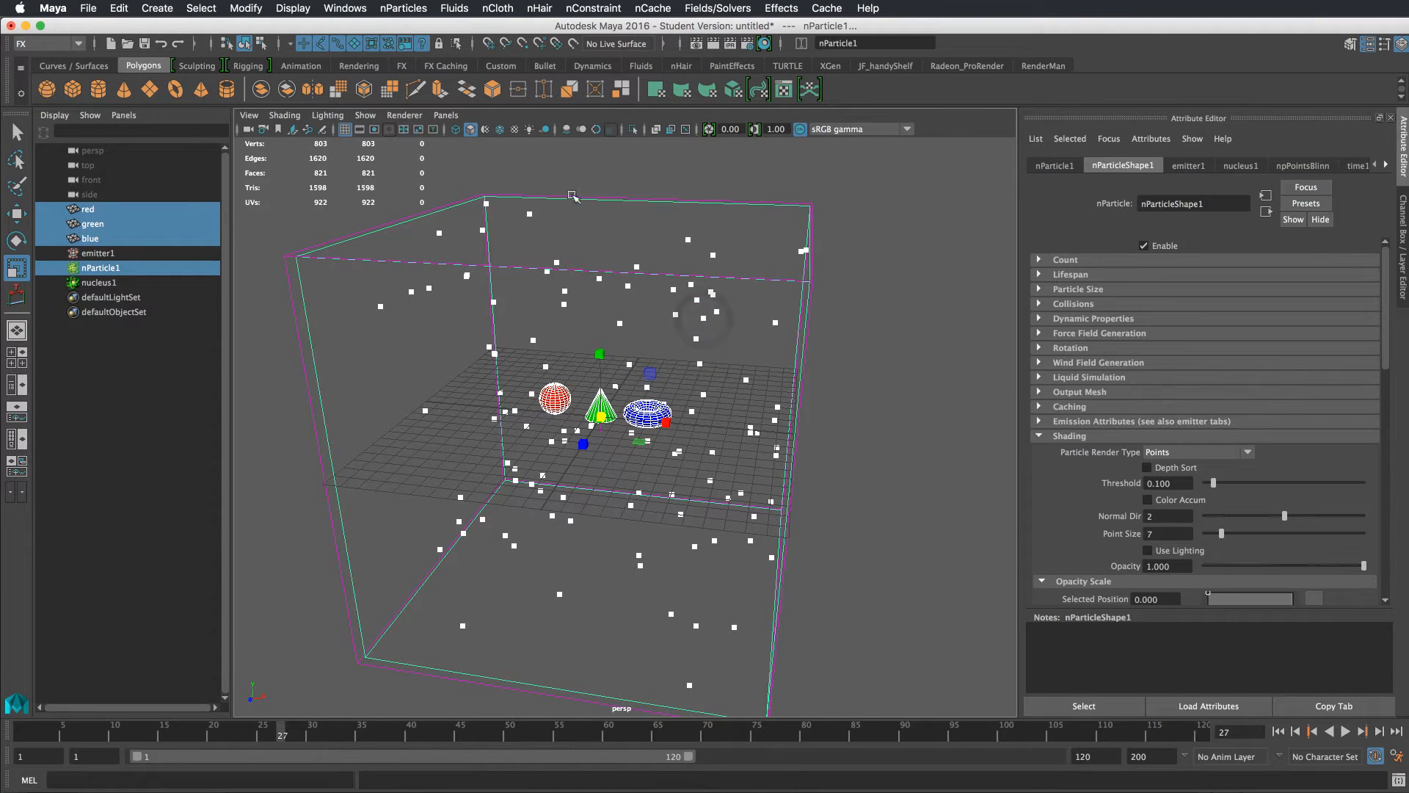
{"action": "left_click", "coordinate": [403, 8]}
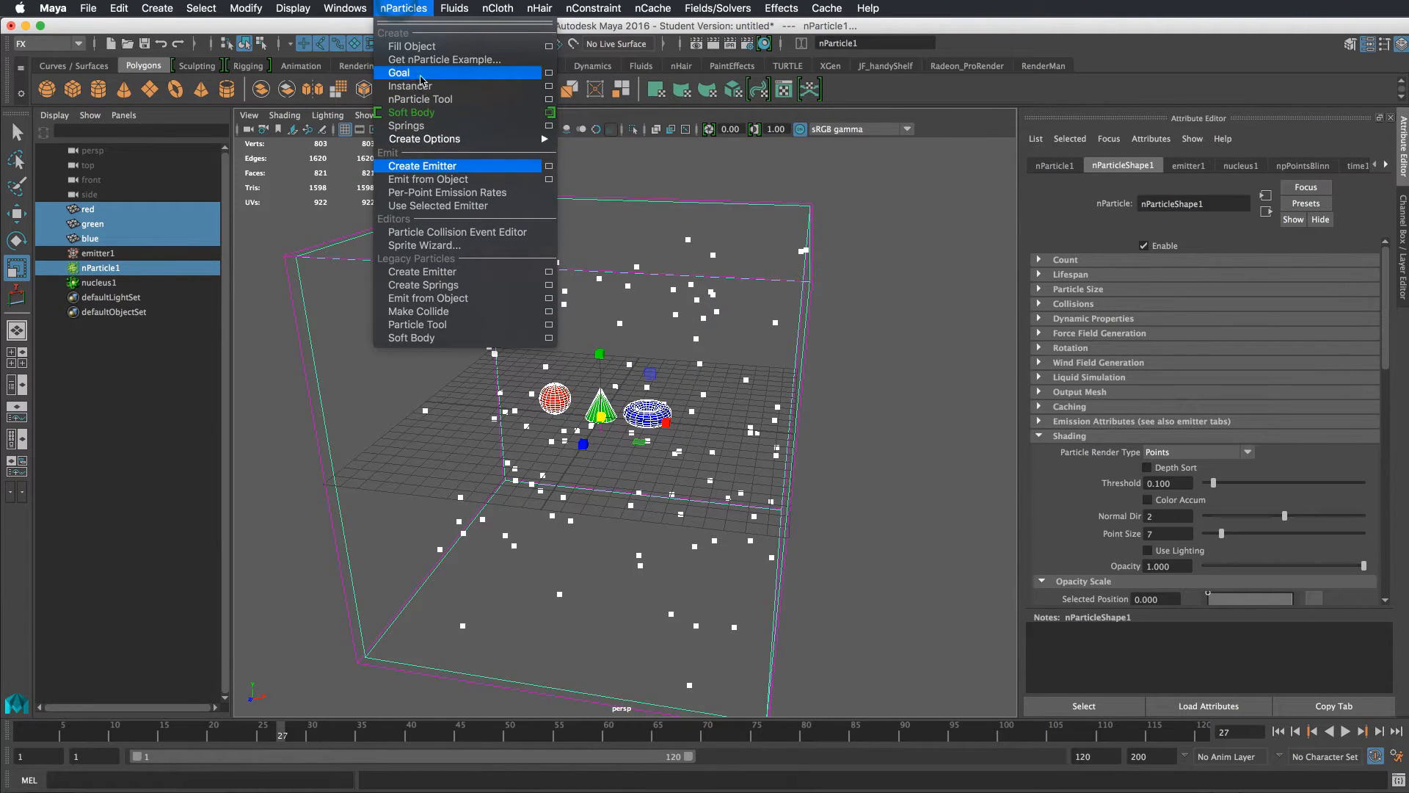
{"action": "left_click", "coordinate": [548, 86]}
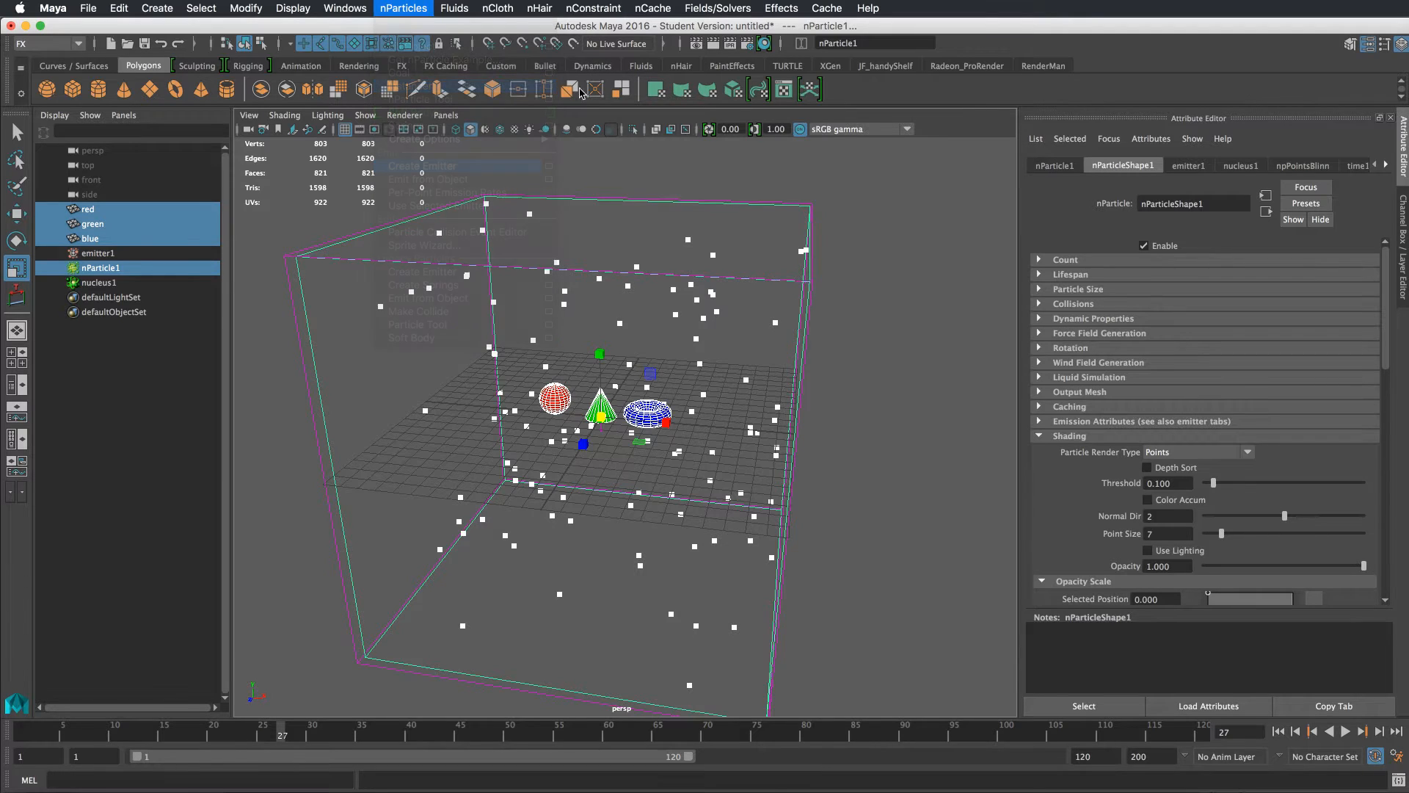
Name the instancer shapesInstancer and remove nParticle1 from the instanced objects list
{"action": "left_click_drag", "start_coordinate": [737, 244], "coordinate": [750, 177]}
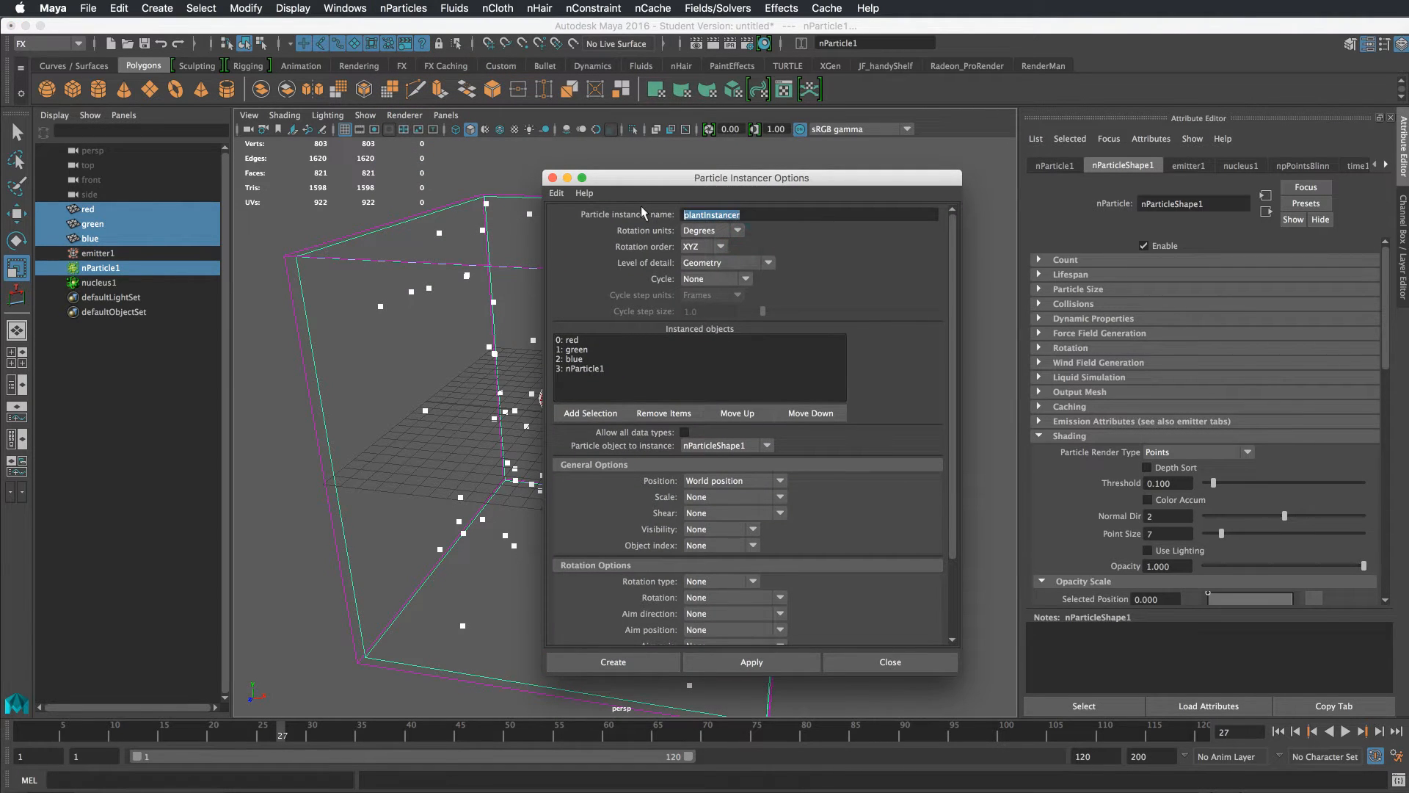
{"action": "type", "text": "shapesInstancer"}
{"action": "left_click", "coordinate": [584, 368]}
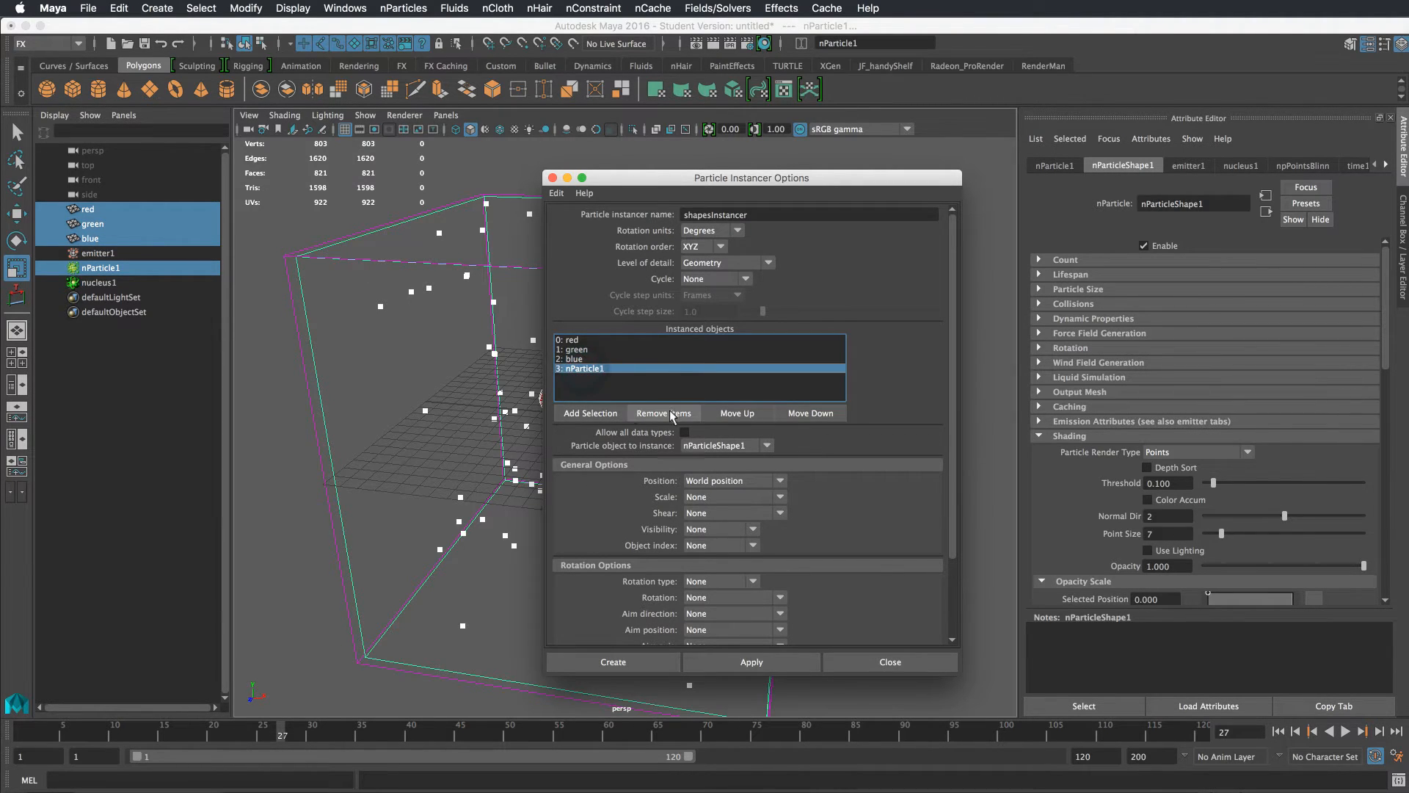
{"action": "left_click", "coordinate": [659, 411]}
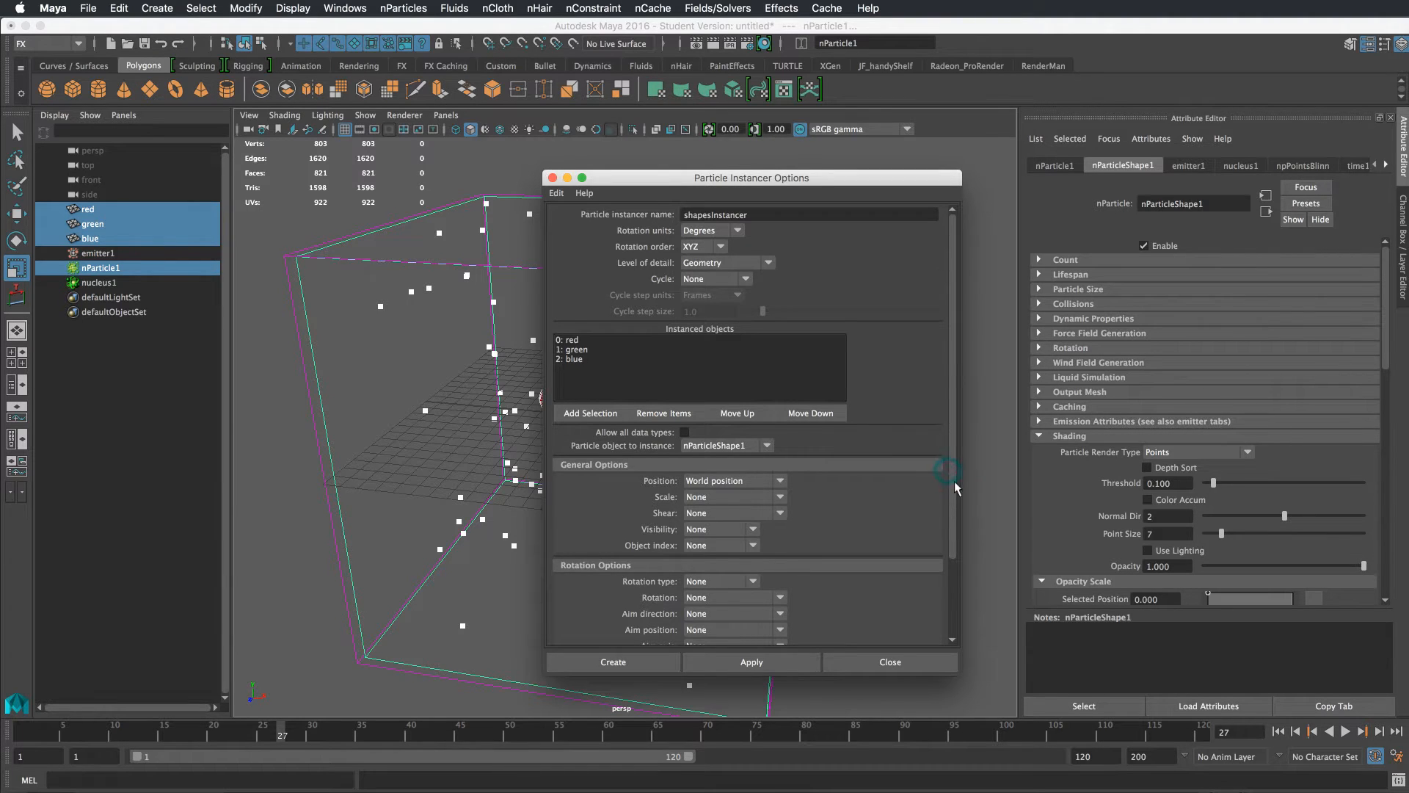
Create the particle instancer with the red, green and blue objects
{"action": "left_click_drag", "start_coordinate": [954, 481], "coordinate": [910, 575]}
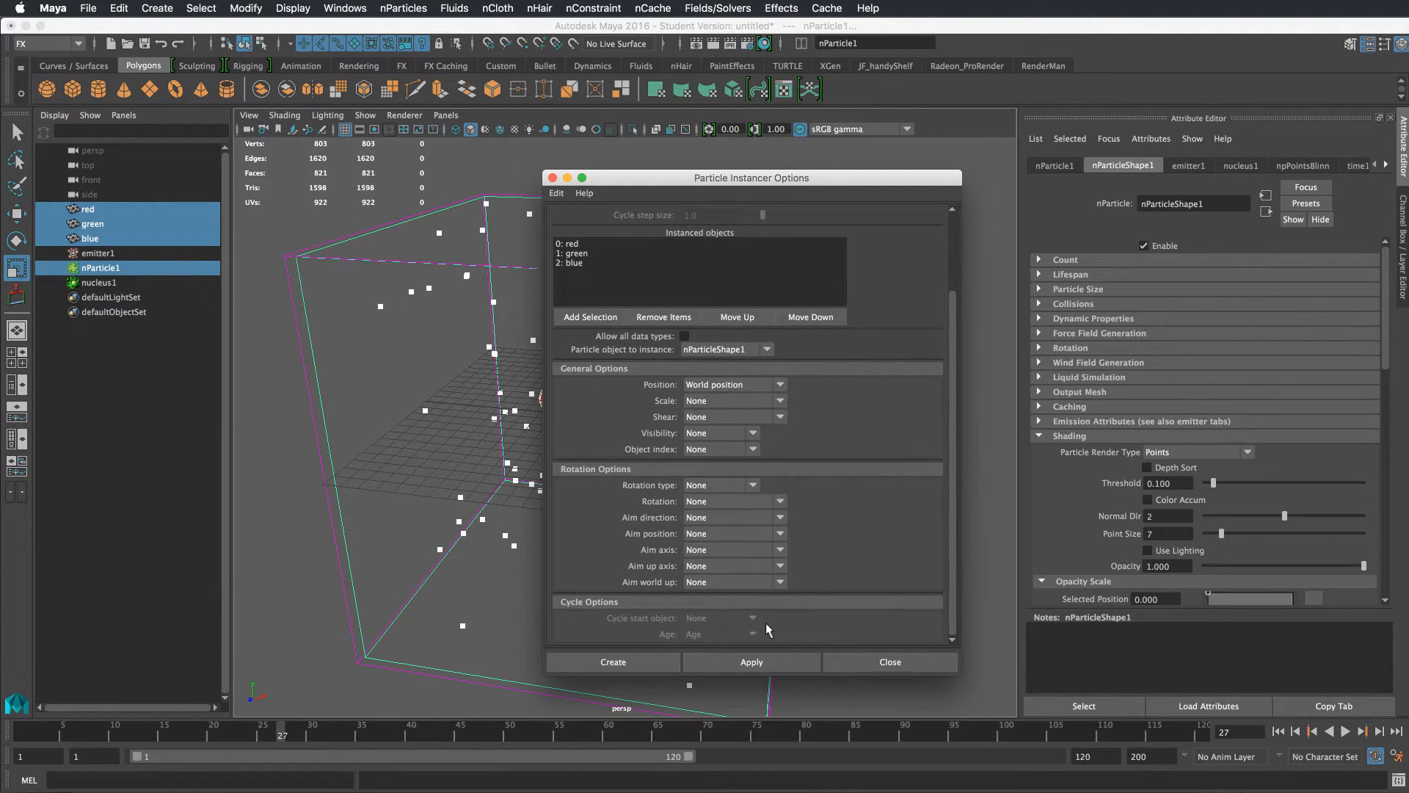
{"action": "left_click", "coordinate": [639, 660]}
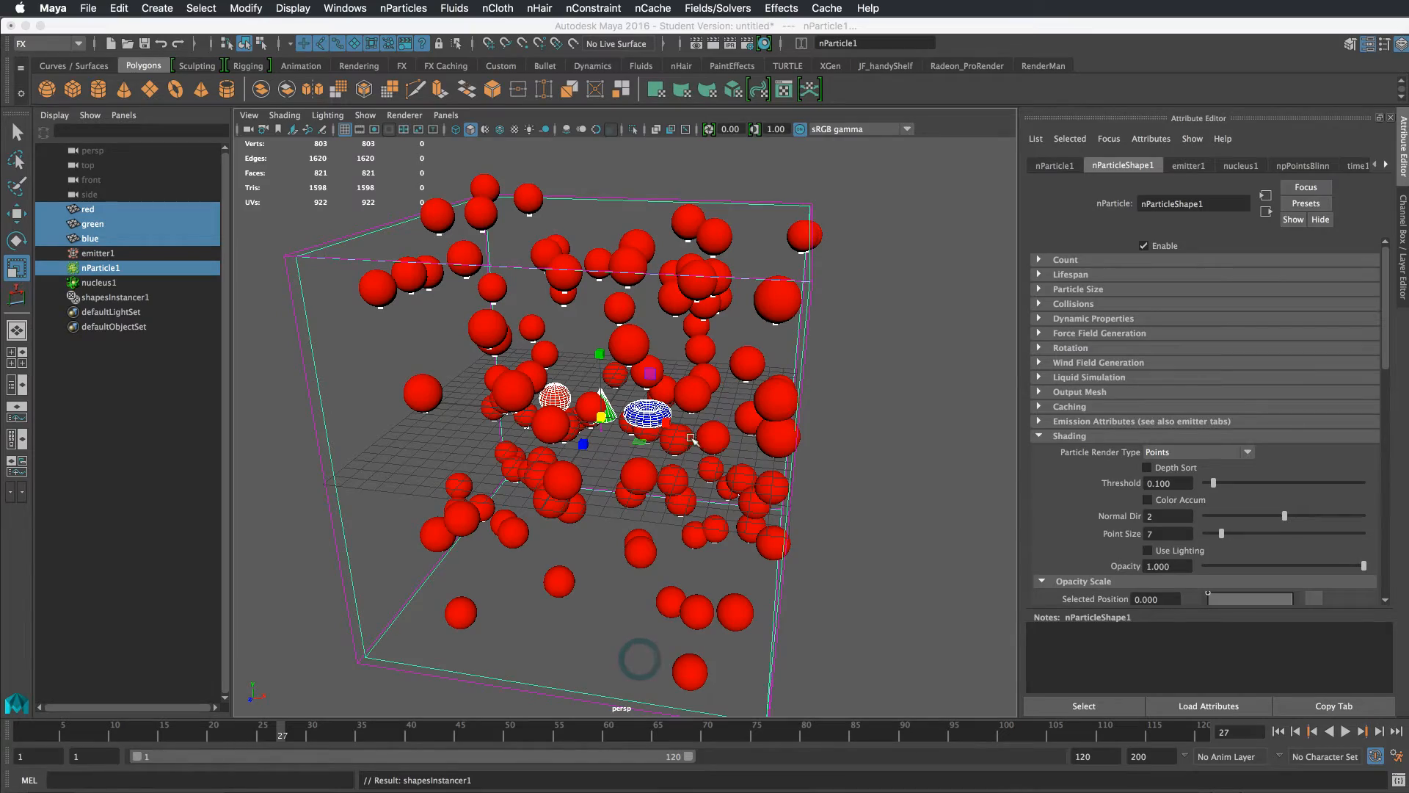
{"action": "left_click_drag", "start_coordinate": [888, 449], "coordinate": [728, 287], "text": "alt"}
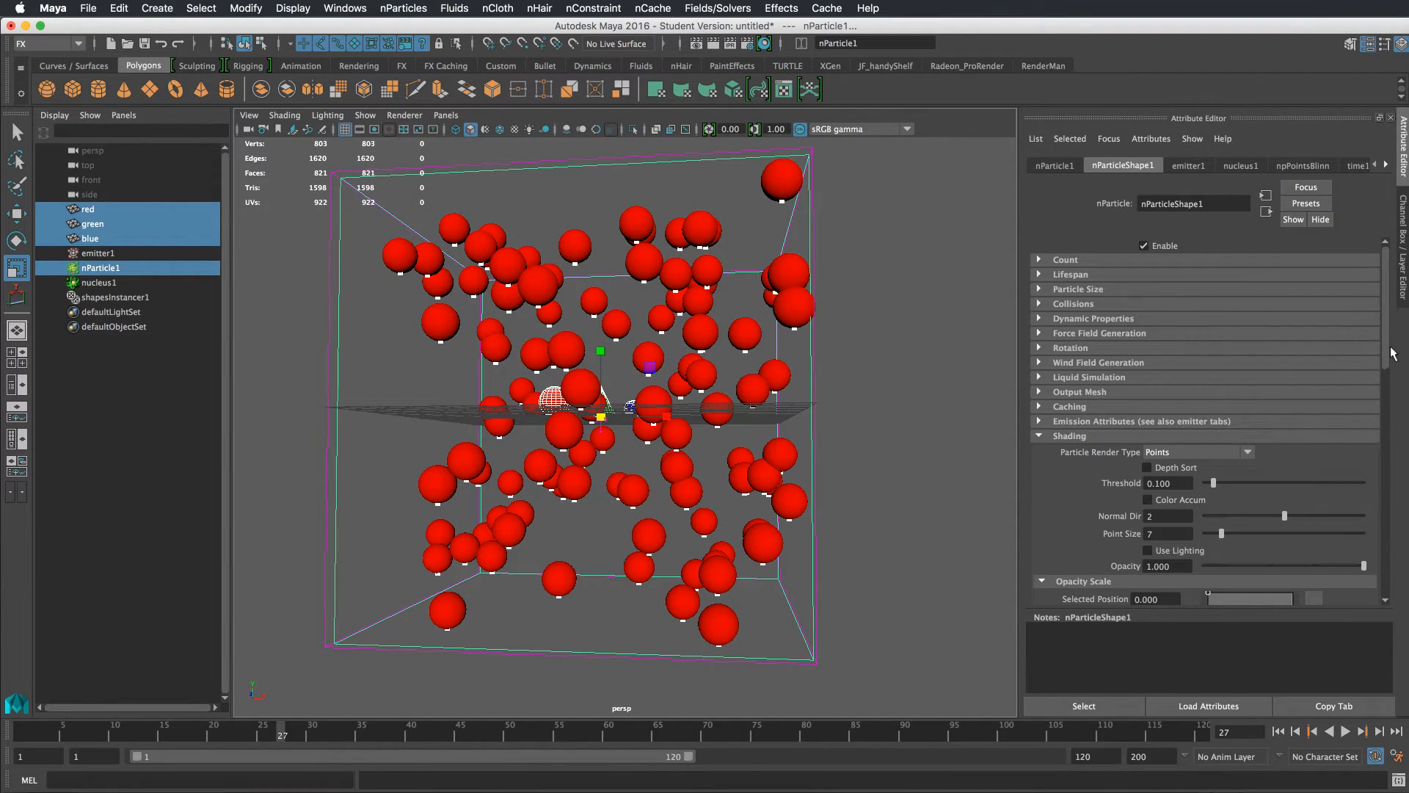
Add a per-particle (array) float attribute named instIndexPP to the nParticle shape
{"action": "left_click_drag", "start_coordinate": [1387, 350], "coordinate": [1375, 534]}
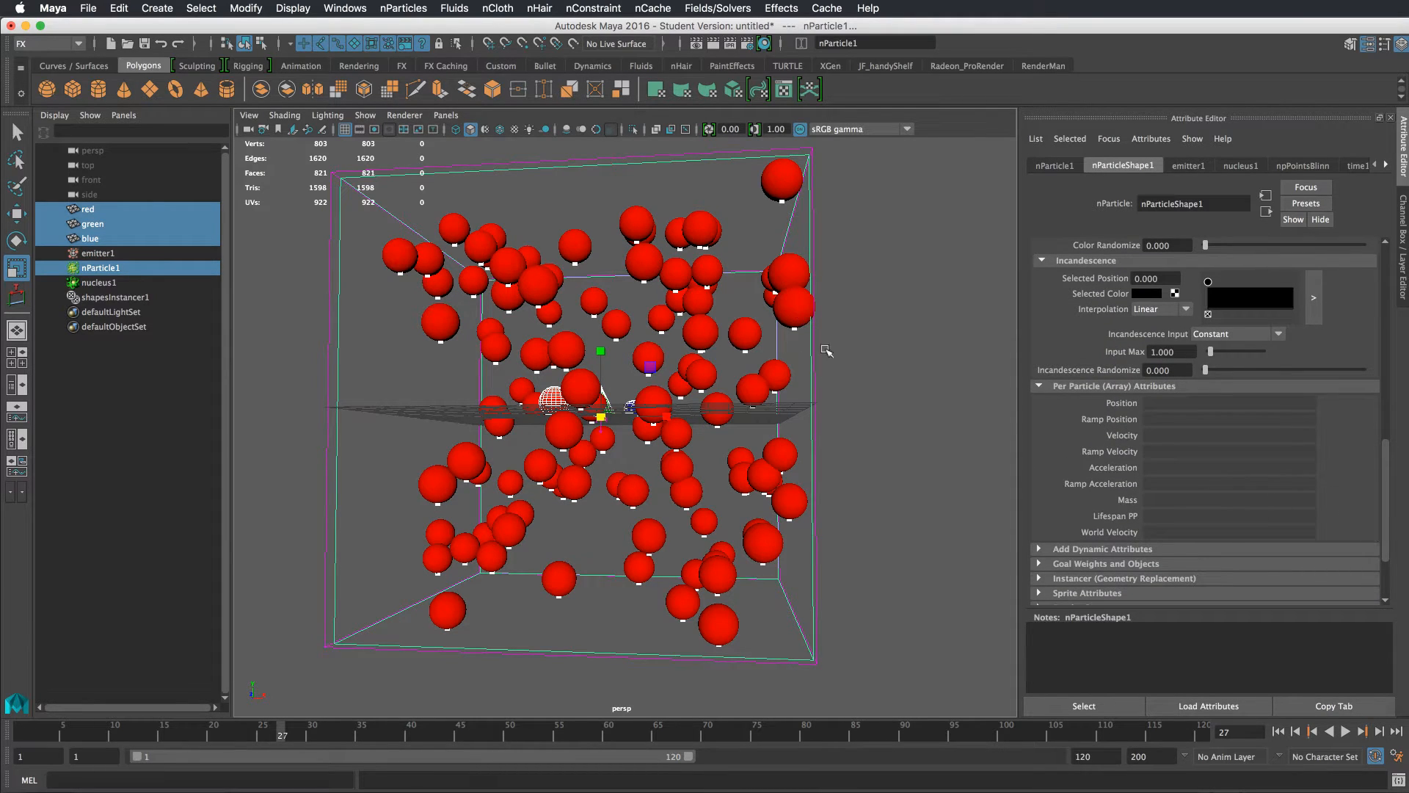
{"action": "left_click_drag", "start_coordinate": [899, 364], "coordinate": [896, 355], "text": "alt"}
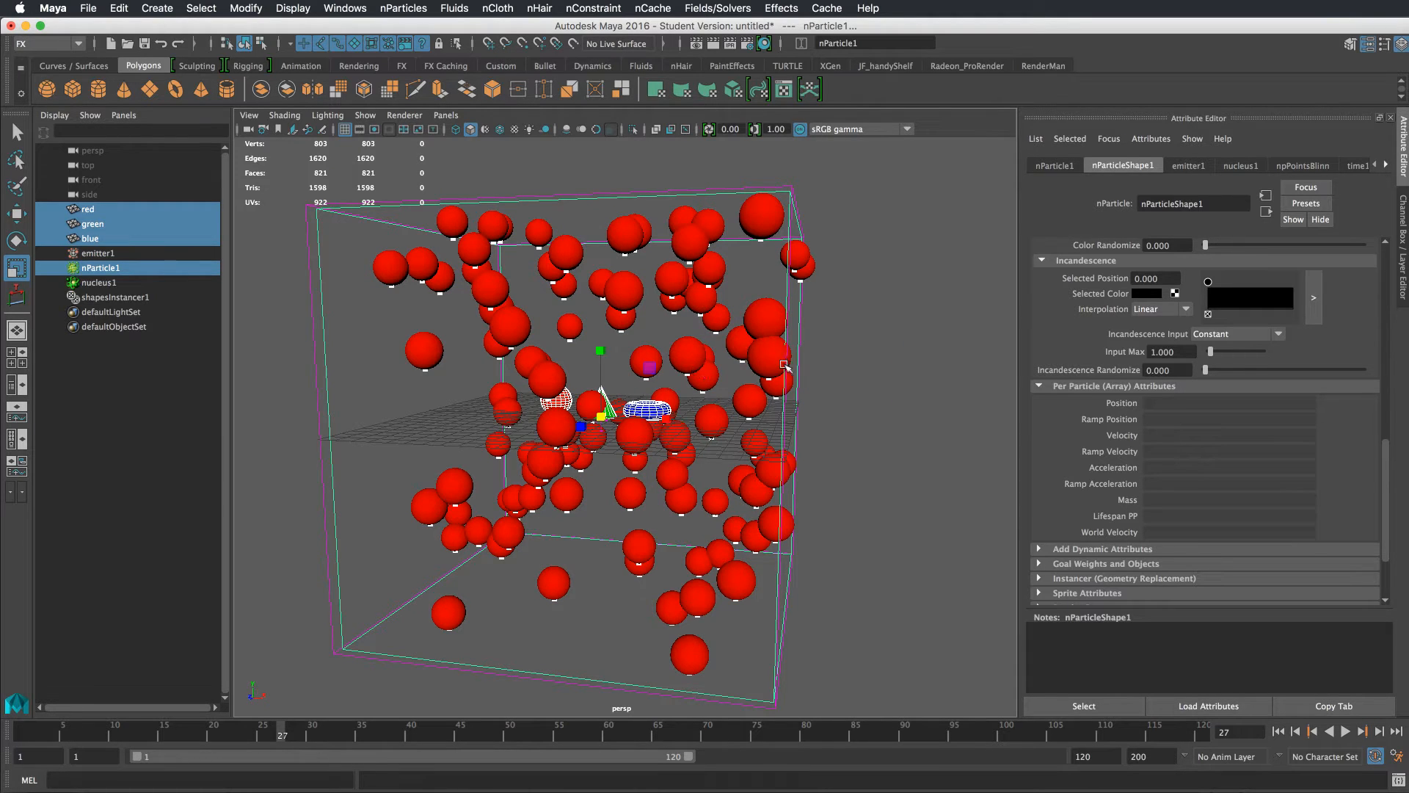
{"action": "left_click", "coordinate": [1104, 551]}
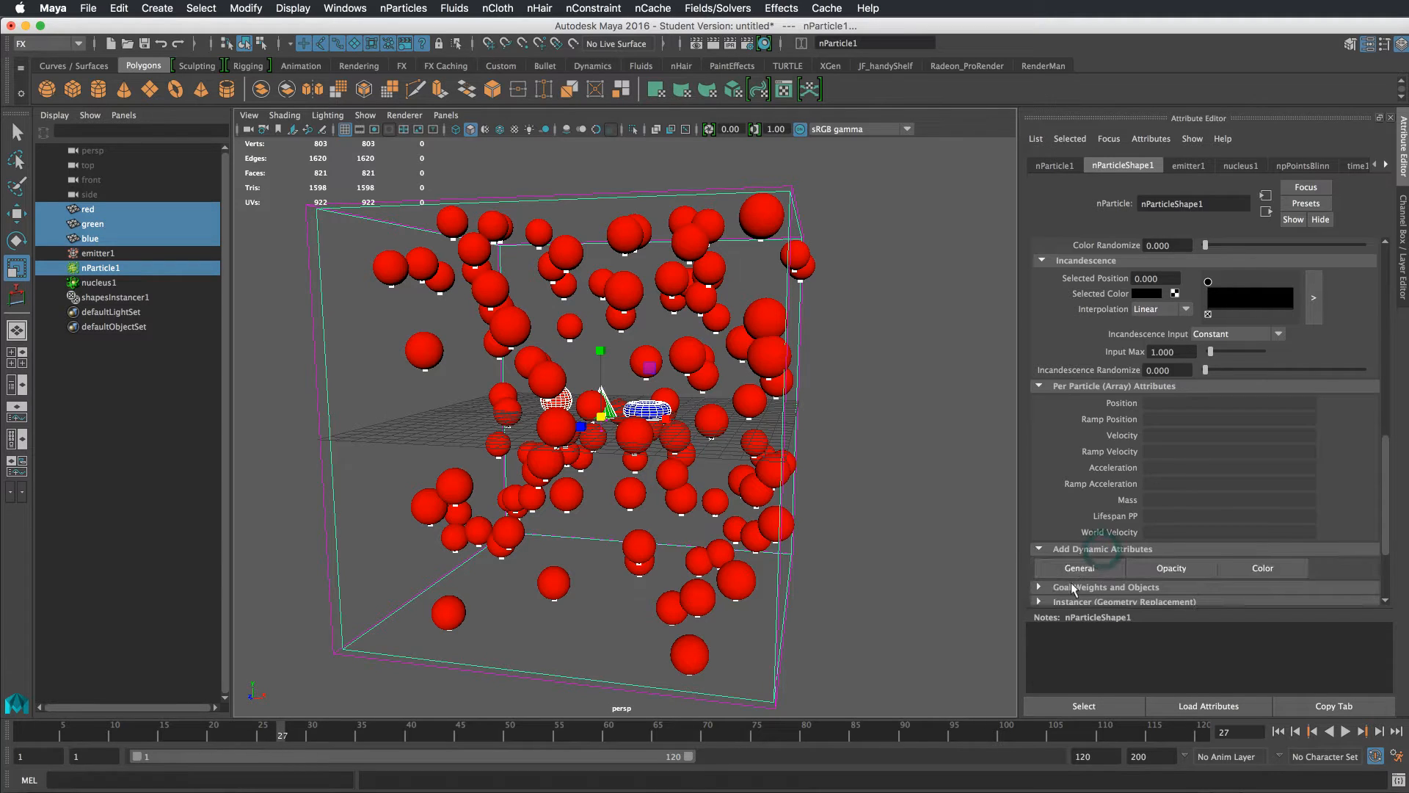
{"action": "left_click", "coordinate": [1080, 569]}
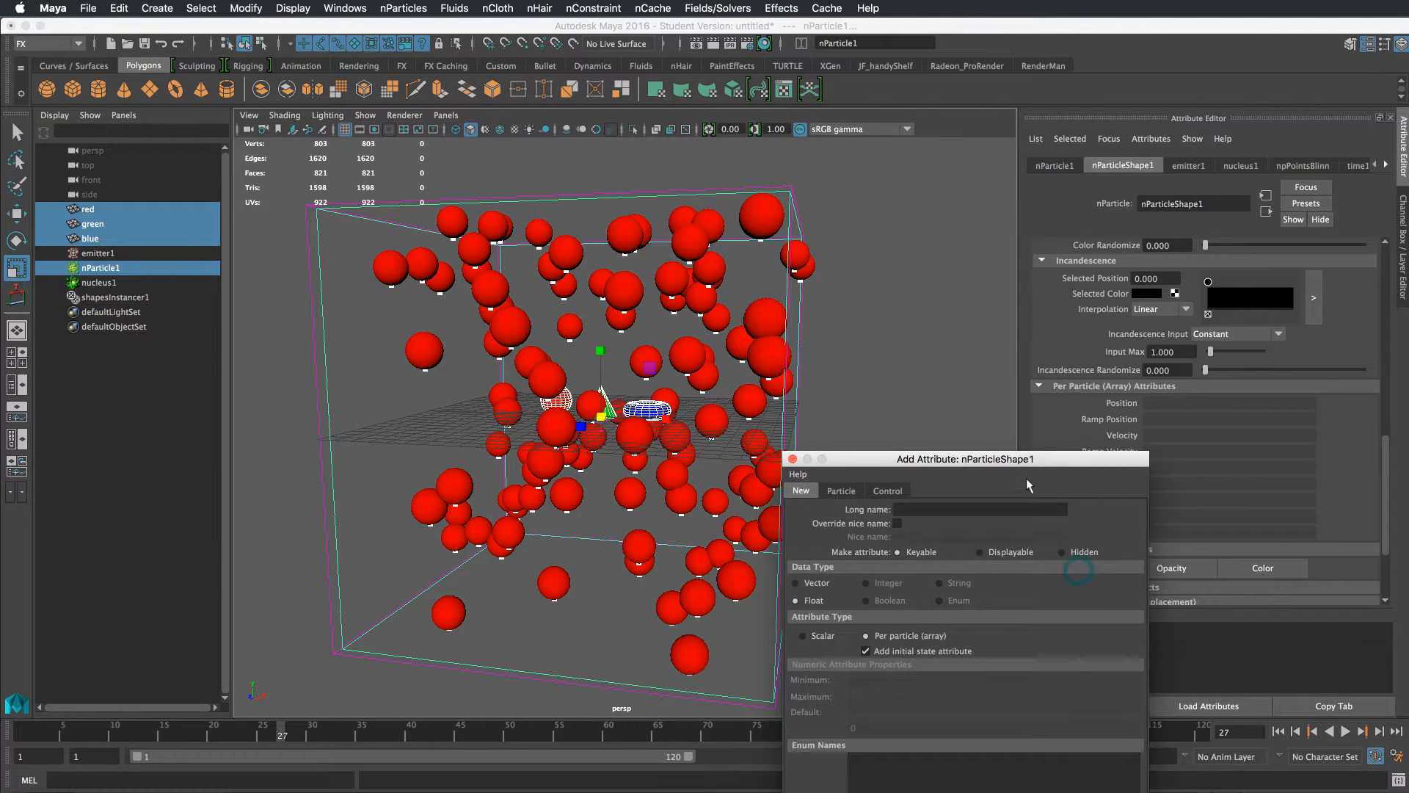
{"action": "left_click_drag", "start_coordinate": [1025, 465], "coordinate": [925, 212]}
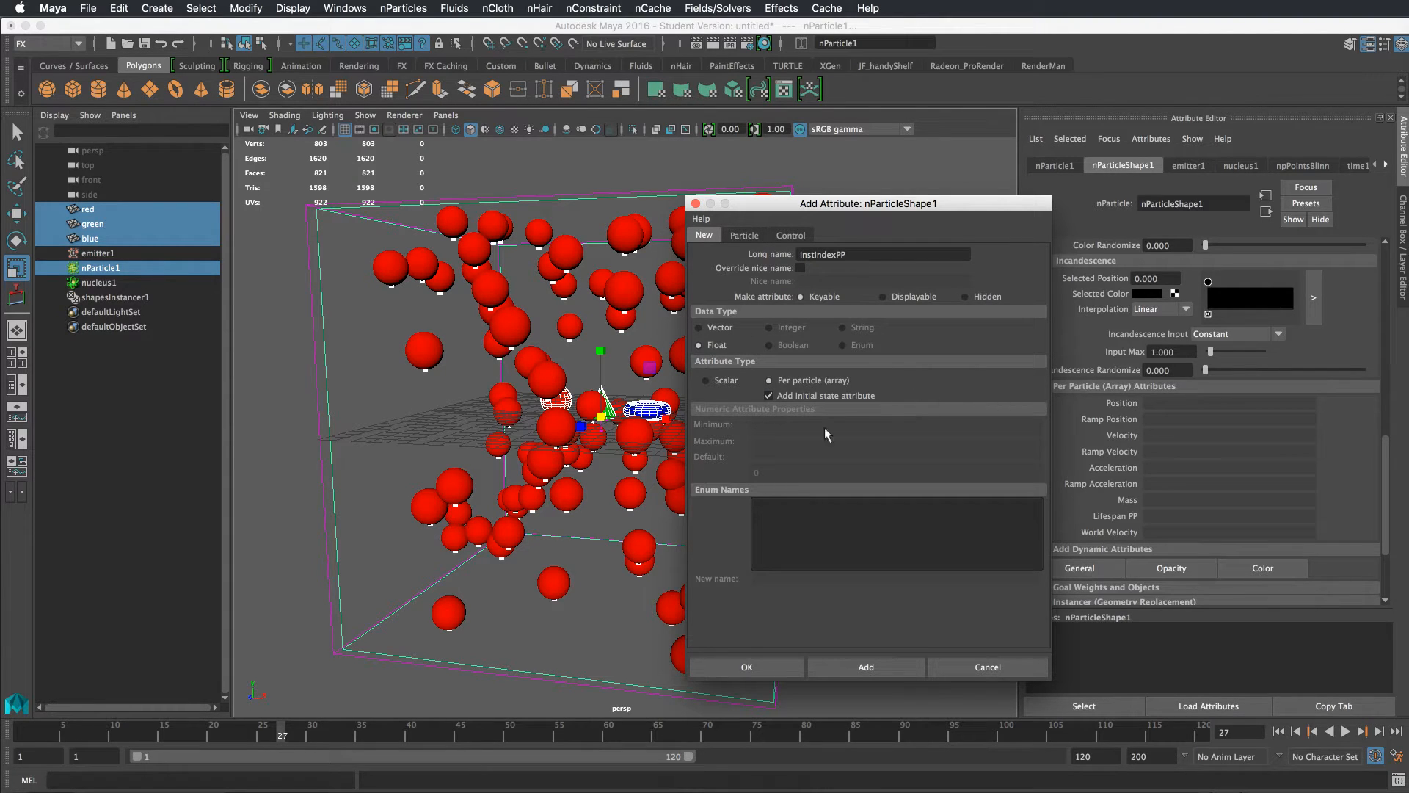
{"action": "left_click", "coordinate": [742, 668]}
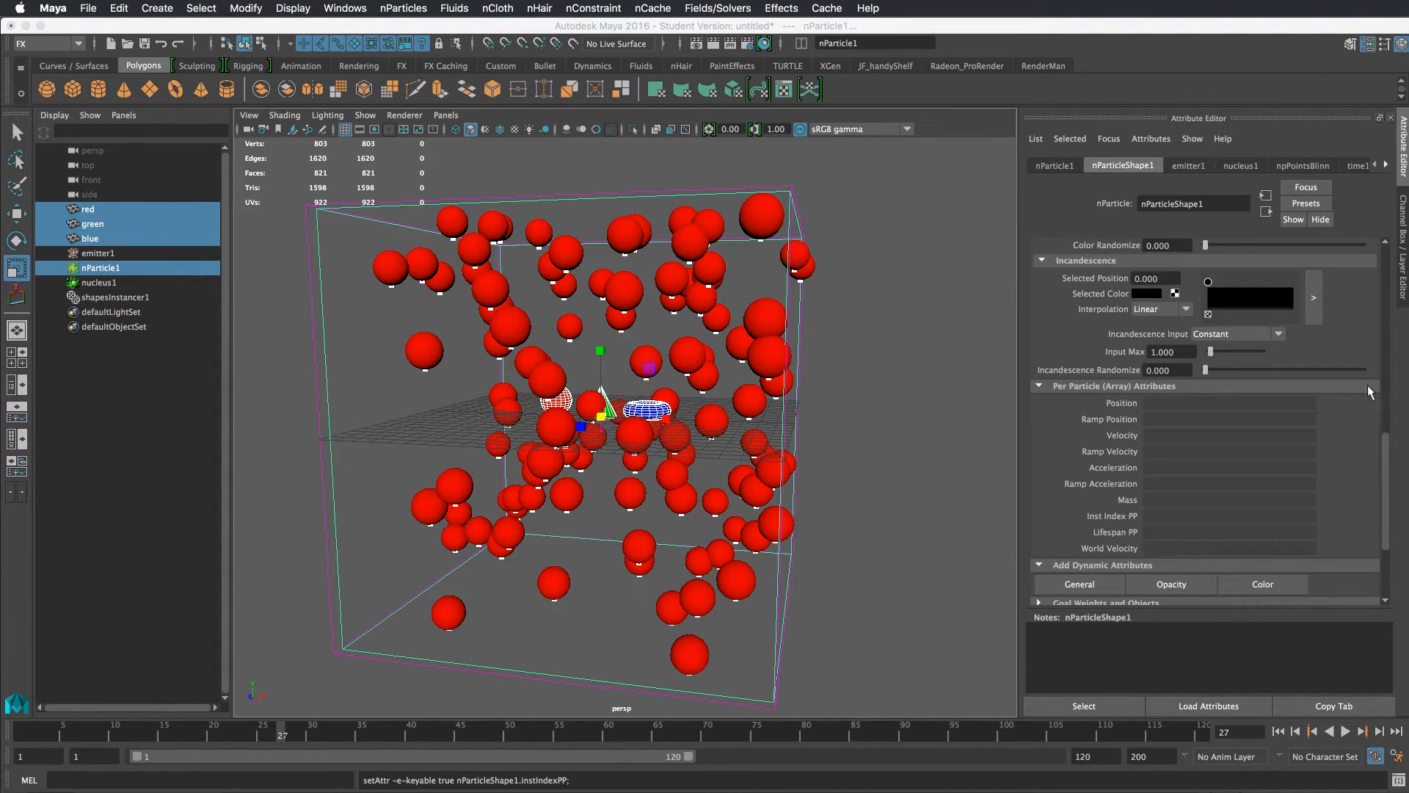
Set the instancer's Object Index option to instIndexPP
{"action": "left_click_drag", "start_coordinate": [1387, 459], "coordinate": [1386, 492]}
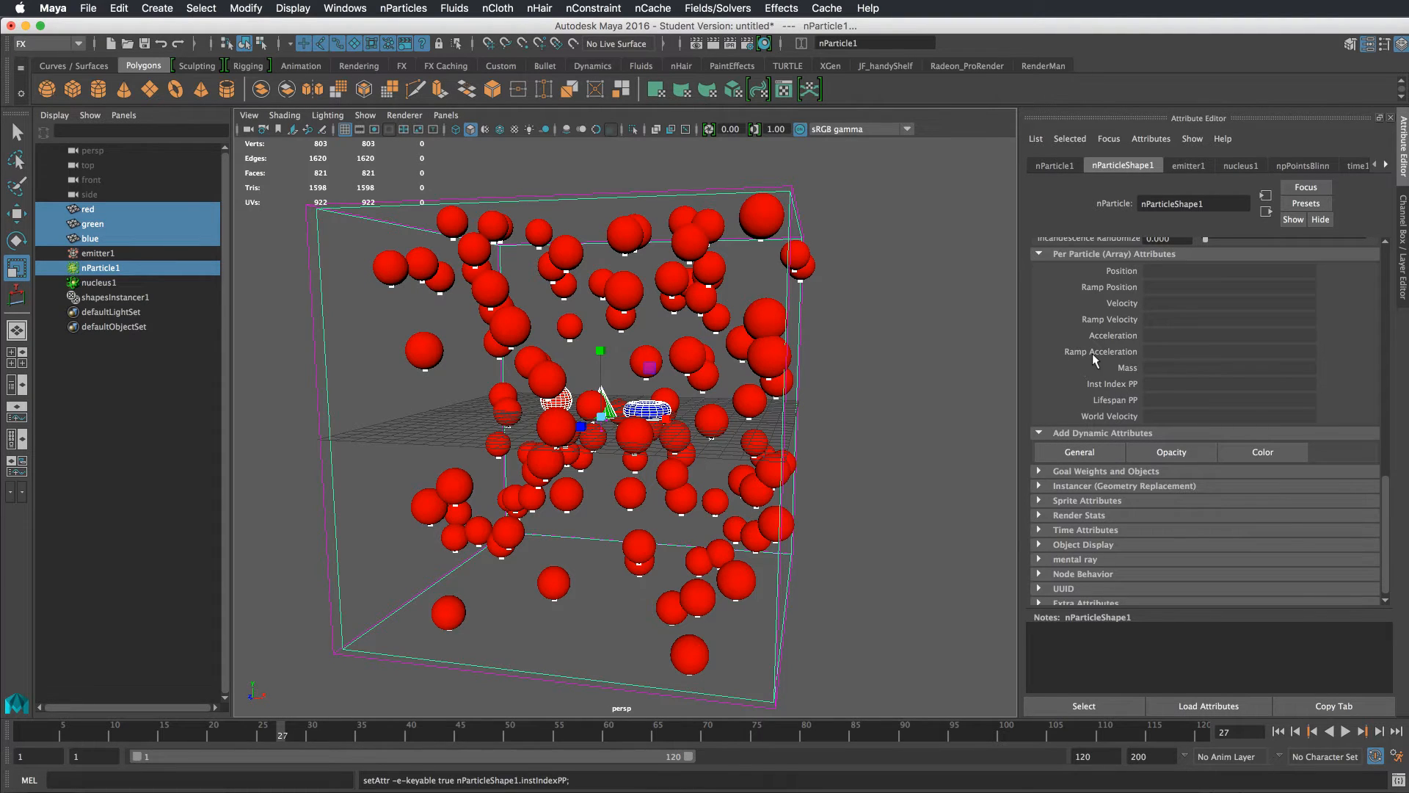
{"action": "left_click", "coordinate": [1043, 487]}
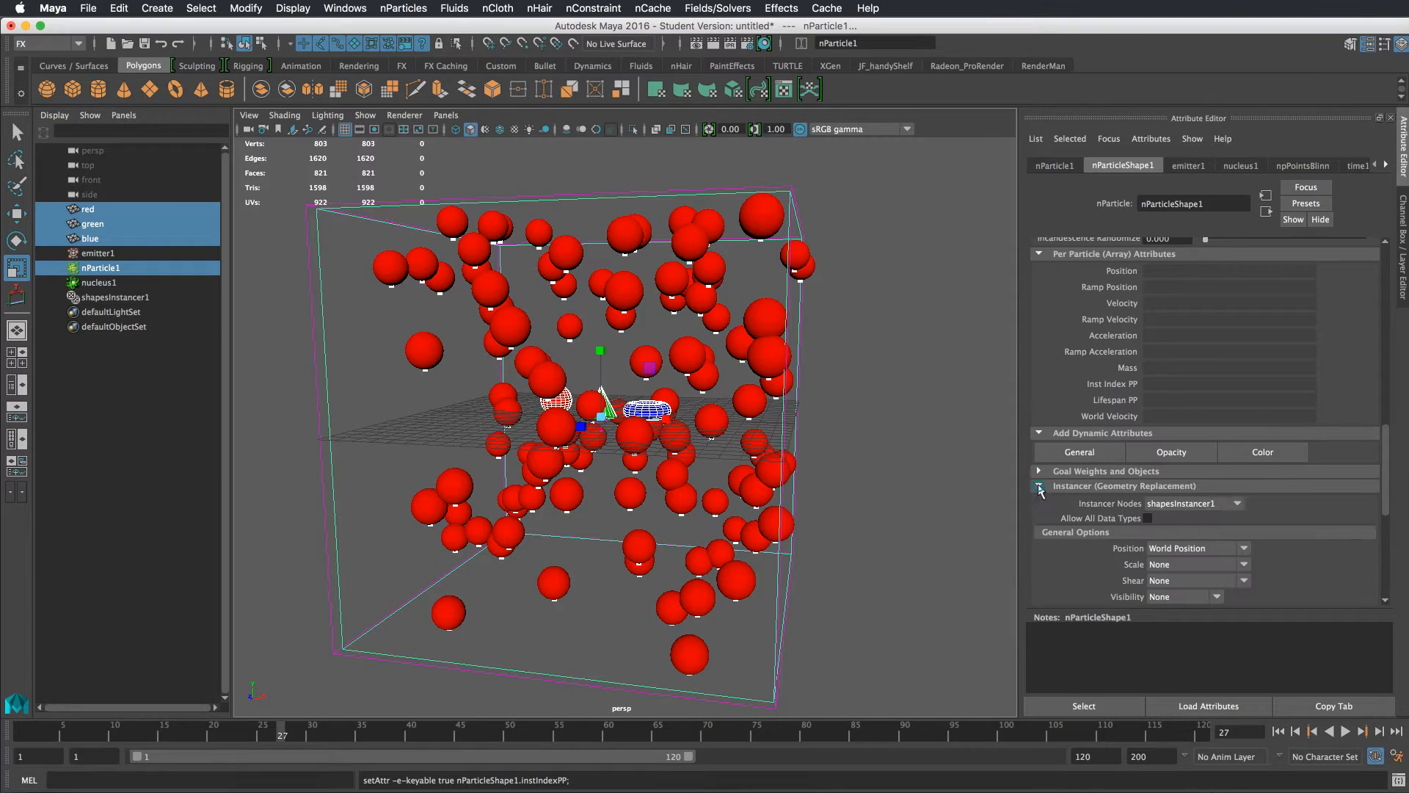
{"action": "left_click_drag", "start_coordinate": [1384, 439], "coordinate": [1374, 486]}
{"action": "left_click", "coordinate": [1189, 428]}
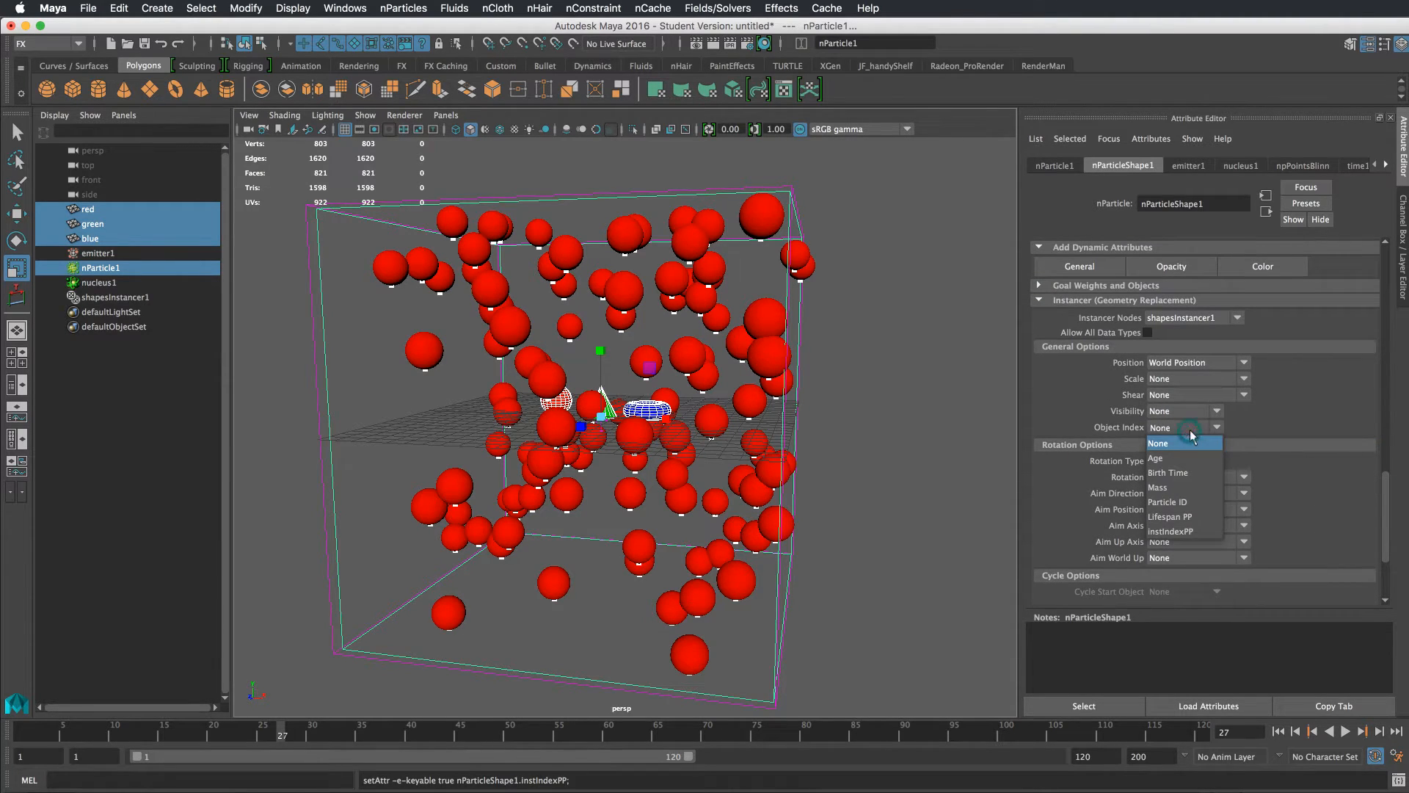
{"action": "left_click", "coordinate": [1192, 533]}
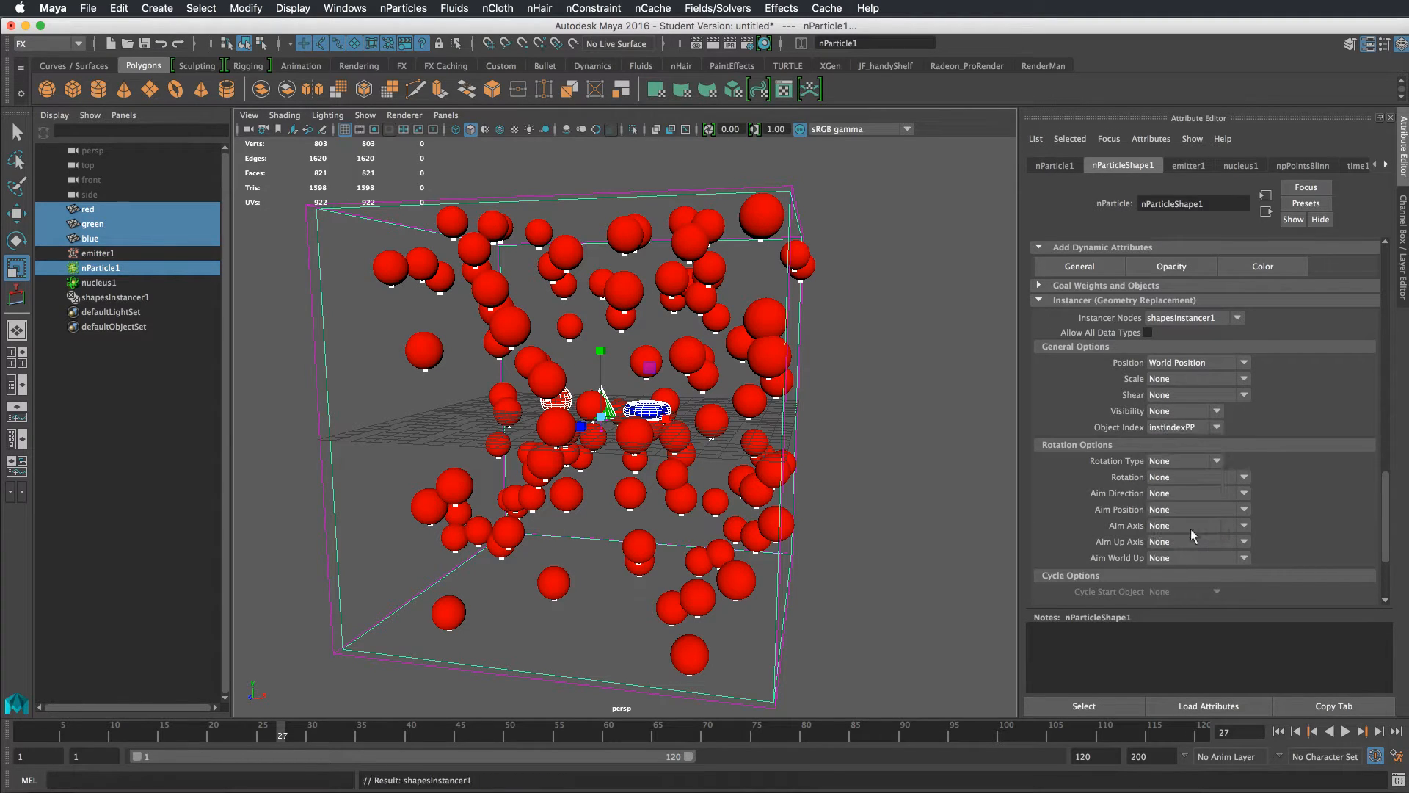
Select only the nParticle and examine its Extra Attributes section
{"action": "scroll", "coordinate": [1121, 411], "scroll_direction": "up", "scroll_amount": 5}
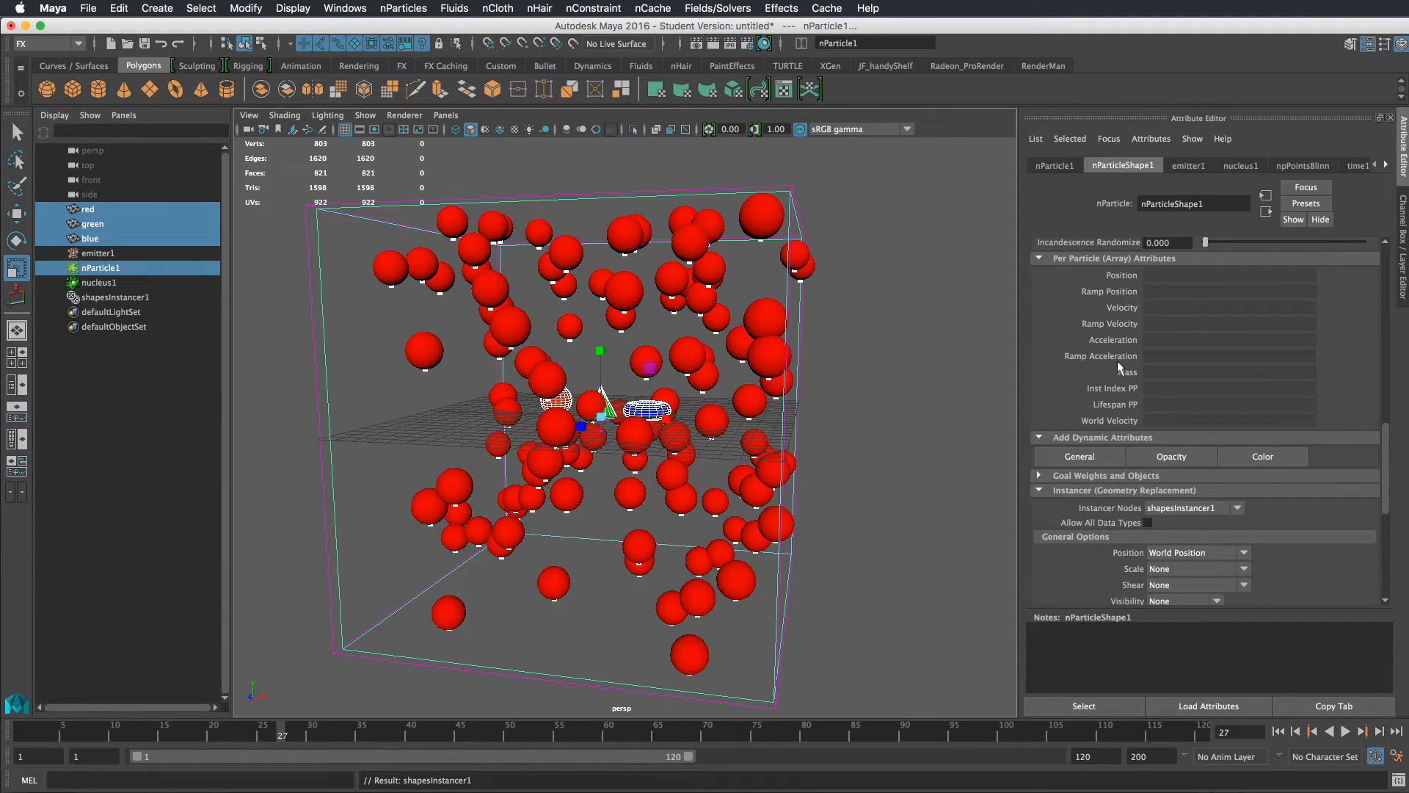
{"action": "left_click", "coordinate": [880, 362]}
{"action": "left_click", "coordinate": [709, 295]}
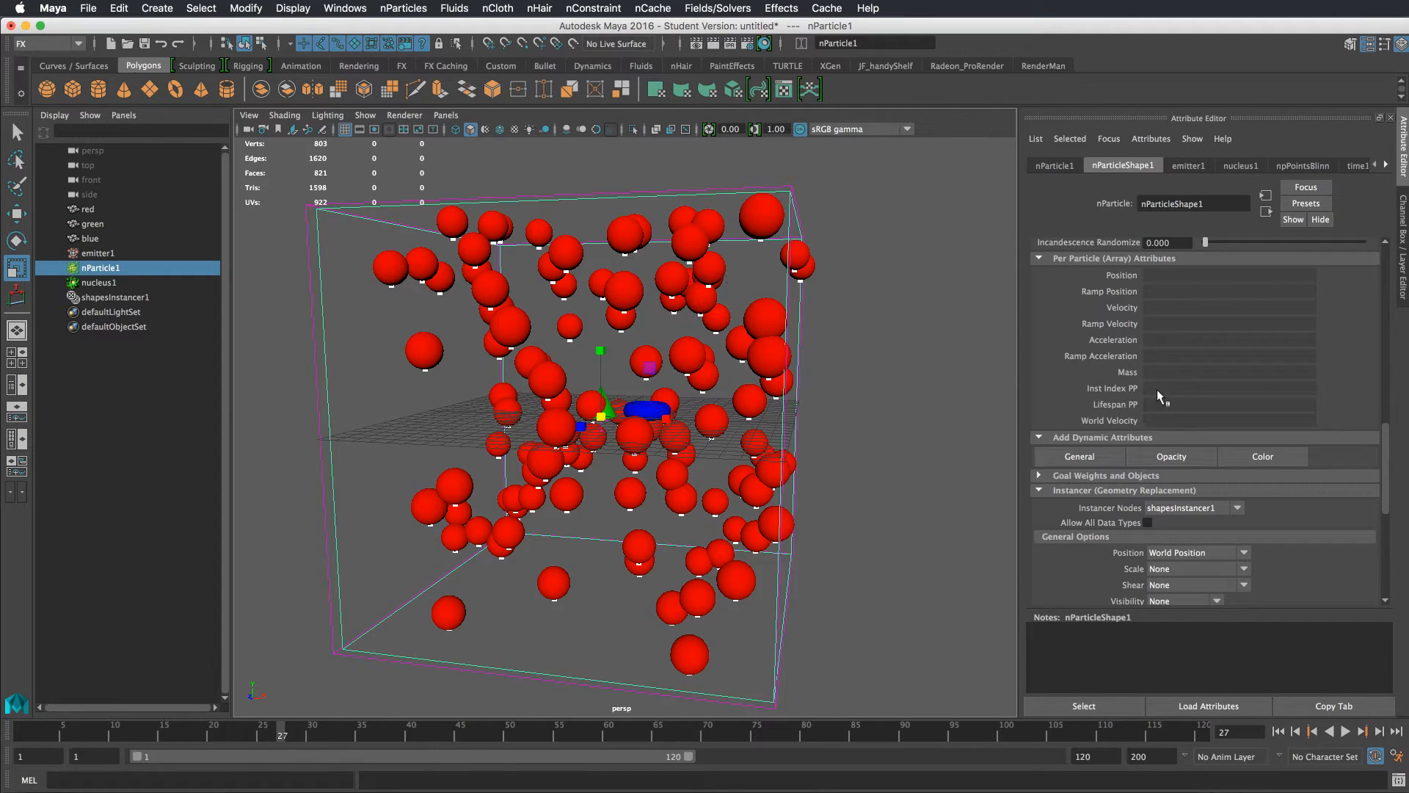
{"action": "left_click_drag", "start_coordinate": [1388, 432], "coordinate": [1380, 541]}
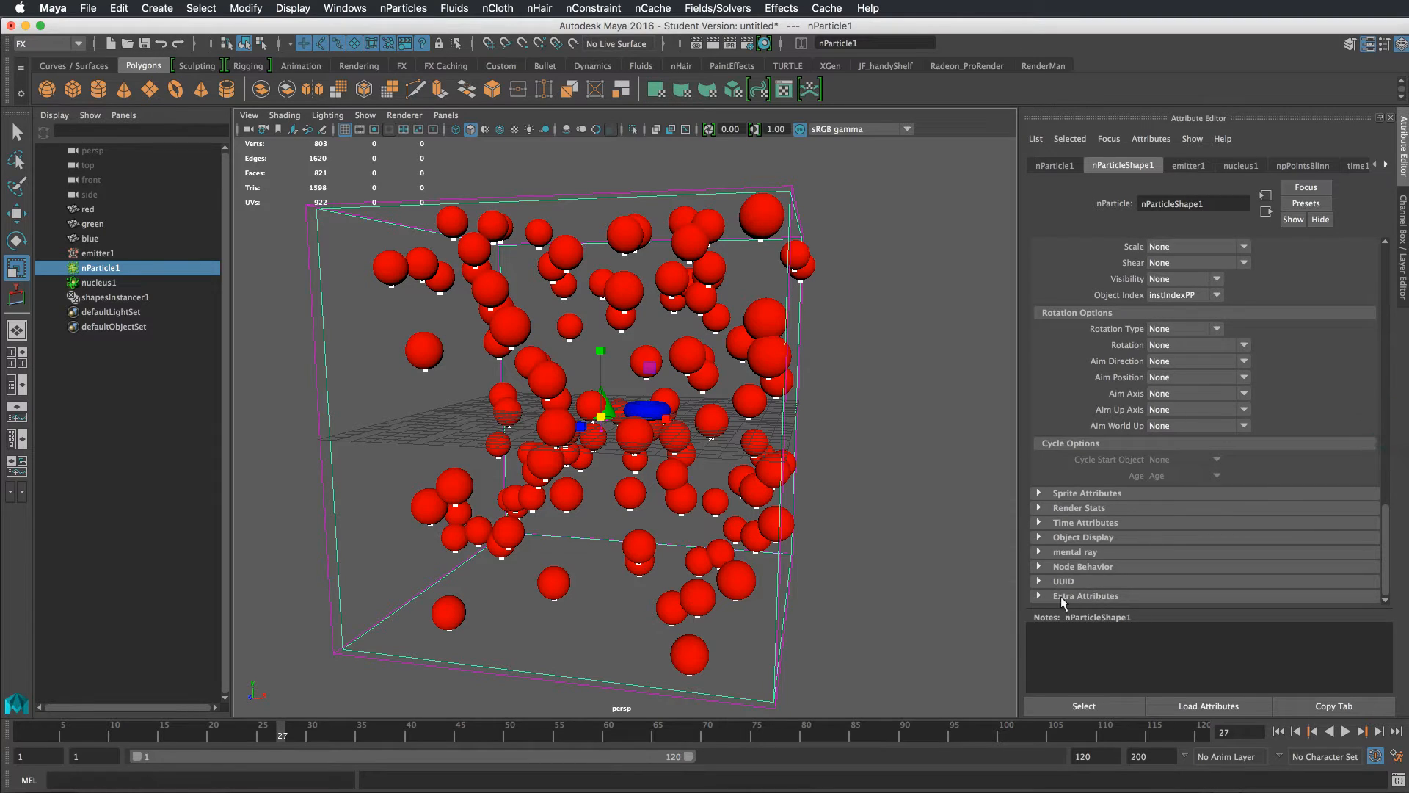
{"action": "left_click", "coordinate": [1062, 597]}
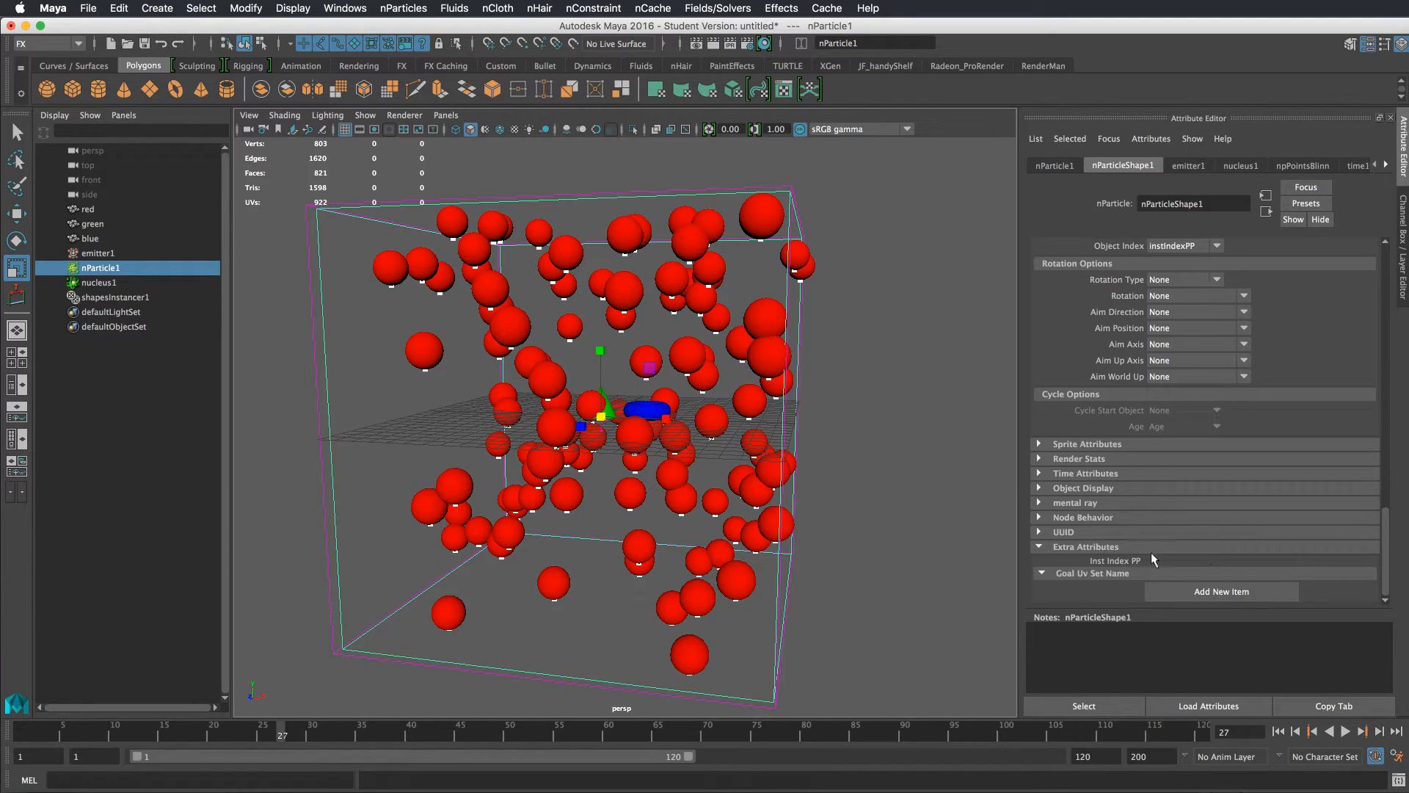
{"action": "left_click", "coordinate": [1040, 547]}
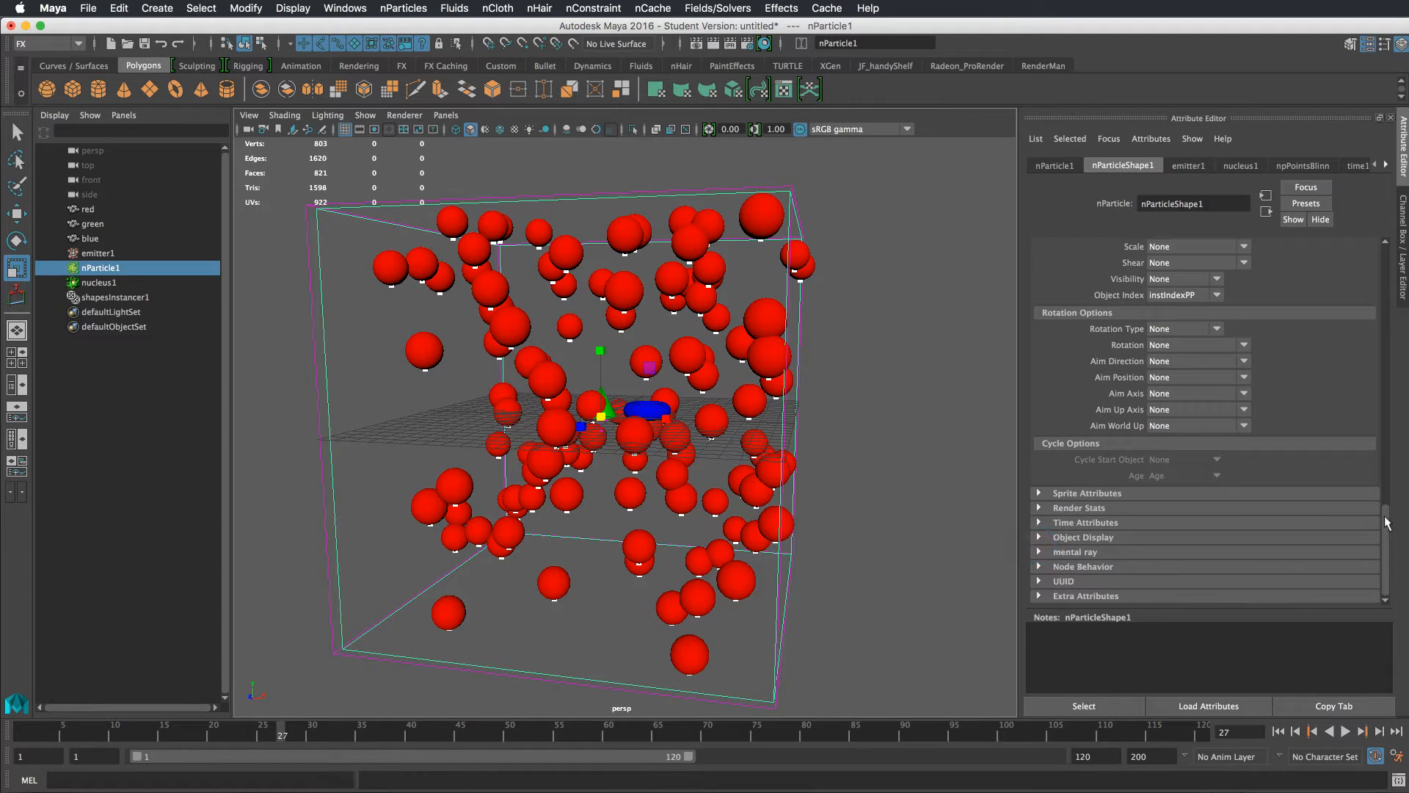
{"action": "left_click_drag", "start_coordinate": [1387, 522], "coordinate": [1389, 433]}
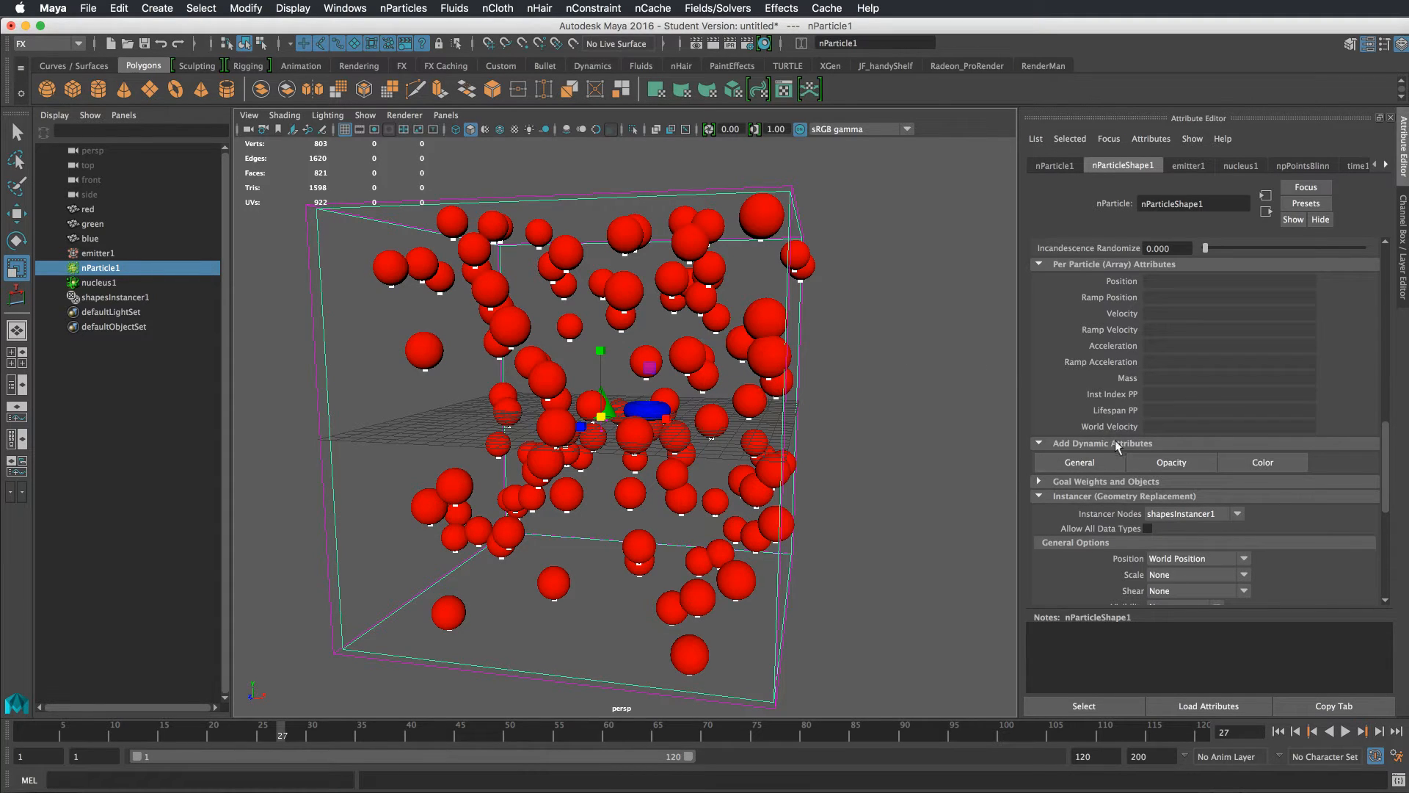
Open a creation expression for Inst Index PP and write instIndexPP = rand(0,2.99);
{"action": "right_click", "coordinate": [1154, 391]}
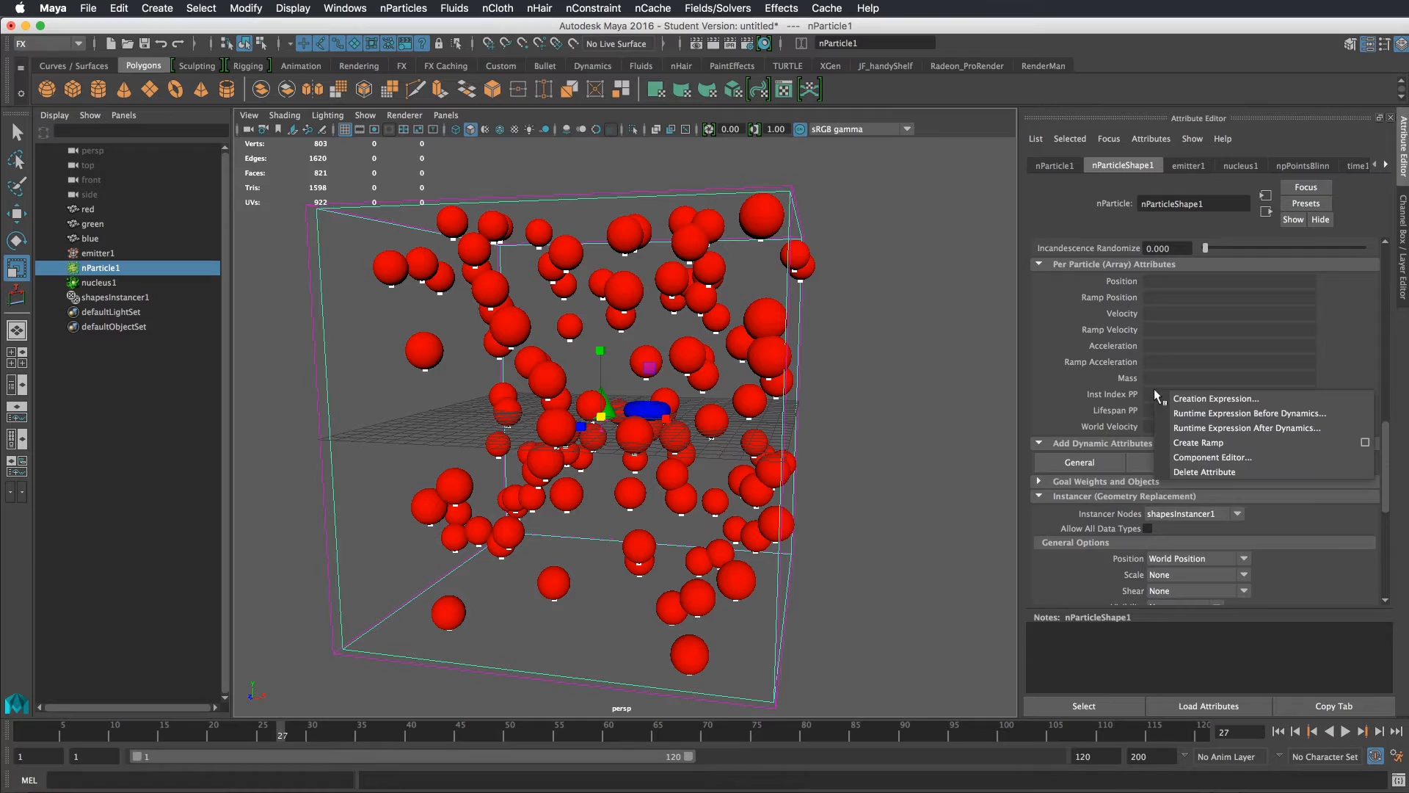
{"action": "left_click", "coordinate": [1193, 398]}
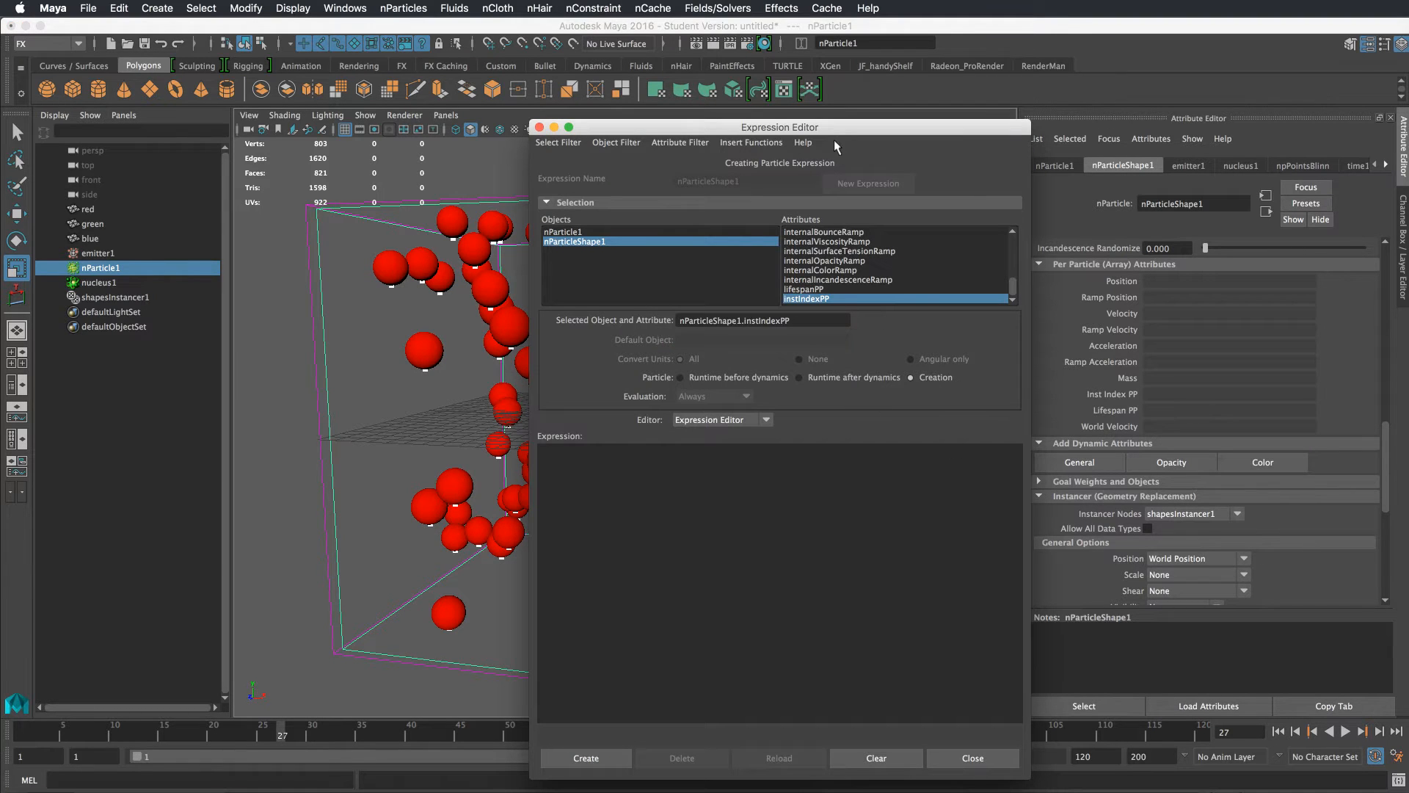
{"action": "left_click_drag", "start_coordinate": [834, 141], "coordinate": [1037, 97]}
{"action": "left_click", "coordinate": [806, 468]}
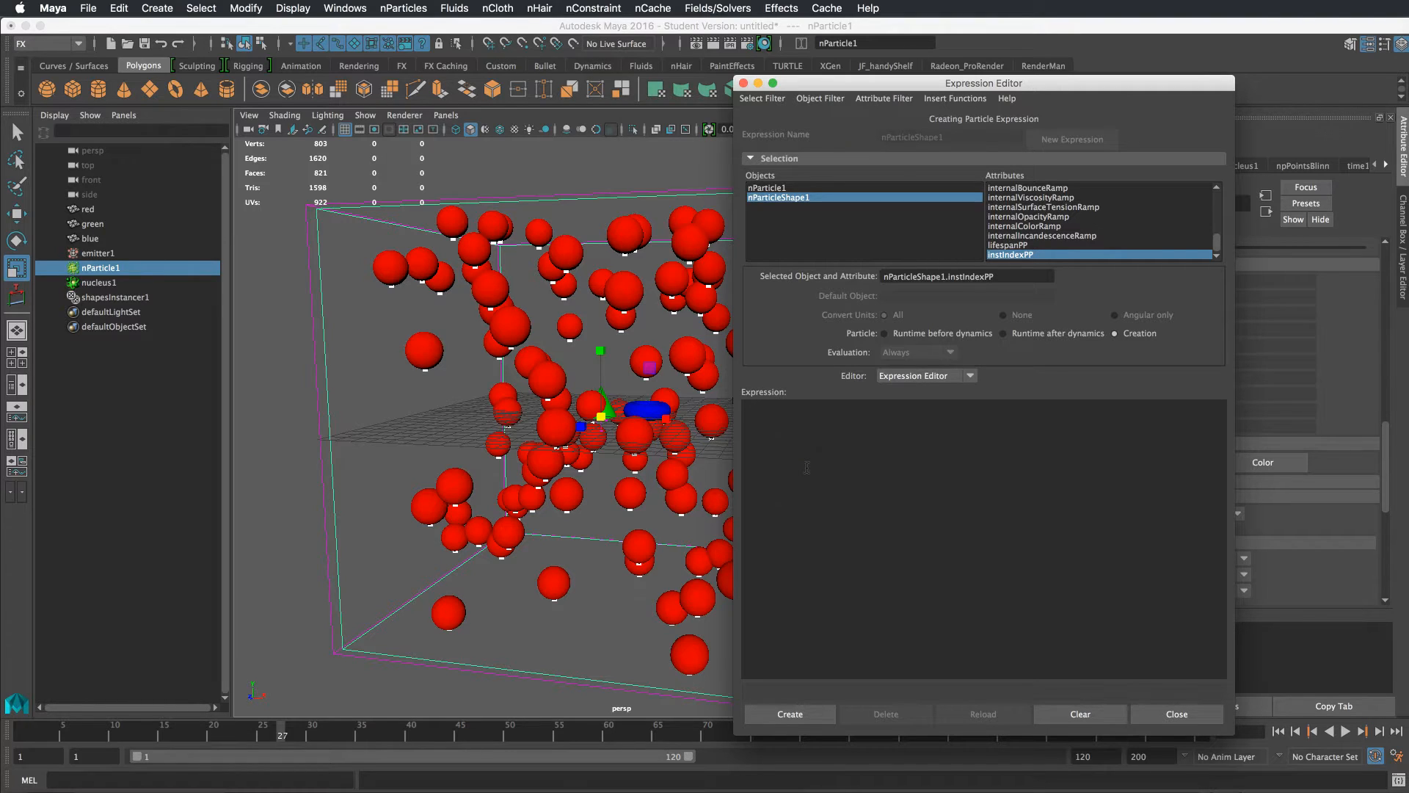
{"action": "type", "text": "instIndexPP"}
{"action": "scroll", "coordinate": [844, 484], "scroll_direction": "up", "scroll_amount": 5, "text": "ctrl"}
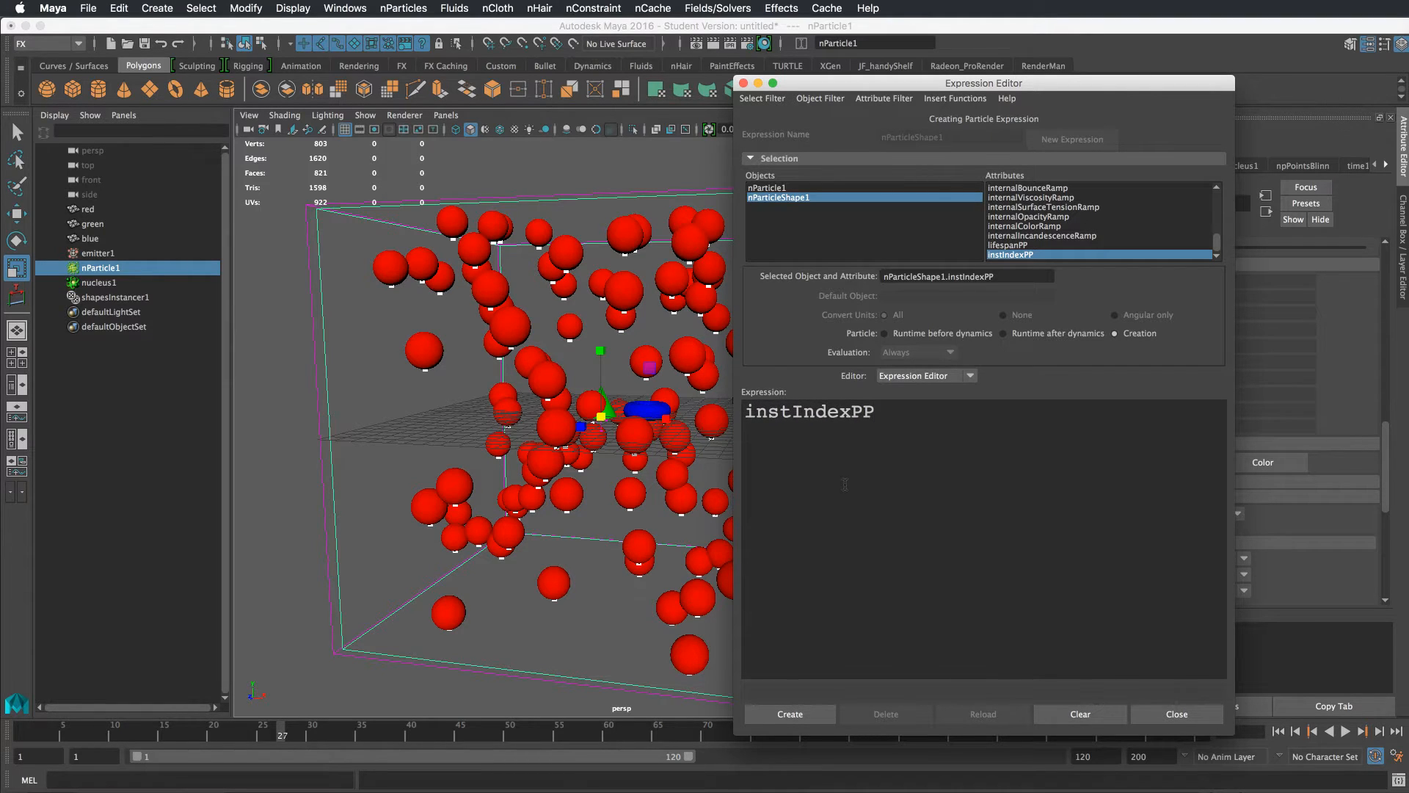
{"action": "type", "text": "="}
{"action": "type", "text": "rand(0,2);"}
{"action": "left_click", "coordinate": [1007, 412]}
{"action": "type", "text": ".99);"}
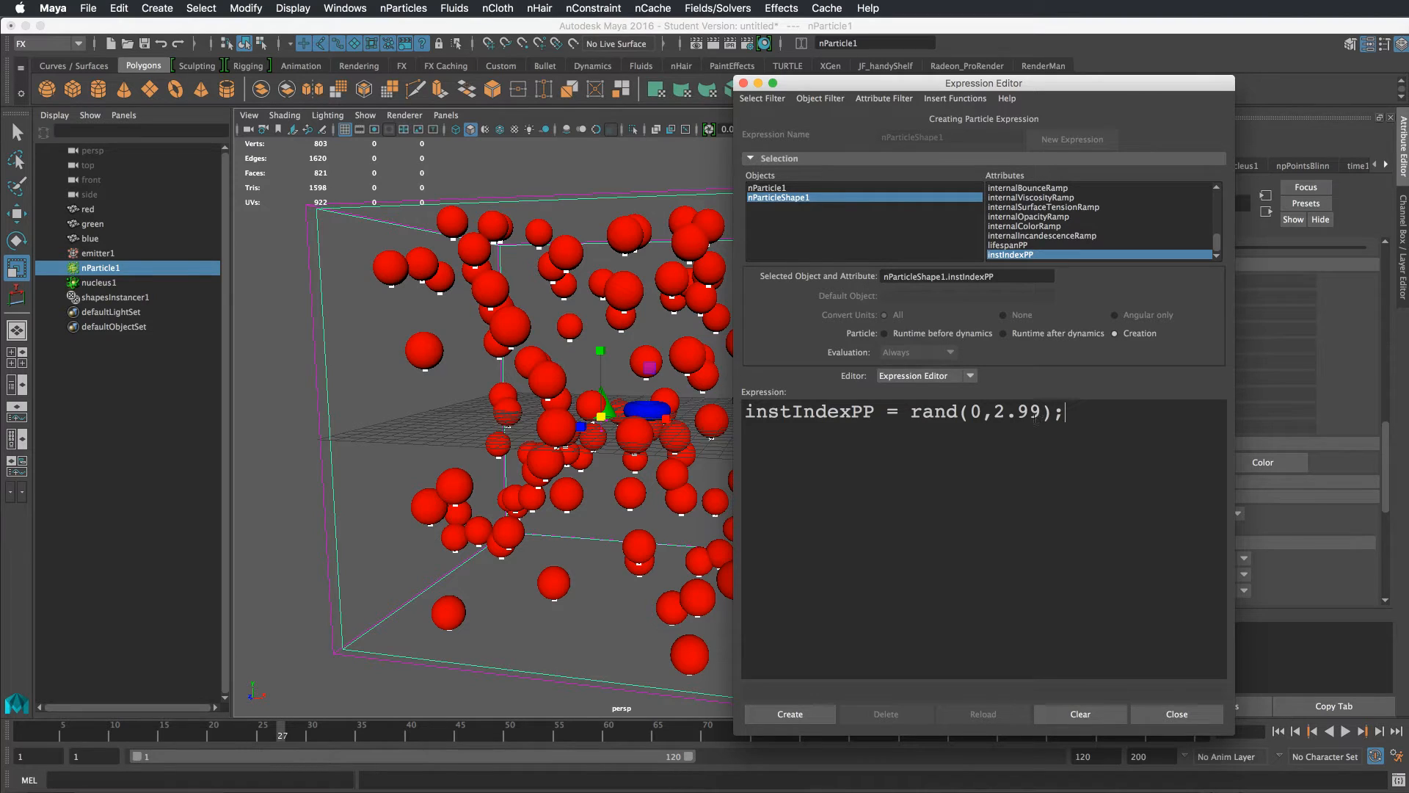
Wrap the random call in floor so it reads instIndexPP = floor(rand(0,2.99)); then create the expression and close the editor
{"action": "left_click", "coordinate": [912, 413]}
{"action": "type", "text": "floor"}
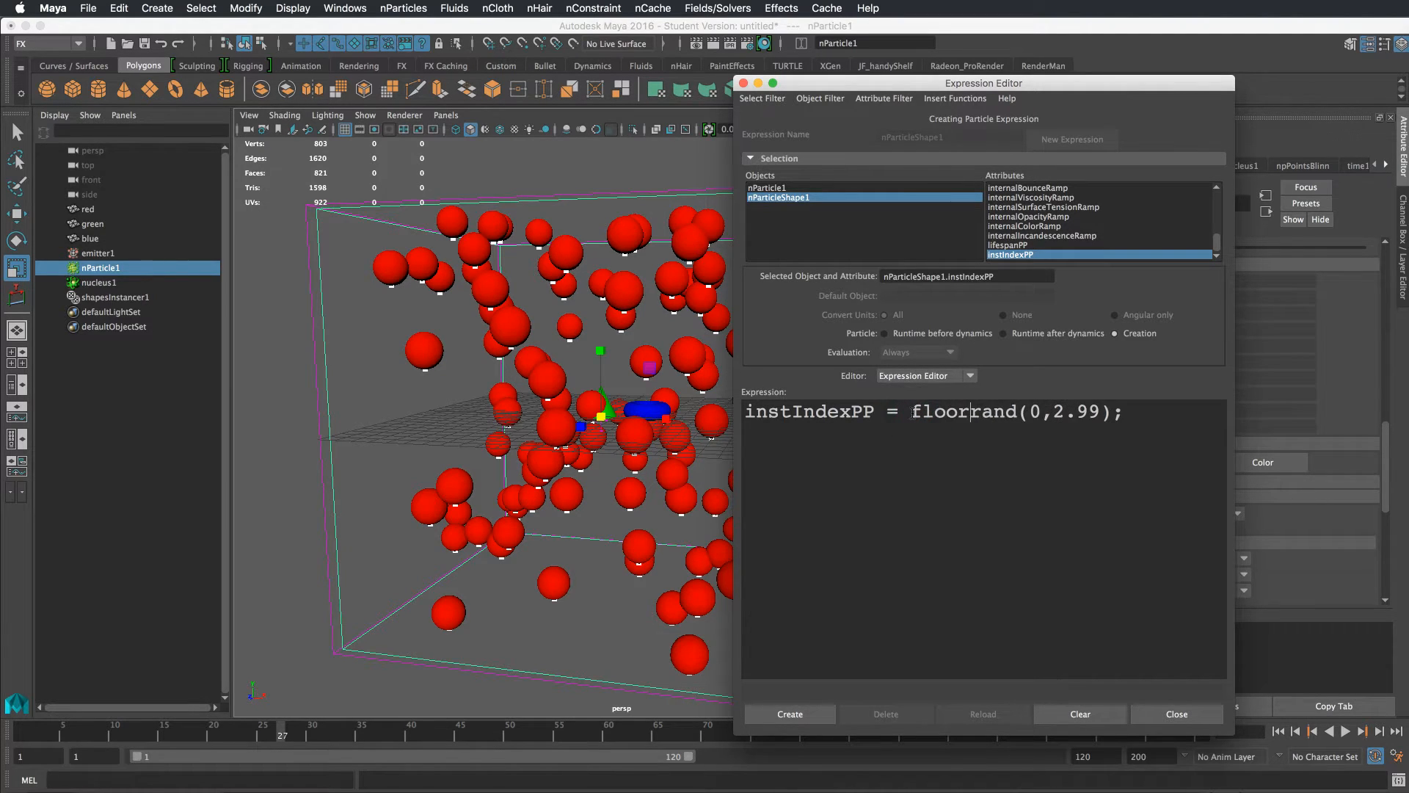
{"action": "type", "text": "("}
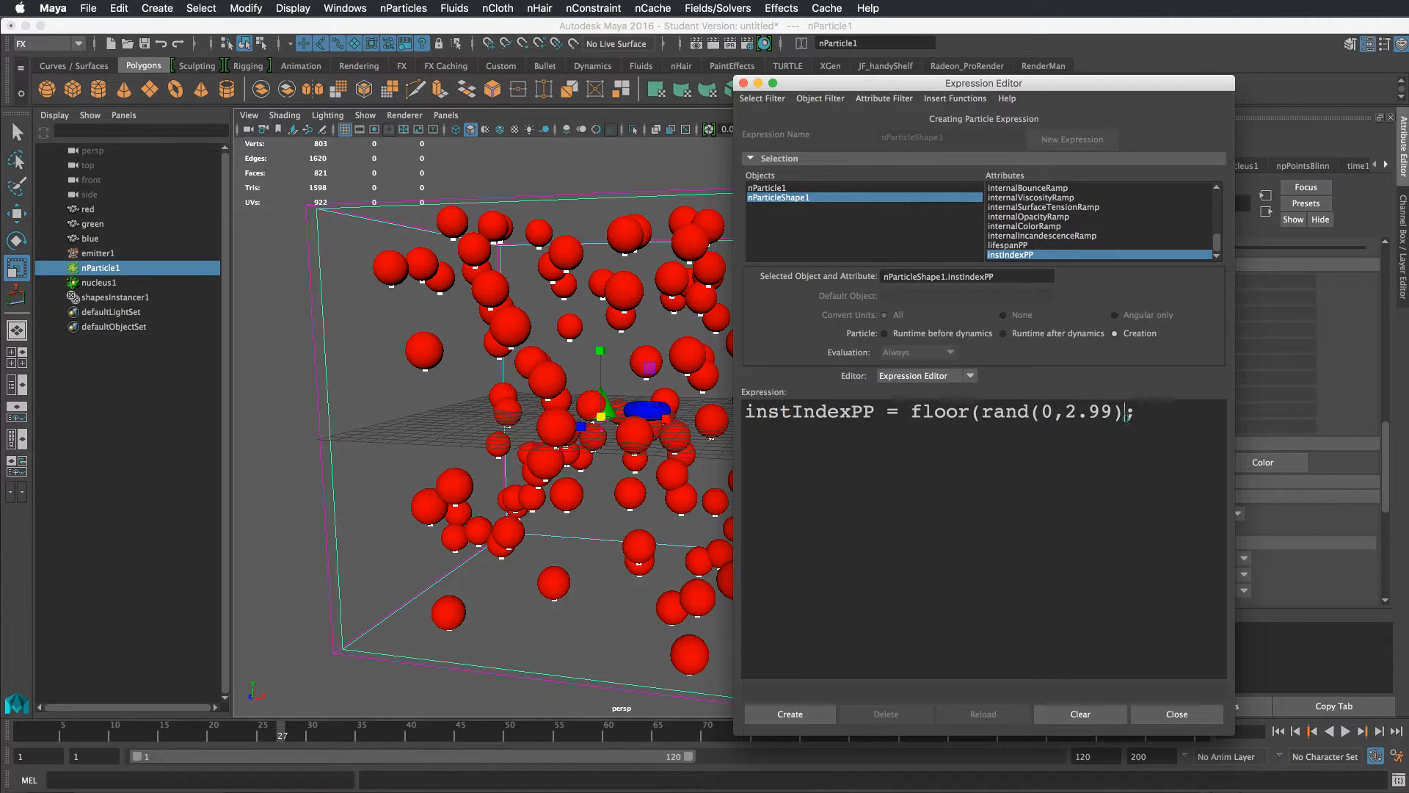
{"action": "type", "text": ")"}
{"action": "left_click", "coordinate": [808, 713]}
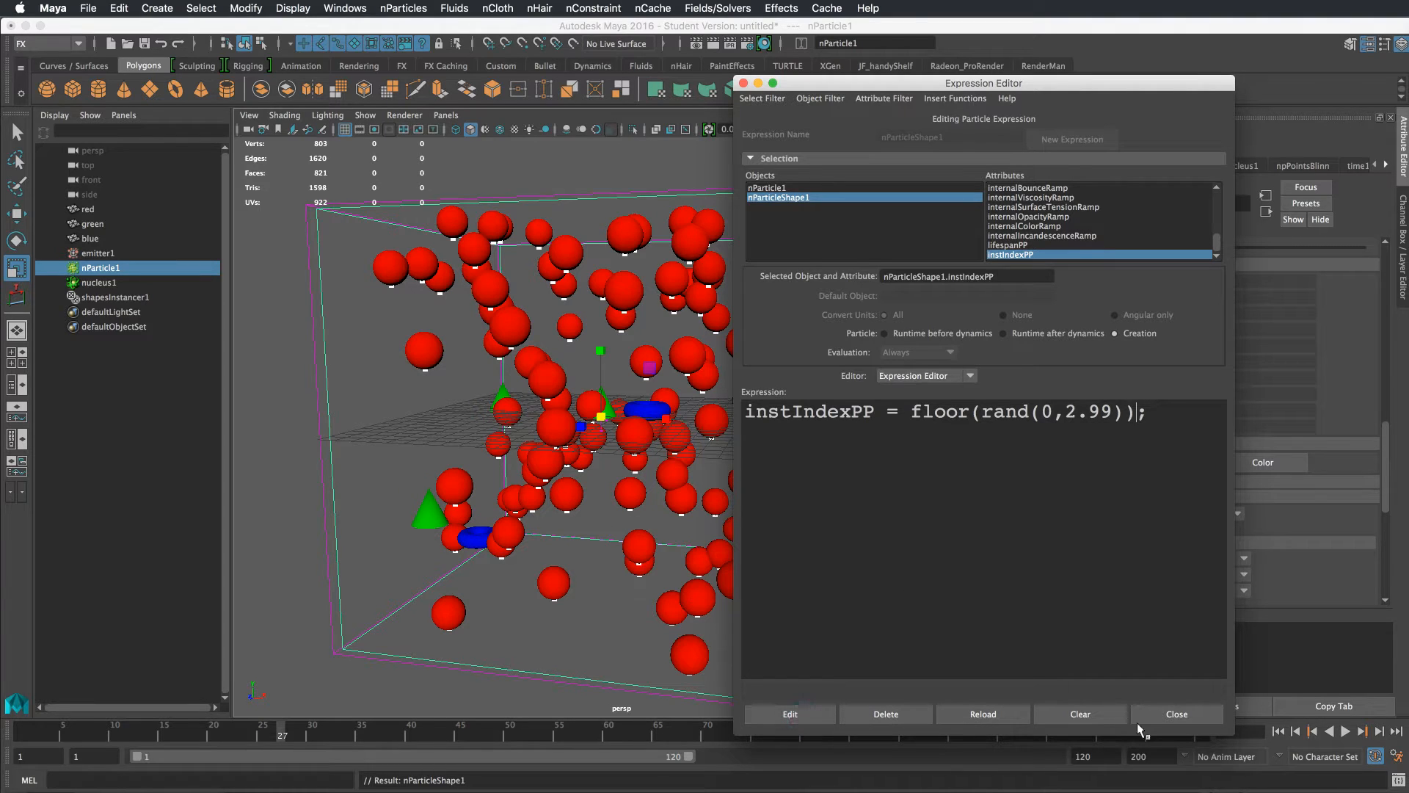
{"action": "left_click", "coordinate": [1196, 712]}
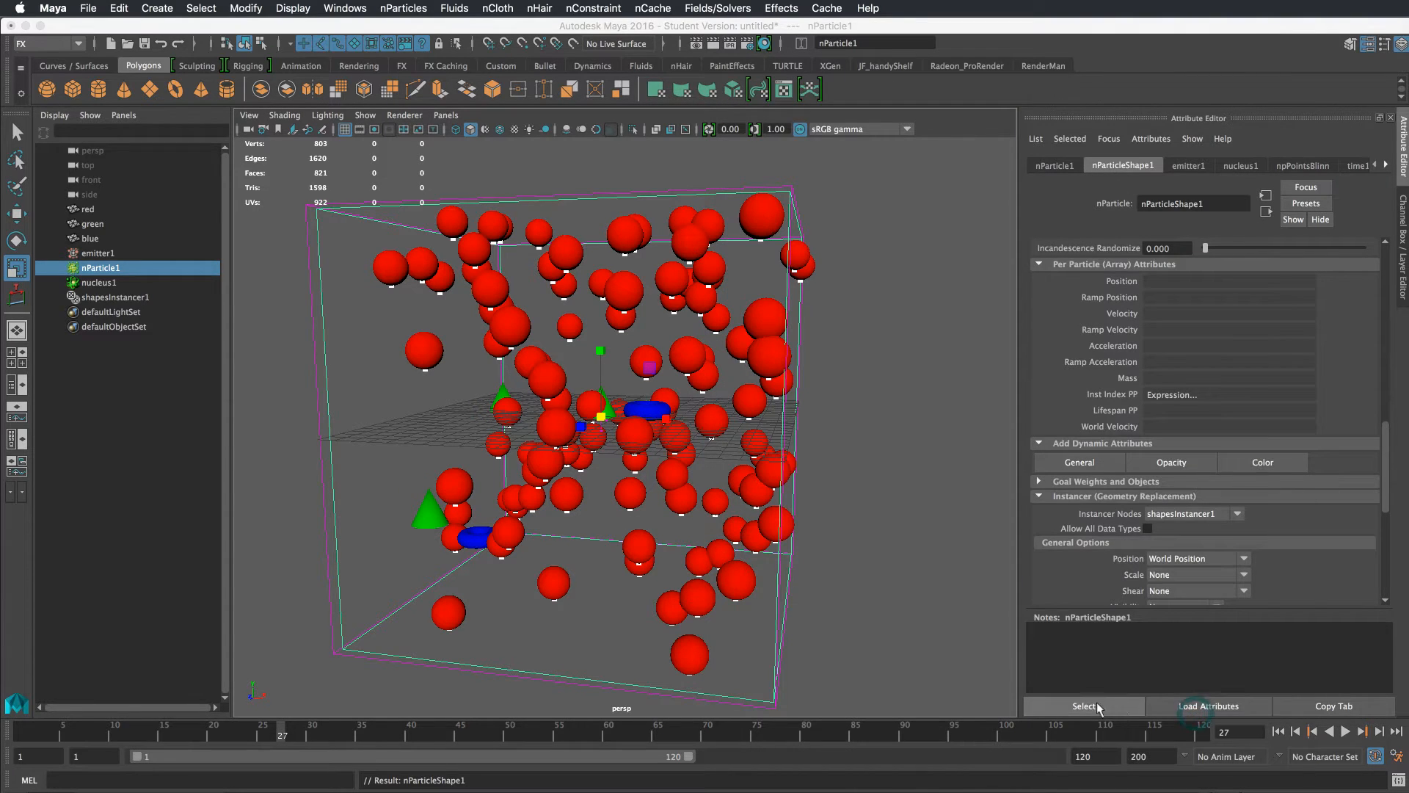
Rewind and play the simulation to preview the mixed sphere, cone and torus instances
{"action": "left_click", "coordinate": [1289, 732]}
{"action": "left_click", "coordinate": [1346, 732]}
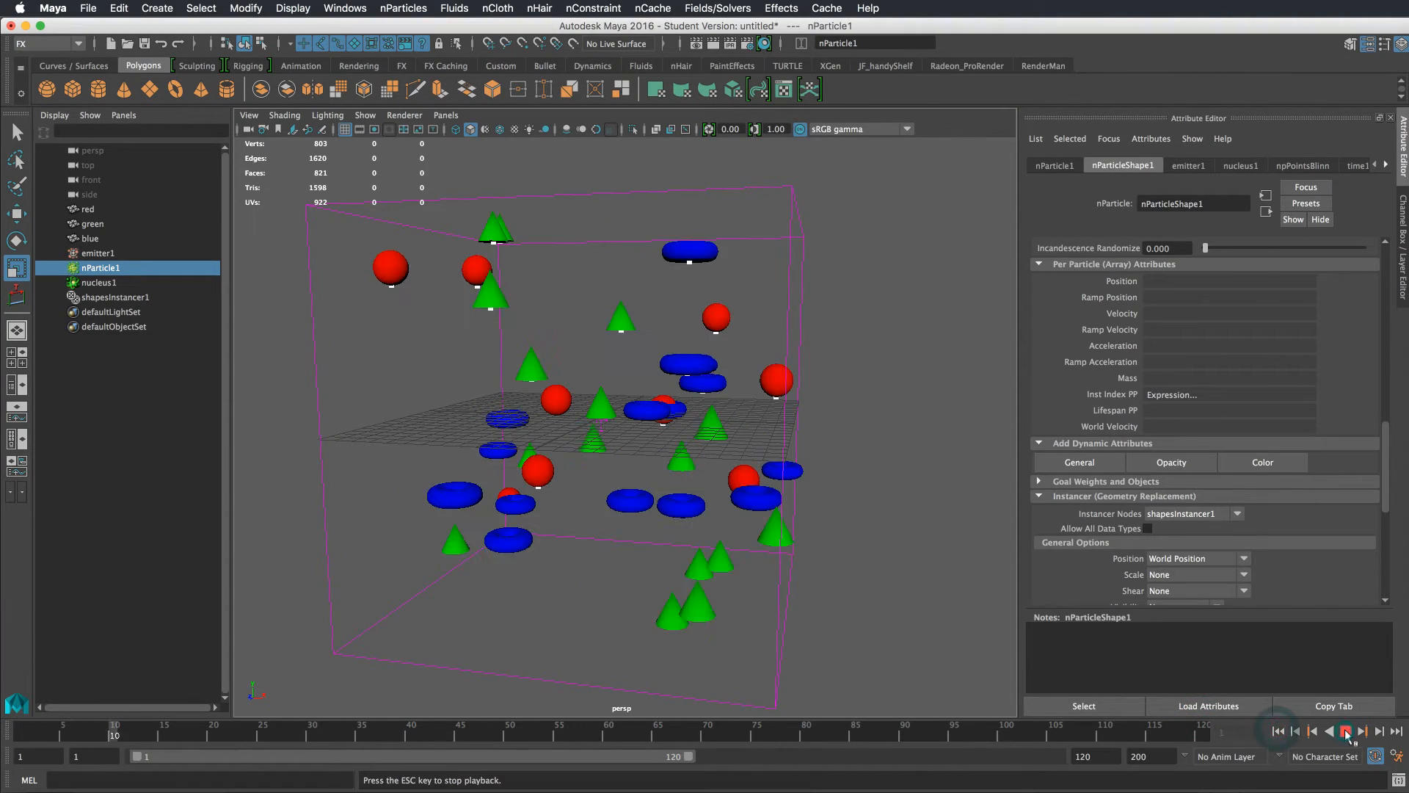
{"action": "left_click", "coordinate": [1346, 732]}
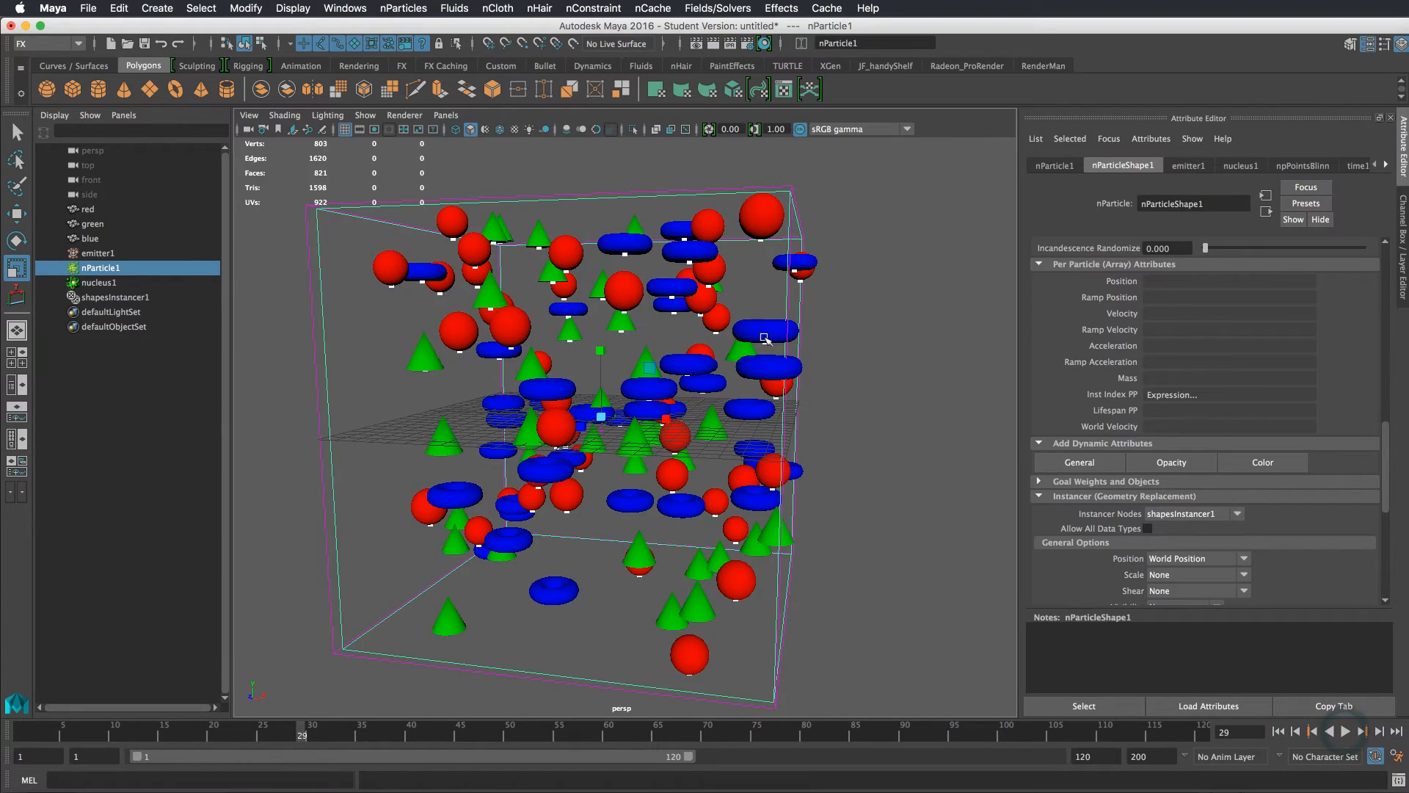
{"action": "mouse_move", "coordinate": [846, 316]}
{"action": "left_mouse_down", "text": "alt"}
{"action": "mouse_move", "coordinate": [803, 345]}
{"action": "mouse_move", "coordinate": [843, 315]}
{"action": "left_mouse_up", "text": "alt"}
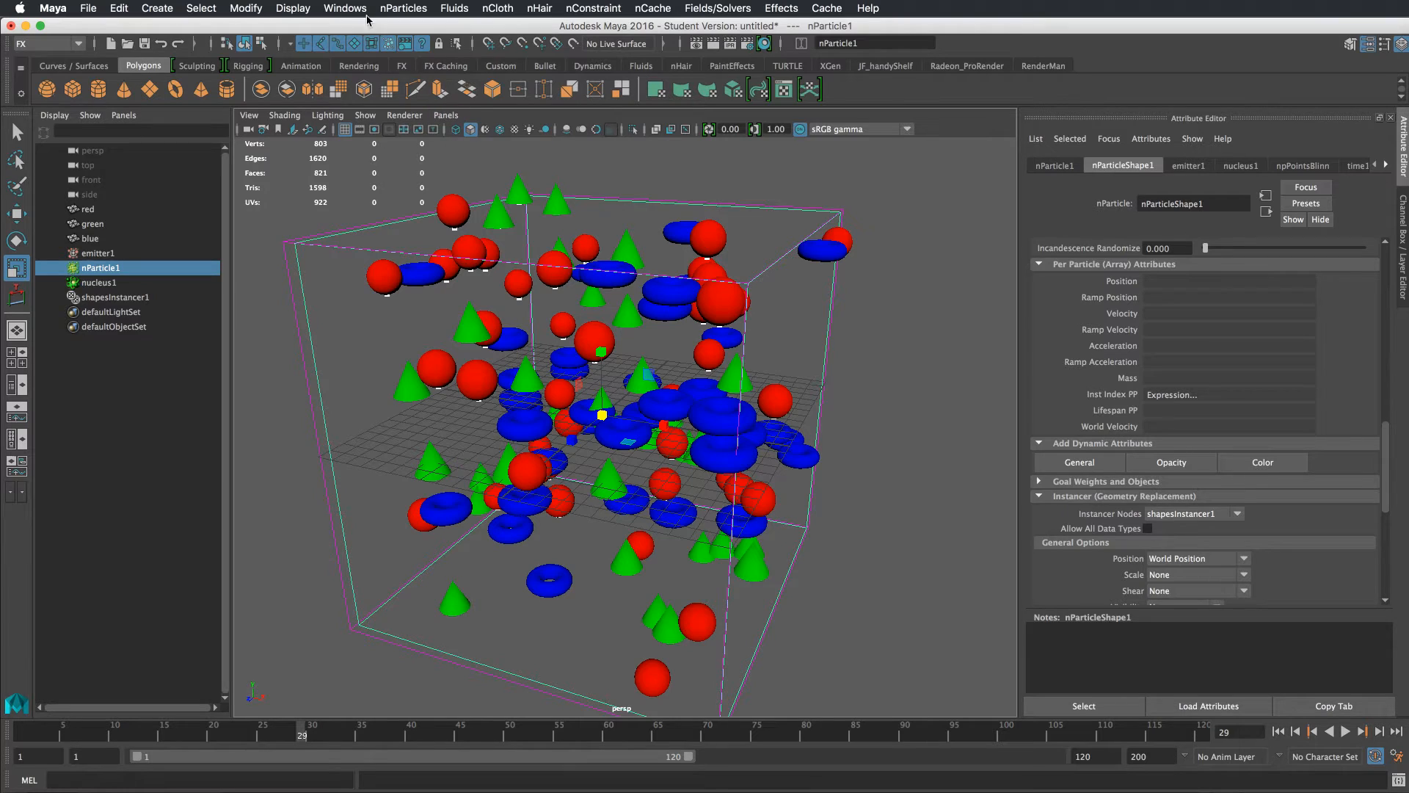
Open the Component Editor and resize and reposition its window below the viewport
{"action": "left_click", "coordinate": [345, 5]}
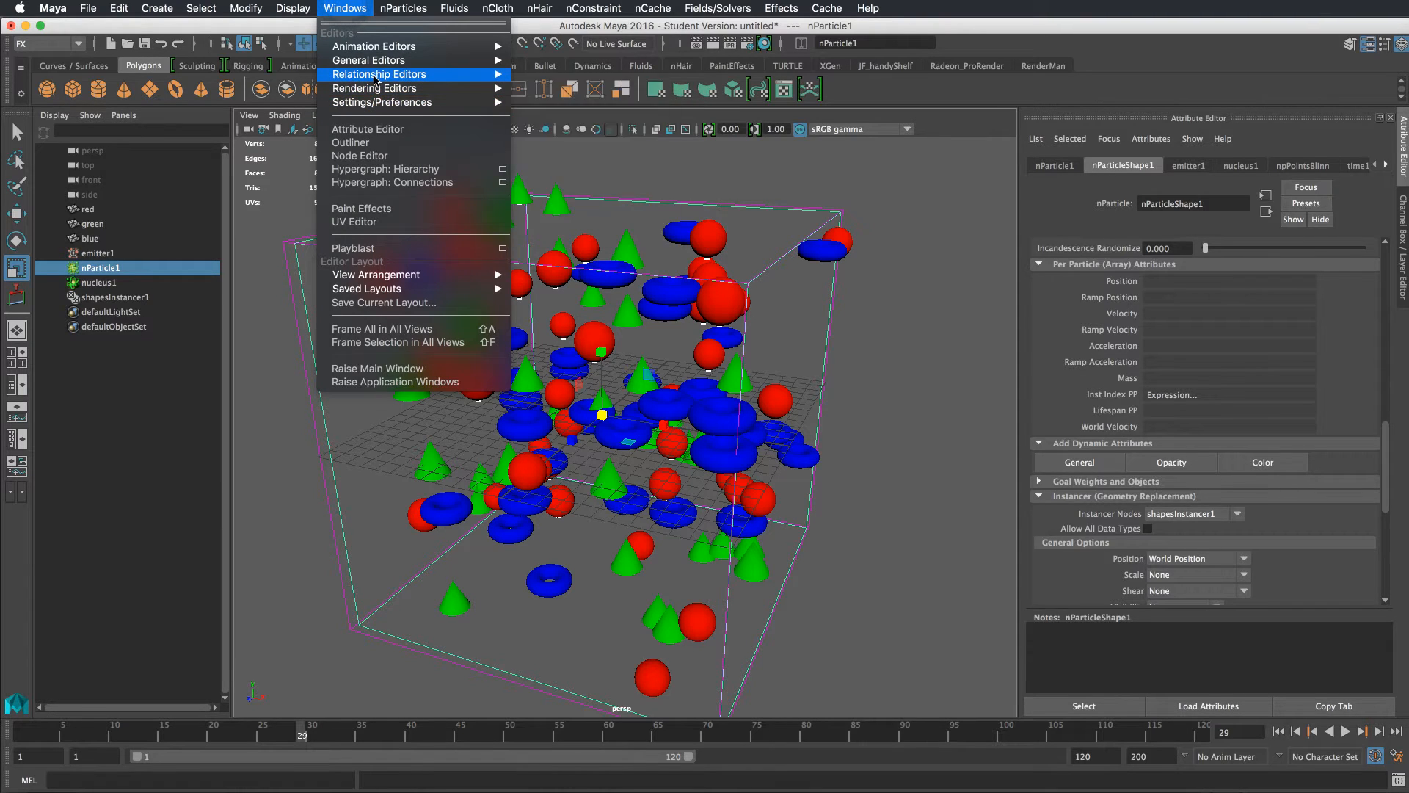
{"action": "mouse_move", "coordinate": [377, 76]}
{"action": "left_click", "coordinate": [562, 93]}
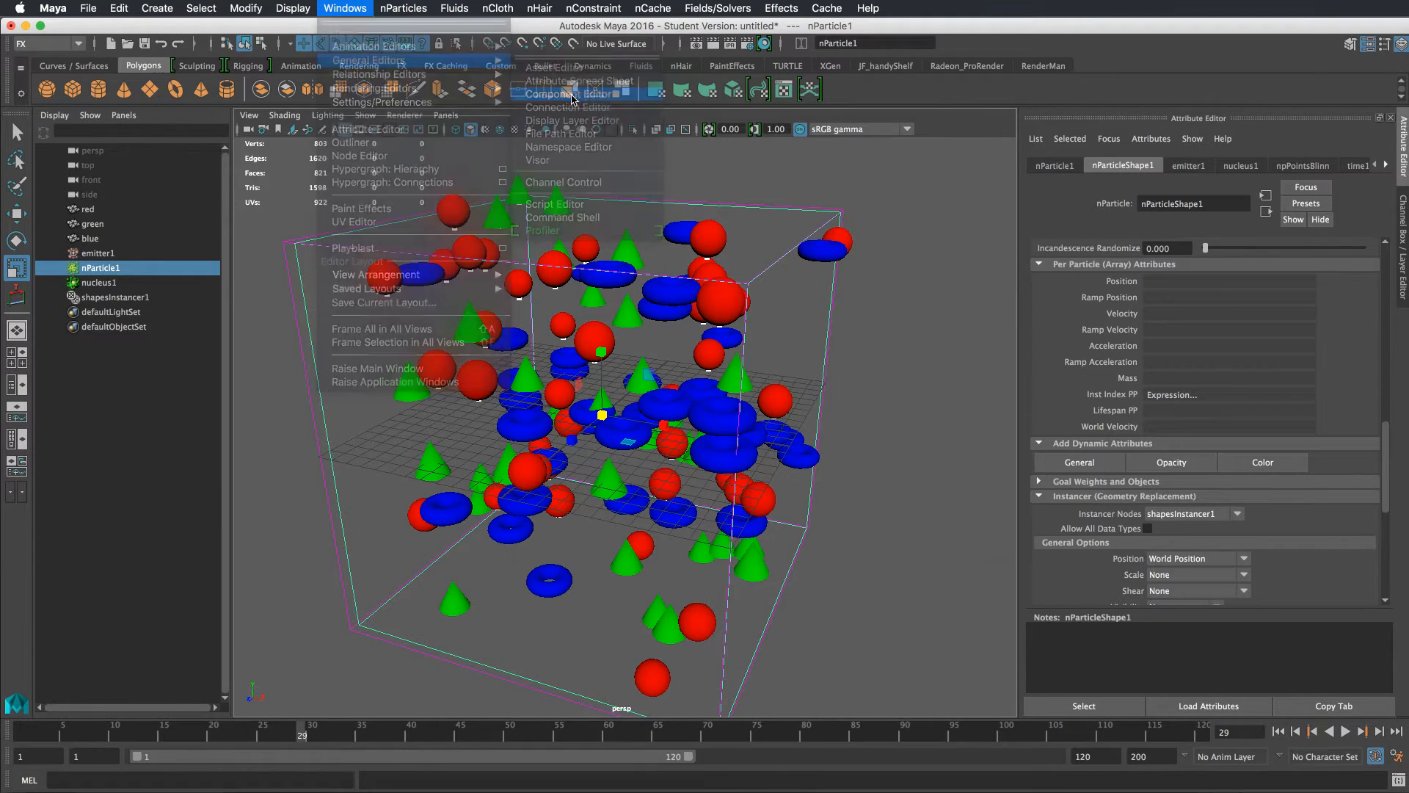
{"action": "double_click", "coordinate": [954, 434]}
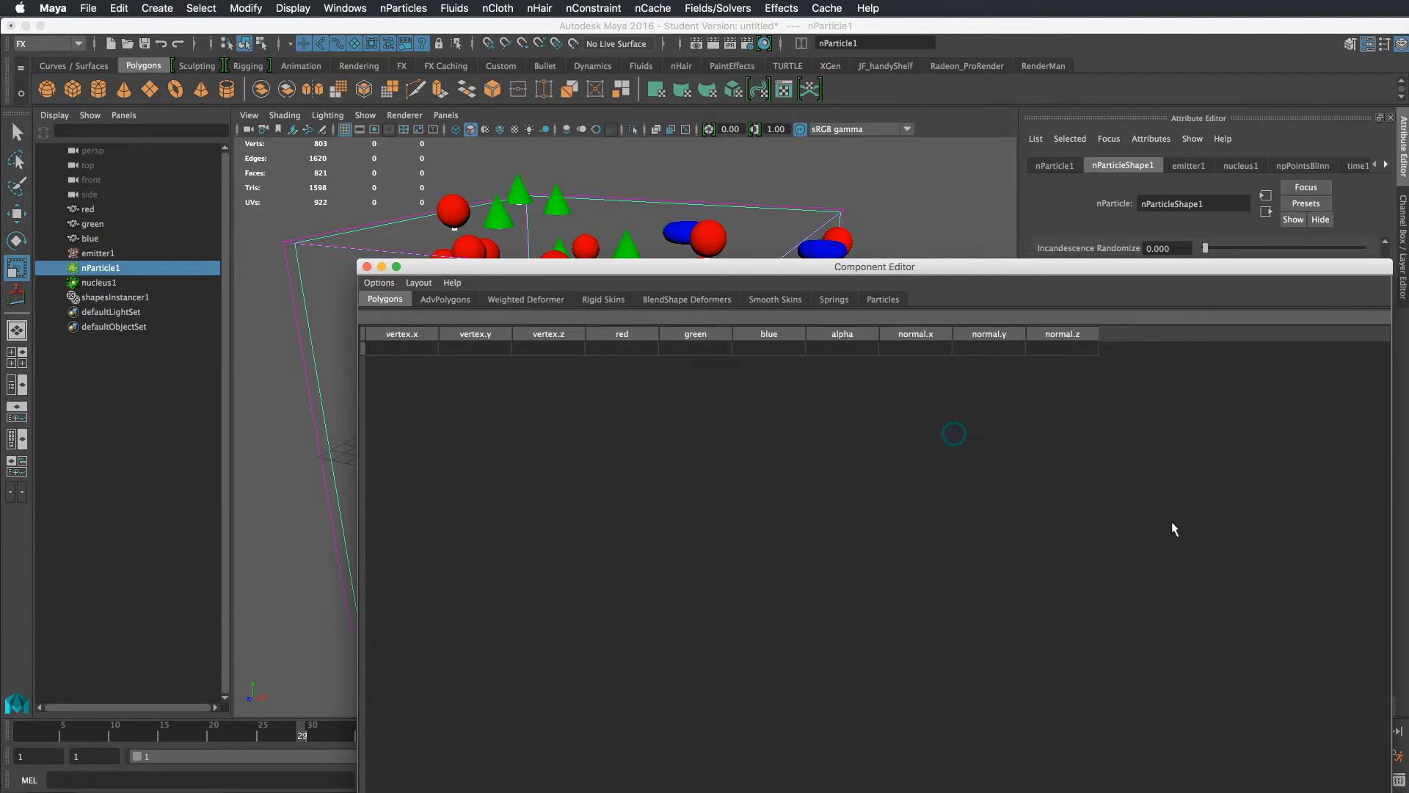
{"action": "left_click_drag", "start_coordinate": [1393, 791], "coordinate": [1113, 621]}
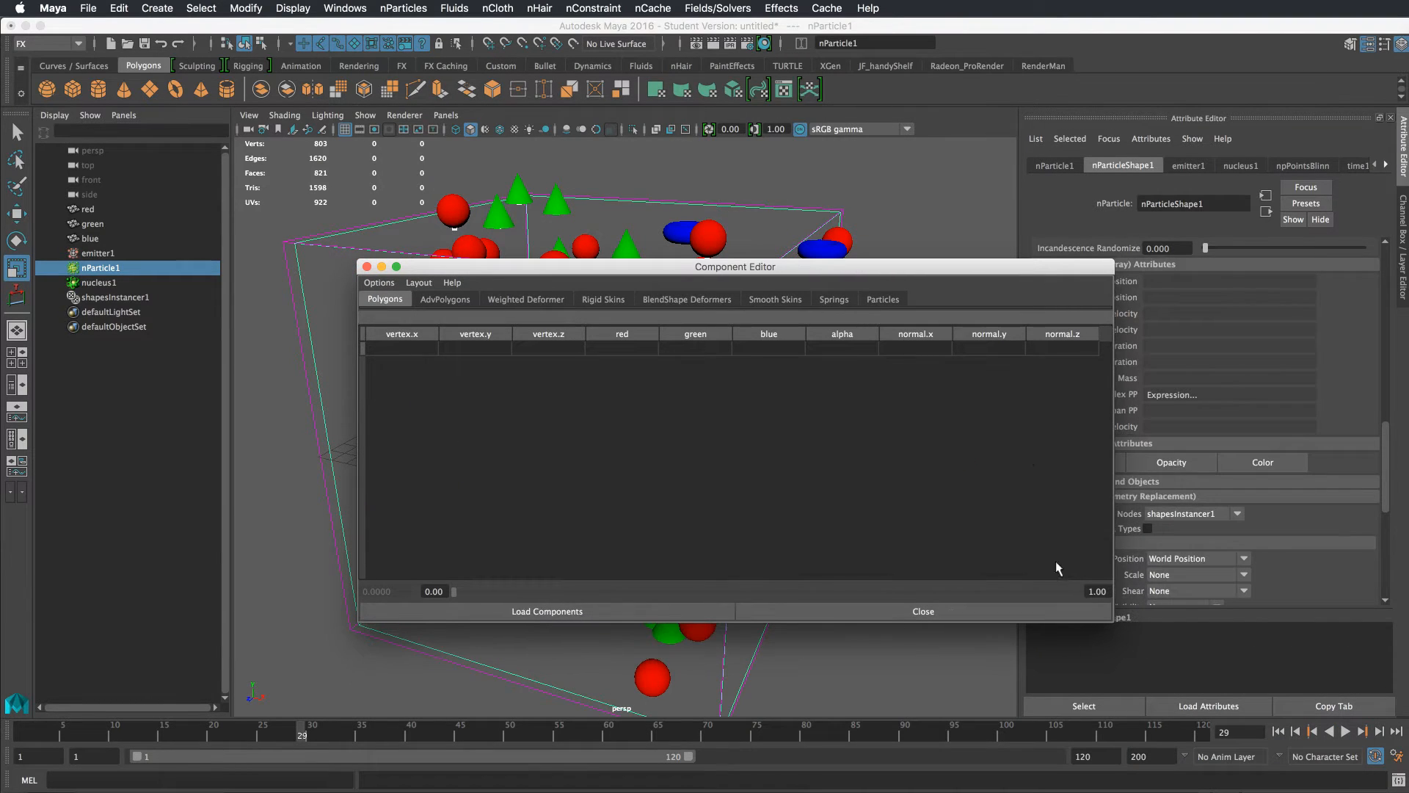
{"action": "left_click_drag", "start_coordinate": [960, 271], "coordinate": [885, 364]}
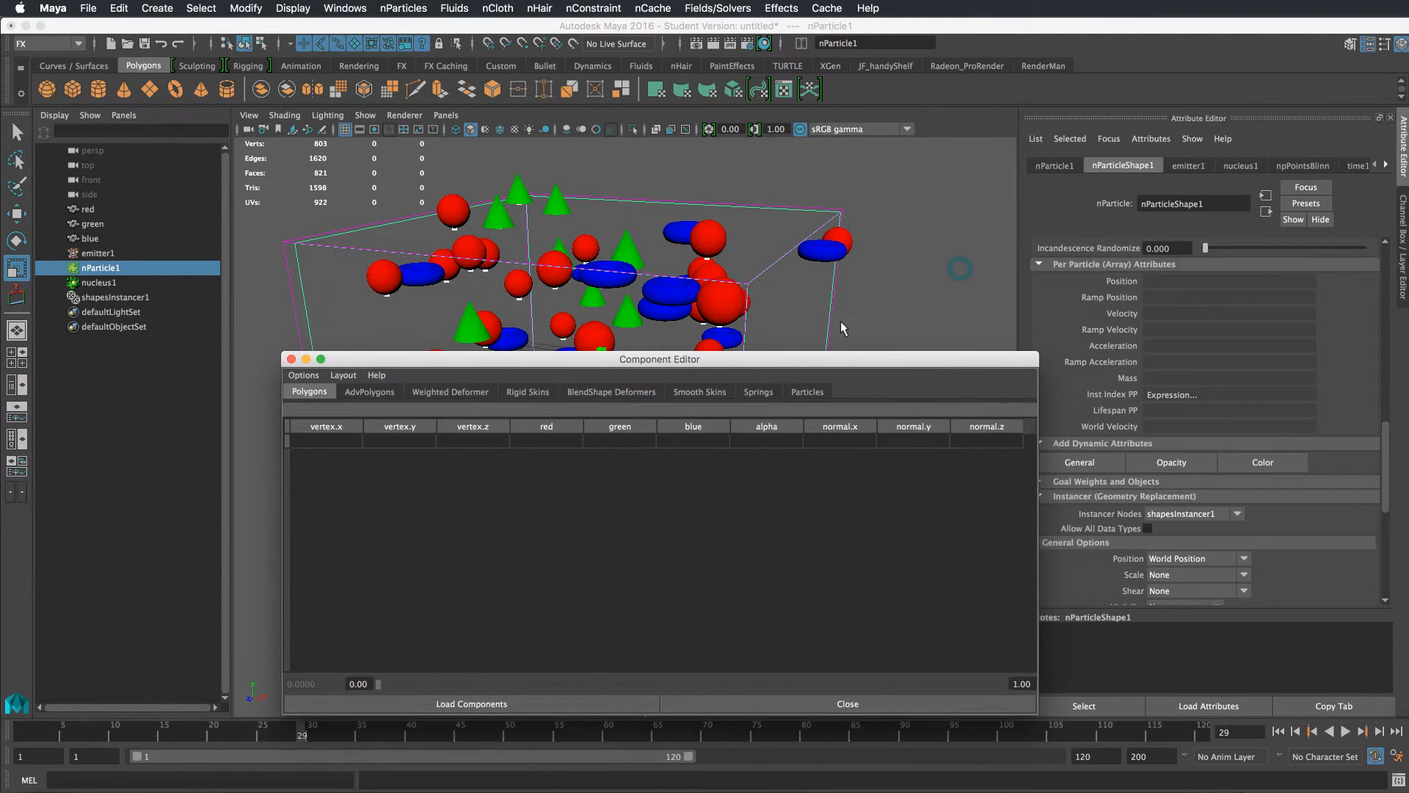
Switch the nParticle to particle component selection mode
{"action": "right_click", "coordinate": [707, 256]}
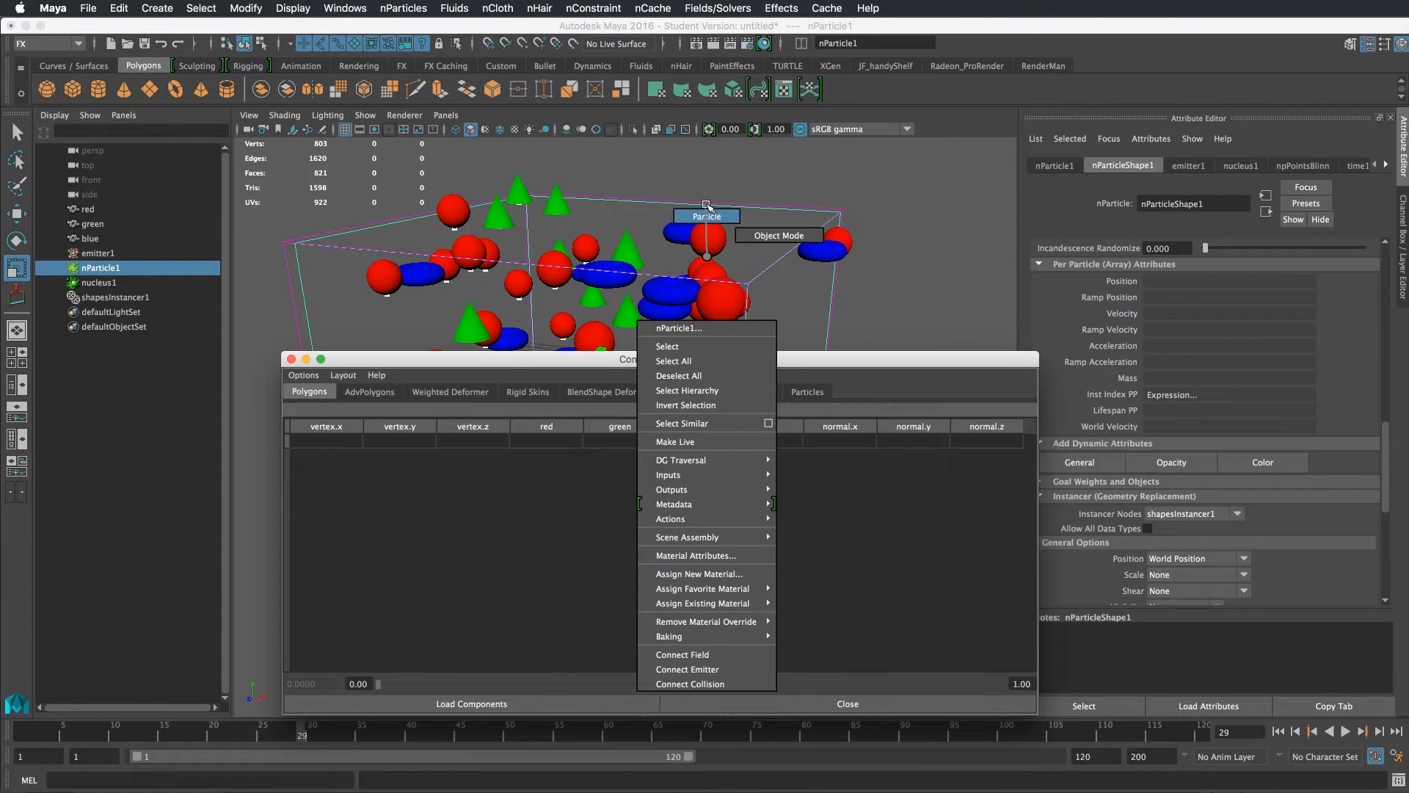
{"action": "left_click", "coordinate": [709, 257]}
{"action": "left_click", "coordinate": [709, 257]}
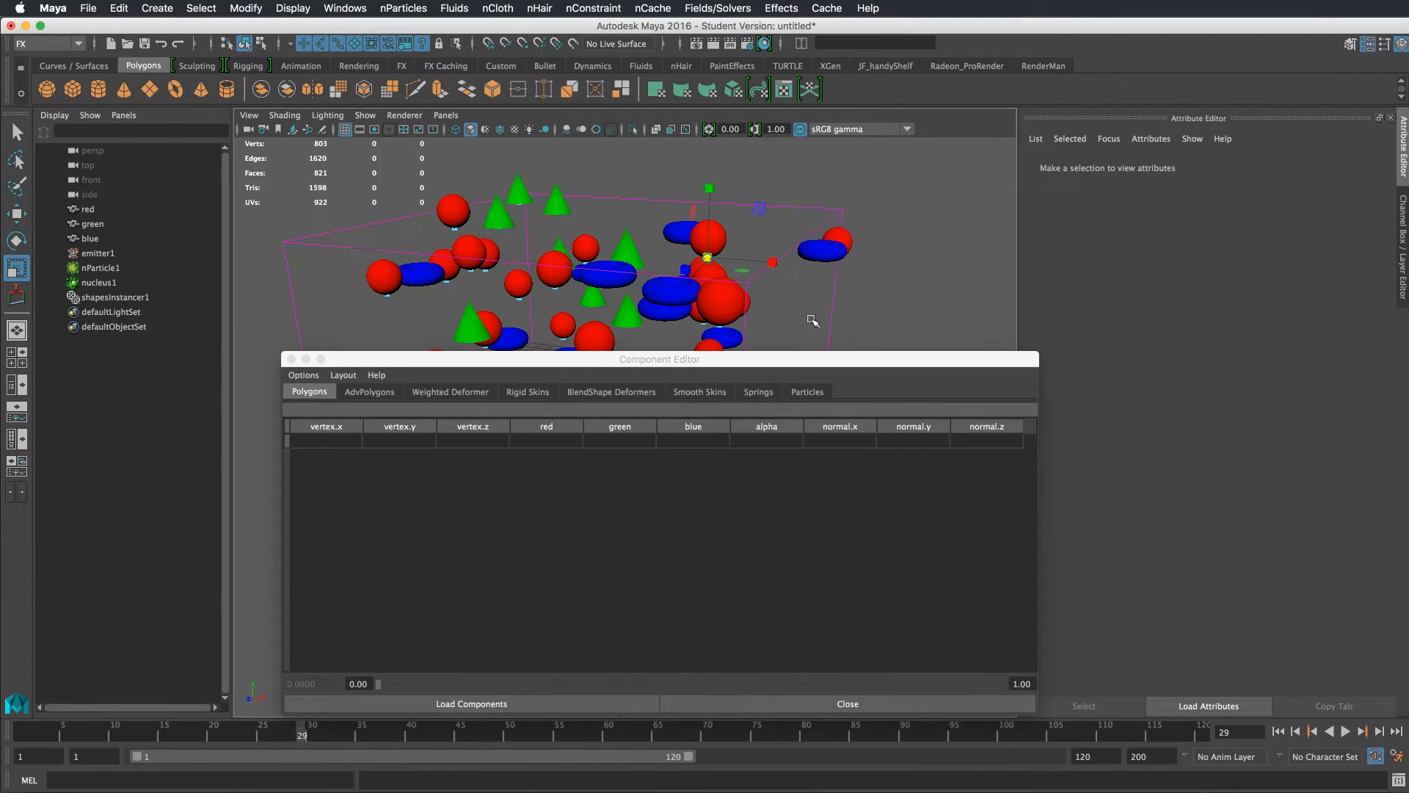
Inspect individual particles' instIndexPP values in the Component Editor's particle table, then close the editor
{"action": "left_click", "coordinate": [805, 394]}
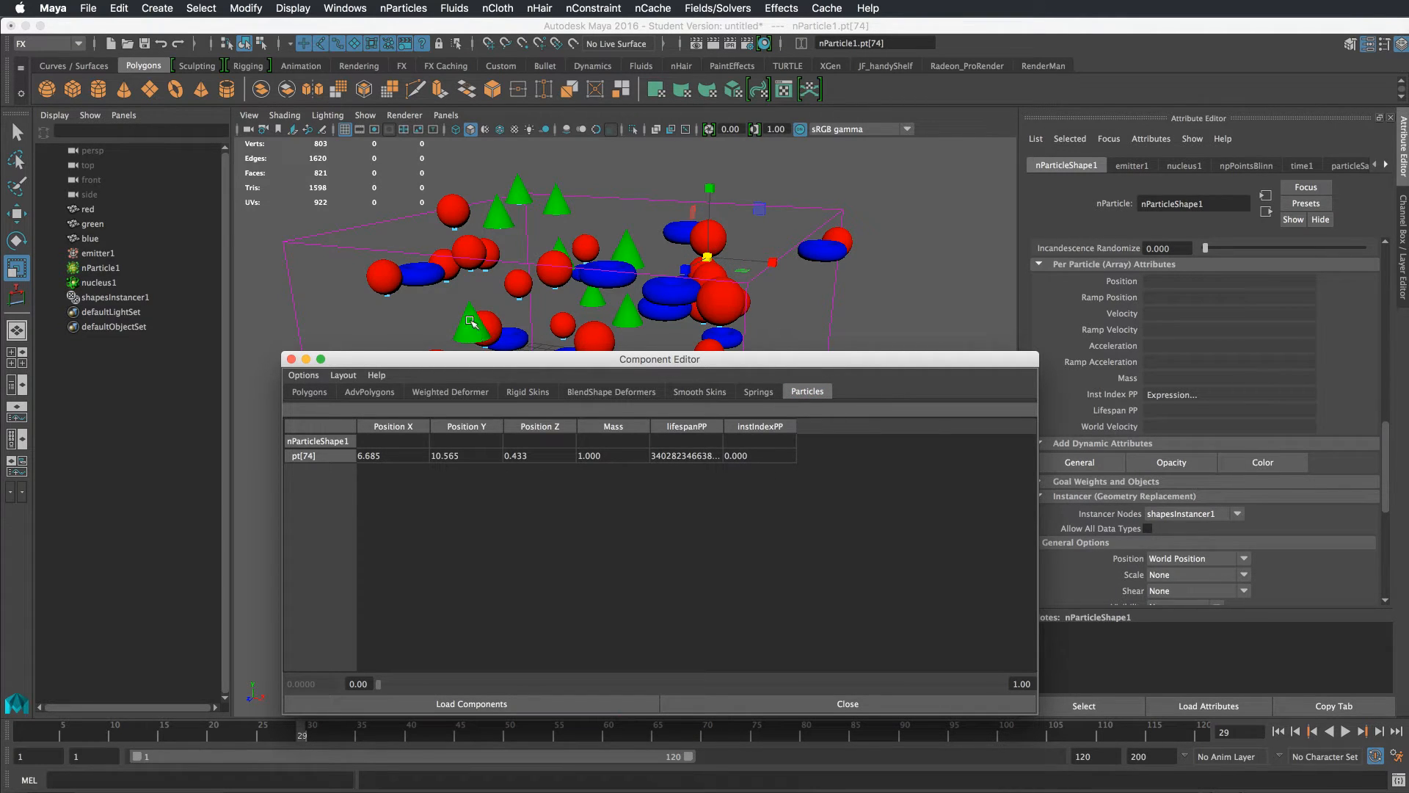
{"action": "key", "text": "4"}
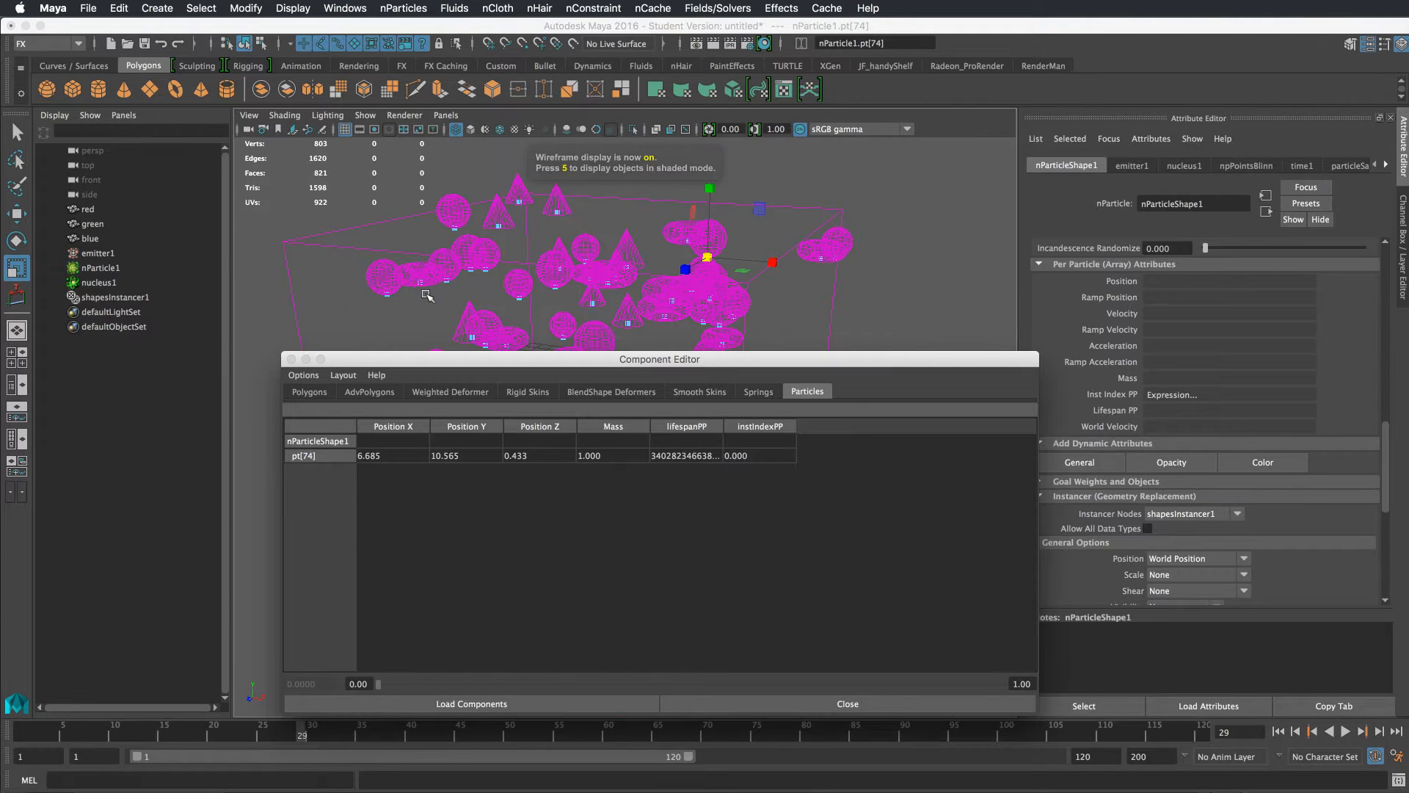
{"action": "left_click", "coordinate": [420, 283]}
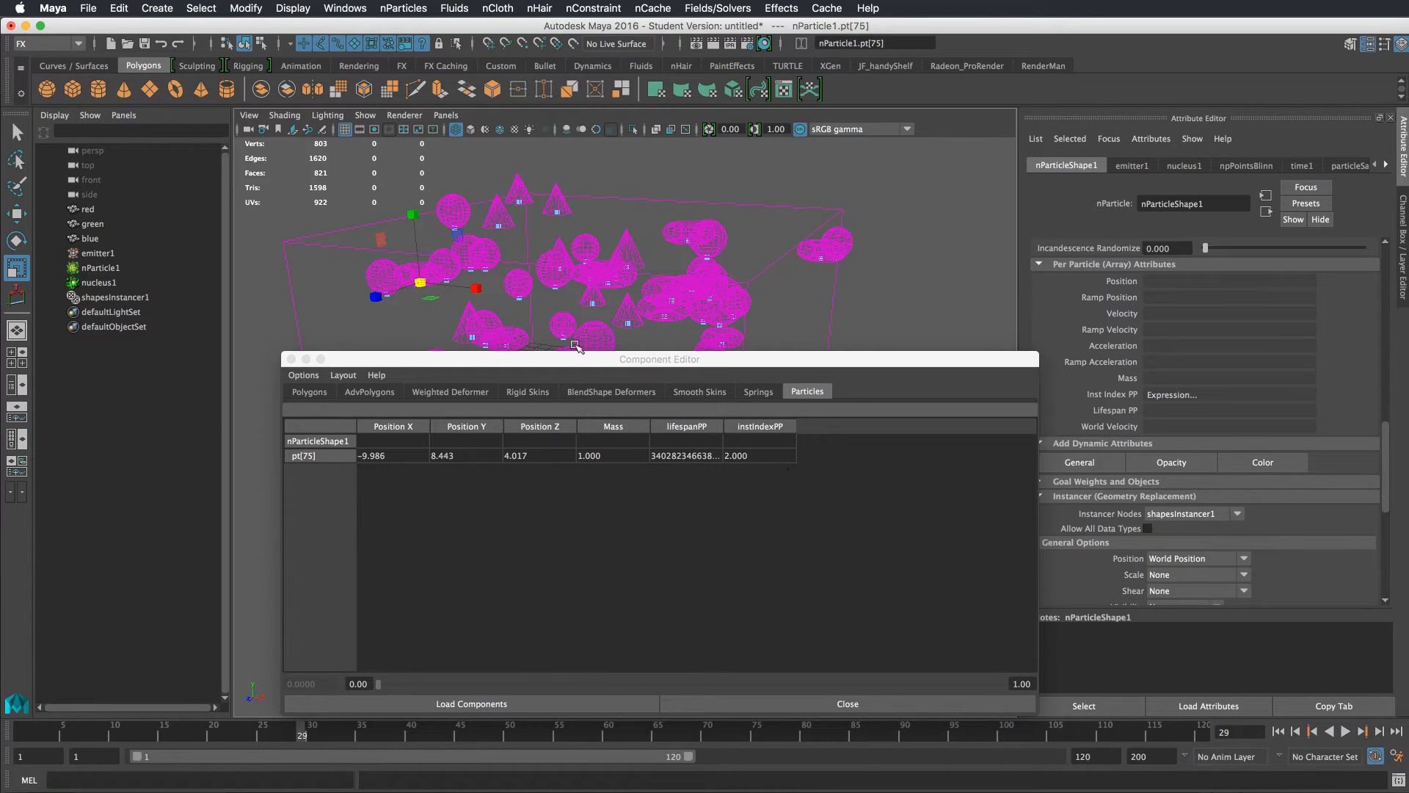
{"action": "key", "text": "5"}
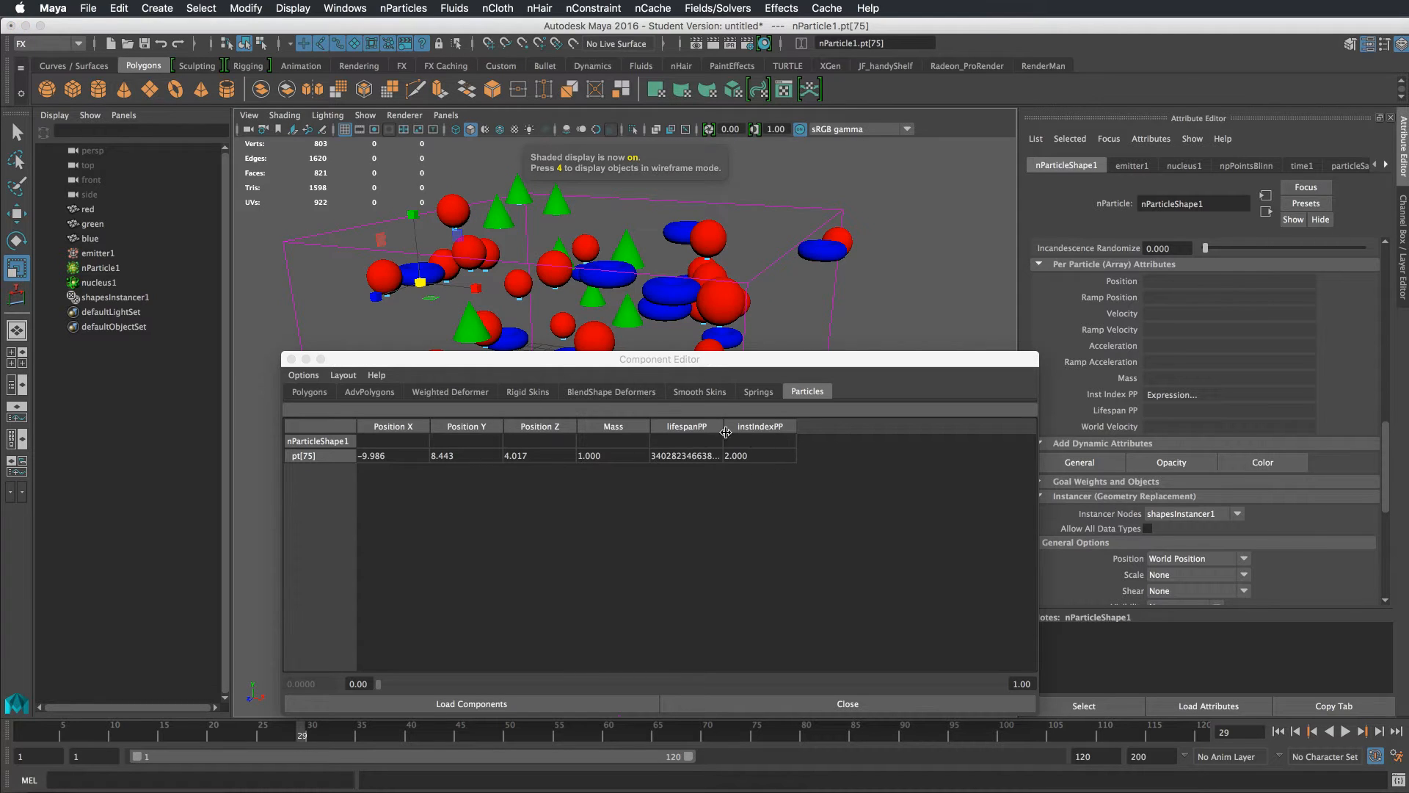
{"action": "left_click", "coordinate": [514, 288]}
{"action": "key", "text": "4"}
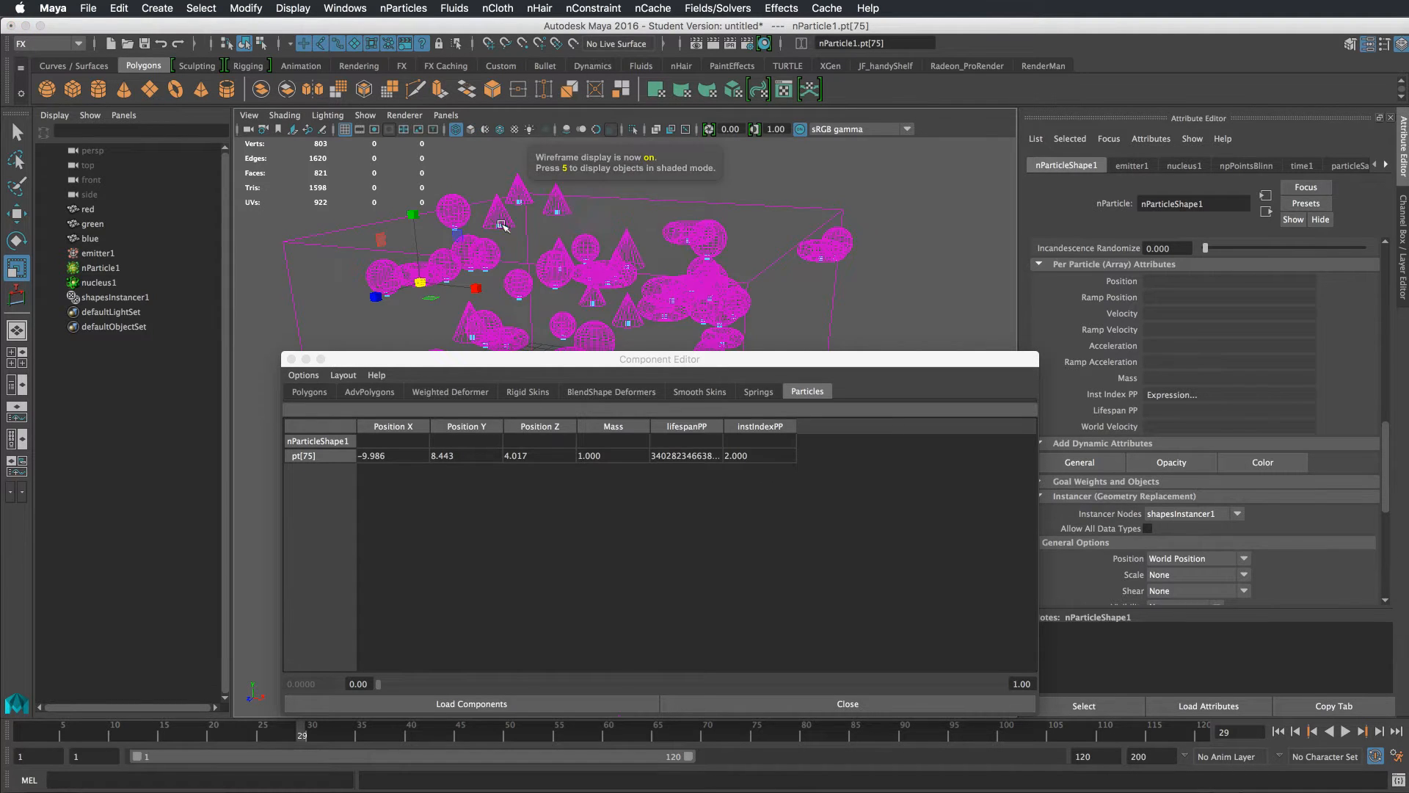
{"action": "left_click", "coordinate": [499, 227]}
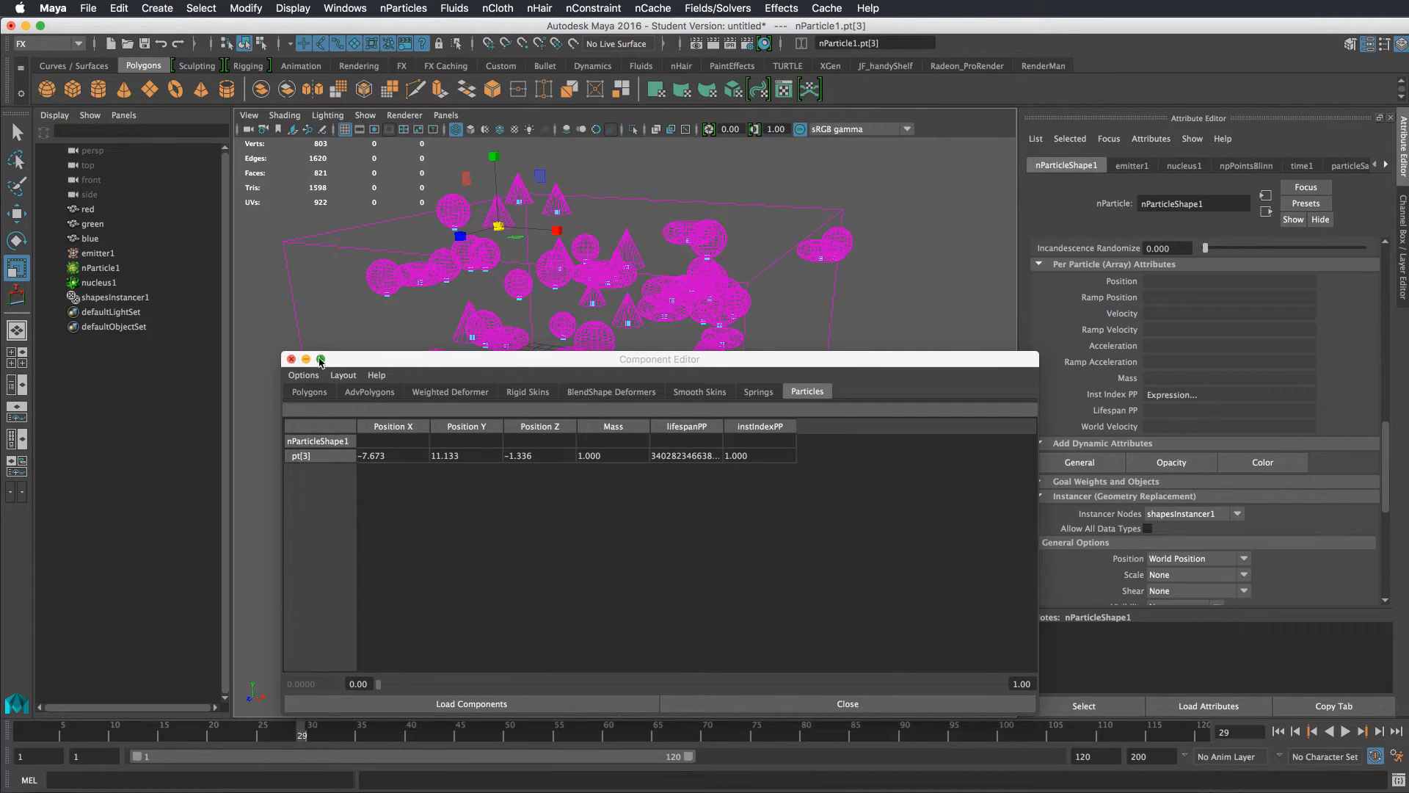
{"action": "left_click_drag", "start_coordinate": [699, 214], "coordinate": [527, 323]}
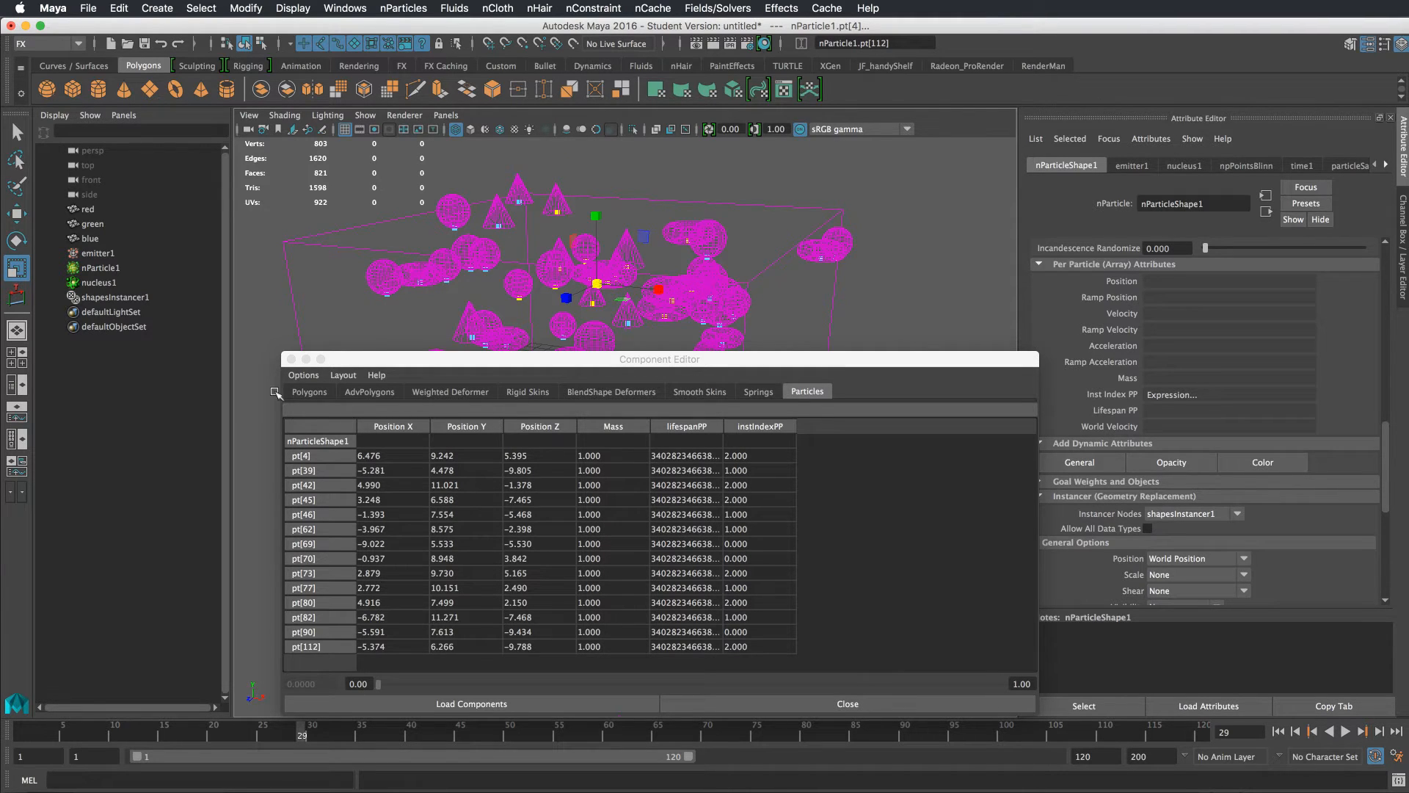
{"action": "left_click", "coordinate": [291, 360]}
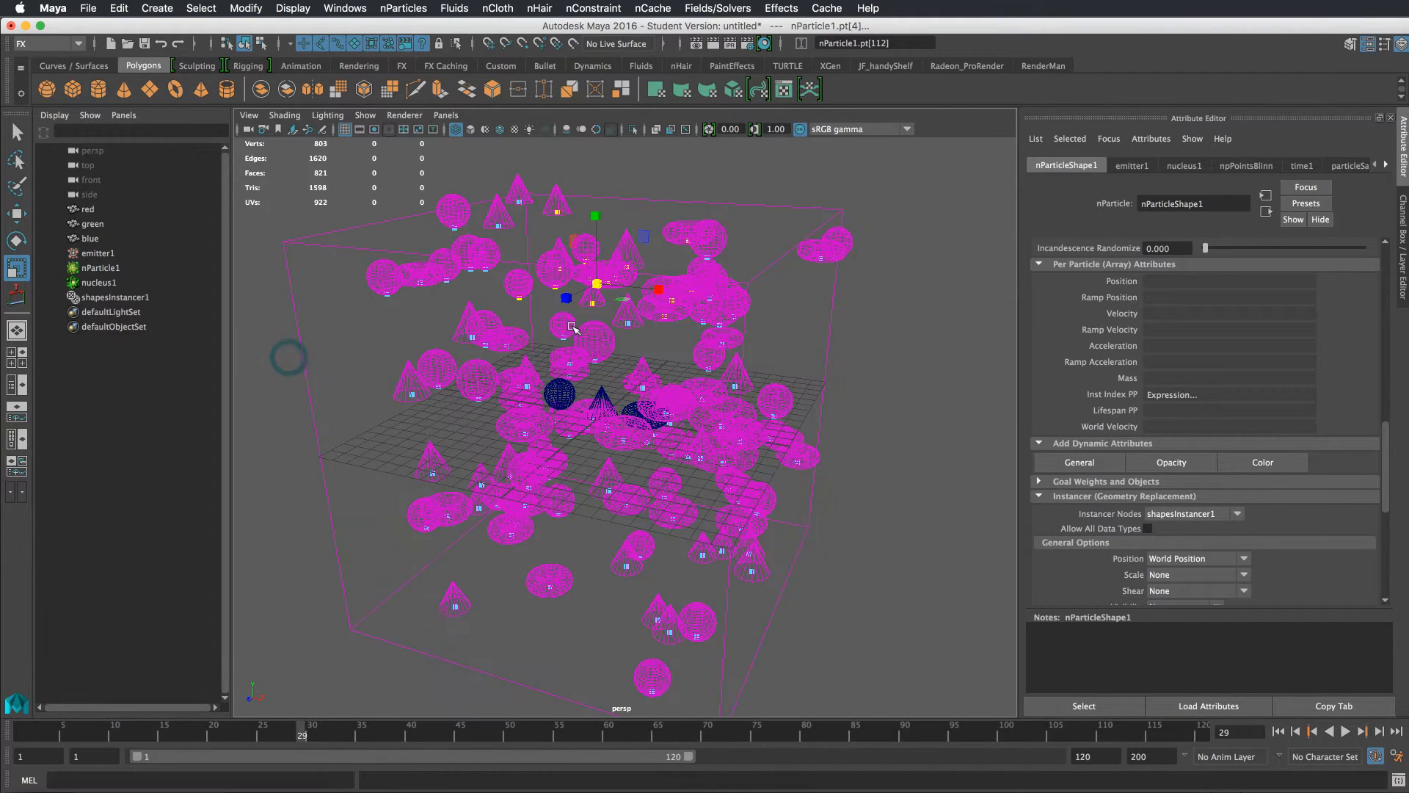
{"action": "key", "text": "5"}
Rewind and play the simulation, orbiting to preview the mixed instanced shapes
{"action": "left_click", "coordinate": [939, 347]}
{"action": "left_click_drag", "start_coordinate": [850, 333], "coordinate": [883, 399], "text": "alt"}
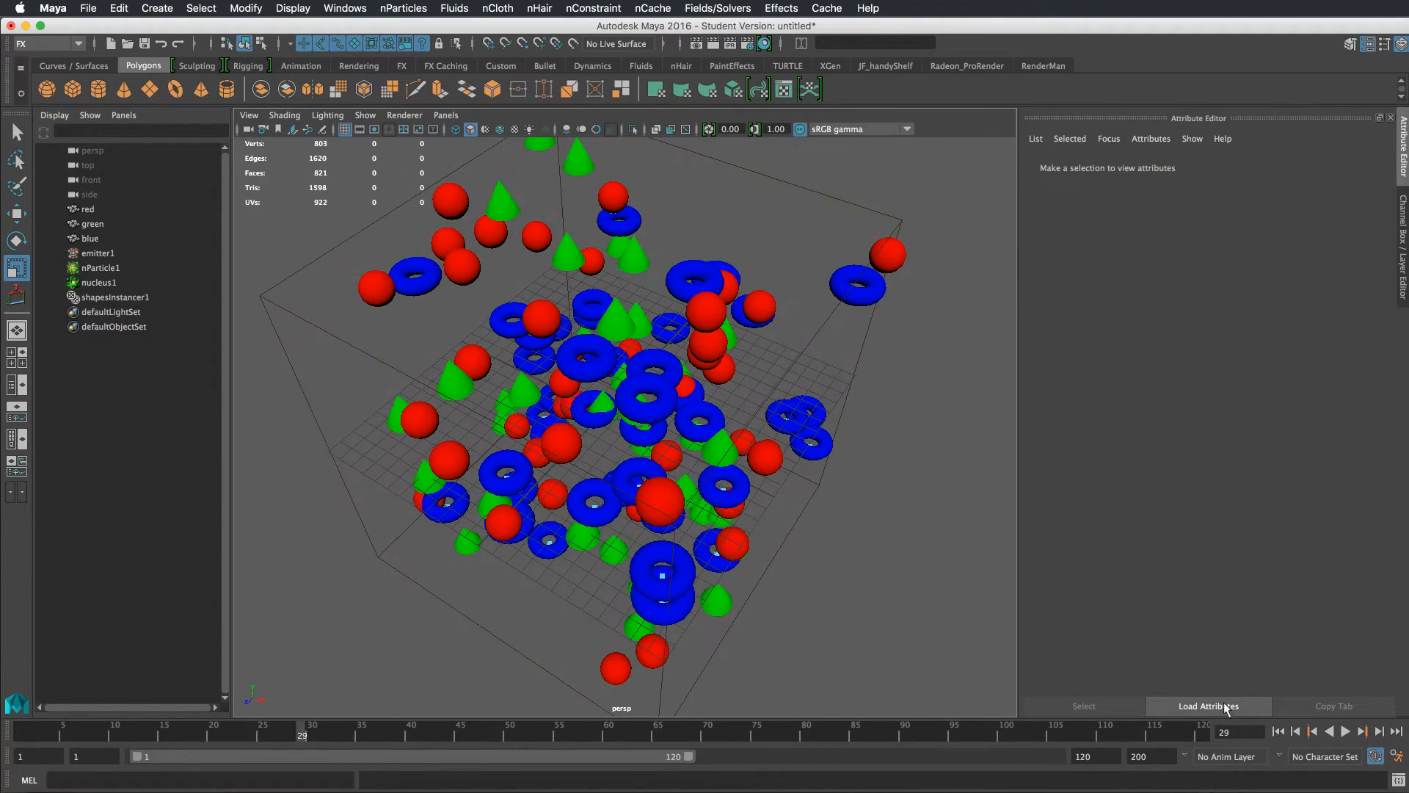
{"action": "left_click", "coordinate": [1277, 732]}
{"action": "left_click", "coordinate": [1329, 731]}
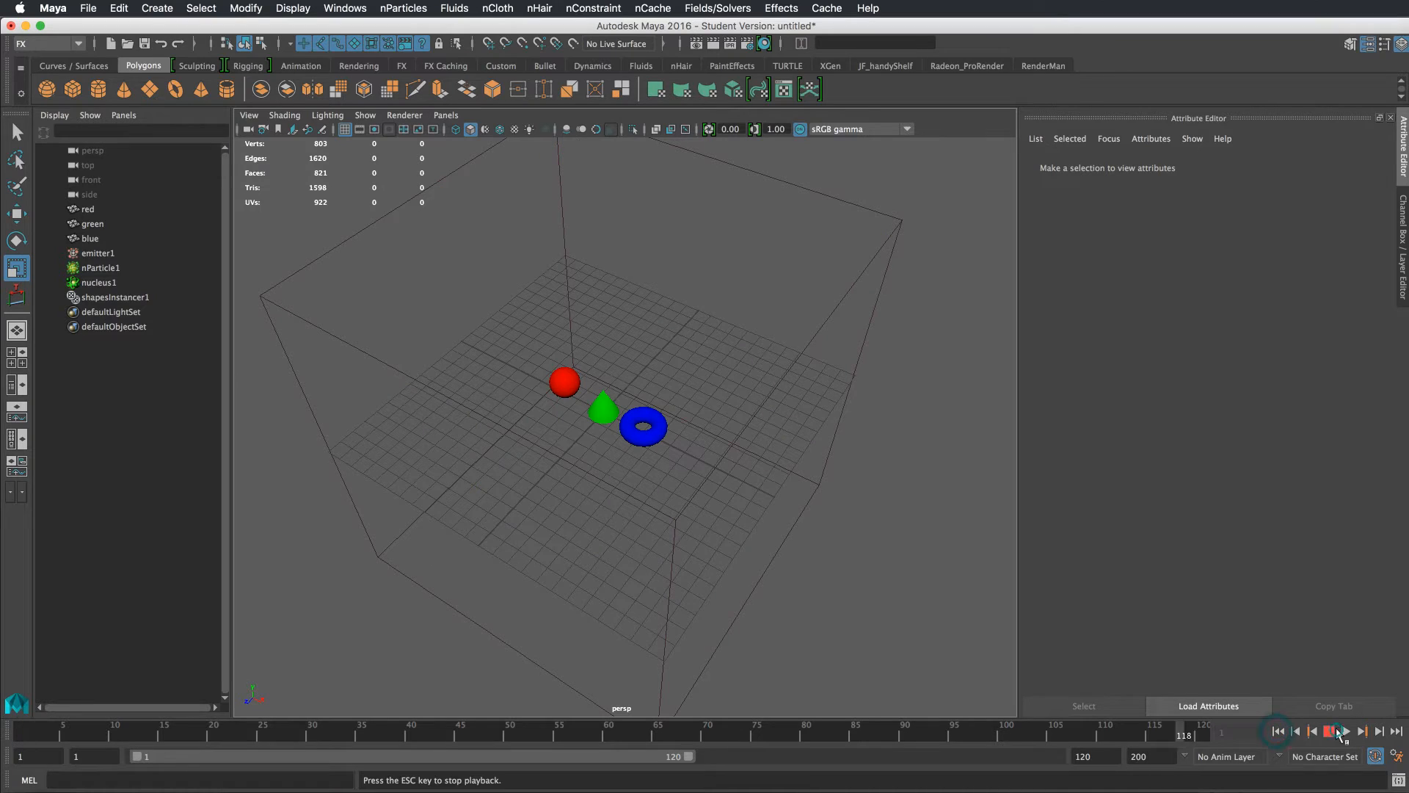
{"action": "left_click", "coordinate": [1278, 731]}
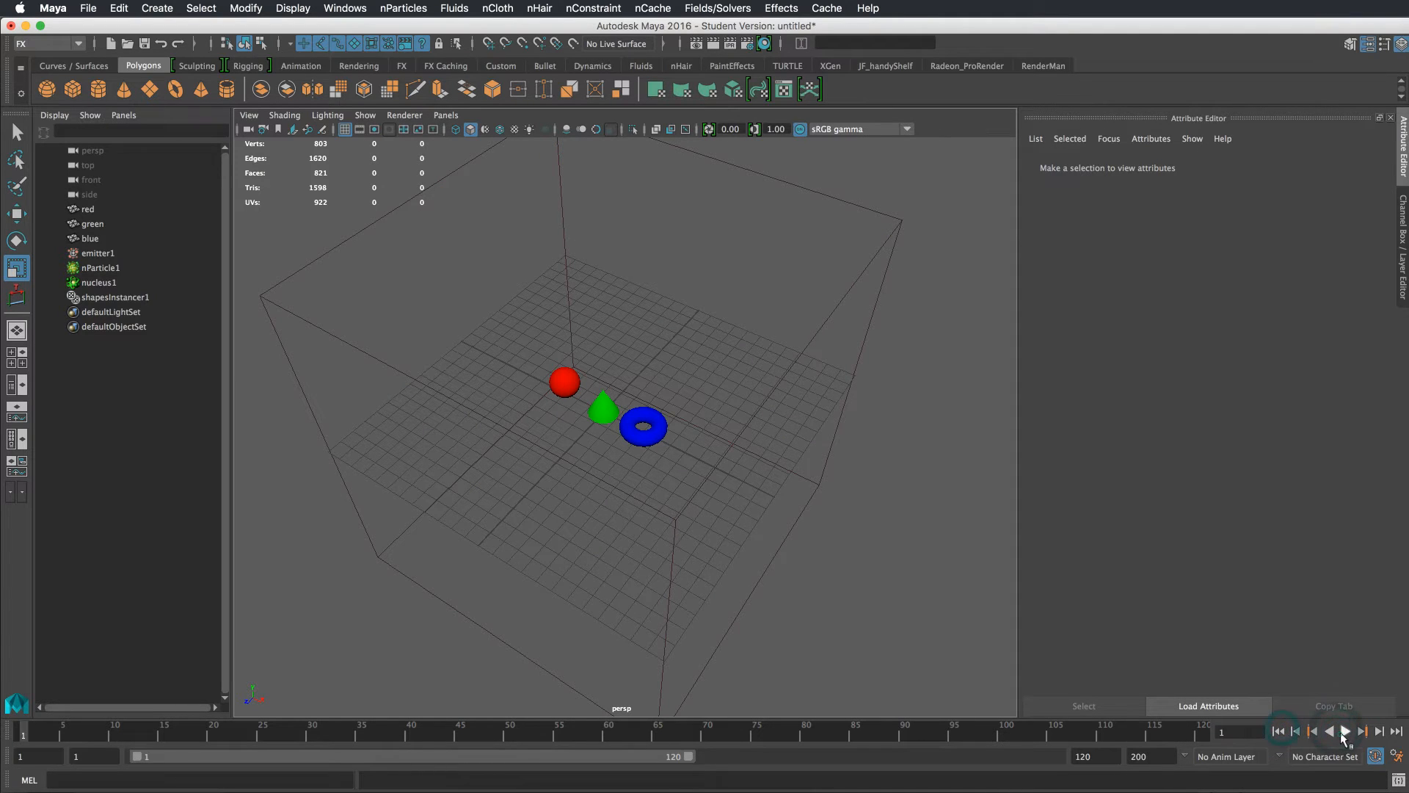
{"action": "left_click", "coordinate": [1345, 731]}
{"action": "left_click", "coordinate": [1345, 731]}
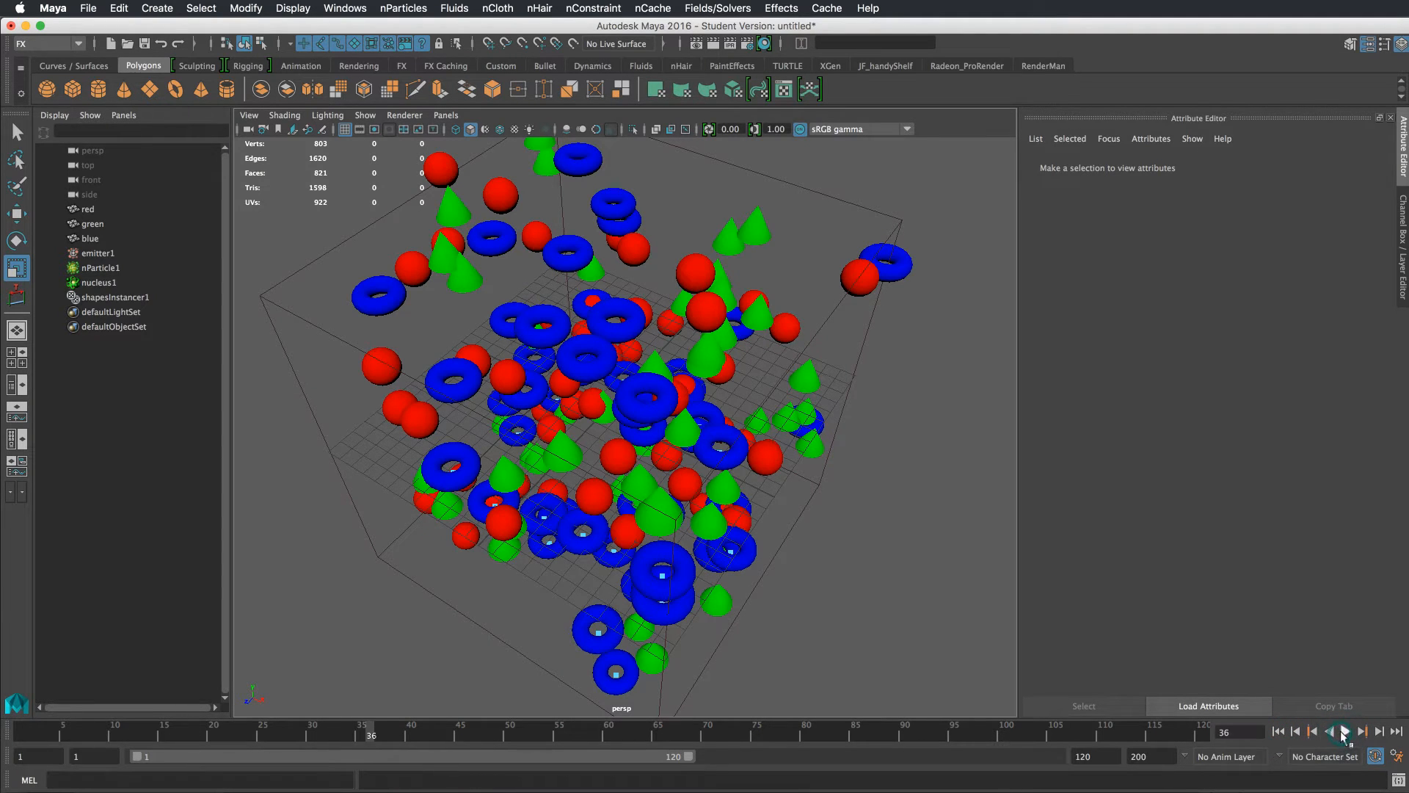
{"action": "left_click_drag", "start_coordinate": [746, 520], "coordinate": [782, 472], "text": "alt"}
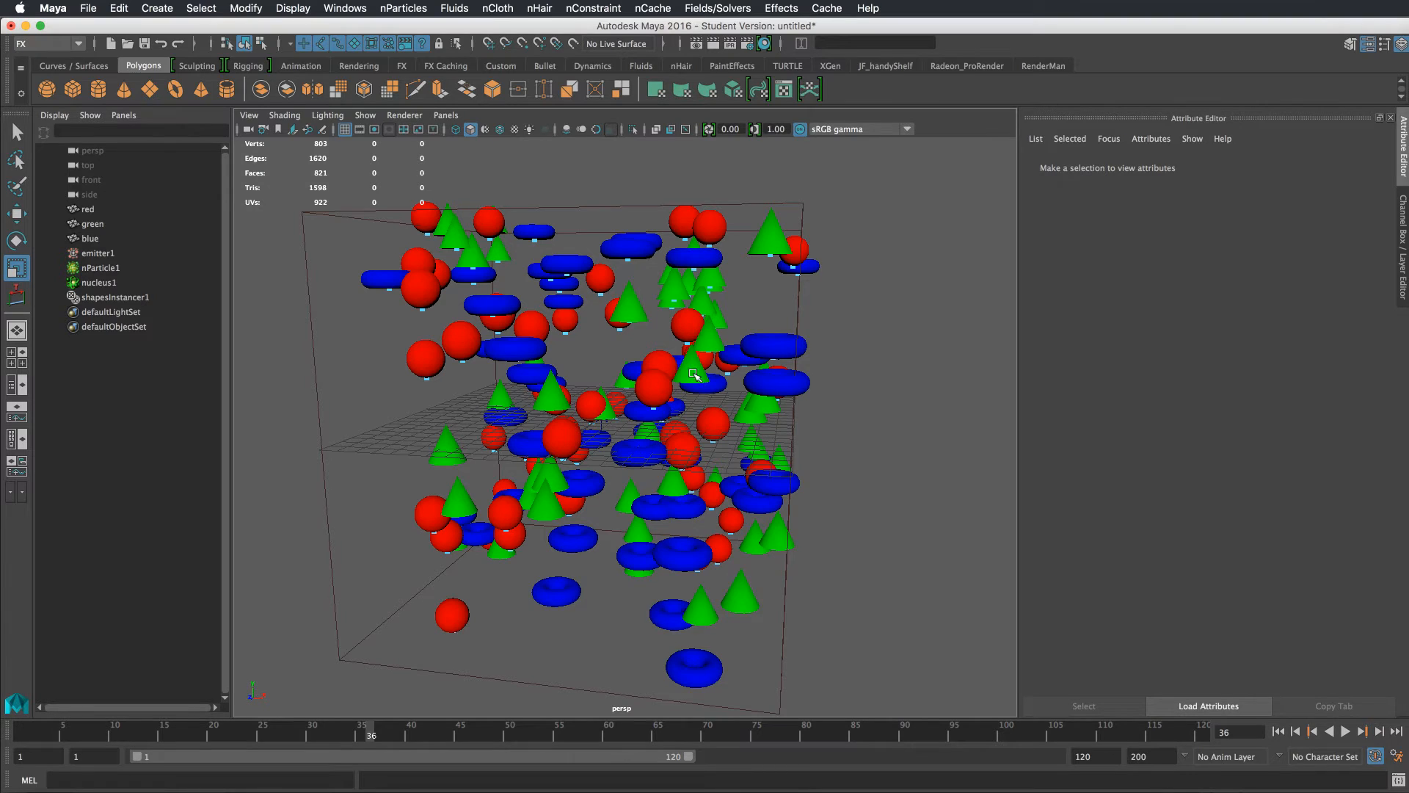
{"action": "left_click_drag", "start_coordinate": [760, 430], "coordinate": [644, 446], "text": "alt"}
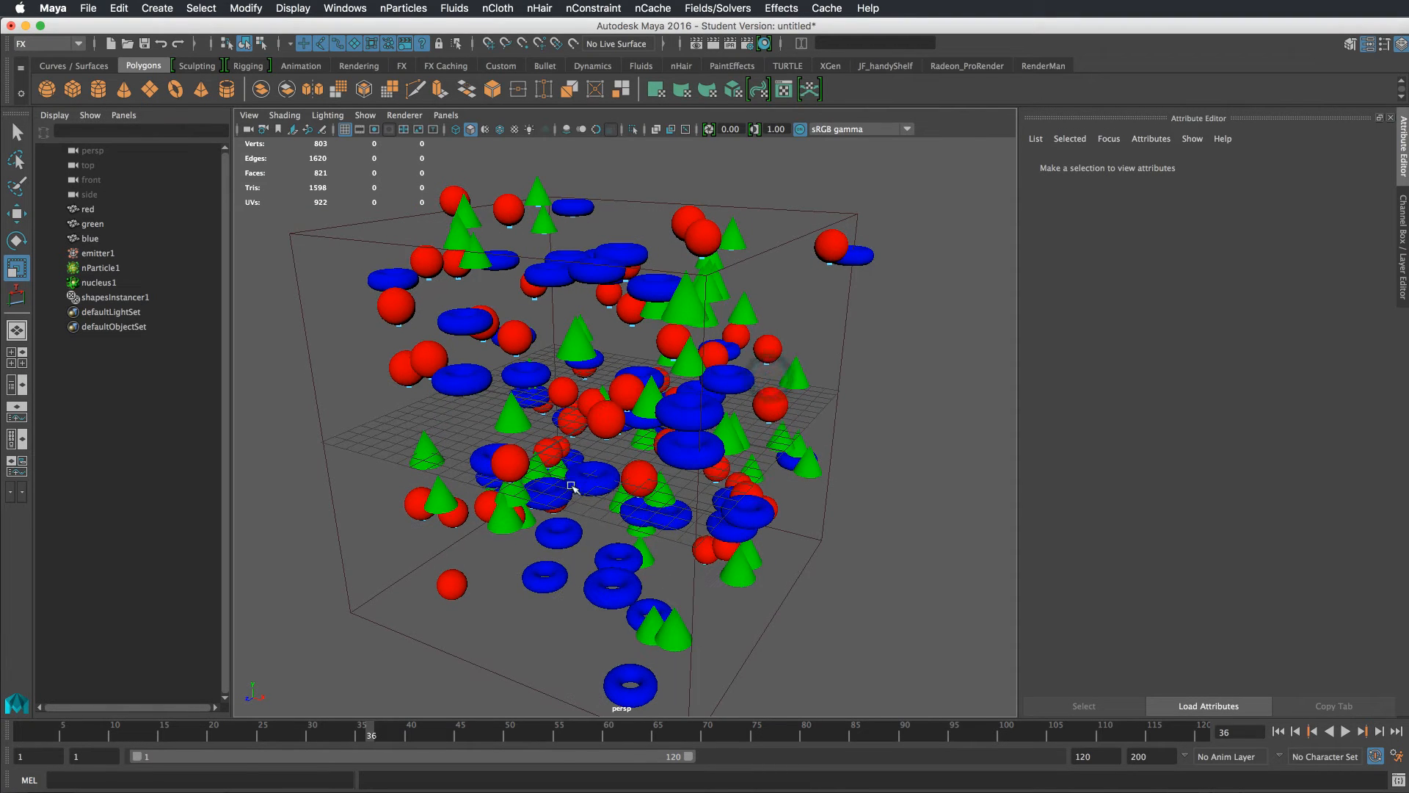
Open the nParticle's instIndexPP creation expression and comment out the existing floor(rand(0,2.99)) line
{"action": "left_click", "coordinate": [767, 360]}
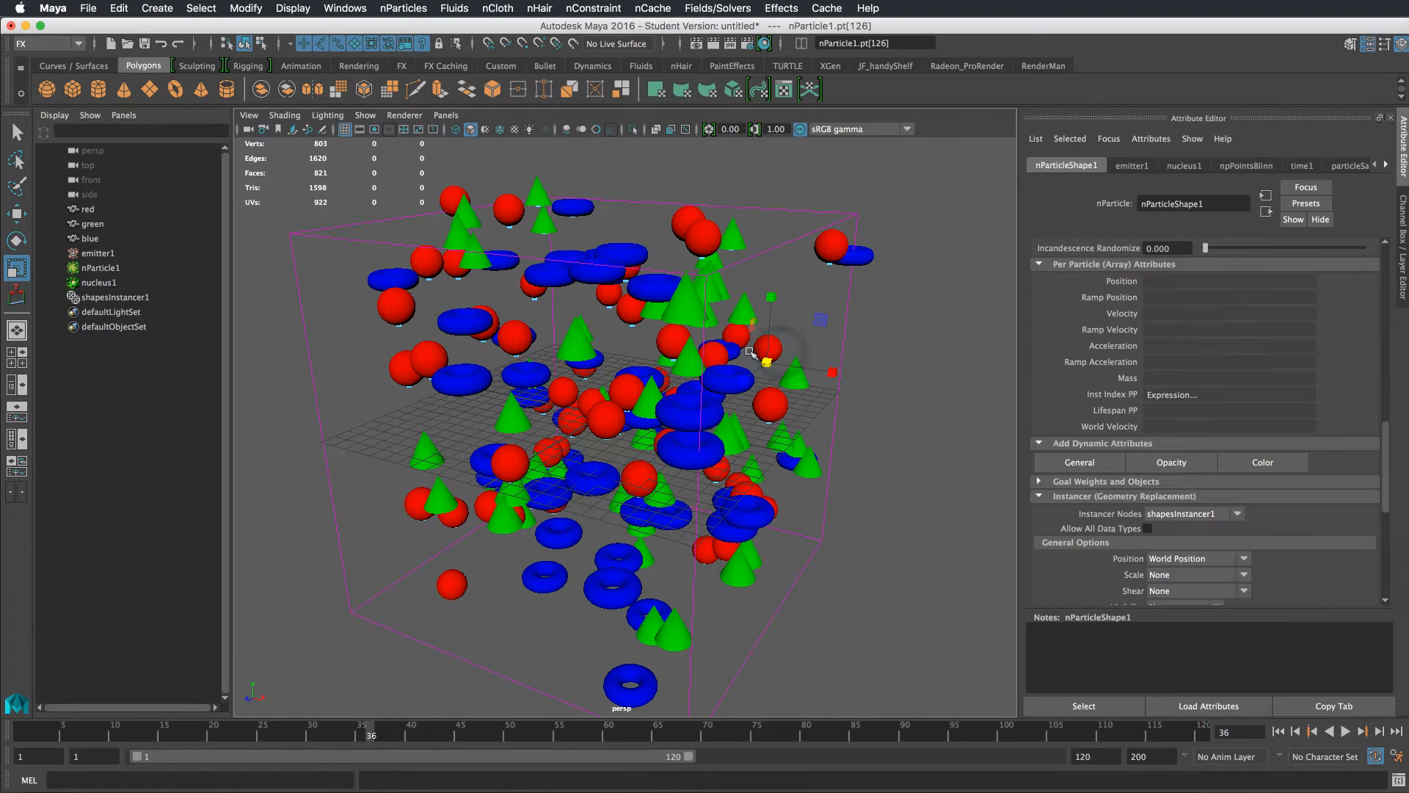
{"action": "key", "text": "F8"}
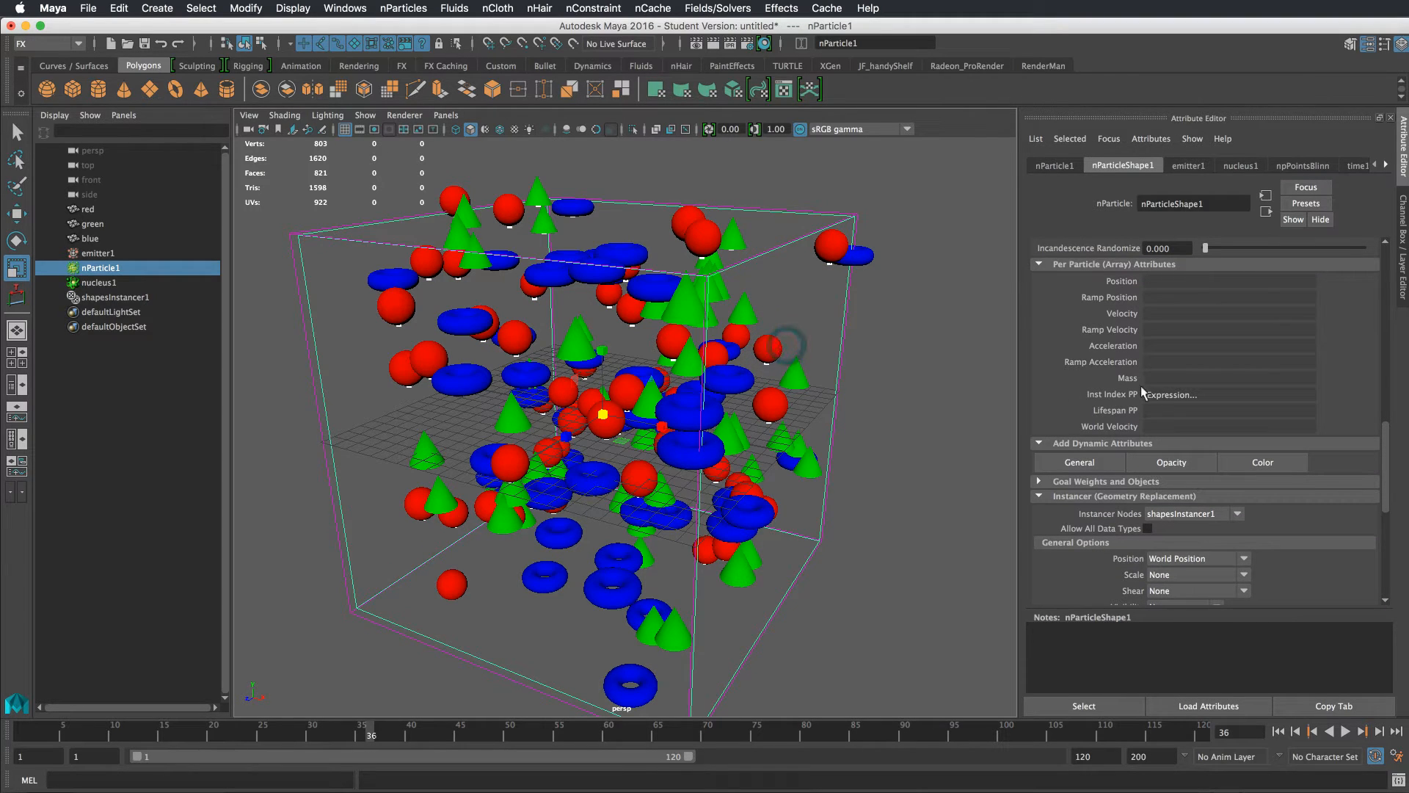
{"action": "right_click", "coordinate": [1168, 394]}
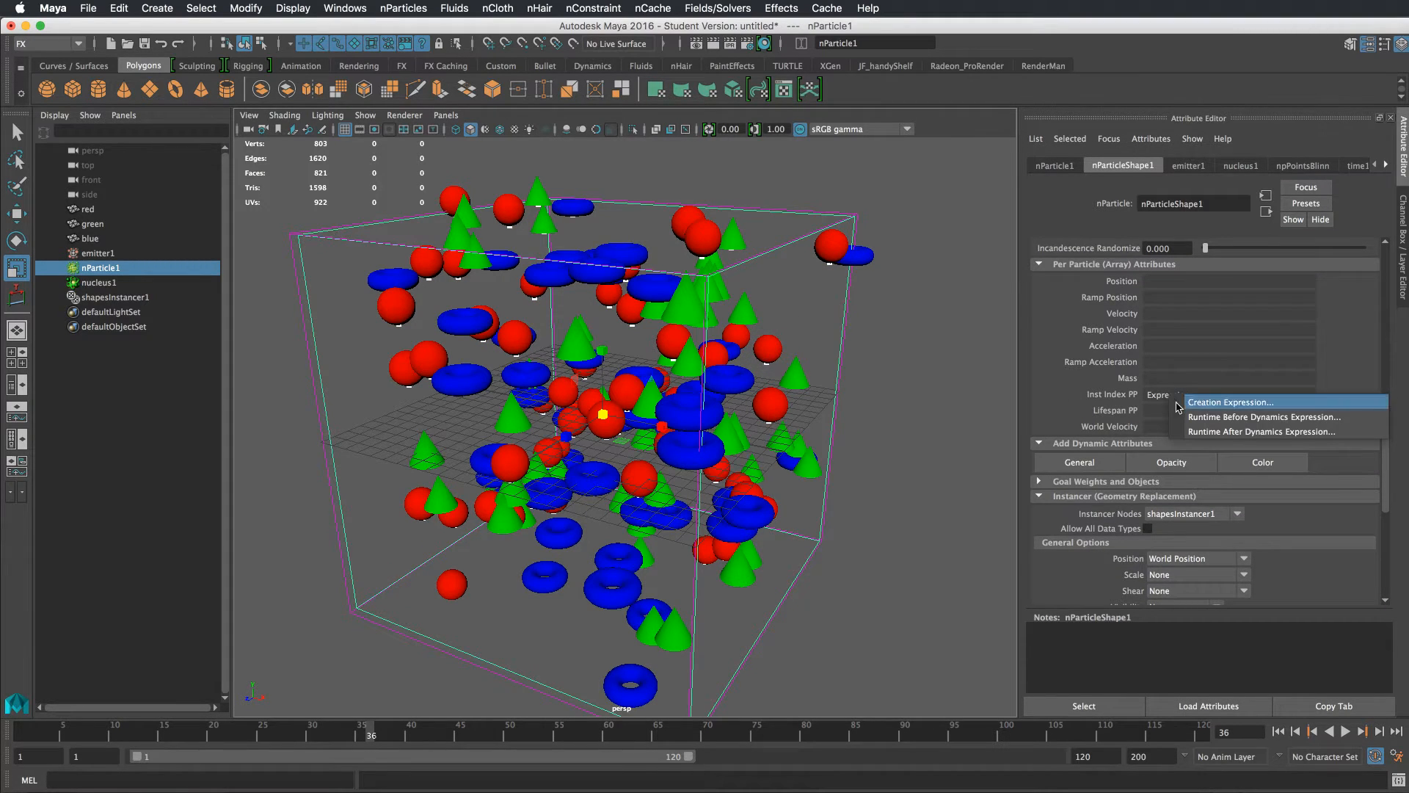
{"action": "left_click", "coordinate": [1177, 403]}
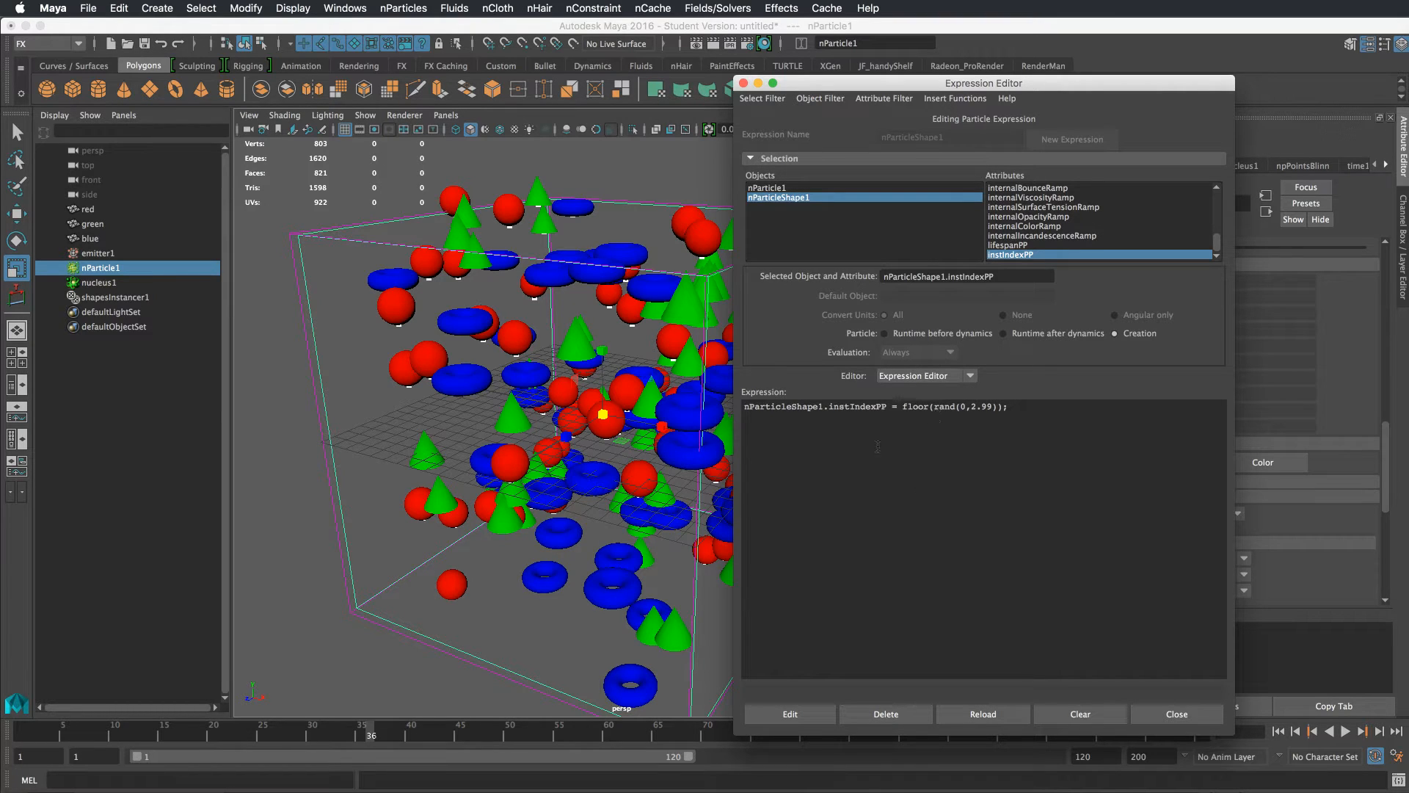
{"action": "left_click", "coordinate": [745, 408]}
{"action": "type", "text": "//"}
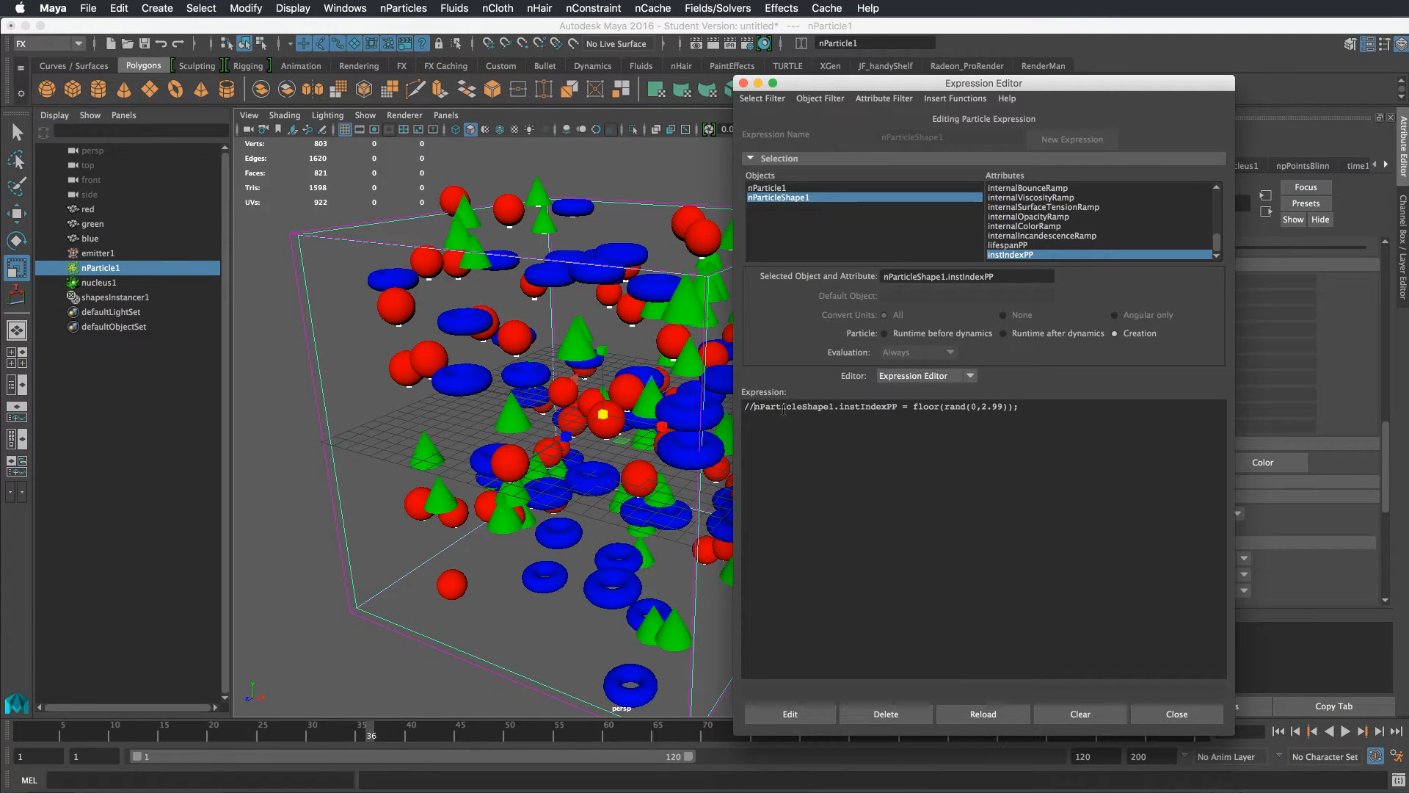
Add a new line declaring float $randVal = rand(0, 100); below the commented line
{"action": "left_click", "coordinate": [1015, 437]}
{"action": "type", "text": "float $randVal = rand(0, 100);"}
{"action": "key", "text": "Return"}
Add an if ($randVal < 80) block that sets instIndexPP = 0
{"action": "type", "text": "if"}
{"action": "type", "text": " ("}
{"action": "type", "text": "$randVal"}
{"action": "type", "text": " < "}
{"action": "type", "text": "80){     "}
{"action": "type", "text": "inst"}
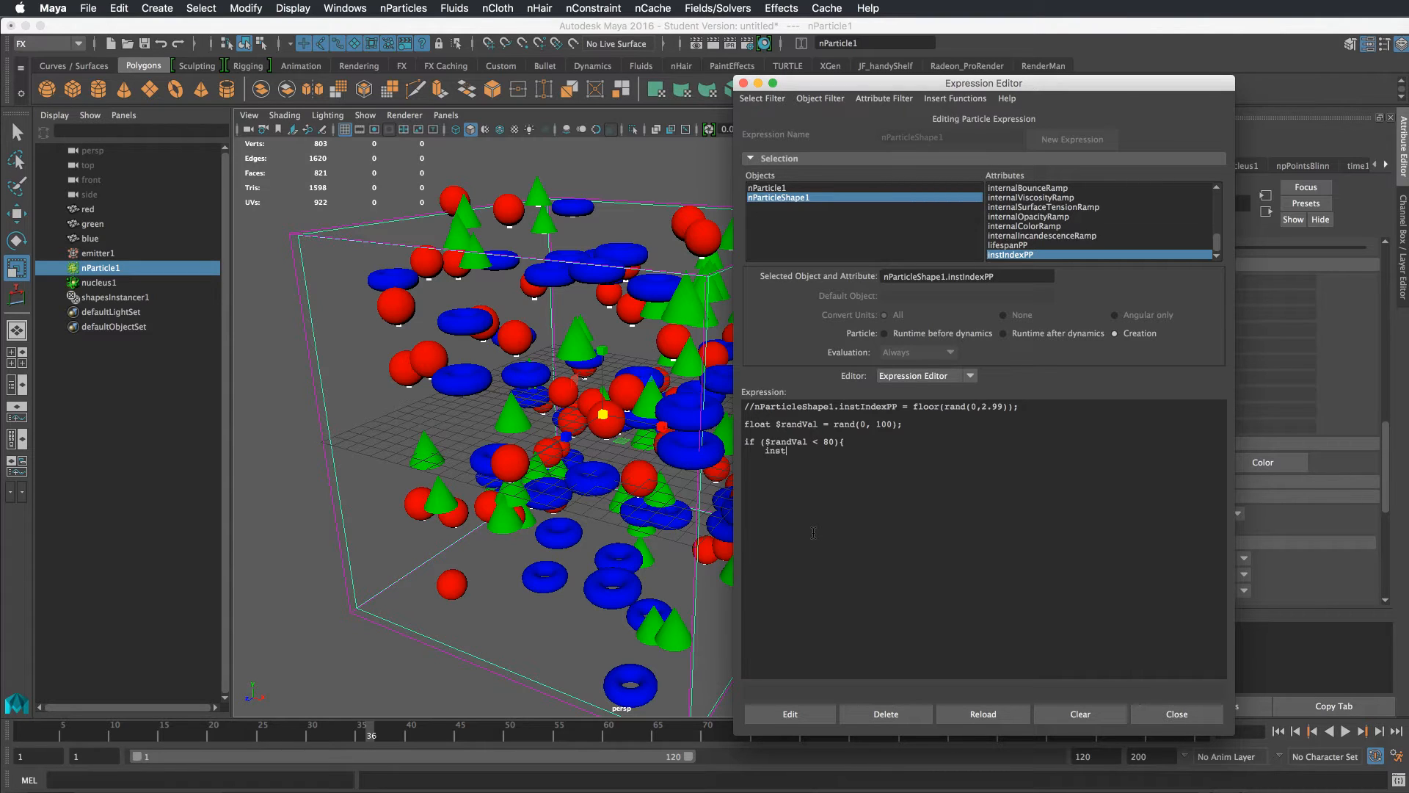
{"action": "type", "text": "Index"}
{"action": "scroll", "coordinate": [816, 549], "scroll_direction": "up", "scroll_amount": 5, "text": "ctrl"}
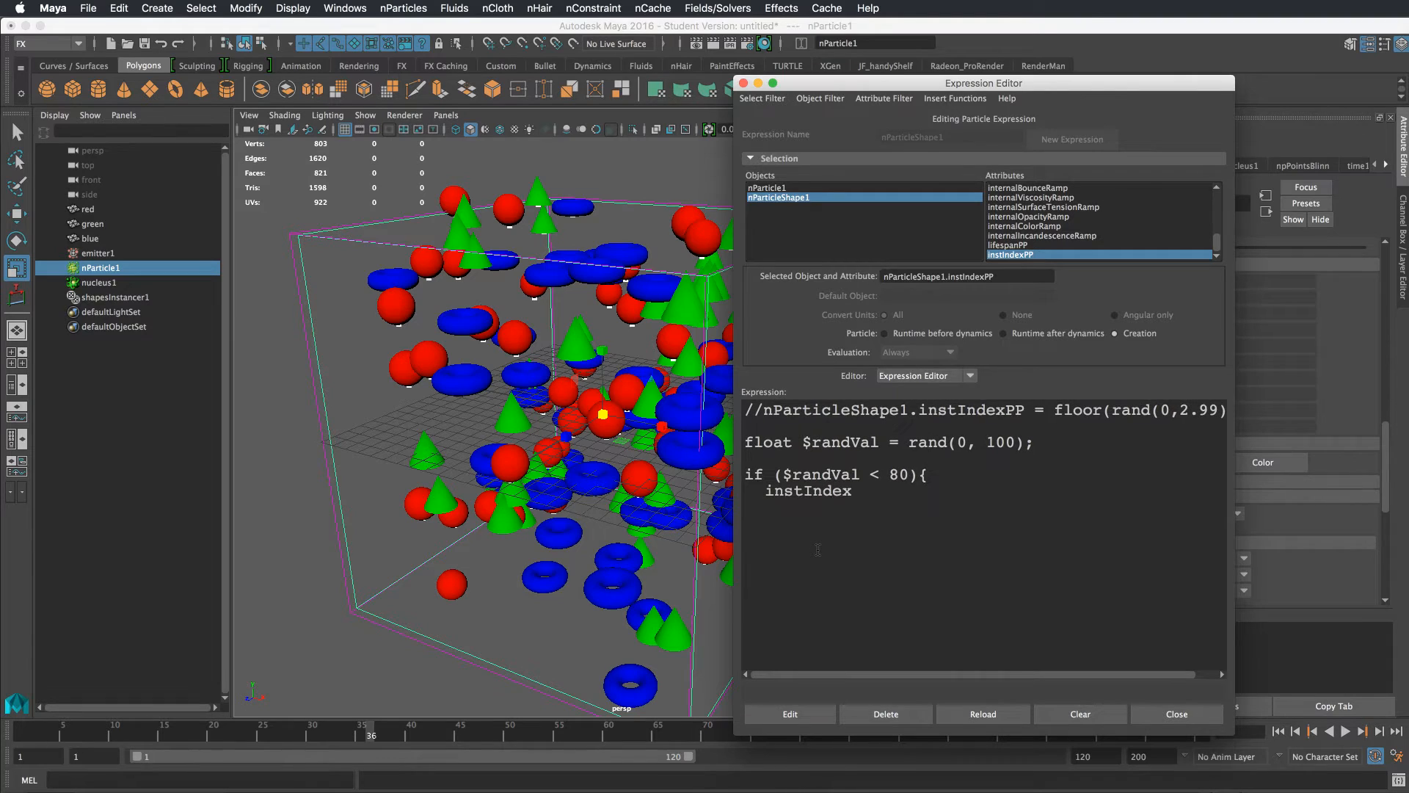
{"action": "type", "text": "PP"}
{"action": "type", "text": " = "}
{"action": "type", "text": "0;"}
{"action": "type", "text": "} else if"}
{"action": "type", "text": " ($rand"}
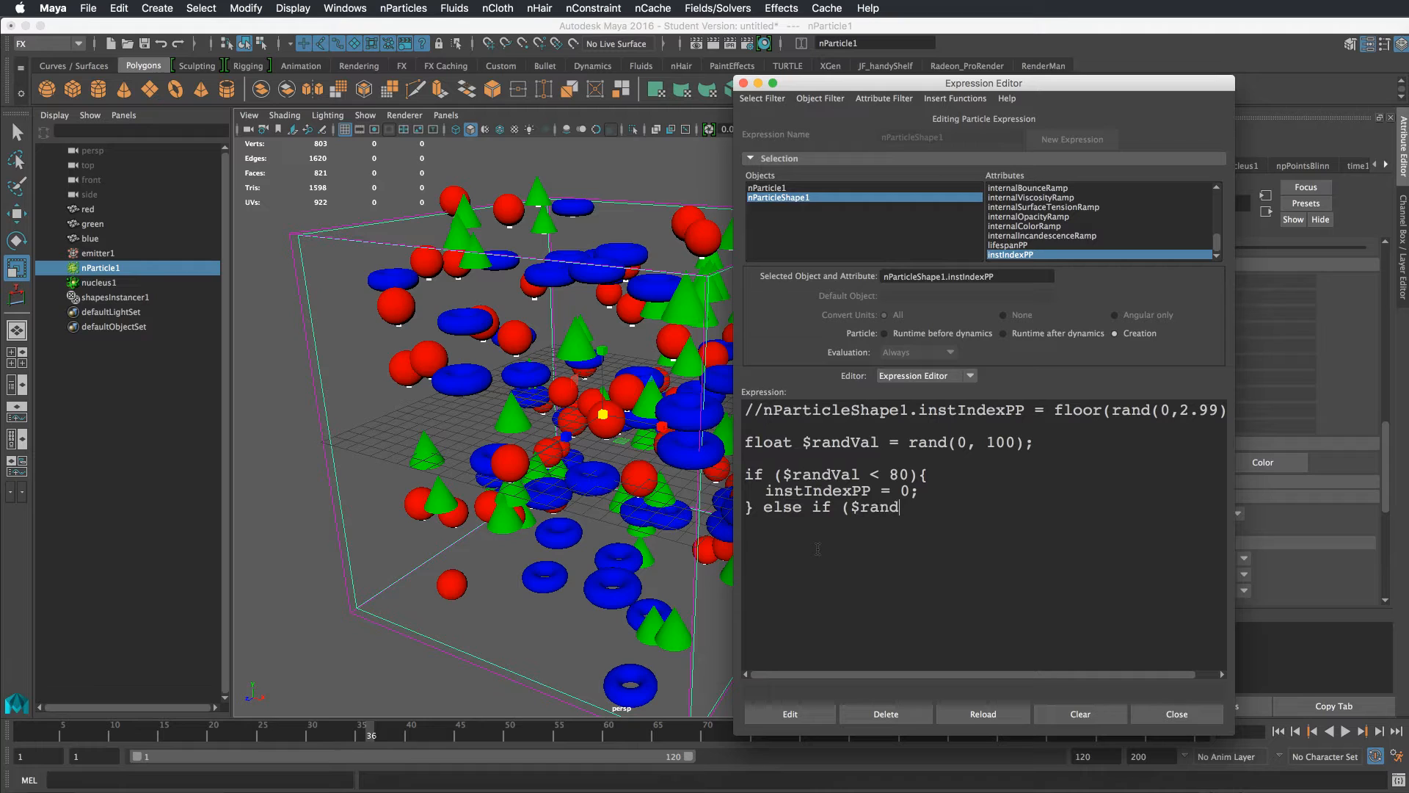
{"action": "type", "text": "Val < "}
{"action": "type", "text": "90"}
{"action": "type", "text": ") {   "}
{"action": "type", "text": "instIndexPP"}
{"action": "type", "text": " = 2;"}
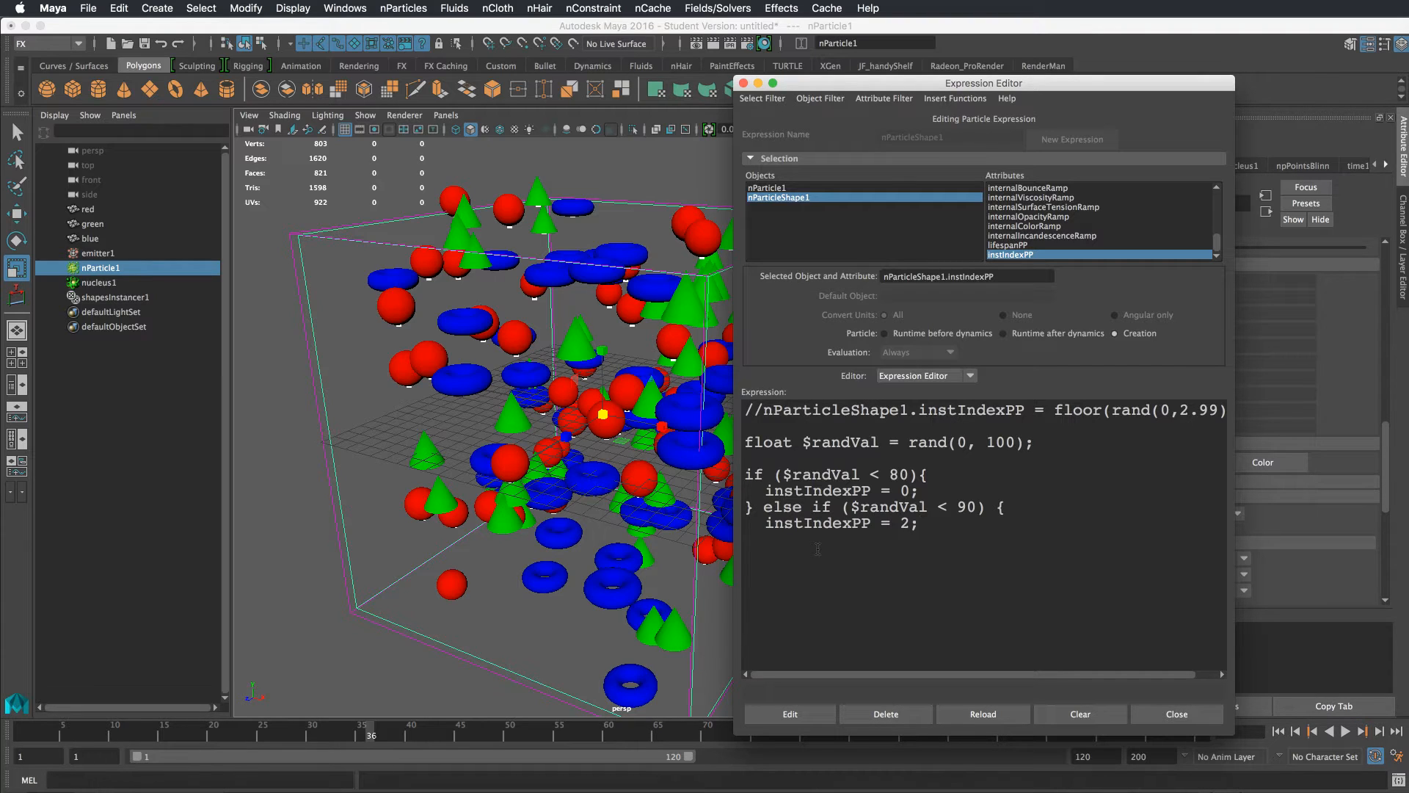
Finish with an else branch setting instIndexPP = 3 and close the brace
{"action": "key", "text": "Return"}
{"action": "type", "text": "} else {"}
{"action": "key", "text": "Return"}
{"action": "type", "text": "instIndexPP = 3; }"}
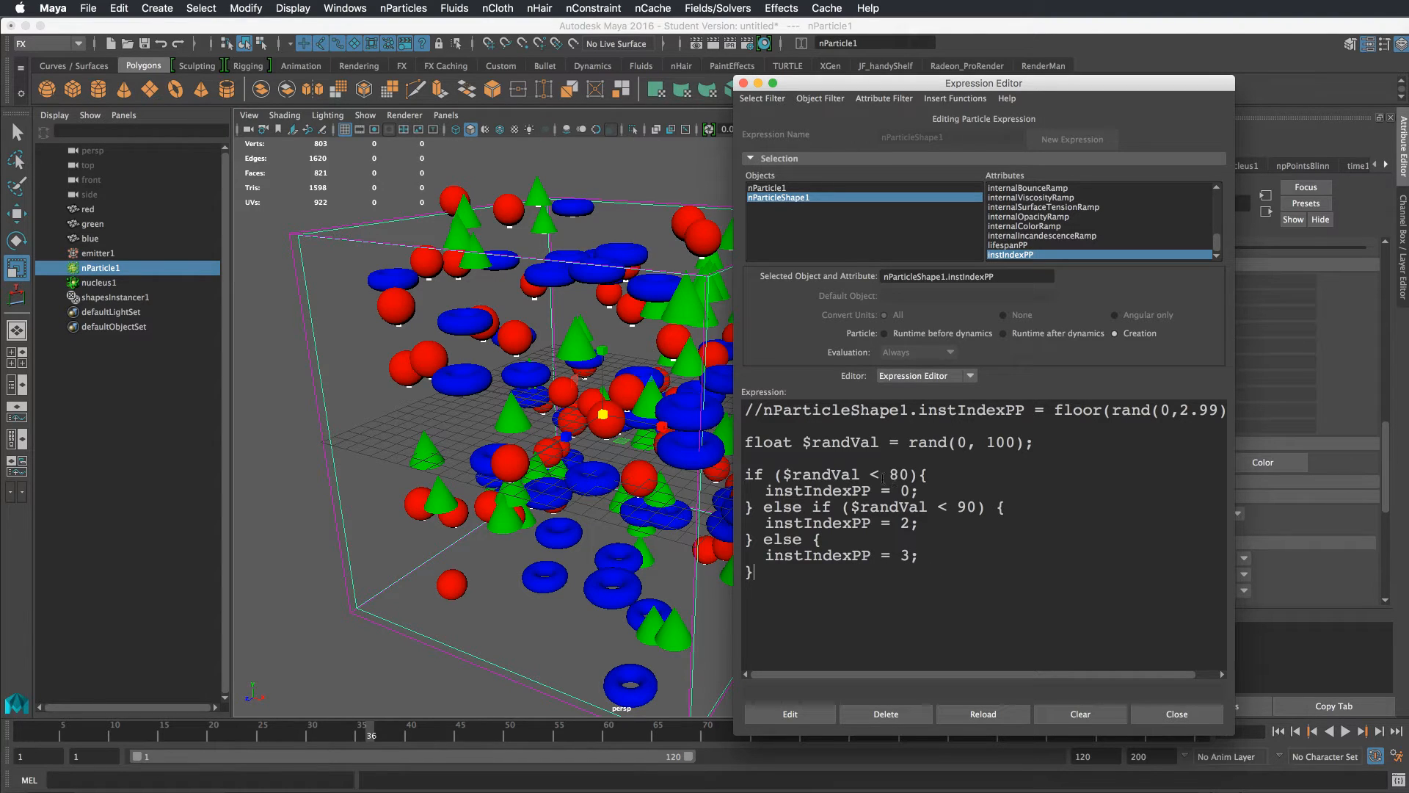
Apply the edited expression and close the Expression Editor
{"action": "double_click", "coordinate": [905, 473]}
{"action": "left_click_drag", "start_coordinate": [981, 506], "coordinate": [966, 506]}
{"action": "left_click_drag", "start_coordinate": [813, 540], "coordinate": [803, 539]}
{"action": "left_click", "coordinate": [820, 710]}
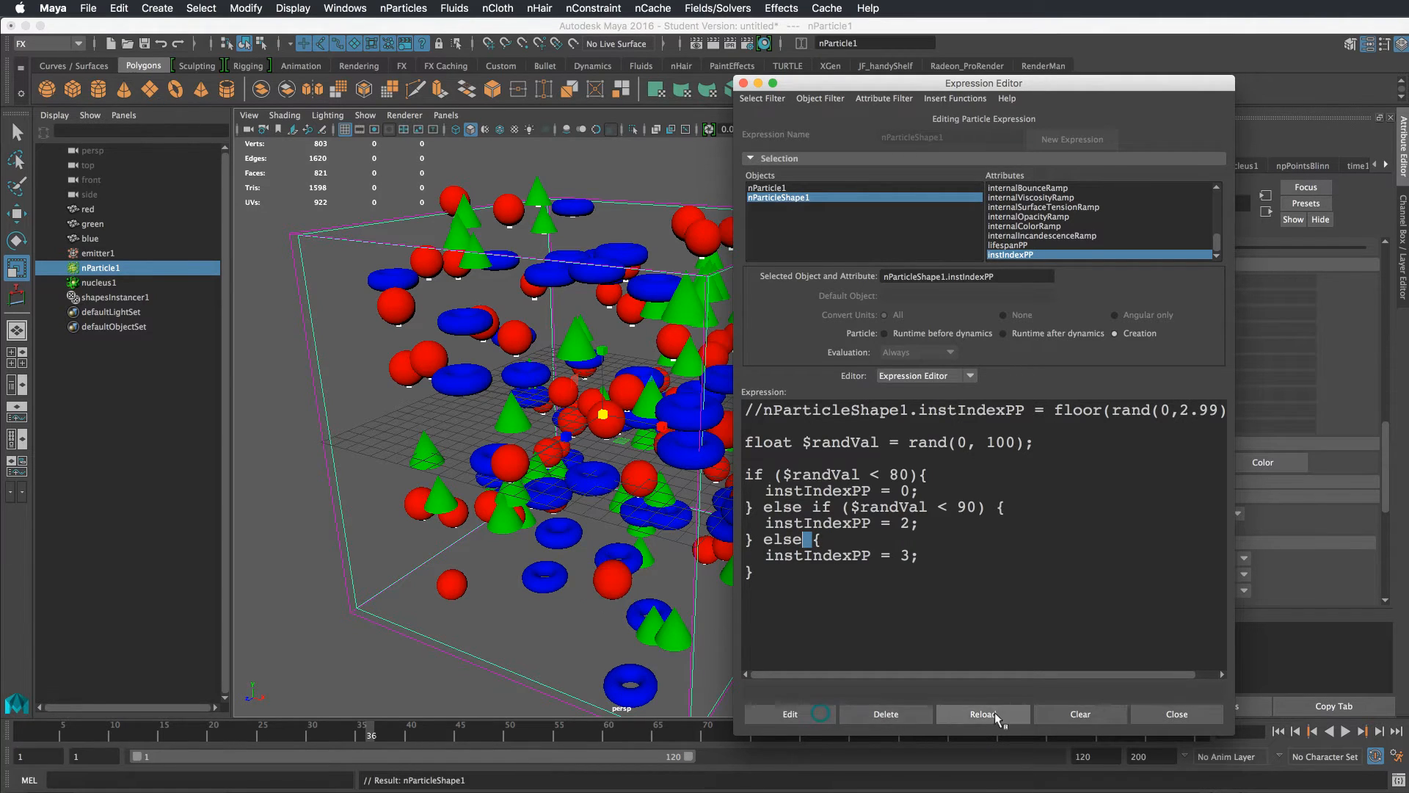
{"action": "left_click", "coordinate": [1189, 716]}
Play the simulation and orbit to preview the new shape distribution
{"action": "left_click", "coordinate": [1345, 732]}
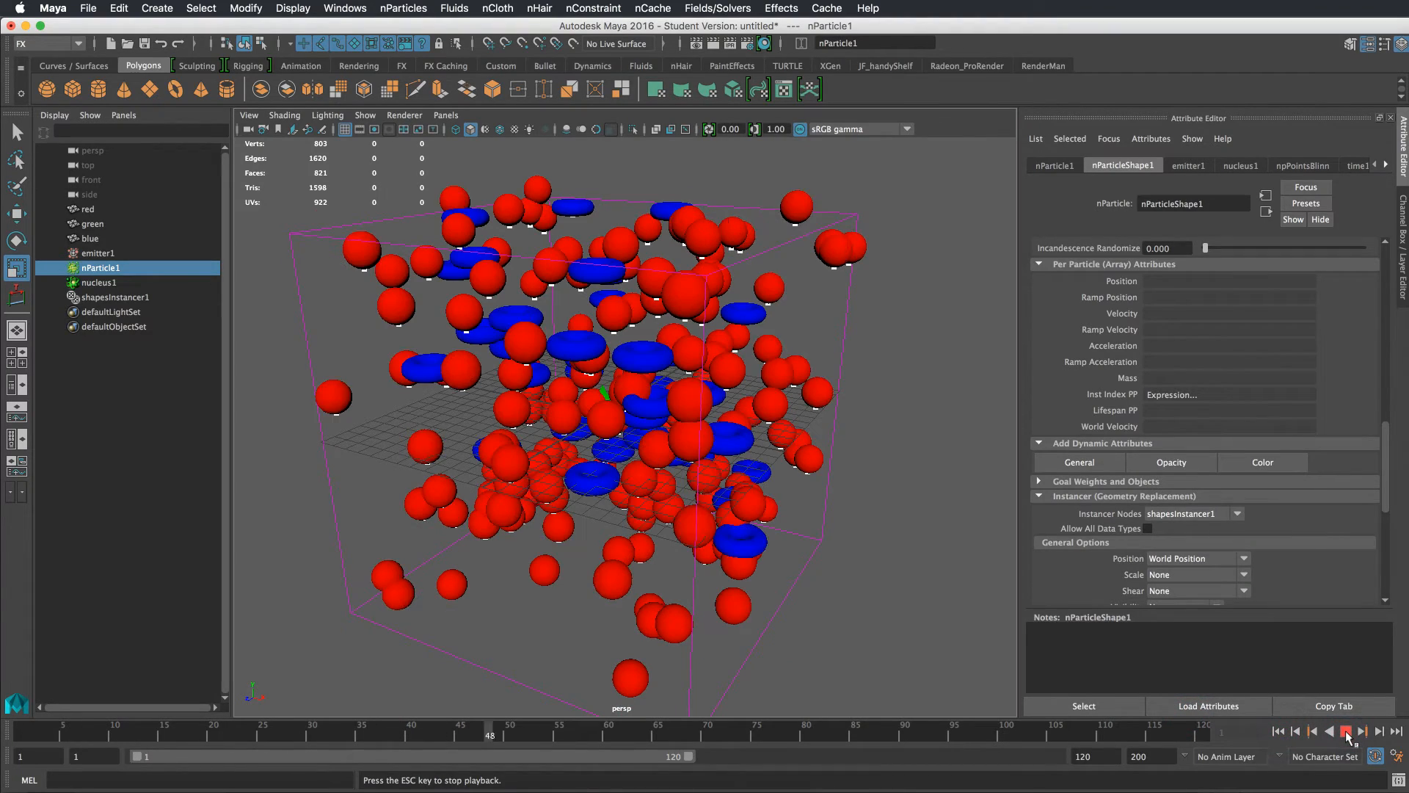
{"action": "left_click", "coordinate": [1345, 732]}
{"action": "left_click_drag", "start_coordinate": [866, 448], "coordinate": [939, 449], "text": "alt"}
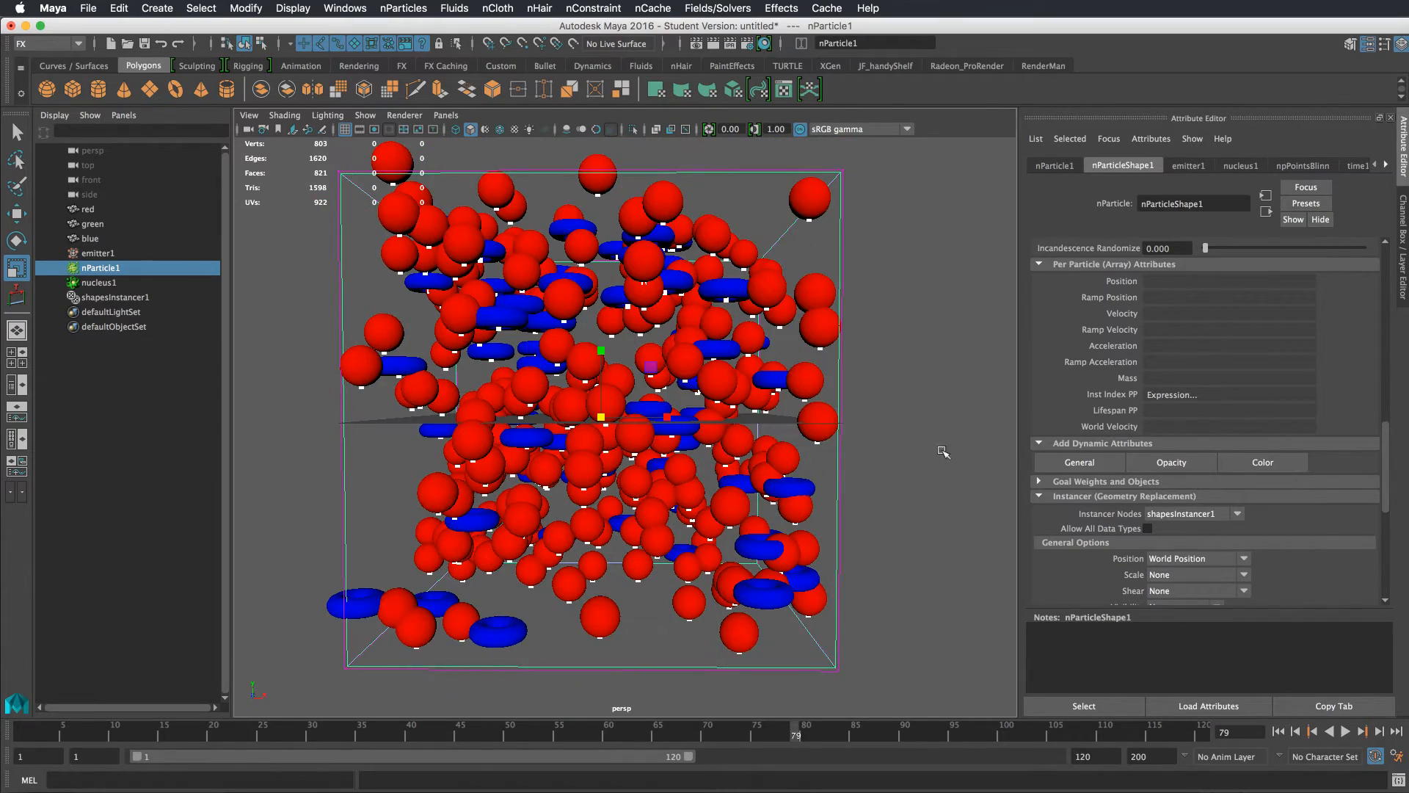
Reopen the creation expression, set the else-if branch to instIndexPP = 1 and the else branch to 2, and apply
{"action": "right_click", "coordinate": [1209, 394]}
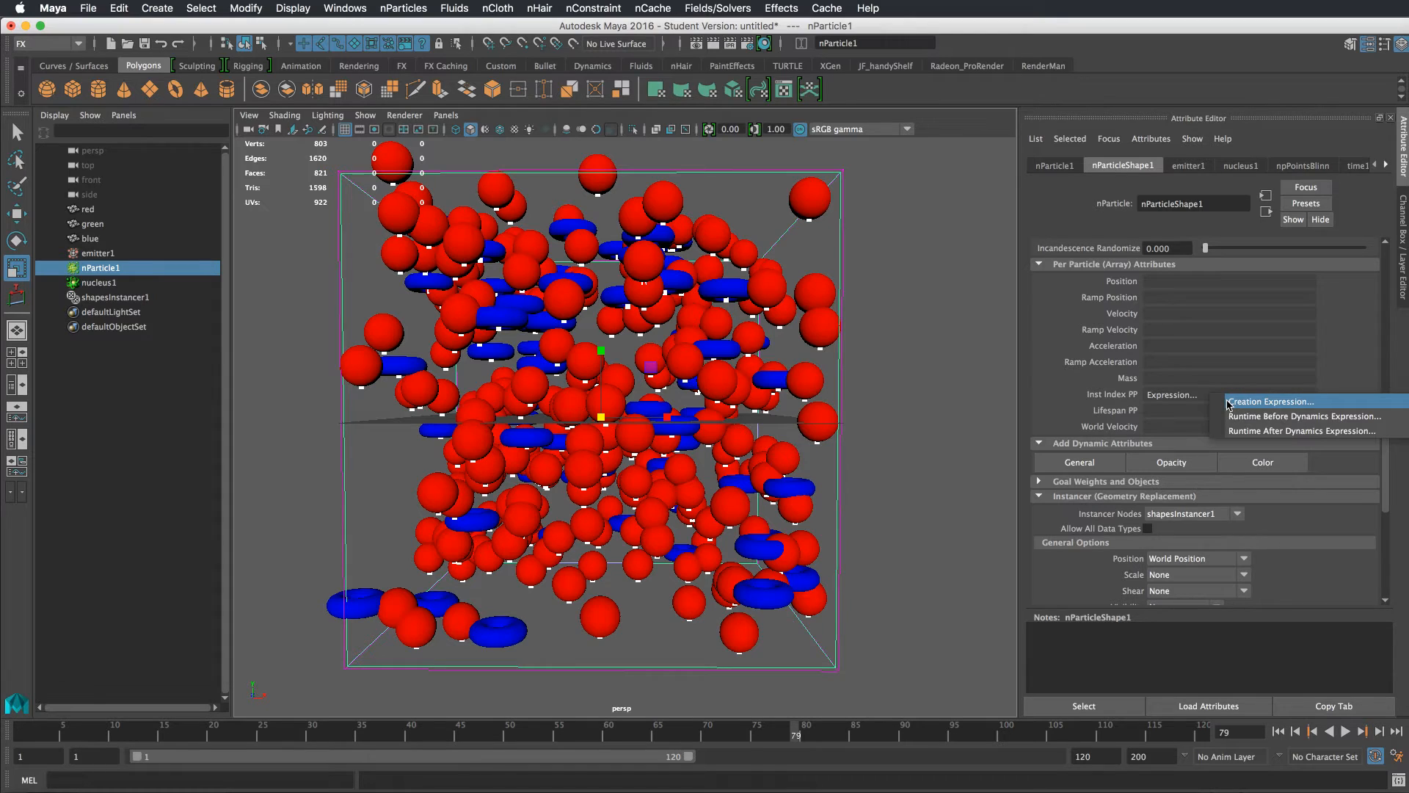
{"action": "left_click", "coordinate": [1230, 402]}
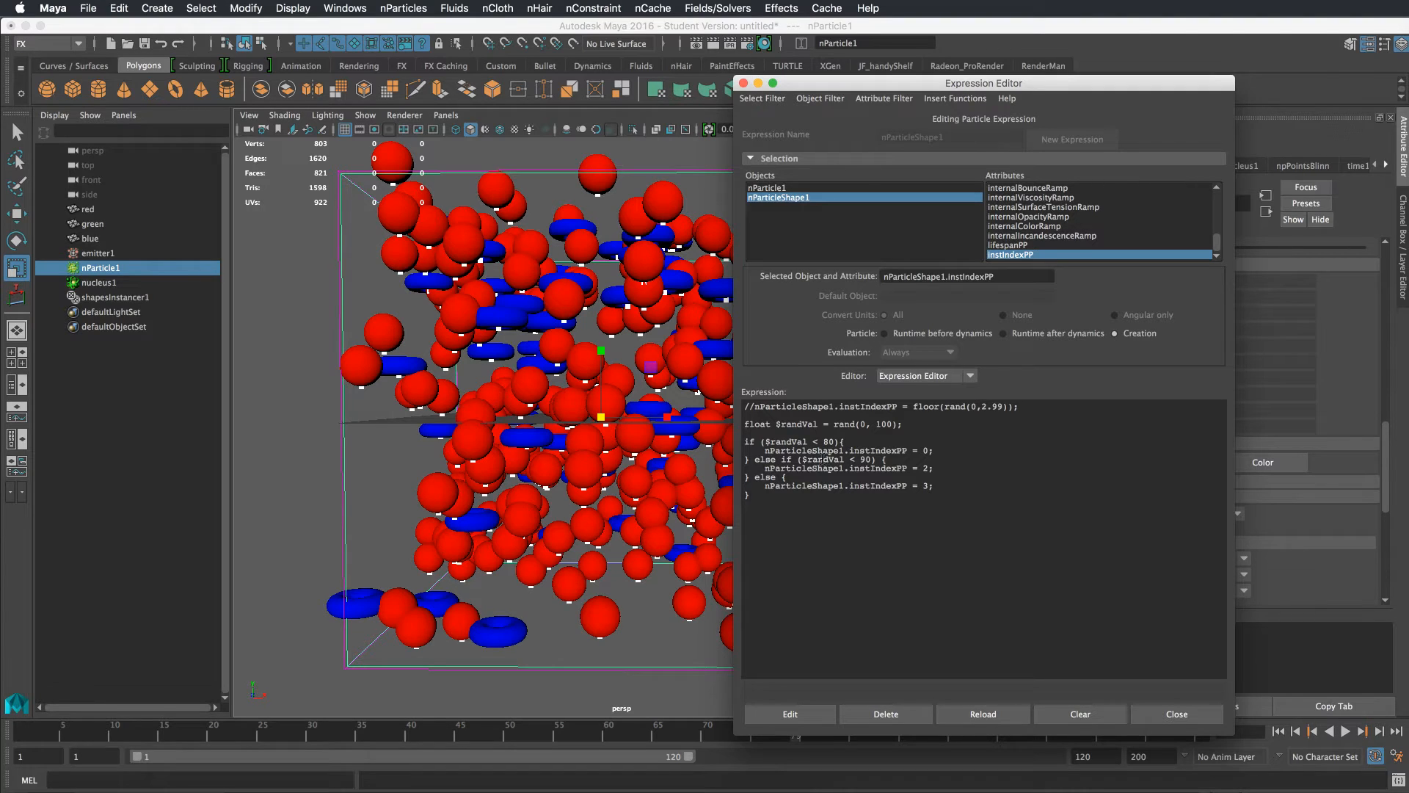
{"action": "double_click", "coordinate": [926, 470]}
{"action": "double_click", "coordinate": [927, 485]}
{"action": "type", "text": "2"}
{"action": "left_click_drag", "start_coordinate": [929, 450], "coordinate": [746, 450]}
{"action": "left_click_drag", "start_coordinate": [937, 469], "coordinate": [767, 471]}
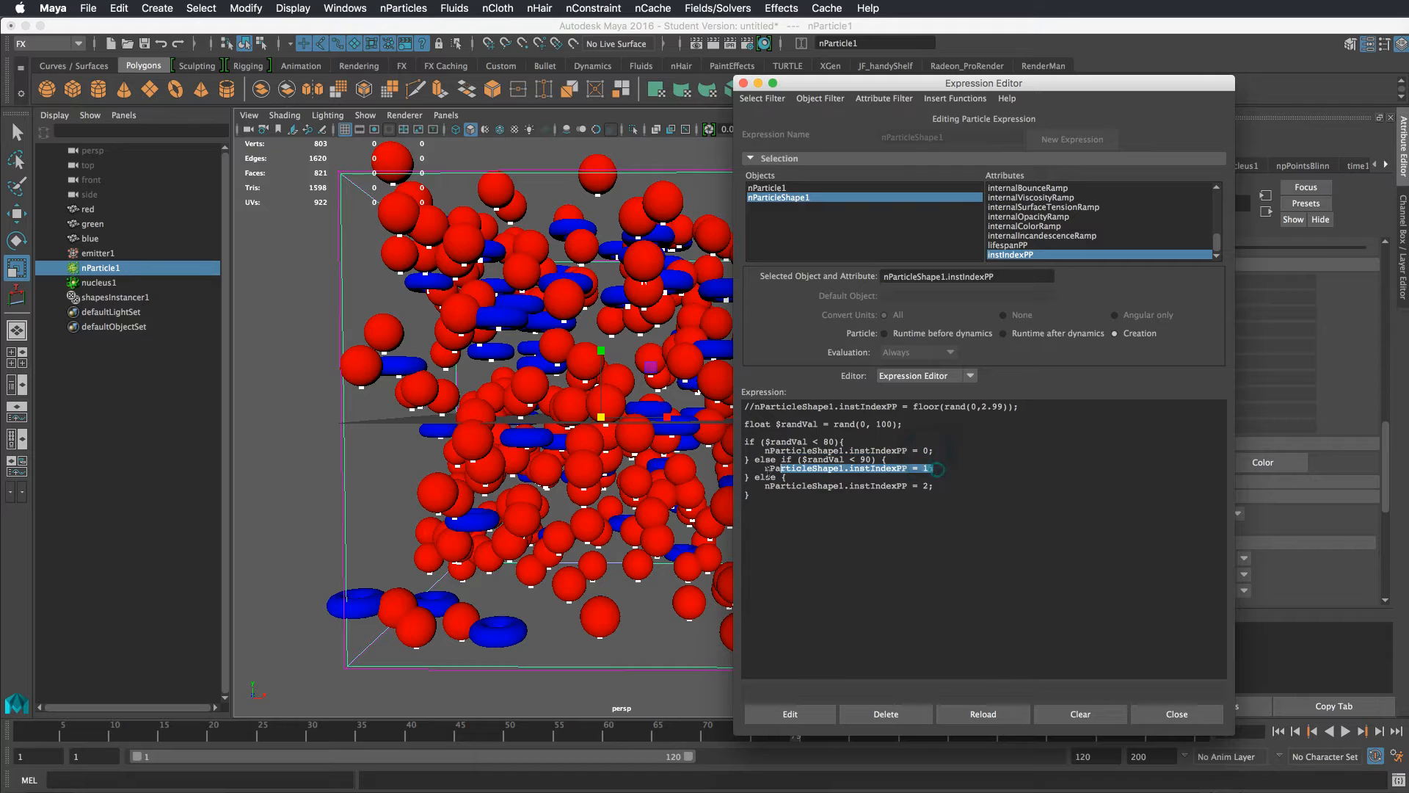
{"action": "left_click_drag", "start_coordinate": [886, 487], "coordinate": [751, 496]}
{"action": "left_click", "coordinate": [792, 713]}
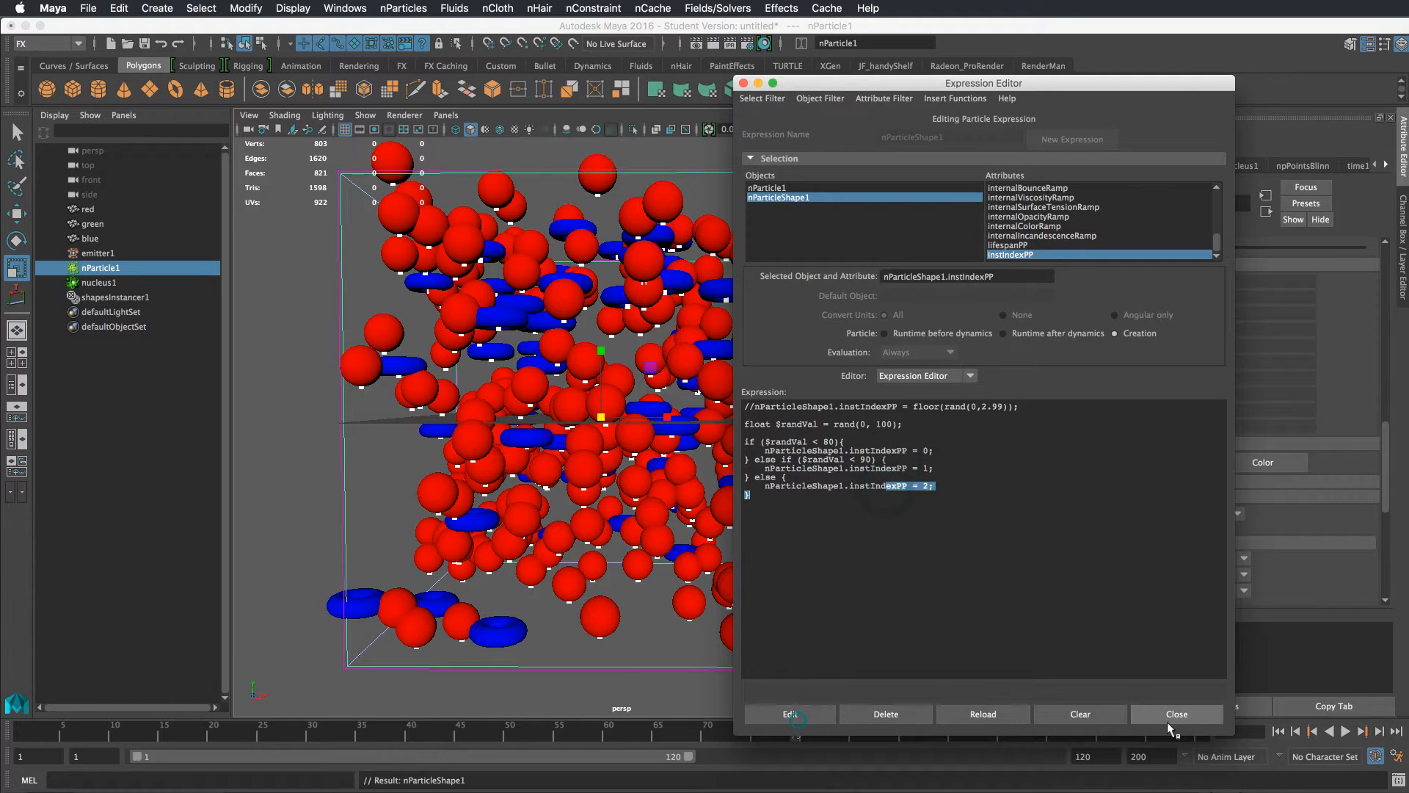
{"action": "left_click", "coordinate": [1174, 714]}
Play the simulation and orbit to preview the corrected mix of shapes
{"action": "left_click", "coordinate": [1345, 731]}
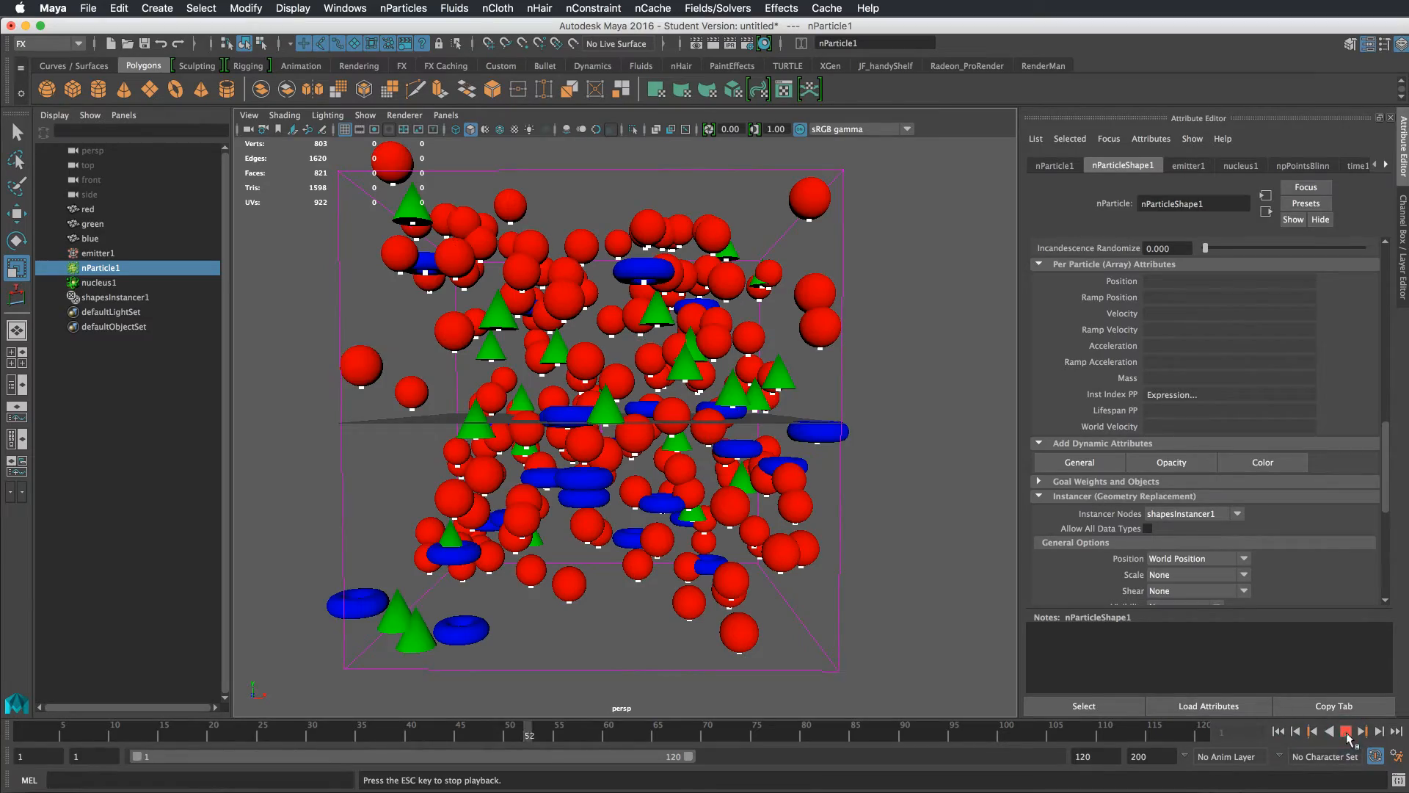
{"action": "left_click", "coordinate": [1345, 731]}
{"action": "left_click_drag", "start_coordinate": [905, 465], "coordinate": [961, 490], "text": "alt"}
Reopen the creation expression and change the thresholds to $randVal < 10 and $randVal < 60, then apply it
{"action": "right_click", "coordinate": [1178, 390]}
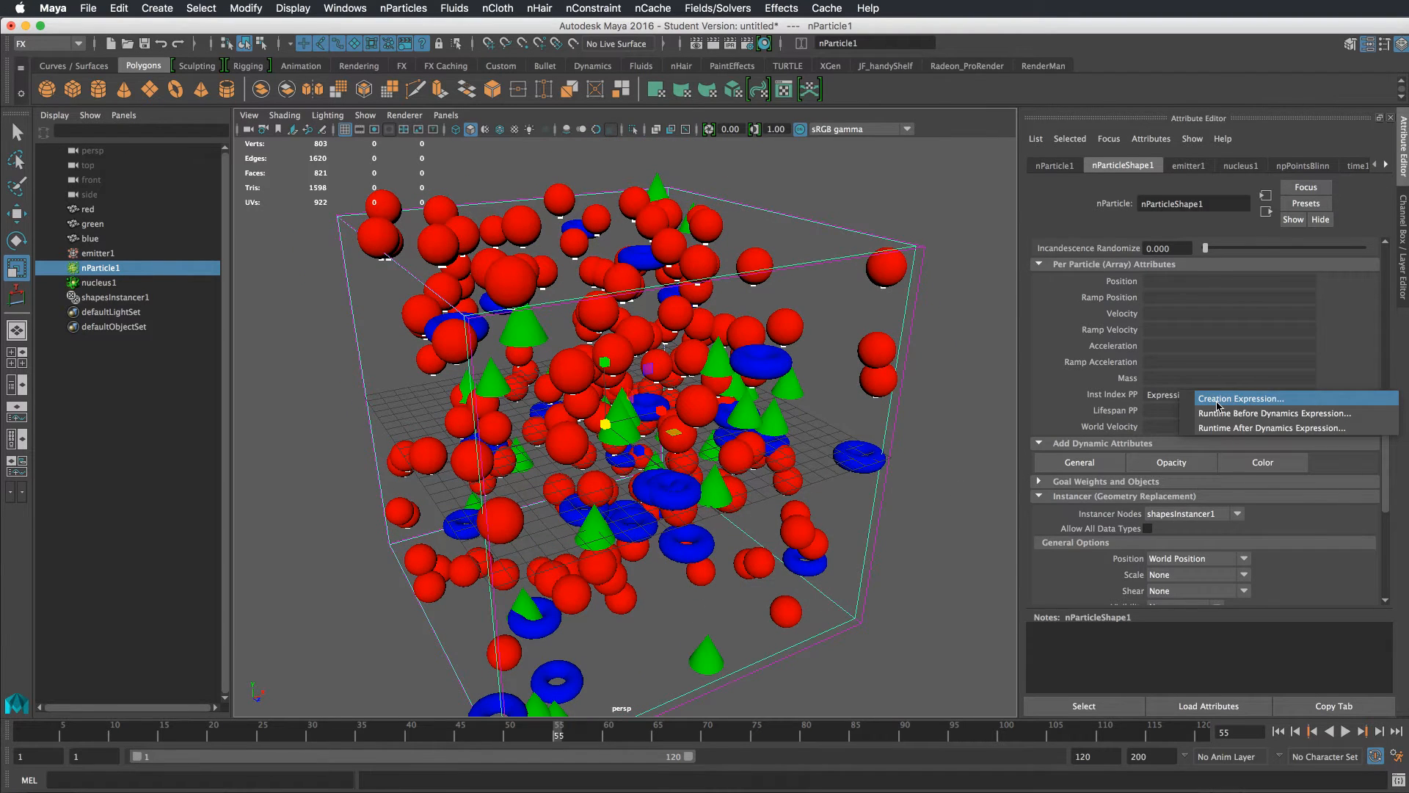
{"action": "left_click", "coordinate": [1219, 401]}
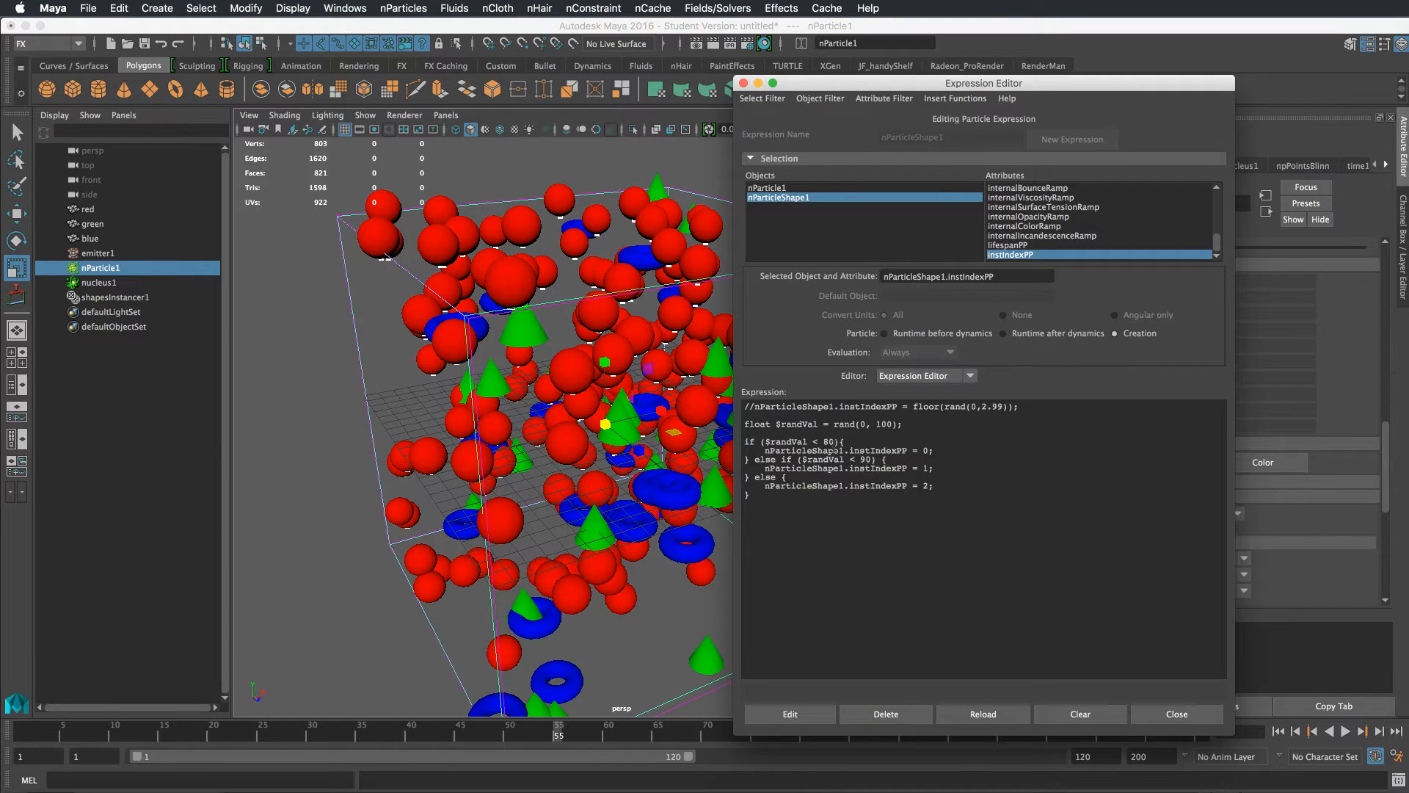
{"action": "double_click", "coordinate": [830, 442]}
{"action": "type", "text": "10"}
{"action": "double_click", "coordinate": [865, 459]}
{"action": "type", "text": "60"}
{"action": "left_click", "coordinate": [813, 715]}
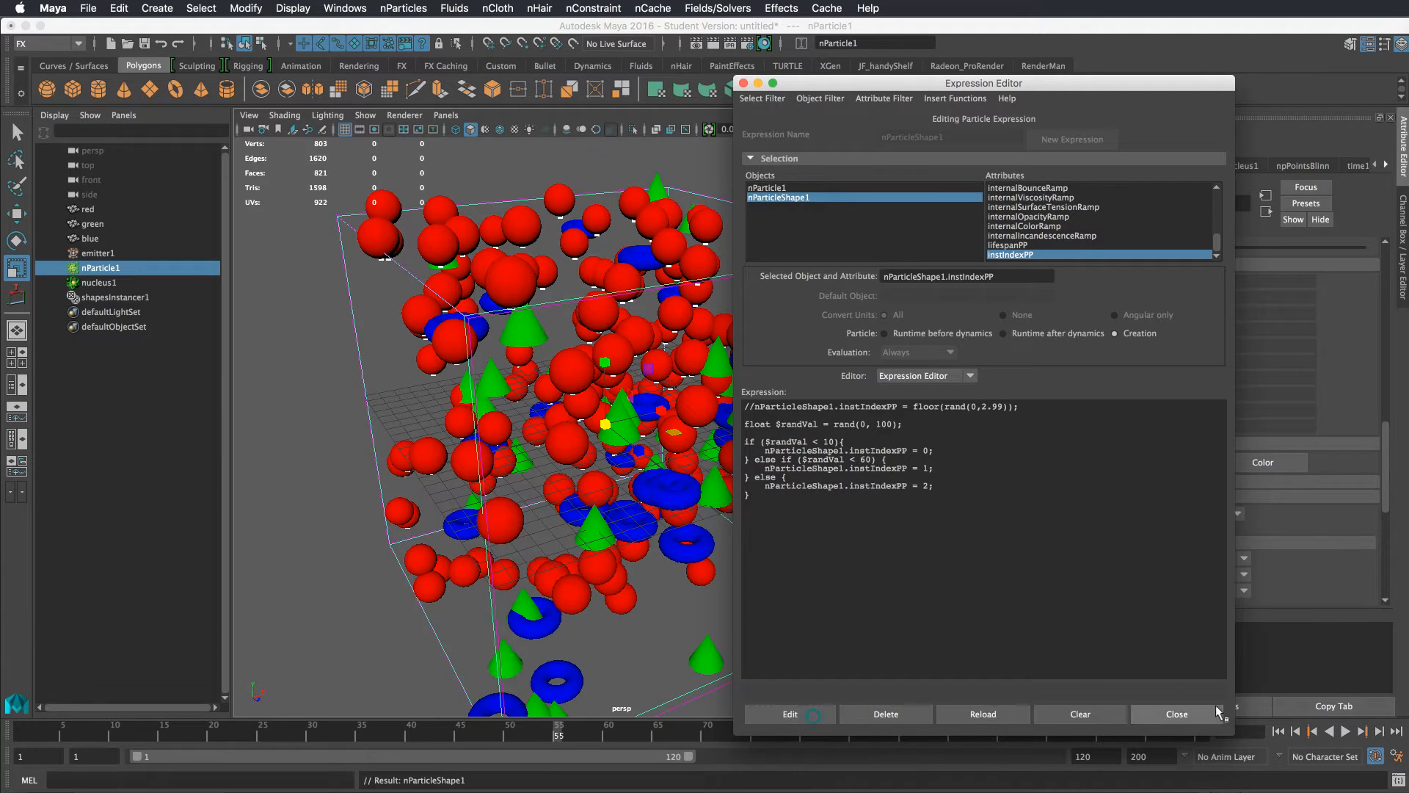
Close the expression editor, then play the simulation and orbit to preview the new shape proportions
{"action": "left_click", "coordinate": [1195, 717]}
{"action": "left_click", "coordinate": [1278, 731]}
{"action": "left_click", "coordinate": [1345, 730]}
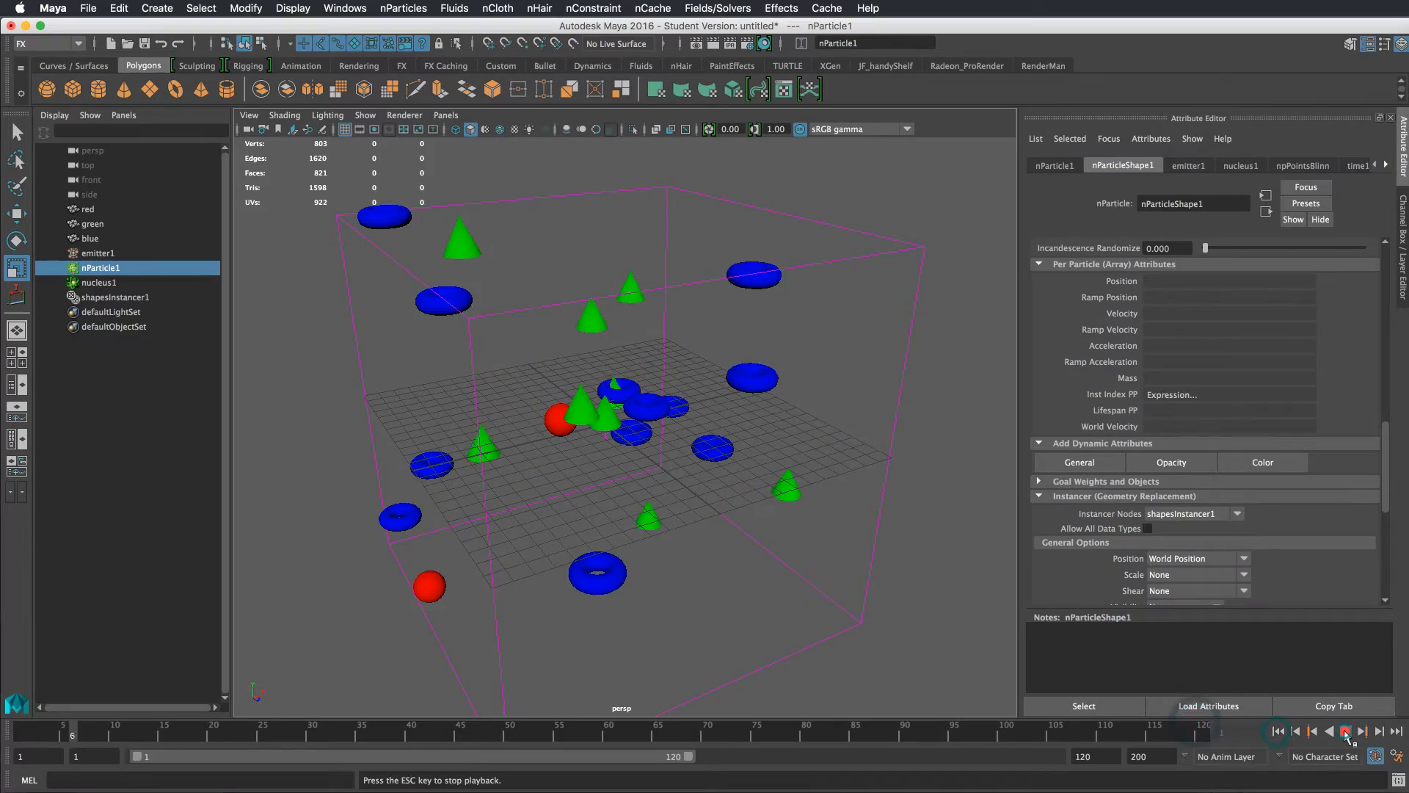
{"action": "left_click", "coordinate": [1345, 731]}
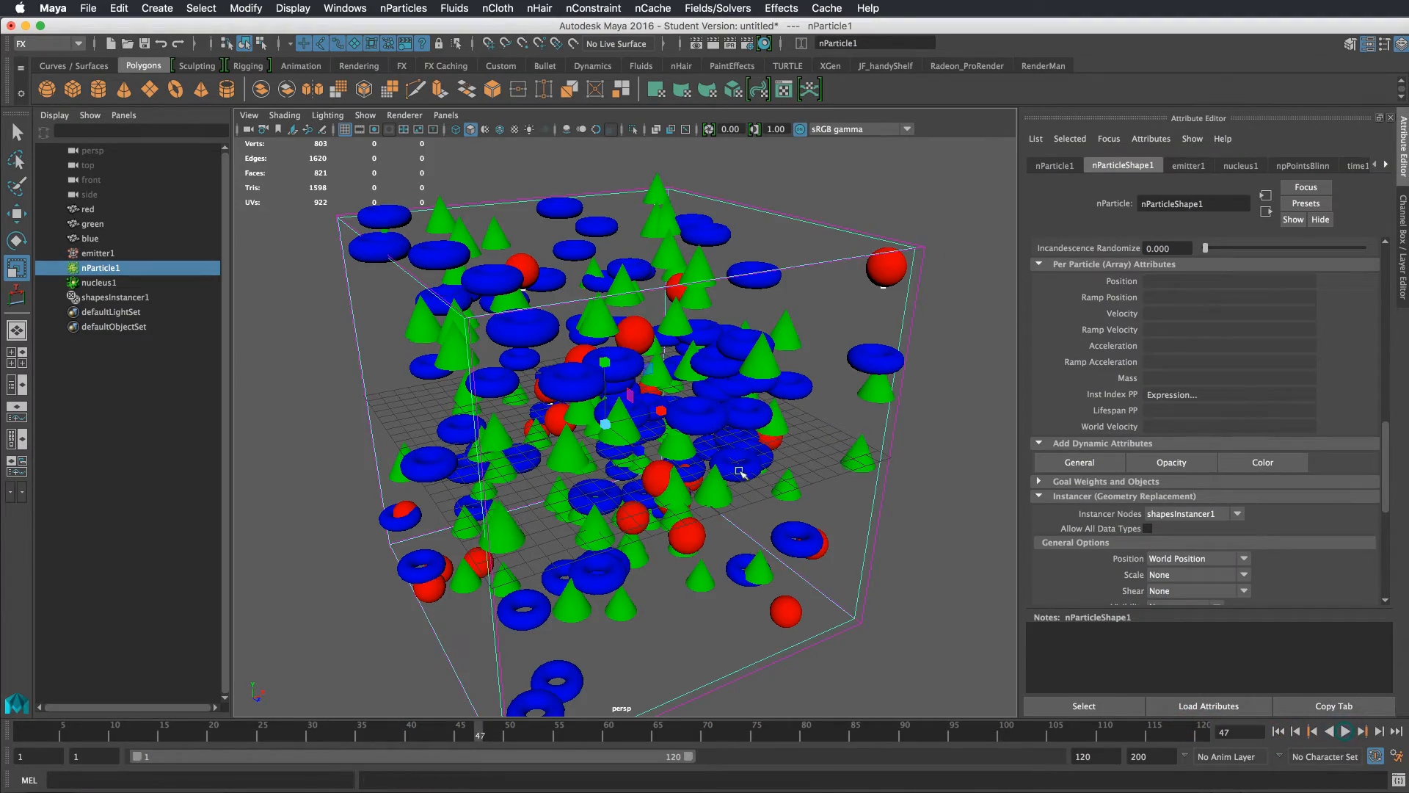
{"action": "left_click_drag", "start_coordinate": [727, 418], "coordinate": [807, 417], "text": "alt"}
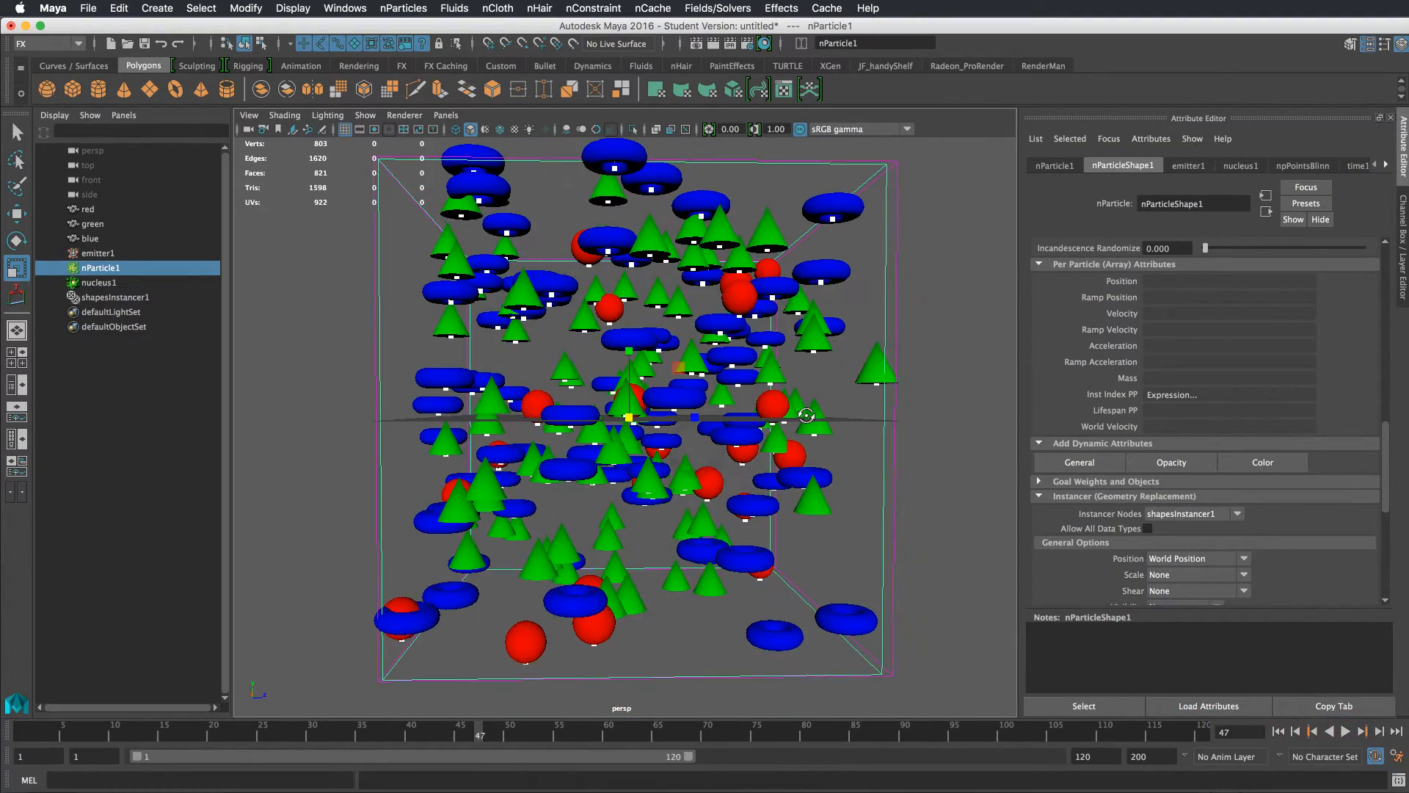
{"action": "left_click_drag", "start_coordinate": [819, 362], "coordinate": [749, 377], "text": "alt"}
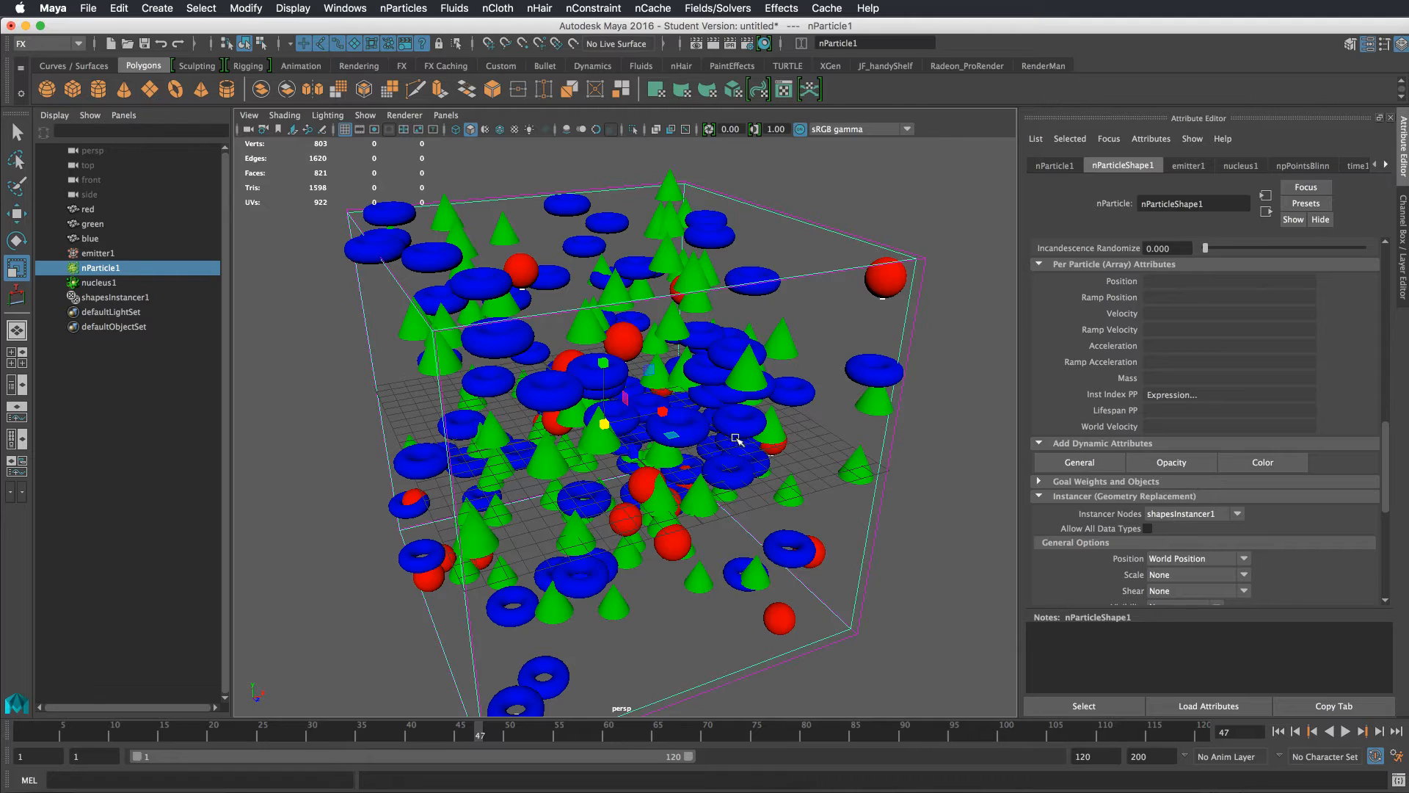
{"action": "mouse_move", "coordinate": [738, 439]}
{"action": "left_mouse_down", "text": "alt"}
{"action": "mouse_move", "coordinate": [780, 398]}
{"action": "mouse_move", "coordinate": [739, 424]}
{"action": "left_mouse_up", "text": "alt"}
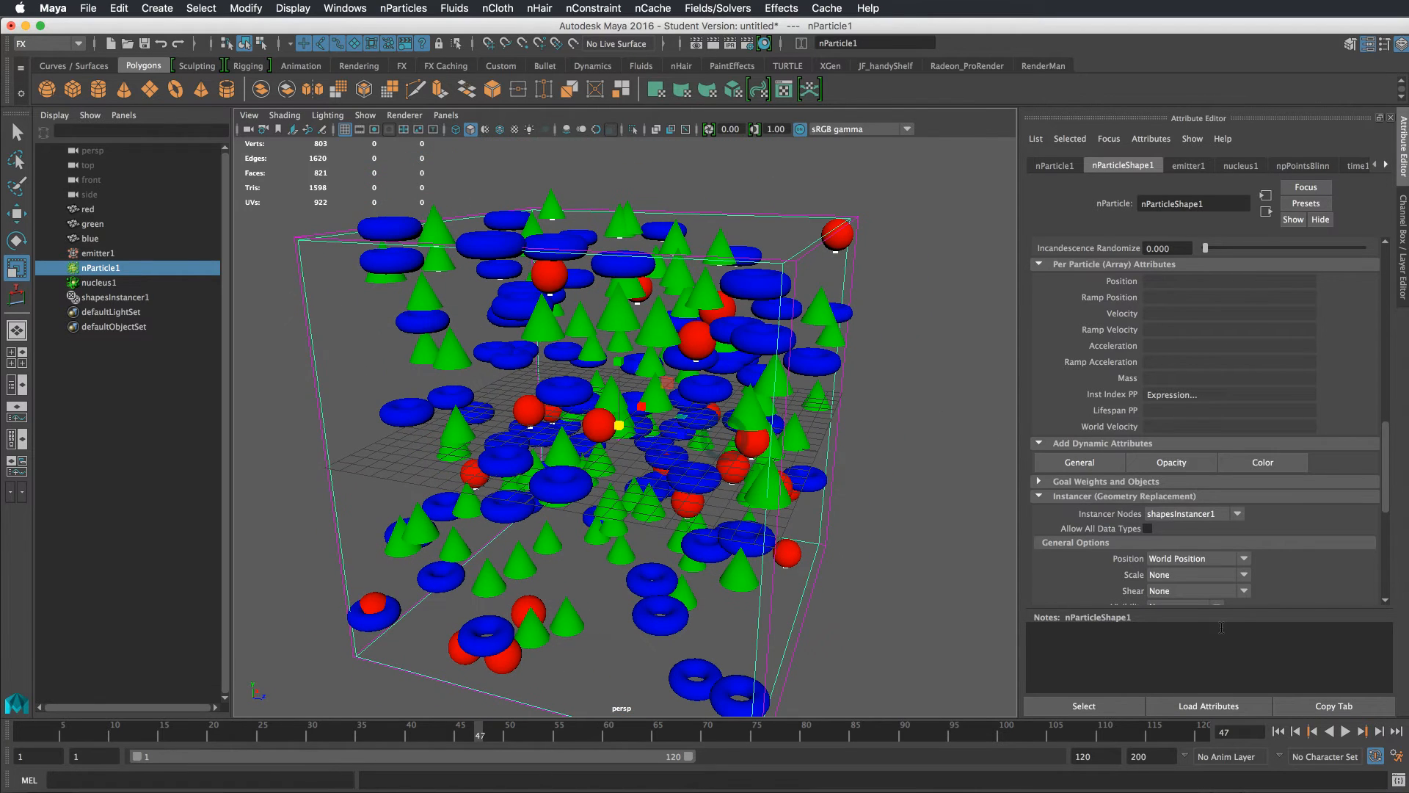
{"action": "left_click", "coordinate": [1281, 732]}
Hide the shapesInstancer1 node and play the simulation to view the bare particles
{"action": "left_click", "coordinate": [151, 297]}
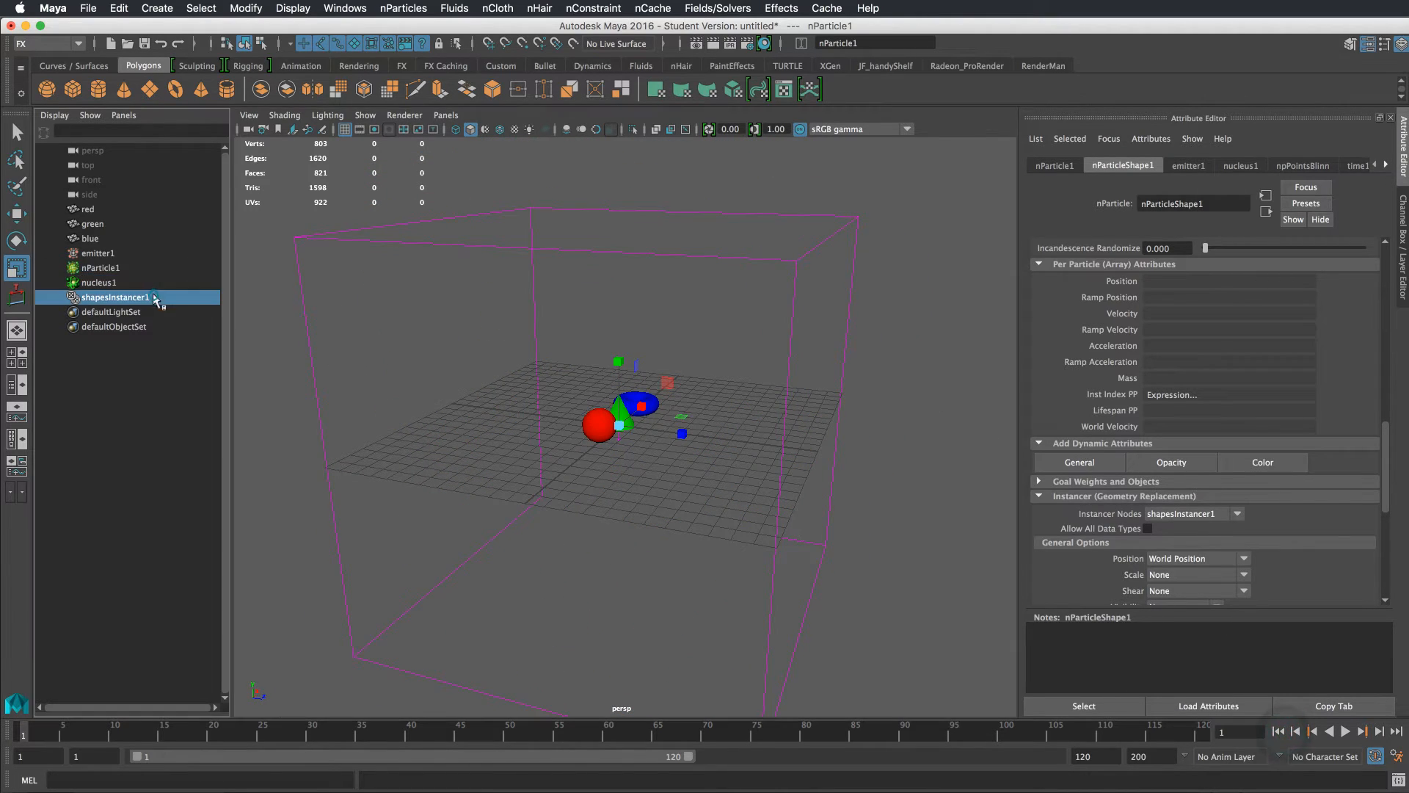
{"action": "key", "text": "ctrl+h"}
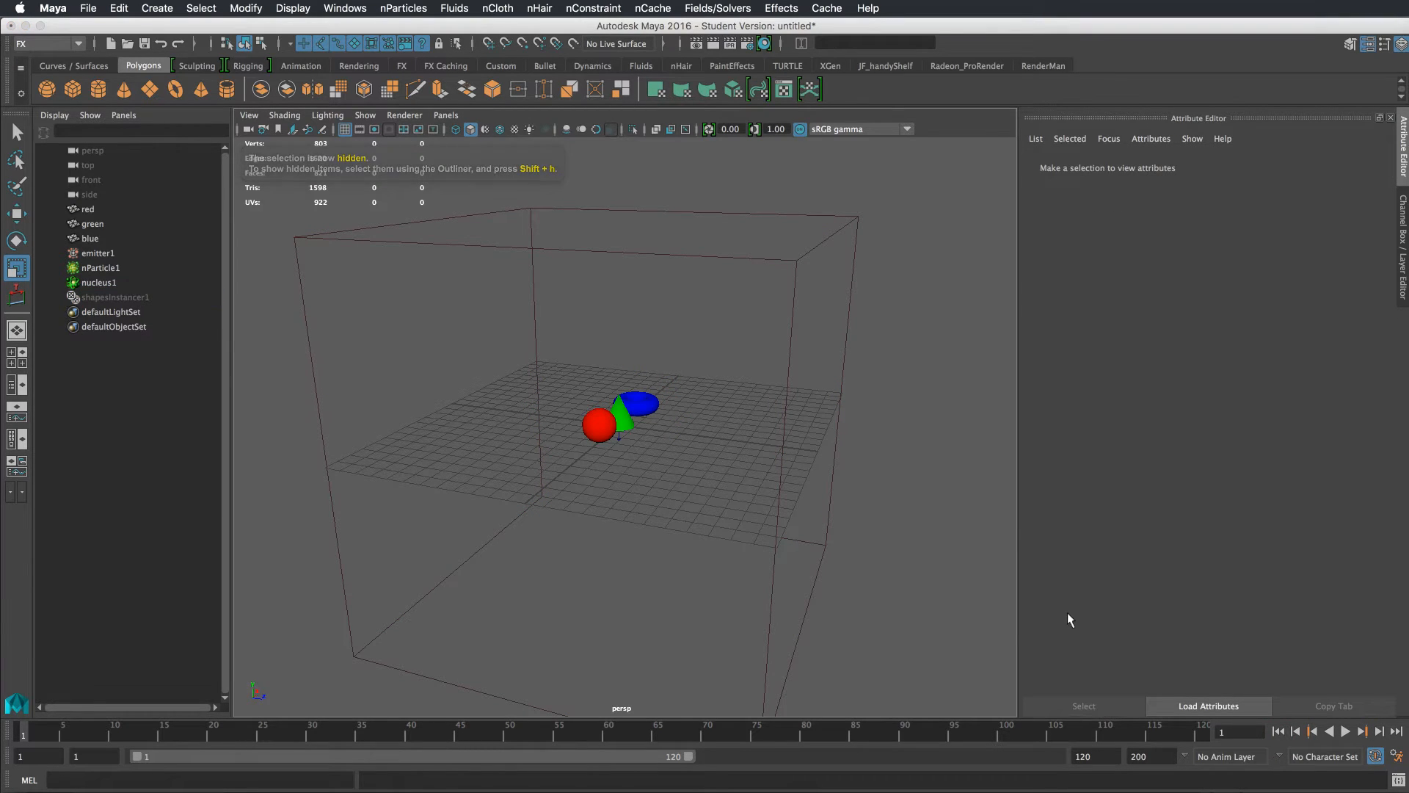
{"action": "left_click", "coordinate": [1347, 732]}
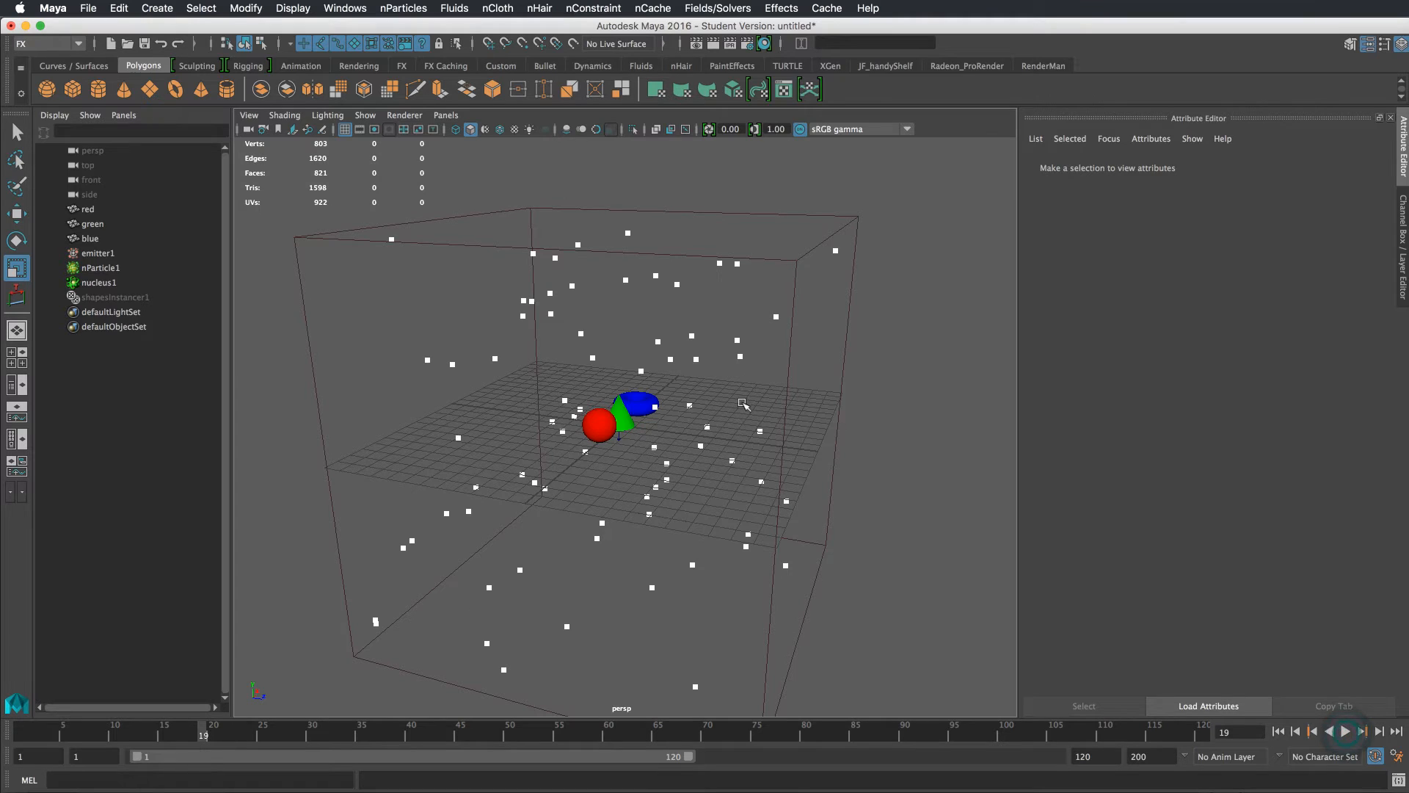
{"action": "left_click_drag", "start_coordinate": [743, 404], "coordinate": [761, 405], "text": "alt"}
{"action": "left_click_drag", "start_coordinate": [772, 327], "coordinate": [789, 372]}
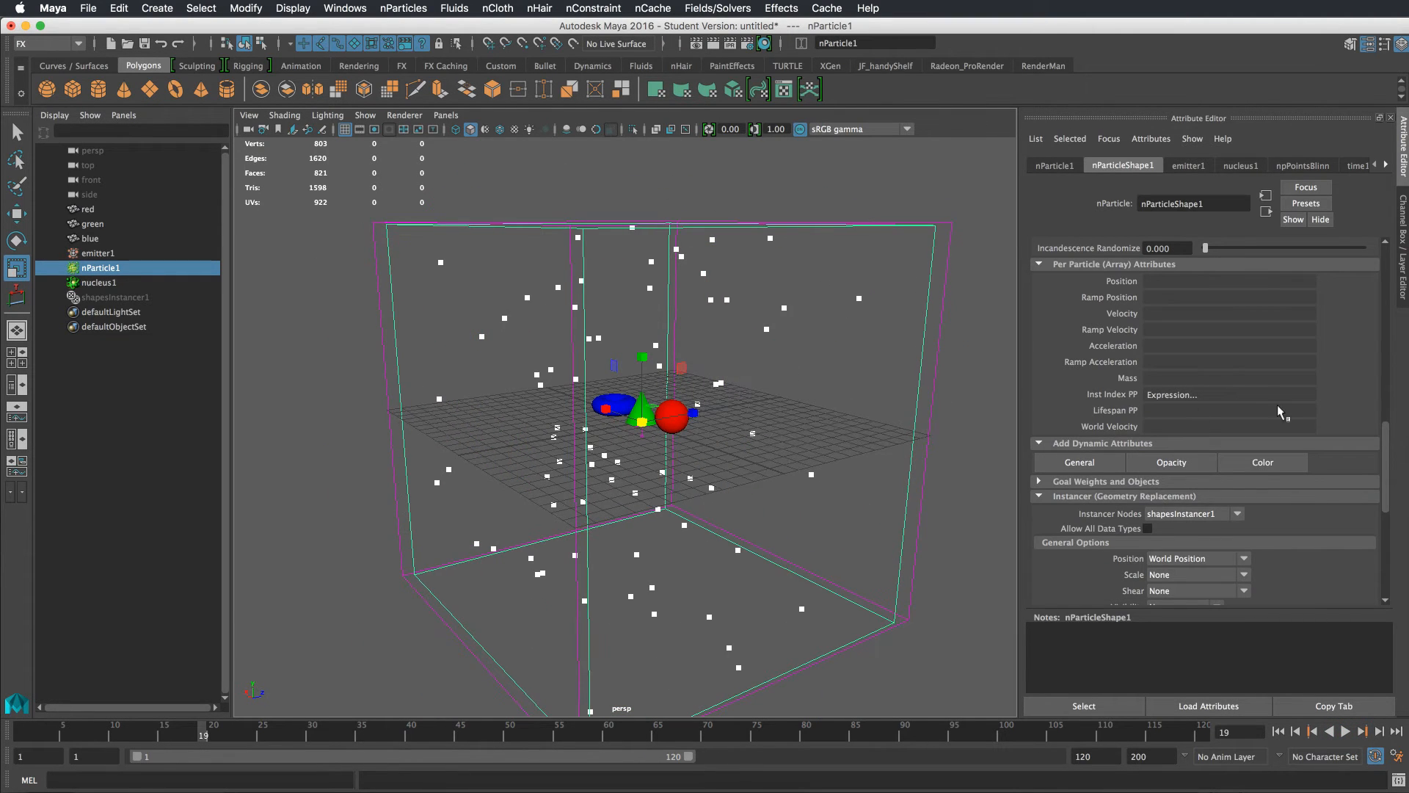
Add a per-particle color attribute to the nParticle shape
{"action": "left_click_drag", "start_coordinate": [1389, 439], "coordinate": [1387, 555]}
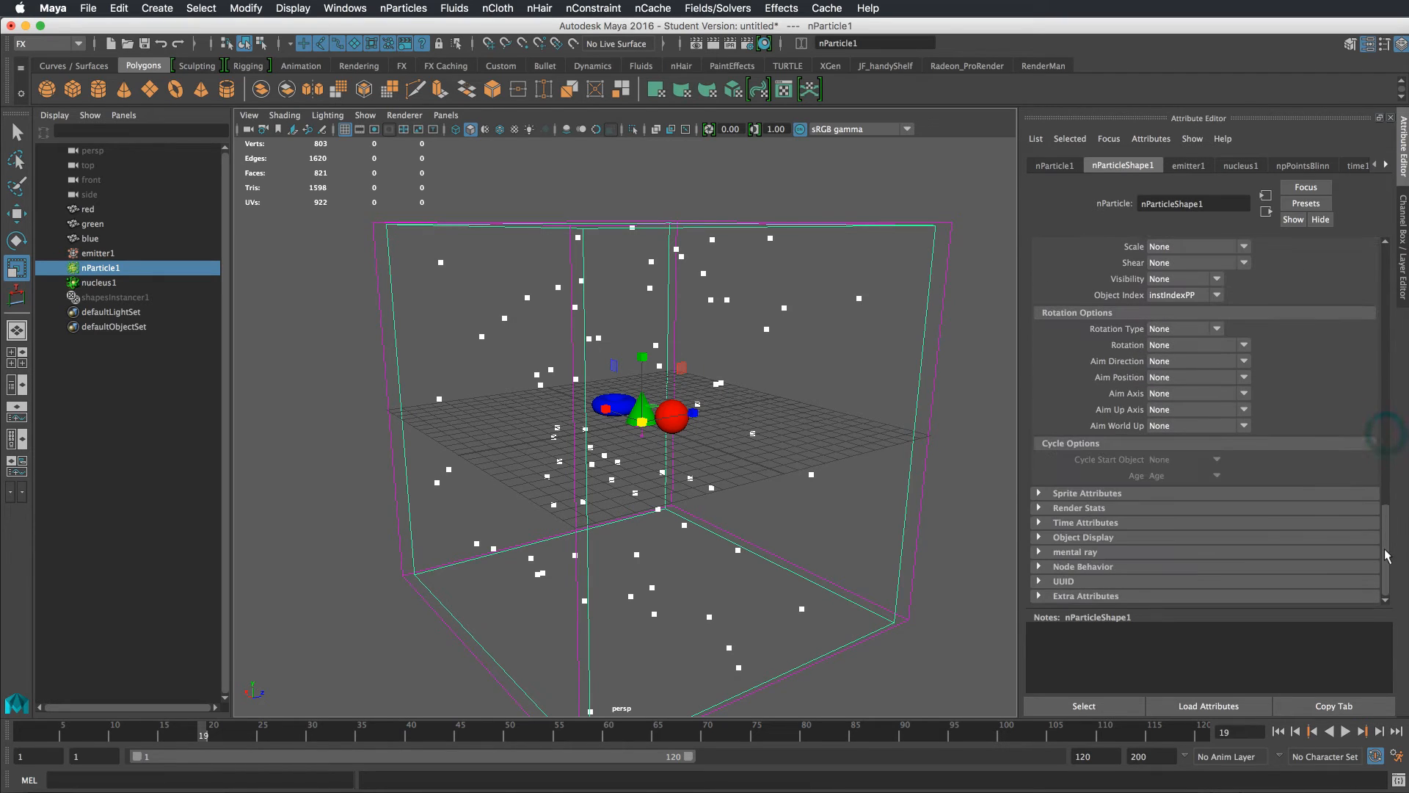
{"action": "scroll", "coordinate": [1372, 426], "scroll_direction": "up", "scroll_amount": 10}
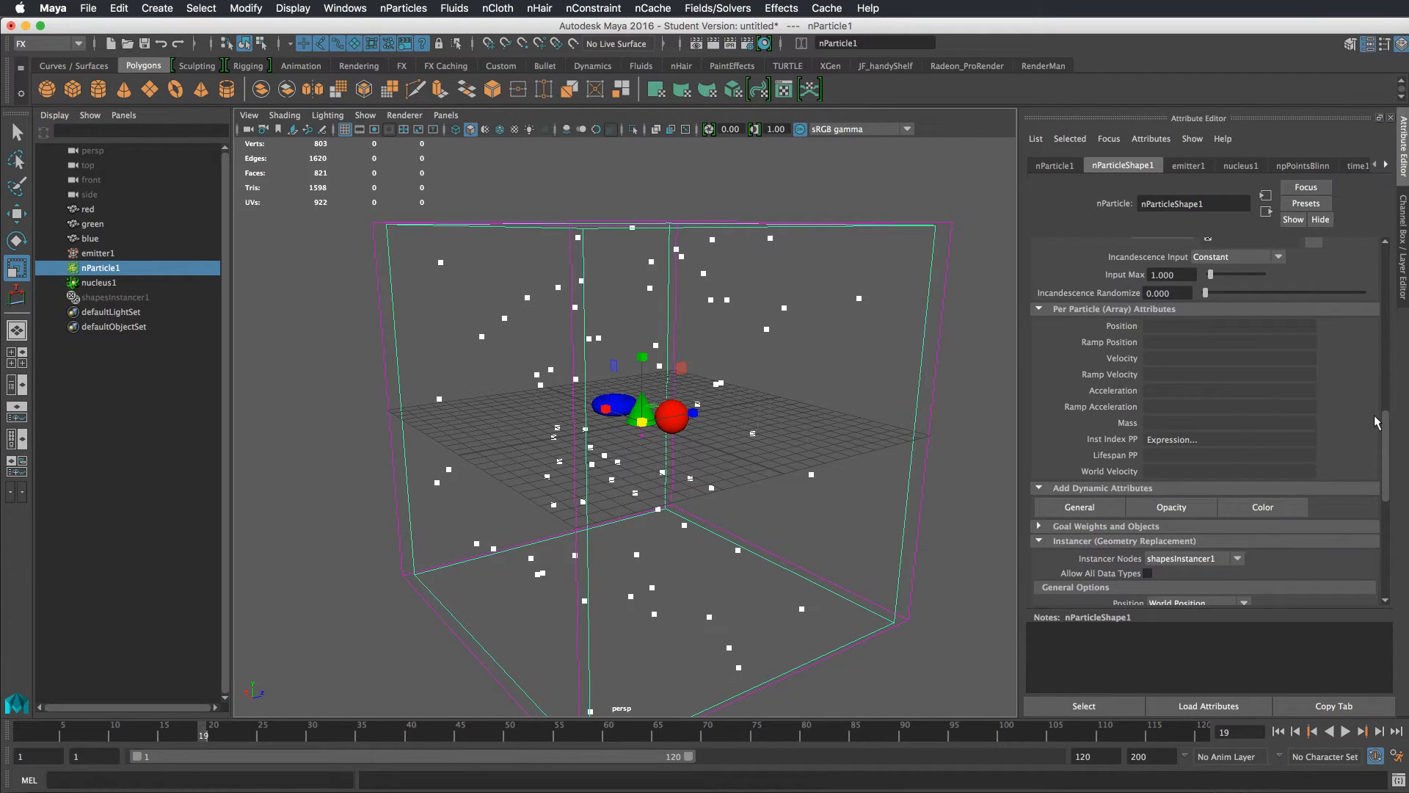
{"action": "scroll", "coordinate": [1377, 422], "scroll_direction": "up", "scroll_amount": 6}
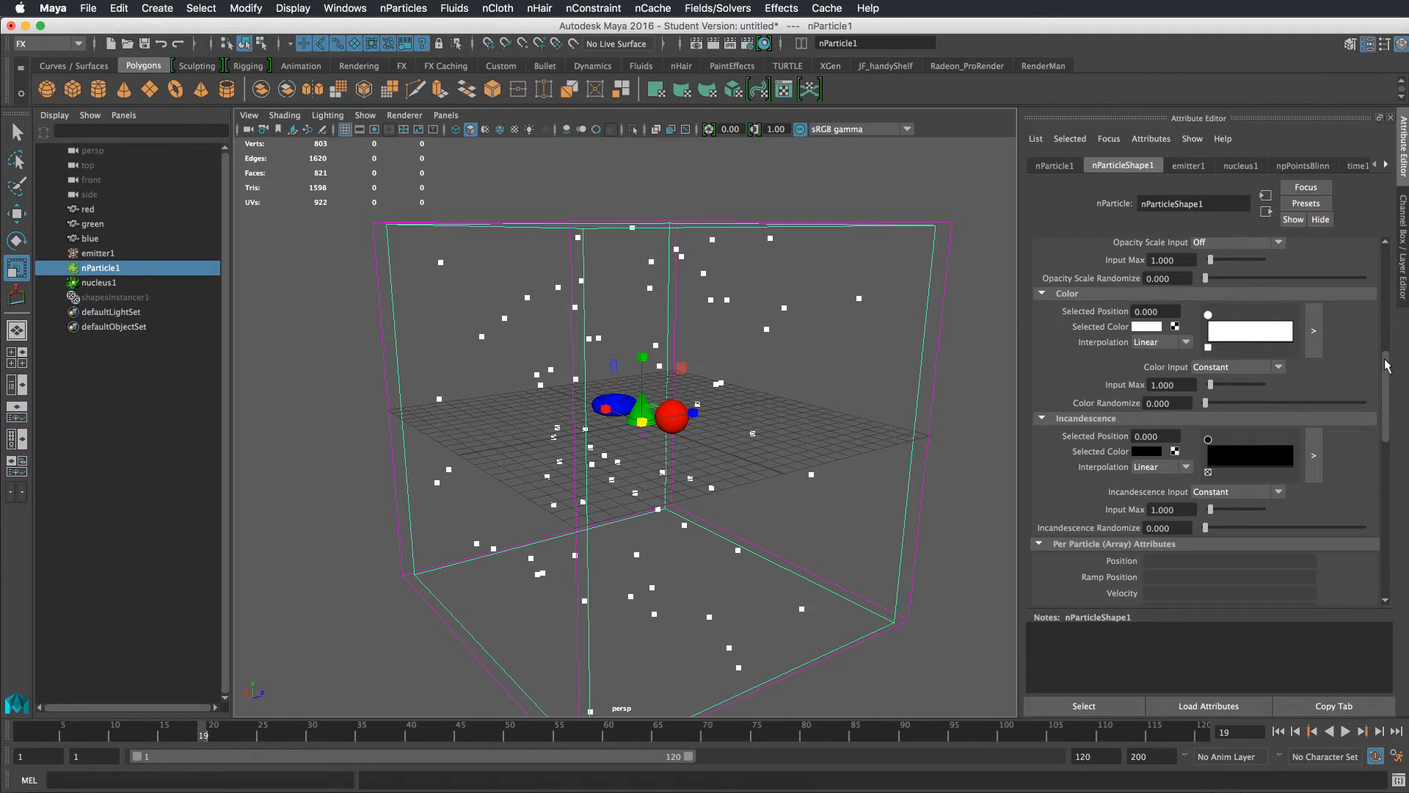
{"action": "mouse_move", "coordinate": [1385, 361]}
{"action": "left_mouse_down"}
{"action": "mouse_move", "coordinate": [1386, 419]}
{"action": "mouse_move", "coordinate": [1392, 351]}
{"action": "left_mouse_up"}
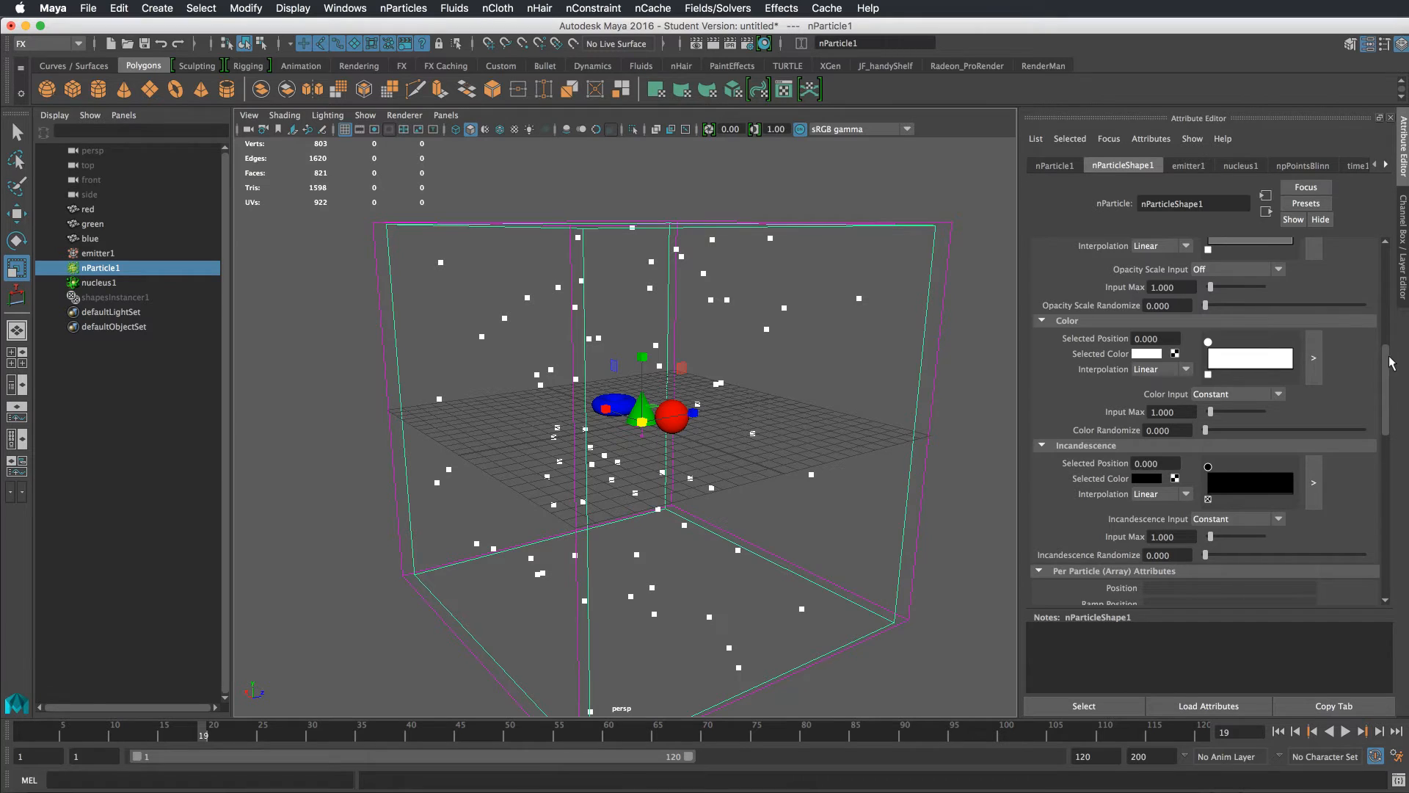
{"action": "left_click_drag", "start_coordinate": [1387, 358], "coordinate": [1383, 424]}
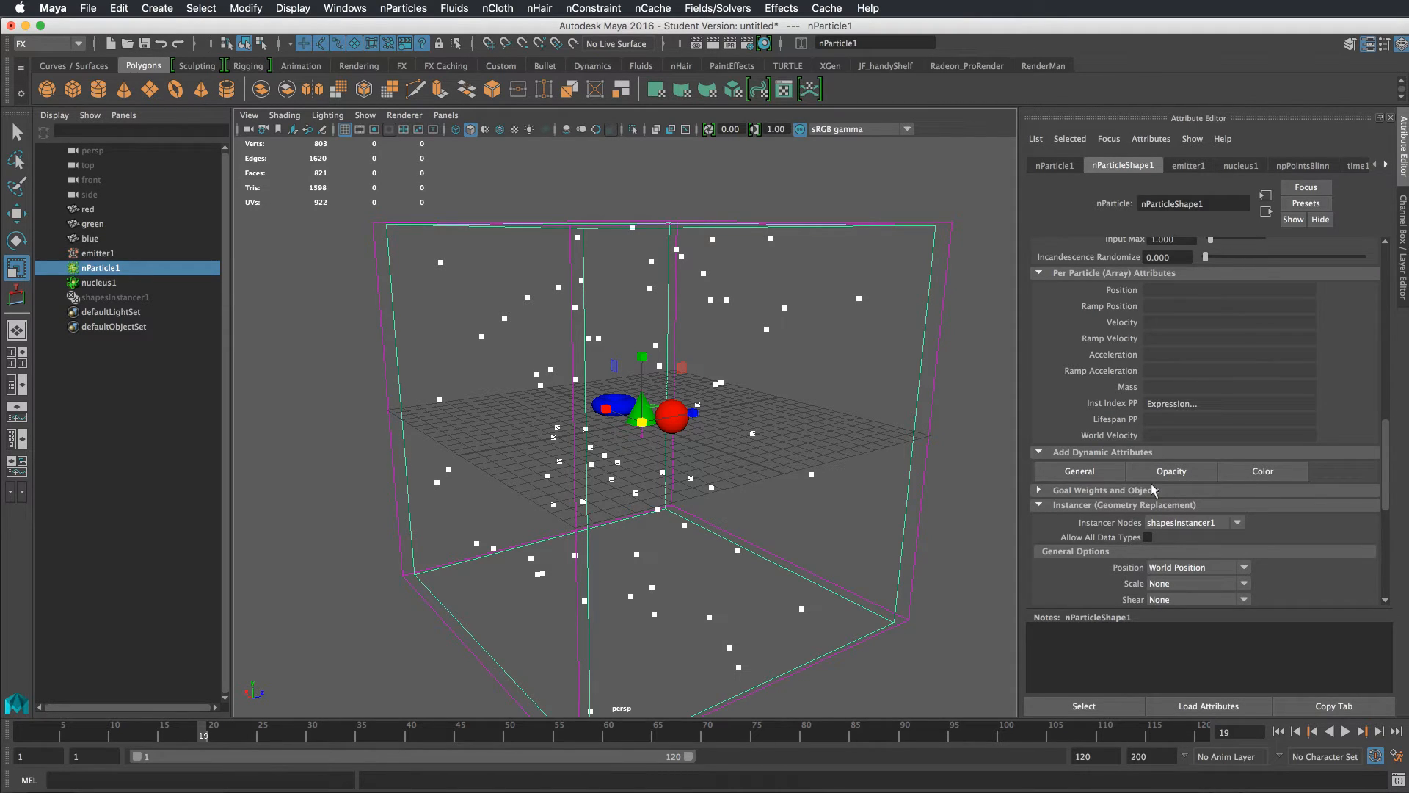
{"action": "left_click", "coordinate": [1260, 470]}
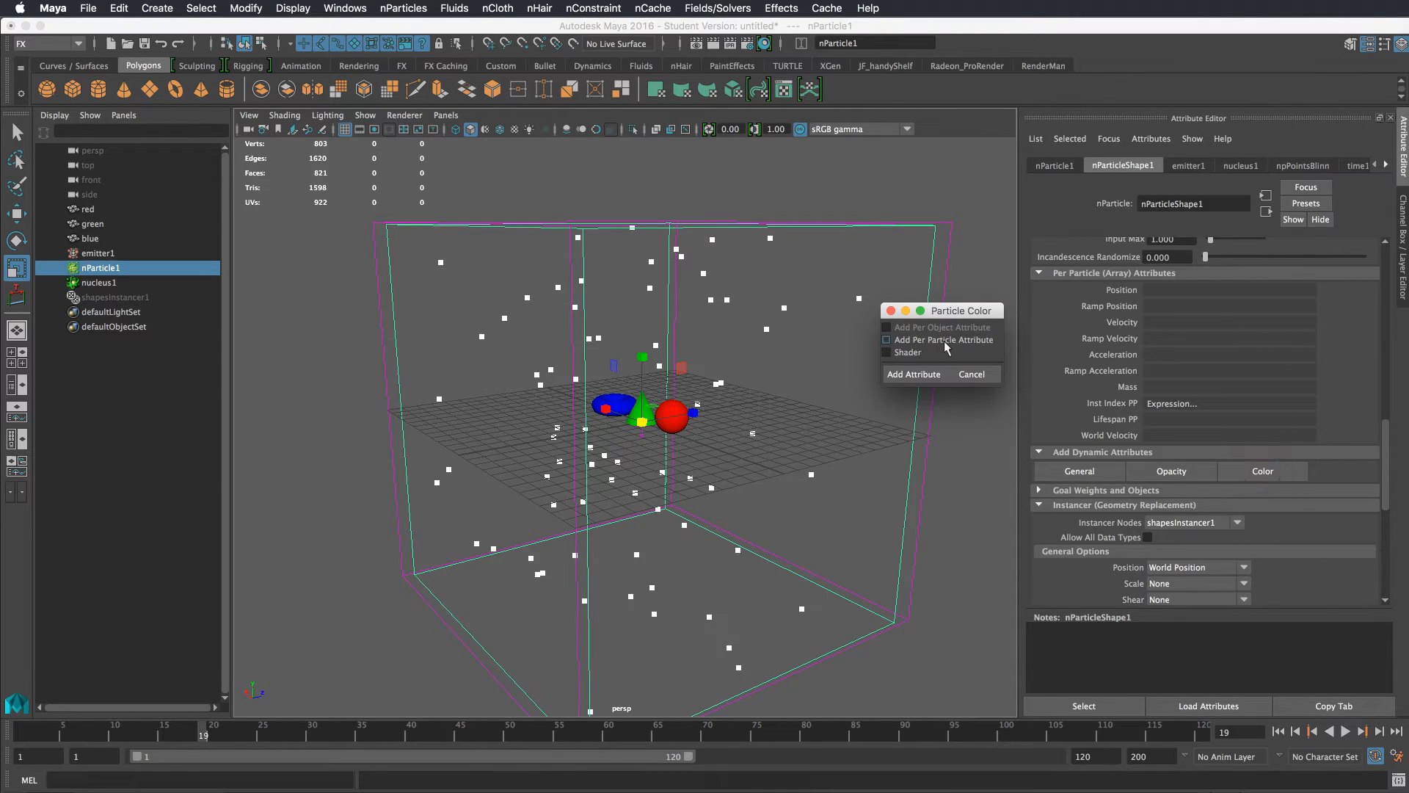
{"action": "left_click", "coordinate": [921, 374]}
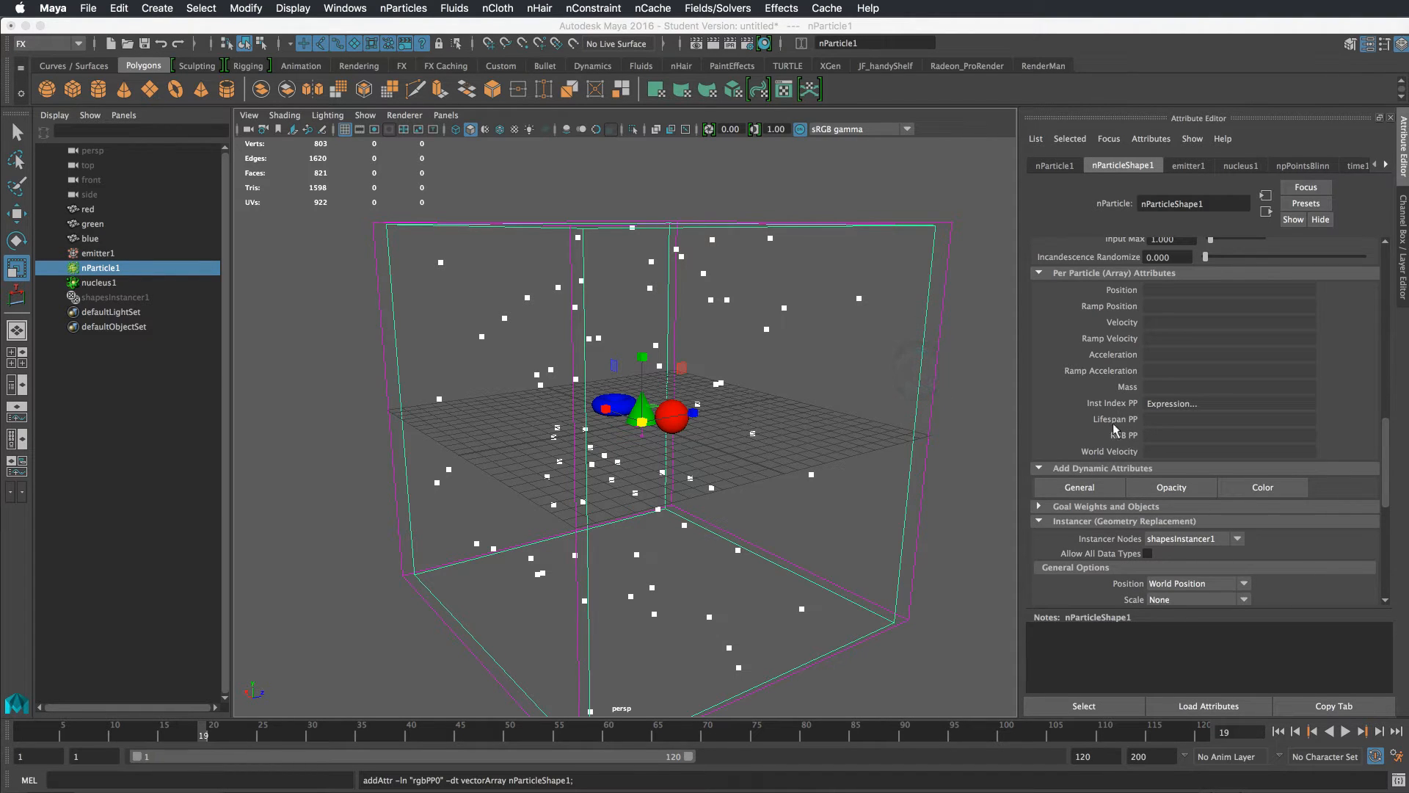
Replay the simulation and create a ramp for the RGB PP attribute
{"action": "left_click", "coordinate": [1279, 731]}
{"action": "left_click", "coordinate": [1345, 731]}
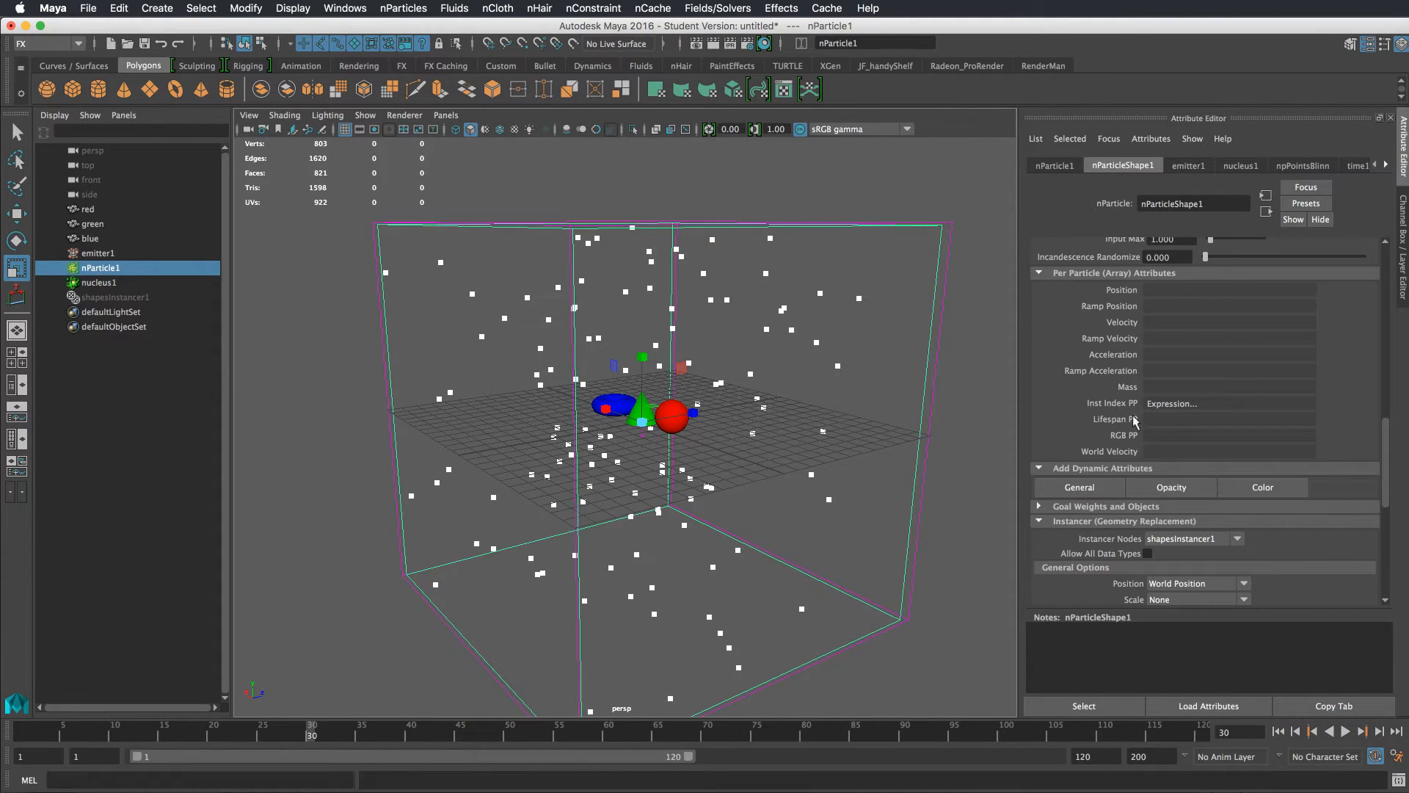
{"action": "right_click", "coordinate": [1146, 431]}
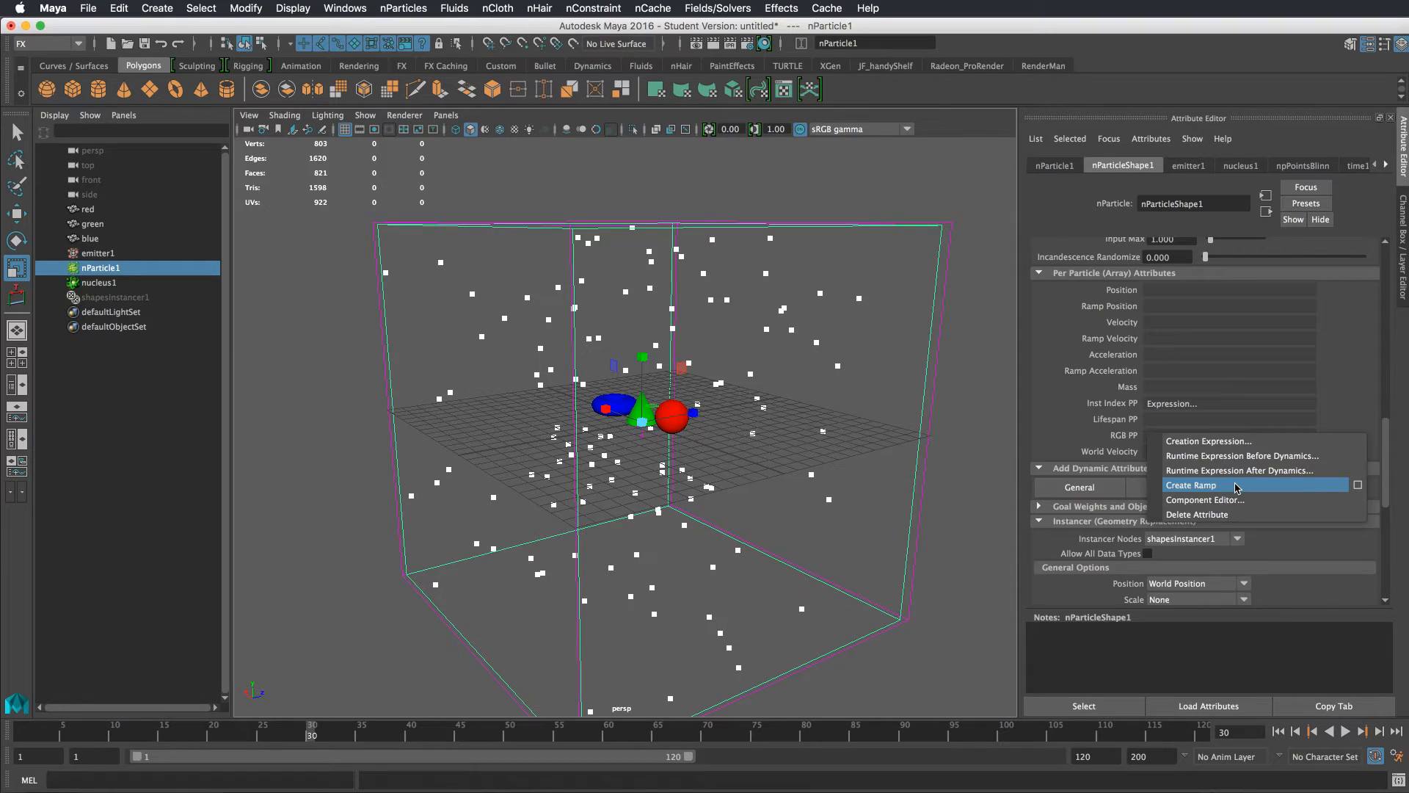
{"action": "left_click", "coordinate": [1207, 485]}
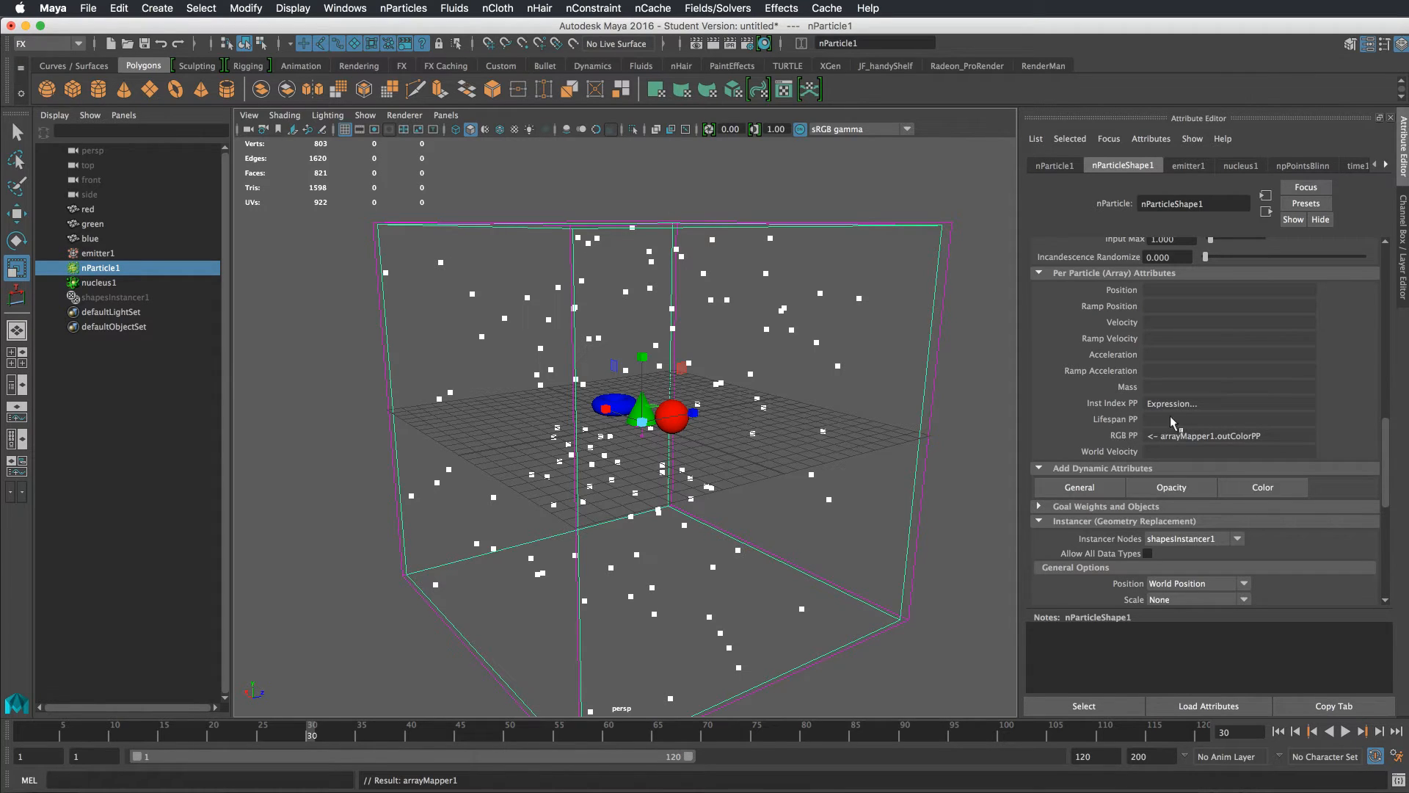
{"action": "left_click", "coordinate": [1198, 431]}
{"action": "left_click", "coordinate": [855, 351]}
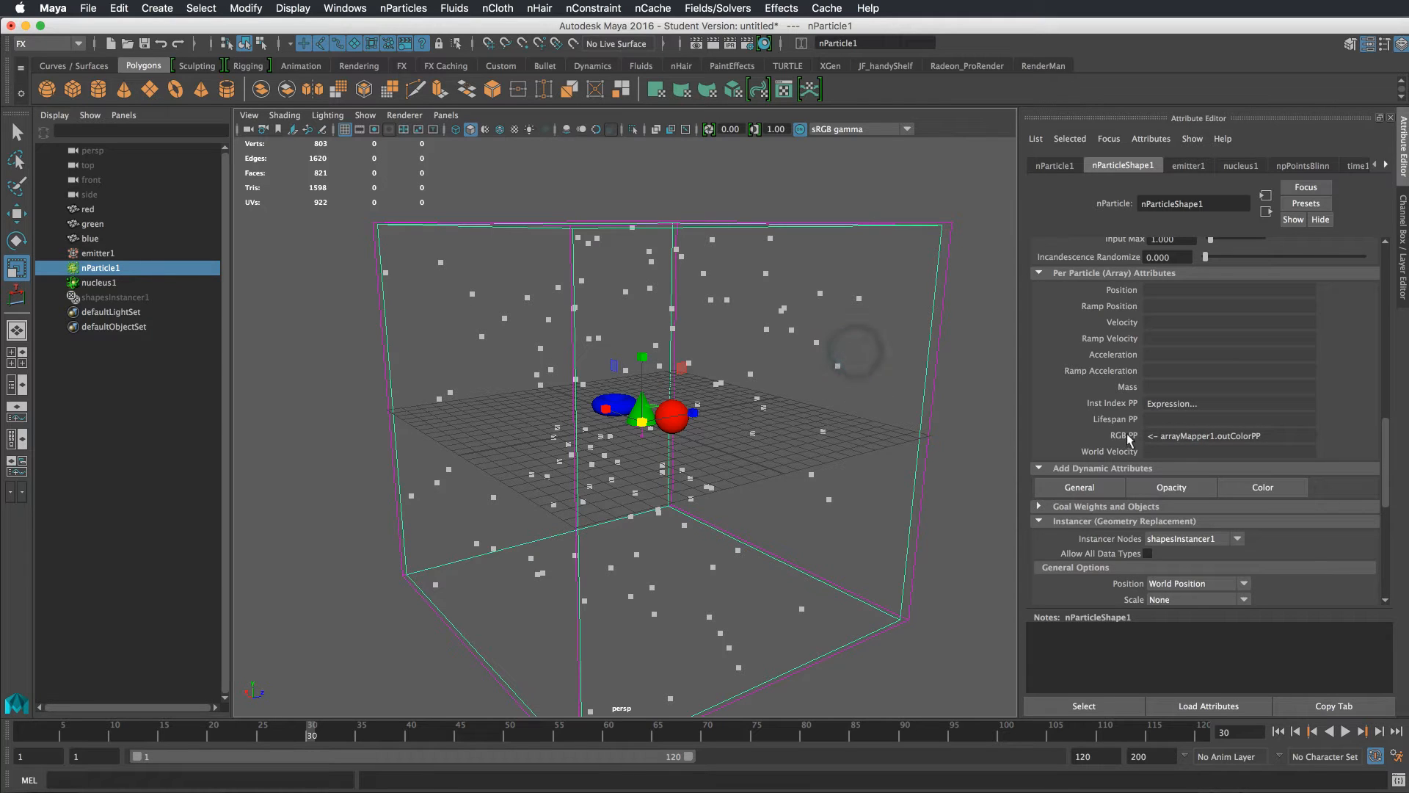
Break the ramp connection on the RGB PP attribute
{"action": "right_click", "coordinate": [1162, 405]}
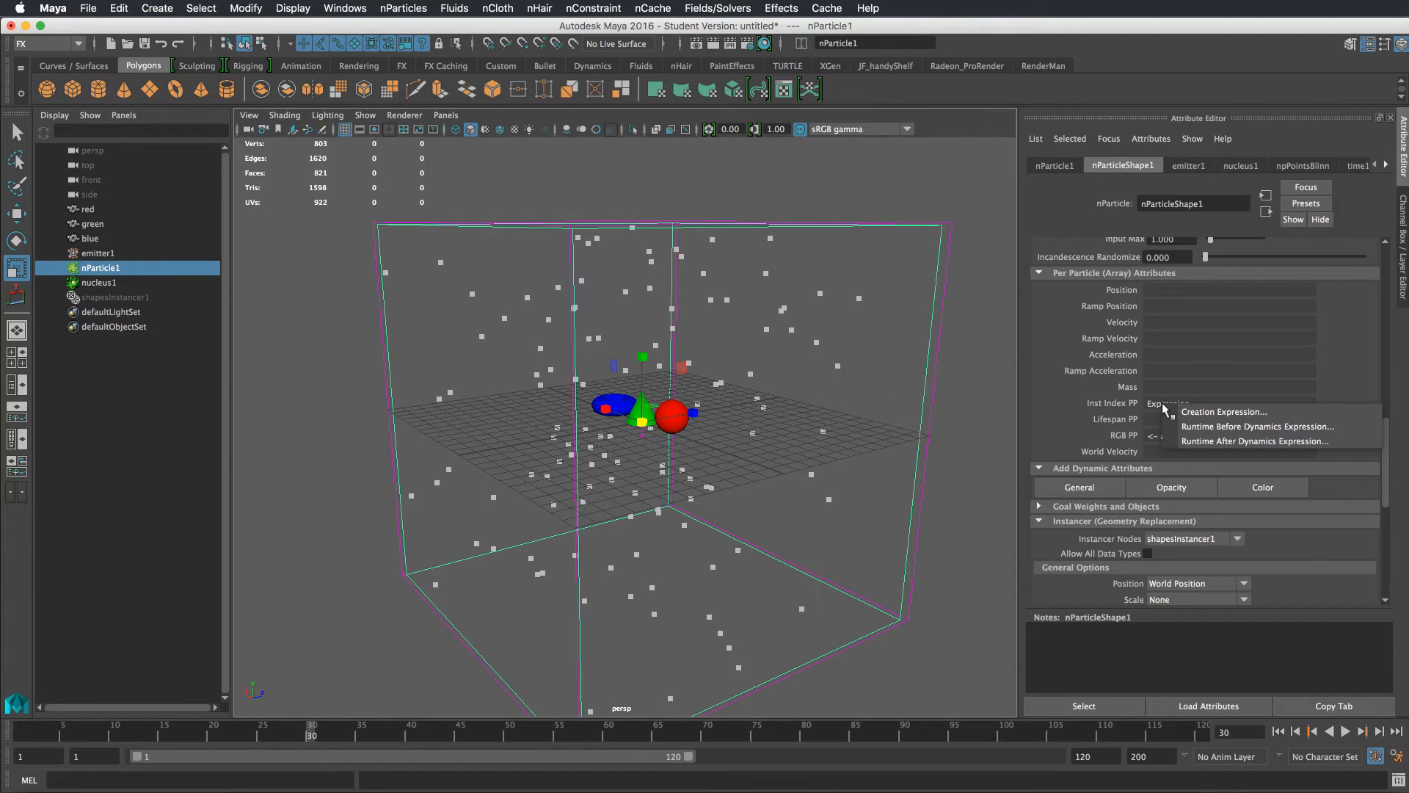
{"action": "right_click", "coordinate": [1160, 436]}
{"action": "mouse_move", "coordinate": [1184, 445]}
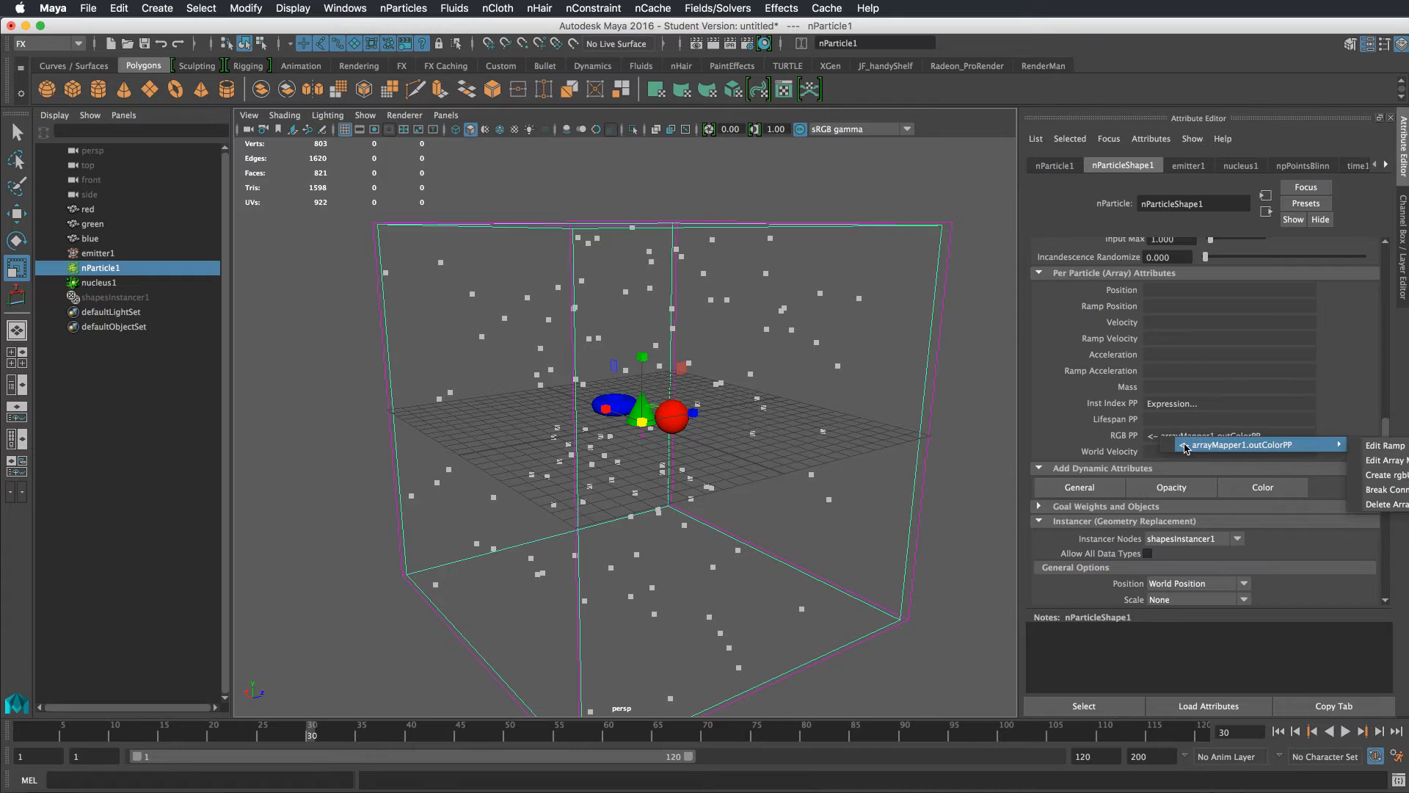
{"action": "left_click", "coordinate": [1383, 490]}
{"action": "left_click", "coordinate": [866, 287]}
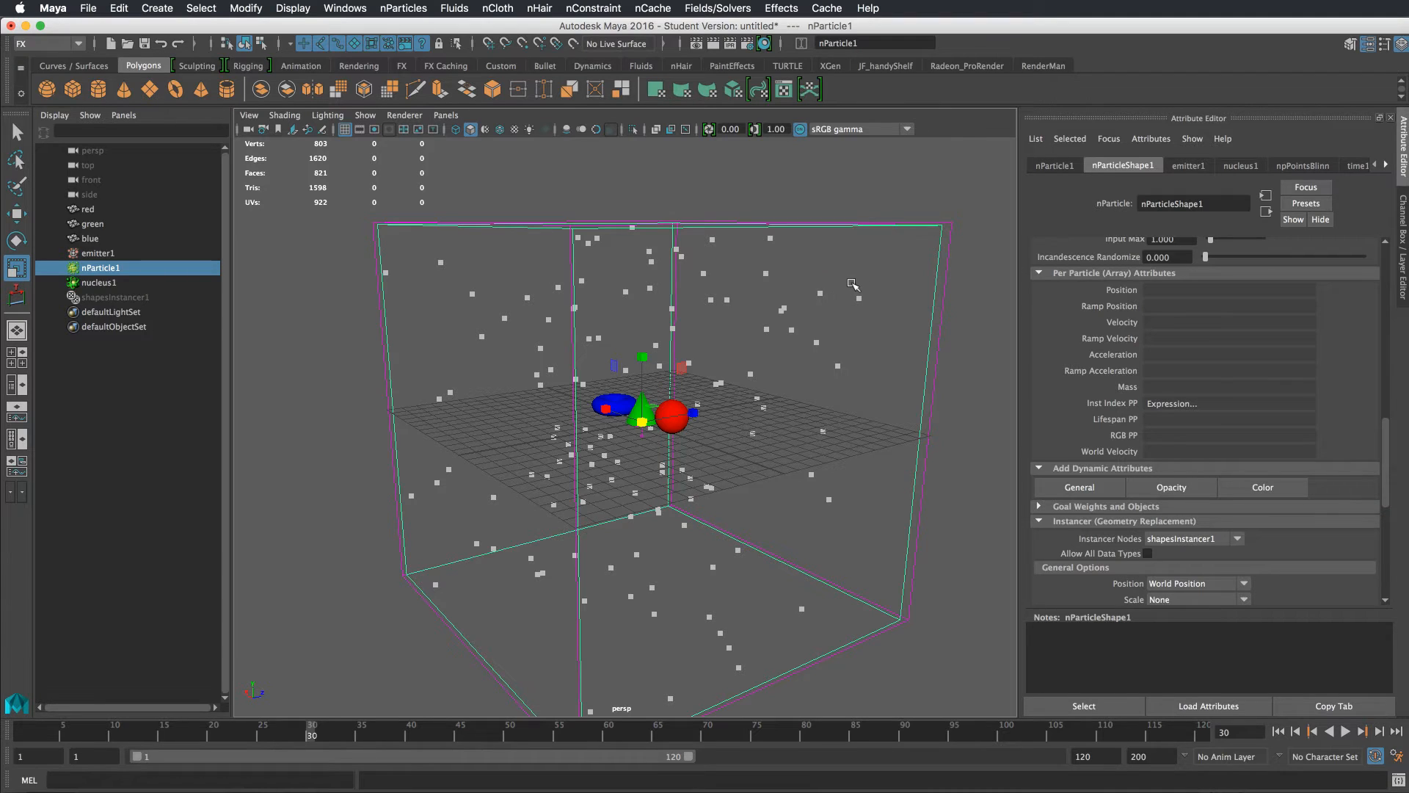
{"action": "left_click", "coordinate": [846, 282]}
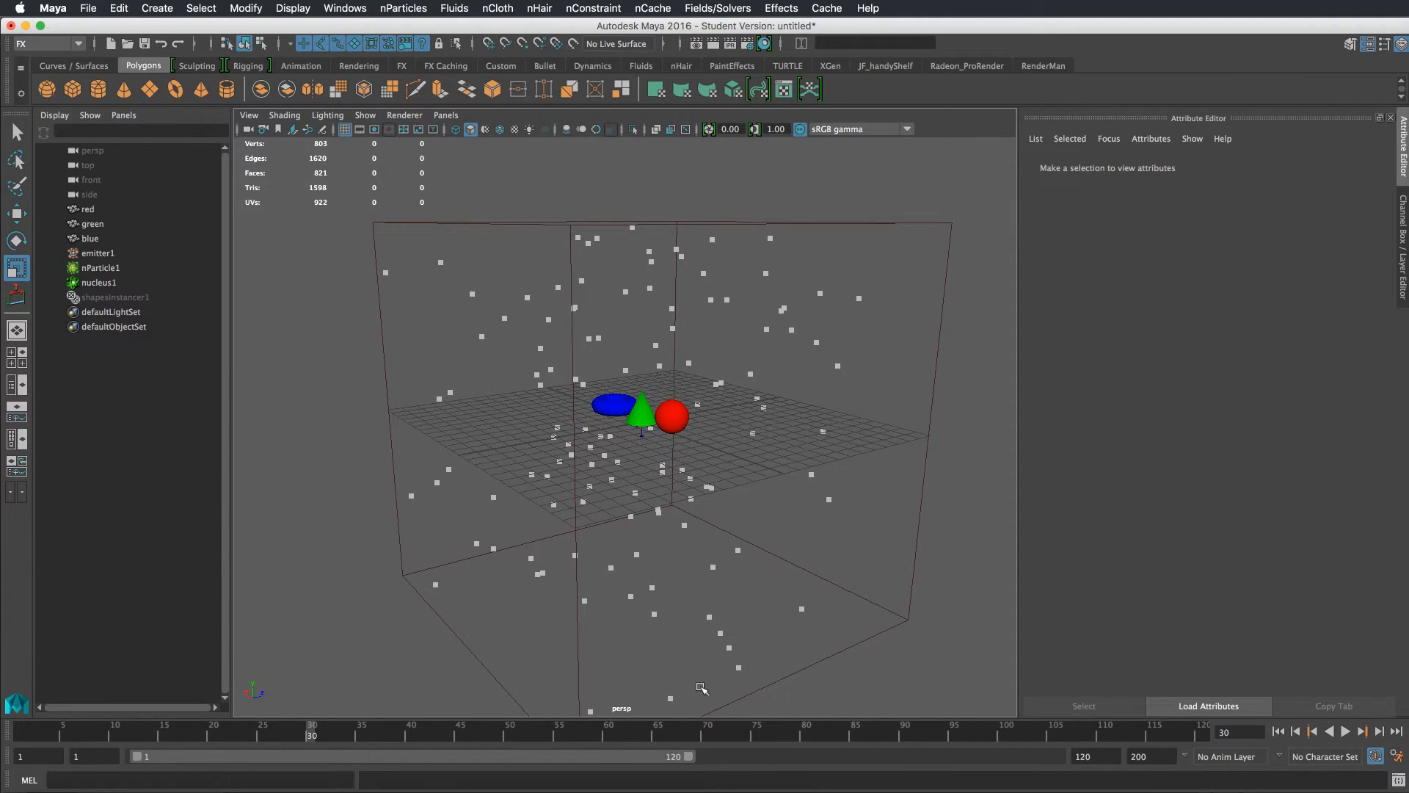
Open the Hypershade and create a 2D Ramp texture
{"action": "left_click_drag", "start_coordinate": [682, 792], "coordinate": [896, 216]}
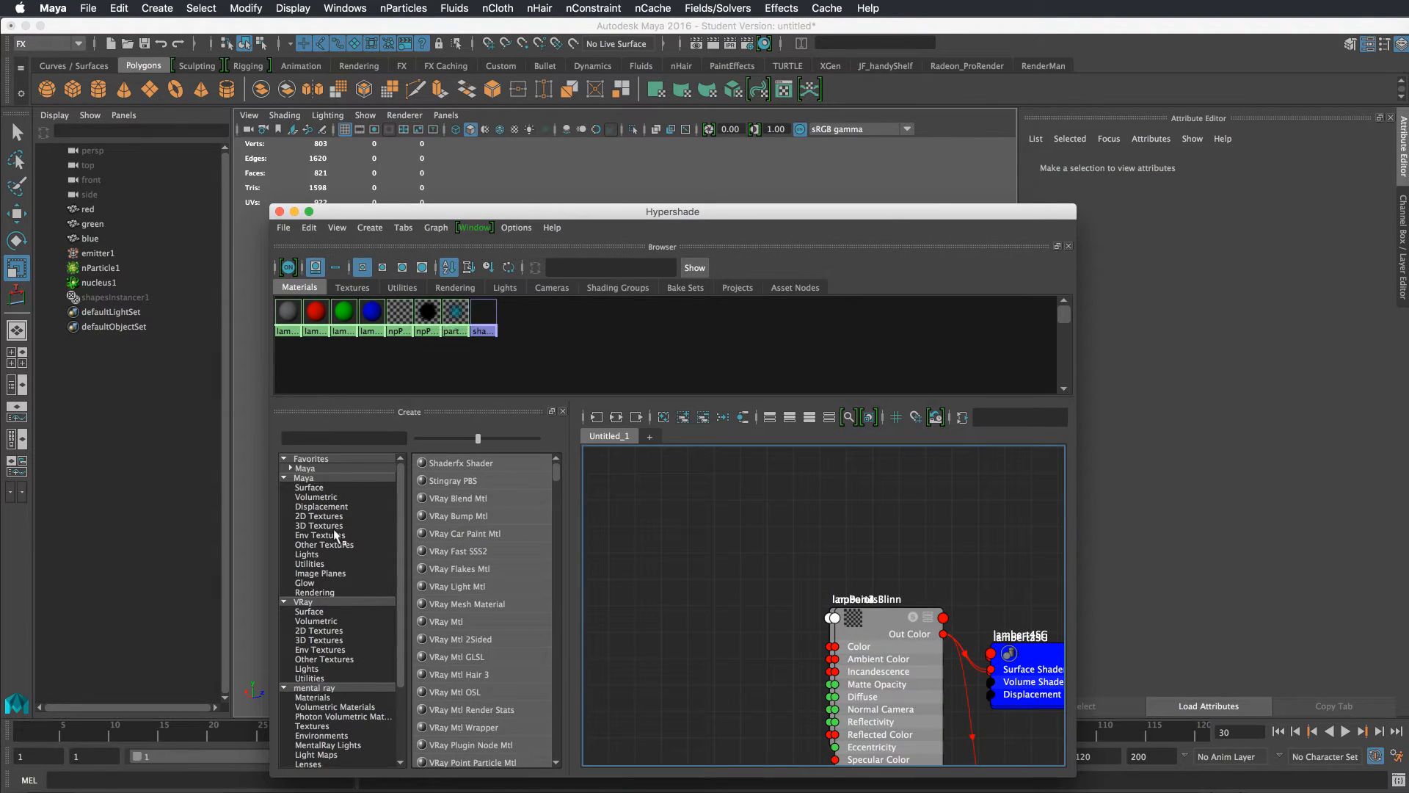
{"action": "left_click", "coordinate": [327, 516]}
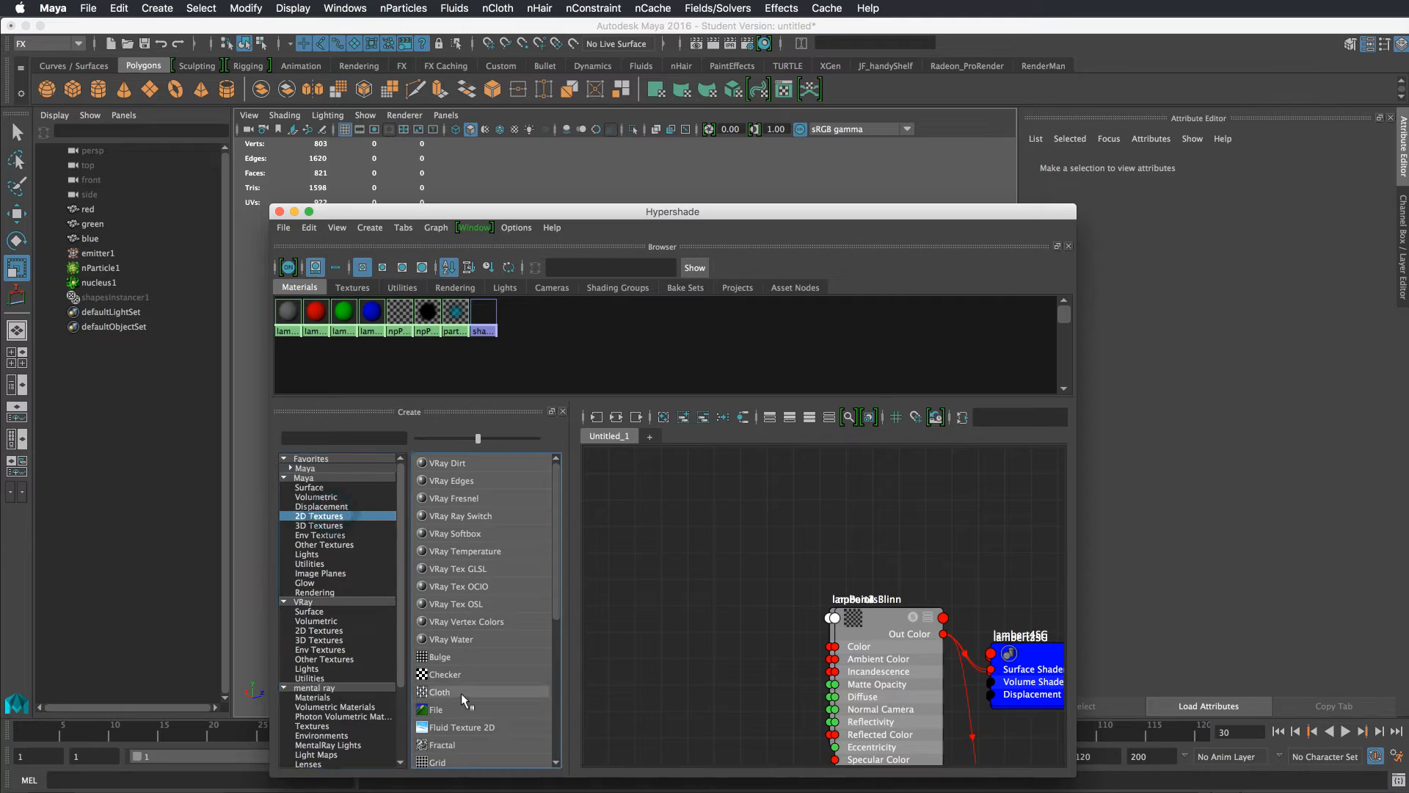
{"action": "scroll", "coordinate": [535, 645], "scroll_direction": "down", "scroll_amount": 6}
{"action": "left_click", "coordinate": [440, 656]}
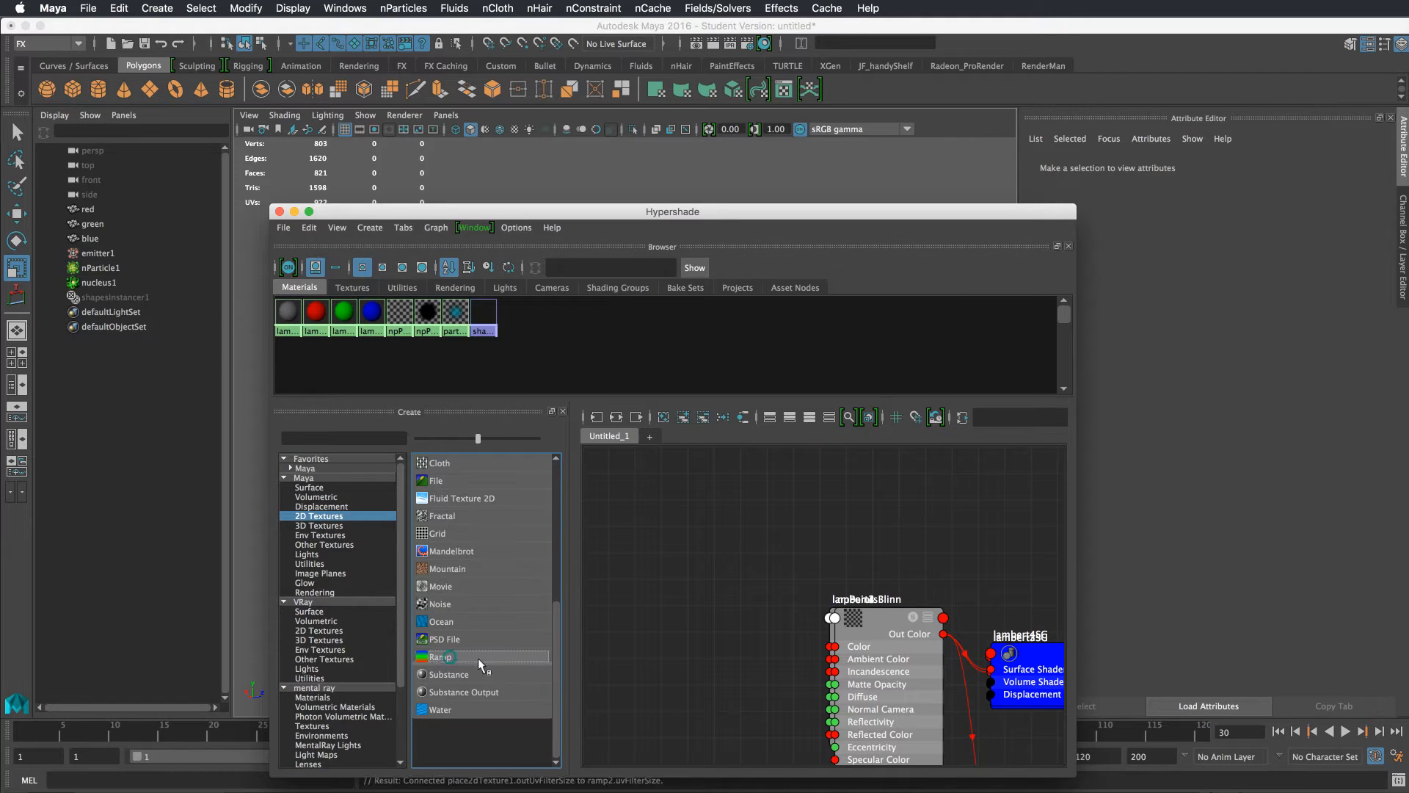
{"action": "scroll", "coordinate": [802, 555], "scroll_direction": "down", "scroll_amount": 1}
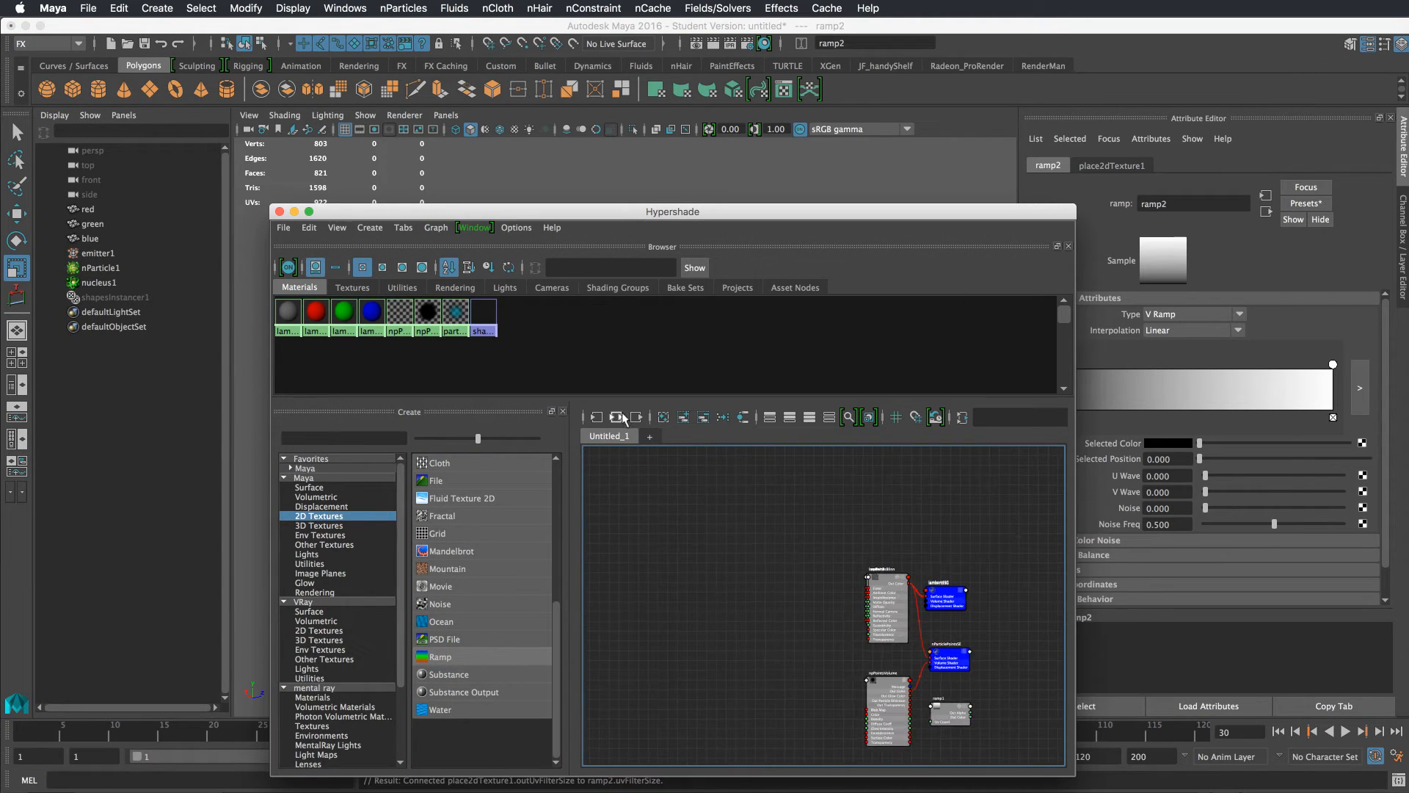
Graph the new ramp's network, delete the ramp and its place2dTexture node, and move the Hypershade aside
{"action": "left_click", "coordinate": [617, 417]}
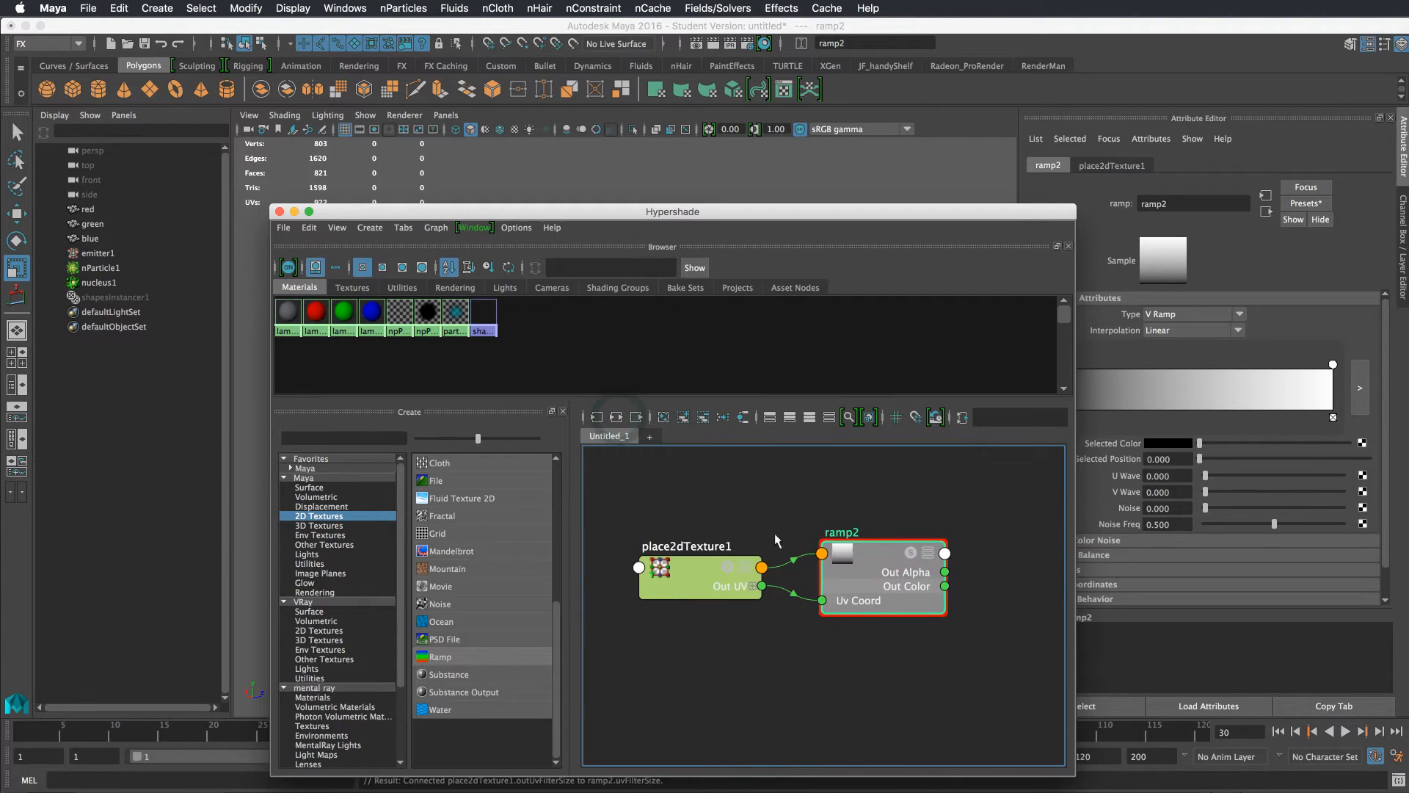
{"action": "left_click", "coordinate": [709, 580]}
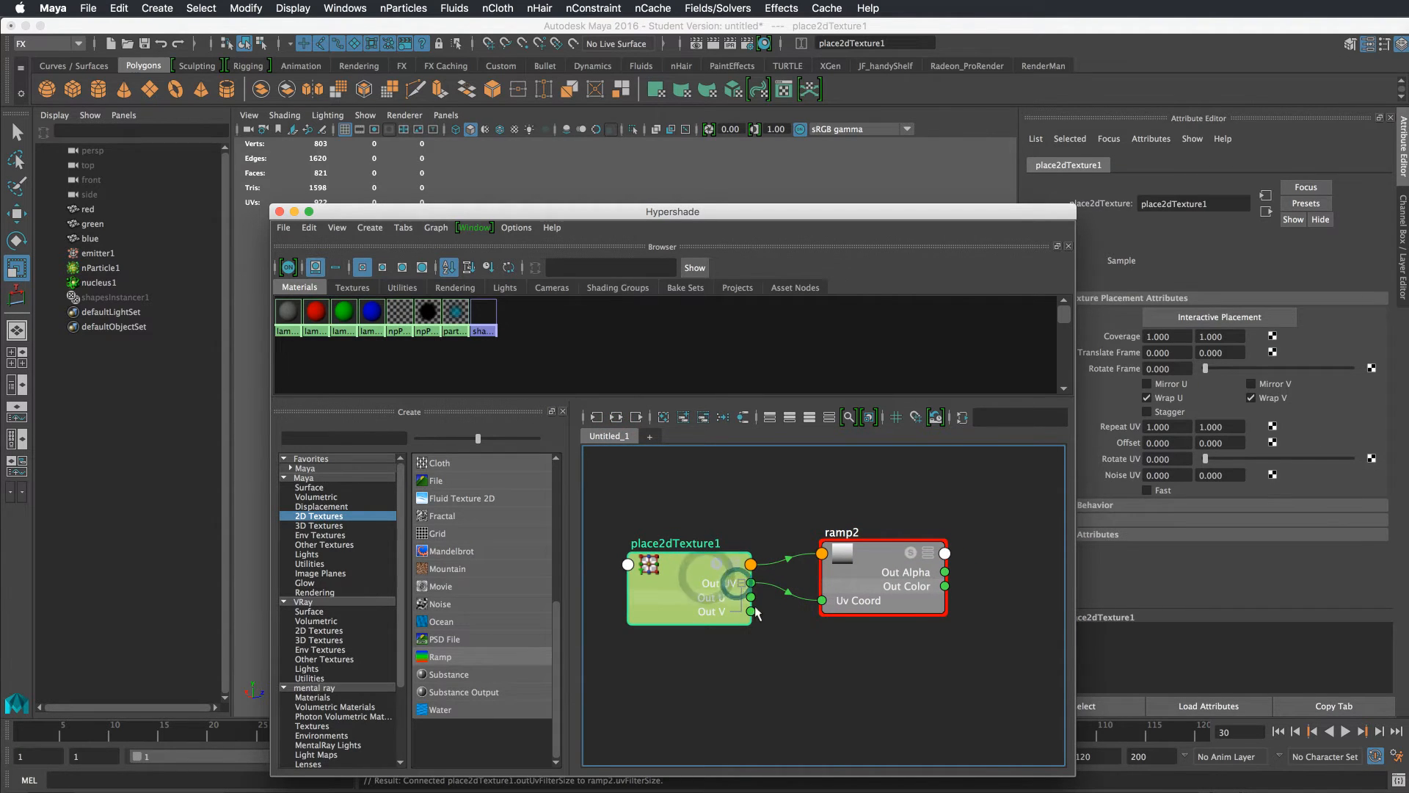
{"action": "left_click", "coordinate": [833, 607]}
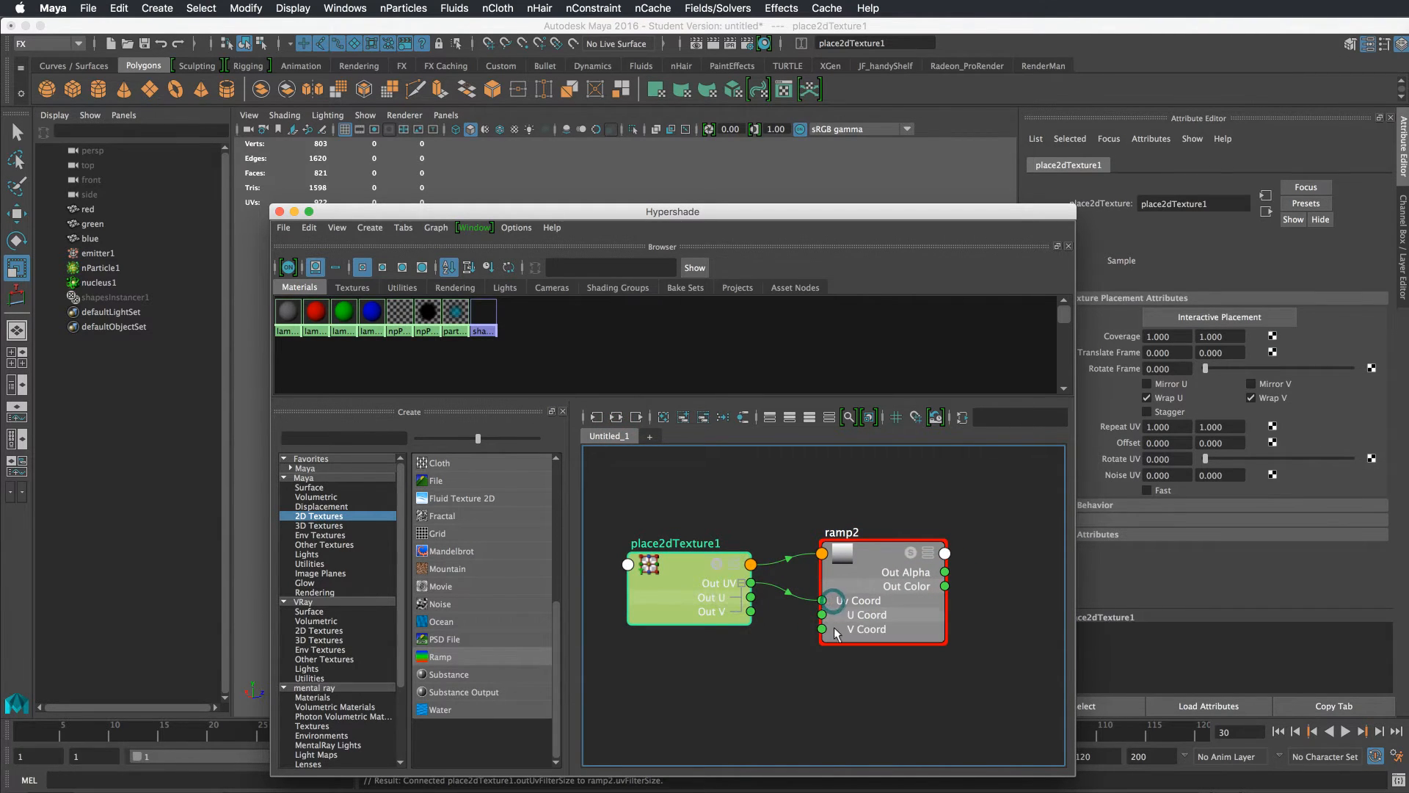
{"action": "left_click_drag", "start_coordinate": [865, 564], "coordinate": [872, 551]}
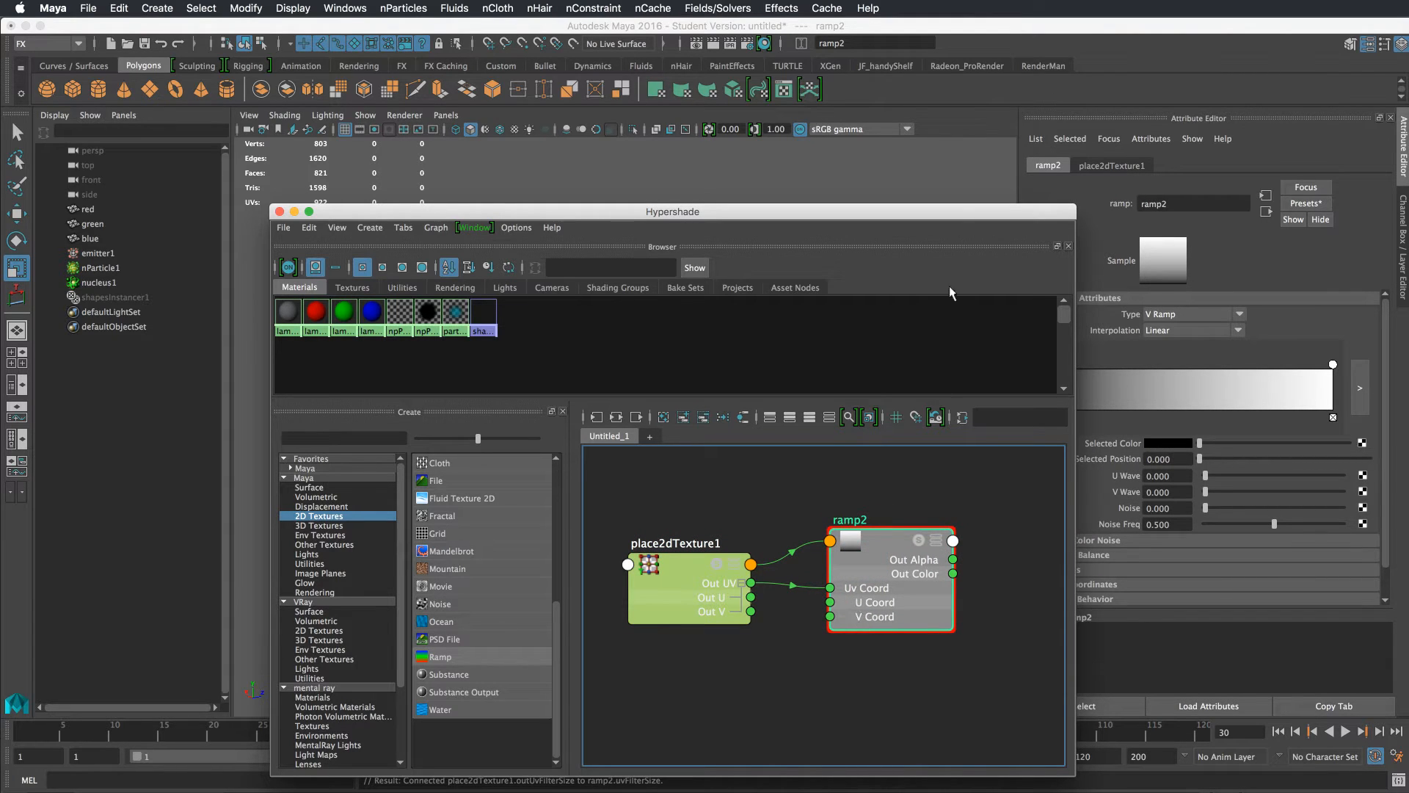
{"action": "left_click_drag", "start_coordinate": [961, 217], "coordinate": [879, 223]}
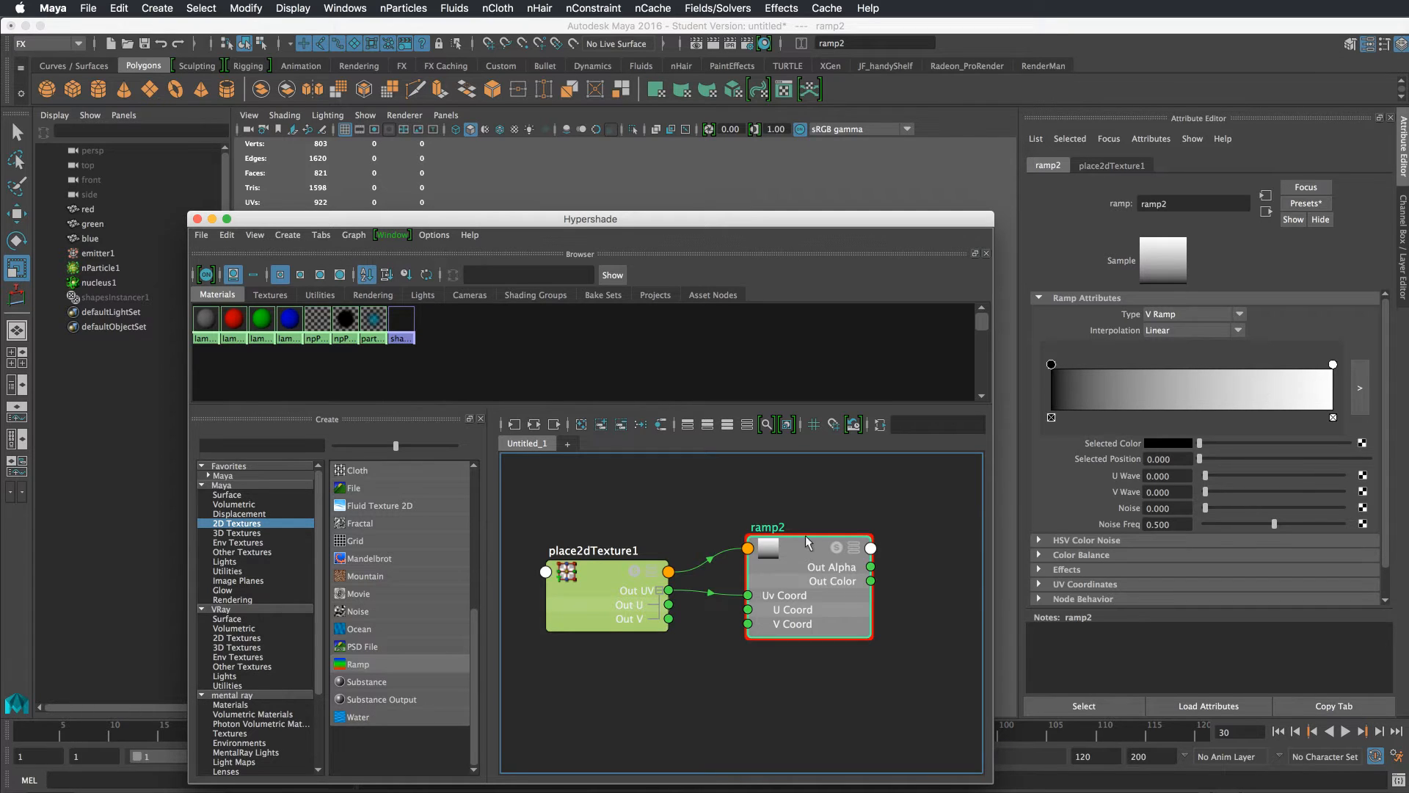
{"action": "left_click_drag", "start_coordinate": [932, 487], "coordinate": [544, 668]}
{"action": "key", "text": "Delete"}
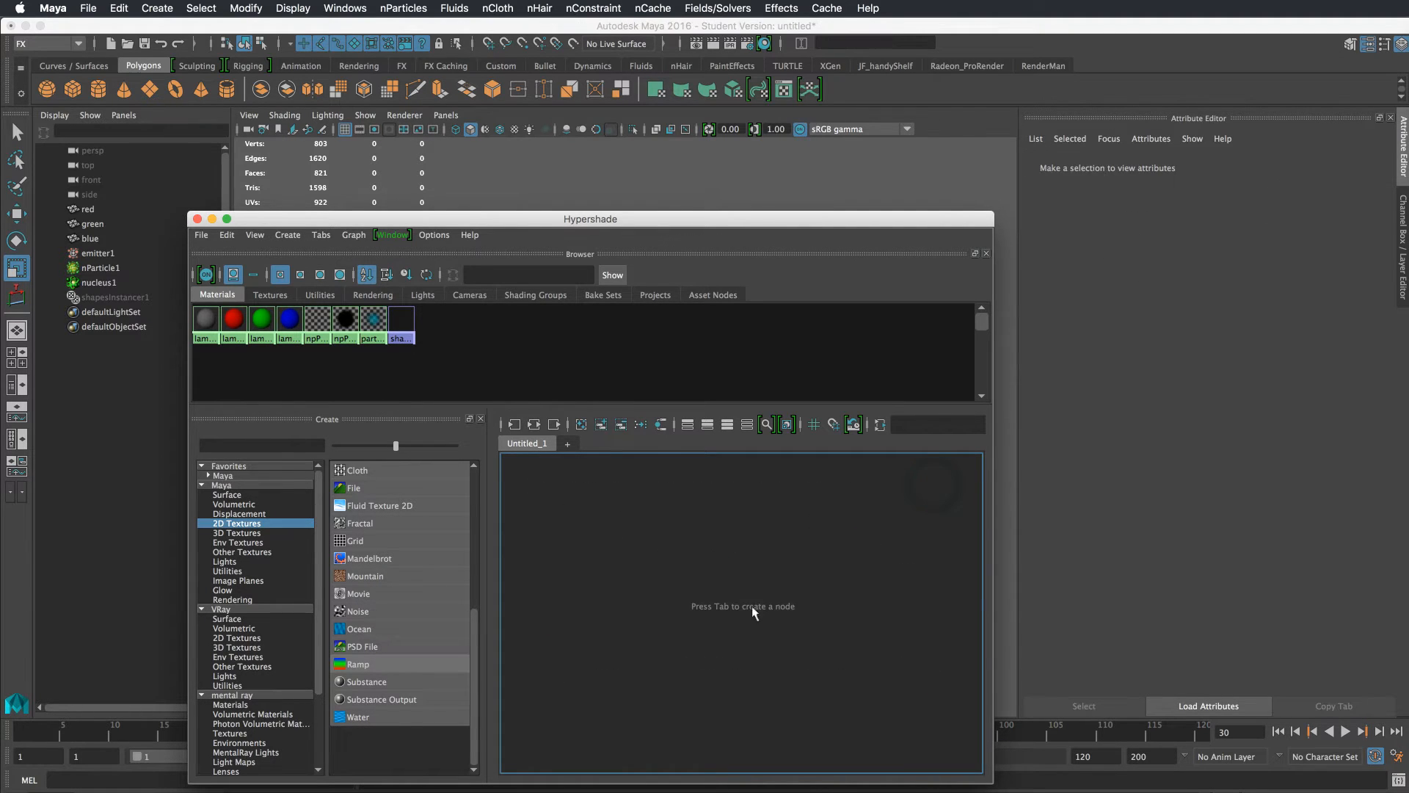
{"action": "left_click_drag", "start_coordinate": [822, 224], "coordinate": [757, 780]}
{"action": "left_click_drag", "start_coordinate": [858, 402], "coordinate": [789, 476]}
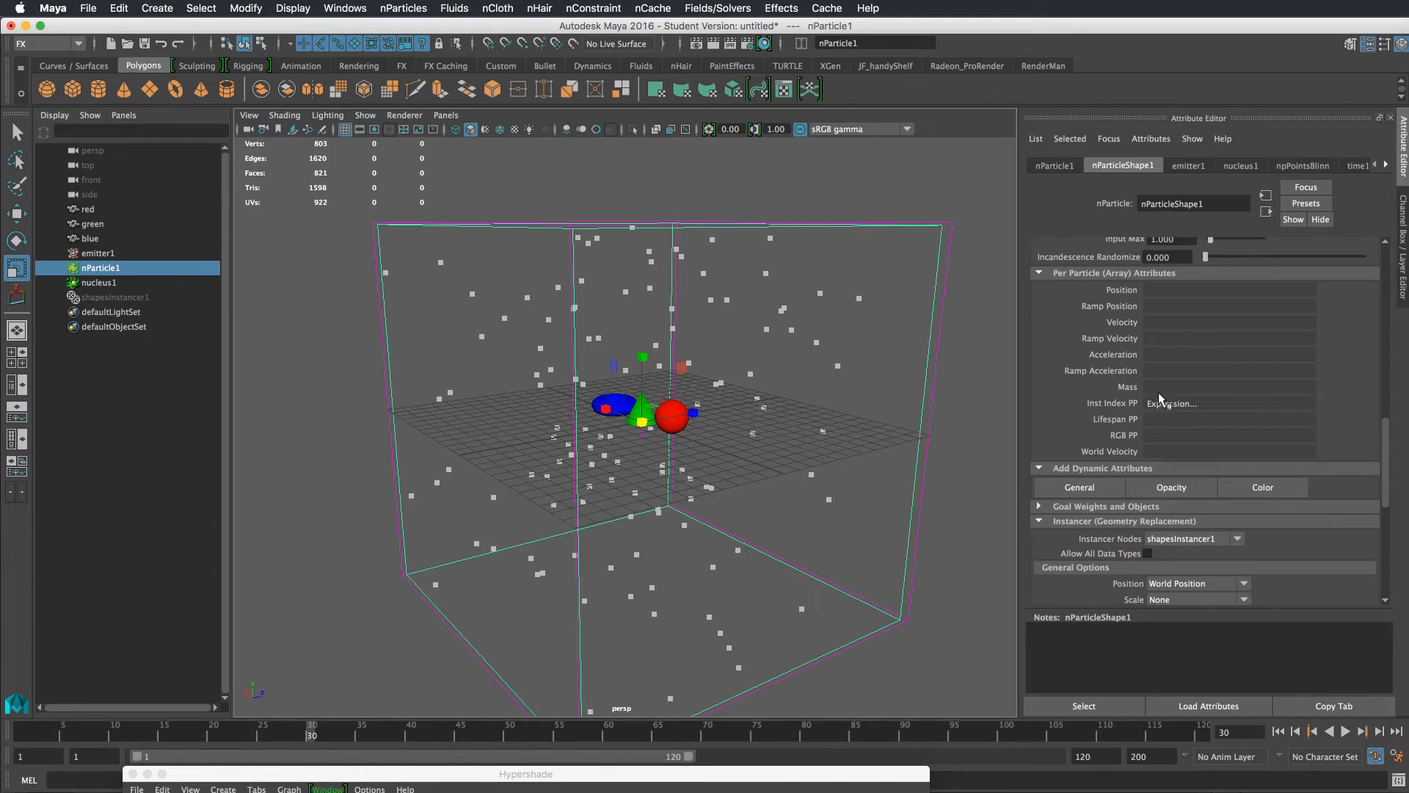
{"action": "right_click", "coordinate": [1153, 432]}
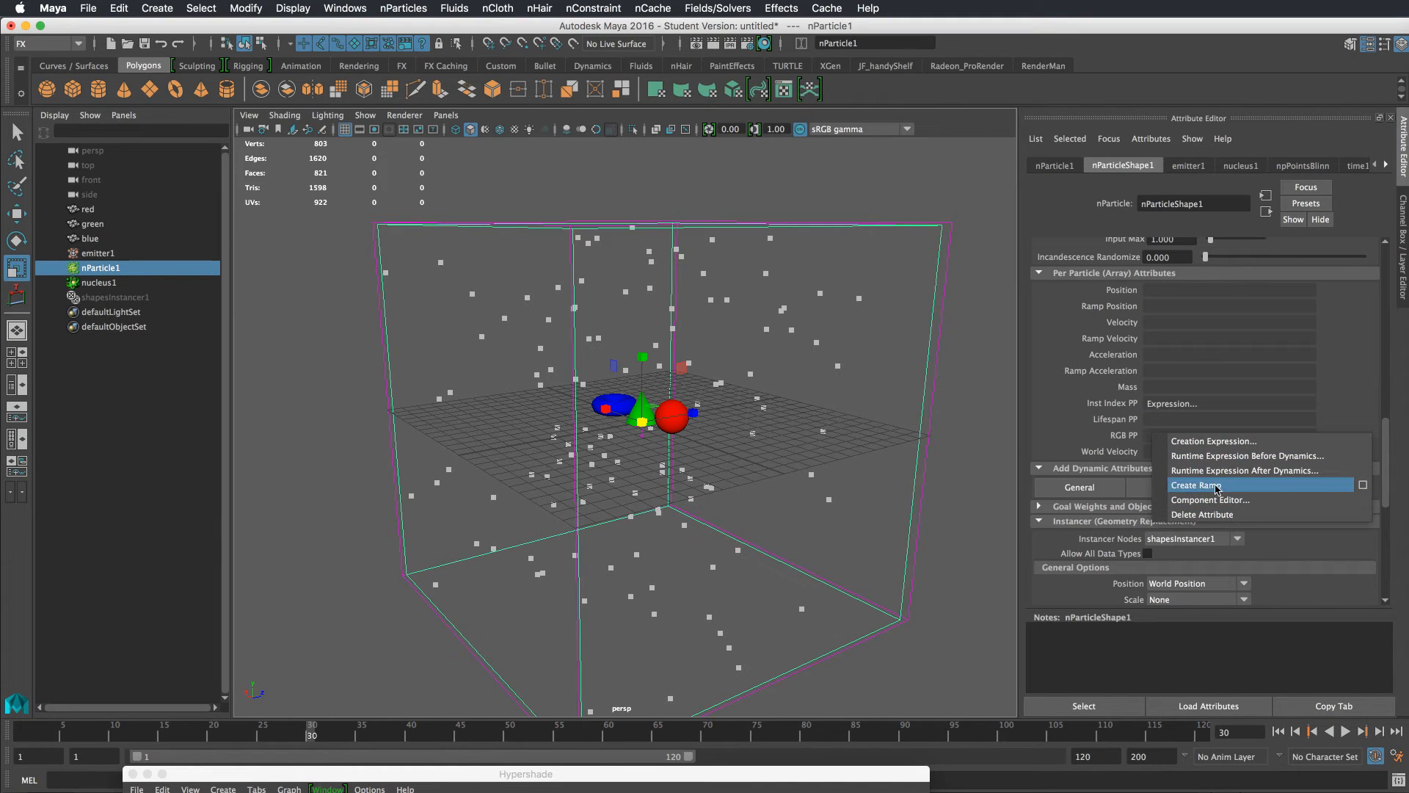
{"action": "left_click", "coordinate": [1362, 485]}
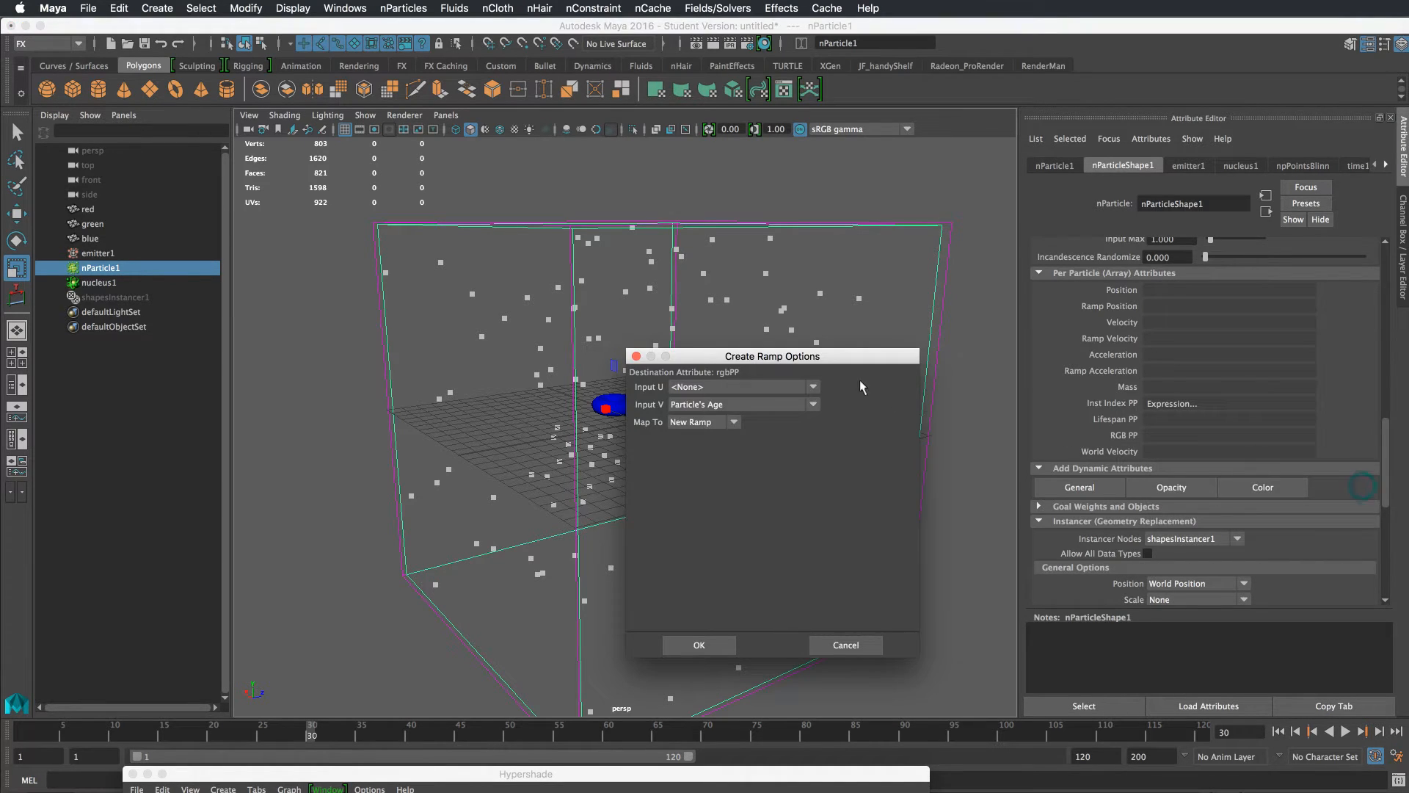
{"action": "left_click_drag", "start_coordinate": [835, 357], "coordinate": [873, 327]}
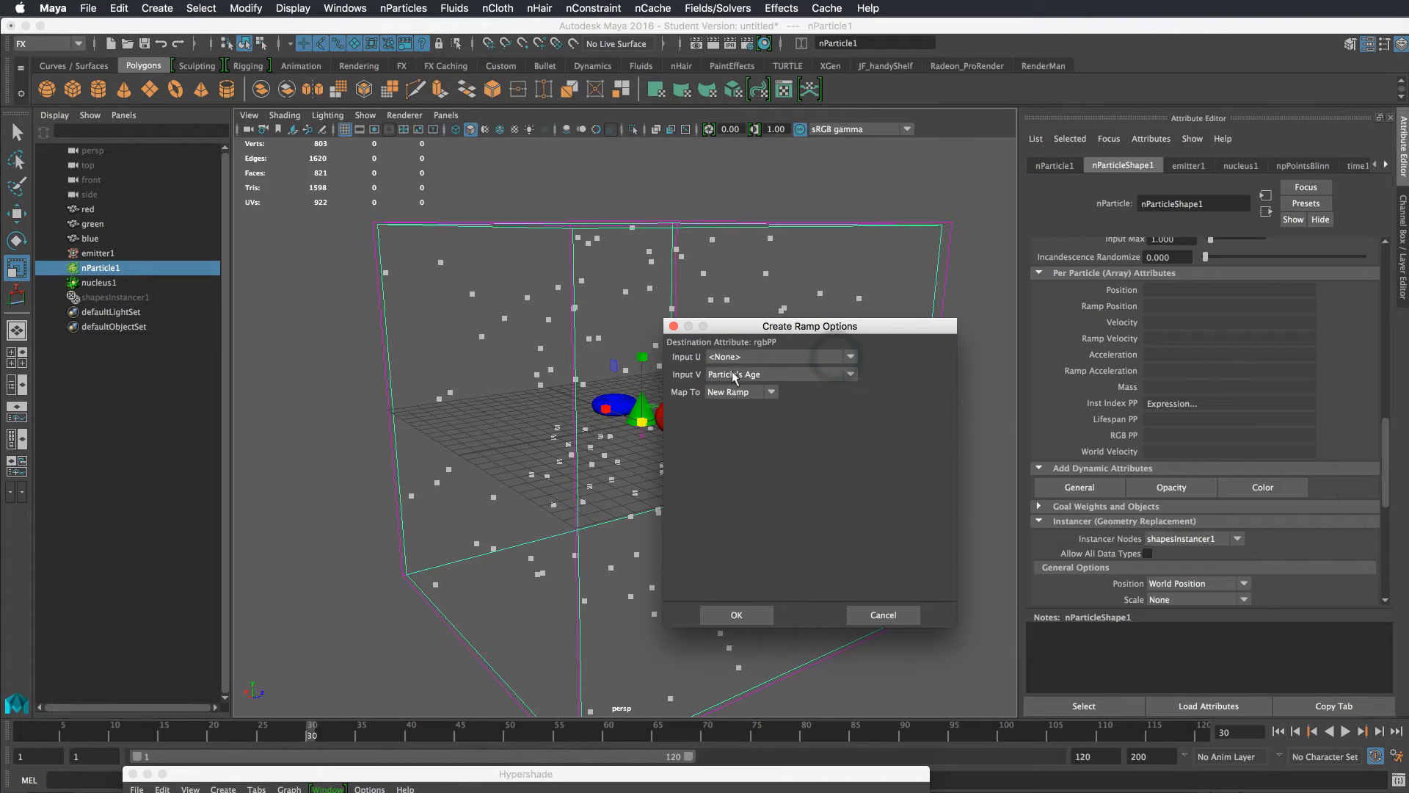
{"action": "left_click", "coordinate": [734, 375]}
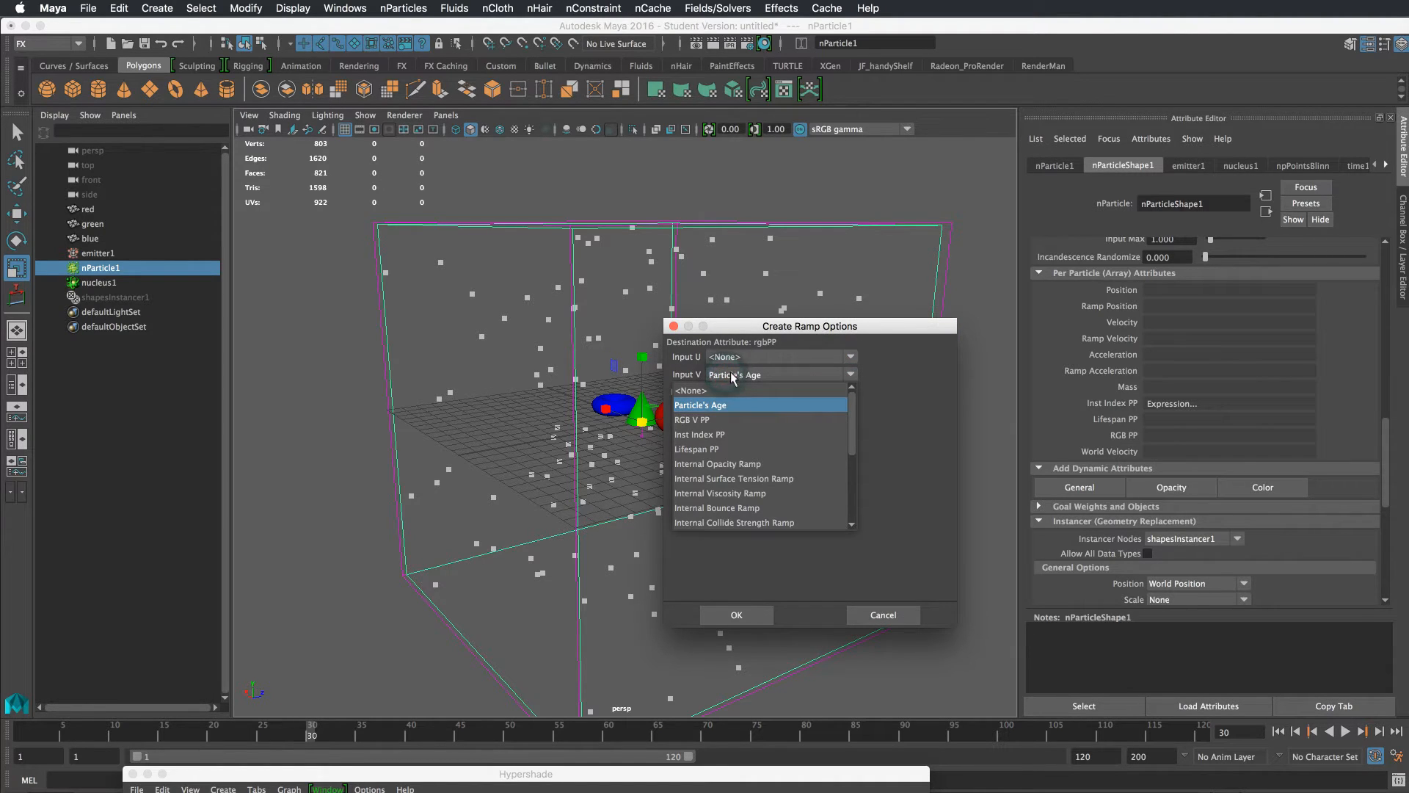
{"action": "left_click", "coordinate": [896, 372]}
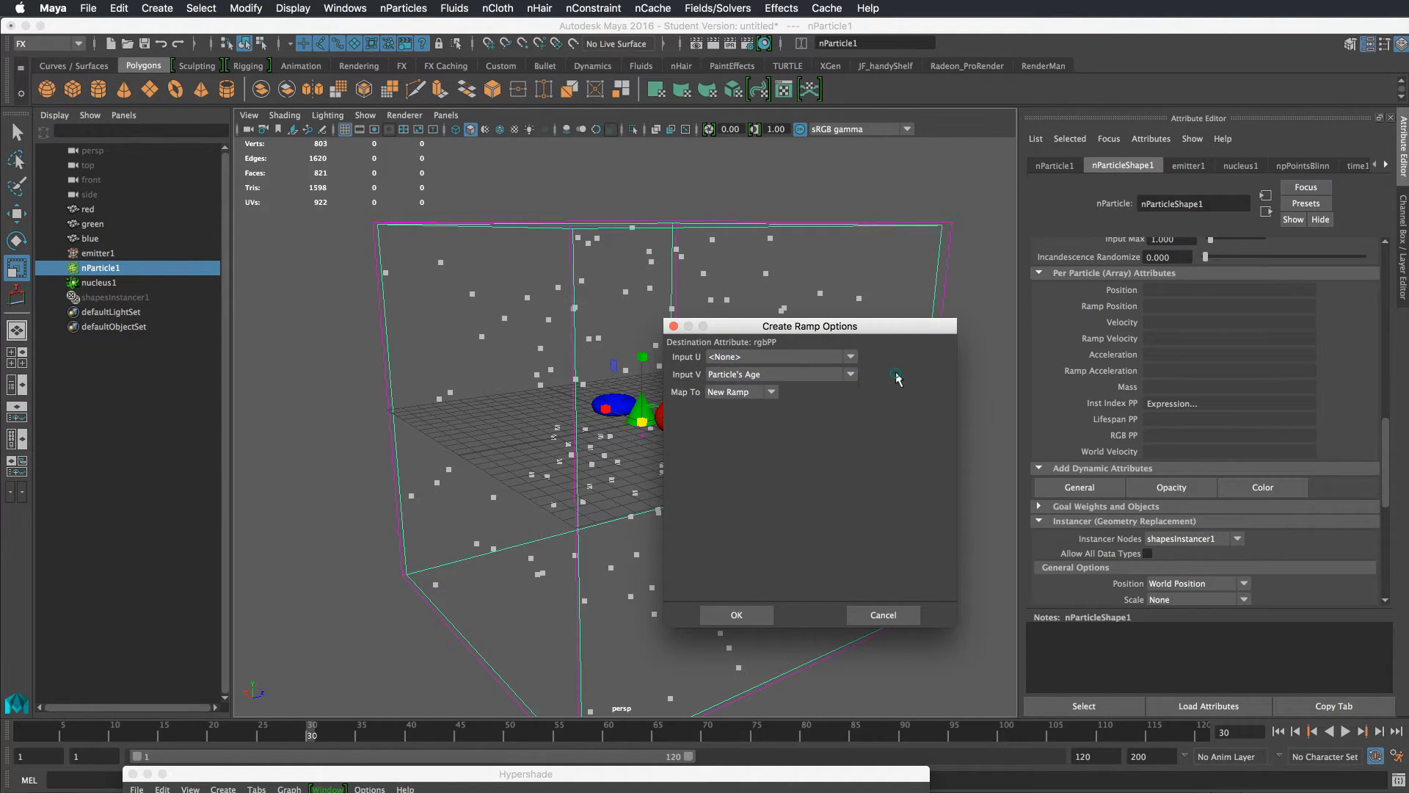
{"action": "left_click", "coordinate": [791, 373]}
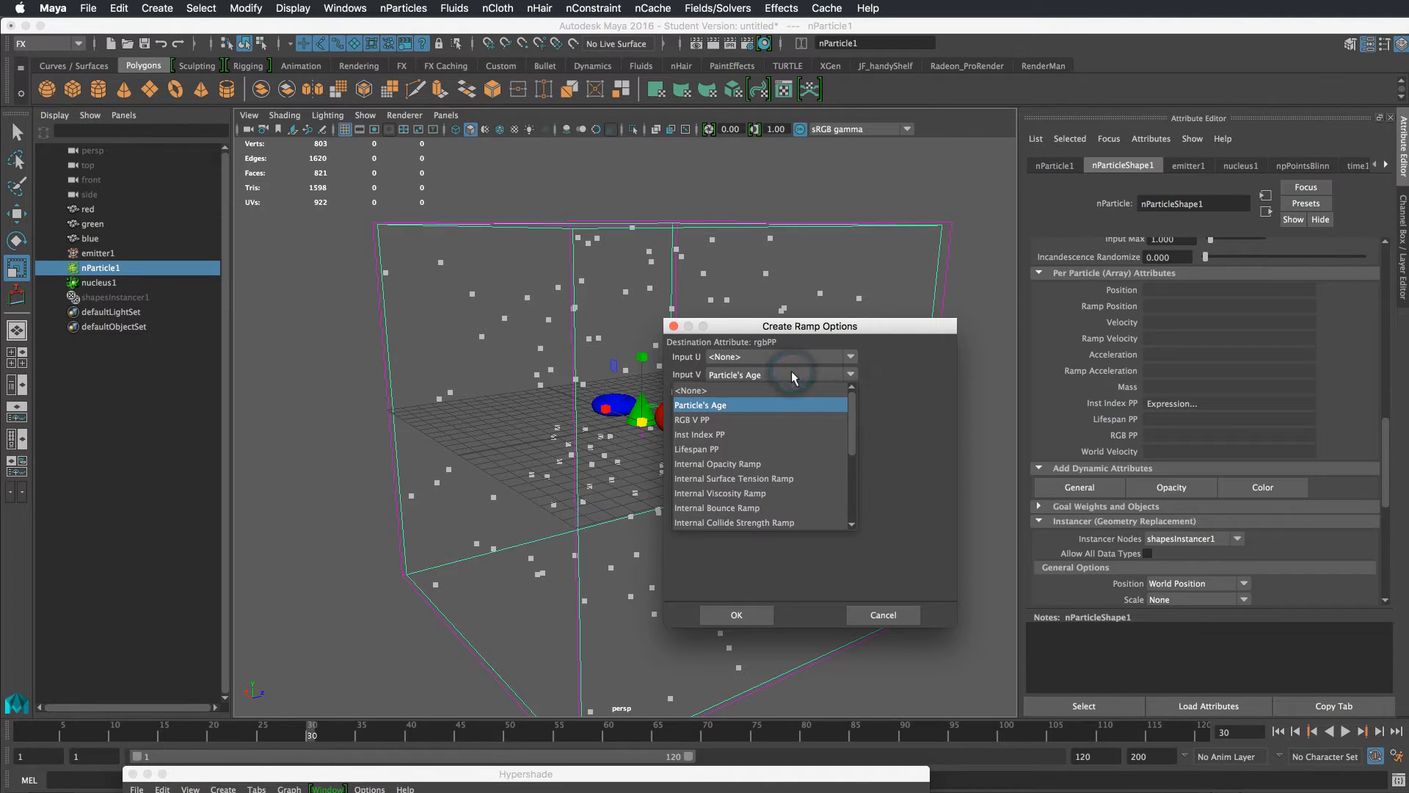
{"action": "mouse_move", "coordinate": [853, 408]}
{"action": "left_mouse_down"}
{"action": "mouse_move", "coordinate": [842, 502]}
{"action": "mouse_move", "coordinate": [847, 386]}
{"action": "left_mouse_up"}
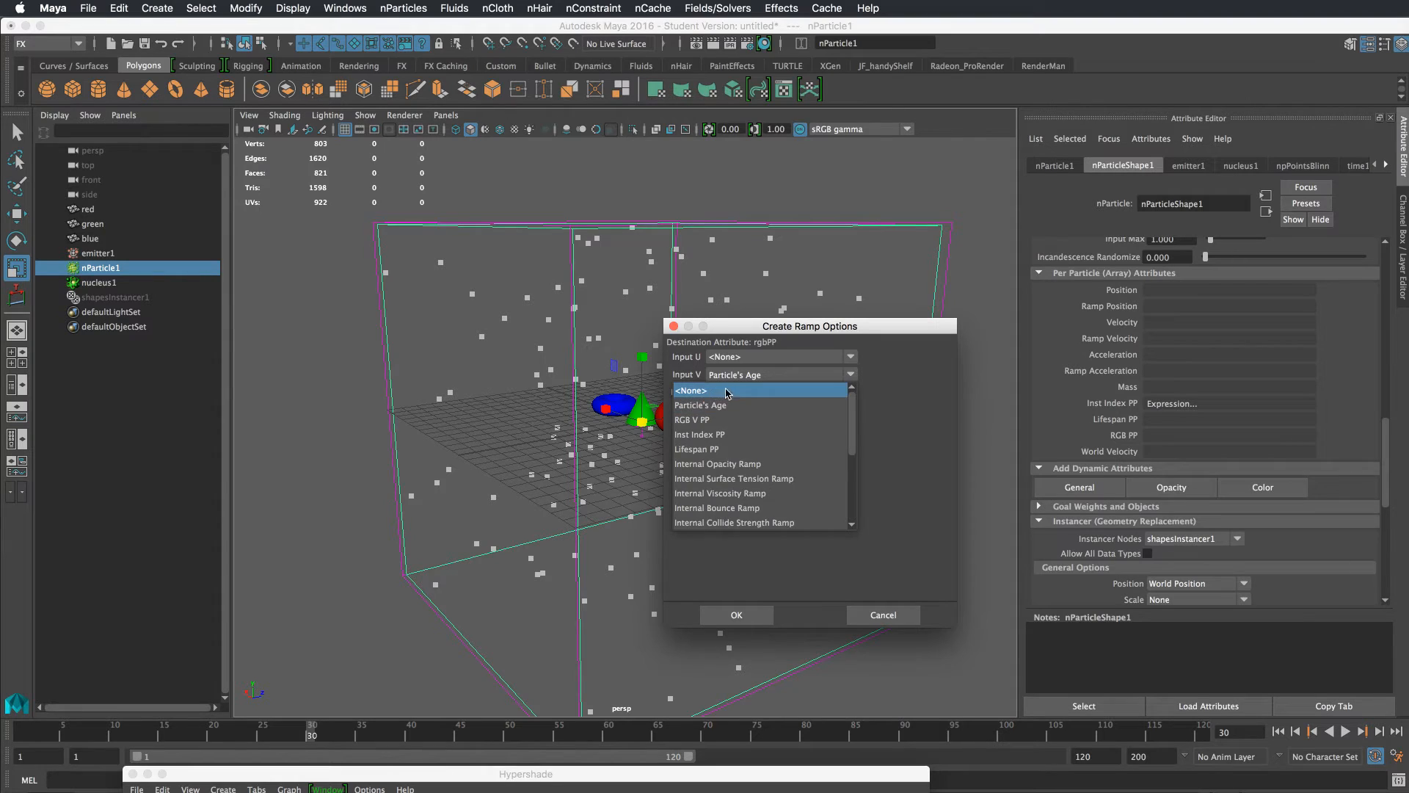
{"action": "left_click", "coordinate": [870, 388]}
{"action": "left_click", "coordinate": [888, 613]}
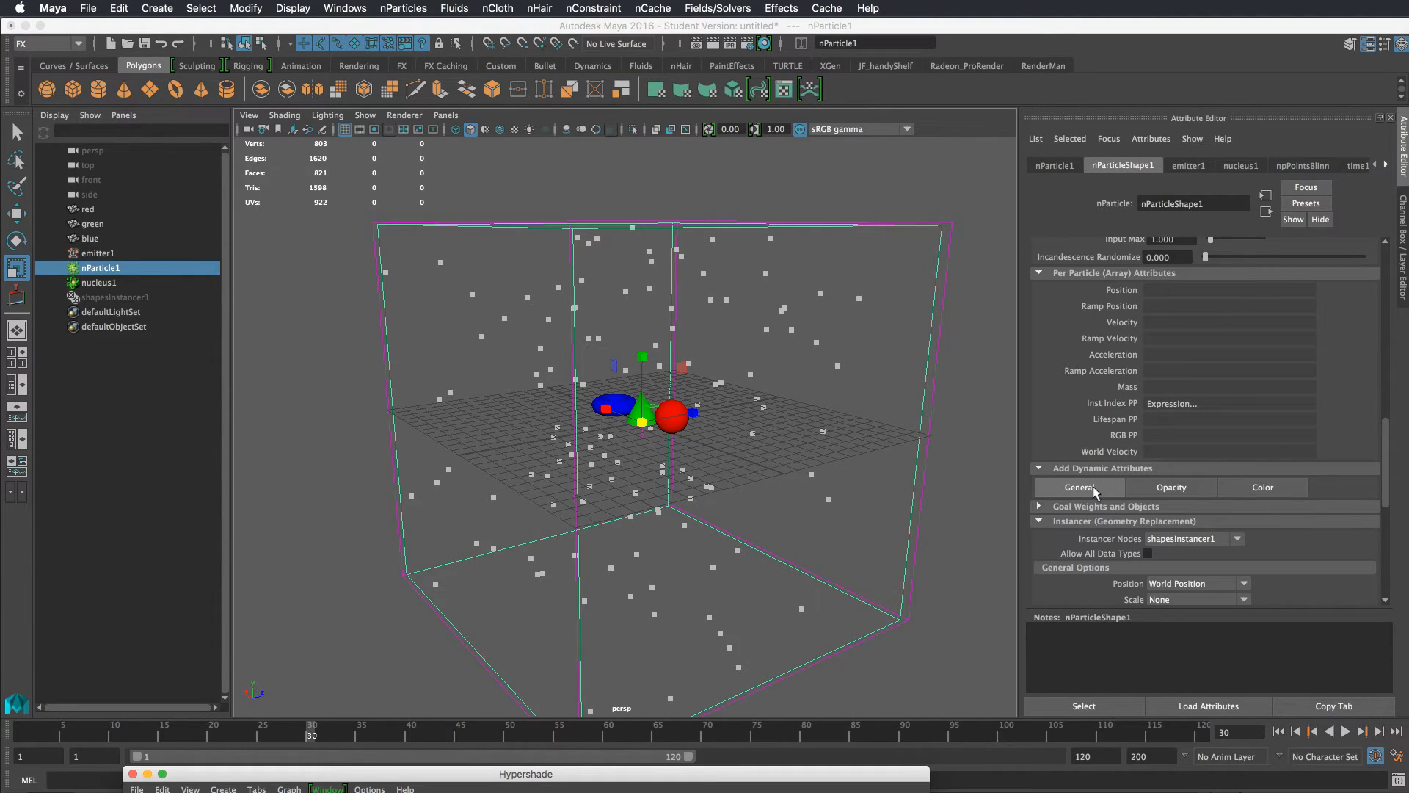
Add a per-particle (array) float attribute named randColorPP to the nParticle shape
{"action": "left_click", "coordinate": [1093, 486]}
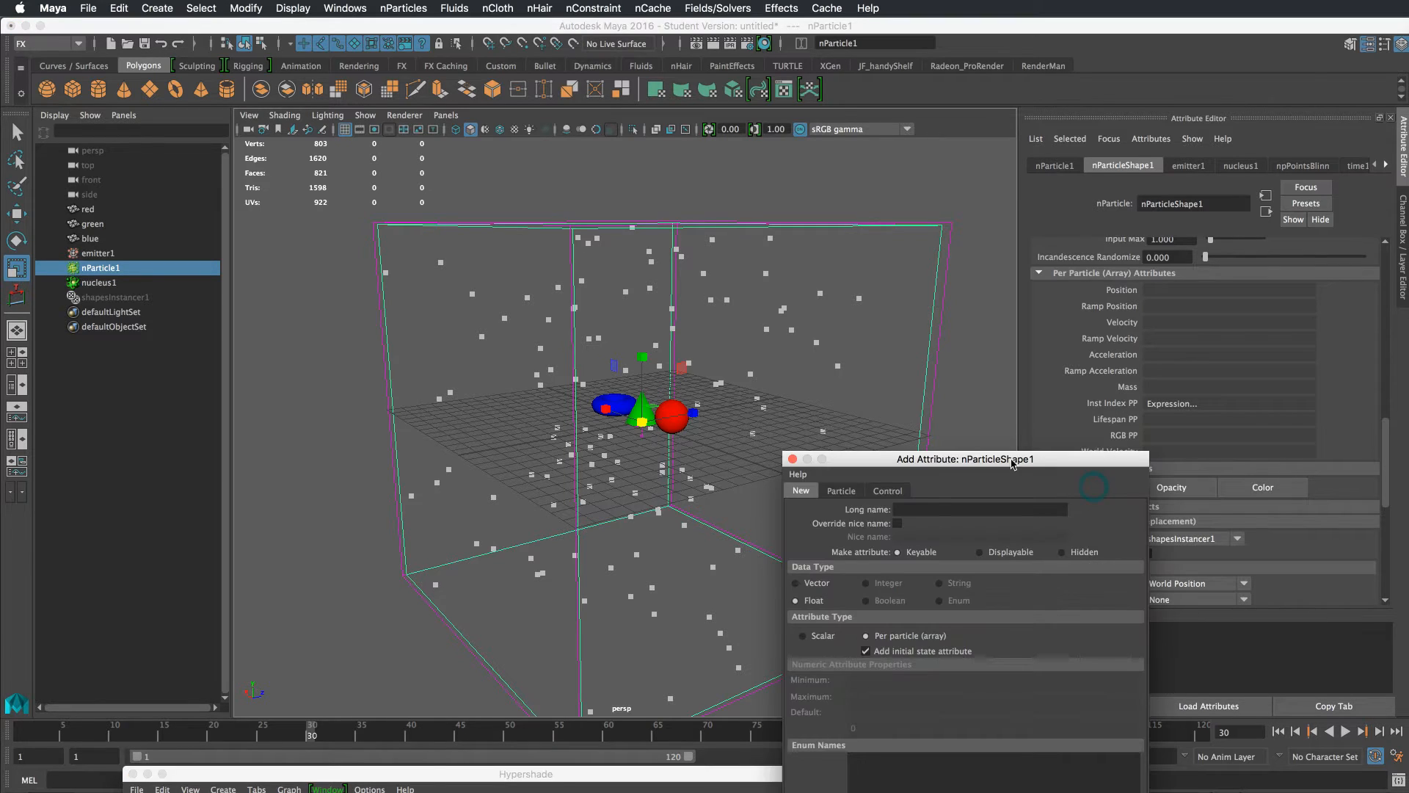
{"action": "left_click_drag", "start_coordinate": [1011, 462], "coordinate": [902, 246]}
{"action": "left_click", "coordinate": [866, 295]}
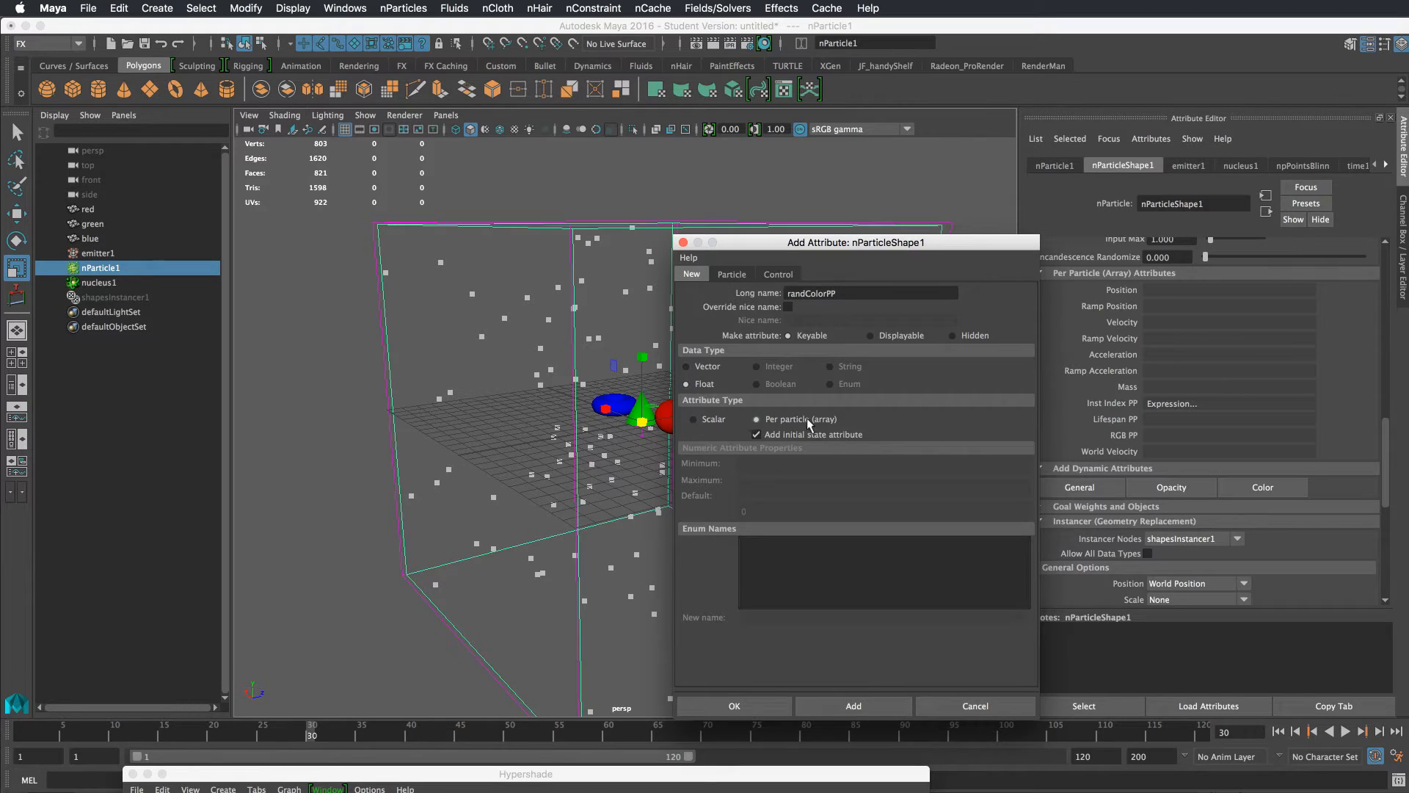
{"action": "left_click", "coordinate": [760, 708]}
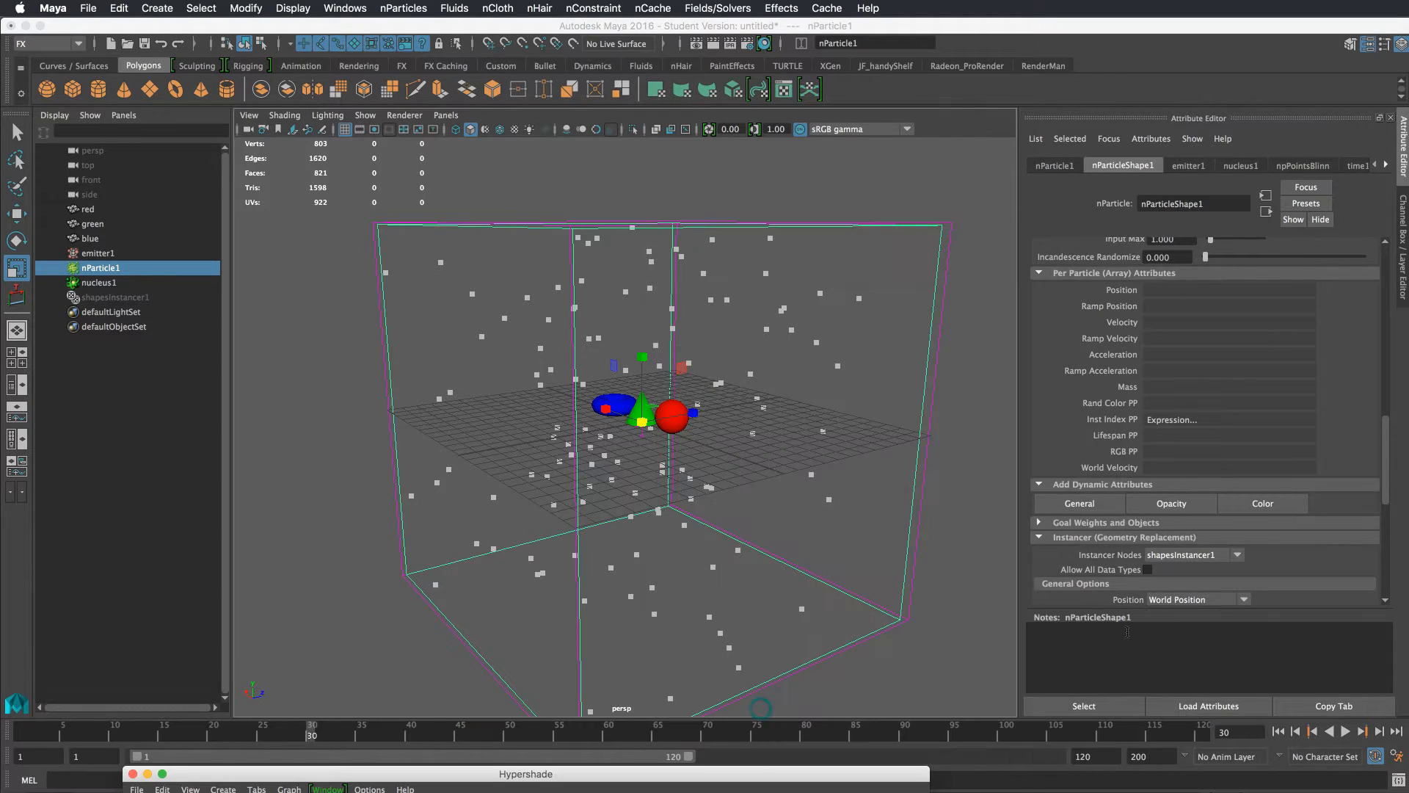
Write a creation expression for Rand Color PP adding randColorPP = rand(0,1); above the existing instIndexPP code
{"action": "right_click", "coordinate": [1161, 403]}
{"action": "left_click", "coordinate": [1180, 411]}
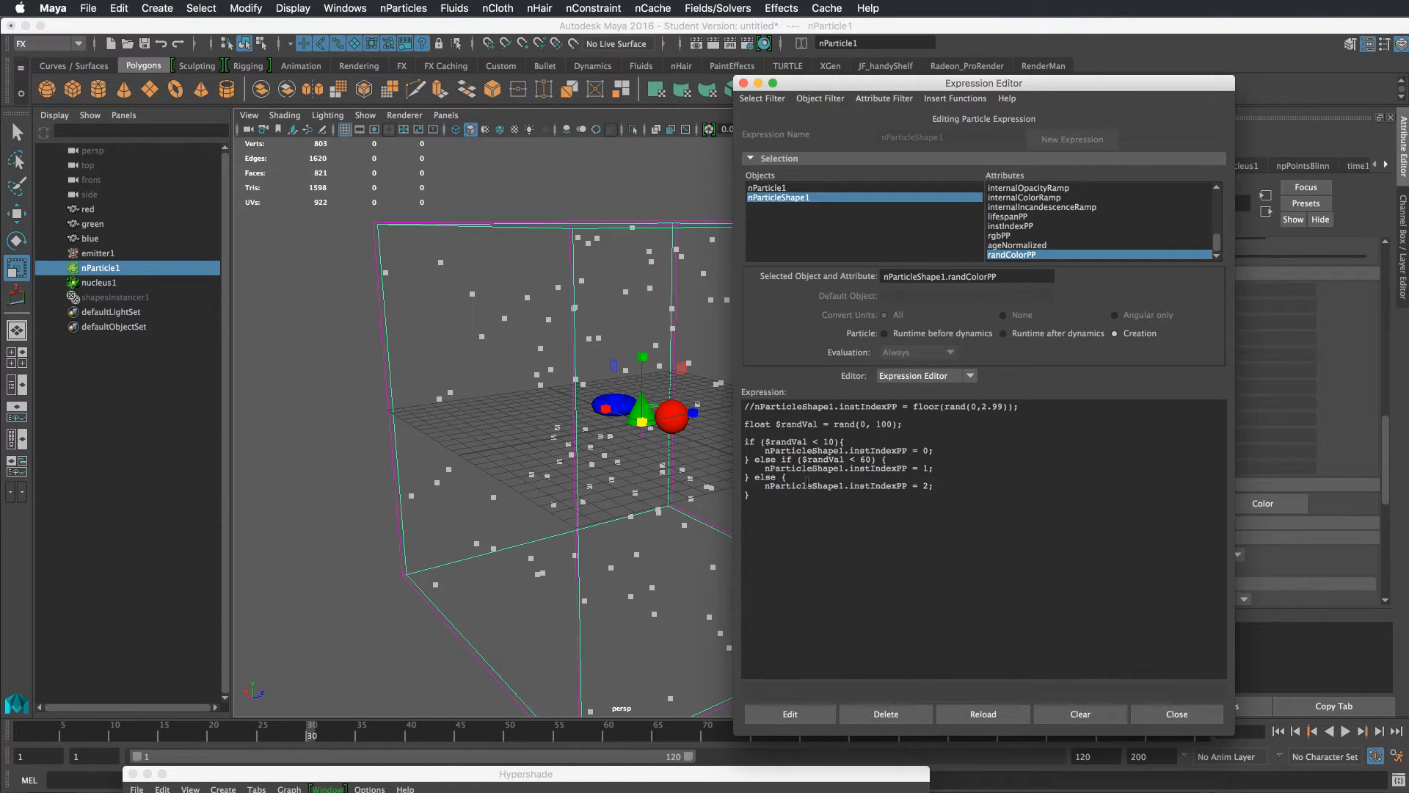
{"action": "left_click", "coordinate": [745, 408]}
{"action": "key", "text": "Return"}
{"action": "key", "text": "Return"}
{"action": "key", "text": "Return"}
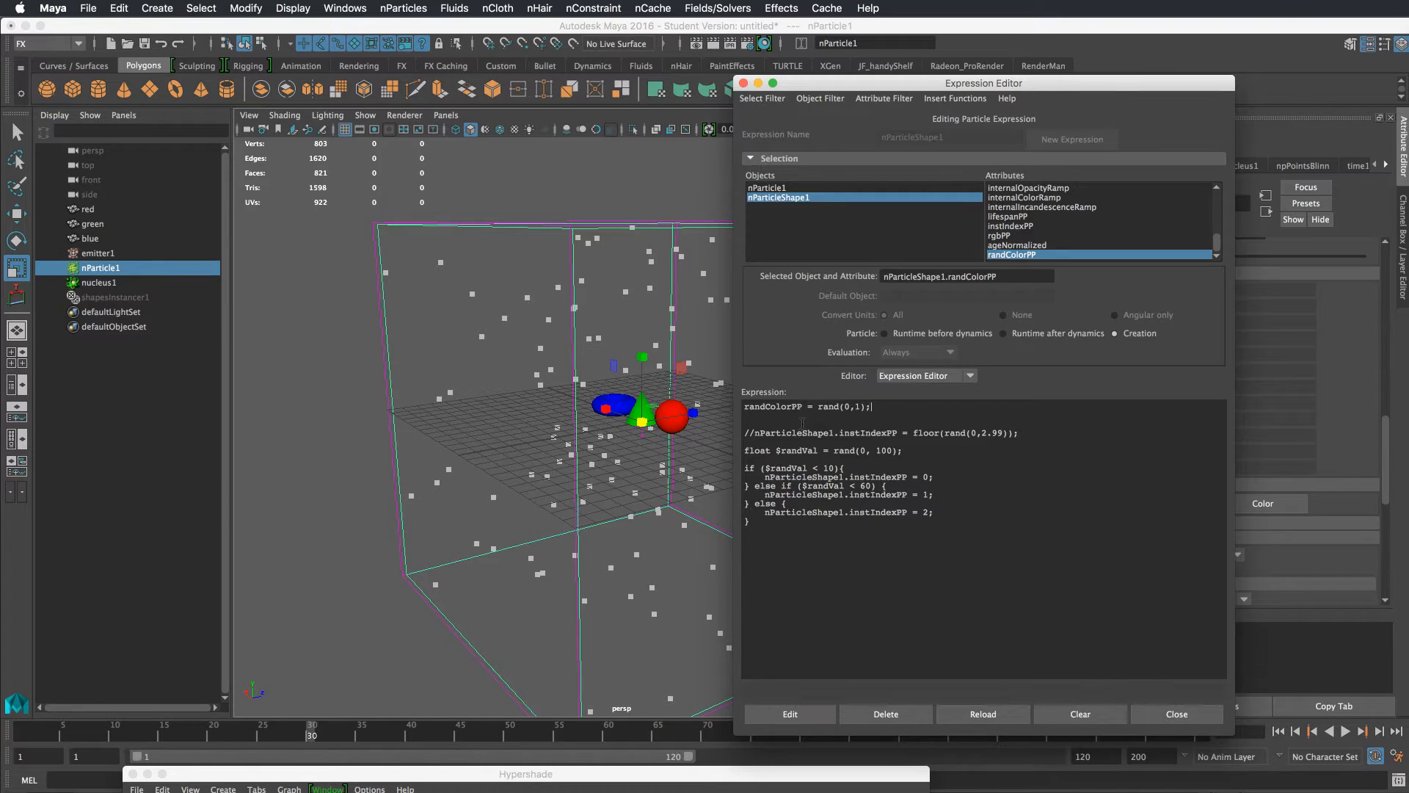
{"action": "double_click", "coordinate": [797, 409]}
{"action": "left_click", "coordinate": [763, 407]}
{"action": "left_click", "coordinate": [1197, 711]}
Replay the simulation and create a new ramp for RGB PP with Rand Color PP as Input V
{"action": "left_click", "coordinate": [1278, 731]}
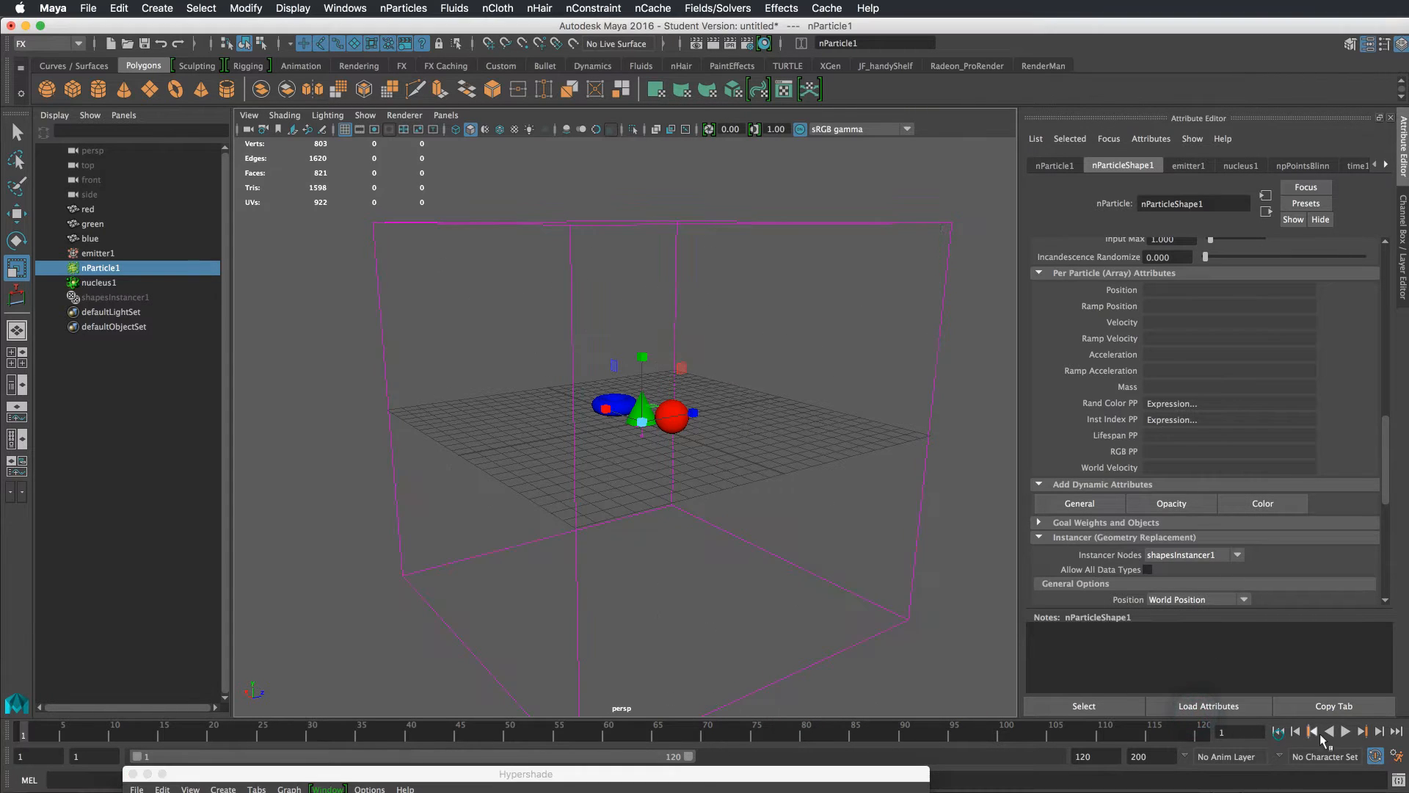
{"action": "left_click", "coordinate": [1345, 731]}
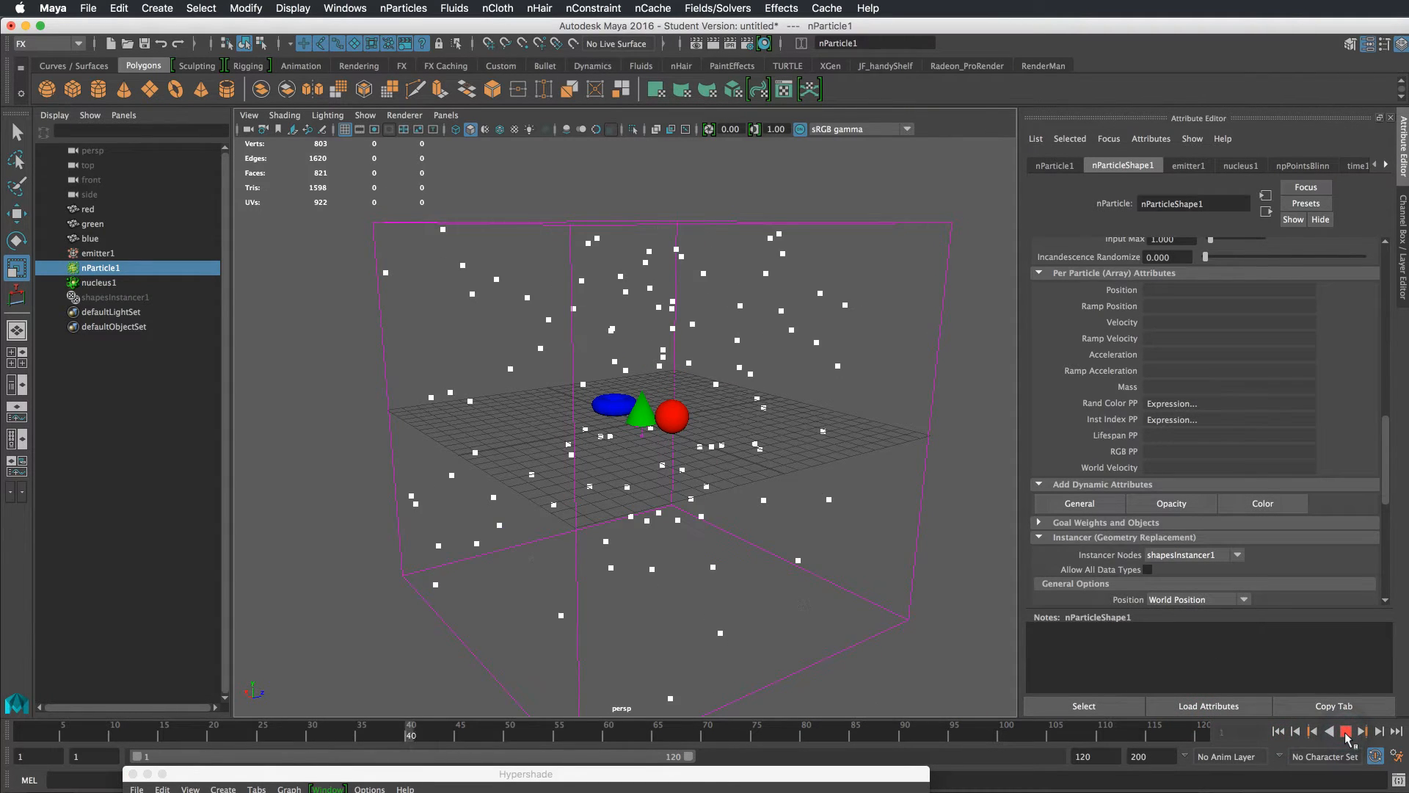
{"action": "left_click", "coordinate": [1345, 731]}
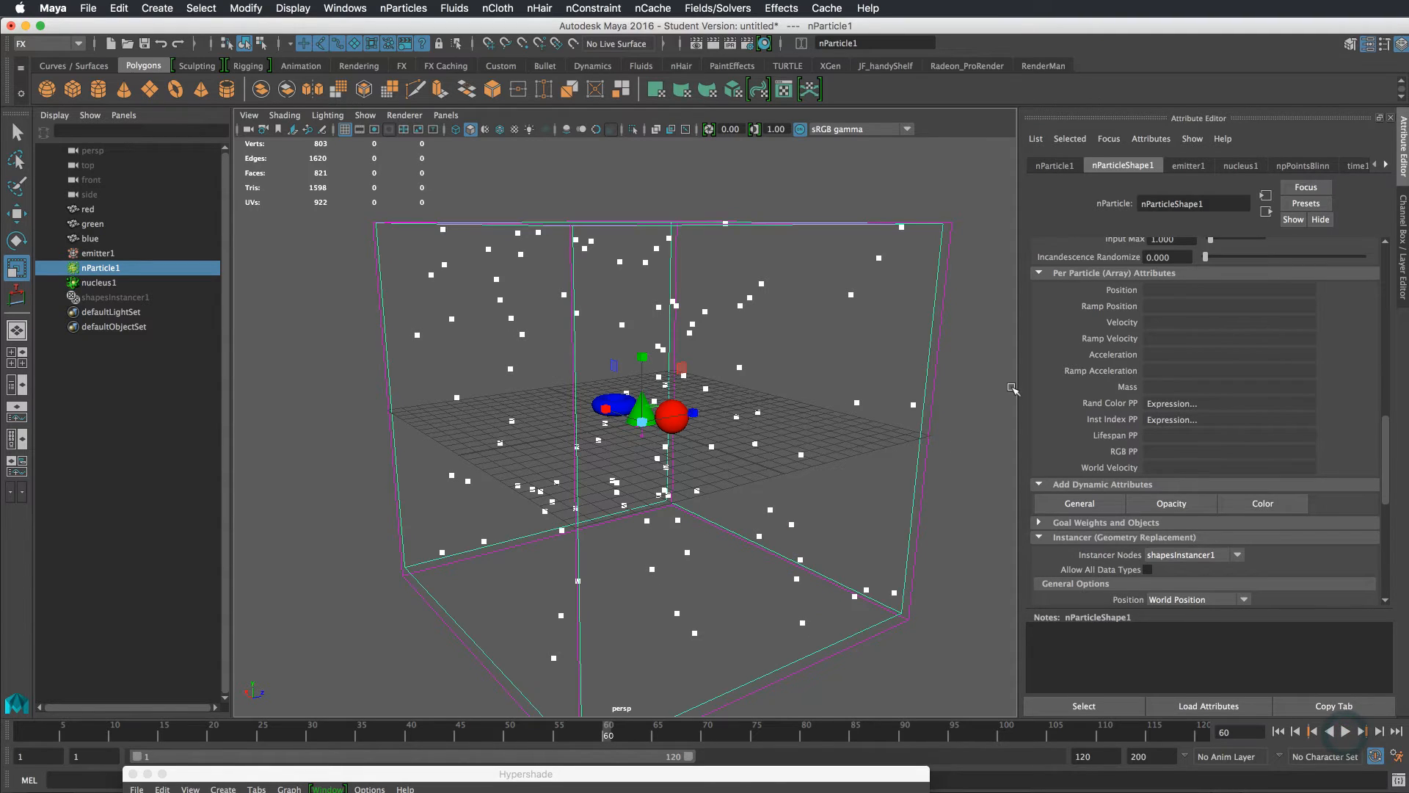
{"action": "right_click", "coordinate": [1154, 454]}
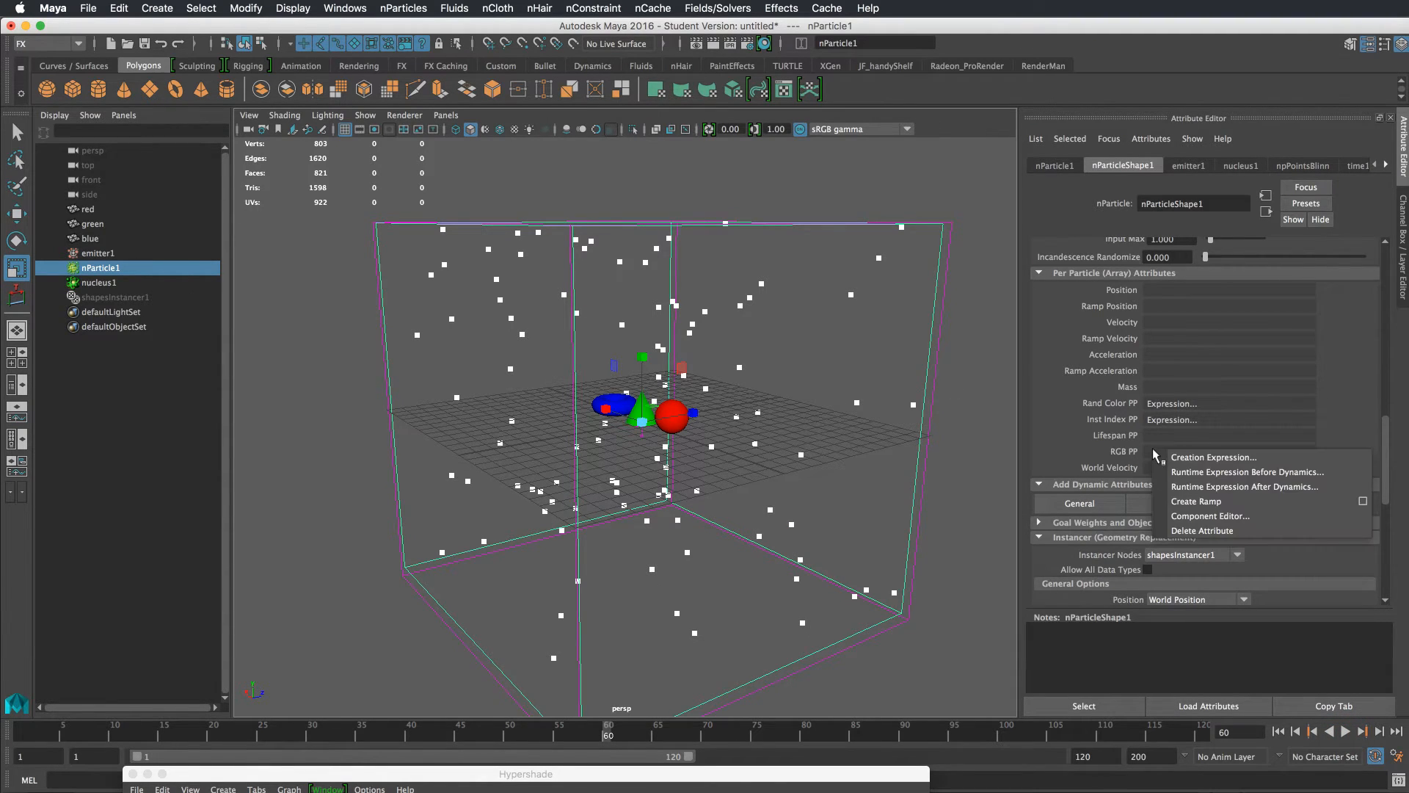
{"action": "left_click", "coordinate": [1363, 505]}
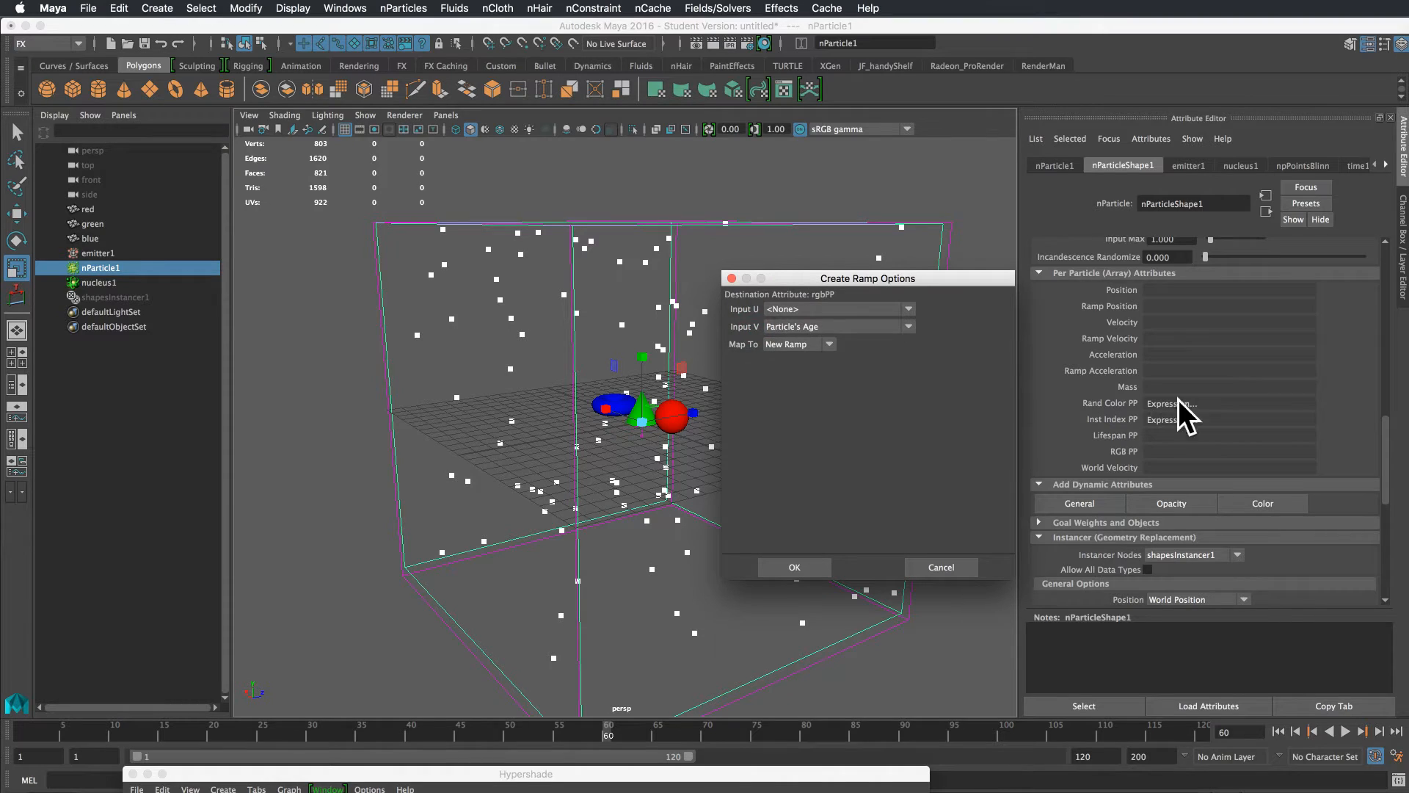
{"action": "left_click", "coordinate": [822, 329]}
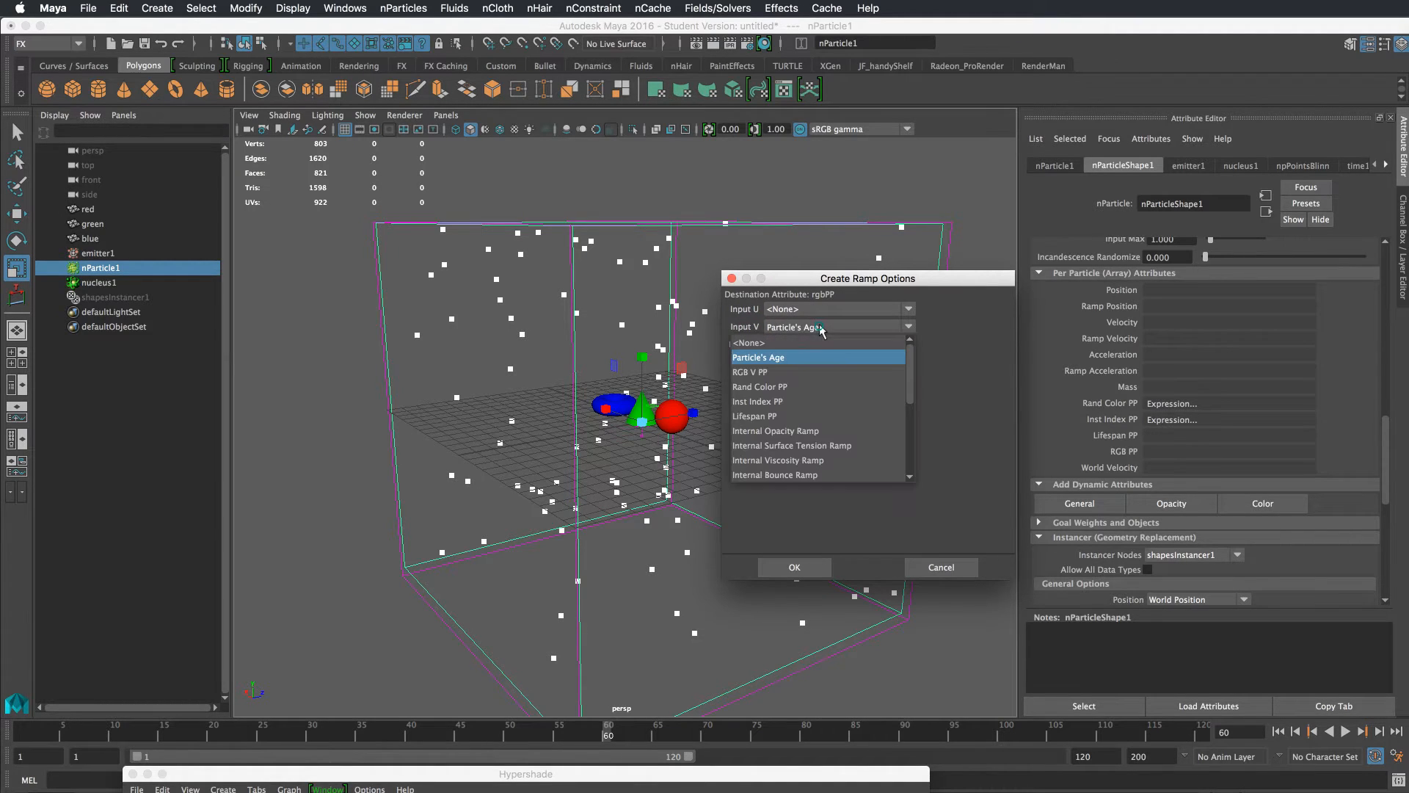
{"action": "left_click", "coordinate": [782, 387]}
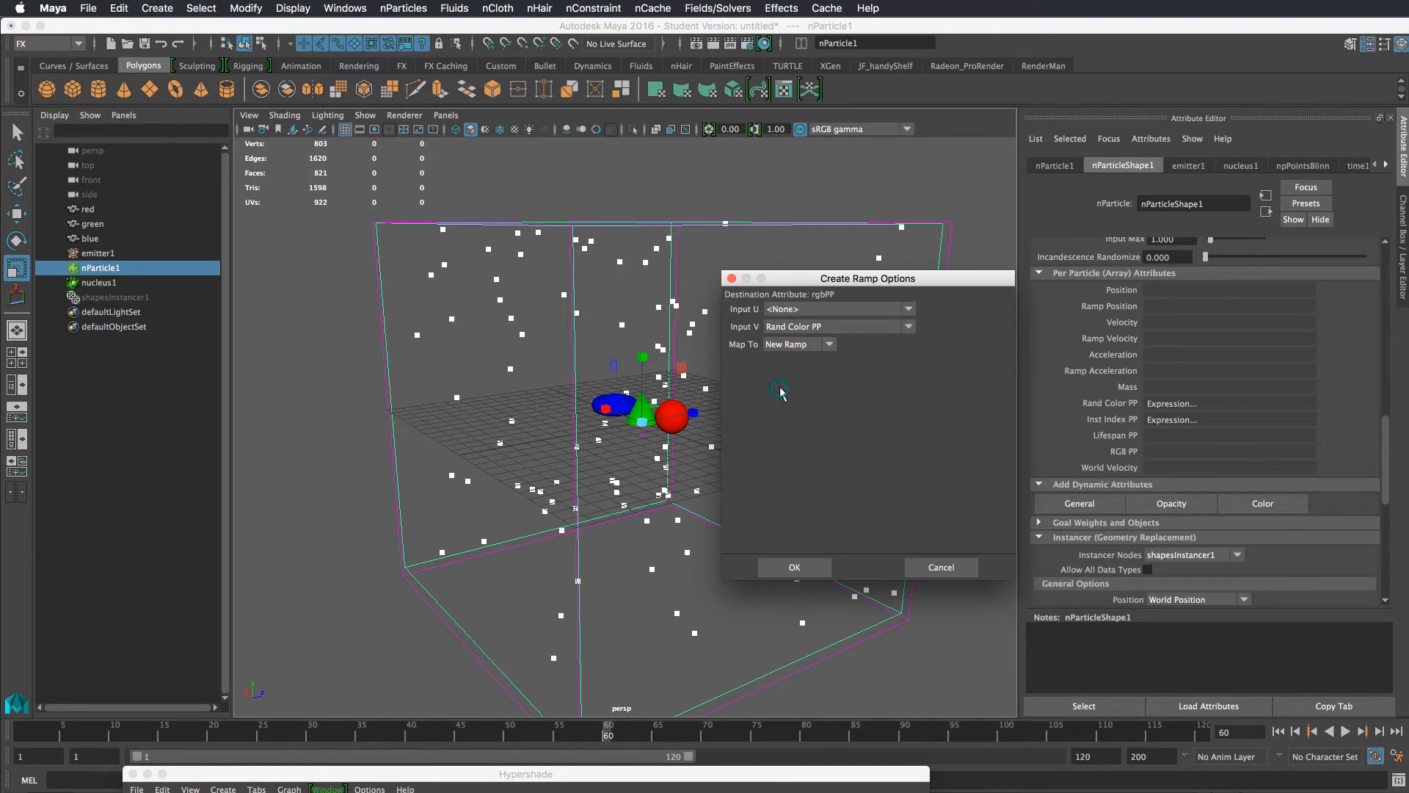
{"action": "left_click", "coordinate": [796, 566]}
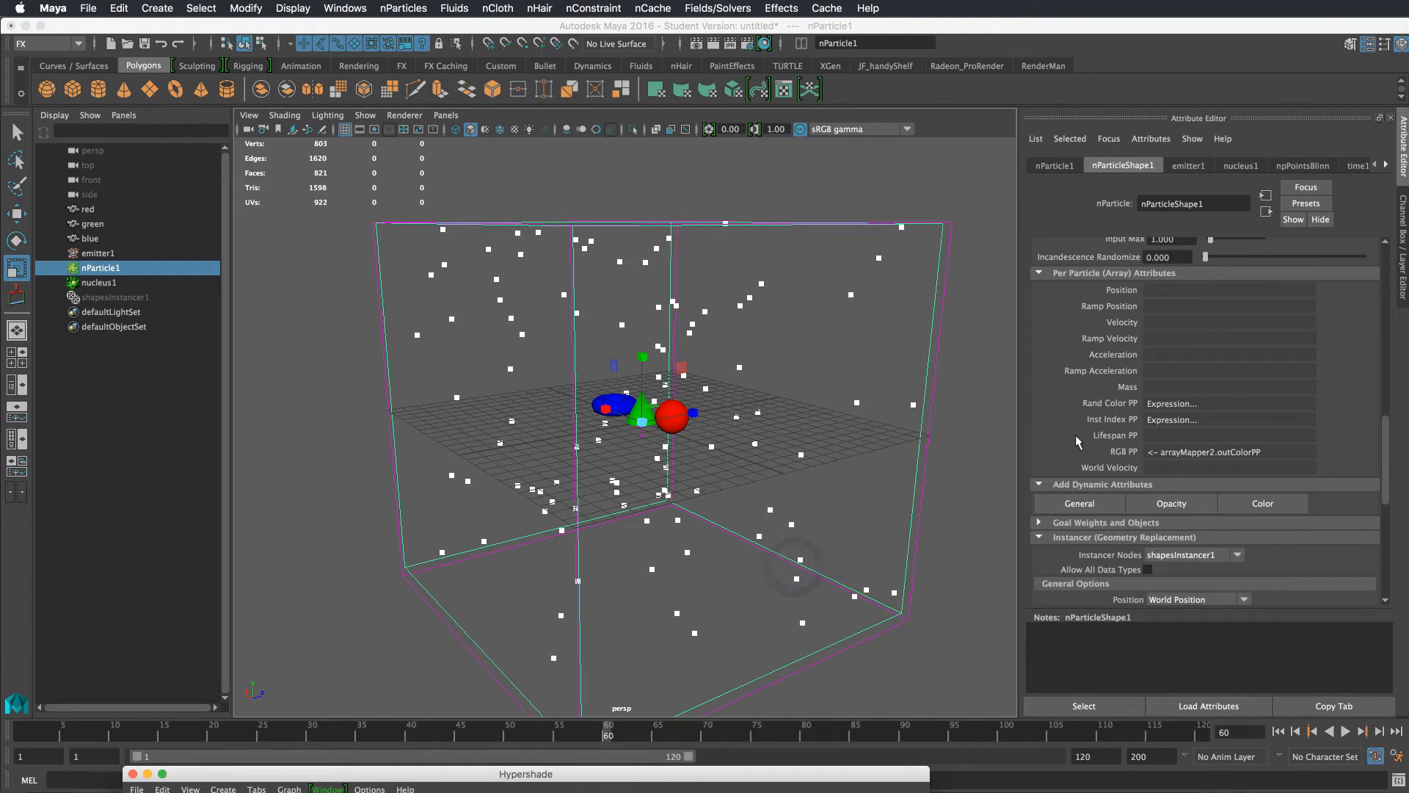
Replay the simulation to check the particle colors
{"action": "left_click", "coordinate": [1314, 733]}
{"action": "left_click", "coordinate": [1346, 731]}
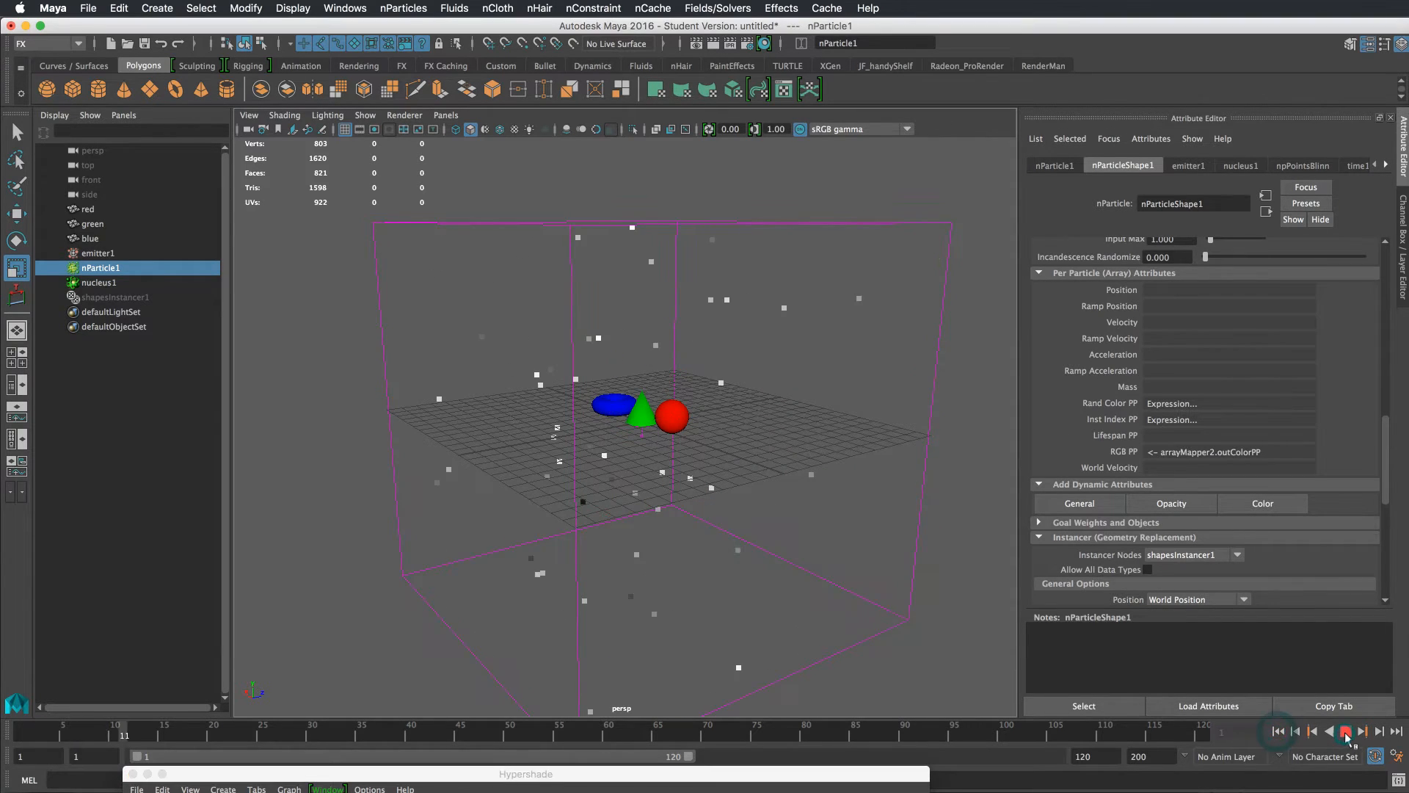
{"action": "left_click", "coordinate": [1346, 732]}
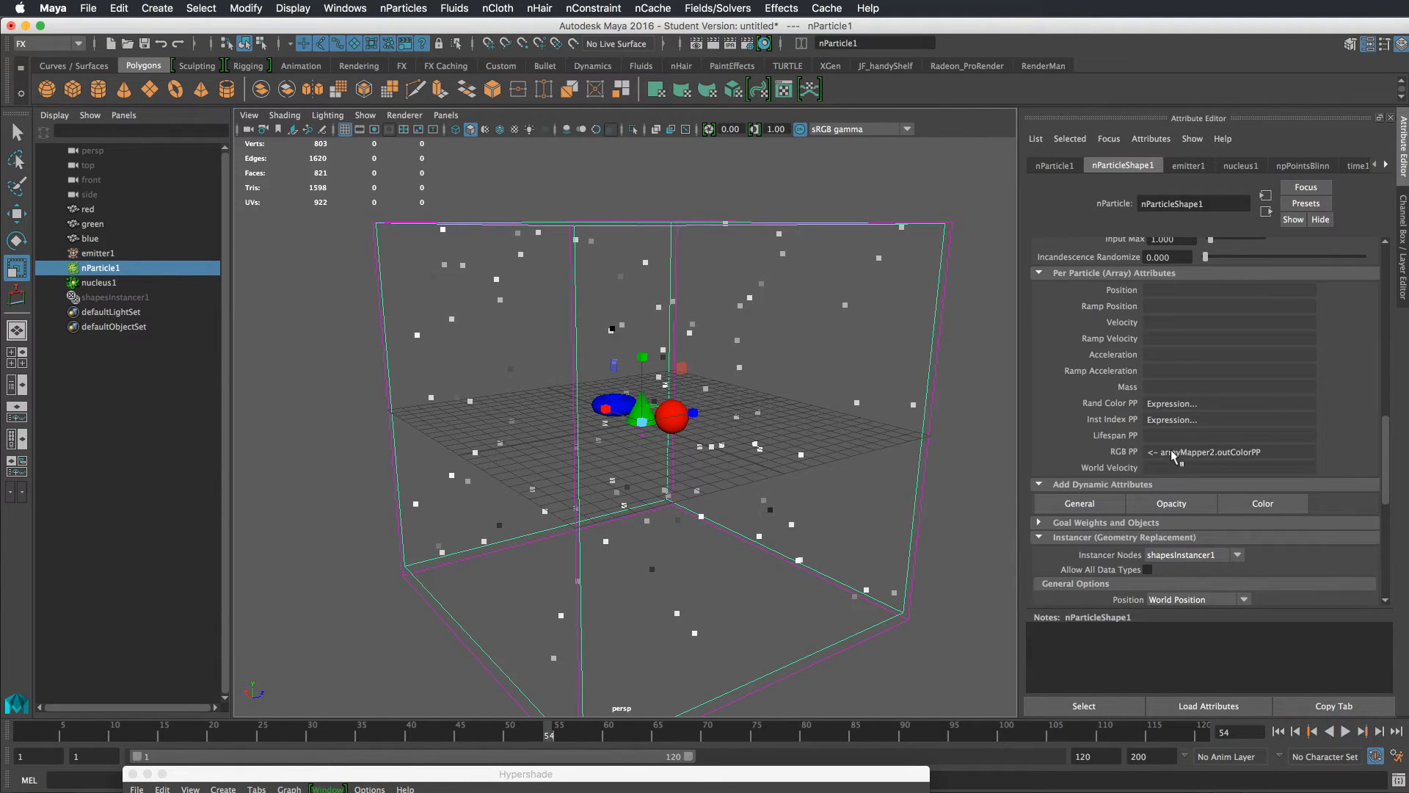
Open the RGB PP array mapper's ramp for editing and add a third color entry in its middle
{"action": "right_click", "coordinate": [1167, 455]}
{"action": "mouse_move", "coordinate": [1248, 459]}
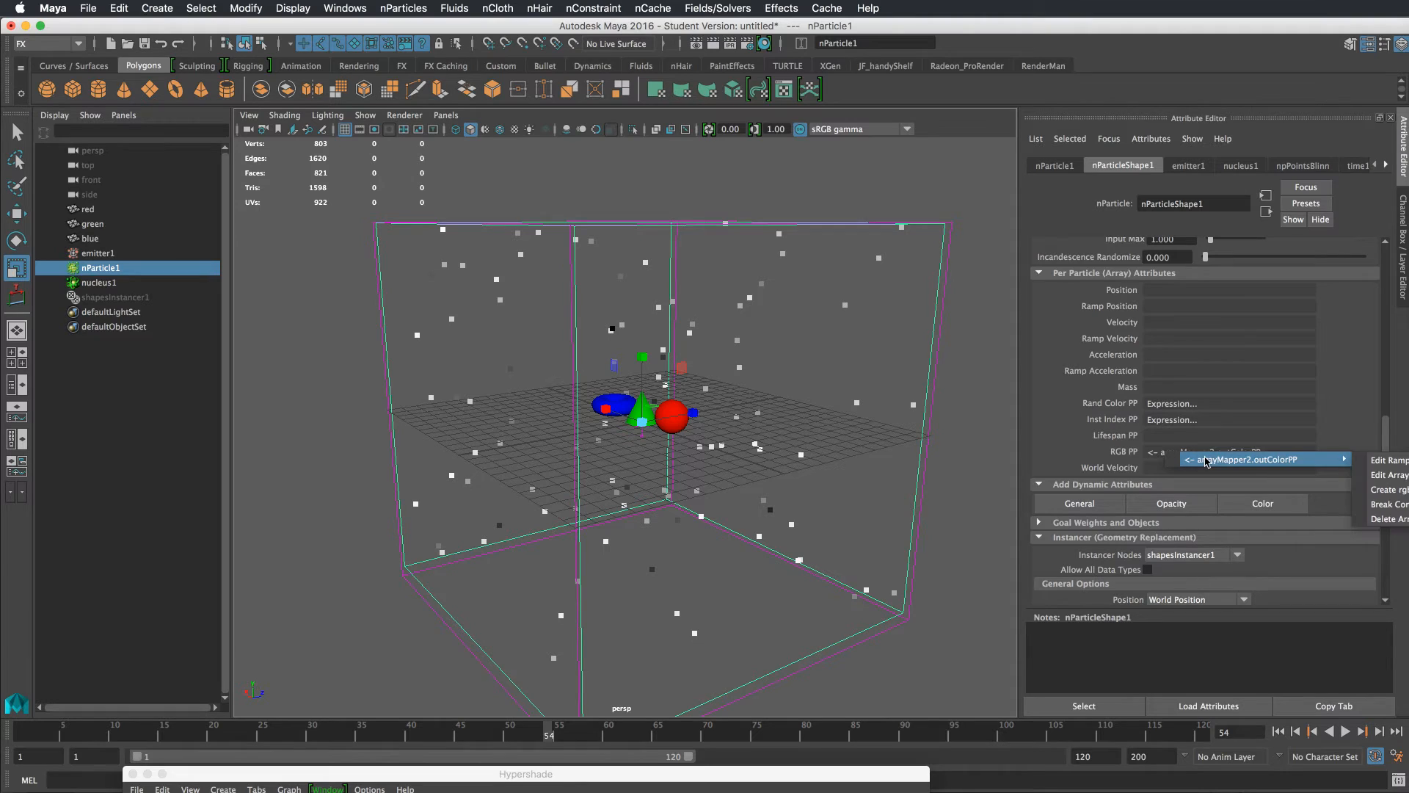
{"action": "left_click", "coordinate": [1384, 462]}
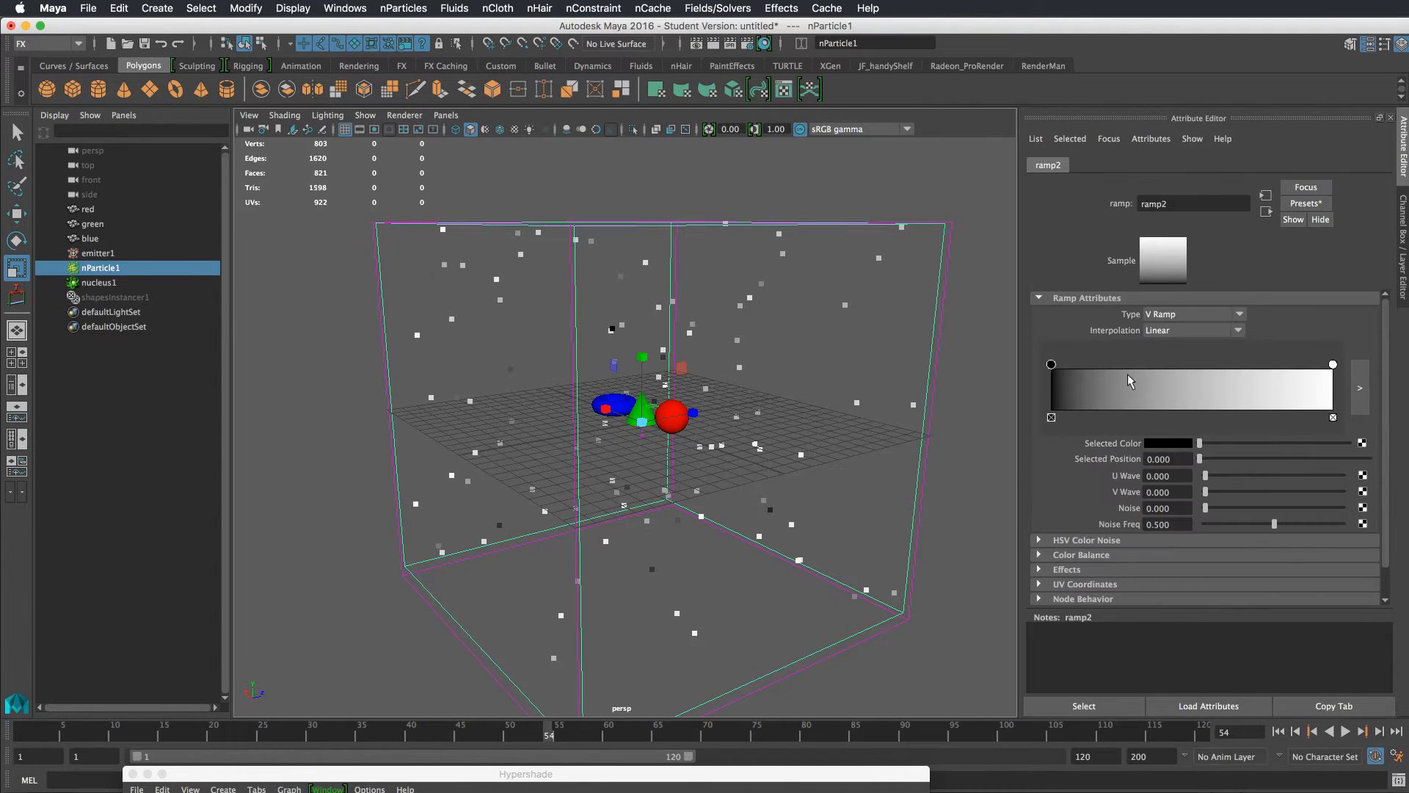
{"action": "left_click_drag", "start_coordinate": [1051, 364], "coordinate": [1189, 366]}
{"action": "left_click", "coordinate": [1186, 368]}
{"action": "left_click_drag", "start_coordinate": [1084, 384], "coordinate": [1019, 384]}
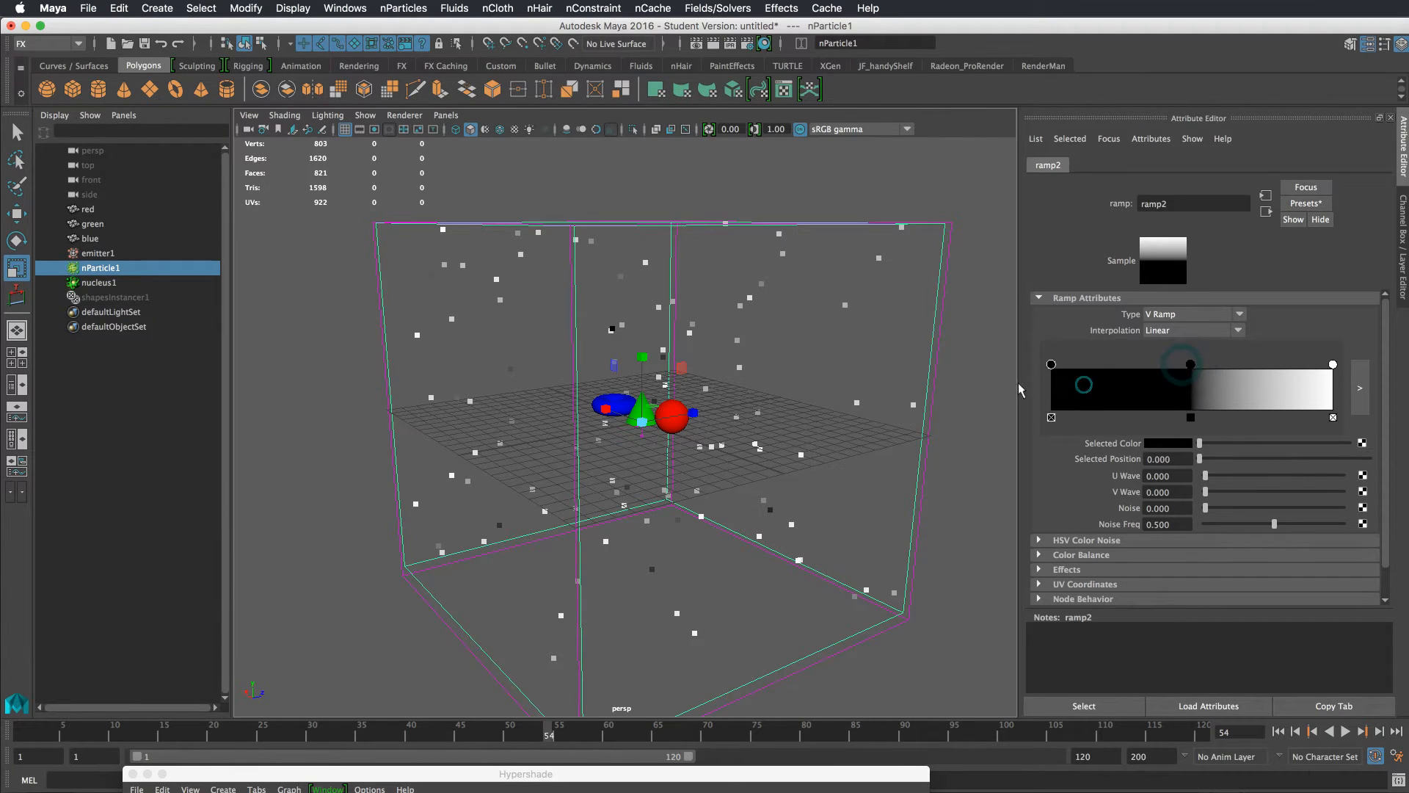
Set the first ramp entry's color to red and the middle entry's color to green
{"action": "left_click", "coordinate": [1172, 444]}
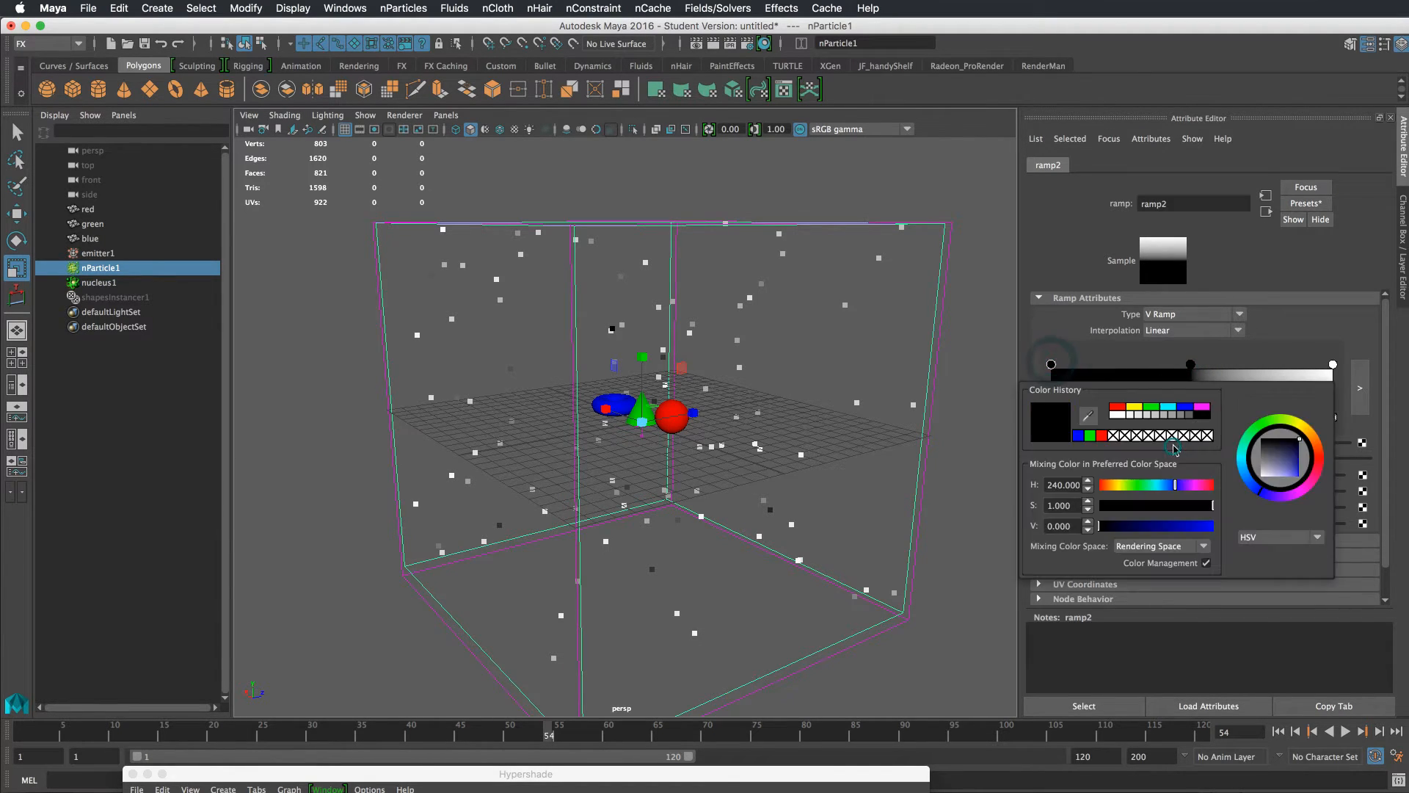
{"action": "left_click", "coordinate": [1116, 406]}
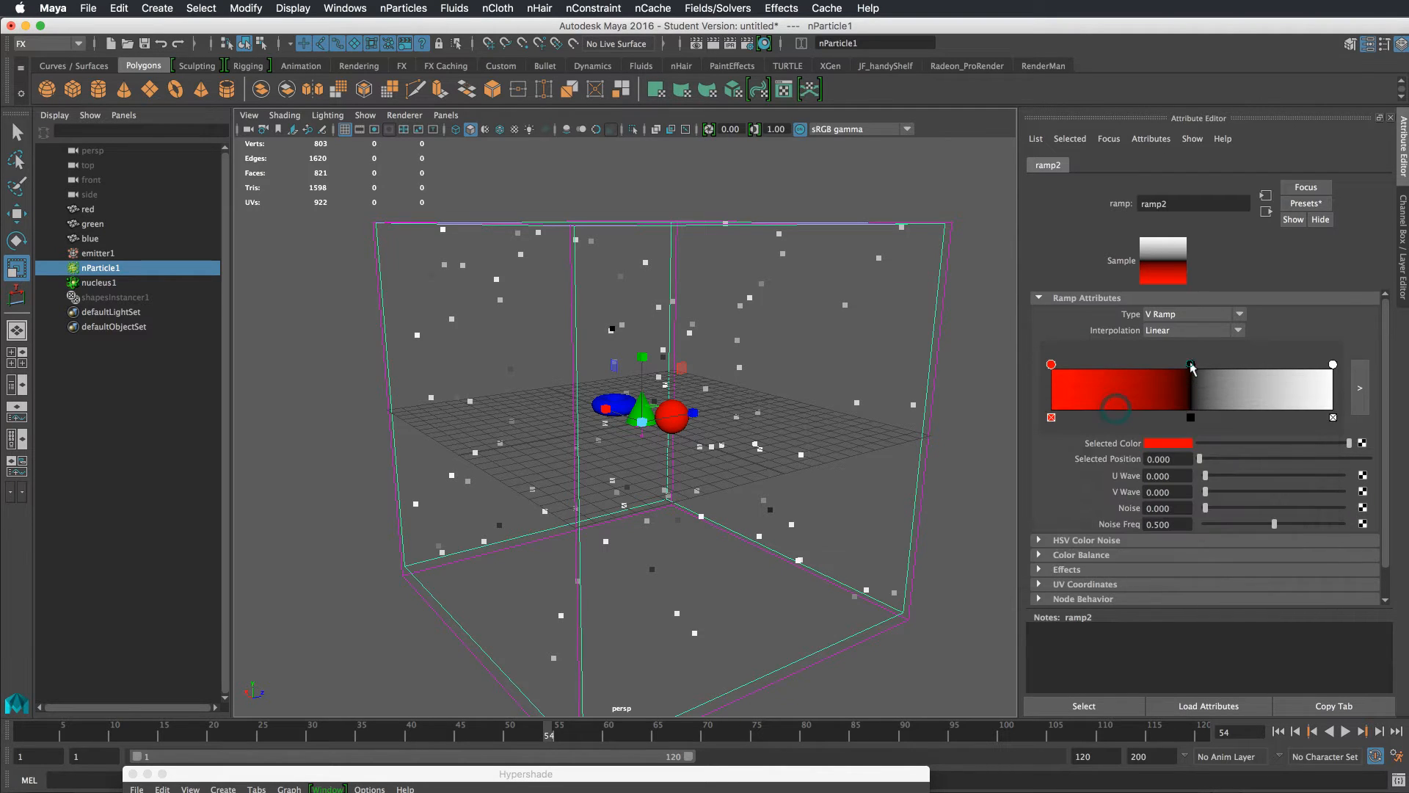
{"action": "left_click", "coordinate": [1191, 365]}
{"action": "left_click", "coordinate": [1178, 443]}
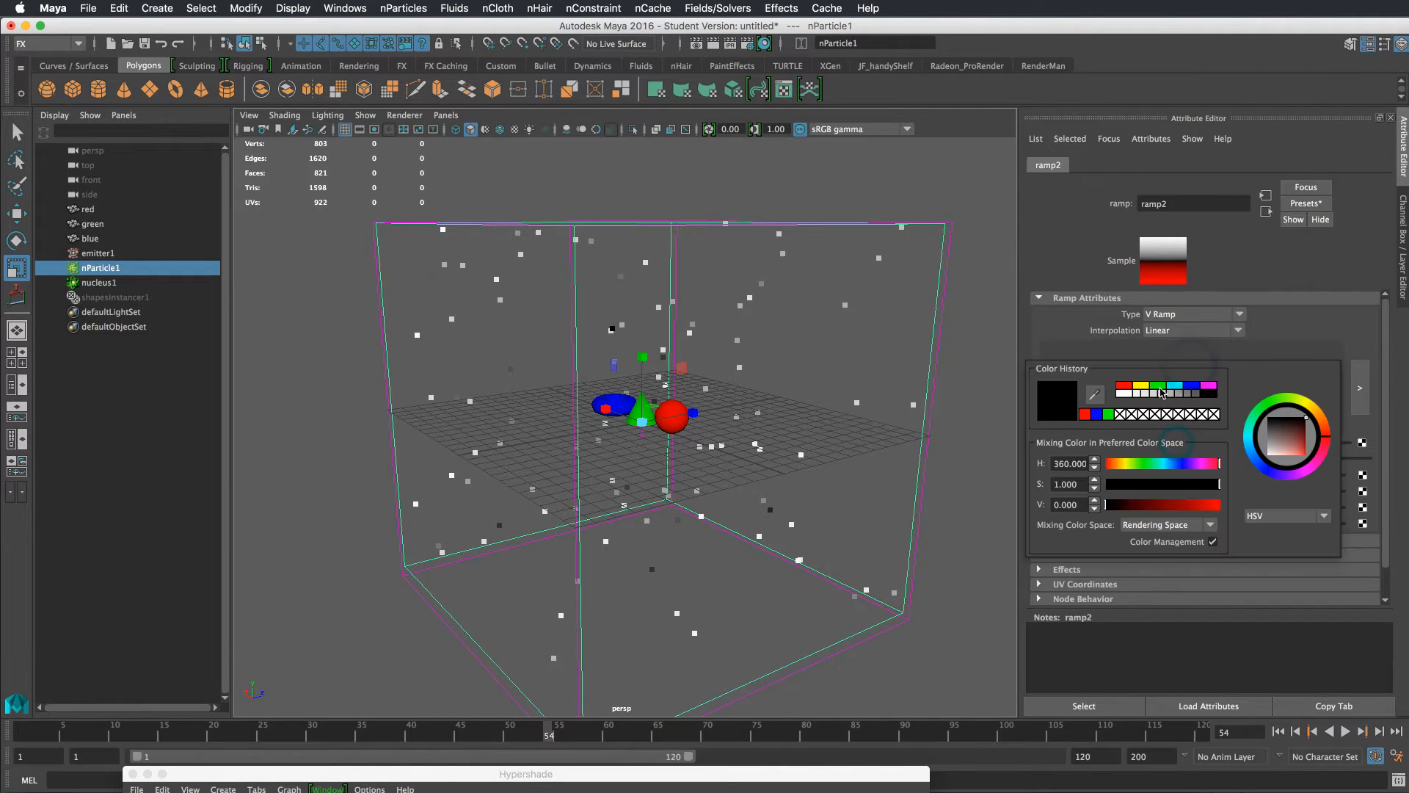
{"action": "left_click", "coordinate": [1162, 389]}
Set the last ramp entry's color to blue and play the simulation
{"action": "left_click", "coordinate": [1332, 365]}
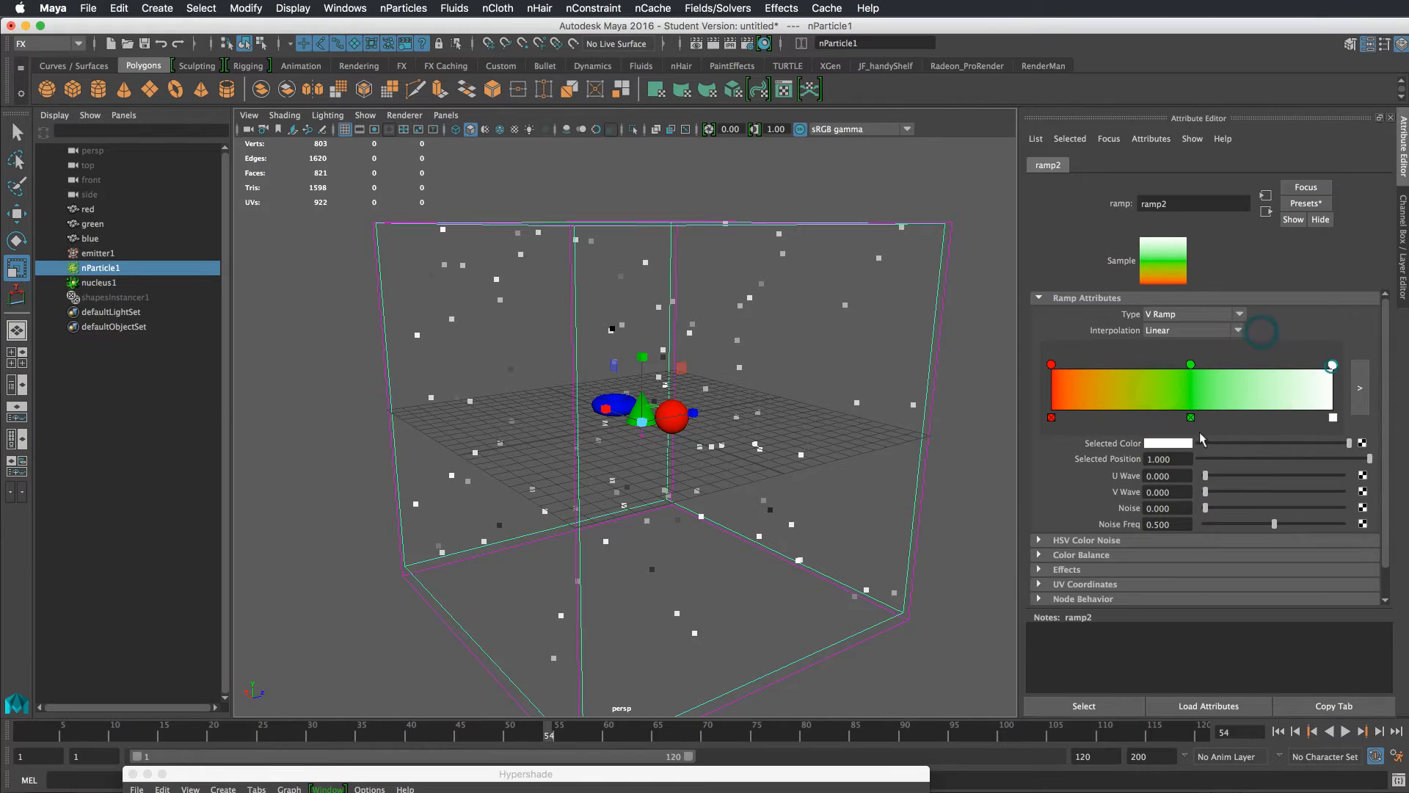
{"action": "left_click", "coordinate": [1180, 444]}
{"action": "left_click", "coordinate": [1196, 380]}
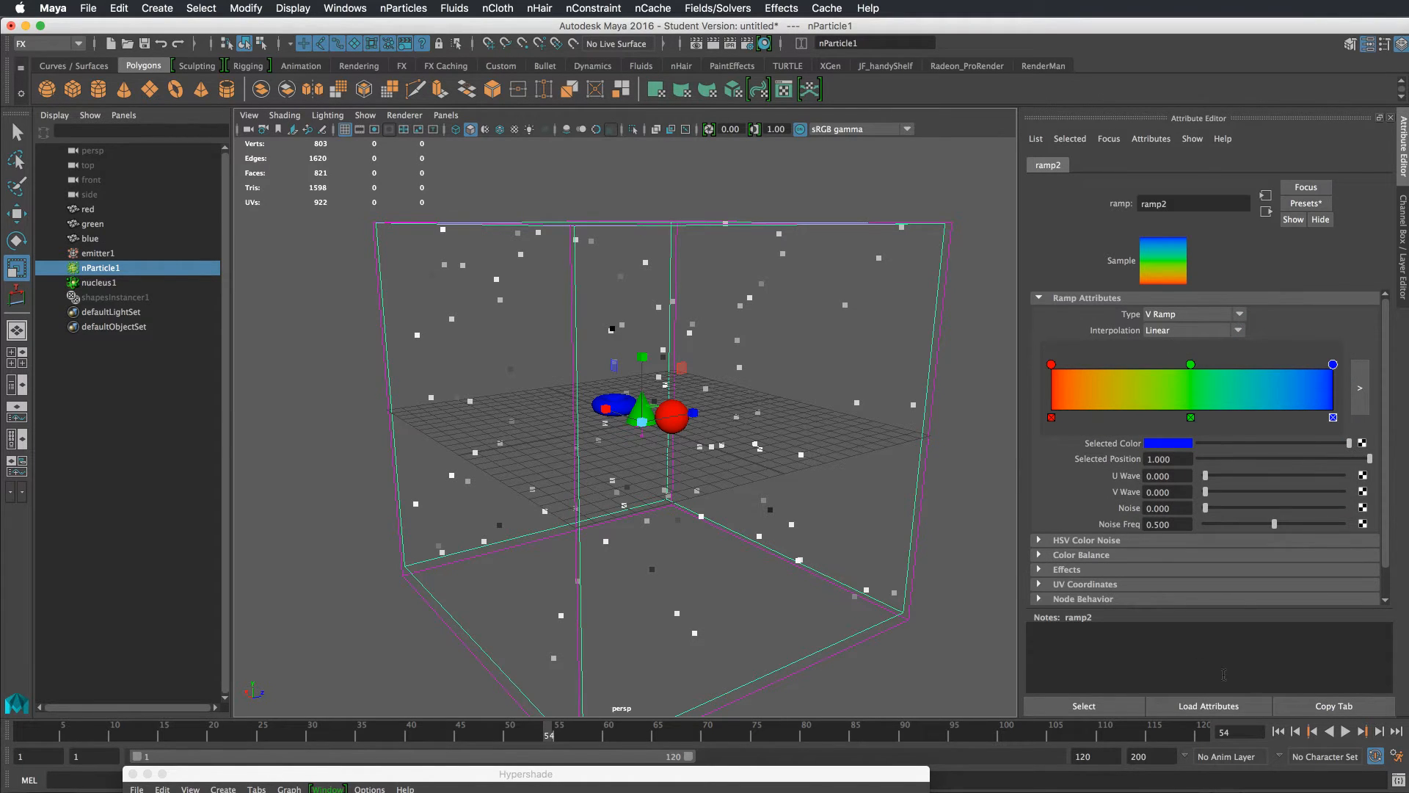
{"action": "left_click", "coordinate": [1365, 732]}
Set the ramp interpolation to None and move the green and blue entries to split the ramp into three bands
{"action": "left_click", "coordinate": [1167, 331]}
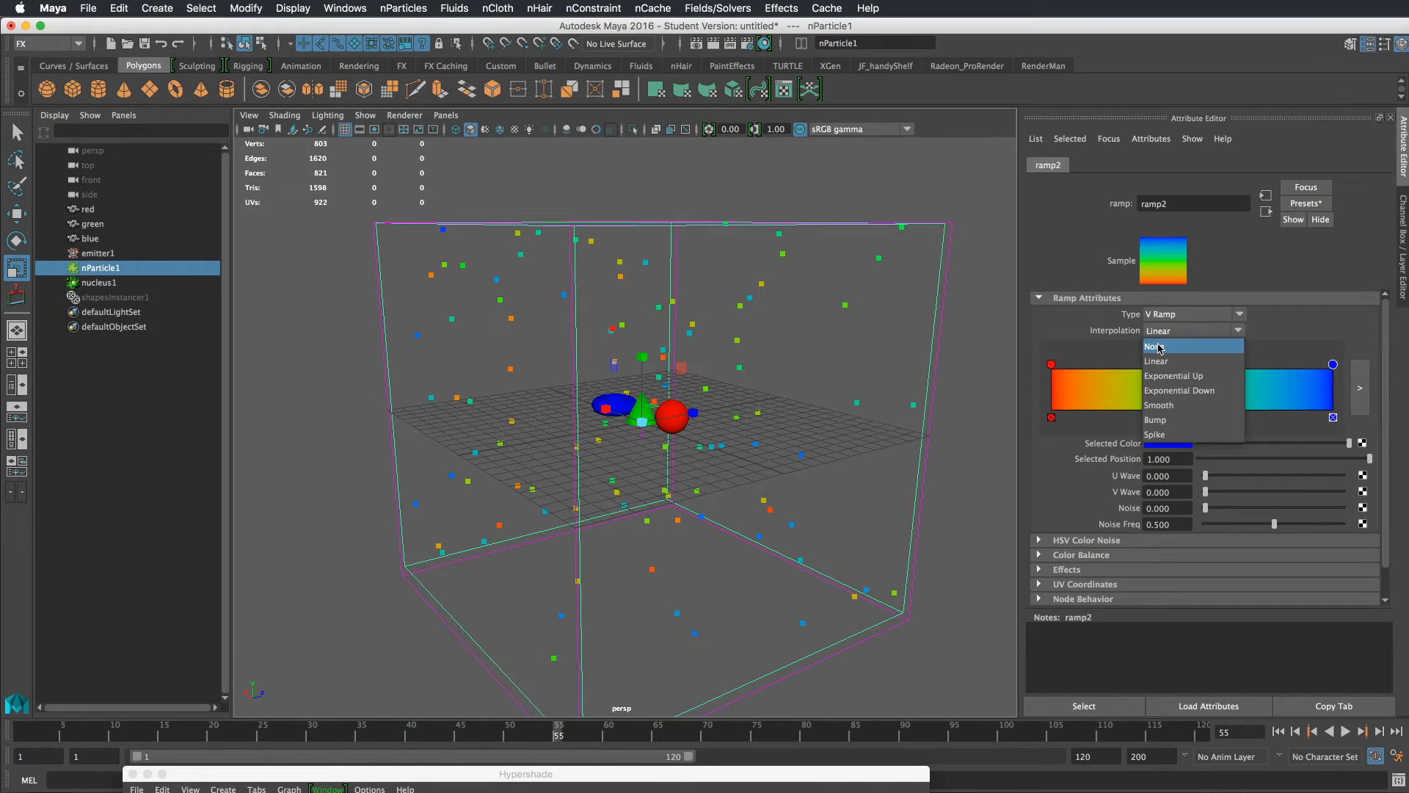
{"action": "left_click", "coordinate": [1159, 346]}
{"action": "left_click_drag", "start_coordinate": [1193, 365], "coordinate": [1127, 364]}
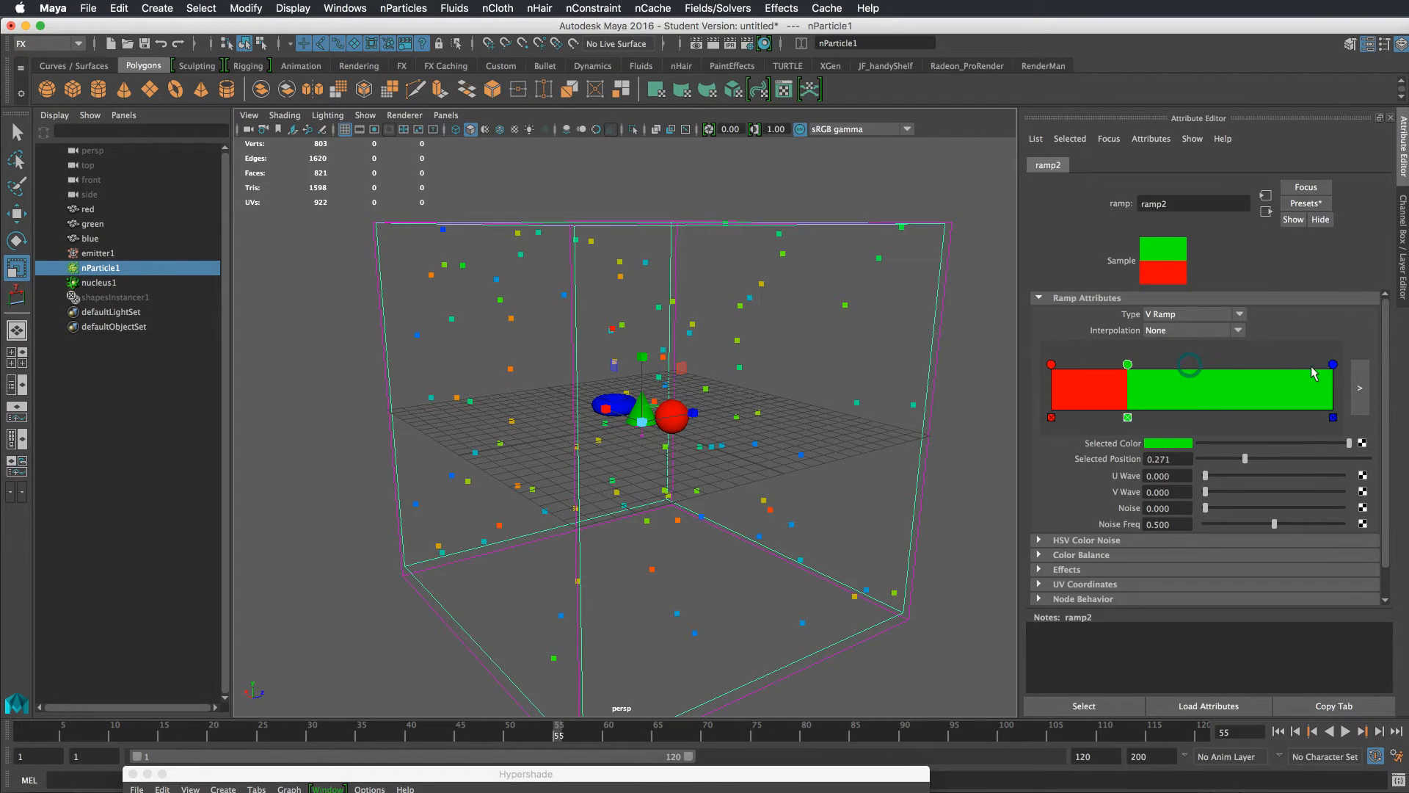
{"action": "left_click_drag", "start_coordinate": [1333, 364], "coordinate": [1249, 364]}
{"action": "left_click_drag", "start_coordinate": [1127, 365], "coordinate": [1141, 364]}
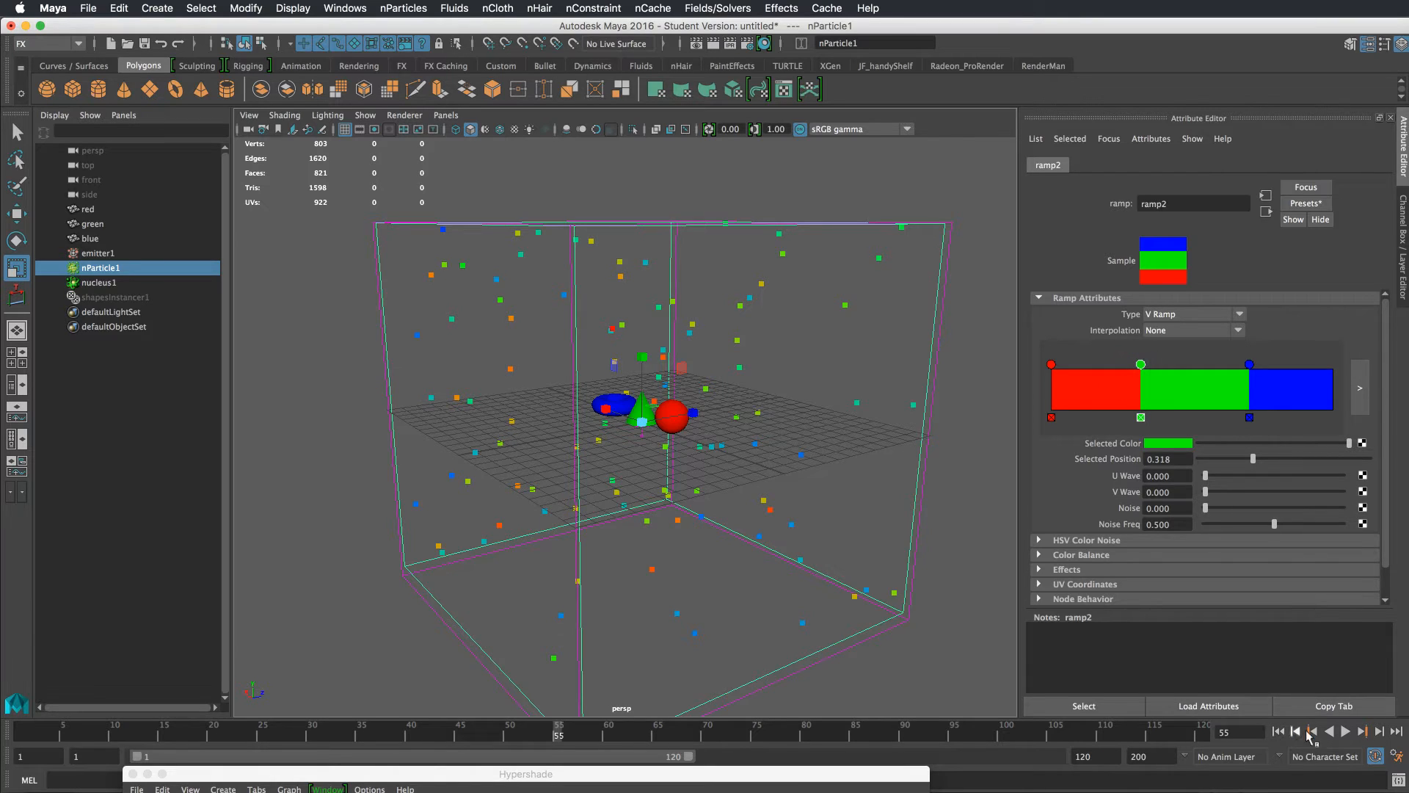
Step the playback forward and slide the green ramp entry to about 0.62
{"action": "left_click", "coordinate": [1380, 732]}
{"action": "left_click_drag", "start_coordinate": [1146, 365], "coordinate": [1226, 365]}
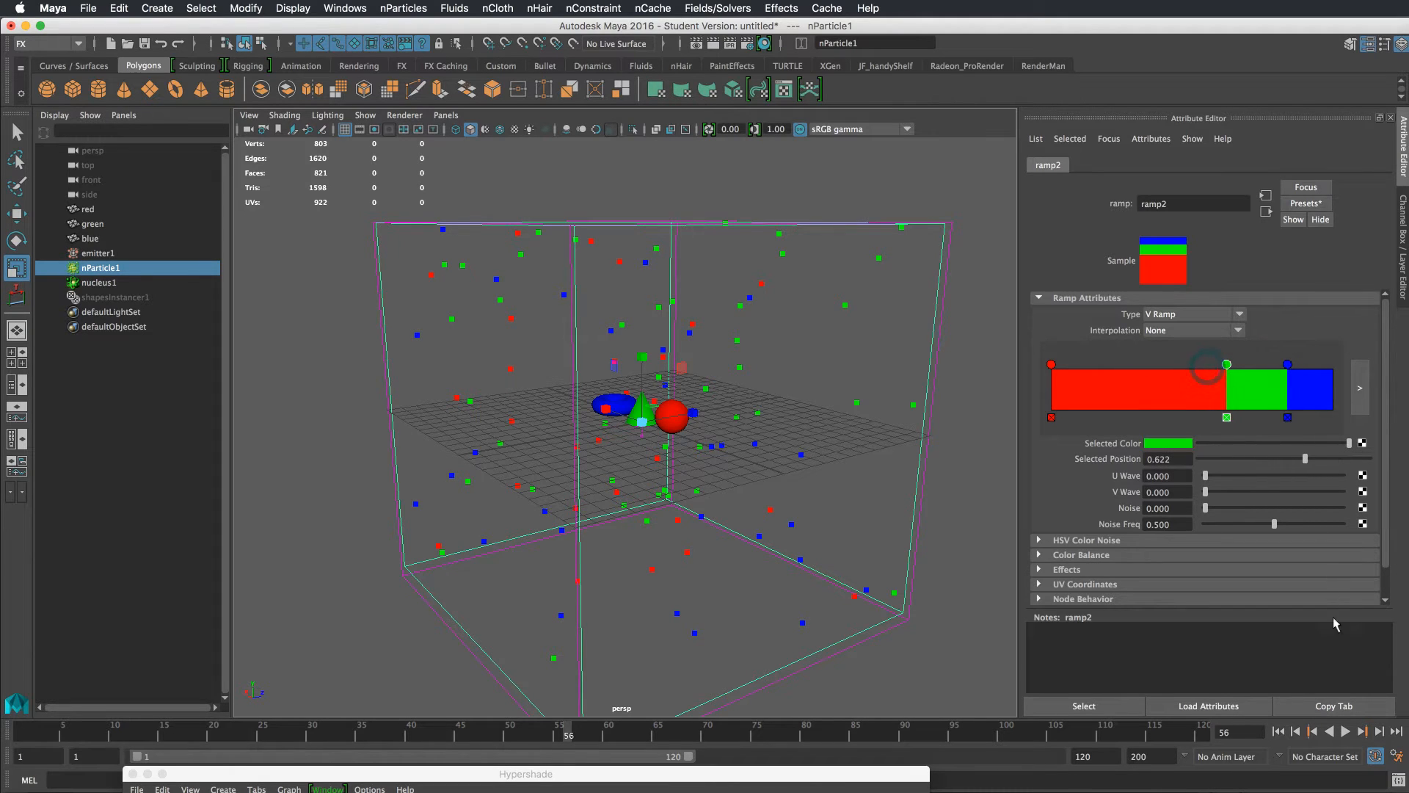
Open the particle shape's creation expression and delete the commented instIndexPP line and the float $randVal declaration
{"action": "left_click", "coordinate": [1379, 732]}
{"action": "left_click_drag", "start_coordinate": [869, 278], "coordinate": [820, 323]}
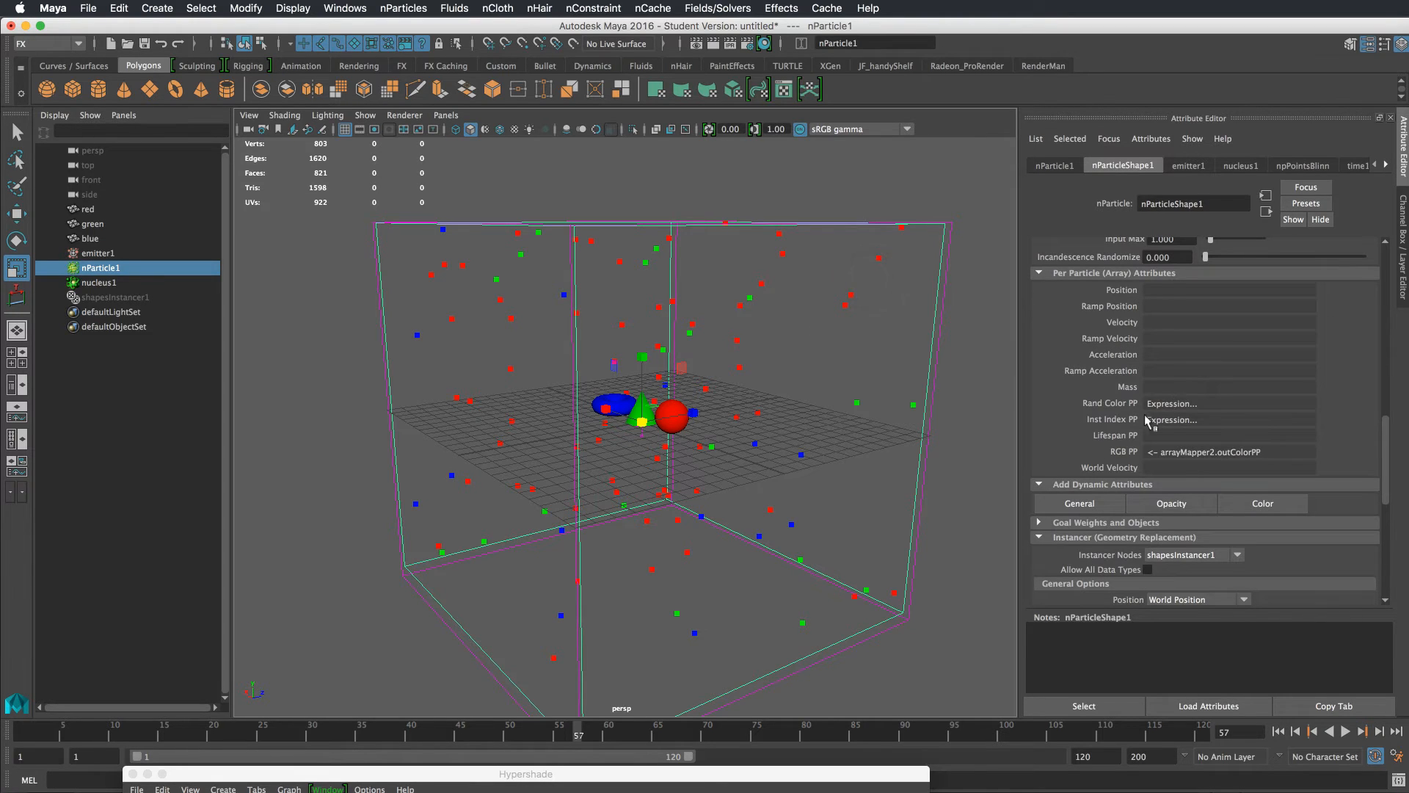
{"action": "right_click", "coordinate": [1187, 424]}
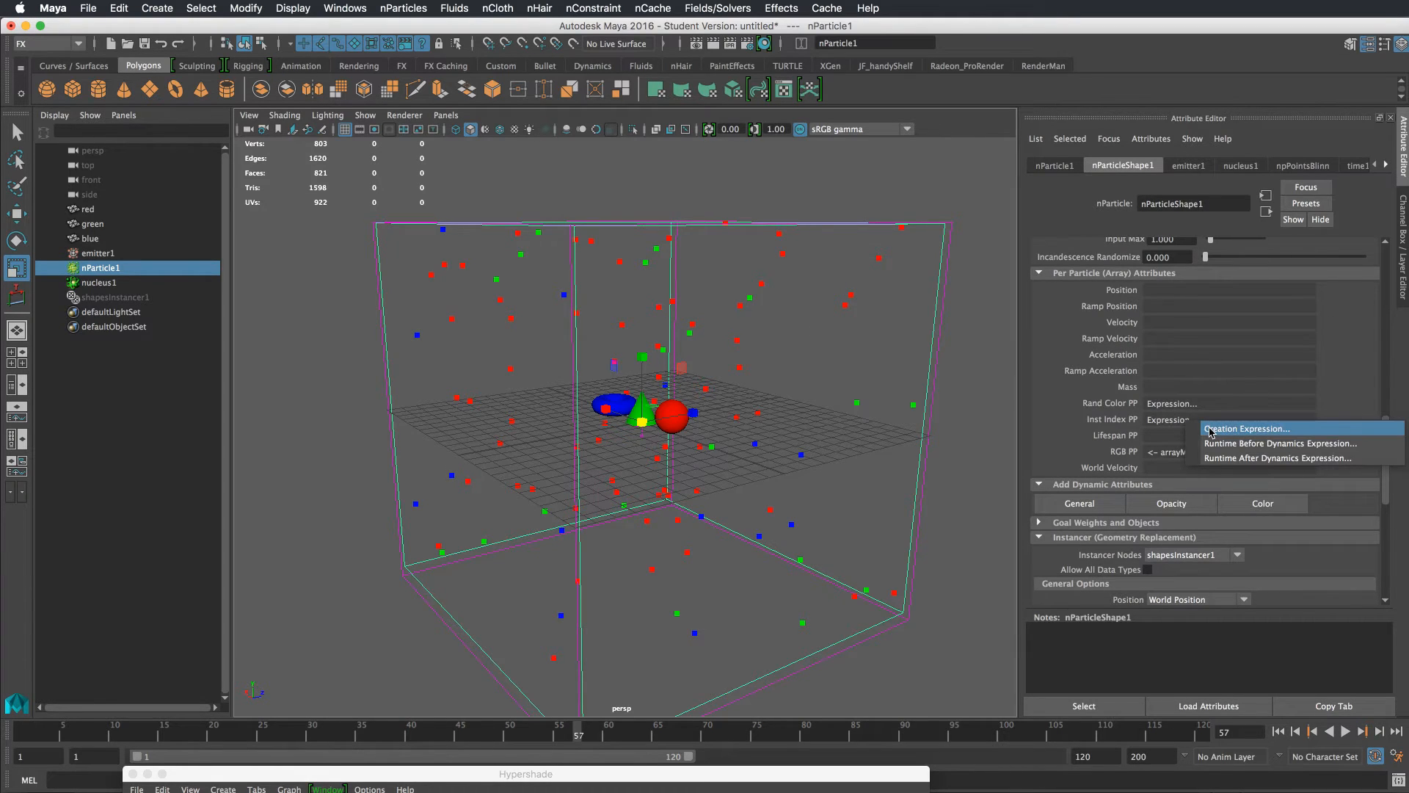
{"action": "left_click", "coordinate": [1212, 430]}
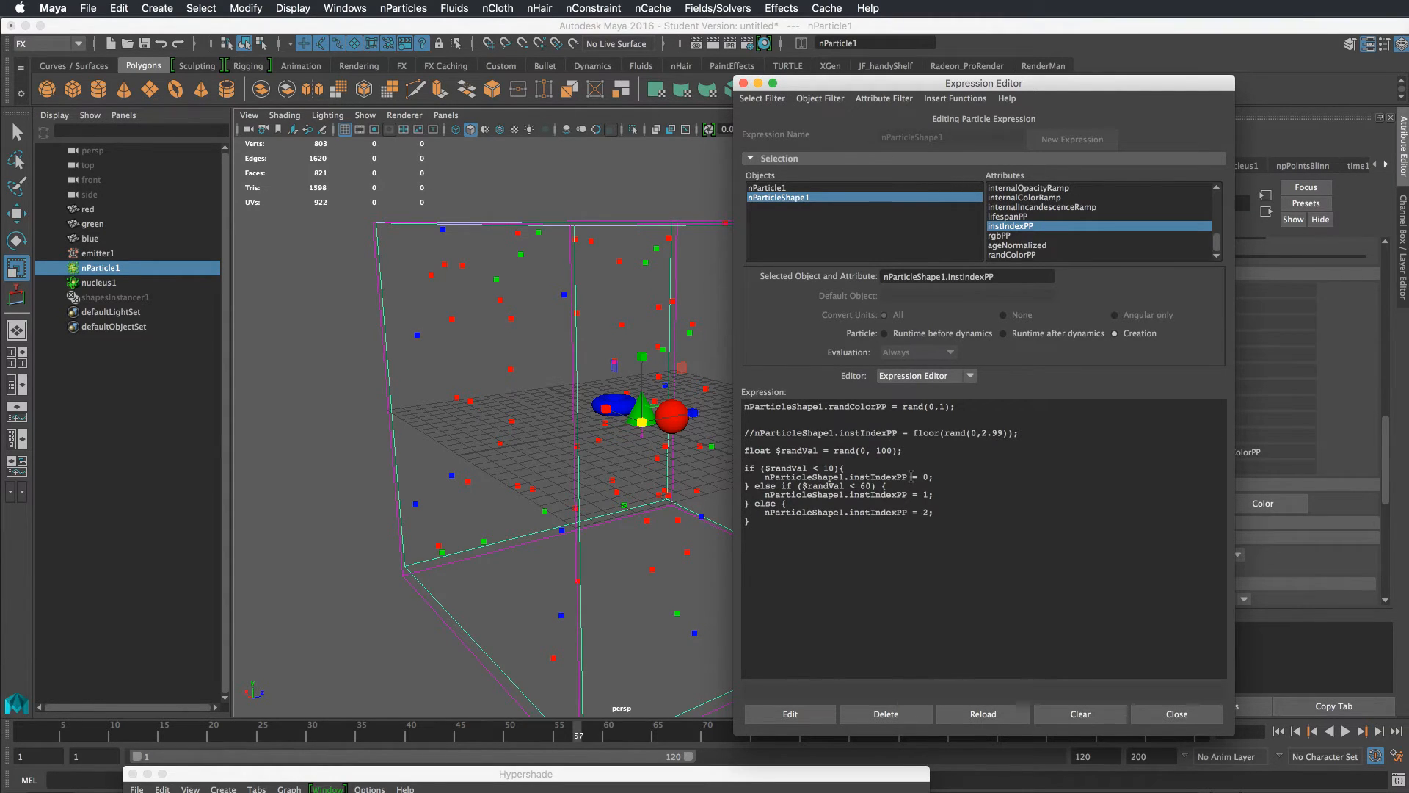
{"action": "scroll", "coordinate": [911, 477], "scroll_direction": "up", "scroll_amount": 5, "text": "ctrl"}
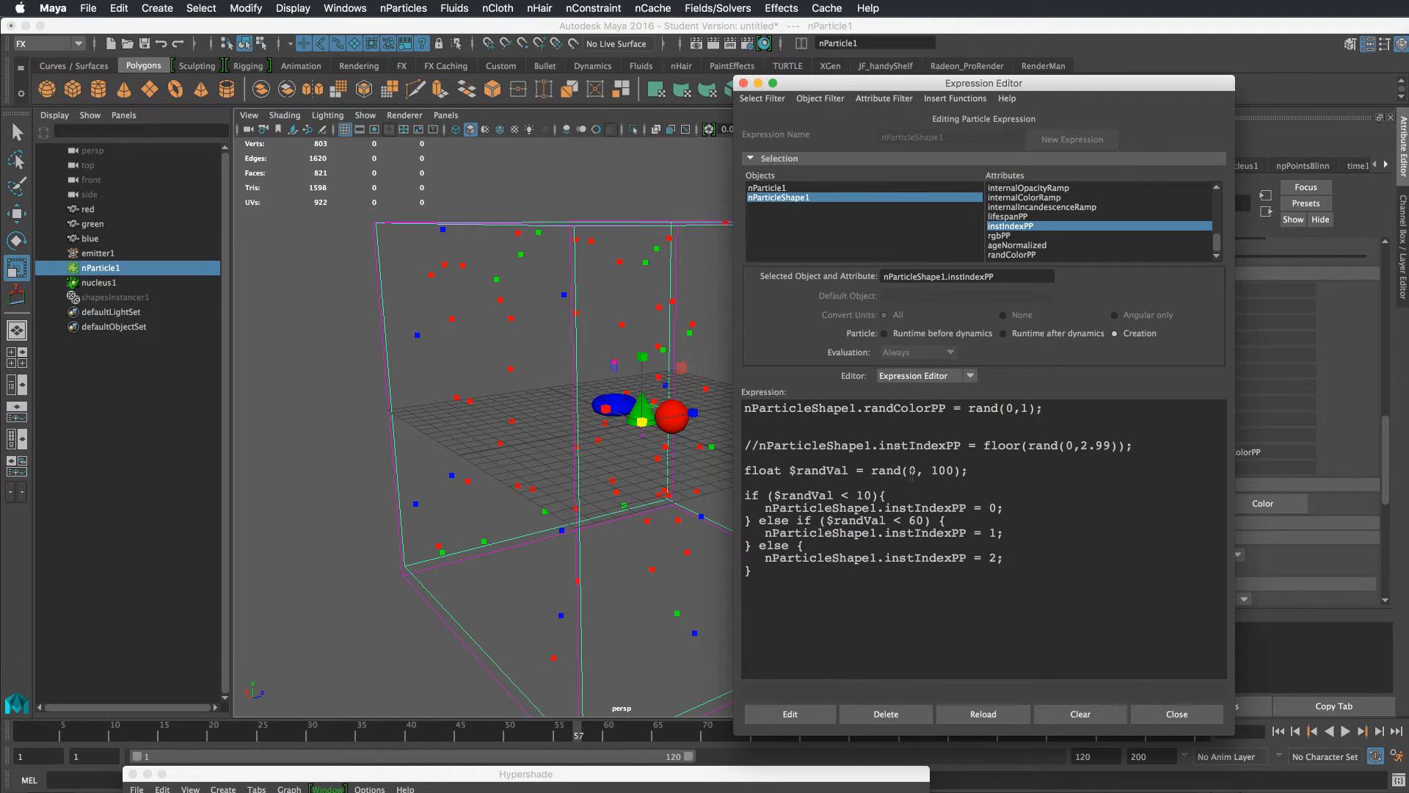
{"action": "left_click_drag", "start_coordinate": [990, 472], "coordinate": [712, 443]}
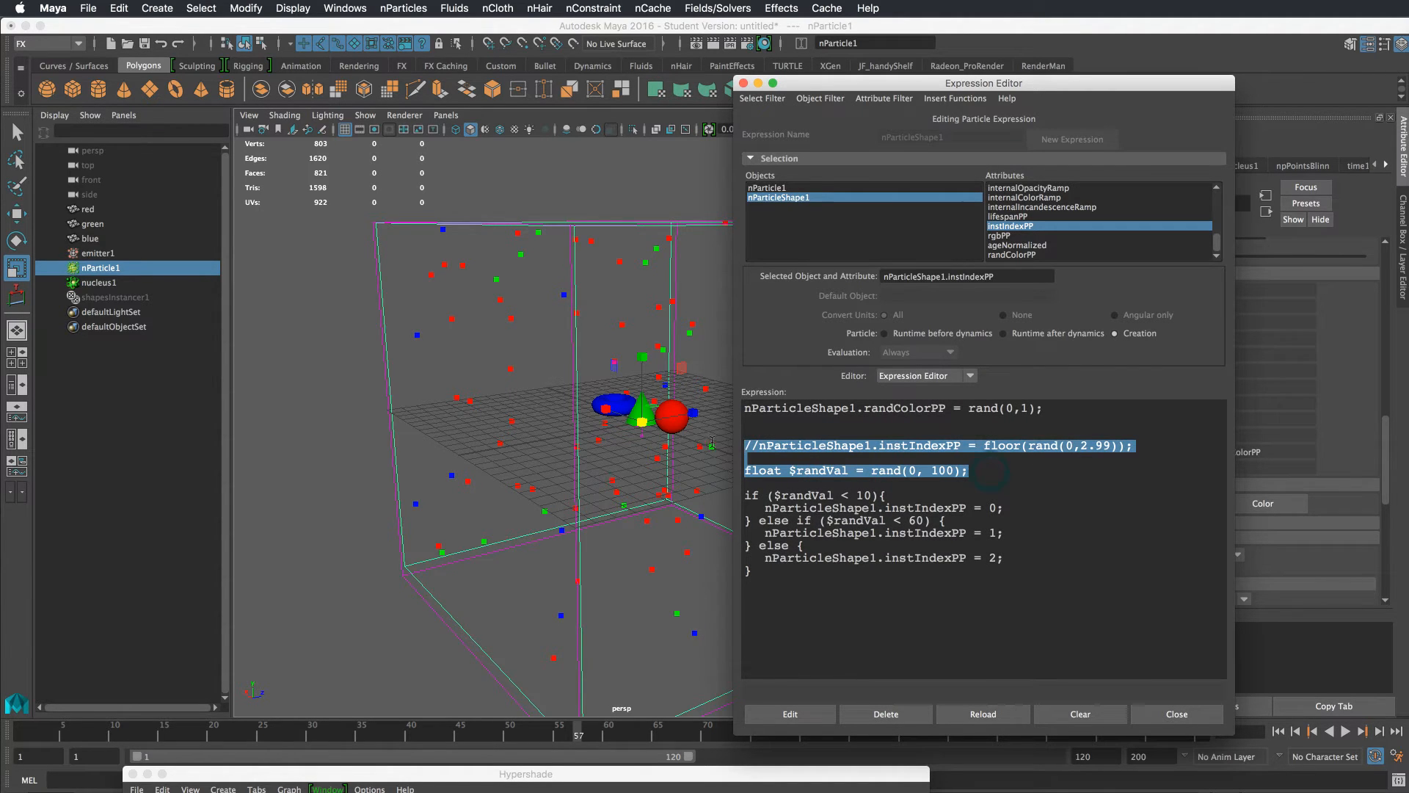
{"action": "key", "text": "BackSpace"}
{"action": "key", "text": "BackSpace"}
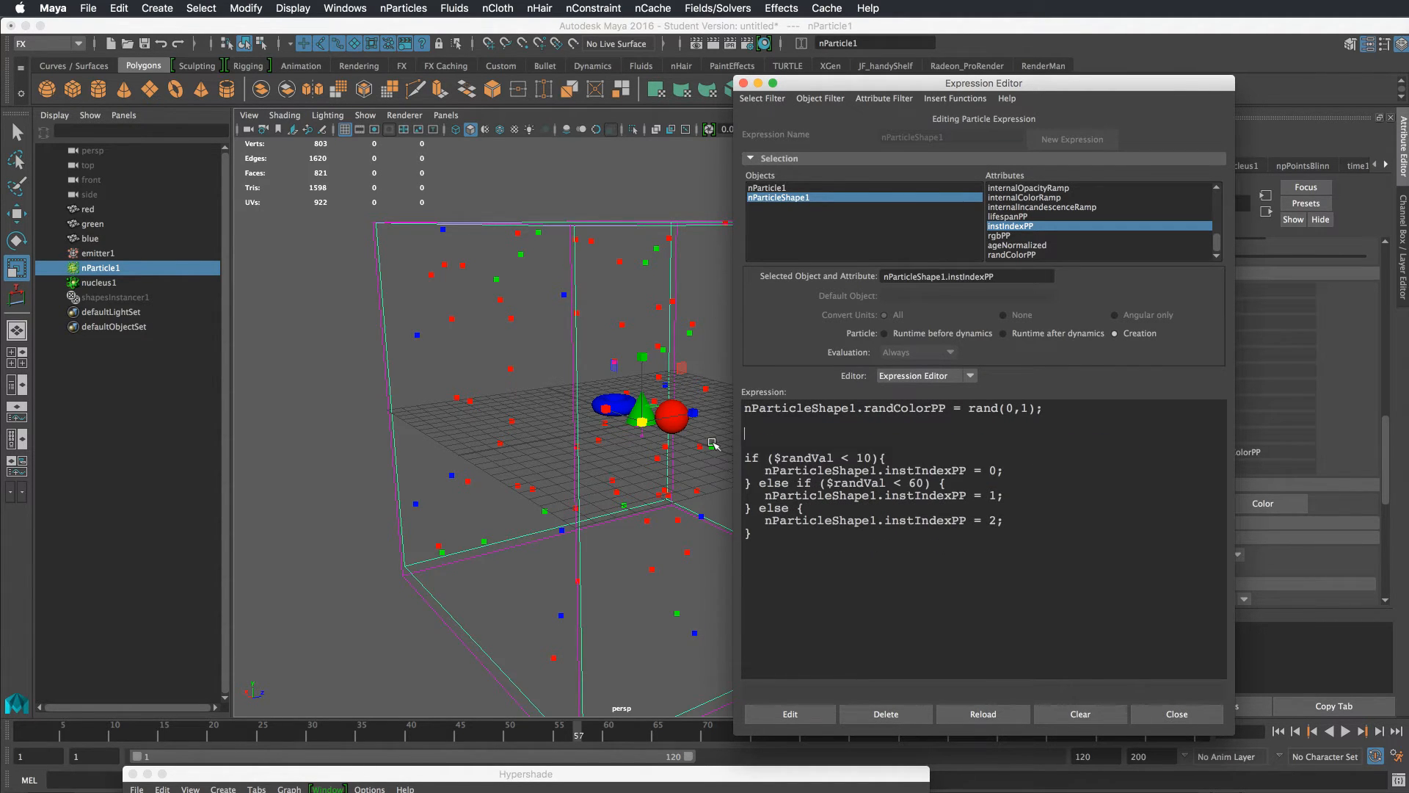
{"action": "key", "text": "BackSpace"}
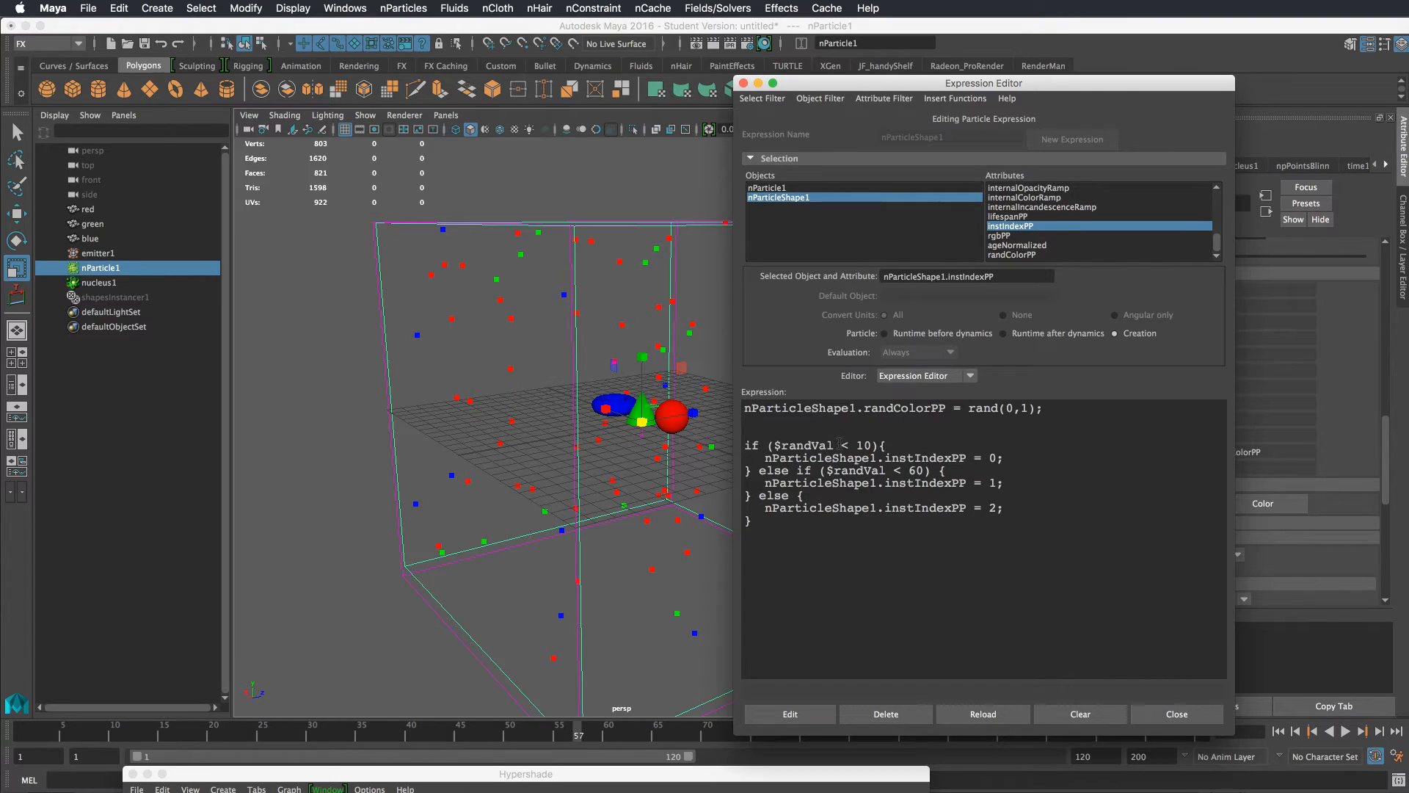
{"action": "key", "text": "Return"}
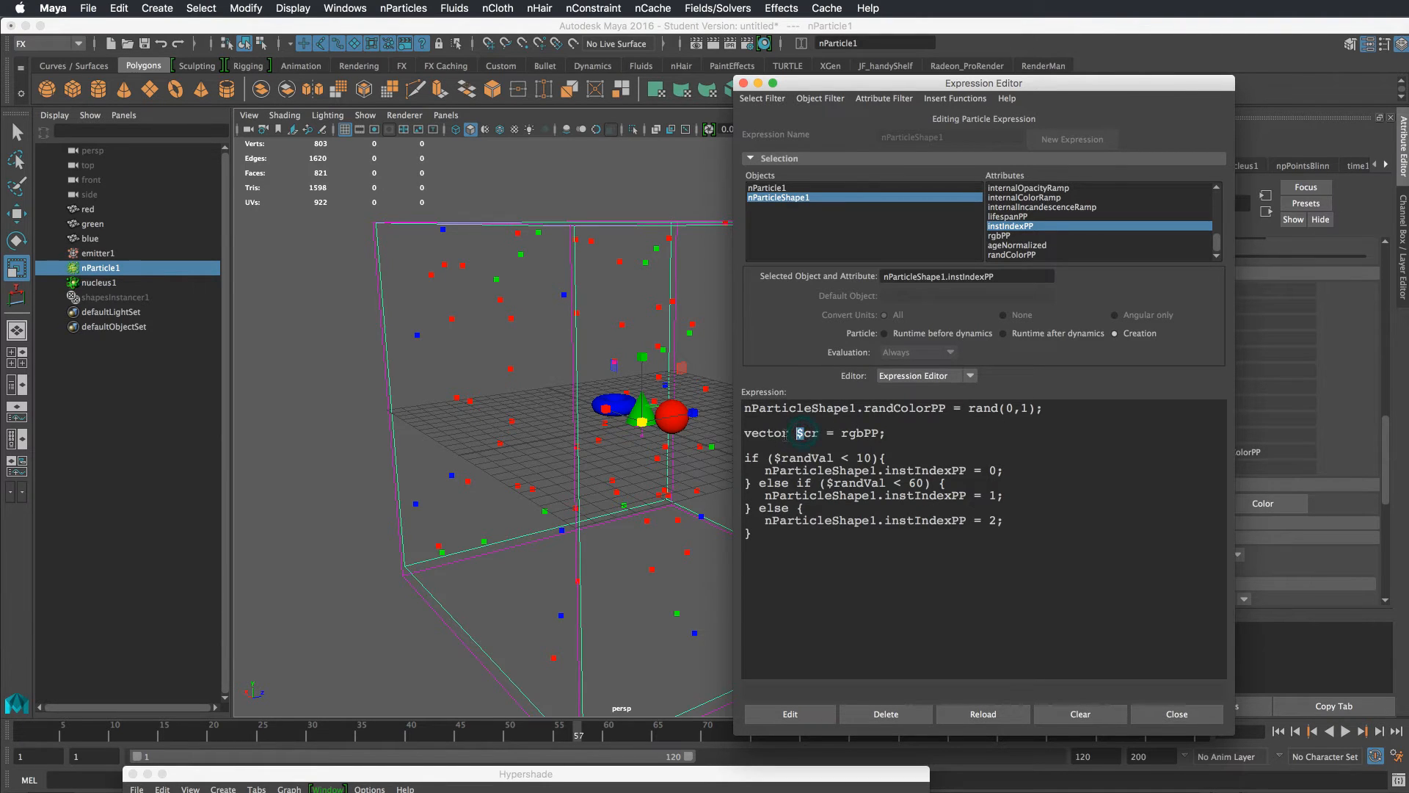
Rewrite the first if condition to test whether $cr equals << 1, 0, 0 >>
{"action": "left_click_drag", "start_coordinate": [791, 433], "coordinate": [744, 433]}
{"action": "left_click", "coordinate": [827, 442]}
{"action": "left_click_drag", "start_coordinate": [878, 435], "coordinate": [844, 435]}
{"action": "left_click_drag", "start_coordinate": [873, 457], "coordinate": [776, 458]}
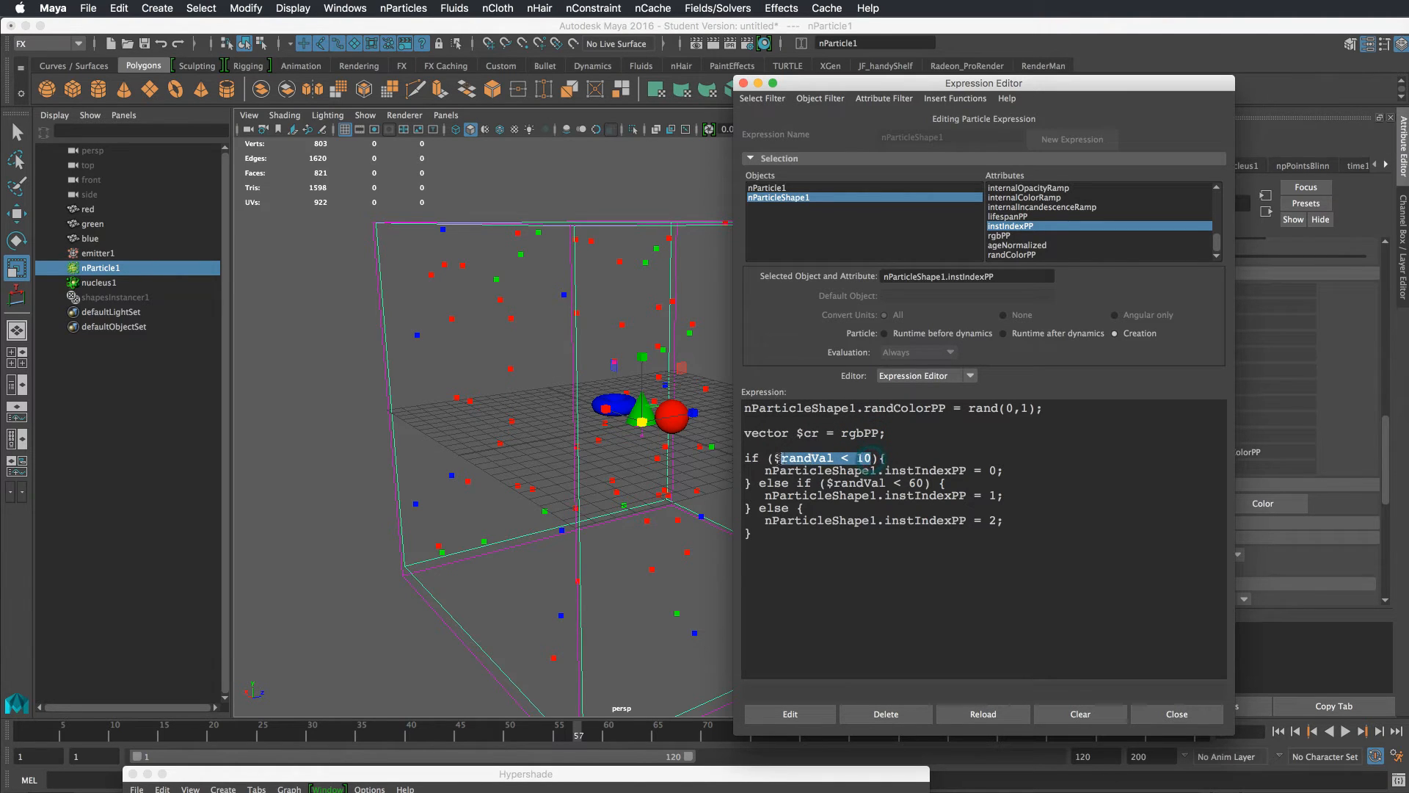
{"action": "type", "text": "$cr "}
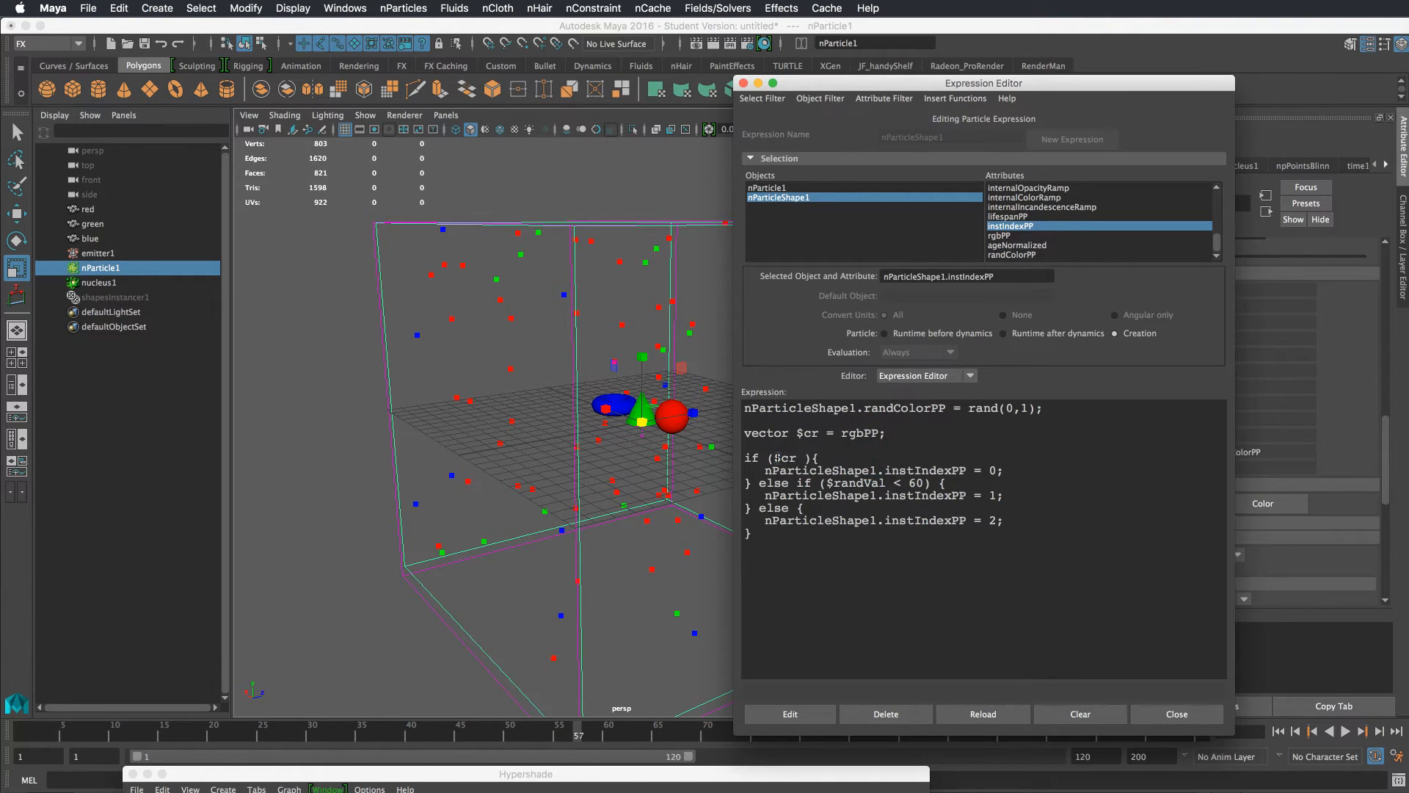
{"action": "type", "text": "== << 1, 0, 0 >>"}
Copy that condition into the else-if and change its vector to << 0, 1, 0 >>
{"action": "left_click_drag", "start_coordinate": [933, 458], "coordinate": [776, 459]}
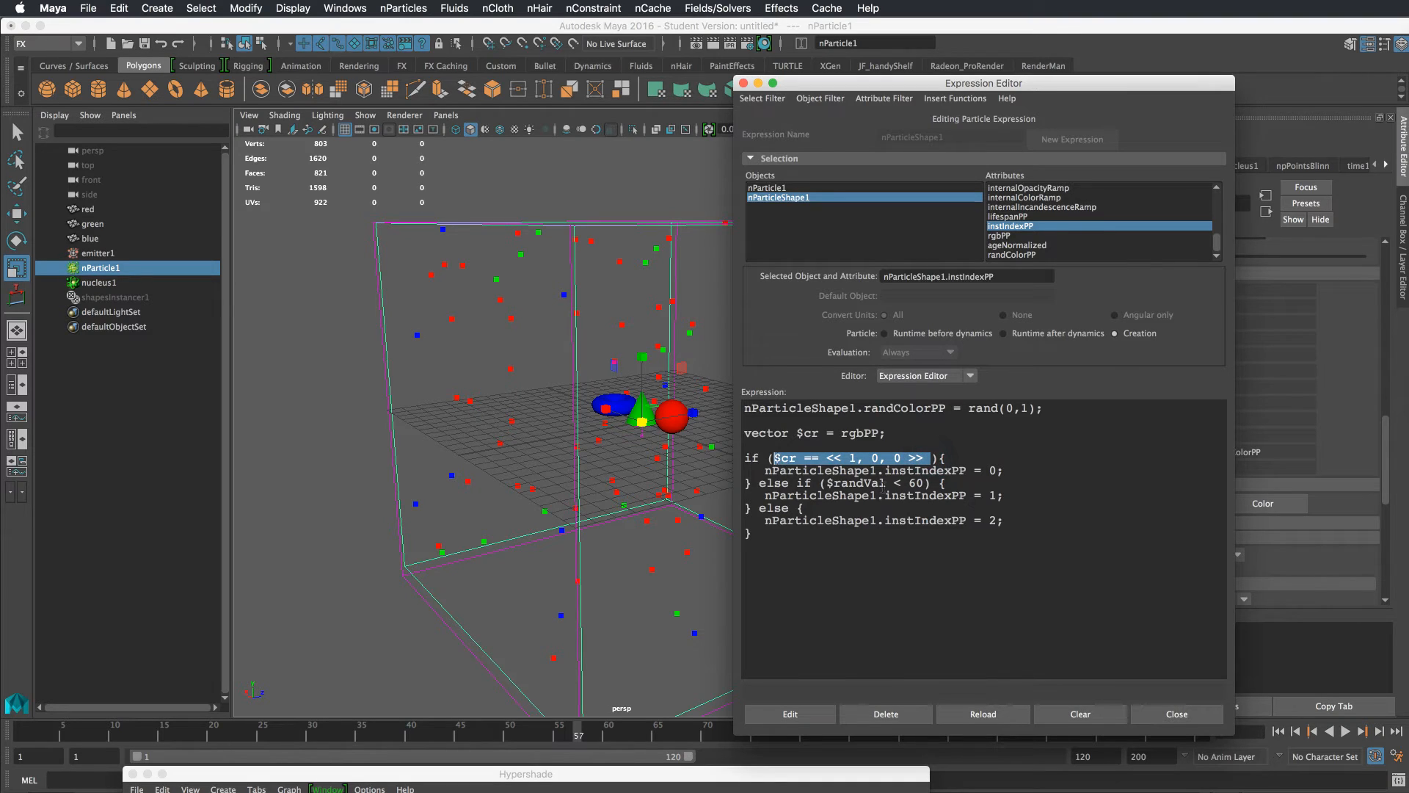
{"action": "key", "text": "super+c"}
{"action": "left_click_drag", "start_coordinate": [924, 483], "coordinate": [802, 483]}
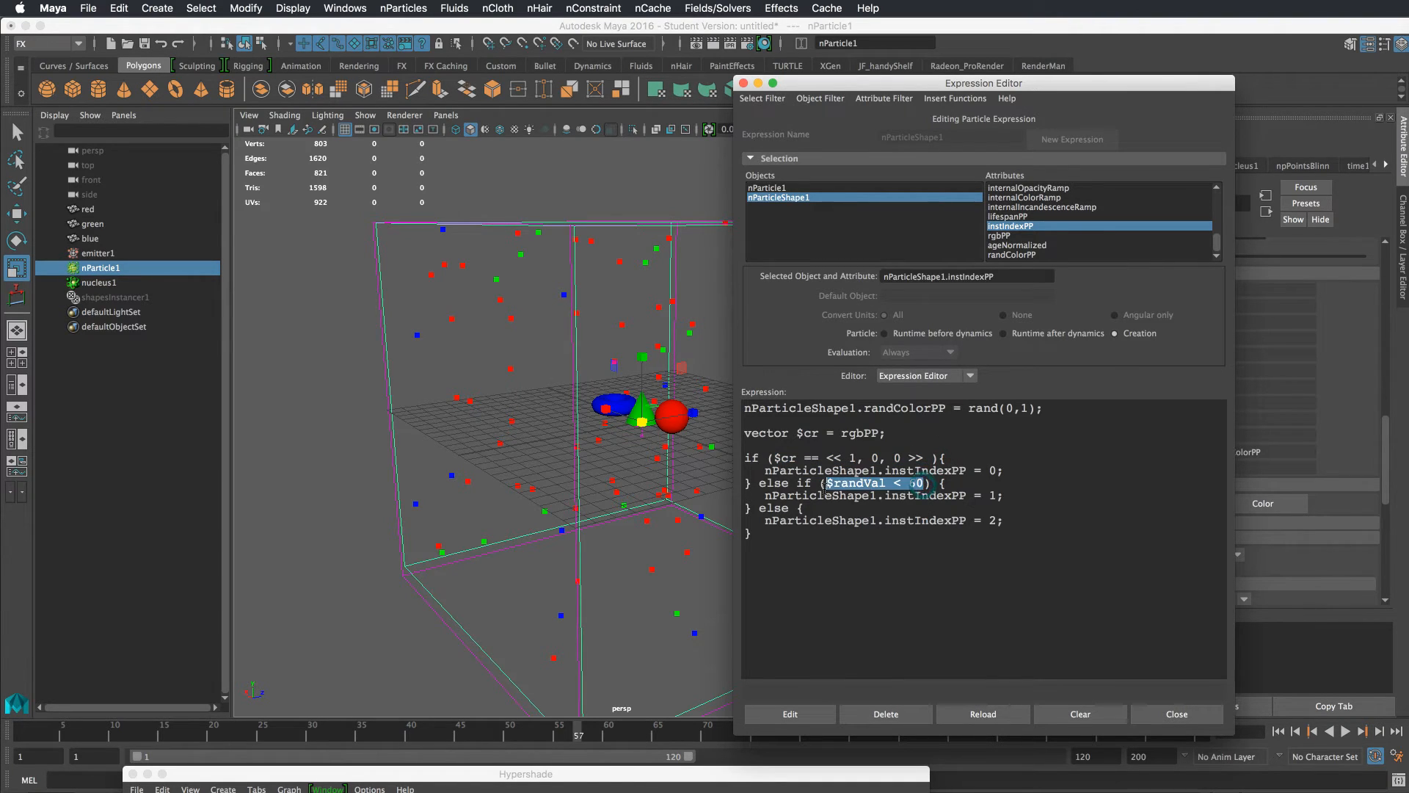
{"action": "key", "text": "super+v"}
{"action": "double_click", "coordinate": [928, 484]}
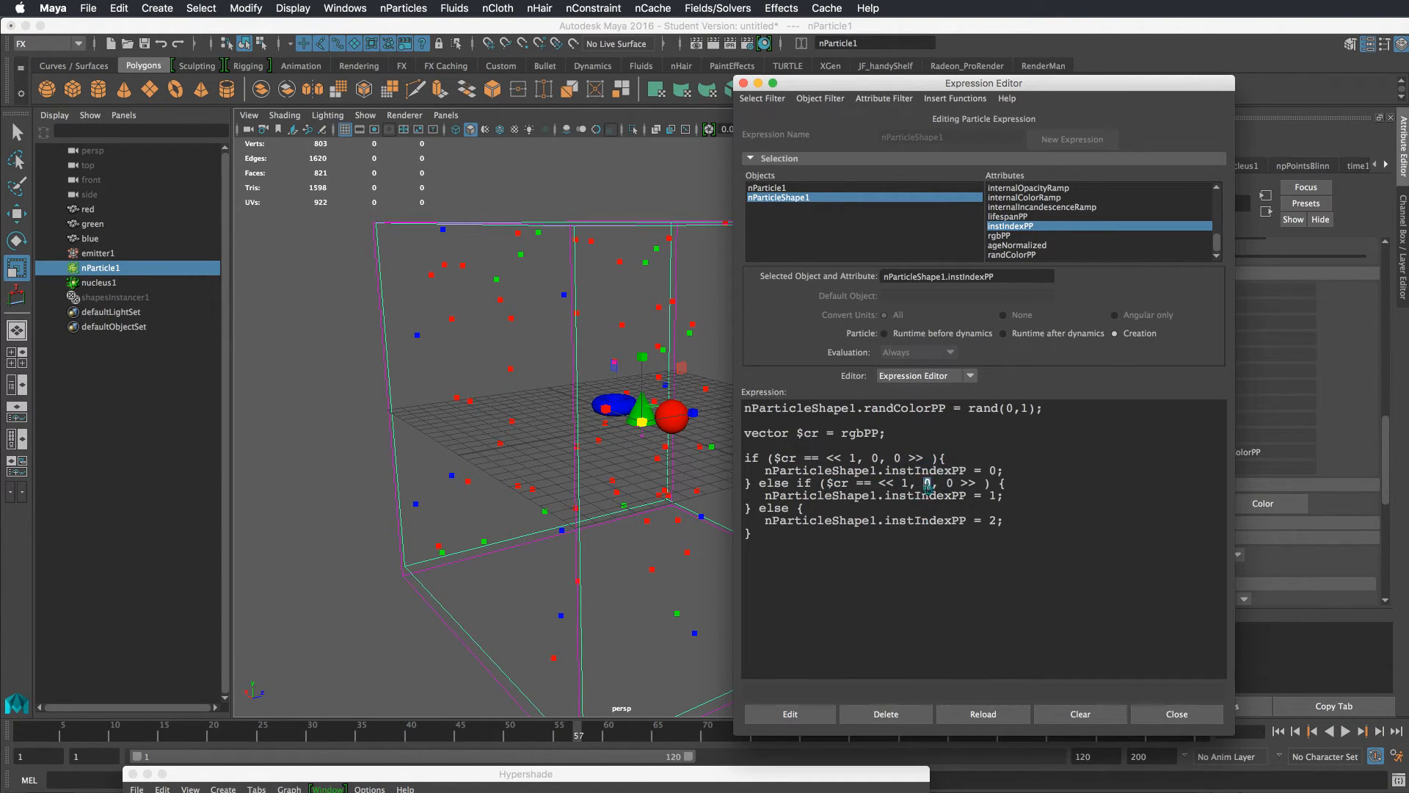
{"action": "double_click", "coordinate": [904, 483]}
{"action": "type", "text": "0"}
Apply the edited creation expression
{"action": "left_click", "coordinate": [996, 497]}
{"action": "left_click", "coordinate": [857, 461]}
{"action": "mouse_move", "coordinate": [953, 461]}
{"action": "left_mouse_down"}
{"action": "mouse_move", "coordinate": [847, 470]}
{"action": "mouse_move", "coordinate": [942, 483]}
{"action": "left_mouse_up"}
{"action": "left_click", "coordinate": [998, 472]}
{"action": "double_click", "coordinate": [995, 496]}
{"action": "left_click", "coordinate": [808, 715]}
Review the instIndexPP assignments in the if/else block, then close the Expression Editor
{"action": "double_click", "coordinate": [952, 471]}
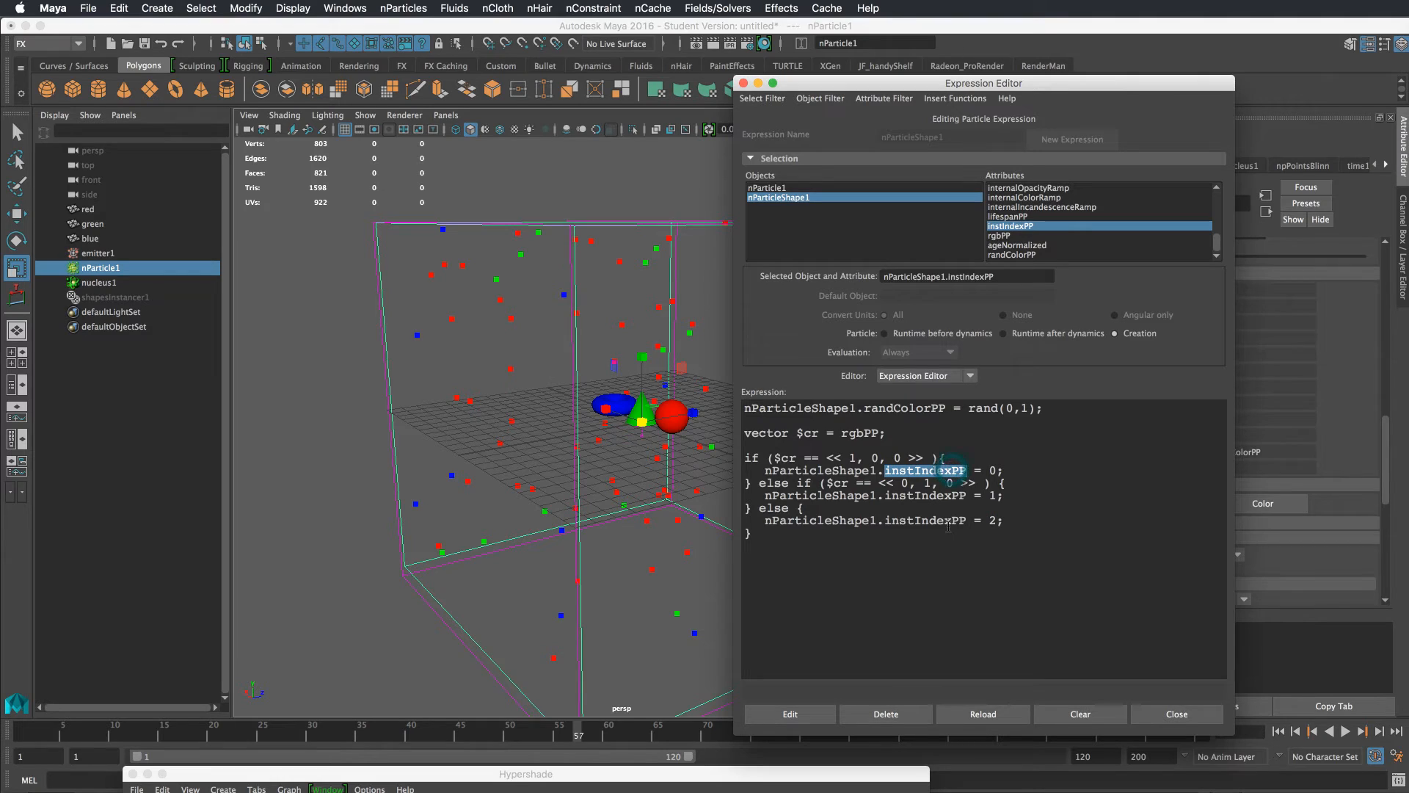
{"action": "left_click", "coordinate": [997, 471]}
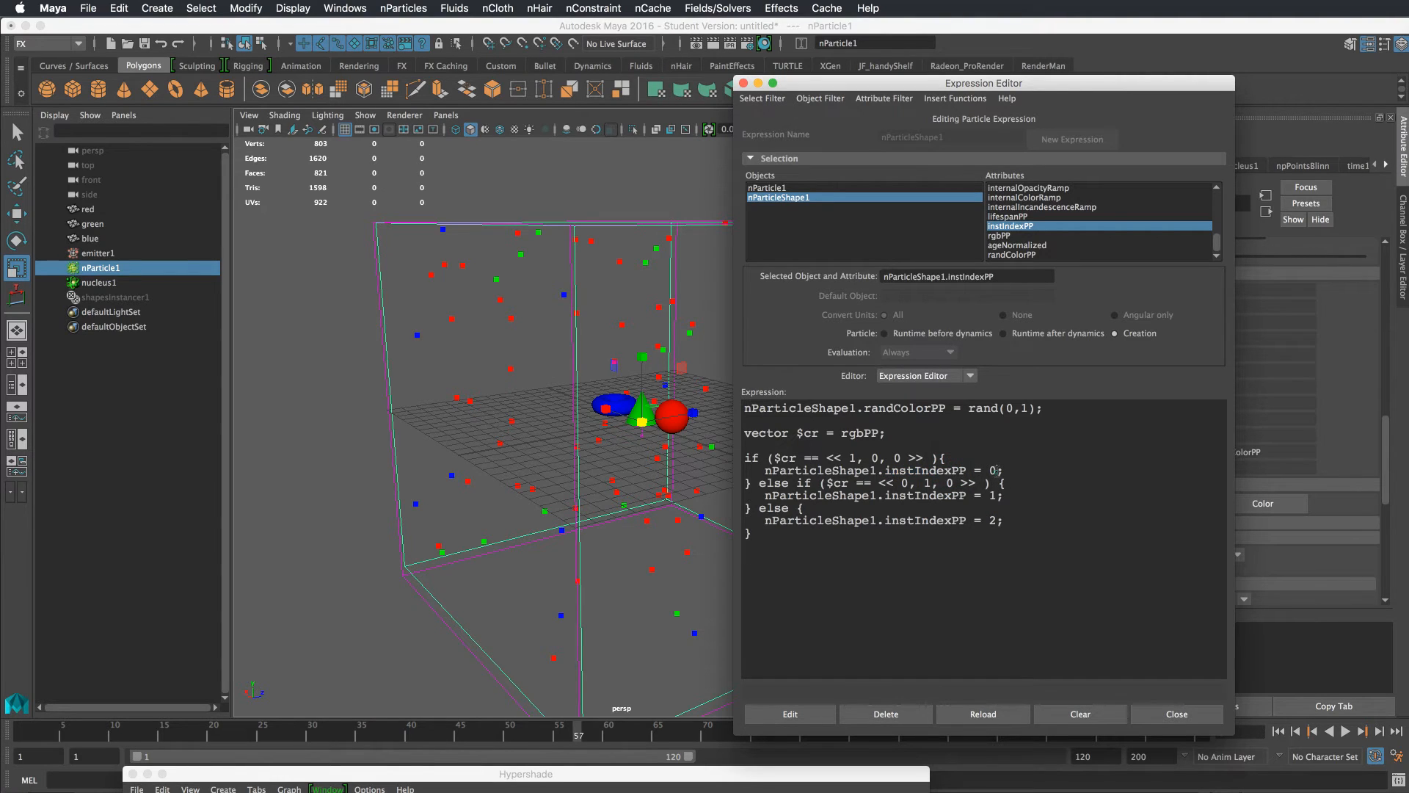
{"action": "double_click", "coordinate": [869, 432]}
{"action": "left_click_drag", "start_coordinate": [1032, 408], "coordinate": [847, 434]}
{"action": "left_click_drag", "start_coordinate": [1034, 408], "coordinate": [989, 409]}
{"action": "left_click_drag", "start_coordinate": [882, 433], "coordinate": [843, 433]}
{"action": "left_click_drag", "start_coordinate": [746, 444], "coordinate": [886, 536]}
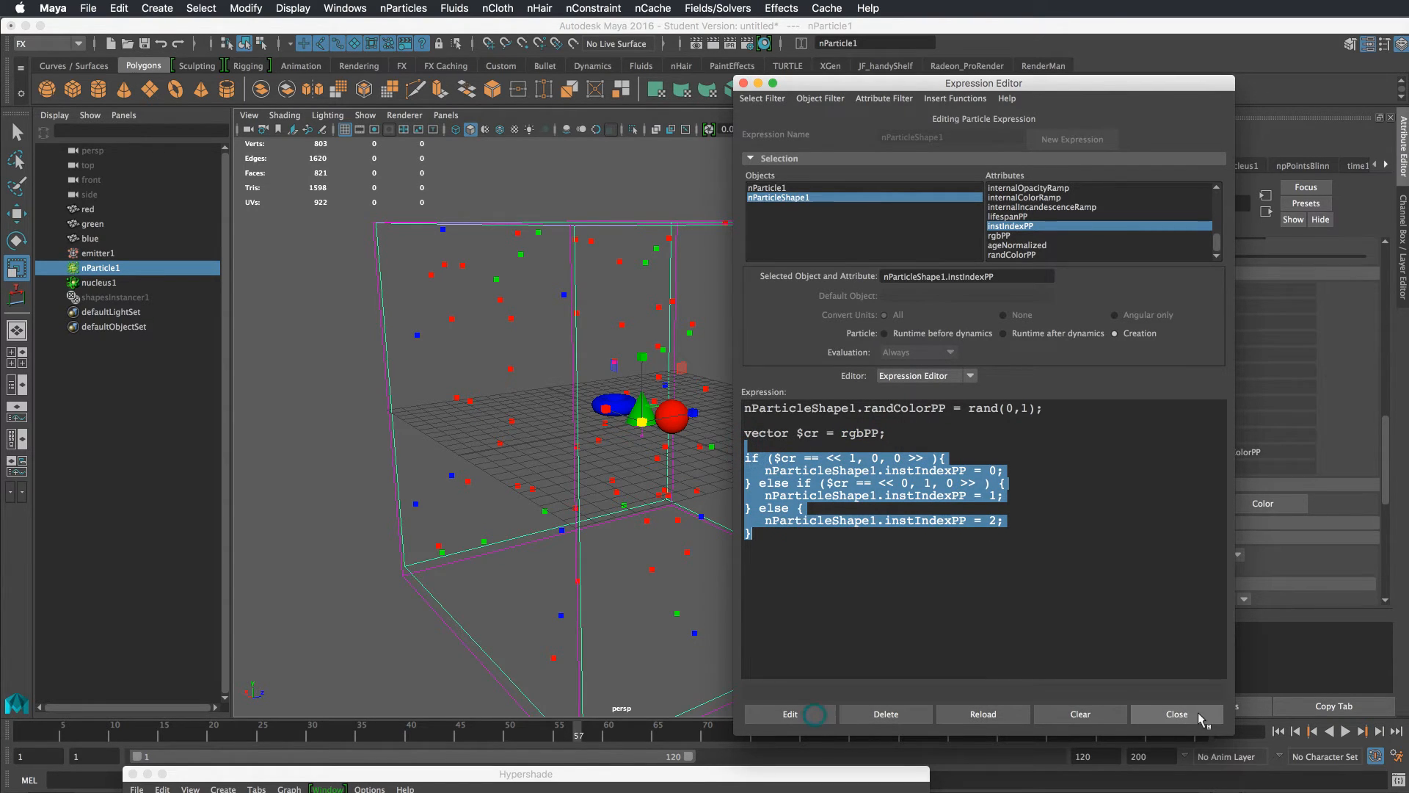
{"action": "left_click", "coordinate": [1177, 714]}
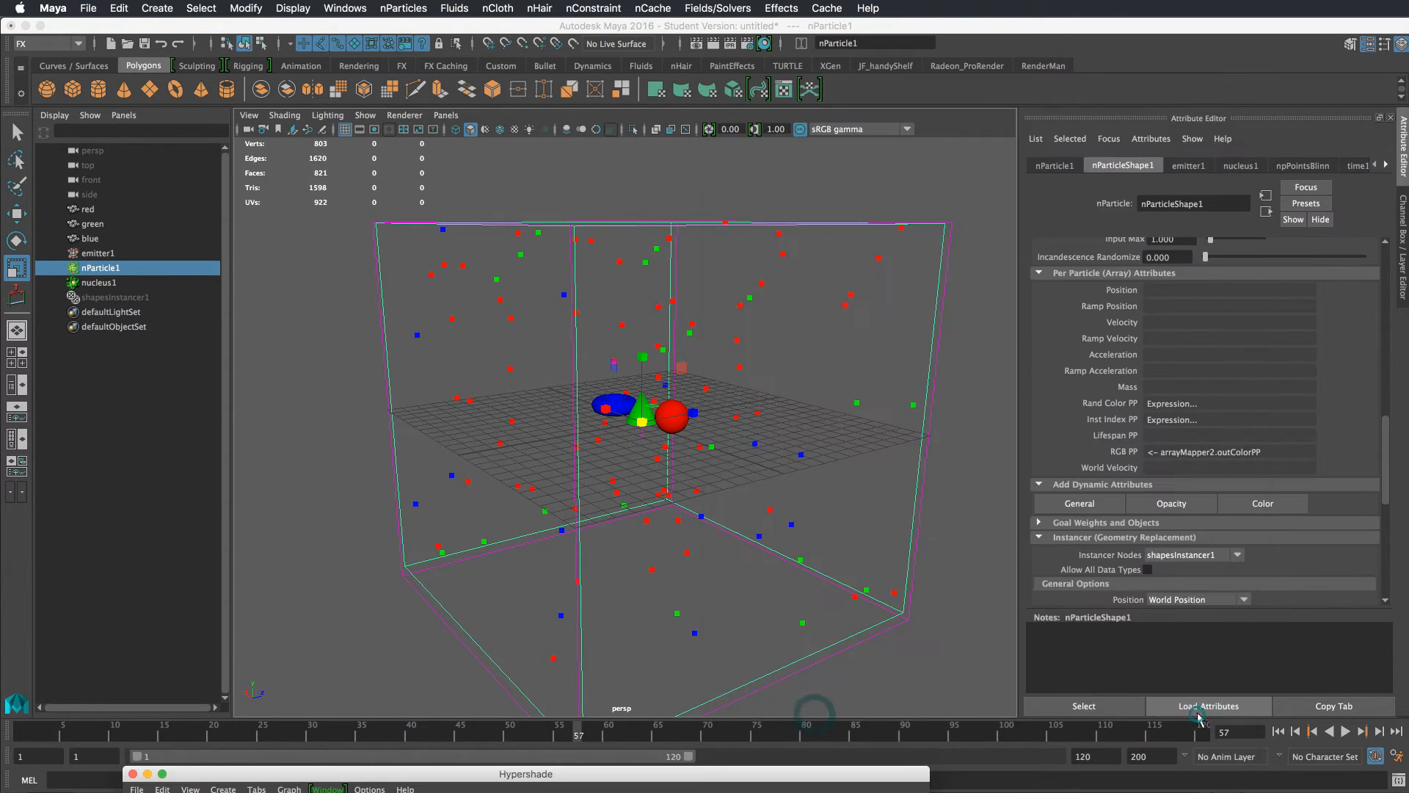
Inspect the instancer's instanced objects list and the particle shape's instancer settings
{"action": "left_click", "coordinate": [131, 298]}
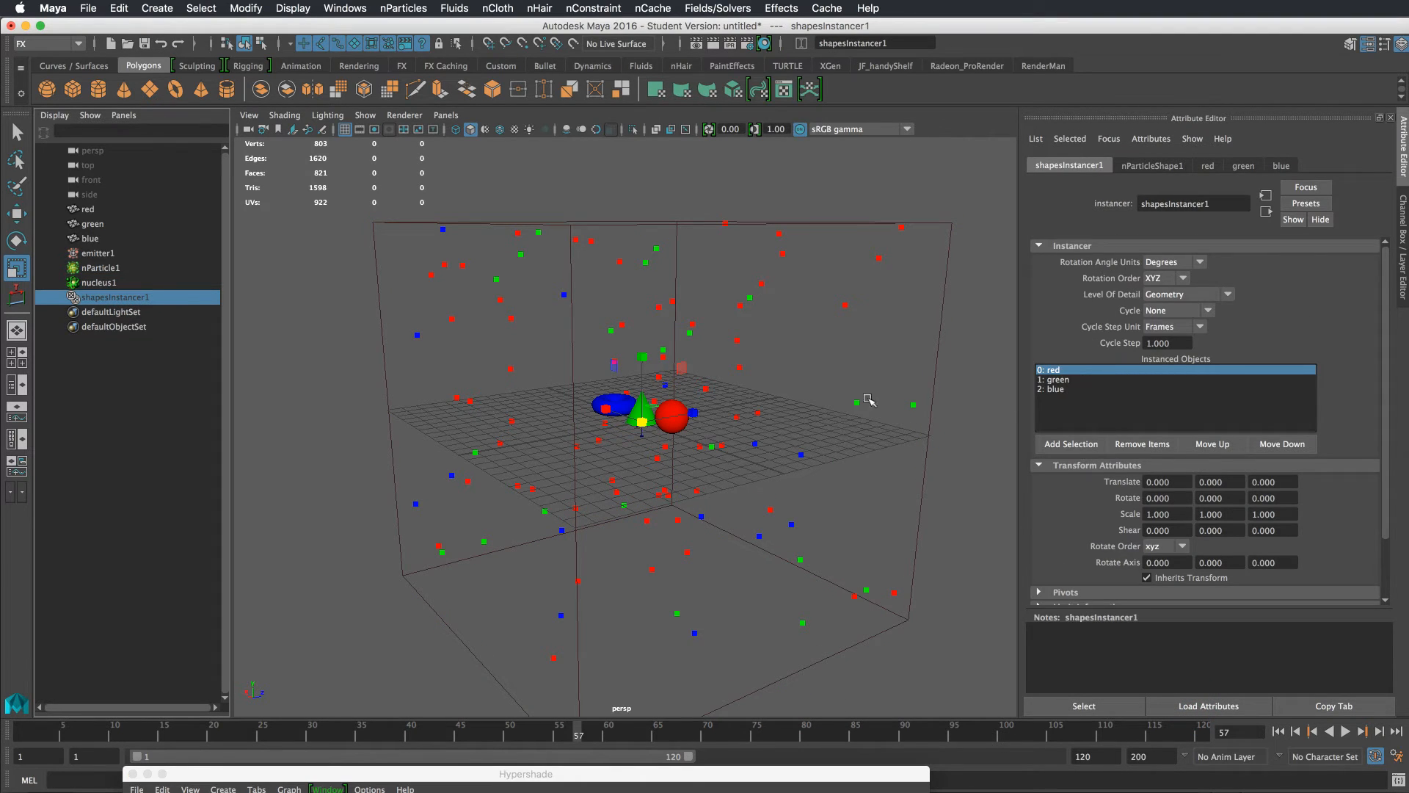
{"action": "left_click", "coordinate": [131, 269]}
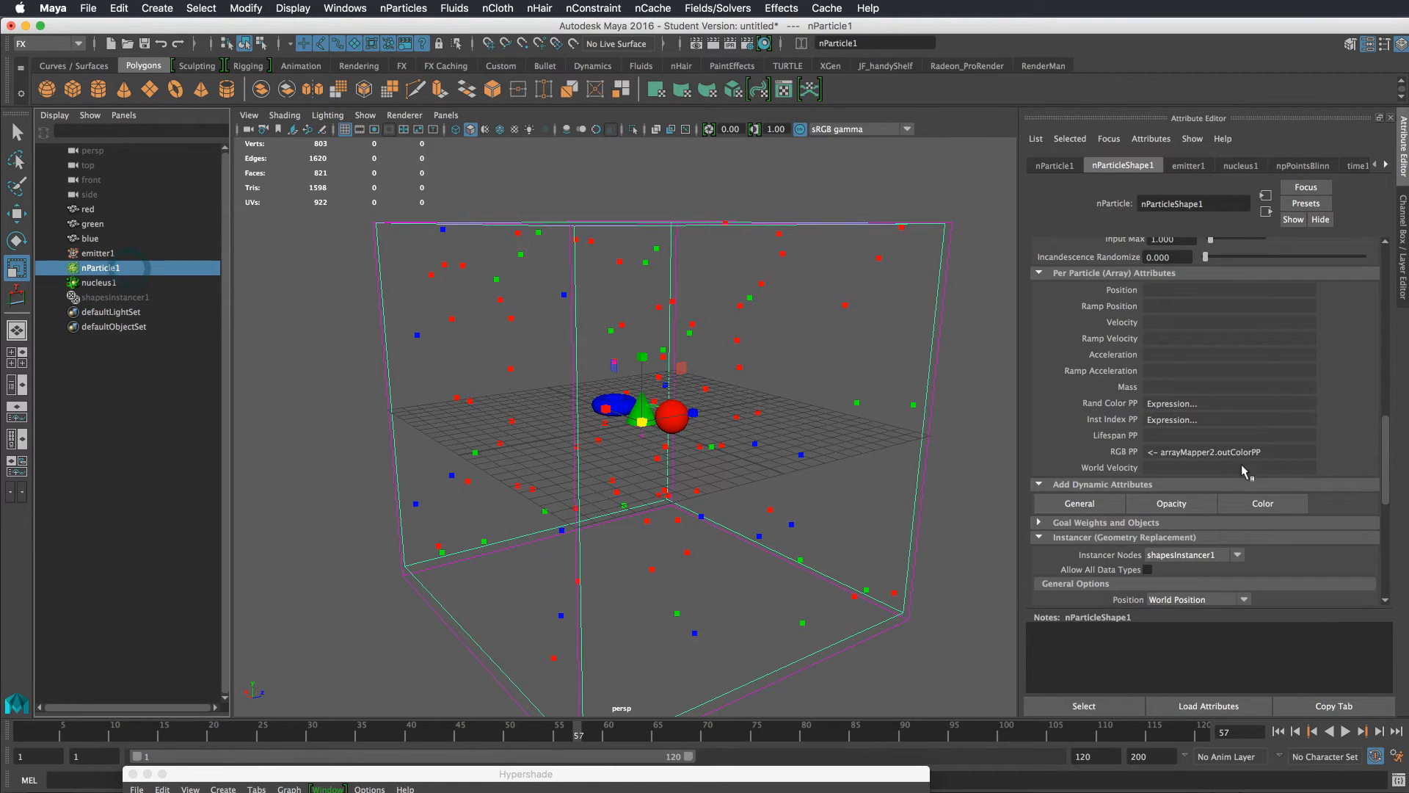
{"action": "left_click_drag", "start_coordinate": [1383, 457], "coordinate": [1384, 525]}
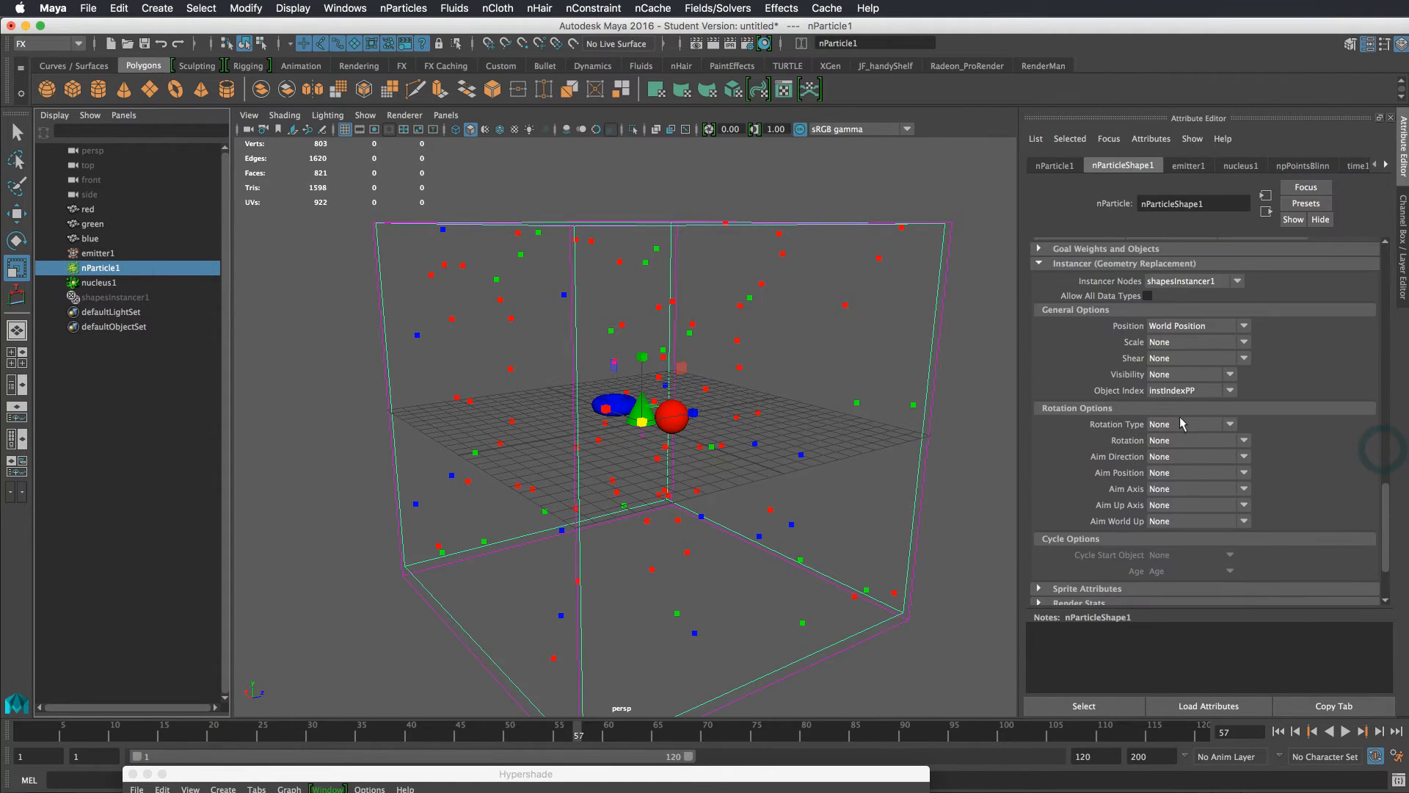
{"action": "left_click", "coordinate": [132, 298]}
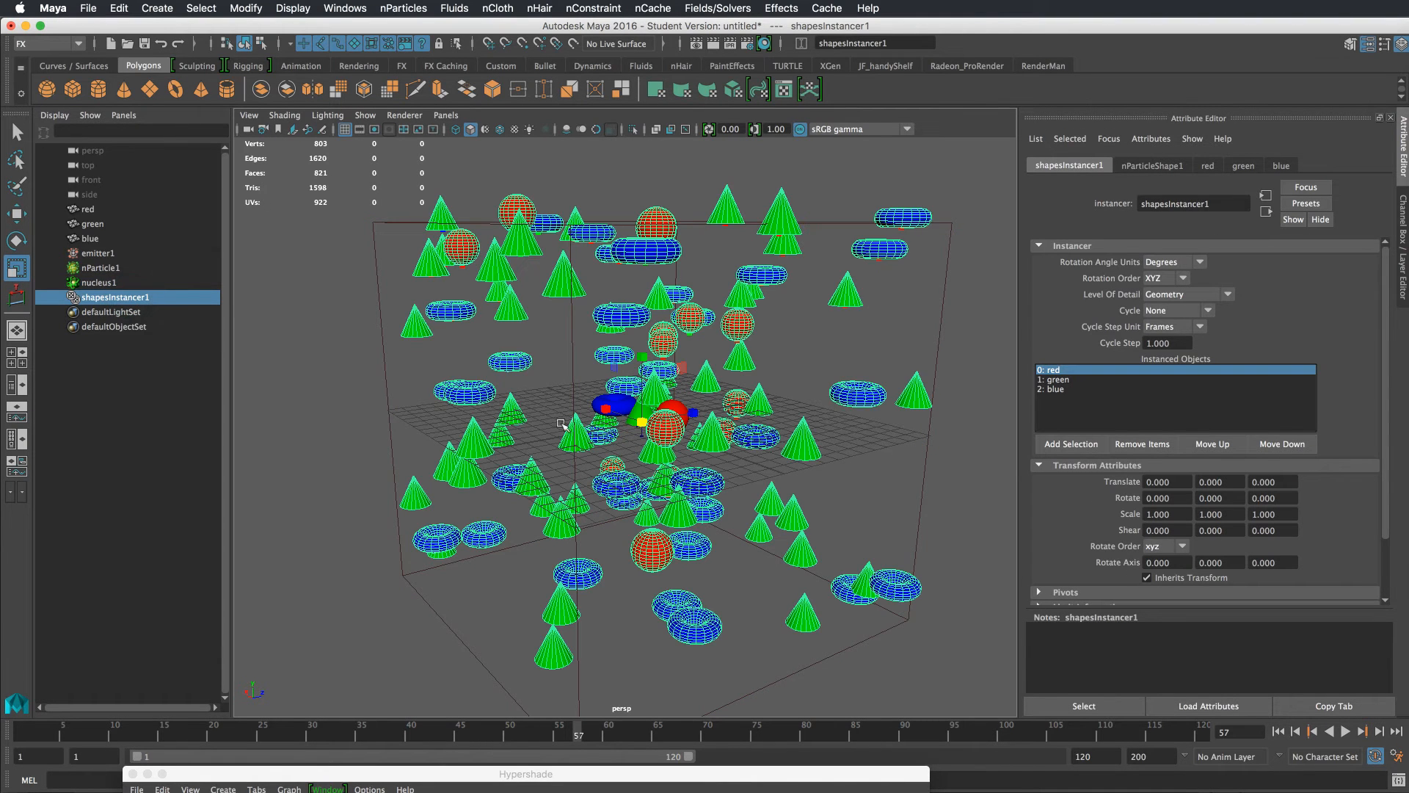
Rewind and play the simulation, orbiting the view to inspect the instanced shapes and colors
{"action": "left_click", "coordinate": [877, 435]}
{"action": "left_click_drag", "start_coordinate": [869, 434], "coordinate": [863, 418], "text": "alt"}
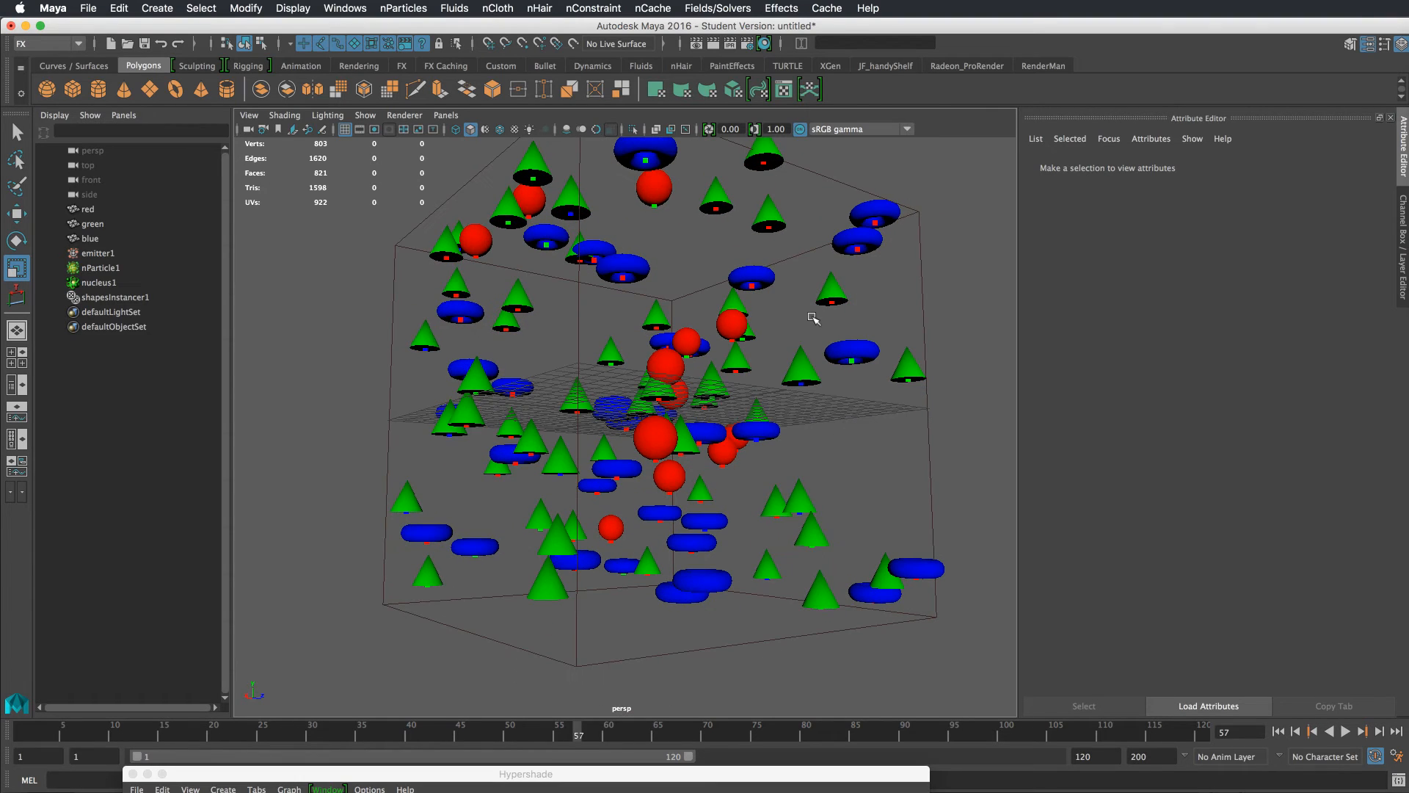
{"action": "left_click_drag", "start_coordinate": [813, 318], "coordinate": [804, 346], "text": "alt"}
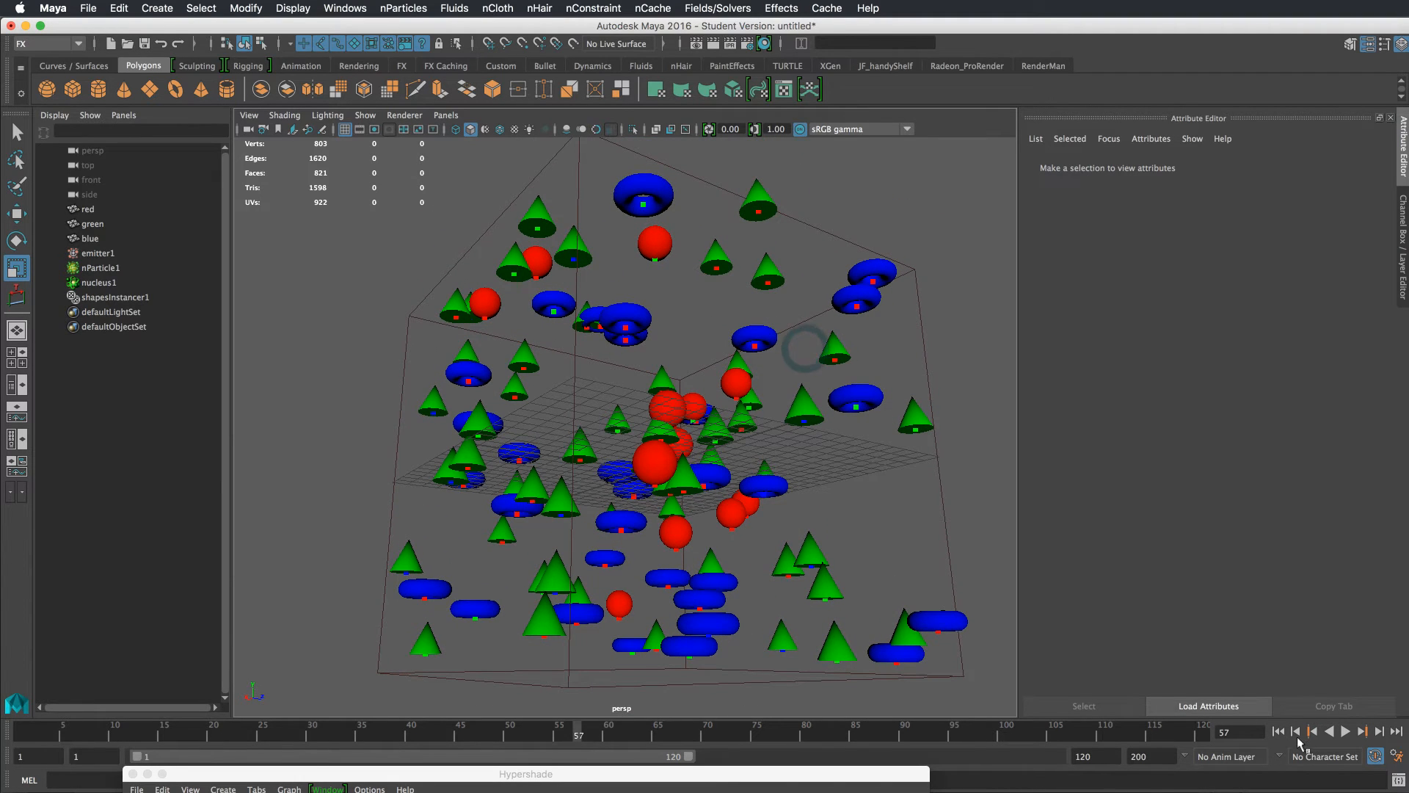
{"action": "left_click", "coordinate": [1278, 731]}
{"action": "left_click", "coordinate": [1345, 731]}
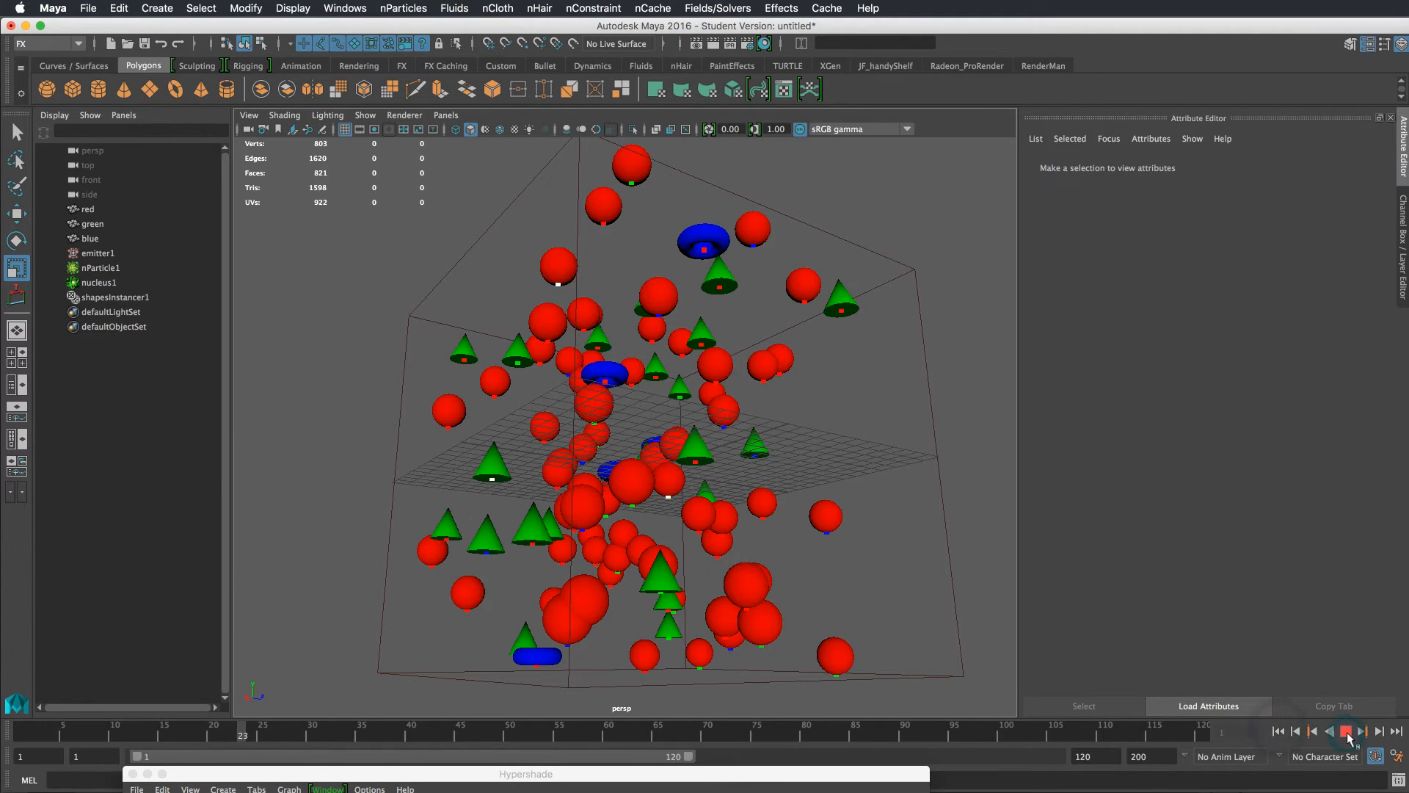
{"action": "left_click", "coordinate": [1345, 731]}
{"action": "left_click_drag", "start_coordinate": [856, 527], "coordinate": [833, 508], "text": "alt"}
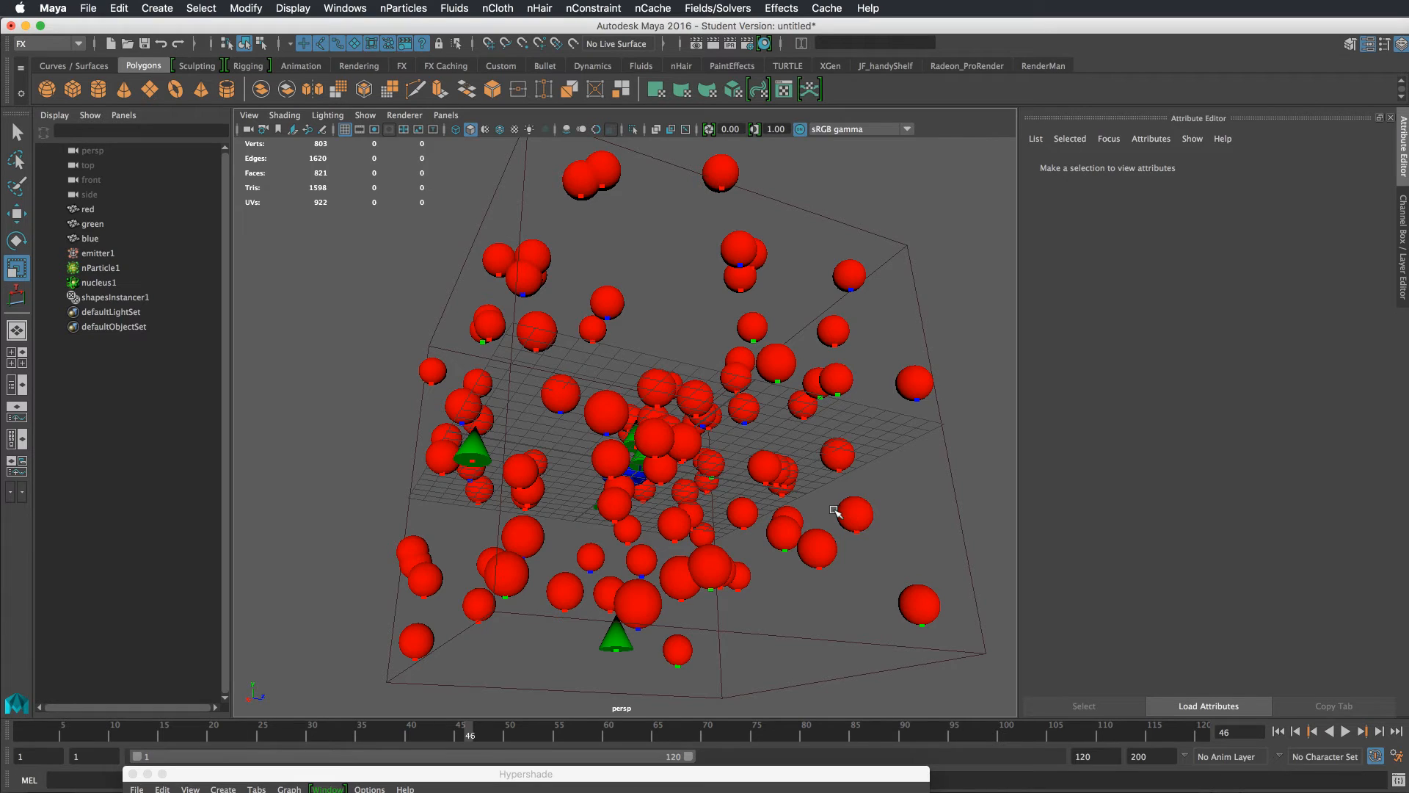
{"action": "left_click_drag", "start_coordinate": [835, 510], "coordinate": [855, 516], "text": "alt"}
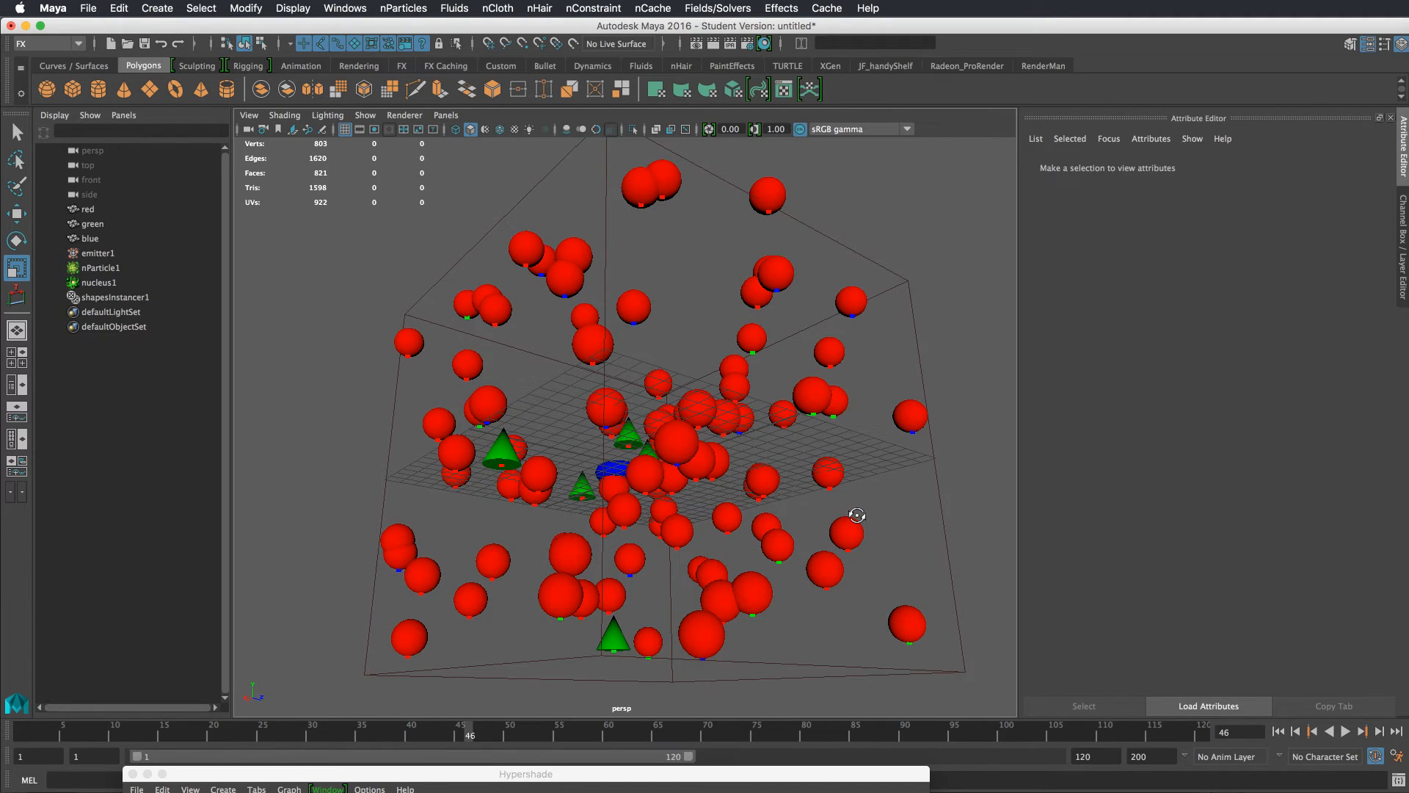
{"action": "left_click_drag", "start_coordinate": [856, 515], "coordinate": [859, 513], "text": "alt"}
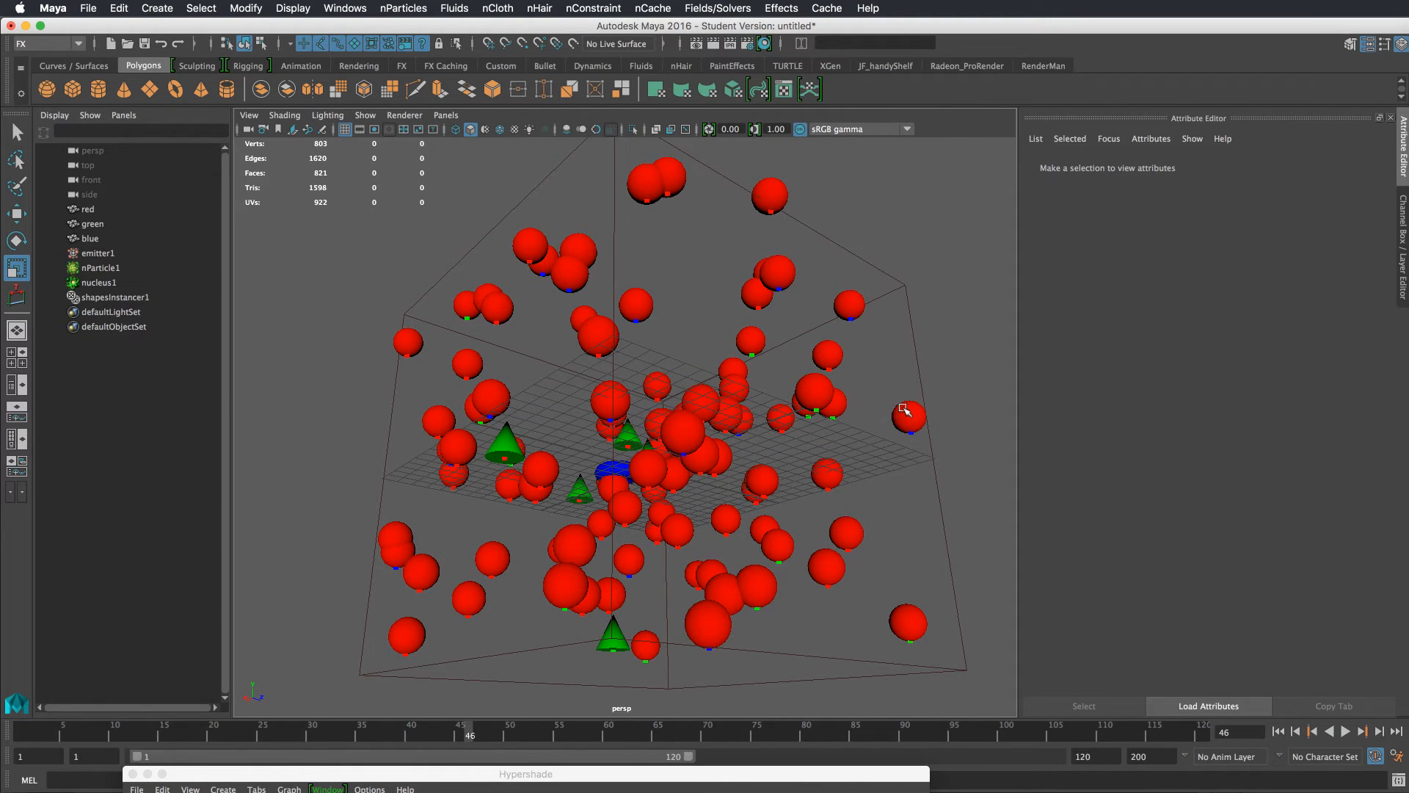
Select the particle system and replay the simulation from the start
{"action": "left_click_drag", "start_coordinate": [935, 423], "coordinate": [905, 443]}
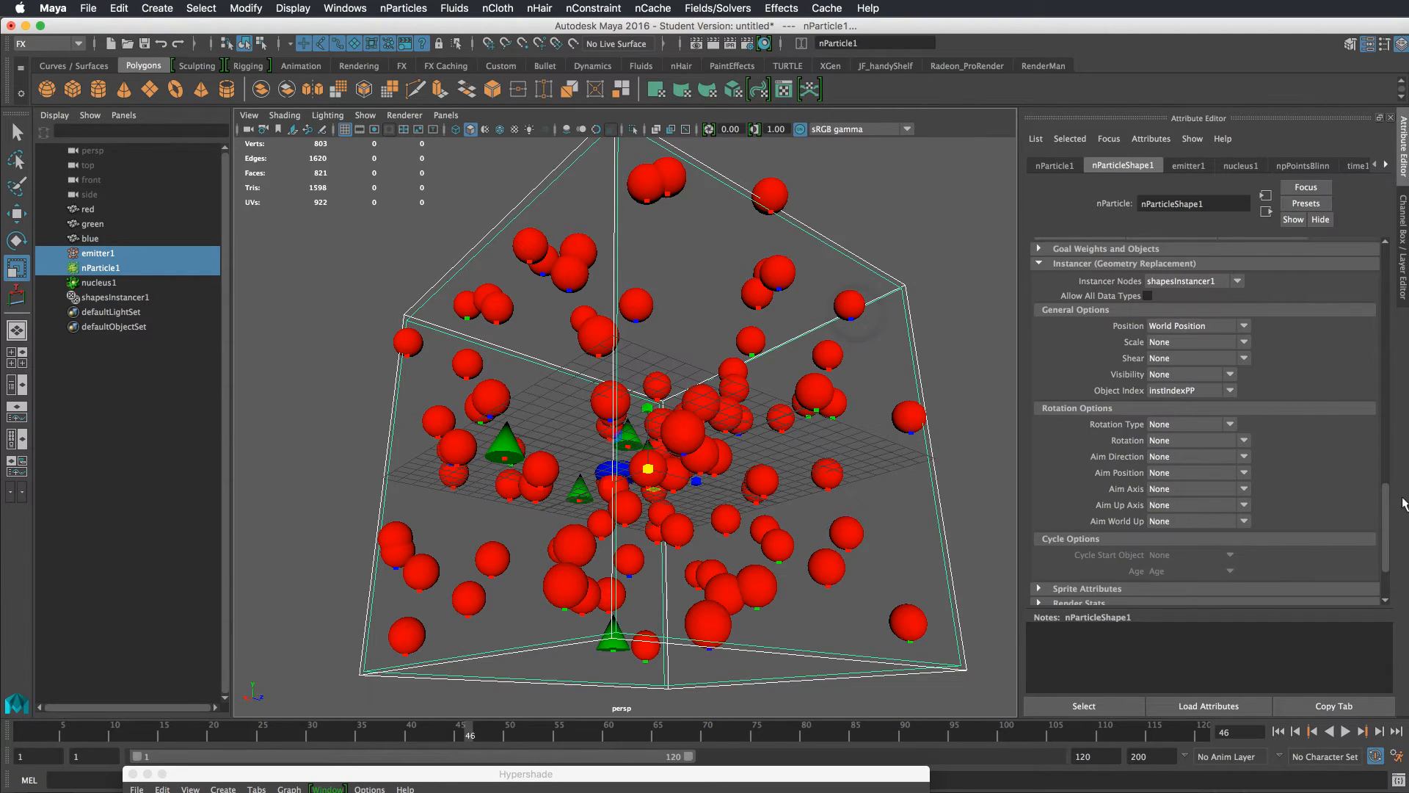
{"action": "left_click_drag", "start_coordinate": [1385, 499], "coordinate": [1385, 482]}
{"action": "left_click", "coordinate": [1277, 731]}
{"action": "left_click", "coordinate": [1345, 731]}
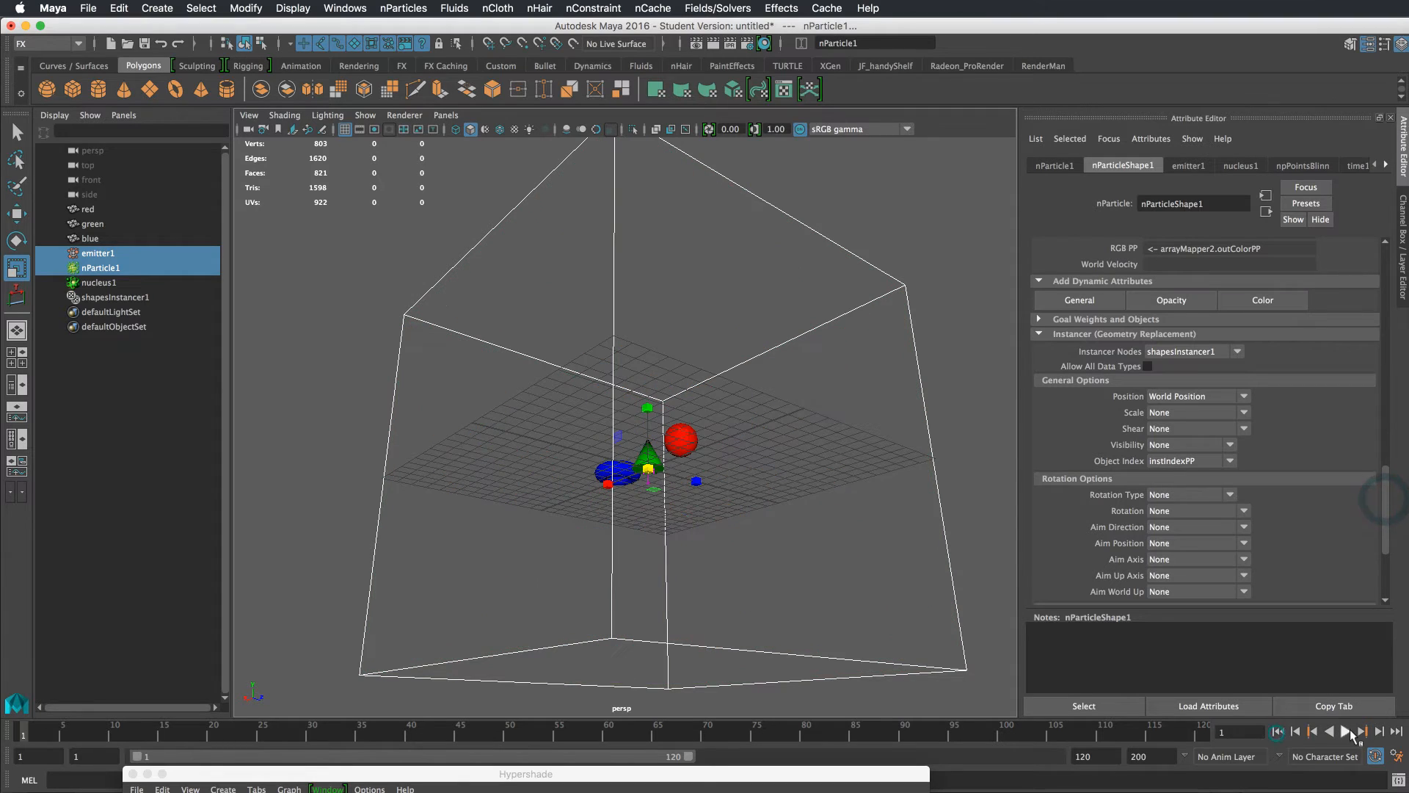
{"action": "left_click", "coordinate": [1351, 732]}
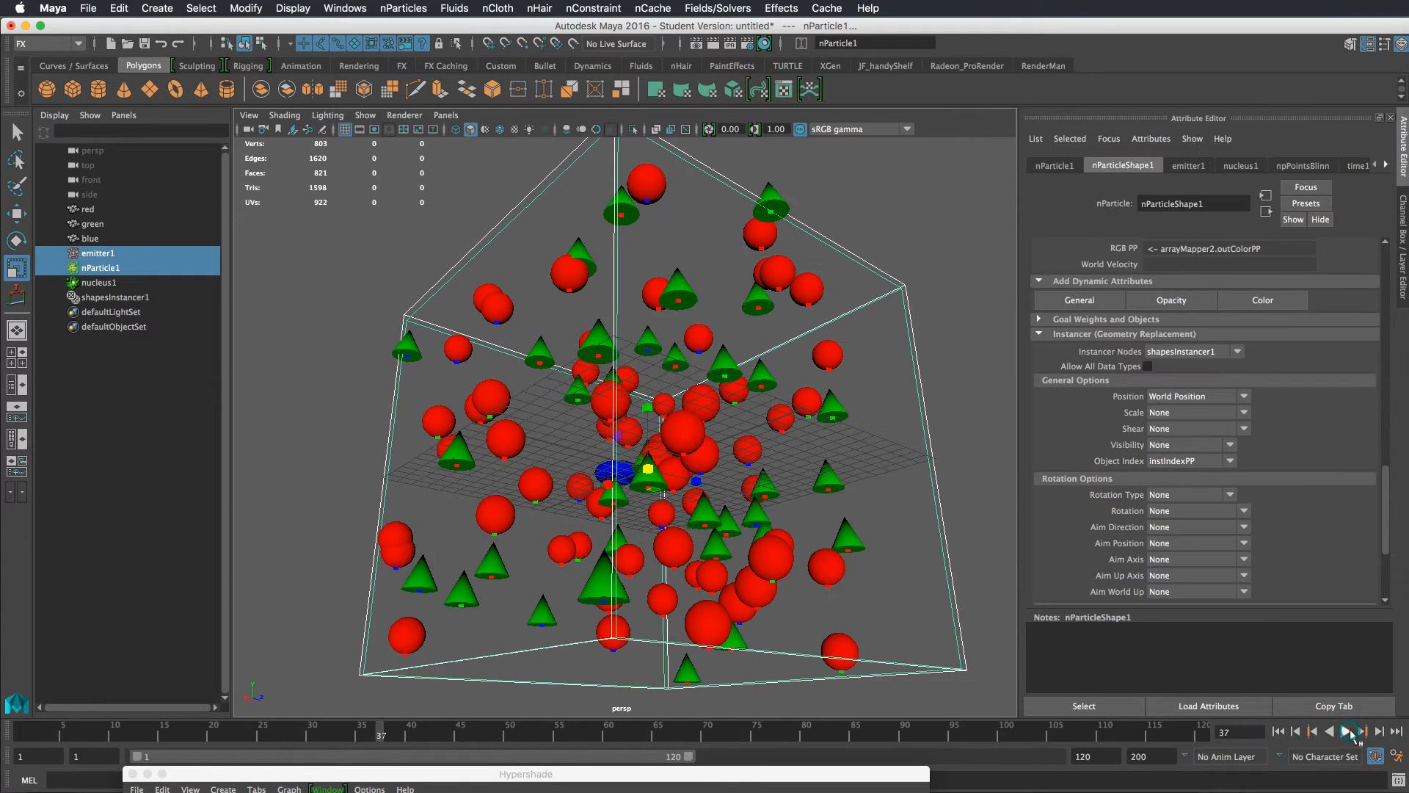
{"action": "left_click", "coordinate": [1278, 731]}
{"action": "left_click", "coordinate": [1345, 731]}
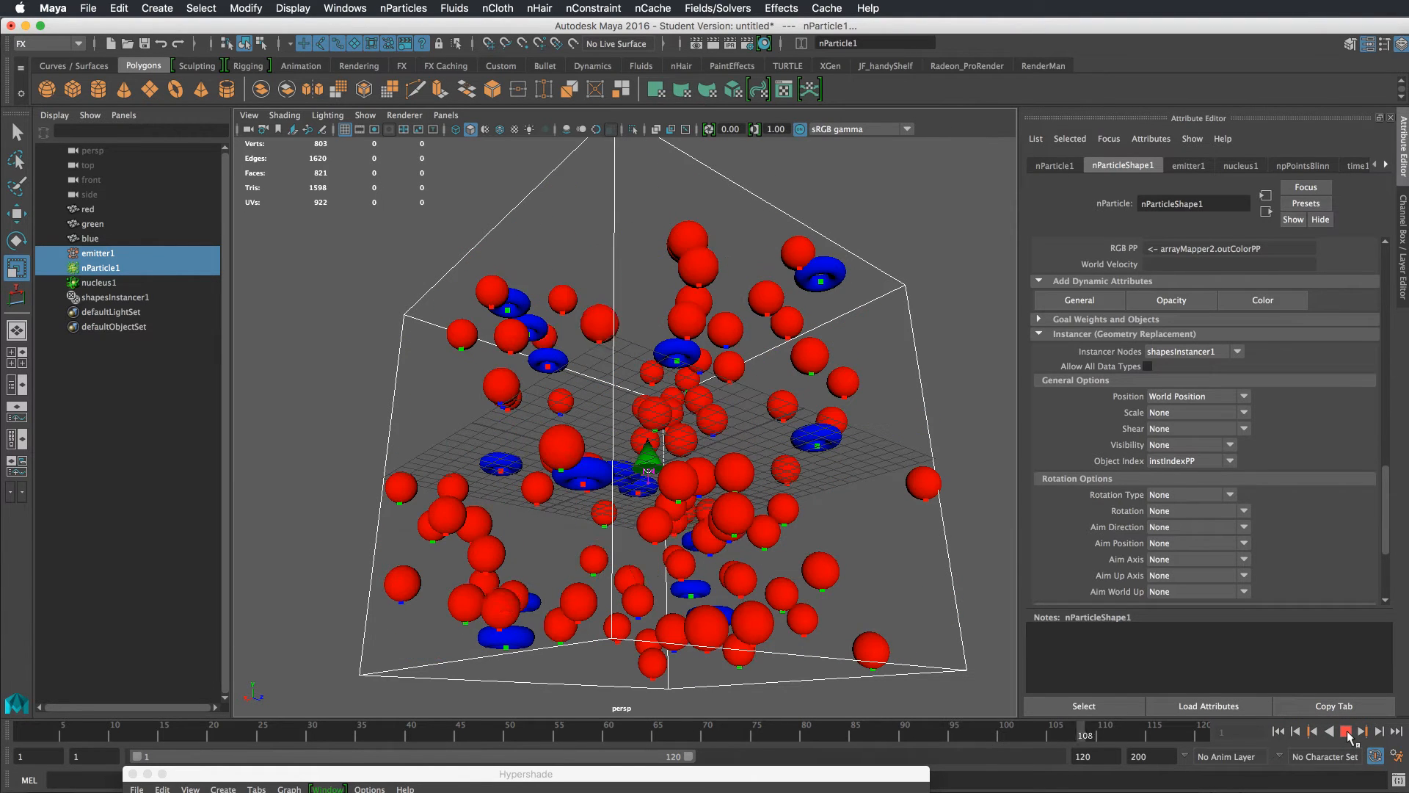
{"action": "left_click", "coordinate": [1347, 733]}
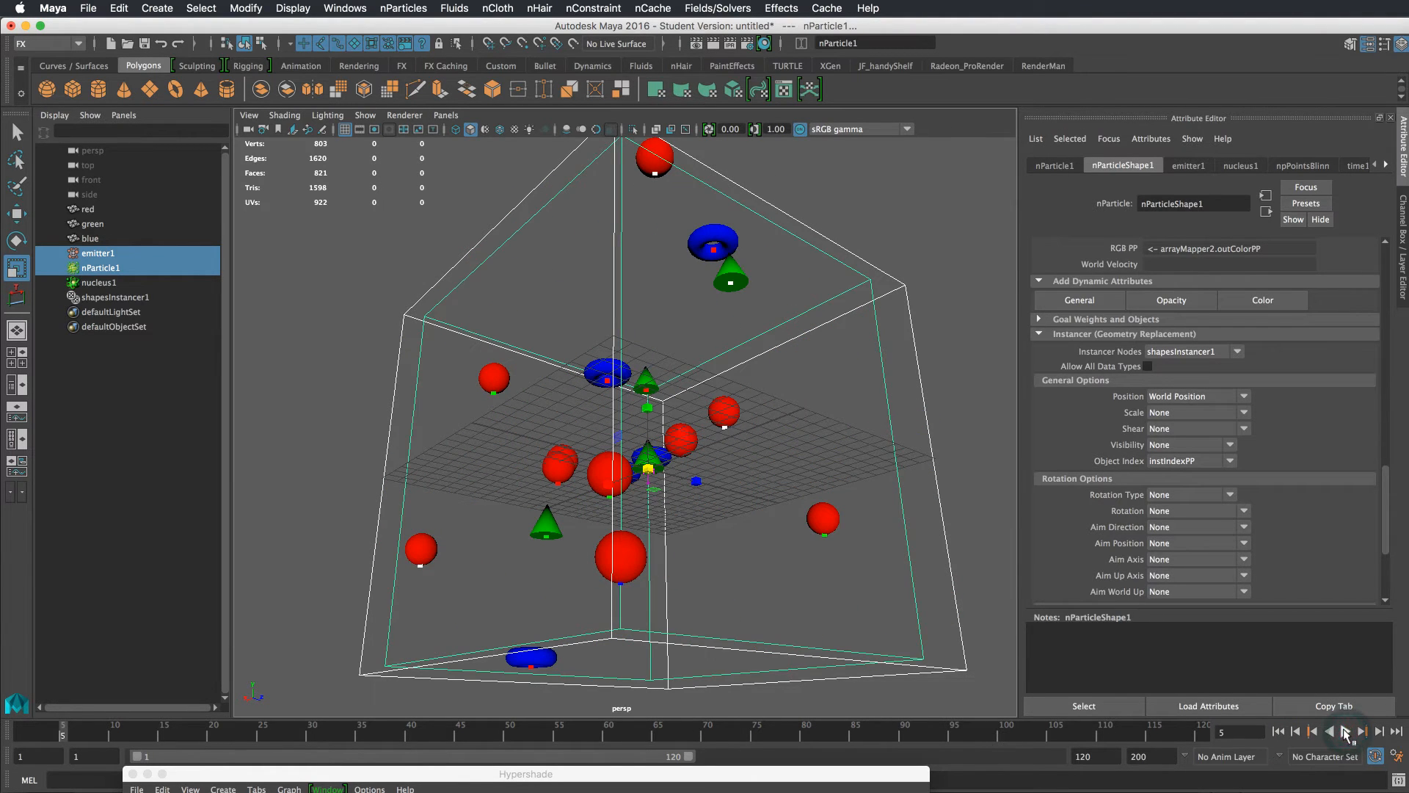
Select nParticle1 and step forward a few frames to check the instances
{"action": "left_click", "coordinate": [855, 519]}
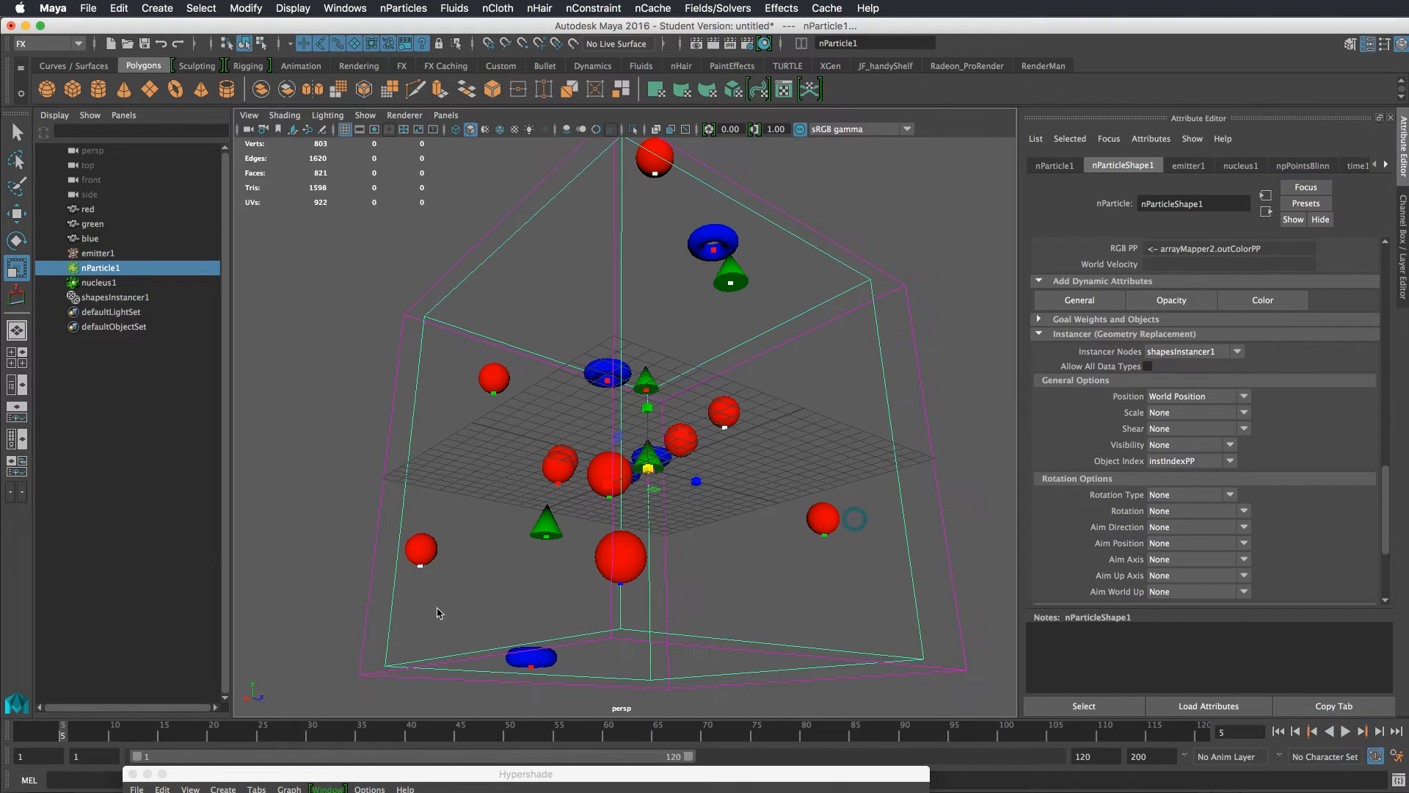
{"action": "left_click", "coordinate": [424, 554]}
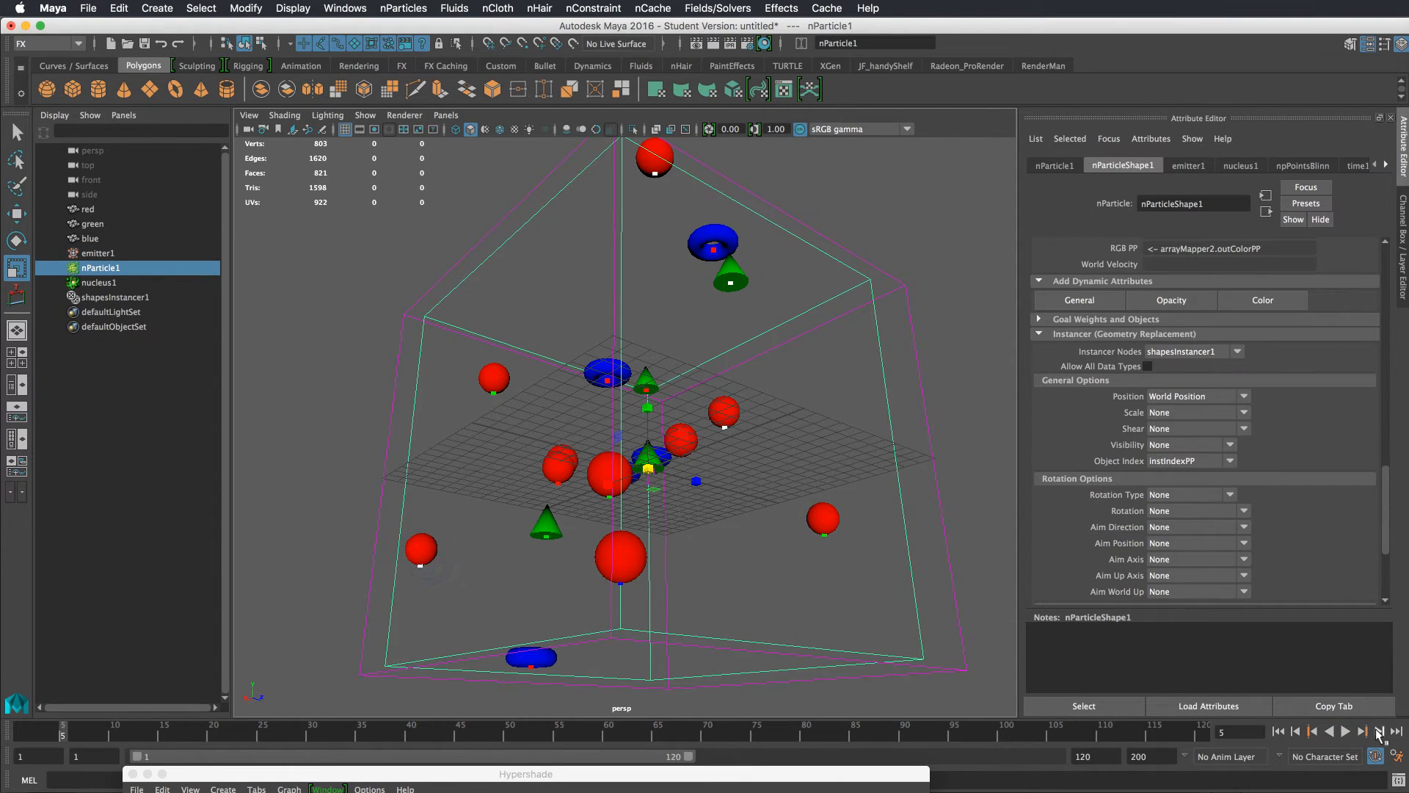
{"action": "left_click", "coordinate": [1379, 732]}
{"action": "left_click", "coordinate": [1379, 732]}
{"action": "left_click", "coordinate": [1379, 732]}
{"action": "left_click", "coordinate": [1379, 732]}
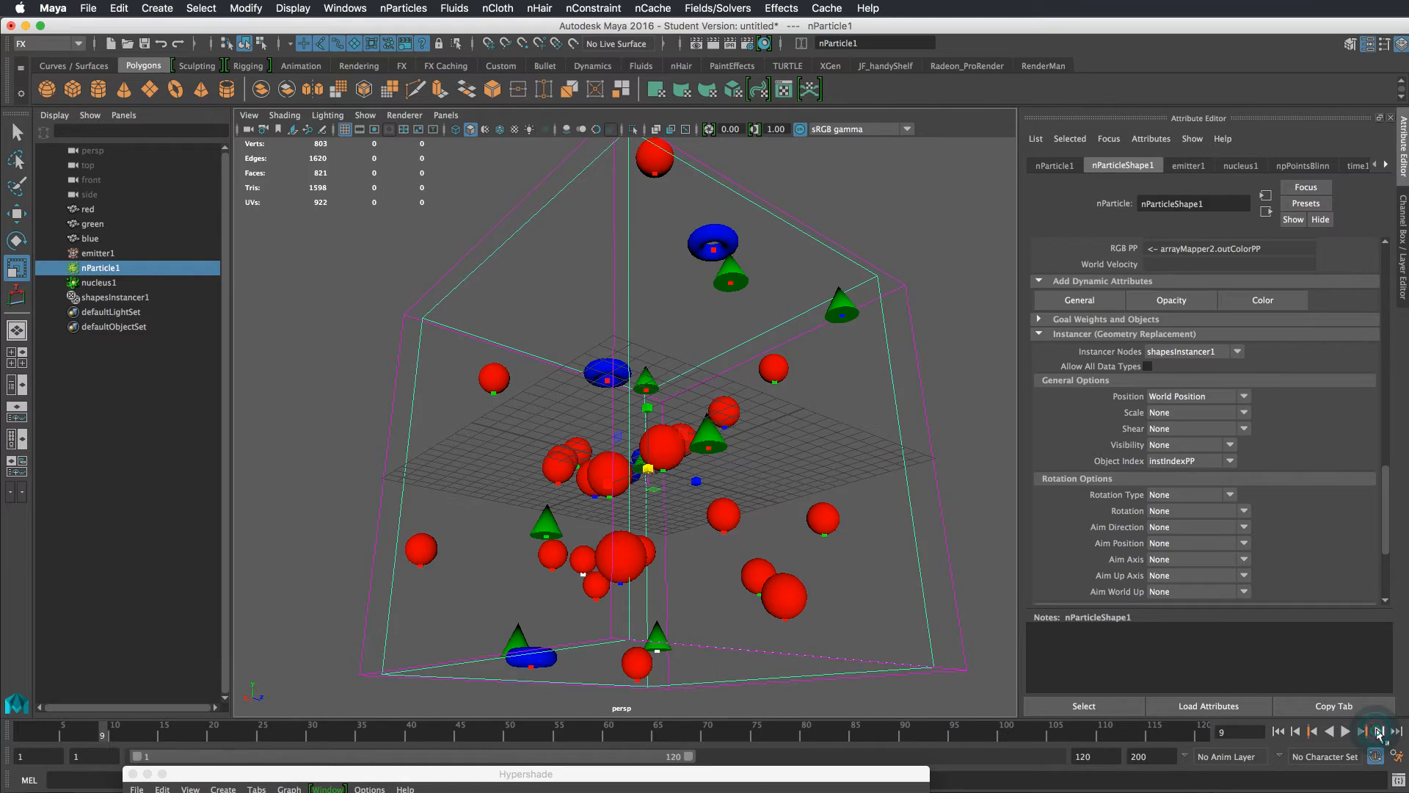
Inspect the RGB PP connection among the particle shape's per-particle attributes
{"action": "scroll", "coordinate": [1376, 388], "scroll_direction": "up", "scroll_amount": 10}
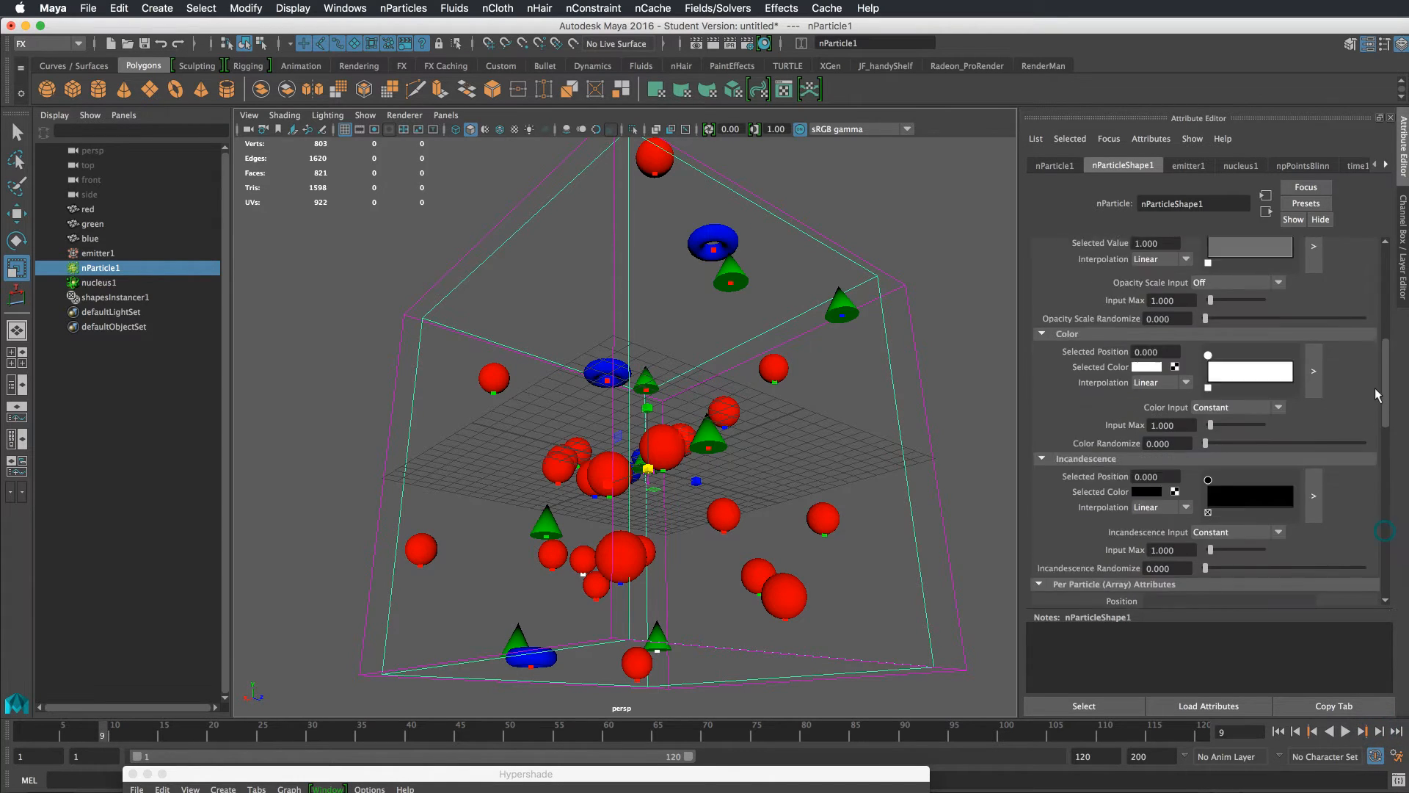
{"action": "scroll", "coordinate": [1372, 381], "scroll_direction": "down", "scroll_amount": 10}
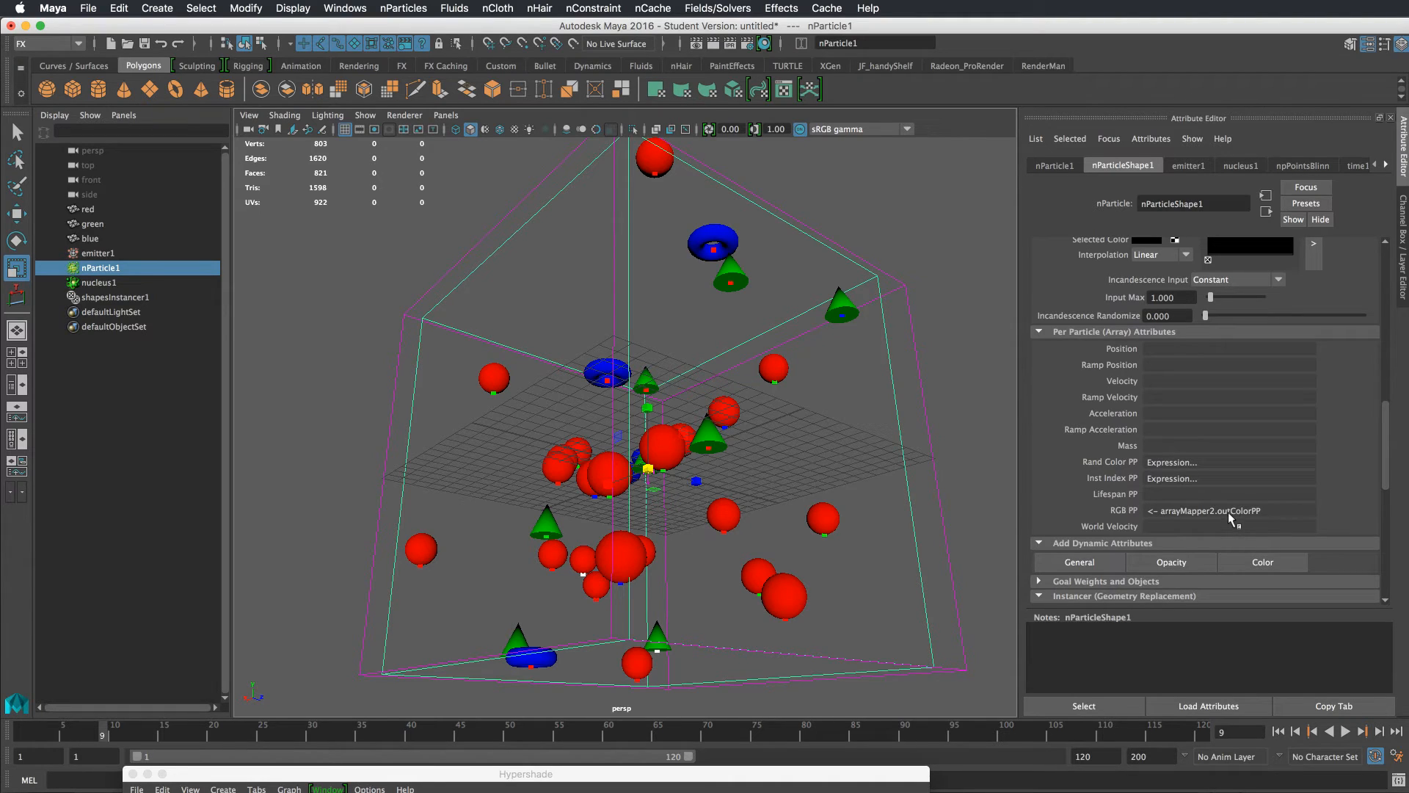
{"action": "right_click", "coordinate": [1191, 508]}
{"action": "mouse_move", "coordinate": [1225, 515]}
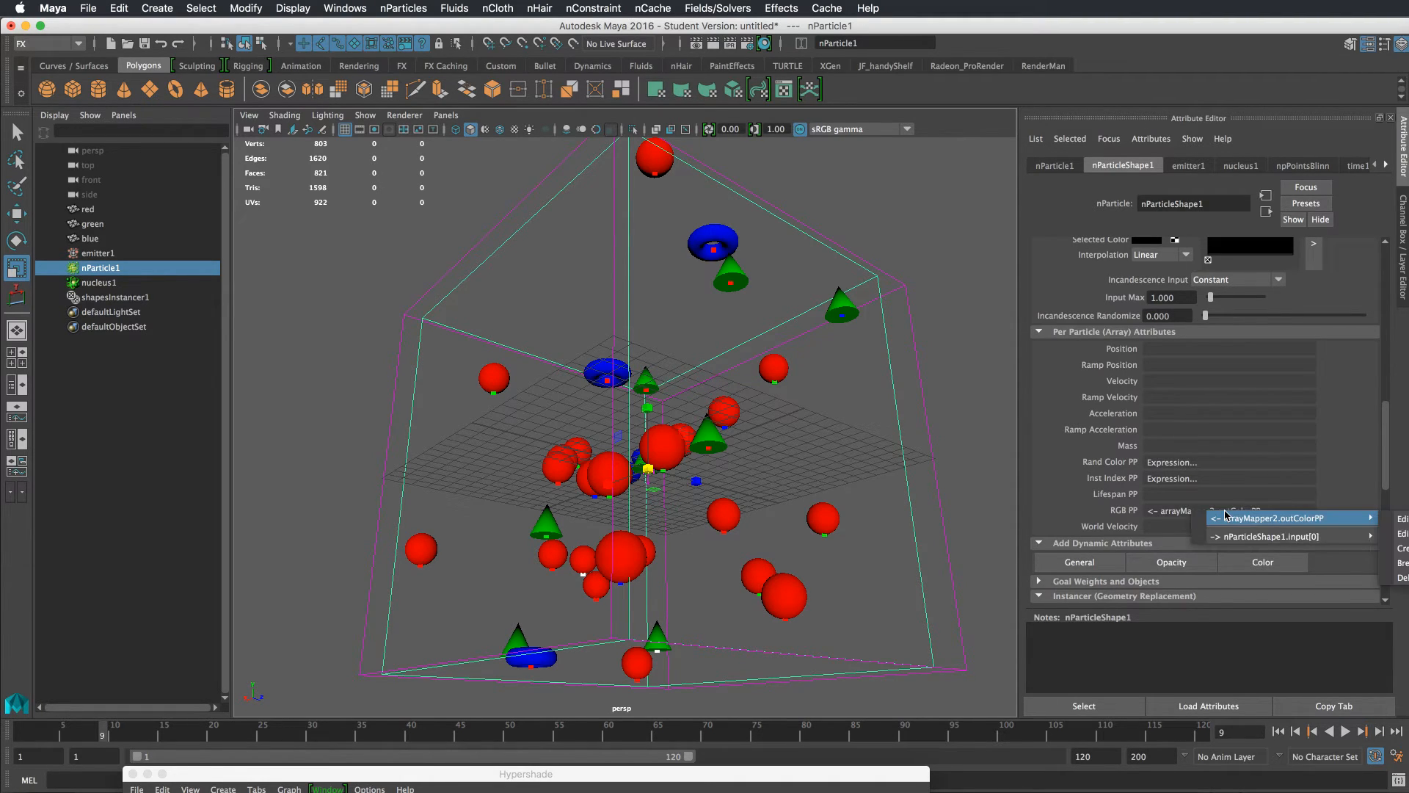
{"action": "left_click", "coordinate": [1323, 472]}
Edit the Inst Index PP creation expression so $cr reads nParticleShape1.rgbPP, close it, and replay the simulation
{"action": "right_click", "coordinate": [1157, 481]}
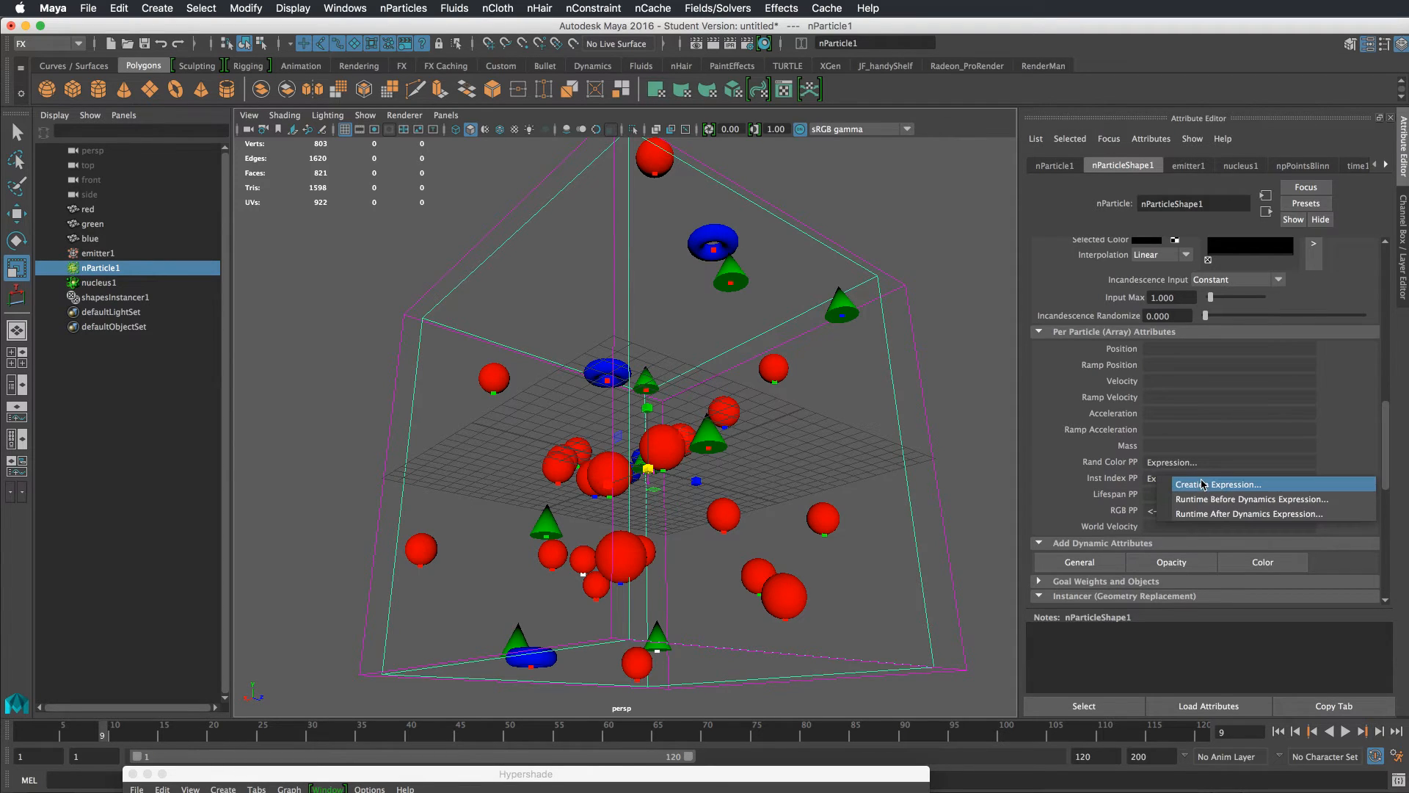
{"action": "left_click", "coordinate": [1203, 485]}
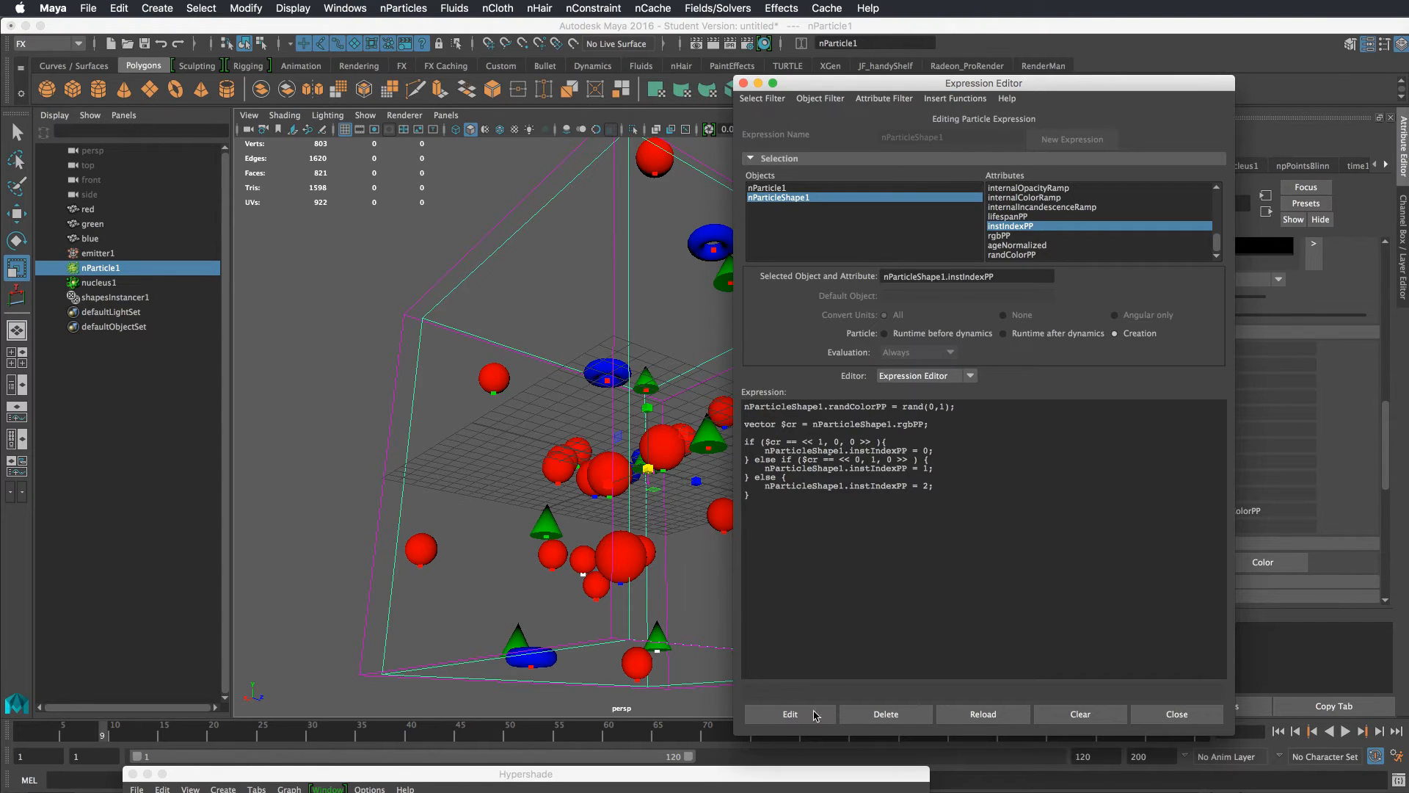
{"action": "left_click", "coordinate": [1176, 714]}
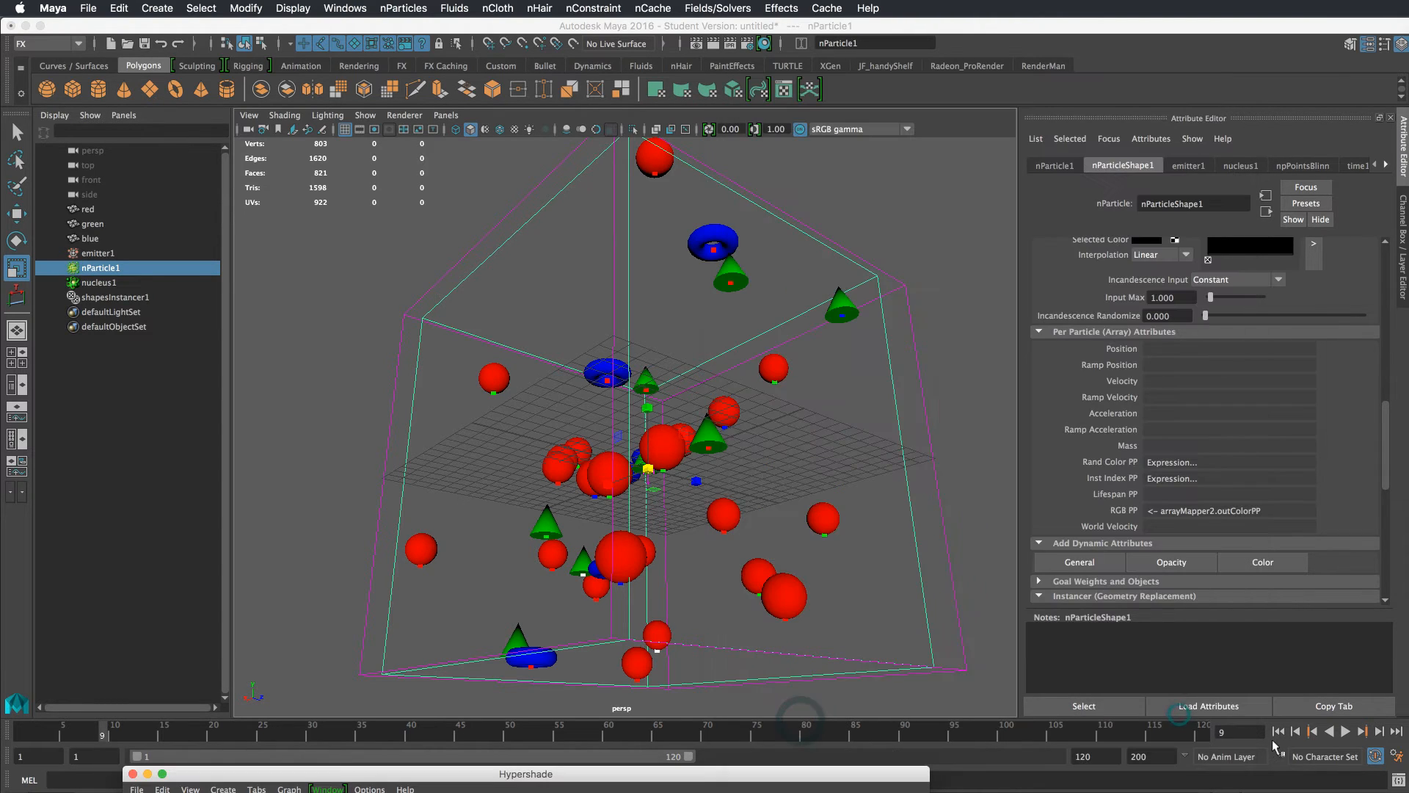
{"action": "left_click", "coordinate": [1279, 731]}
{"action": "left_click", "coordinate": [1345, 731]}
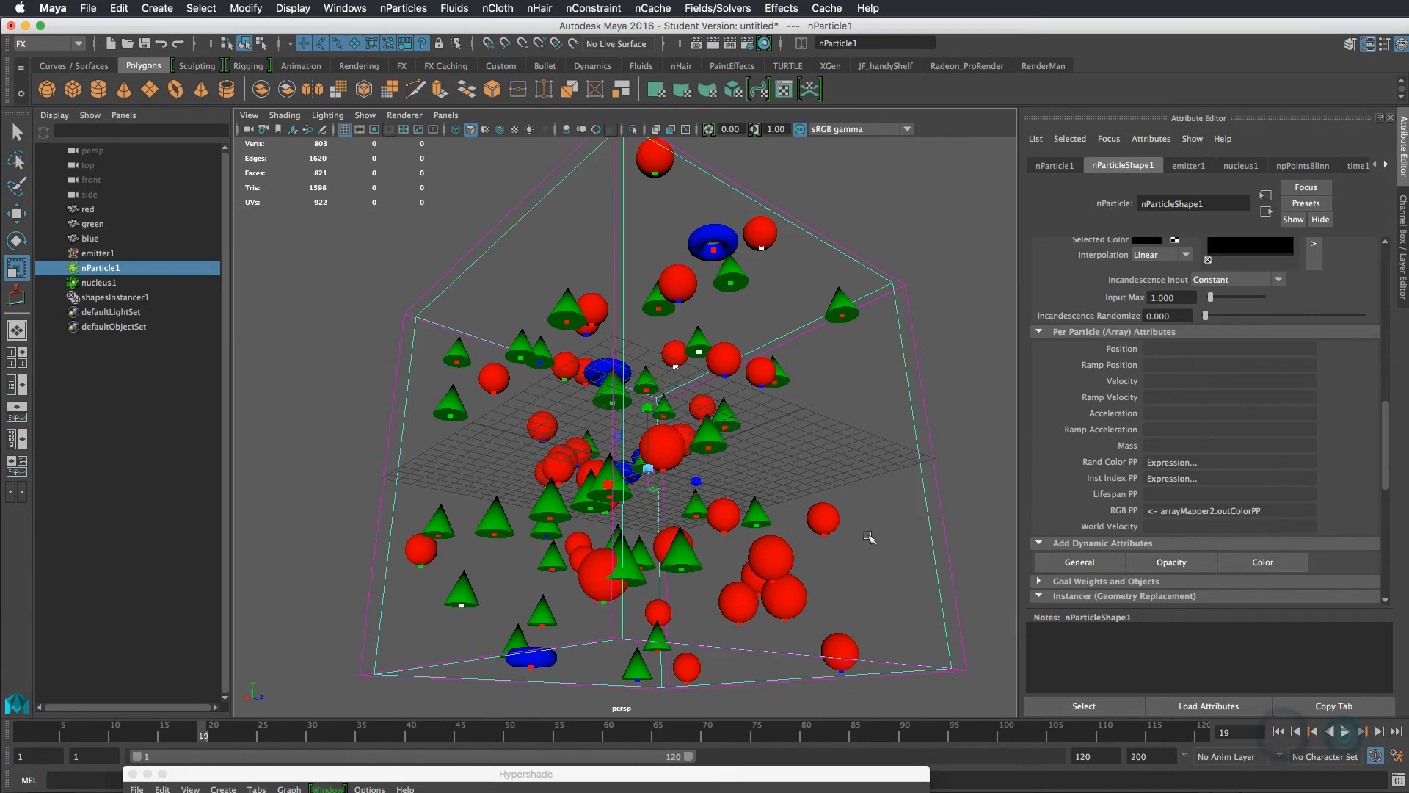
Open the array mapper node feeding the particles' RGB PP attribute
{"action": "mouse_move", "coordinate": [869, 536]}
{"action": "left_mouse_down", "text": "alt"}
{"action": "mouse_move", "coordinate": [830, 506]}
{"action": "mouse_move", "coordinate": [879, 555]}
{"action": "left_mouse_up", "text": "alt"}
{"action": "right_click", "coordinate": [1172, 469]}
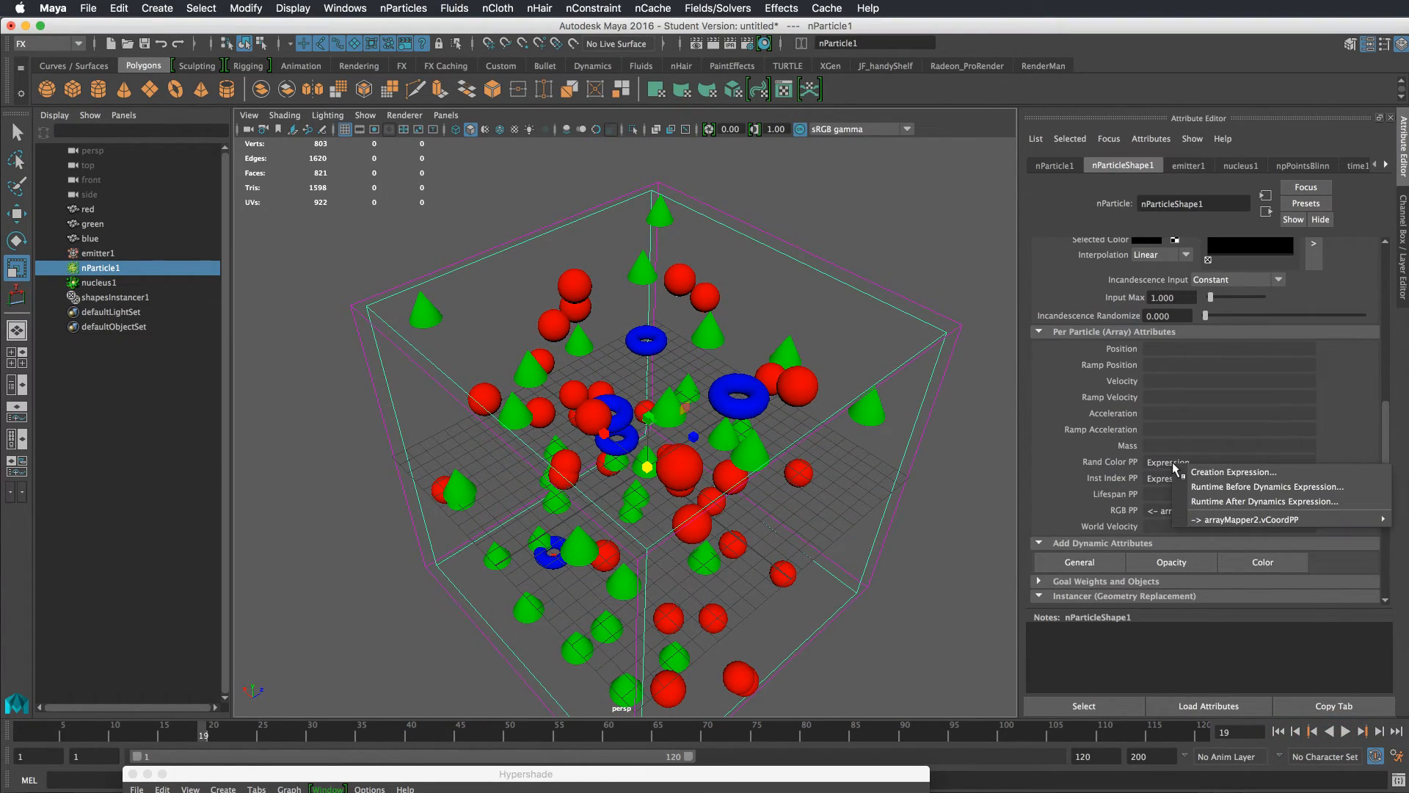
{"action": "left_click", "coordinate": [1157, 510]}
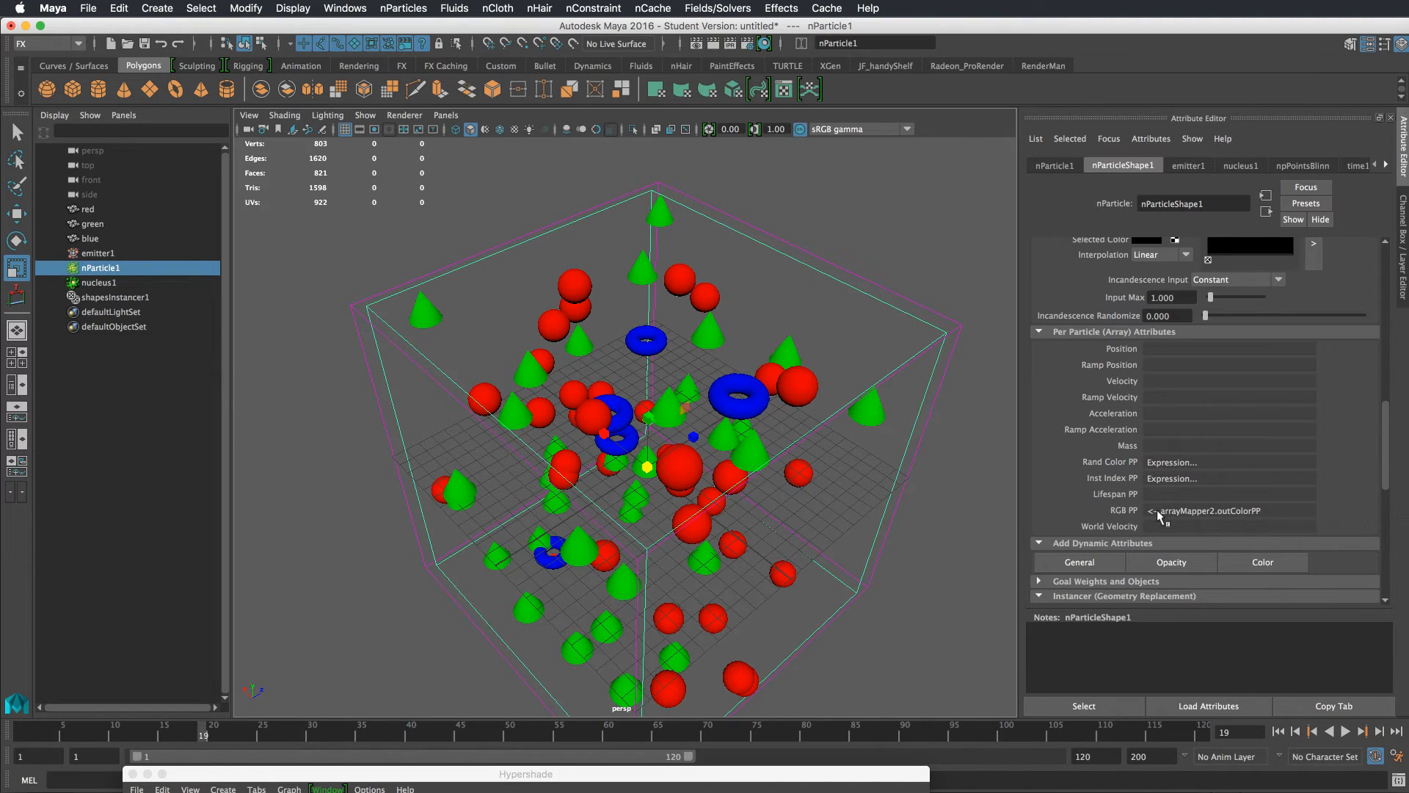
{"action": "right_click", "coordinate": [1184, 514]}
{"action": "mouse_move", "coordinate": [1321, 521]}
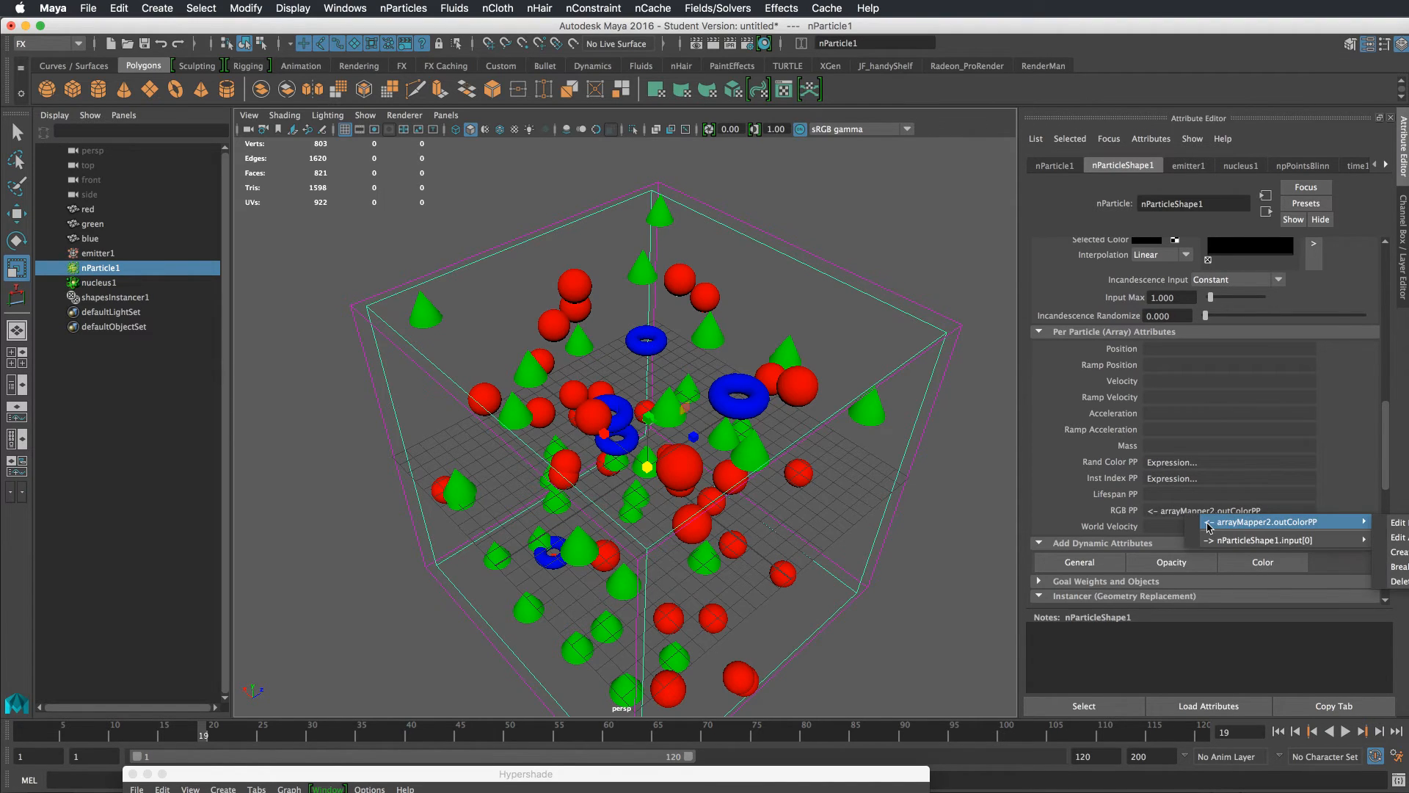
{"action": "left_click", "coordinate": [1400, 537]}
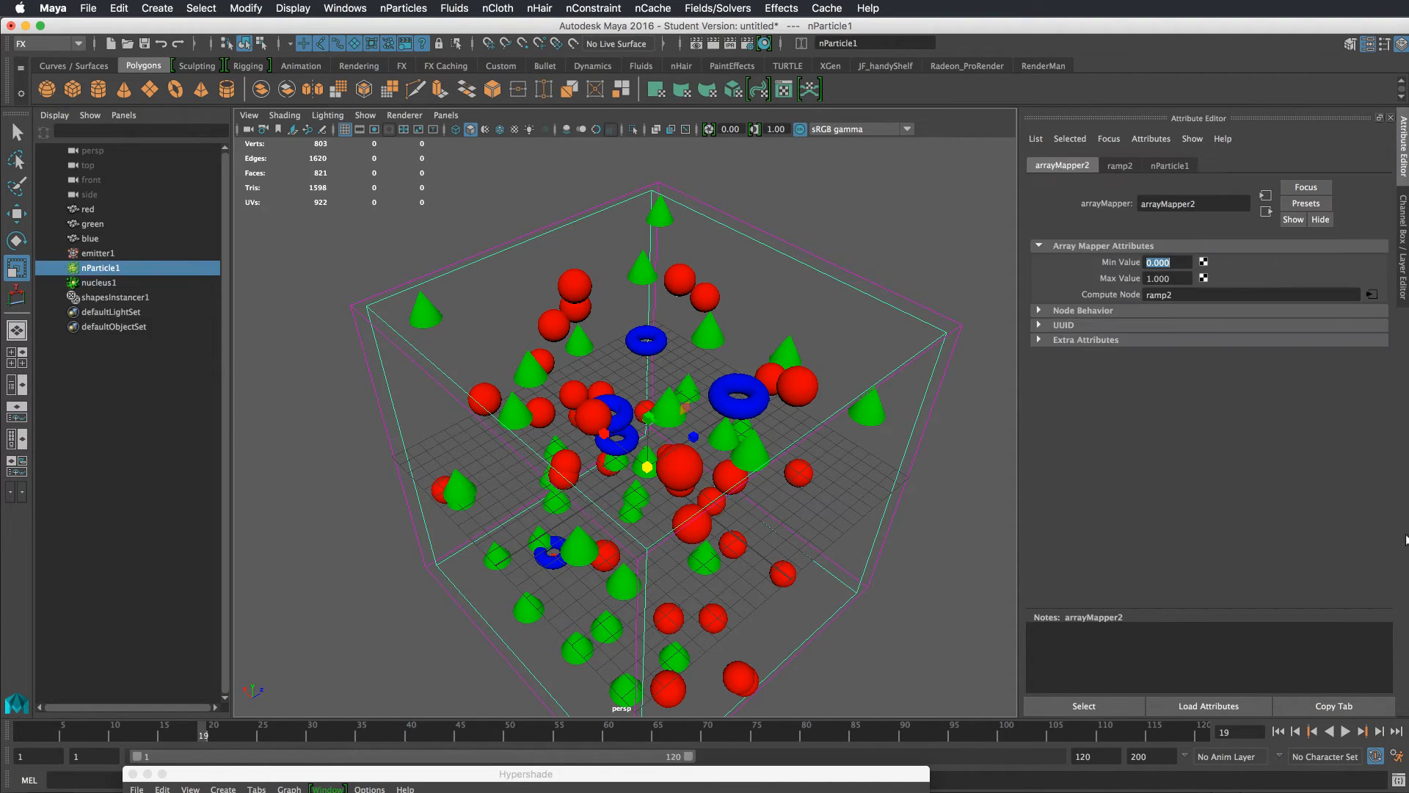
Open the ramp driving RGB PP and move its green marker to position 0.070
{"action": "left_click", "coordinate": [792, 370]}
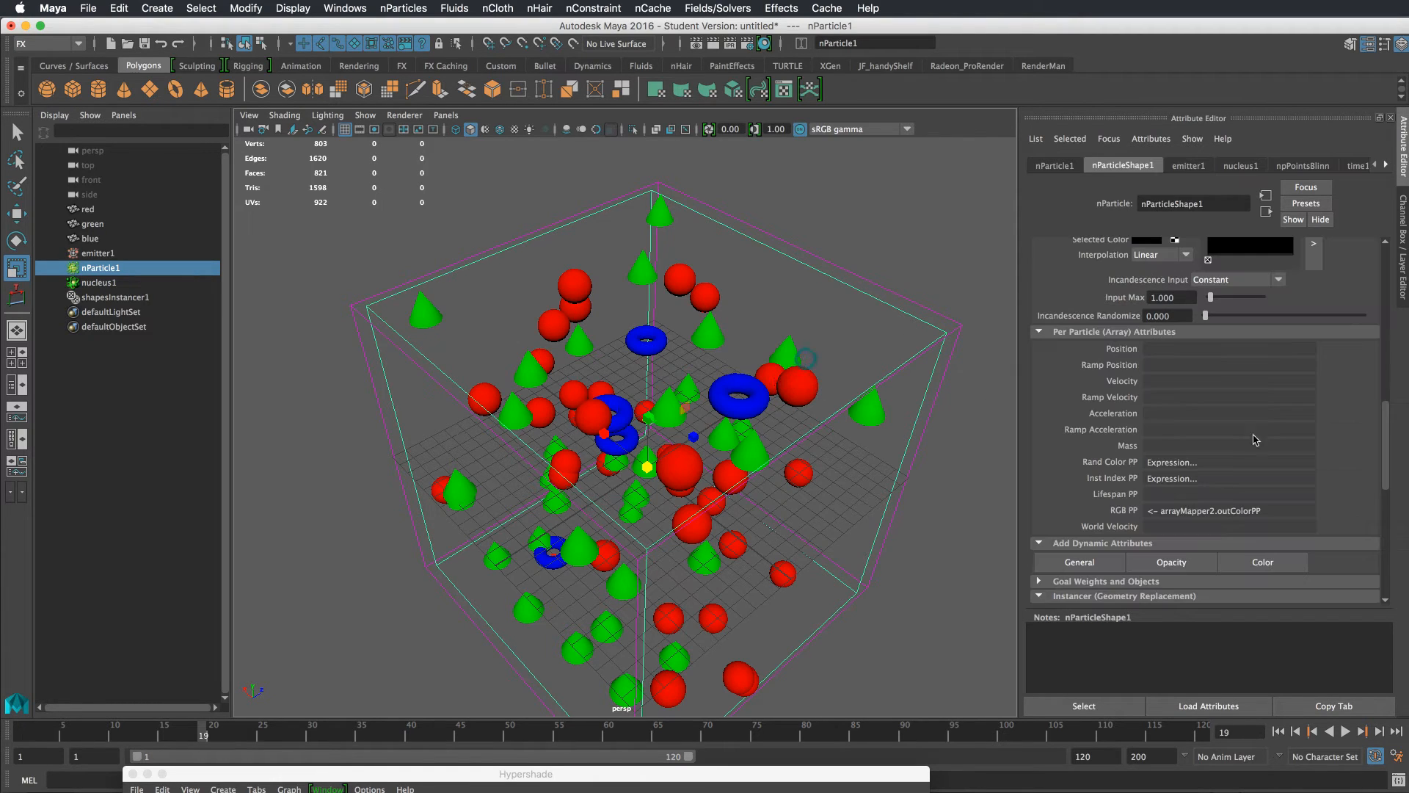
{"action": "right_click", "coordinate": [1176, 514]}
{"action": "mouse_move", "coordinate": [1292, 518]}
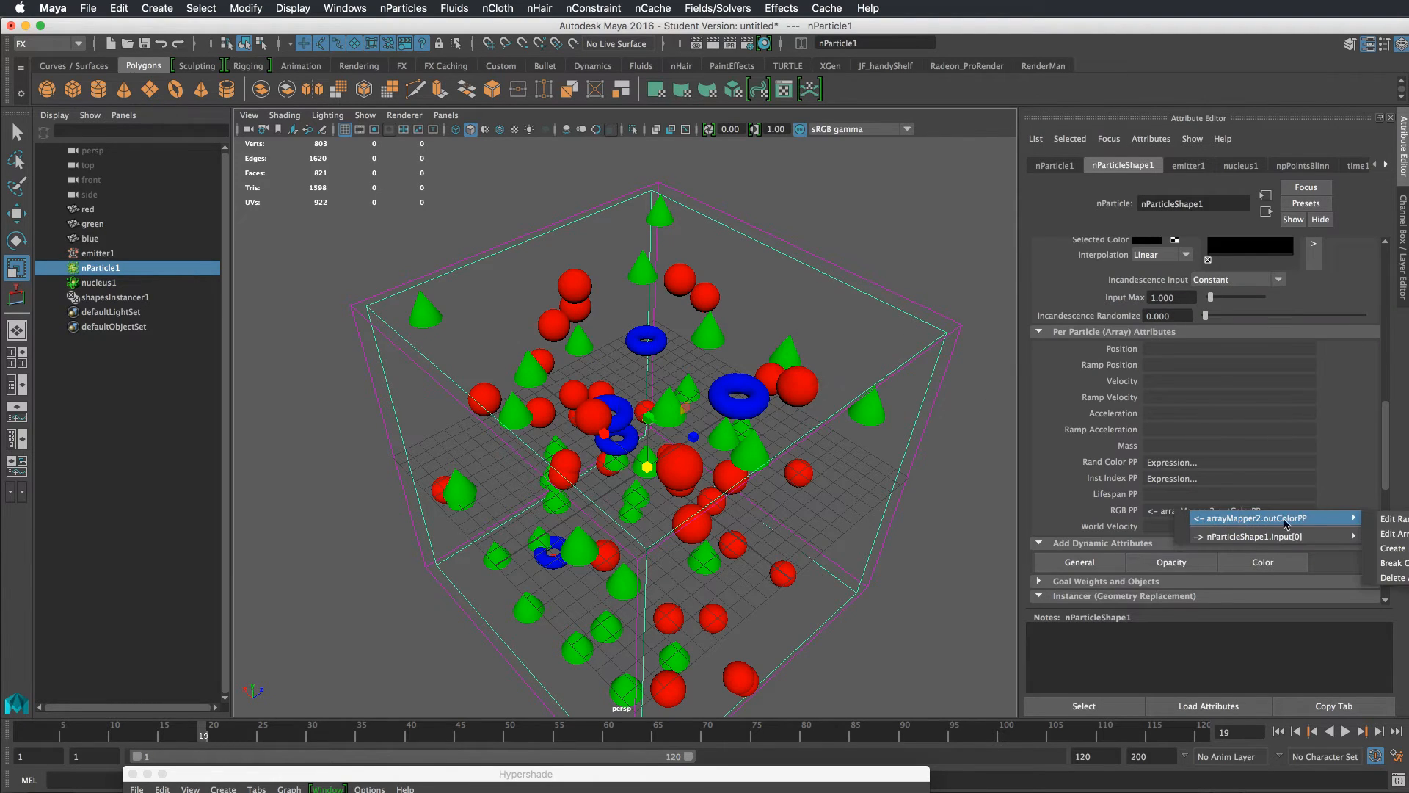
{"action": "left_click", "coordinate": [1390, 525]}
{"action": "left_click_drag", "start_coordinate": [1226, 366], "coordinate": [1070, 366]}
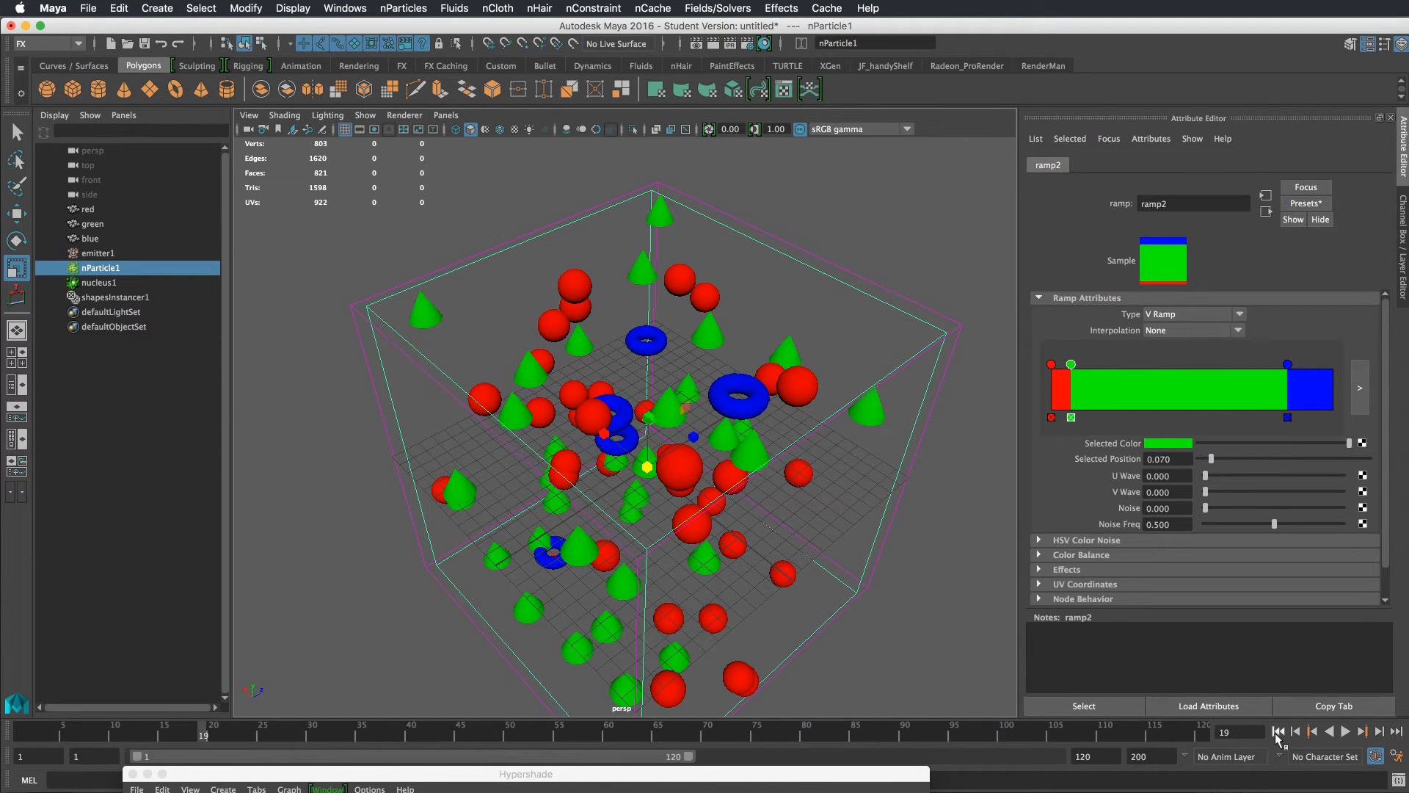
Replay the simulation from the start
{"action": "left_click", "coordinate": [1277, 731]}
{"action": "left_click", "coordinate": [1346, 731]}
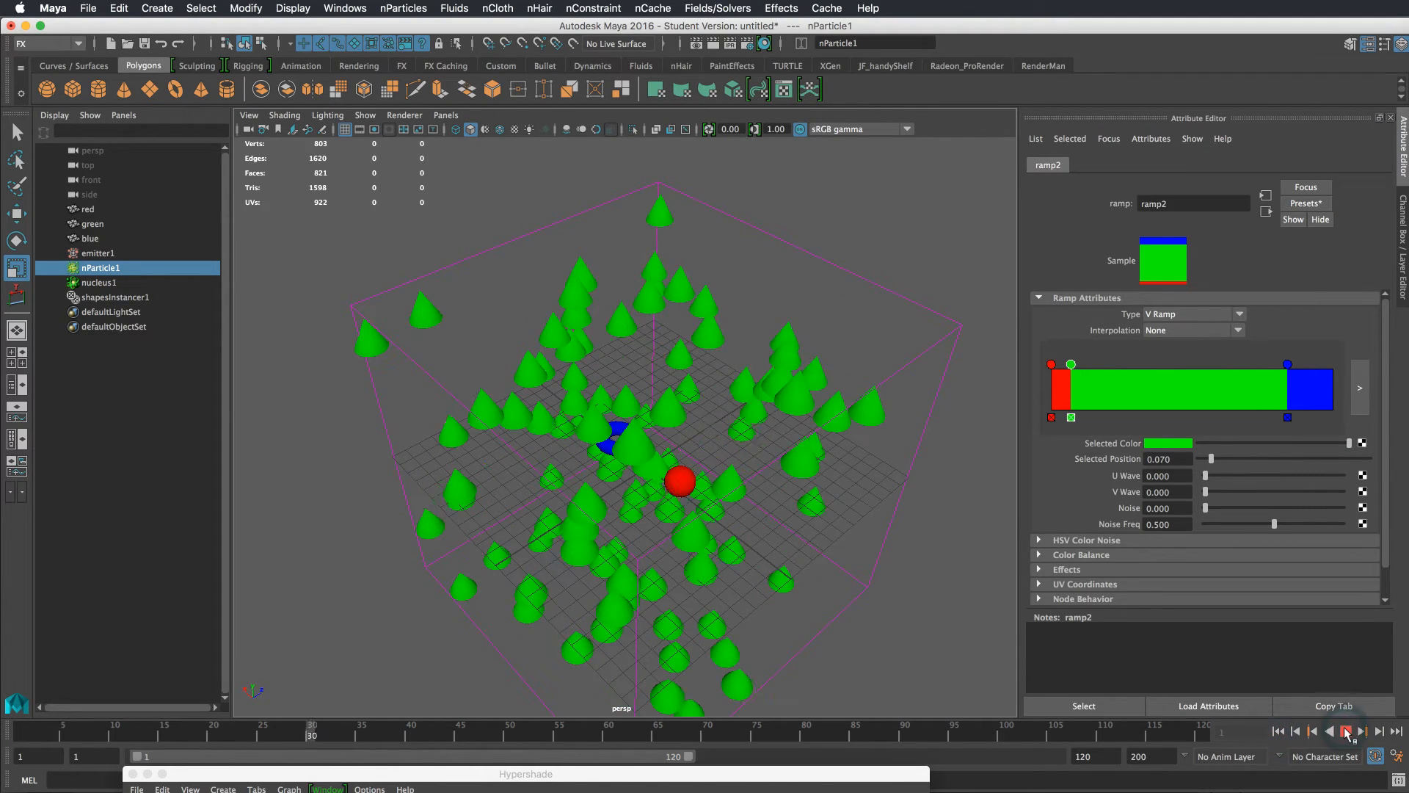
{"action": "left_click", "coordinate": [1345, 732]}
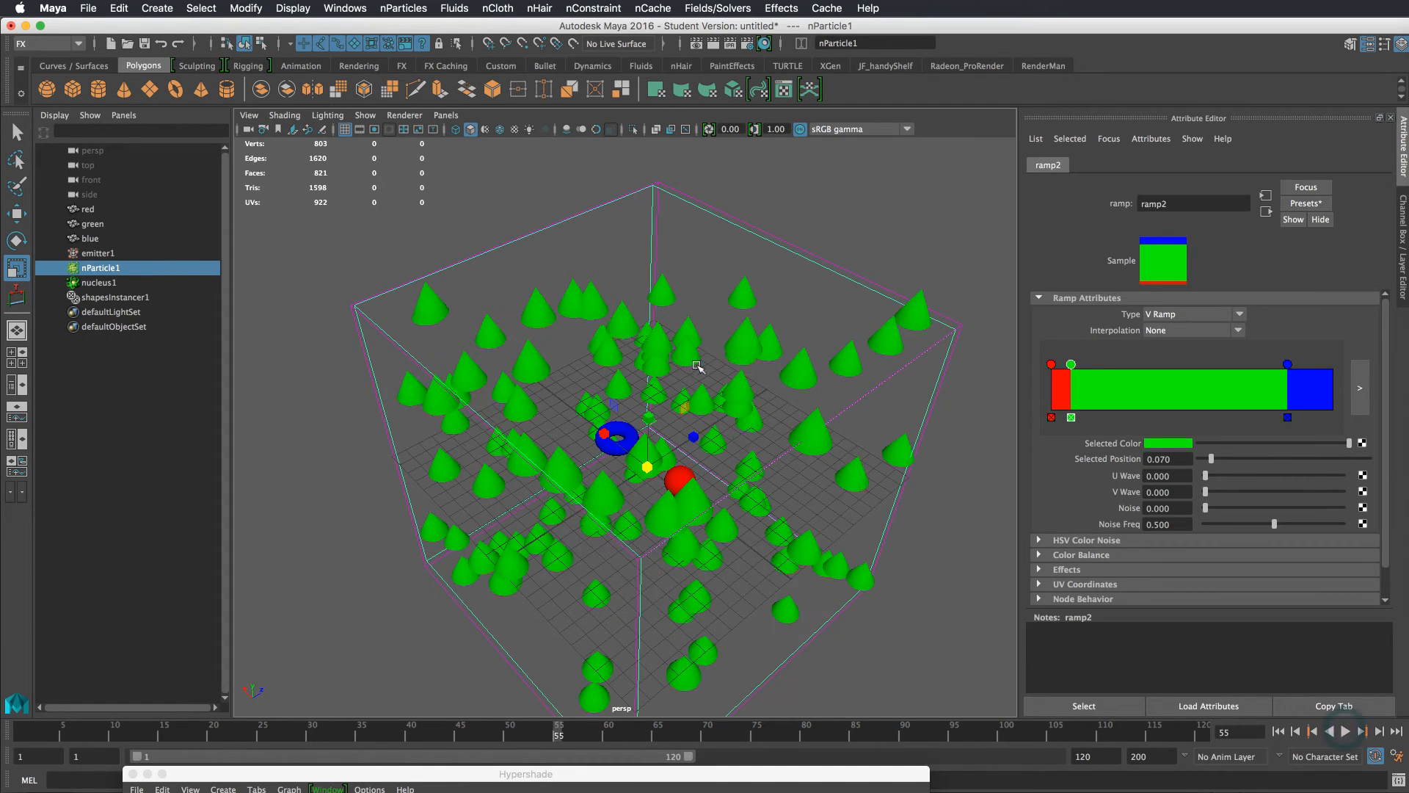
Select nParticle1 and review its Particle Size and Lifespan settings
{"action": "left_click", "coordinate": [146, 265]}
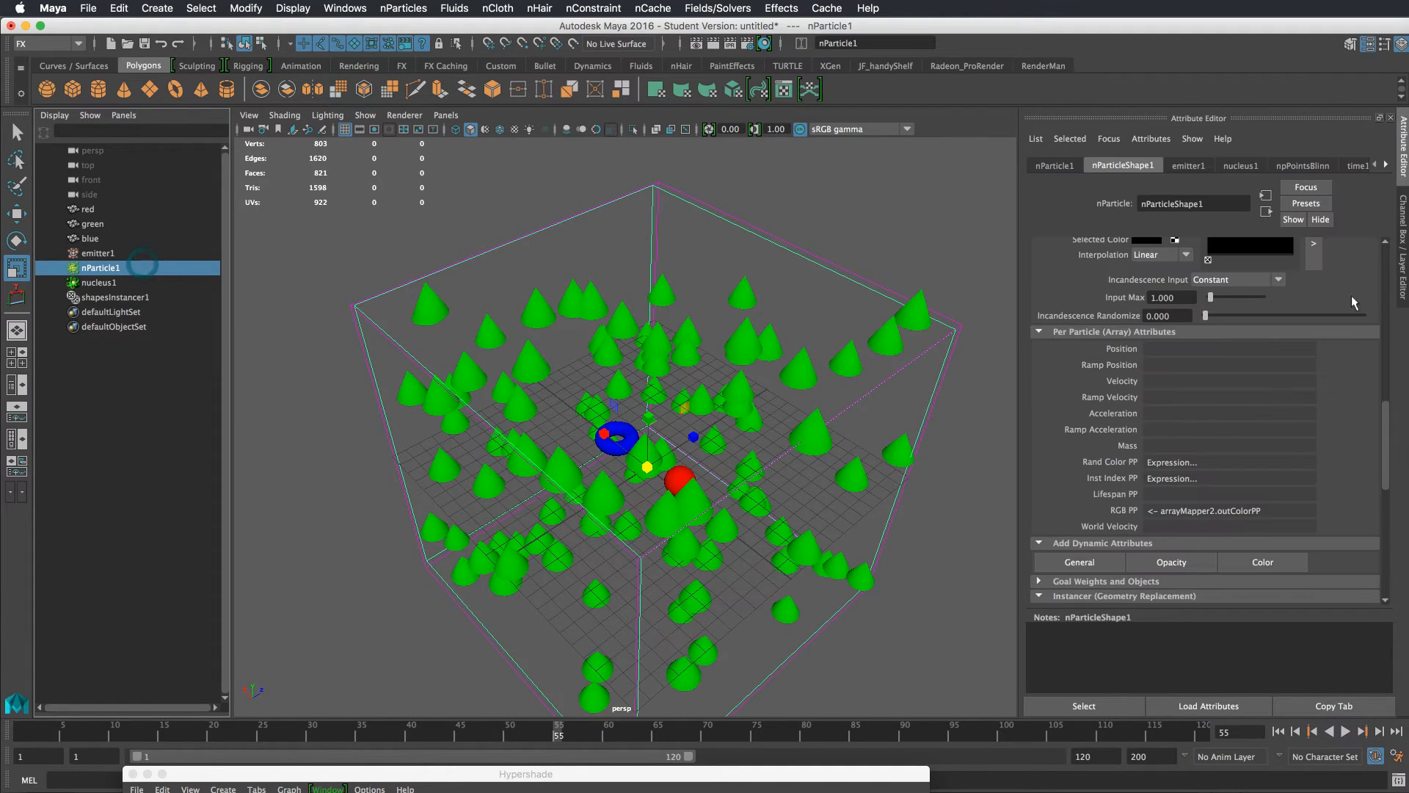
{"action": "left_click", "coordinate": [1384, 268]}
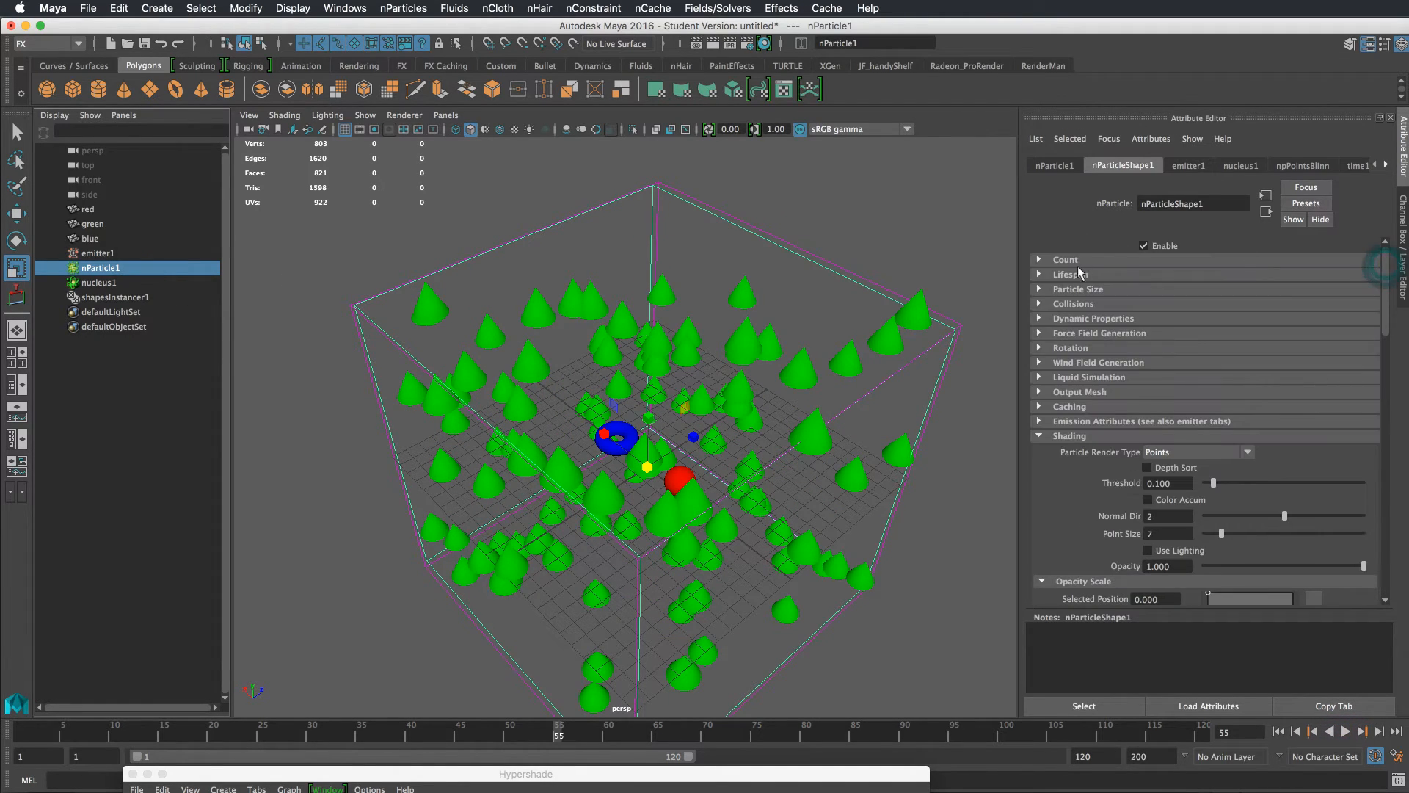
{"action": "left_click", "coordinate": [1078, 289]}
{"action": "left_click", "coordinate": [1073, 274]}
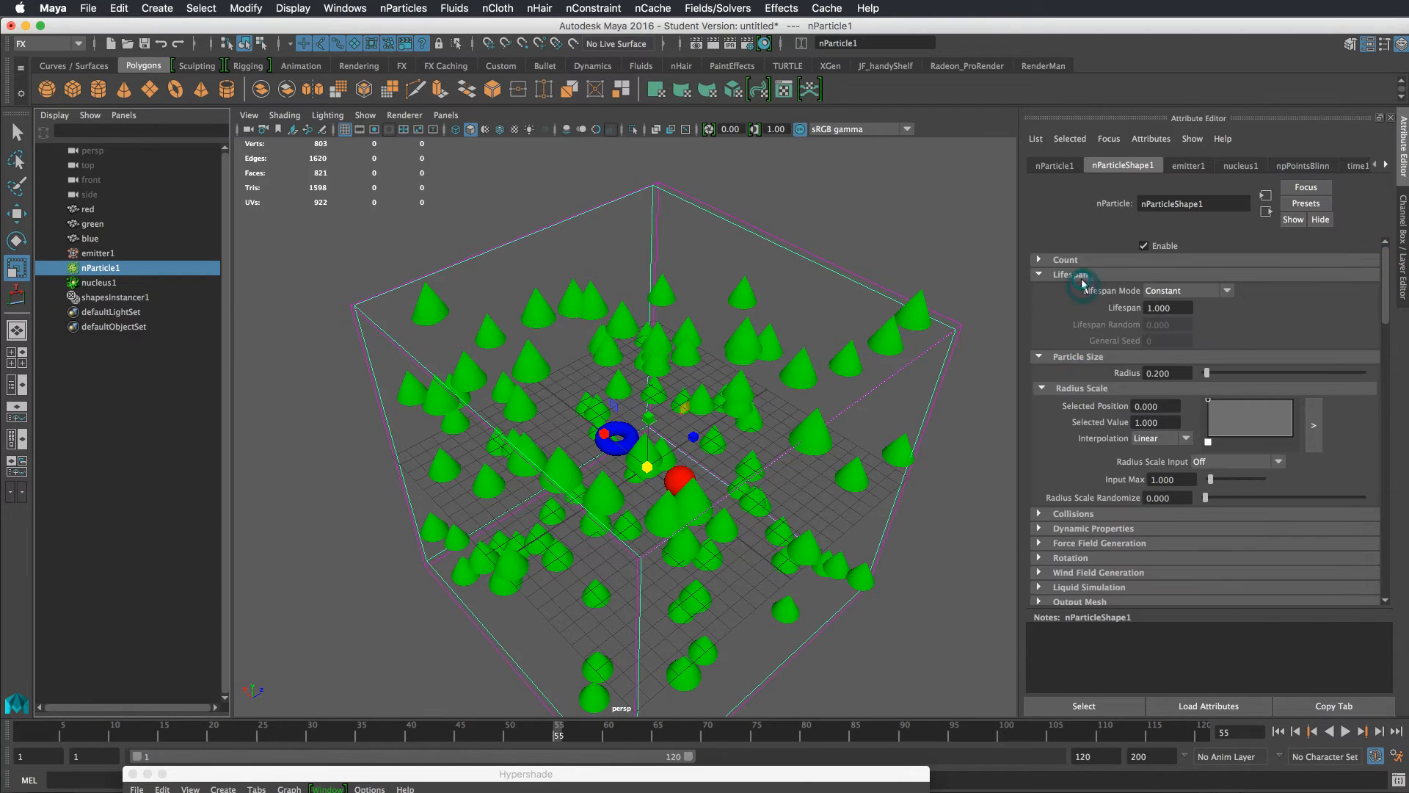
{"action": "left_click", "coordinate": [1193, 291]}
{"action": "left_click", "coordinate": [1192, 294]}
{"action": "left_click", "coordinate": [1042, 274]}
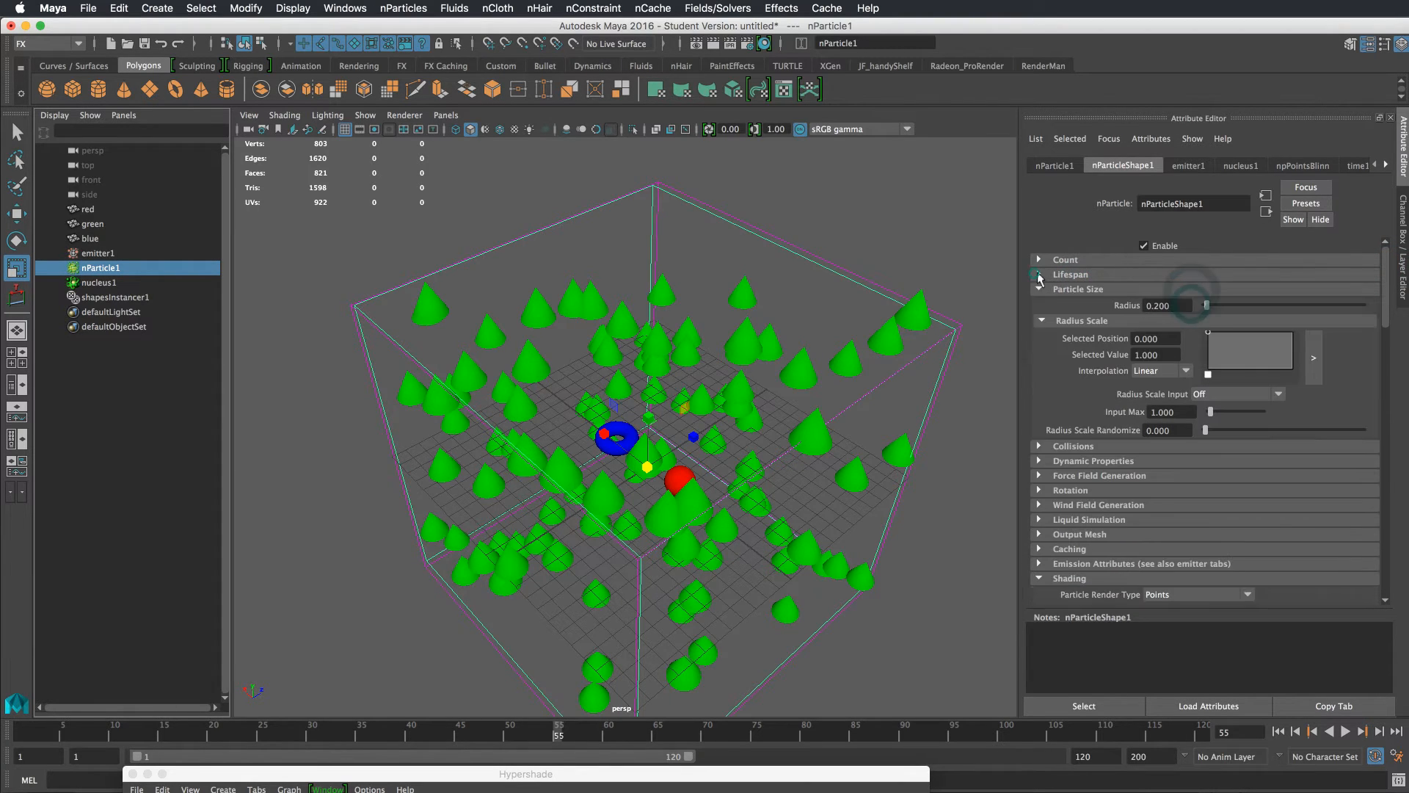
Rewind and play the simulation to watch the instances
{"action": "left_click", "coordinate": [1278, 731]}
{"action": "left_click", "coordinate": [1345, 731]}
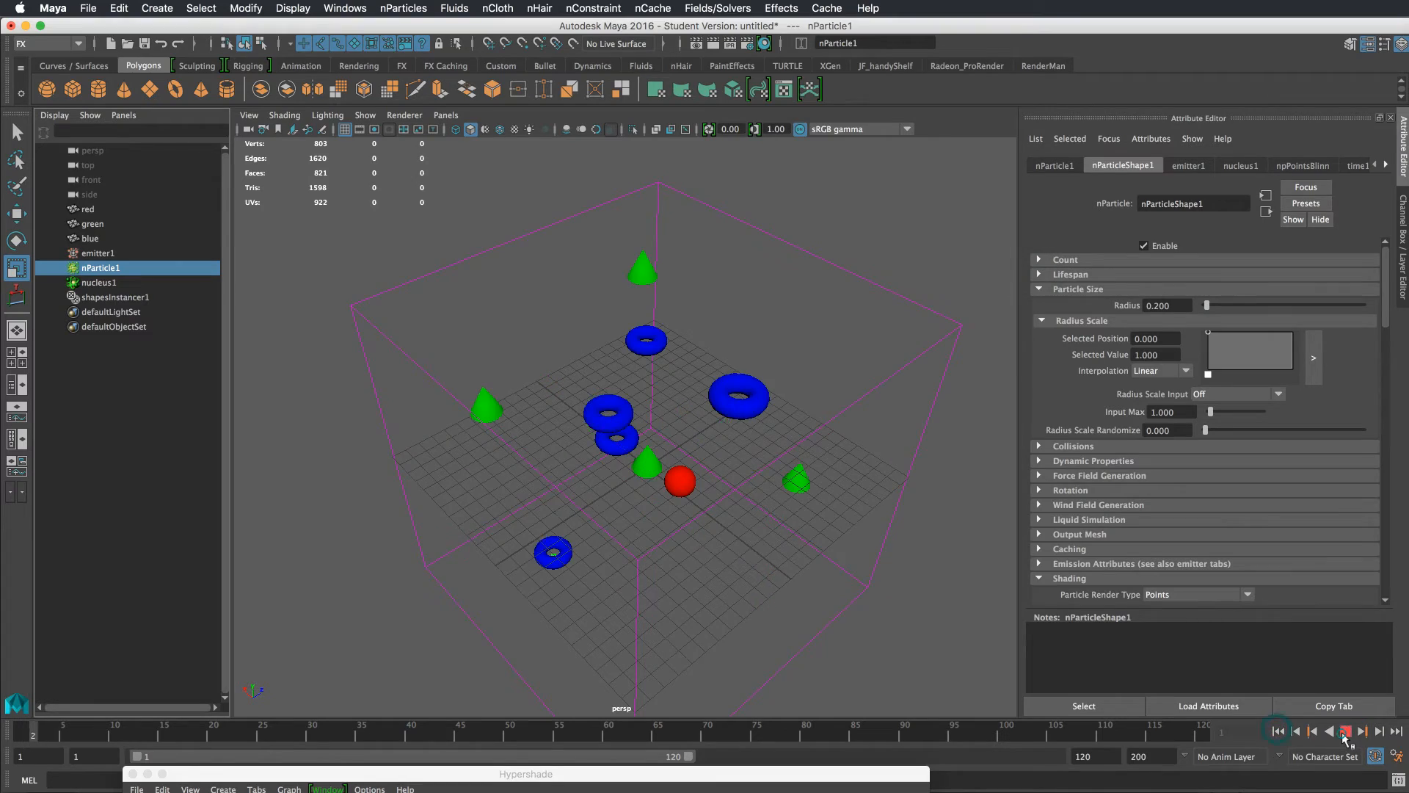
{"action": "left_click", "coordinate": [1345, 731]}
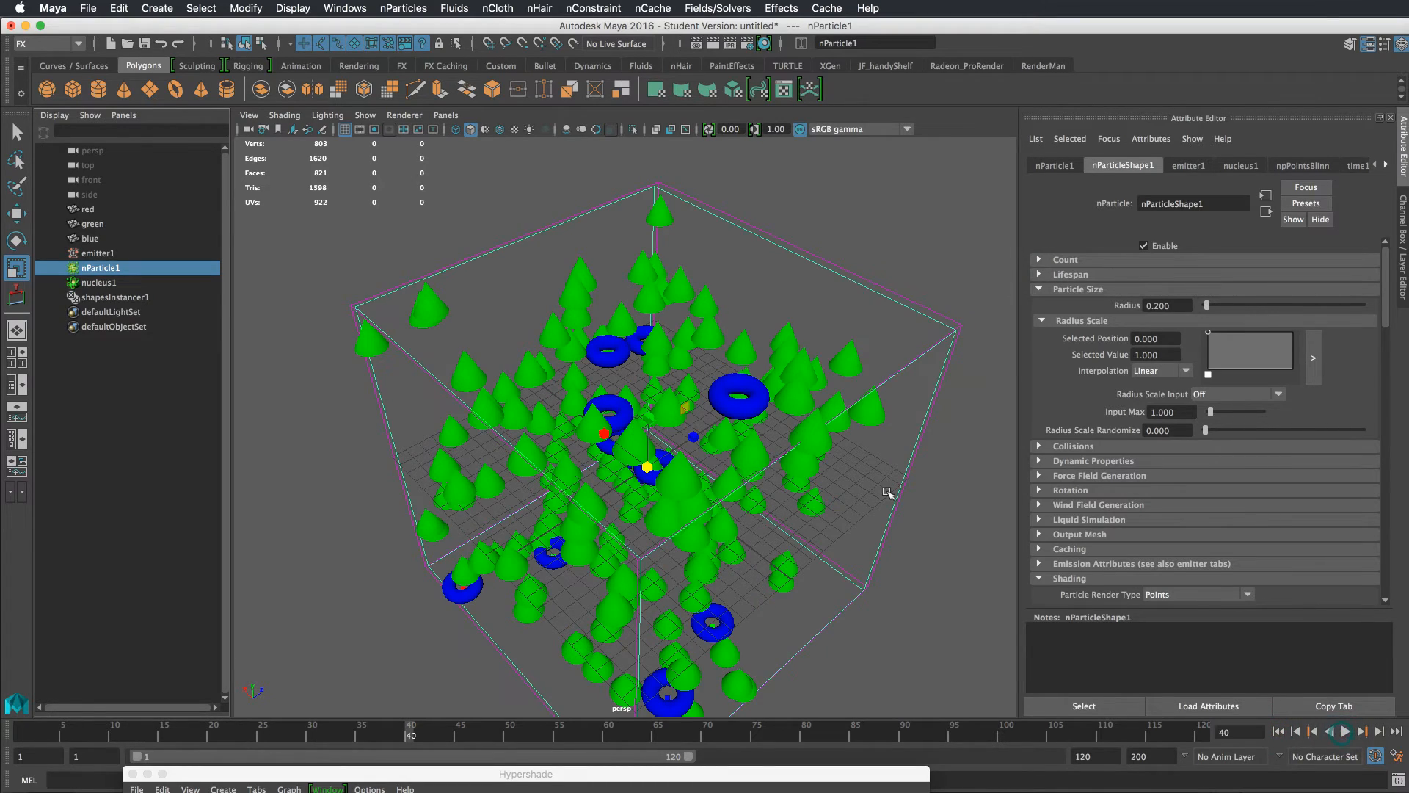
{"action": "left_click_drag", "start_coordinate": [845, 528], "coordinate": [706, 387], "text": "alt"}
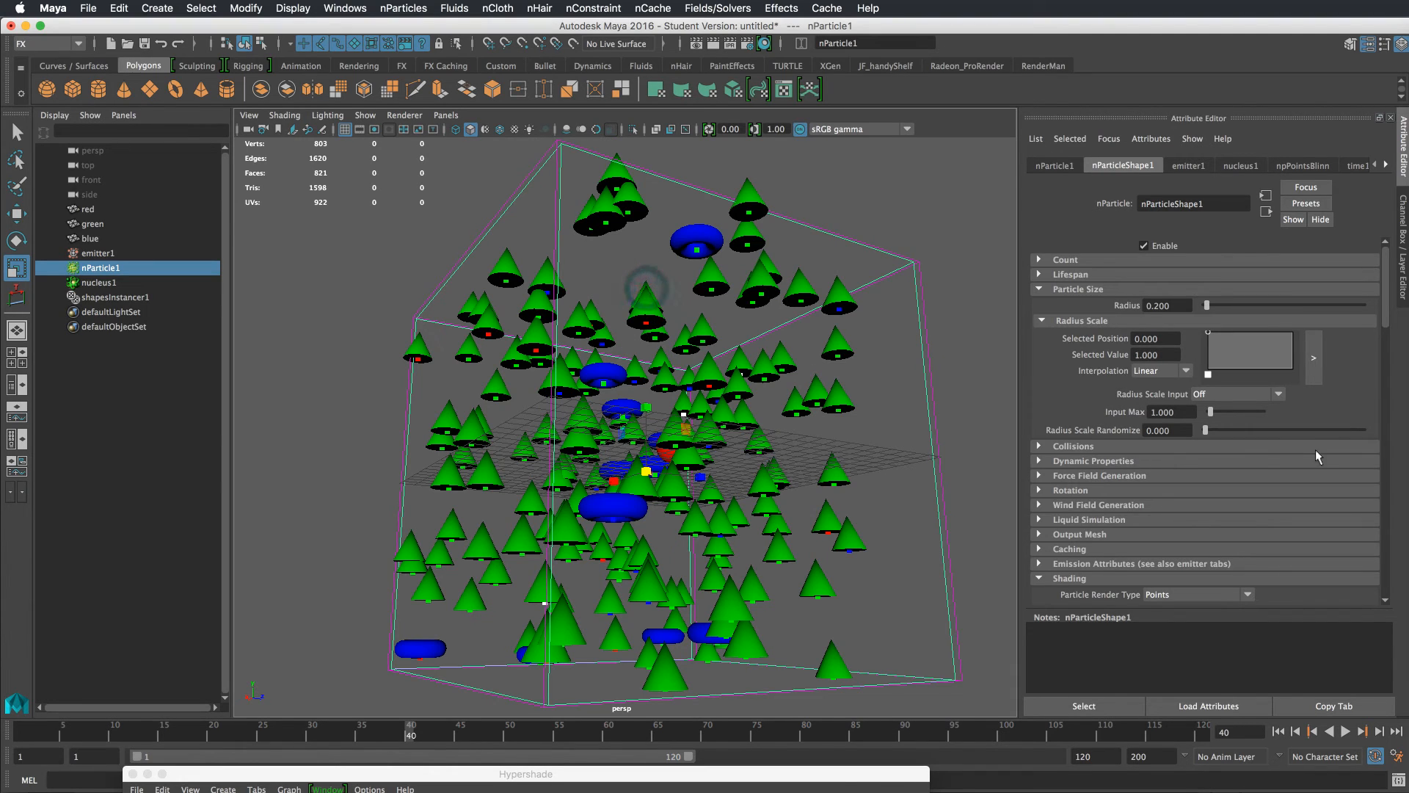
Open ramp2 from the RGB PP connection and move the green marker to position 0.224
{"action": "left_click_drag", "start_coordinate": [1384, 348], "coordinate": [1384, 479]}
{"action": "right_click", "coordinate": [1223, 355]}
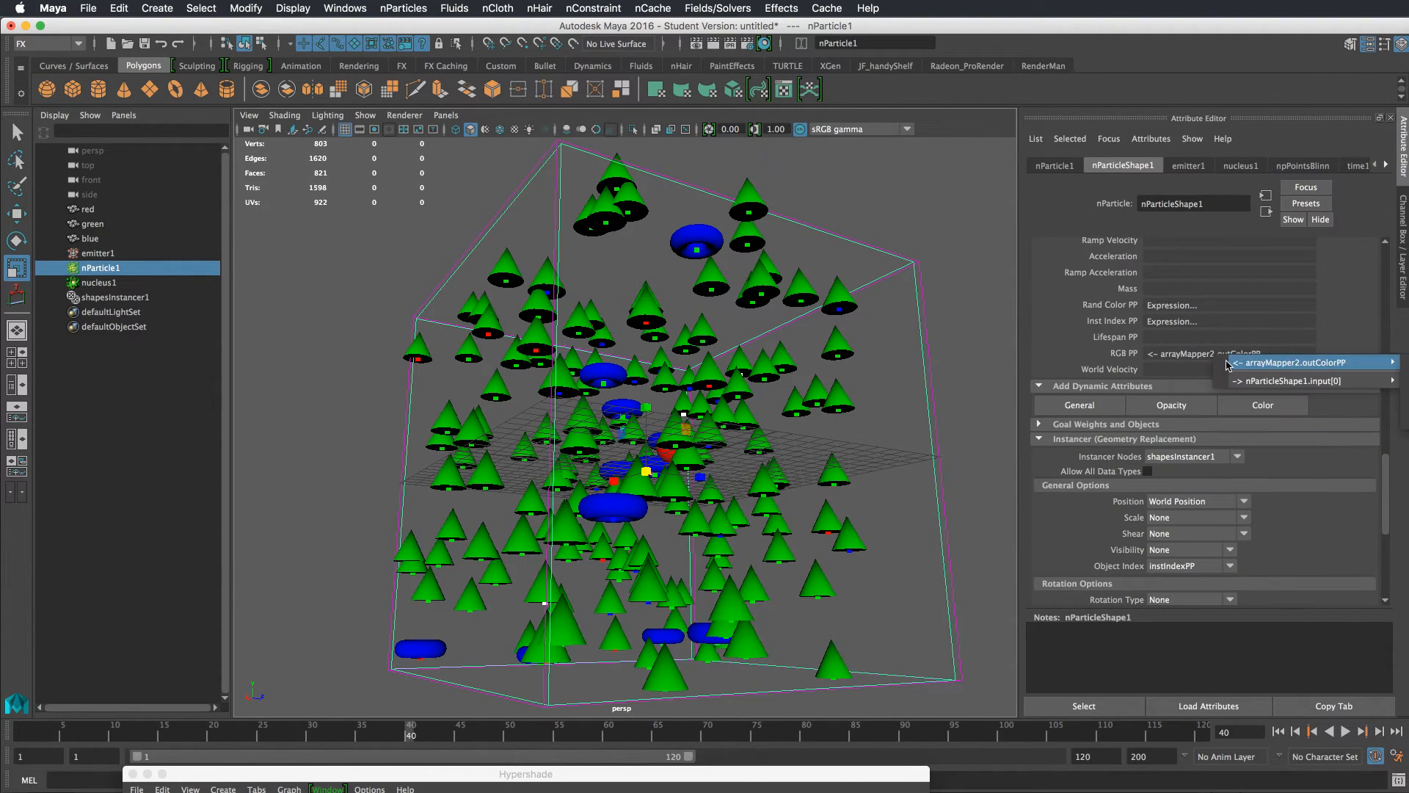
{"action": "right_click", "coordinate": [1171, 353]}
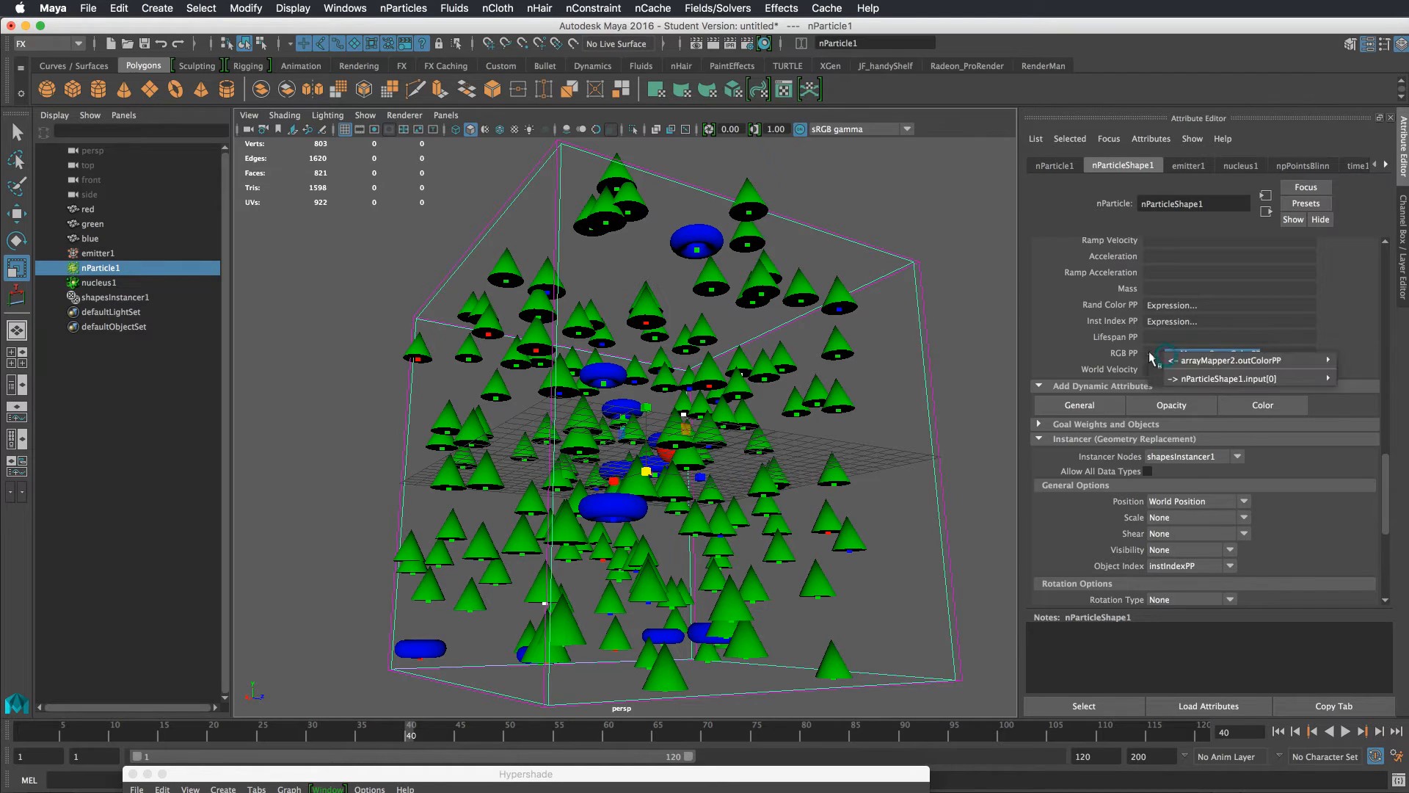
{"action": "mouse_move", "coordinate": [1321, 360]}
{"action": "left_click", "coordinate": [1372, 360]}
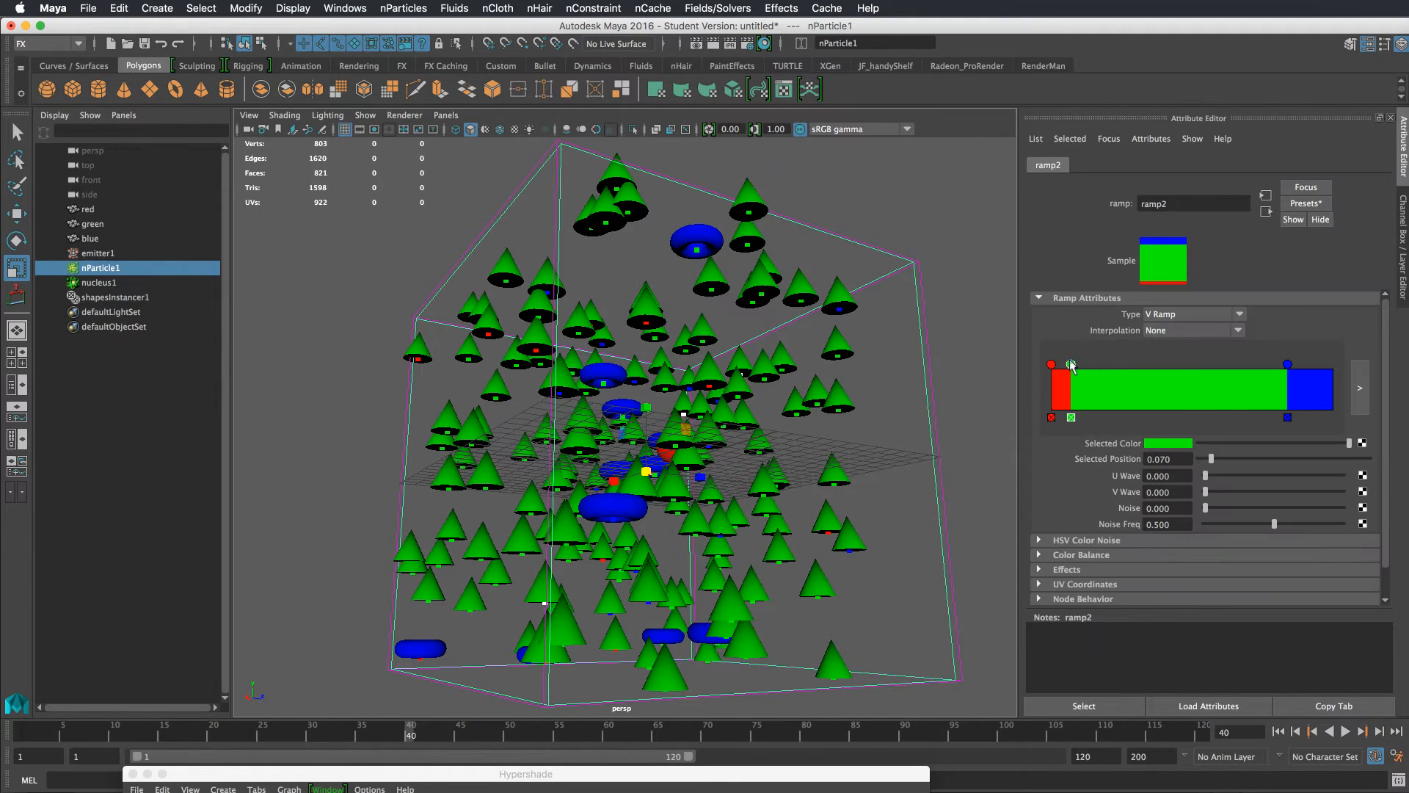
{"action": "left_click_drag", "start_coordinate": [1072, 364], "coordinate": [1114, 365]}
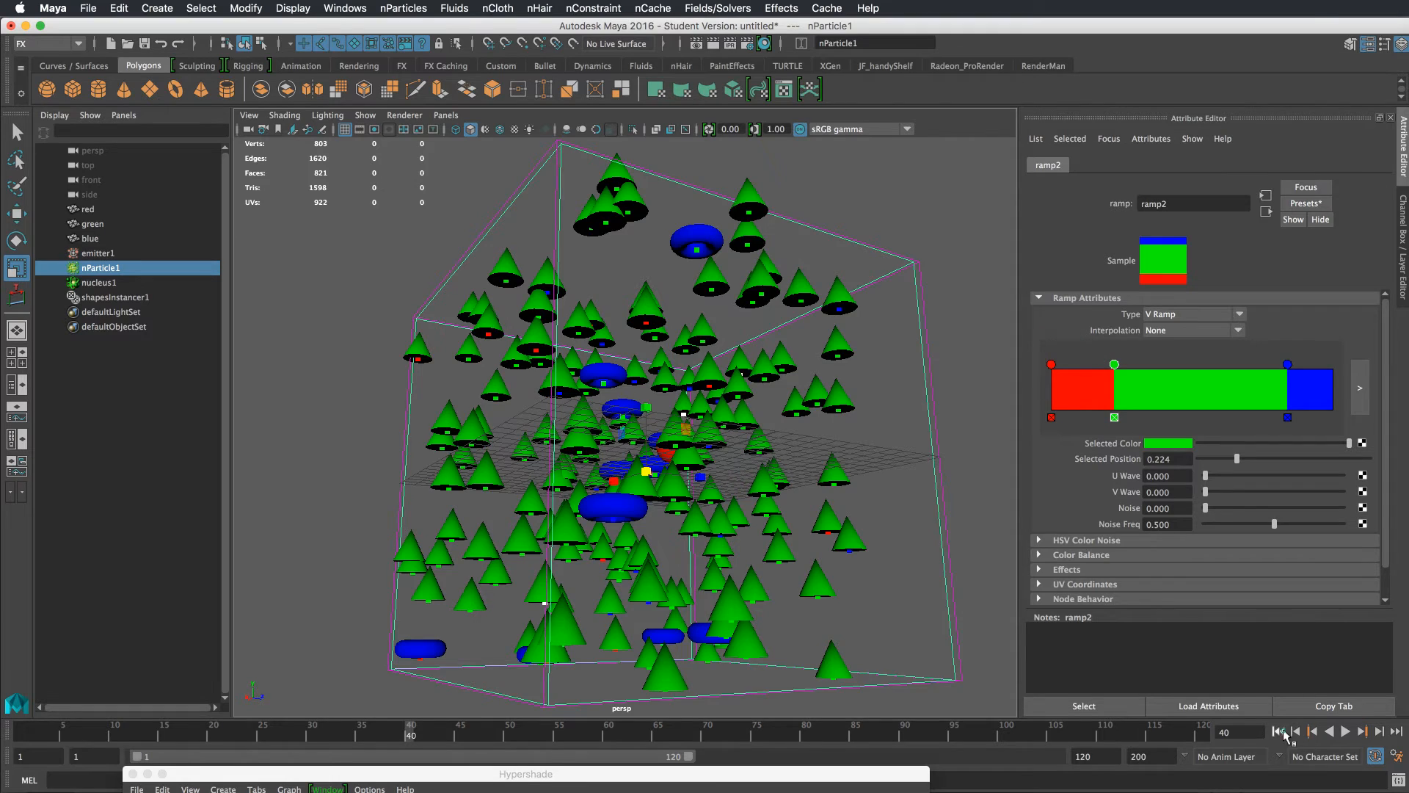
Replay the simulation from the first frame
{"action": "left_click", "coordinate": [1279, 732]}
{"action": "left_click", "coordinate": [1345, 732]}
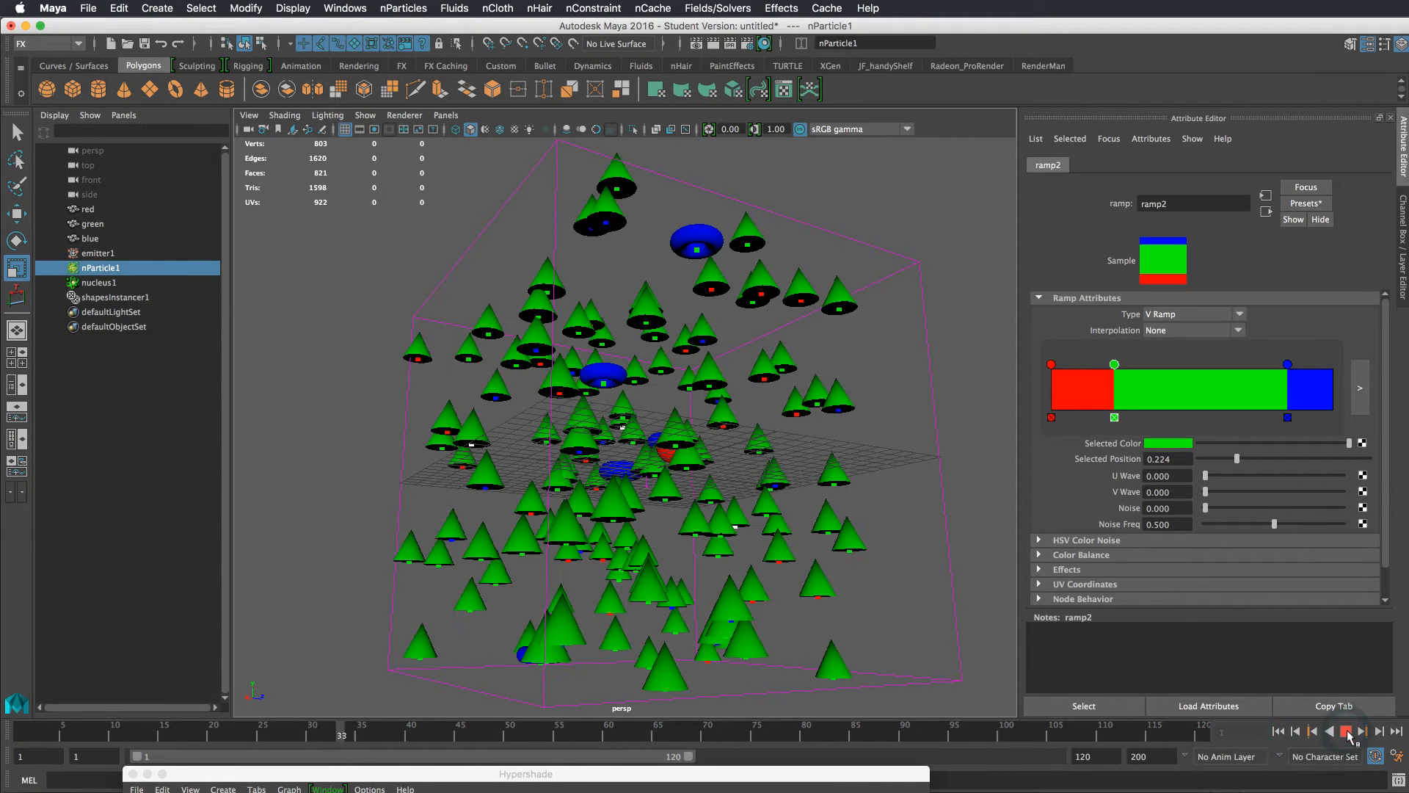
{"action": "left_click", "coordinate": [1346, 731]}
Move the green ramp marker to position 0.471 and replay the simulation
{"action": "left_click_drag", "start_coordinate": [1116, 365], "coordinate": [1184, 365]}
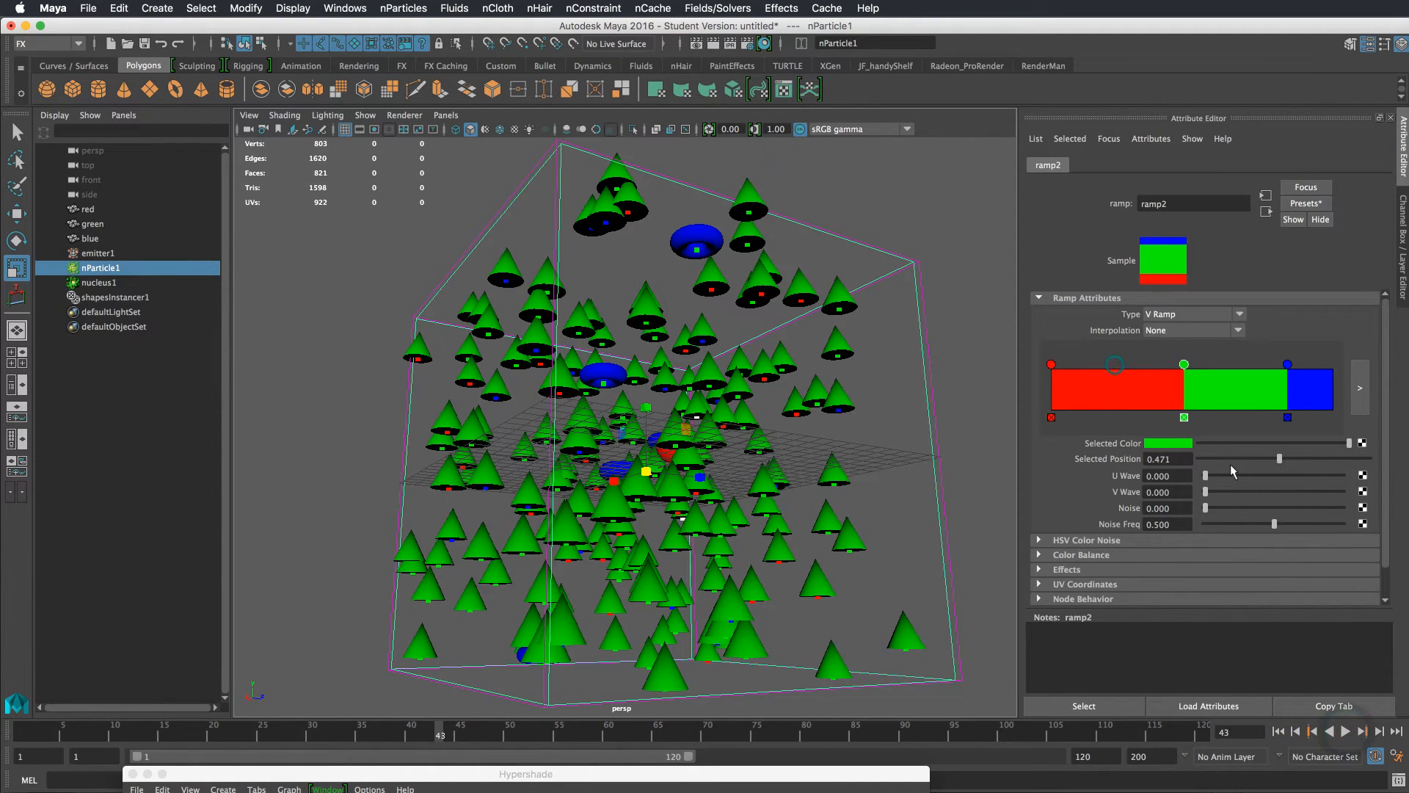
{"action": "left_click", "coordinate": [1278, 731]}
{"action": "left_click", "coordinate": [1345, 732]}
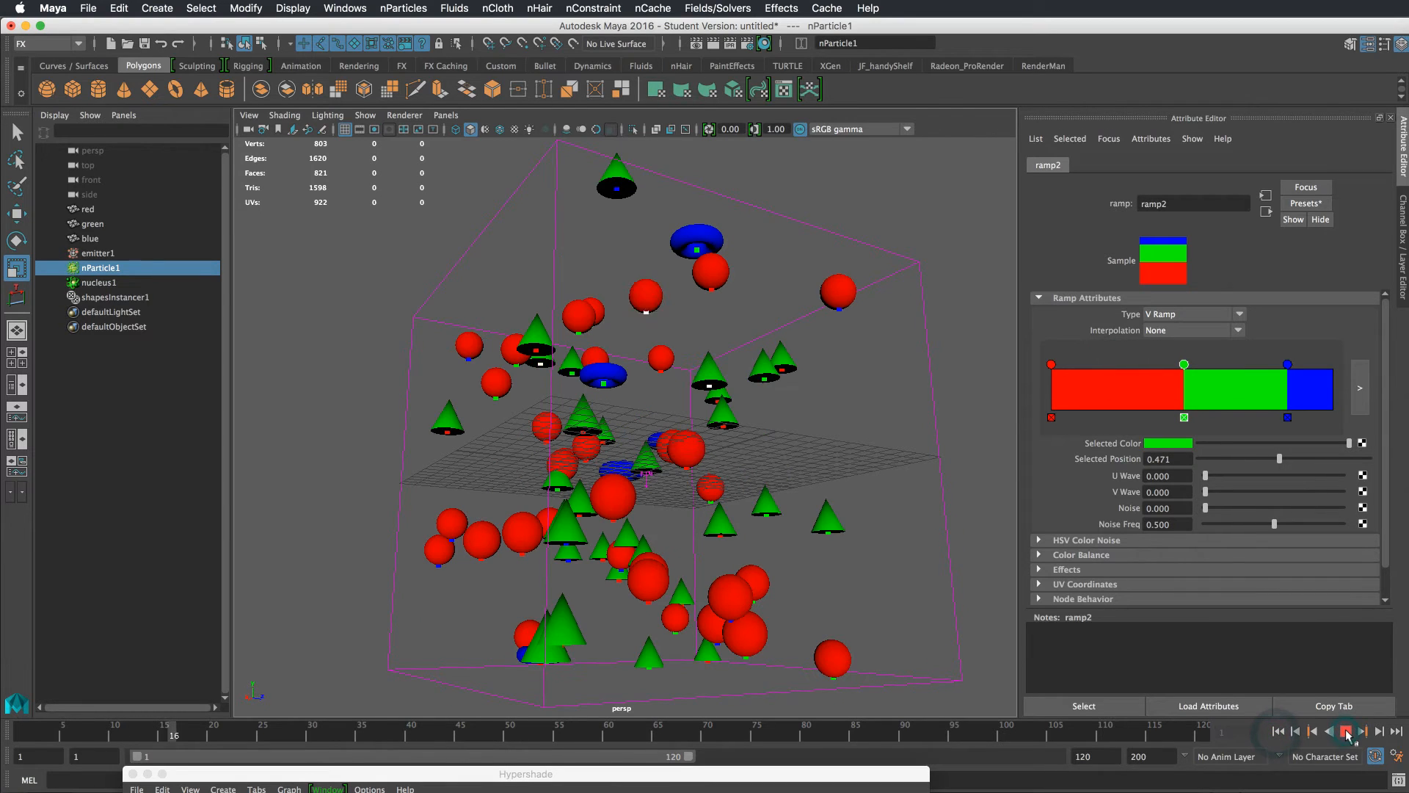
{"action": "left_click", "coordinate": [1346, 732]}
Move the green ramp marker to position 0.185 and the blue marker to 0.388
{"action": "mouse_move", "coordinate": [836, 384]}
{"action": "left_mouse_down", "text": "alt"}
{"action": "mouse_move", "coordinate": [825, 414]}
{"action": "mouse_move", "coordinate": [837, 382]}
{"action": "left_mouse_up", "text": "alt"}
{"action": "left_click_drag", "start_coordinate": [1183, 365], "coordinate": [1103, 365]}
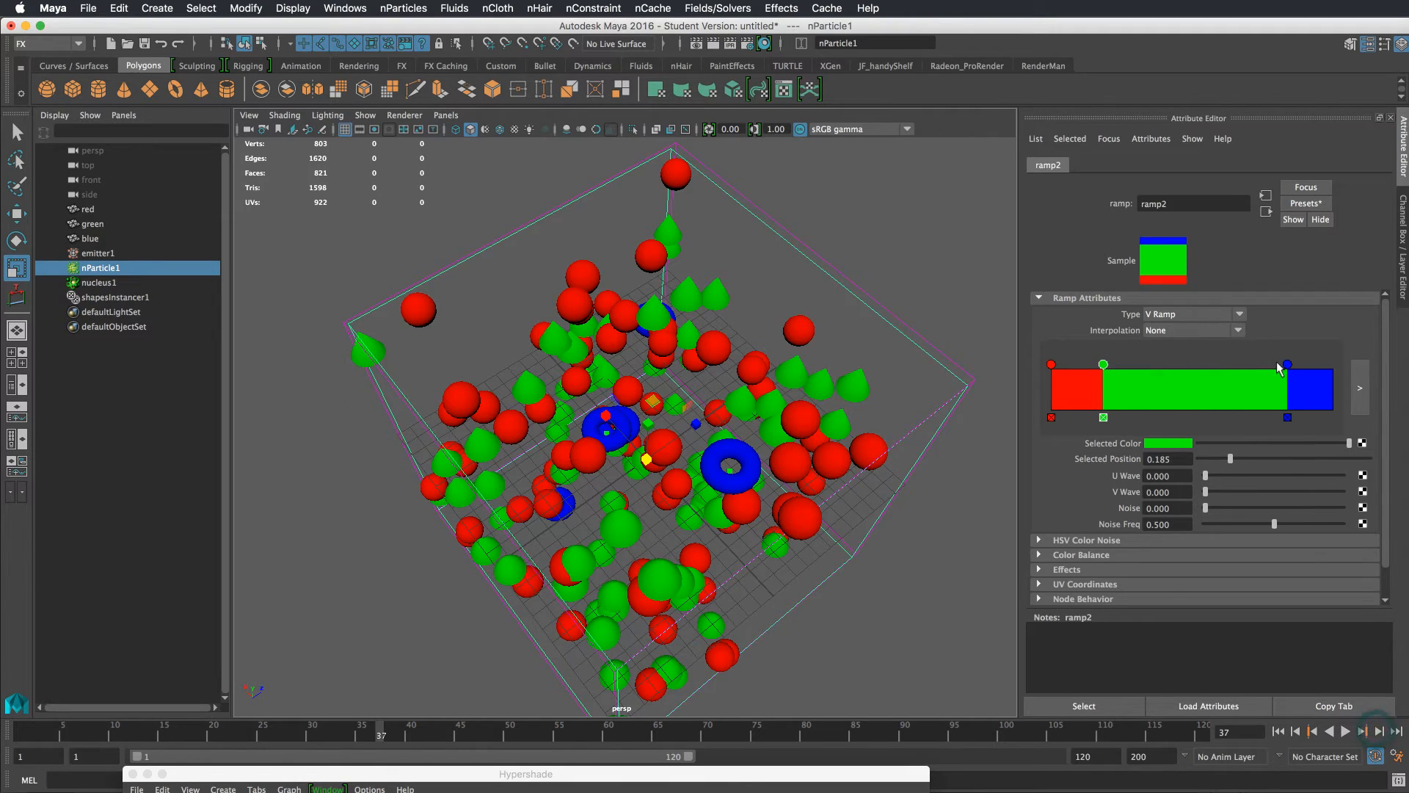
{"action": "left_click_drag", "start_coordinate": [1284, 363], "coordinate": [1160, 364]}
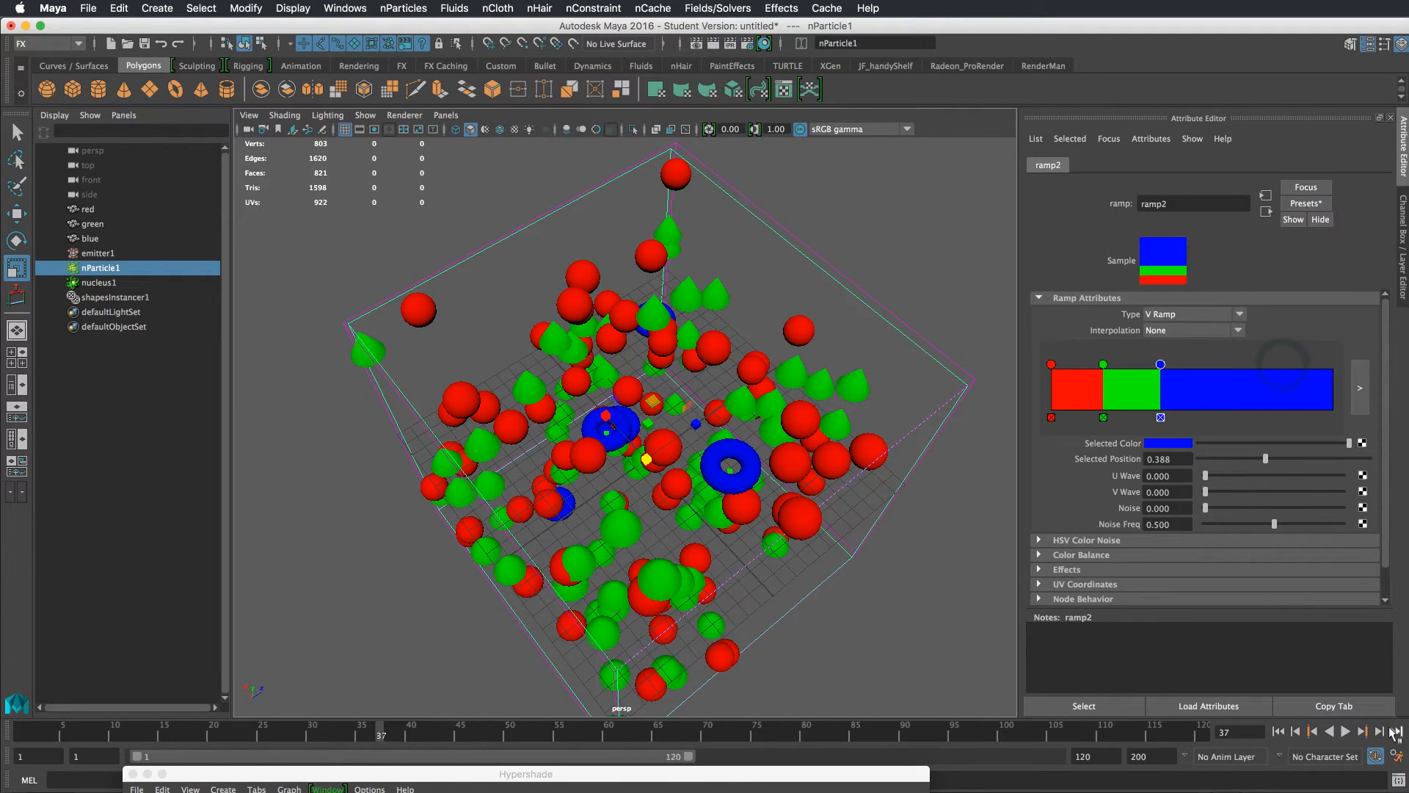
Step forward several frames, then rewind and play the simulation again
{"action": "left_click", "coordinate": [1379, 731]}
{"action": "left_click", "coordinate": [1379, 732]}
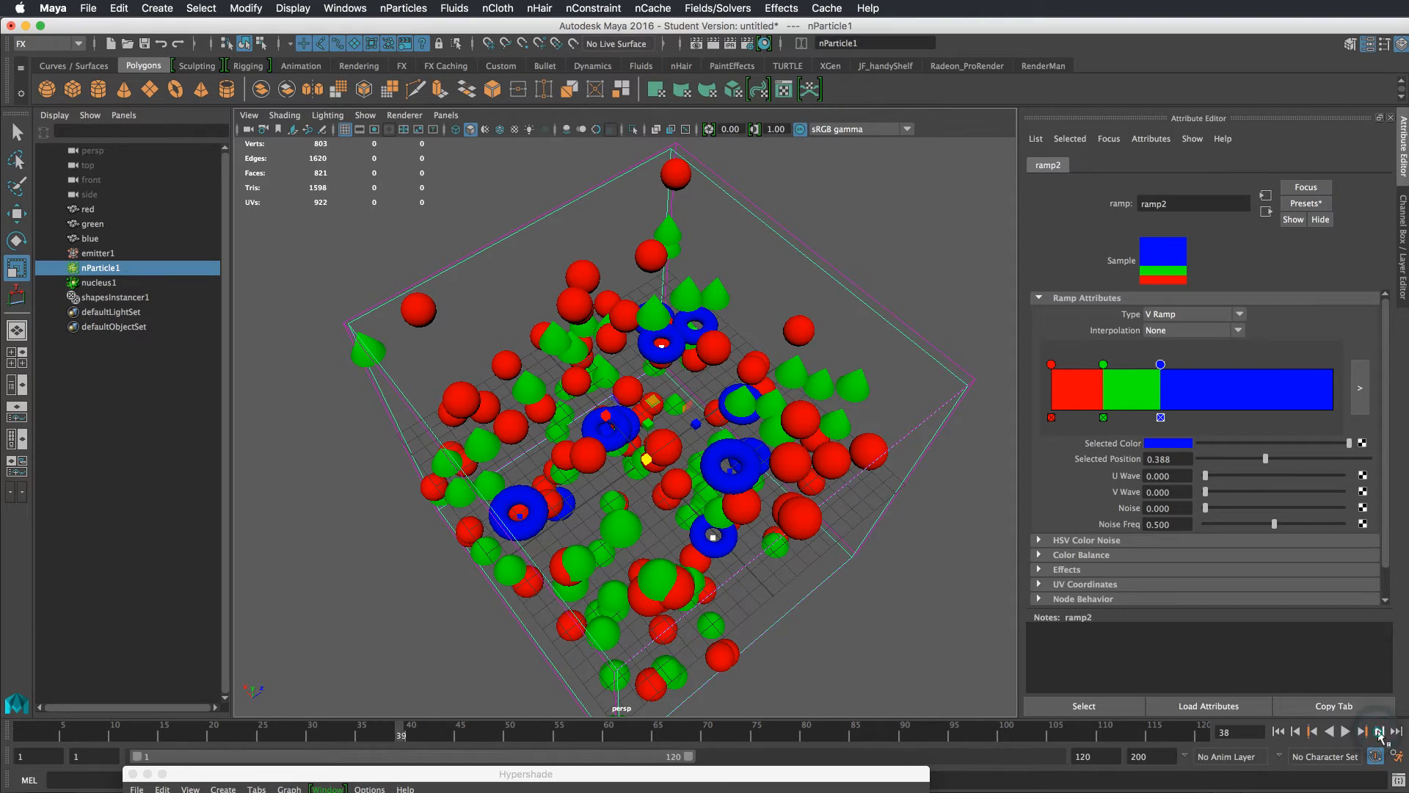
{"action": "left_click", "coordinate": [1379, 731]}
{"action": "left_click", "coordinate": [1379, 732]}
{"action": "left_click", "coordinate": [1379, 732]}
{"action": "mouse_move", "coordinate": [932, 551]}
{"action": "left_mouse_down", "text": "alt"}
{"action": "mouse_move", "coordinate": [924, 509]}
{"action": "mouse_move", "coordinate": [929, 547]}
{"action": "left_mouse_up", "text": "alt"}
{"action": "left_click", "coordinate": [1278, 731]}
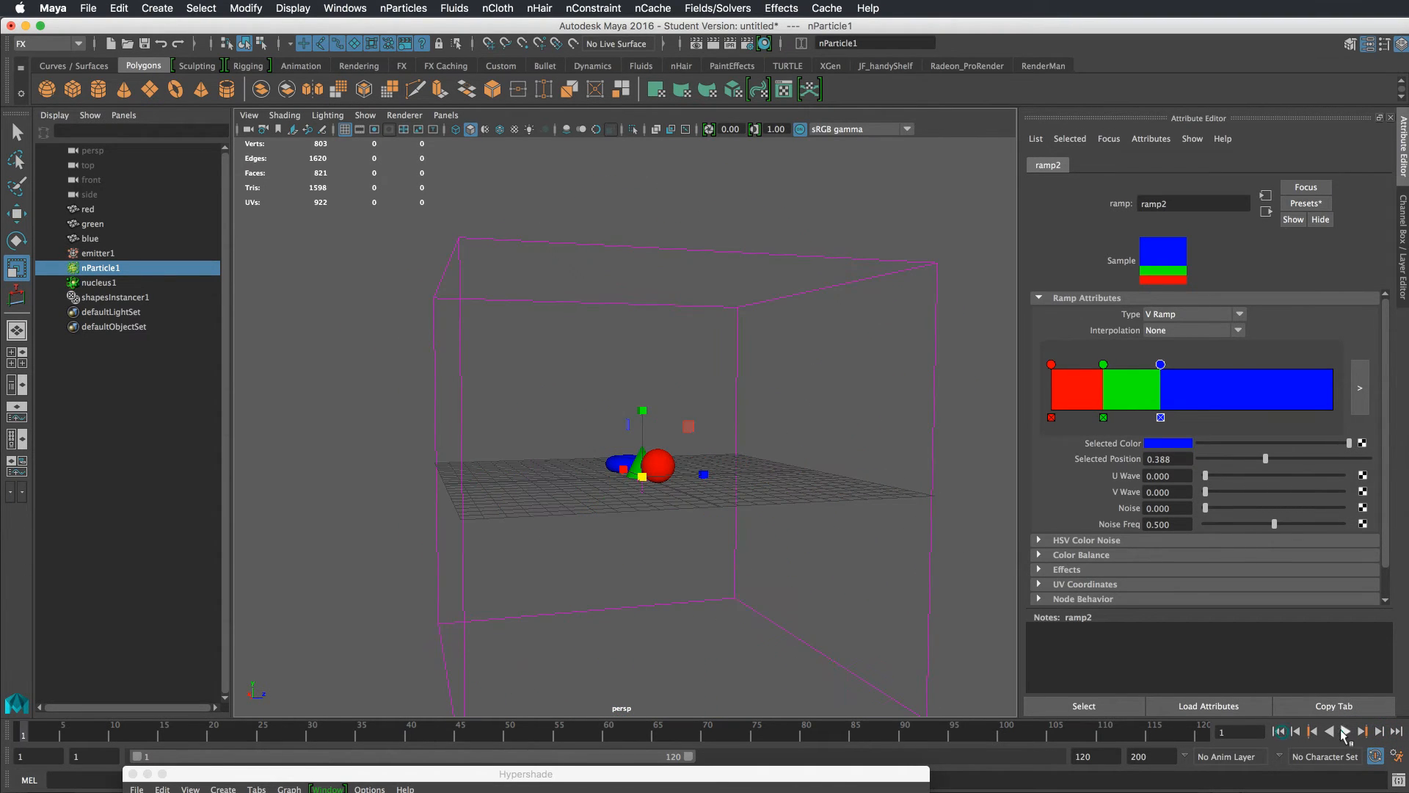
{"action": "left_click", "coordinate": [1345, 731]}
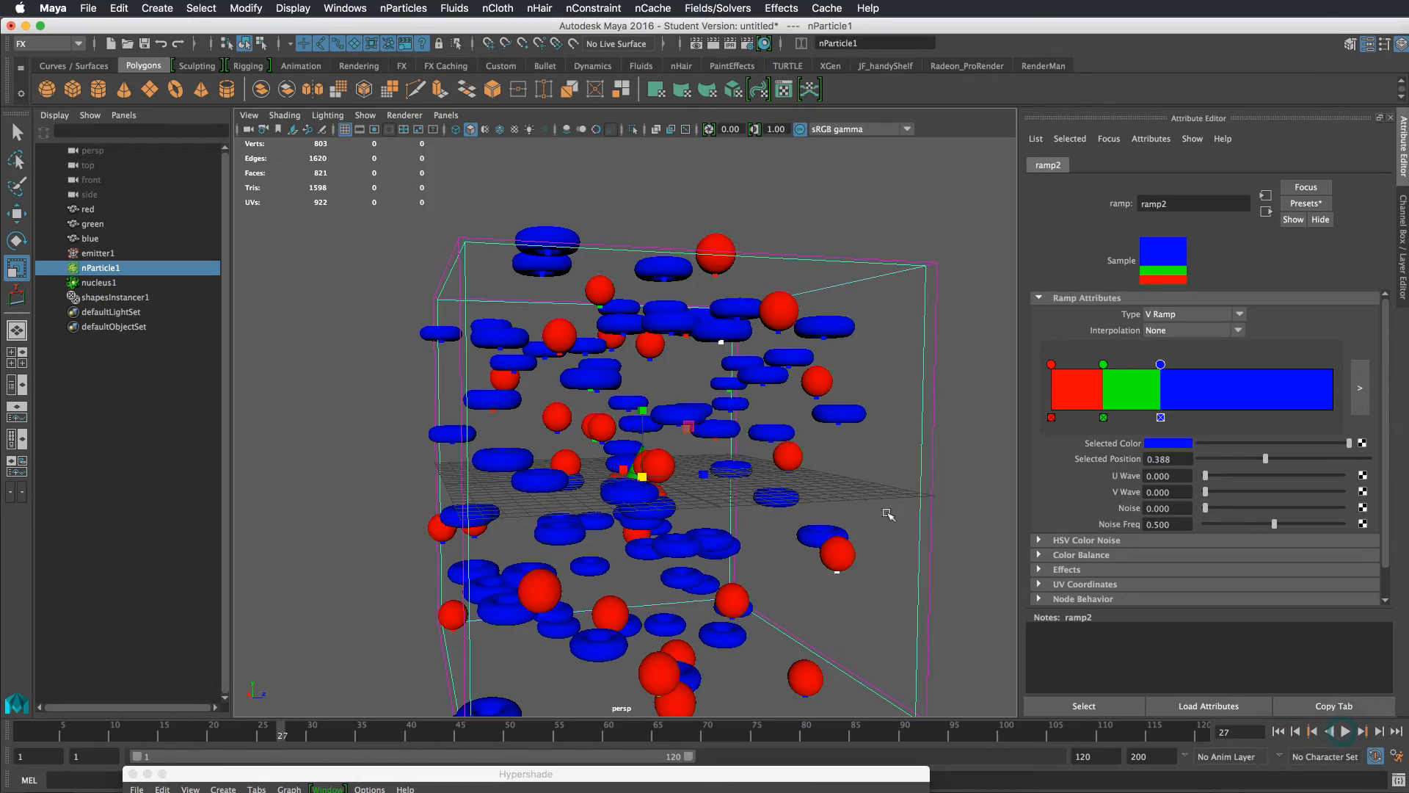
Select shapesInstancer1 to inspect its instanced objects, then reselect nParticle1
{"action": "left_click_drag", "start_coordinate": [894, 518], "coordinate": [922, 519], "text": "alt"}
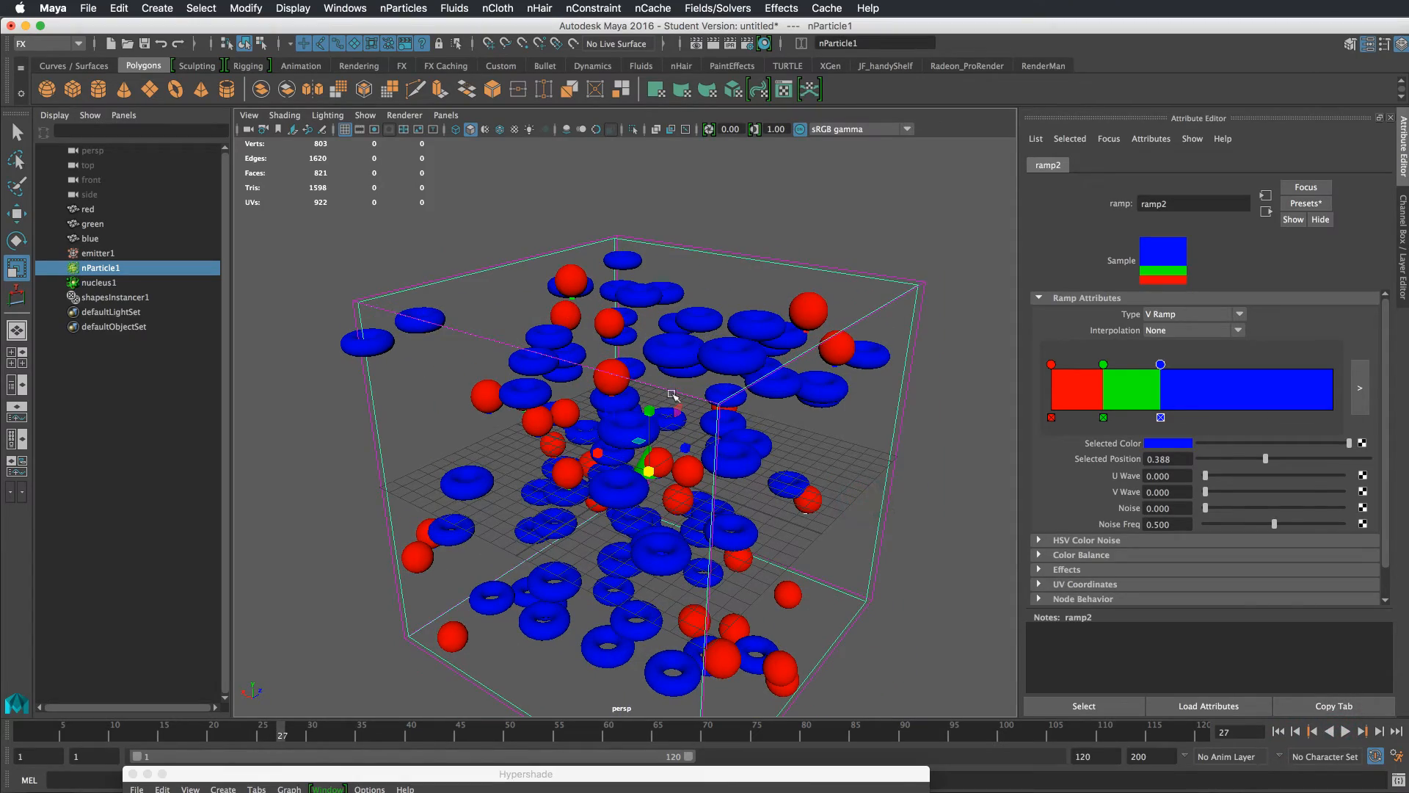
{"action": "left_click", "coordinate": [168, 300]}
{"action": "left_click_drag", "start_coordinate": [806, 476], "coordinate": [796, 291], "text": "alt"}
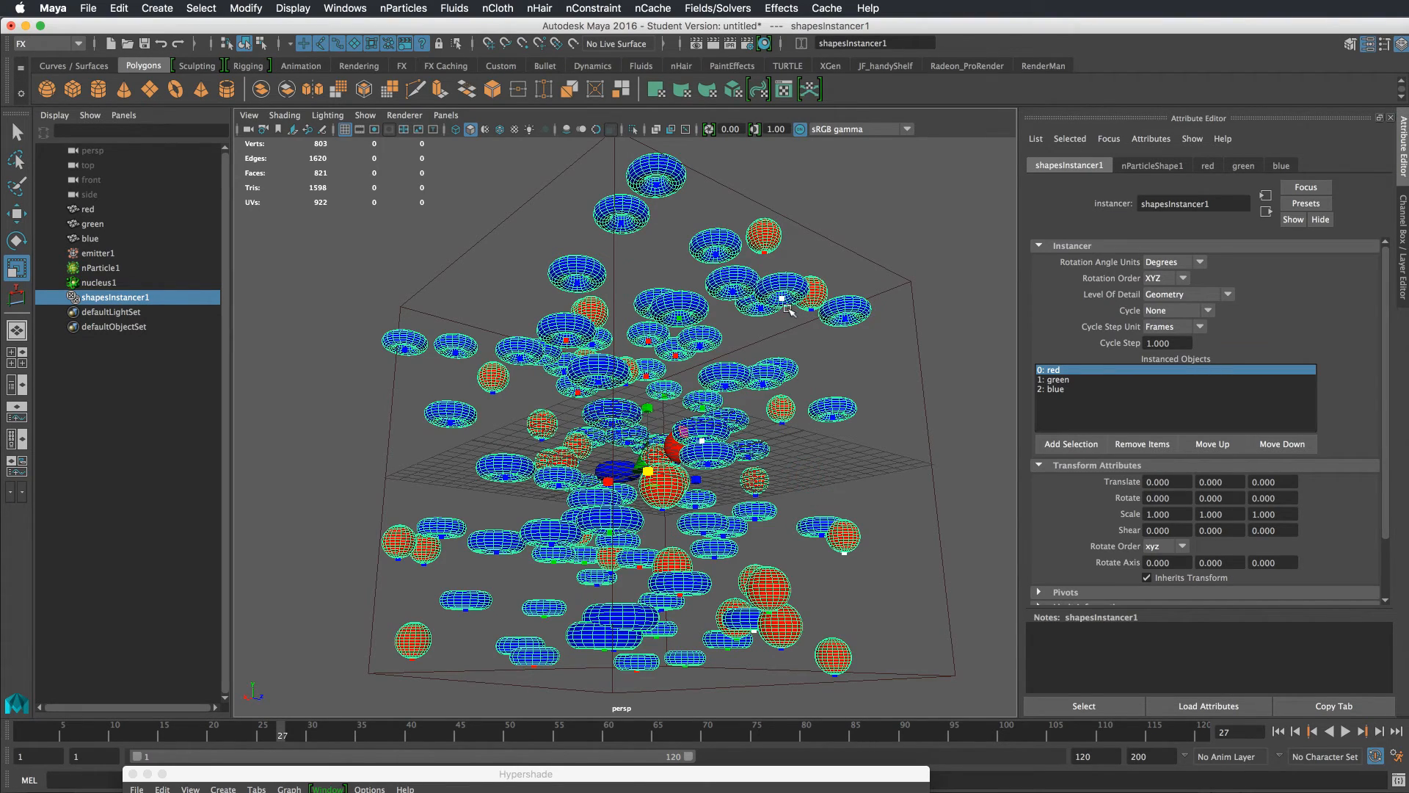
{"action": "mouse_move", "coordinate": [717, 464]}
{"action": "left_mouse_down", "text": "alt"}
{"action": "mouse_move", "coordinate": [720, 486]}
{"action": "mouse_move", "coordinate": [719, 473]}
{"action": "left_mouse_up", "text": "alt"}
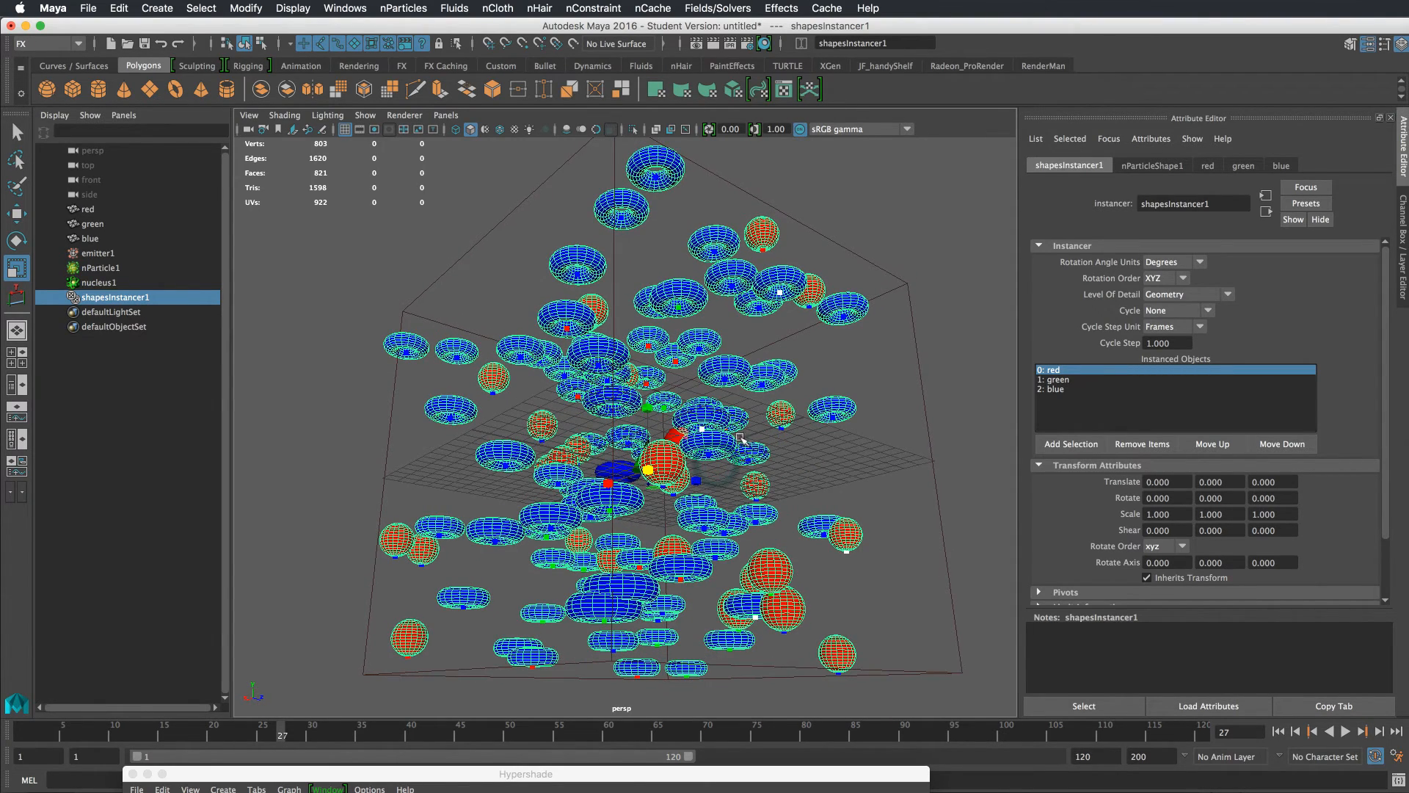
{"action": "left_click", "coordinate": [138, 268]}
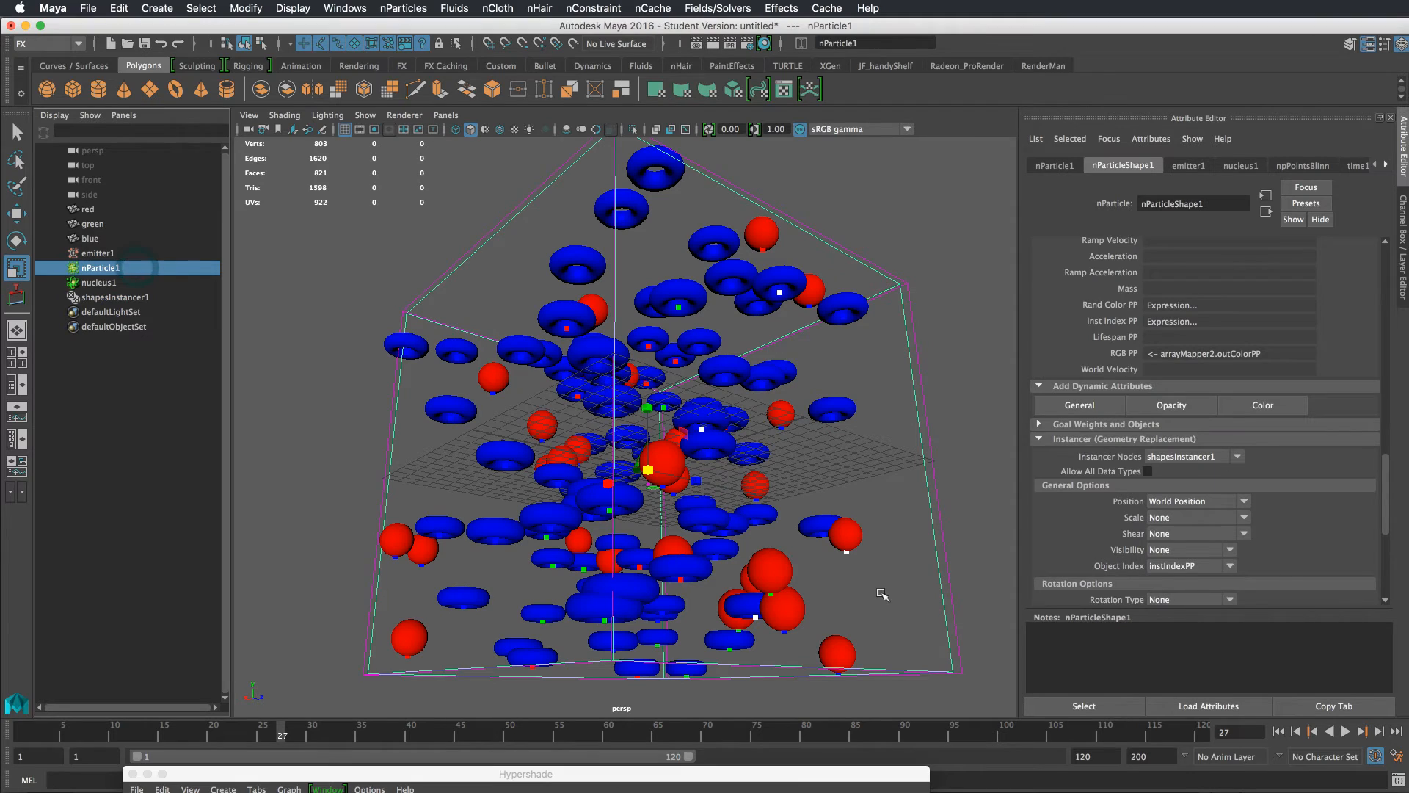
Open the nParticle's creation expression and delete the rgbPP-based instIndexPP code, keeping only the randColorPP line
{"action": "right_click", "coordinate": [1189, 356]}
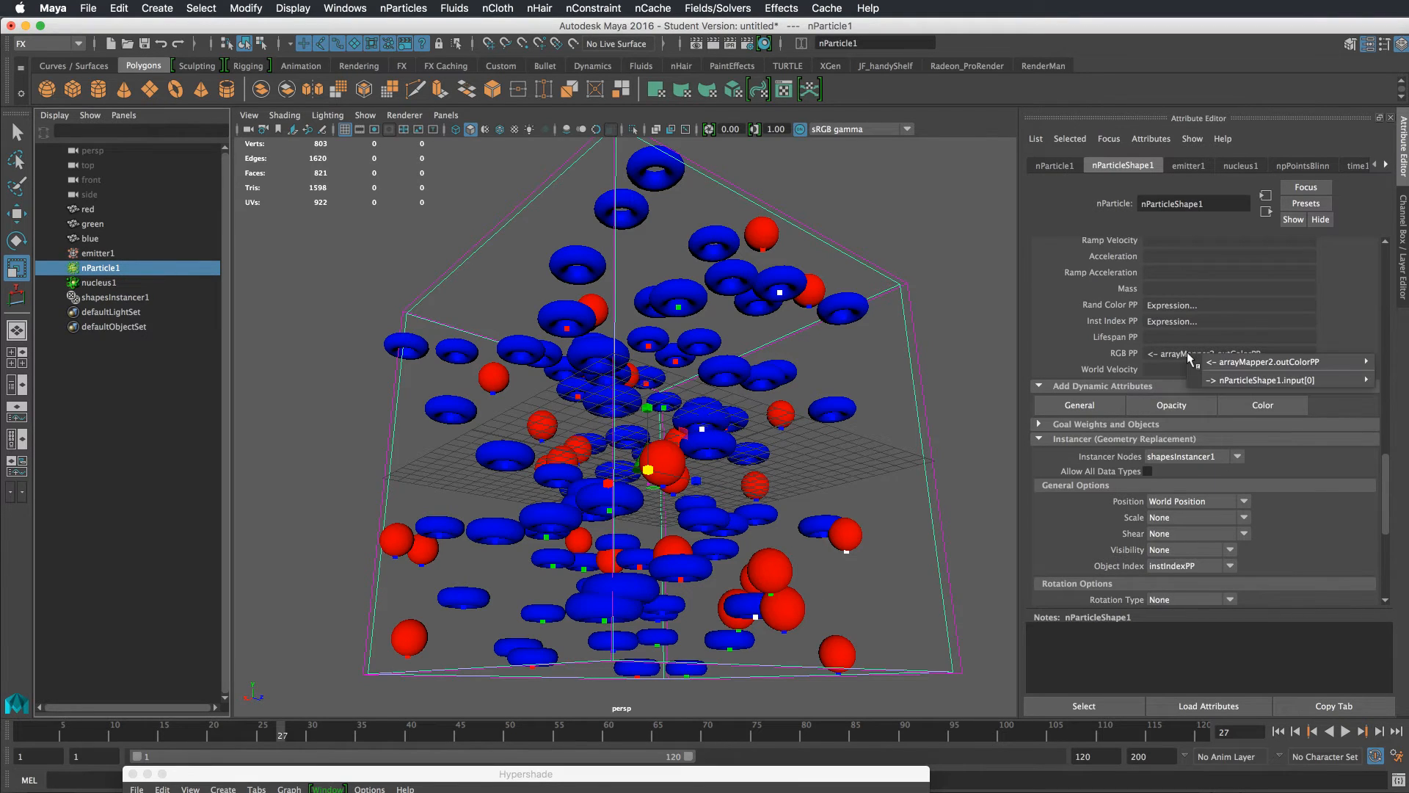
{"action": "left_click", "coordinate": [1167, 323]}
{"action": "right_click", "coordinate": [1174, 323]}
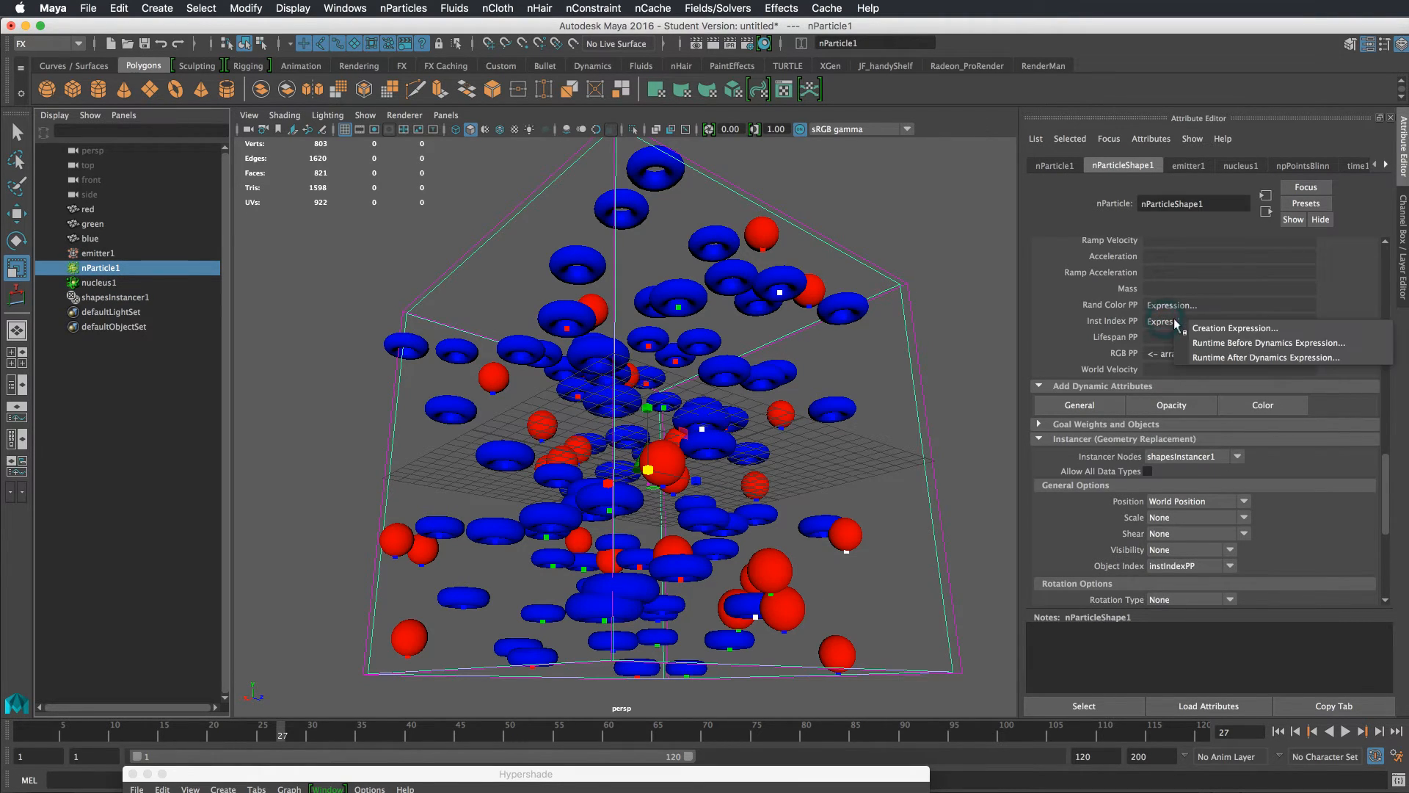
{"action": "left_click", "coordinate": [1183, 324]}
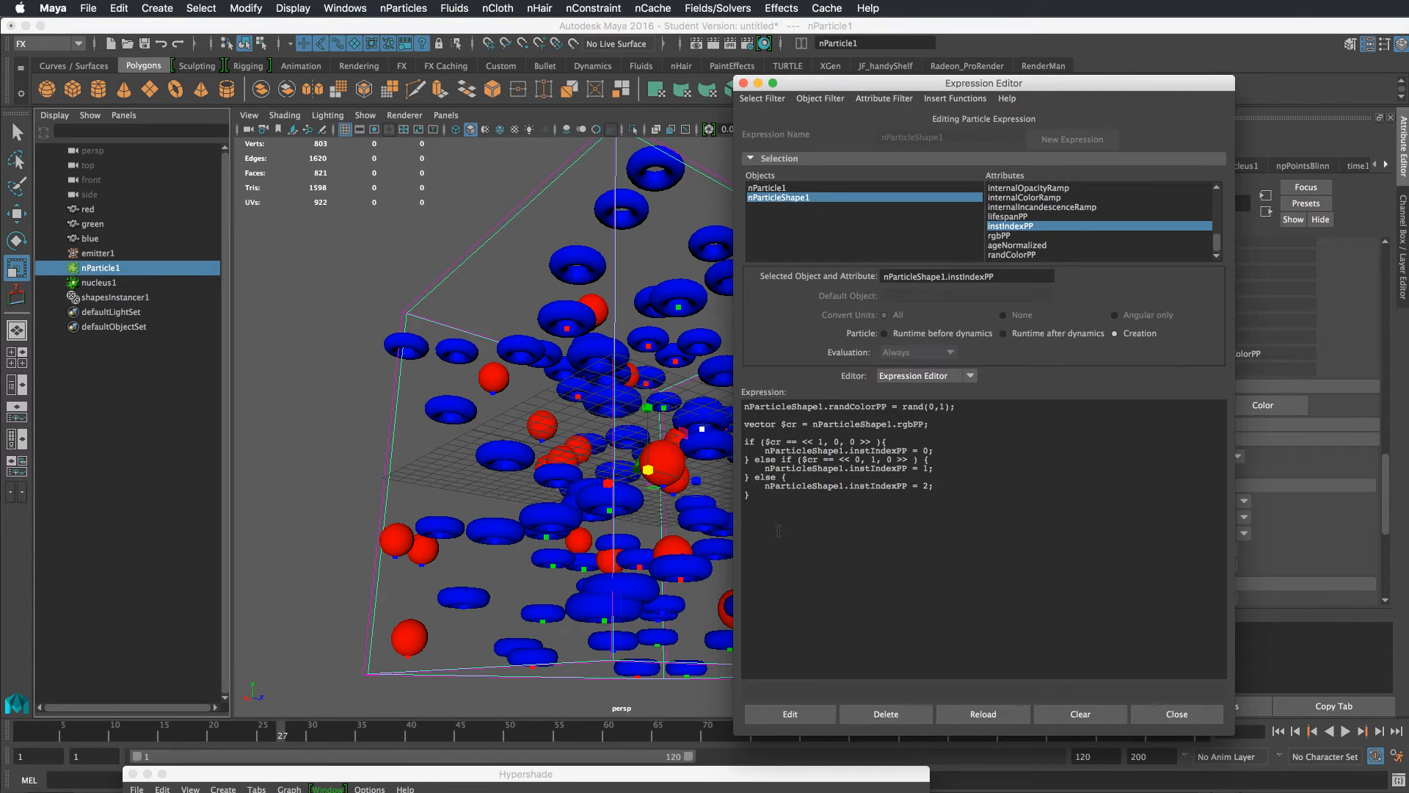
{"action": "left_click_drag", "start_coordinate": [790, 515], "coordinate": [726, 426]}
{"action": "key", "text": "super+c"}
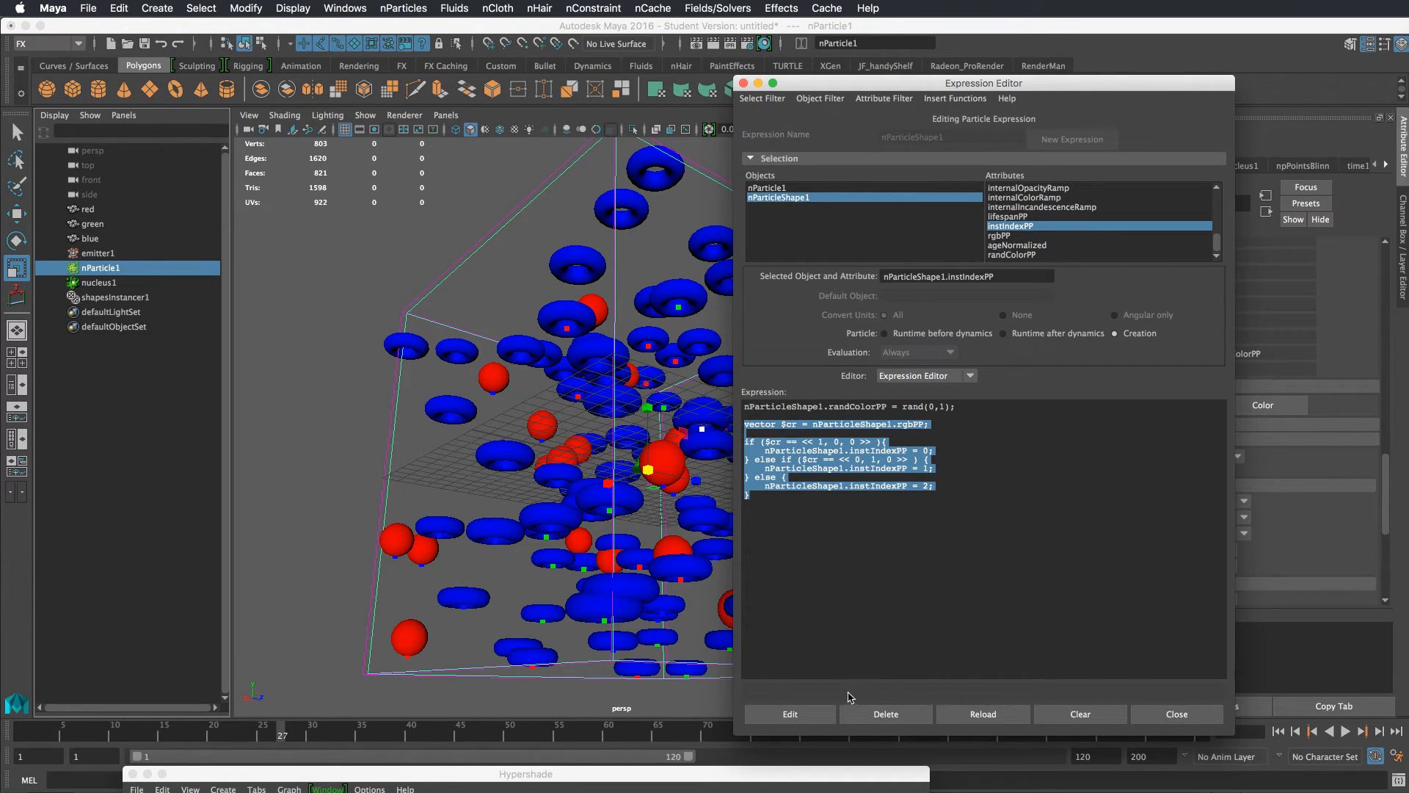
{"action": "key", "text": "BackSpace"}
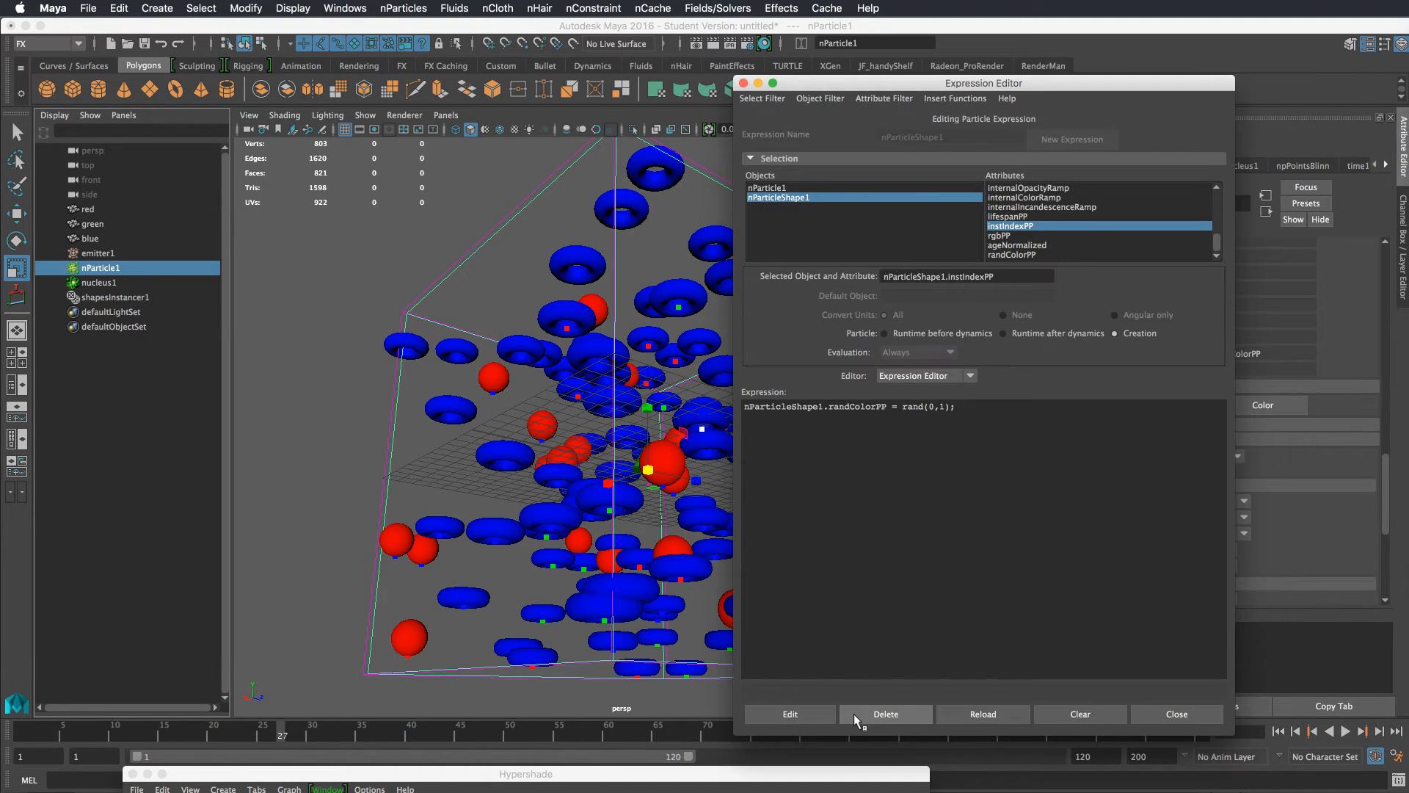
{"action": "left_click", "coordinate": [853, 715]}
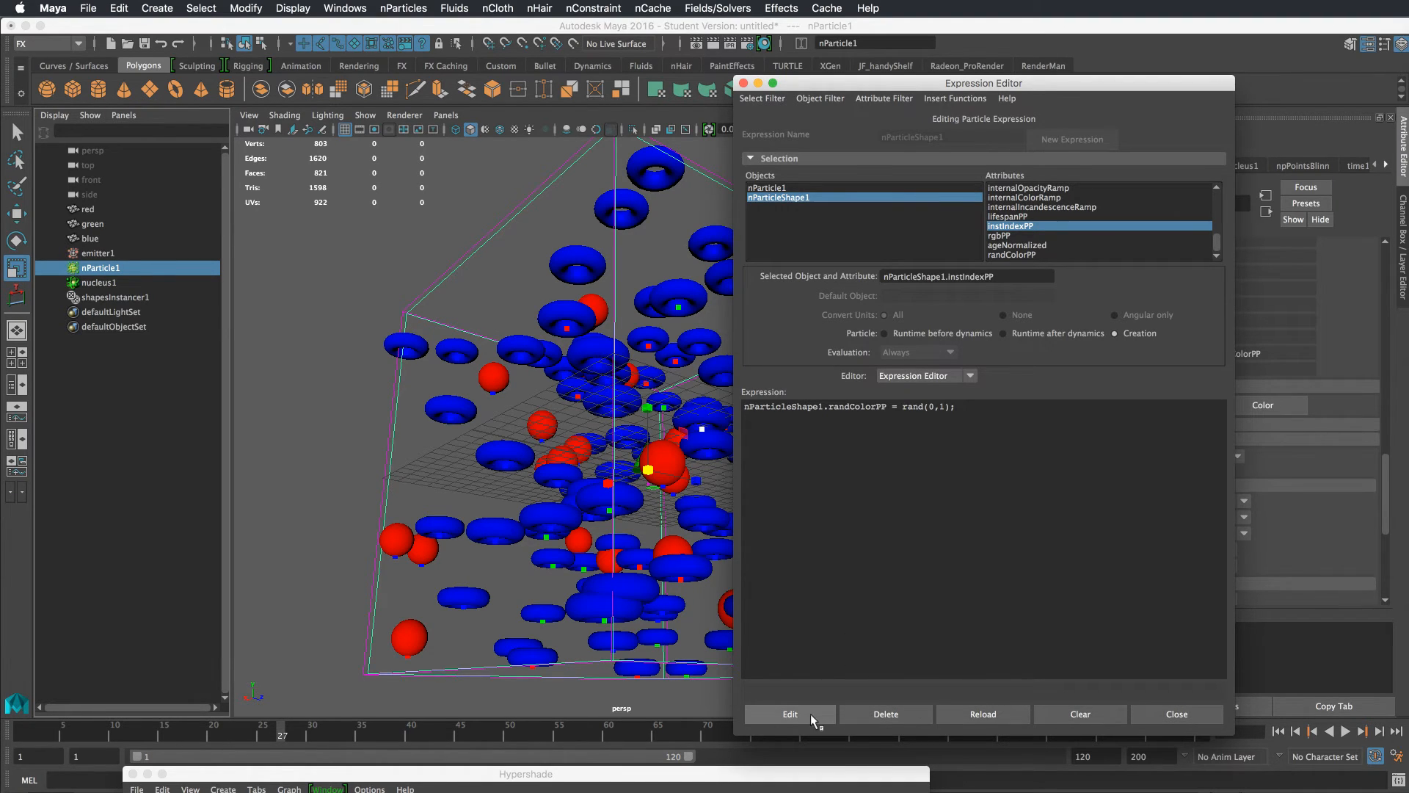
Paste the instIndexPP code as a runtime-before-dynamics expression, create it, and close the Expression Editor
{"action": "left_click", "coordinate": [910, 334]}
{"action": "key", "text": "super+v"}
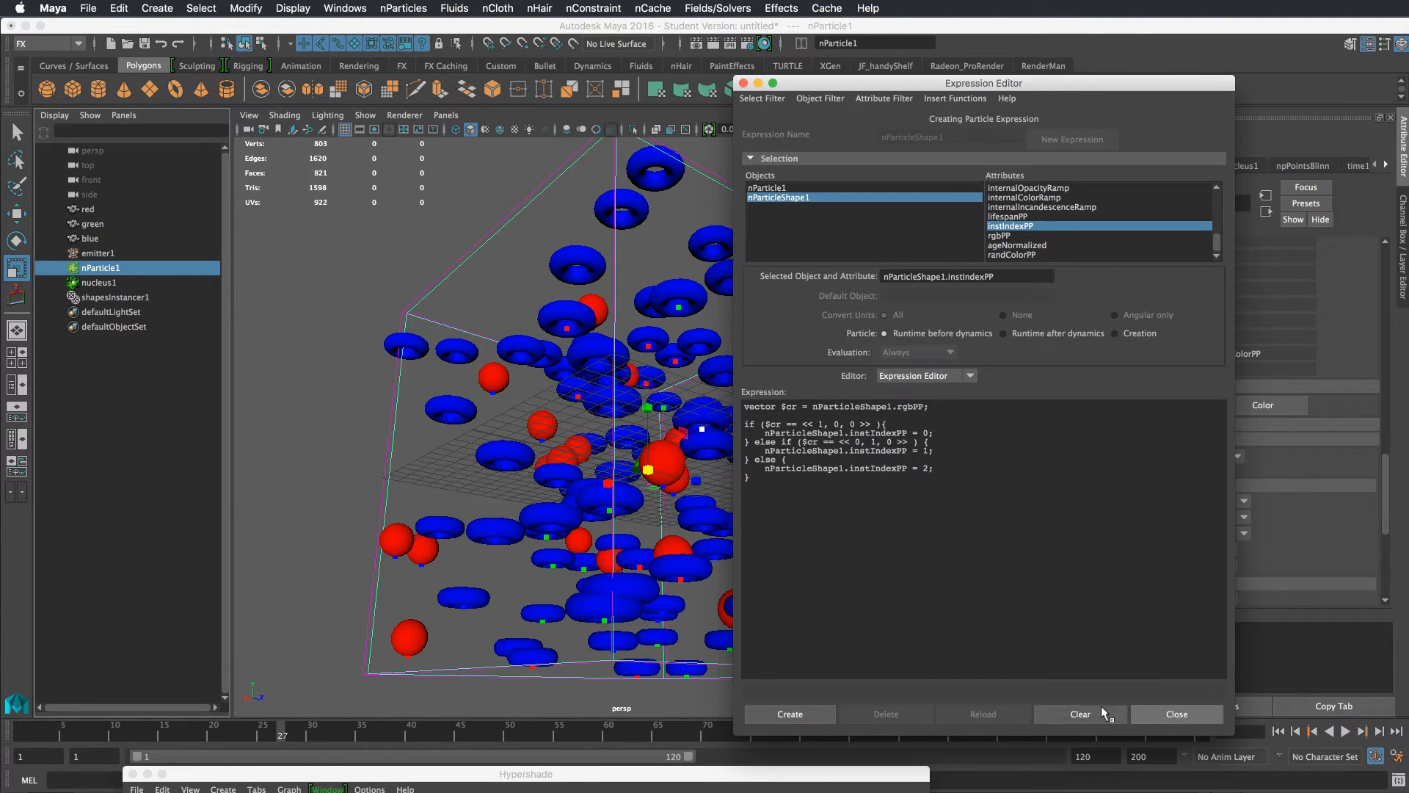
{"action": "left_click", "coordinate": [827, 716]}
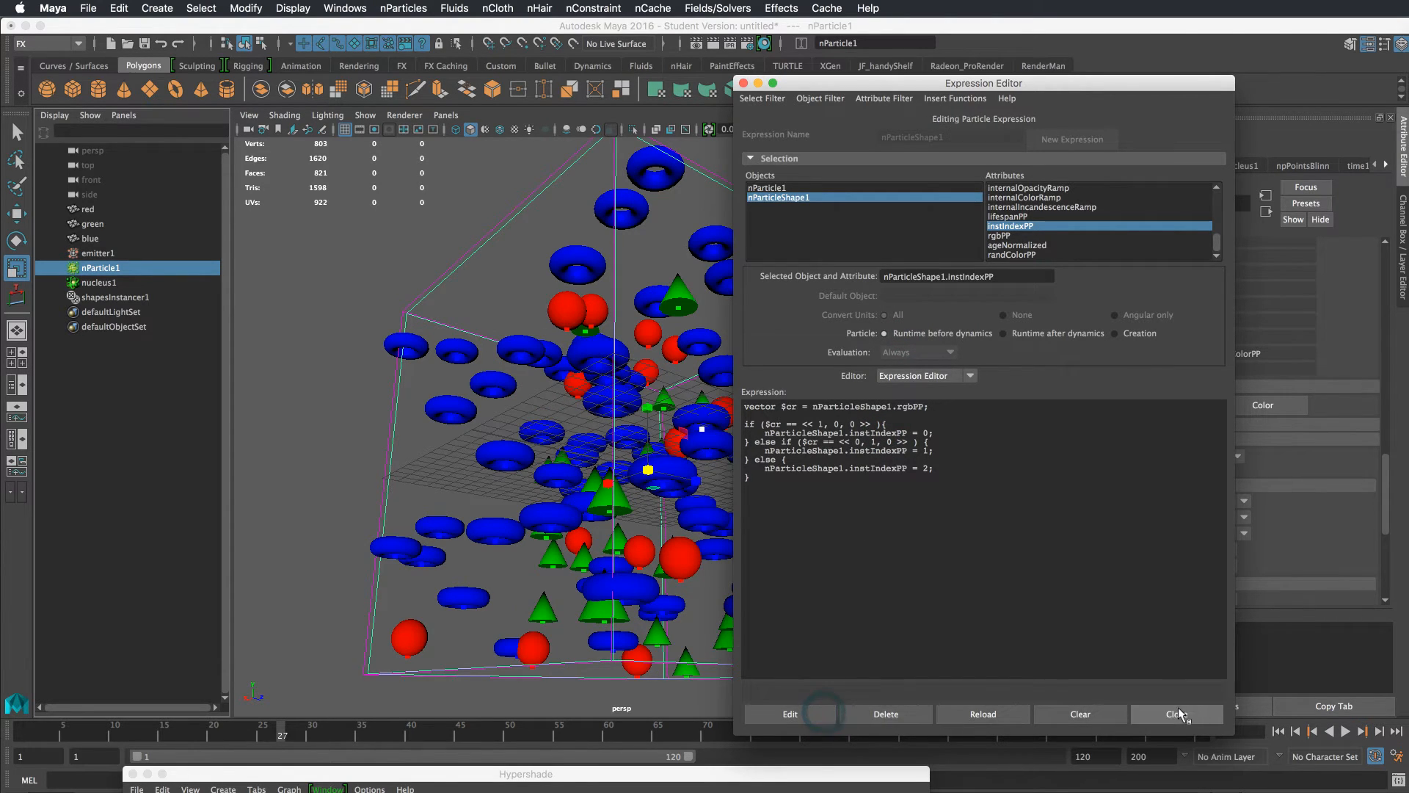
{"action": "left_click", "coordinate": [1178, 712]}
Rewind and play the simulation, orbiting the view to review the instanced shapes
{"action": "left_click", "coordinate": [1278, 731]}
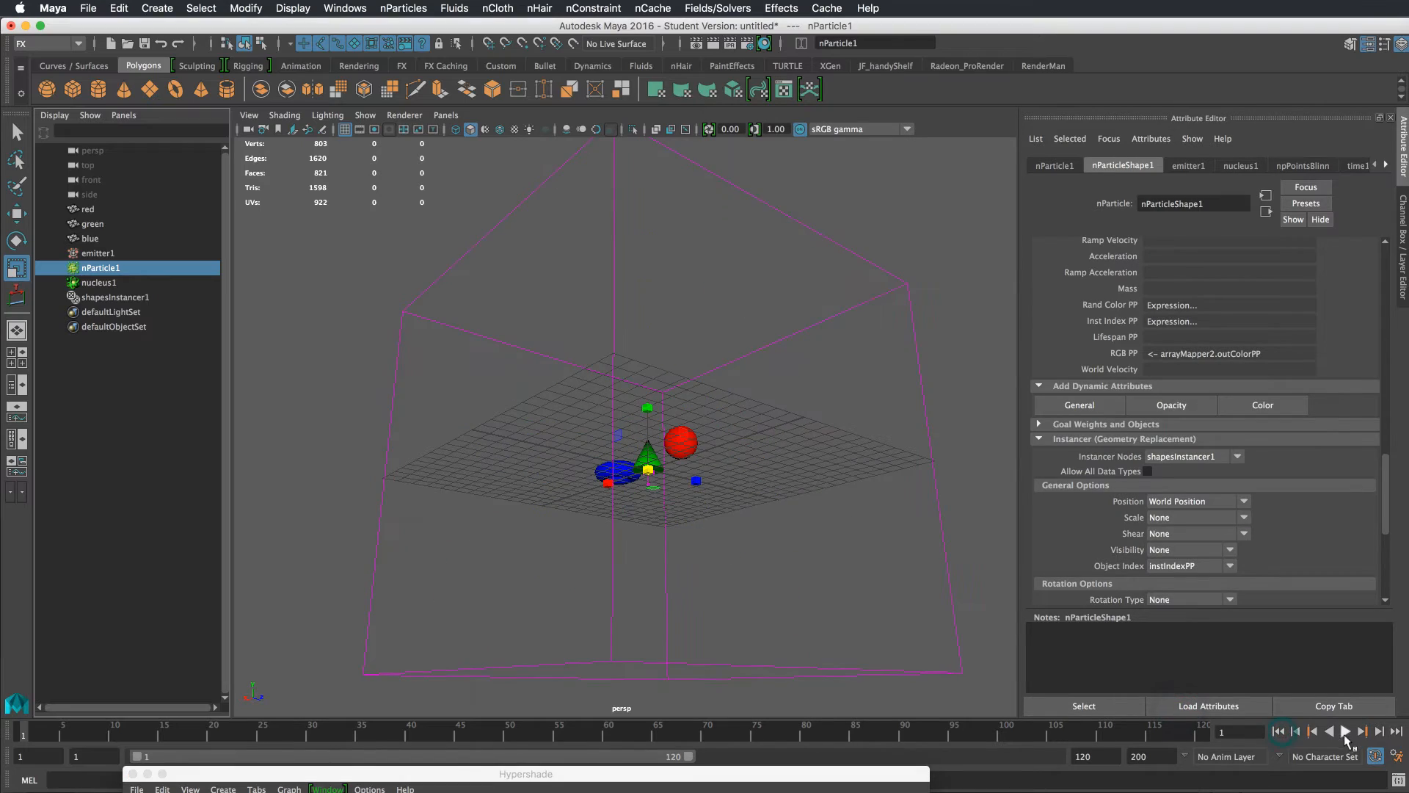
{"action": "left_click", "coordinate": [1345, 731]}
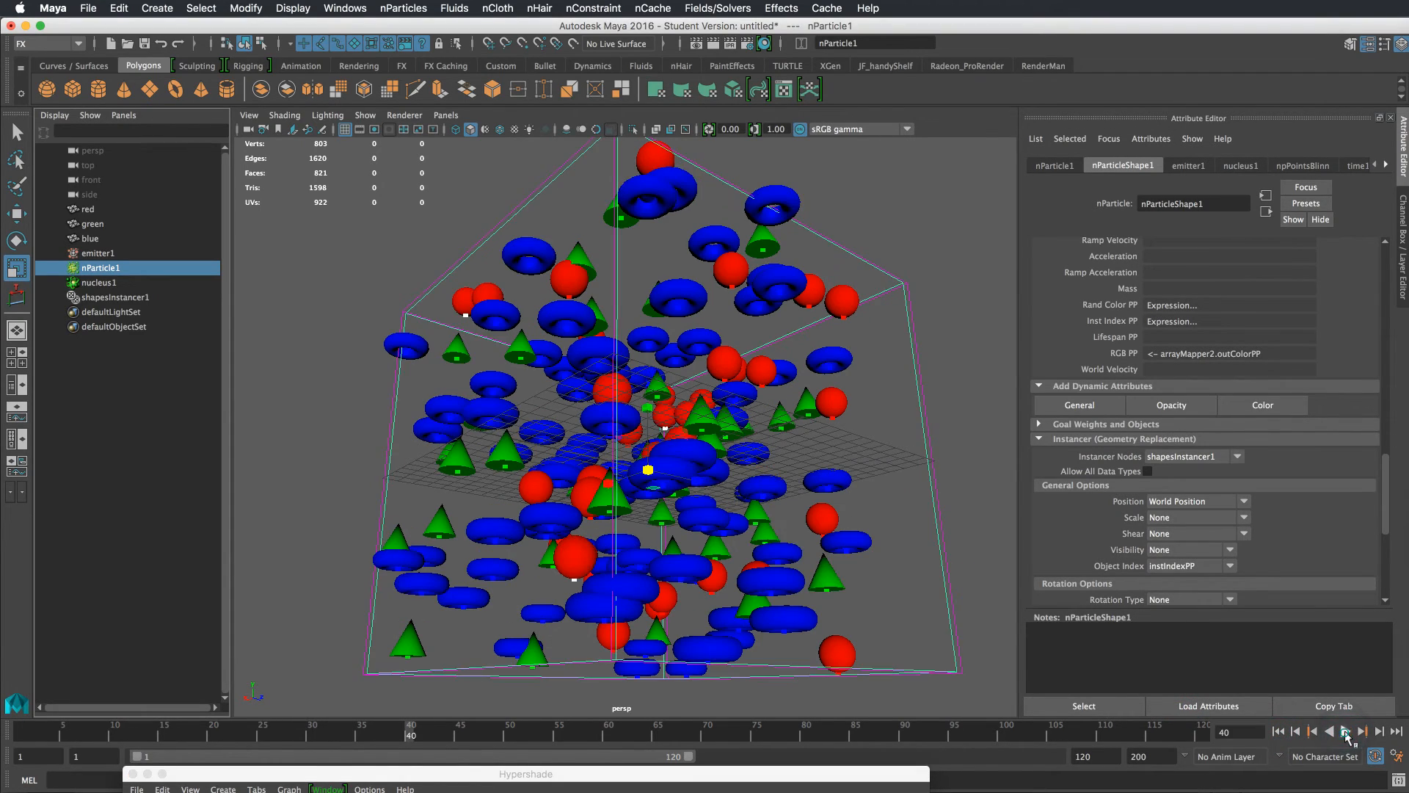
{"action": "left_click", "coordinate": [1345, 731]}
{"action": "left_click_drag", "start_coordinate": [779, 420], "coordinate": [936, 424], "text": "alt"}
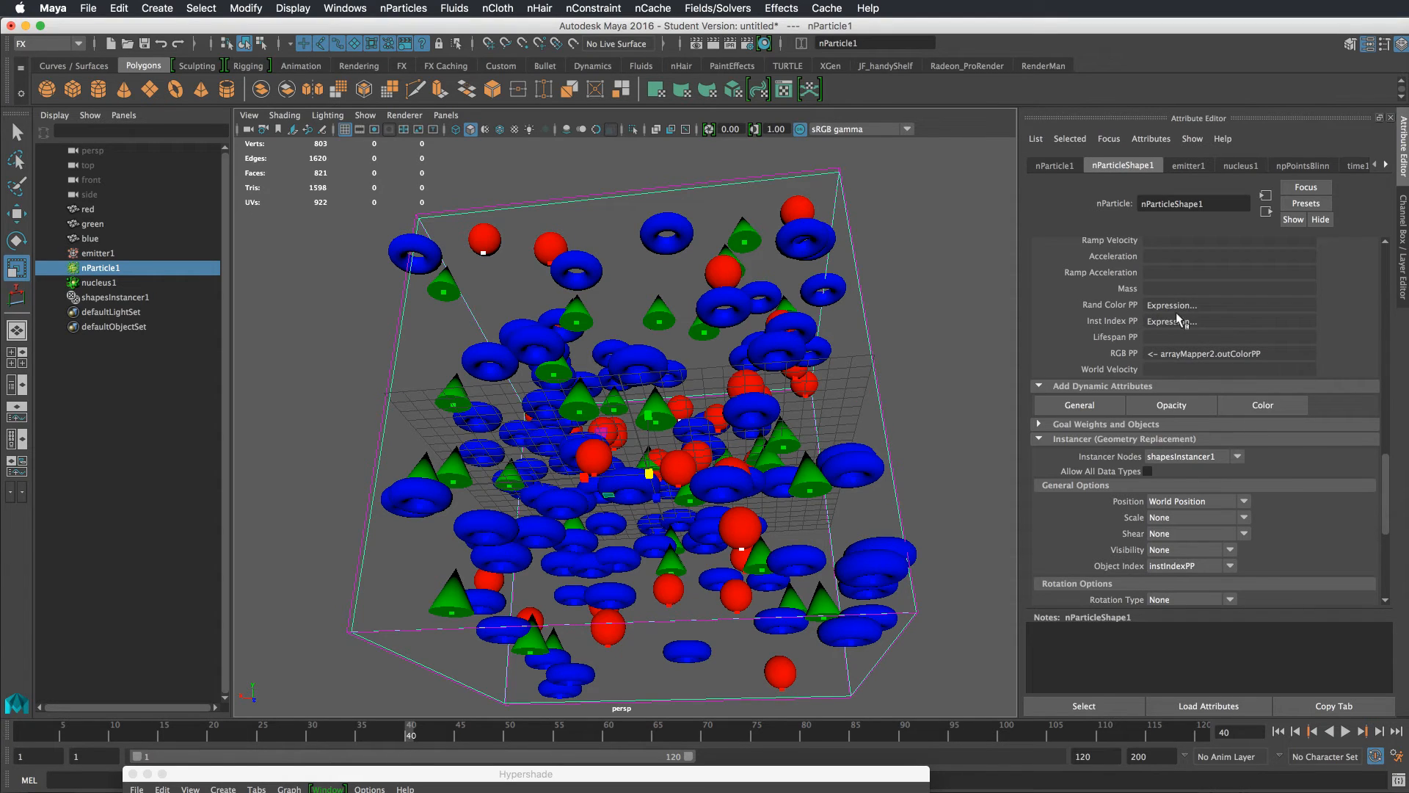
Open ramp2 and move the blue marker to 0.828 and the green marker to 0.461, stepping forward a frame
{"action": "right_click_drag", "start_coordinate": [1178, 318], "coordinate": [1385, 367]}
{"action": "left_click_drag", "start_coordinate": [1165, 367], "coordinate": [1292, 364]}
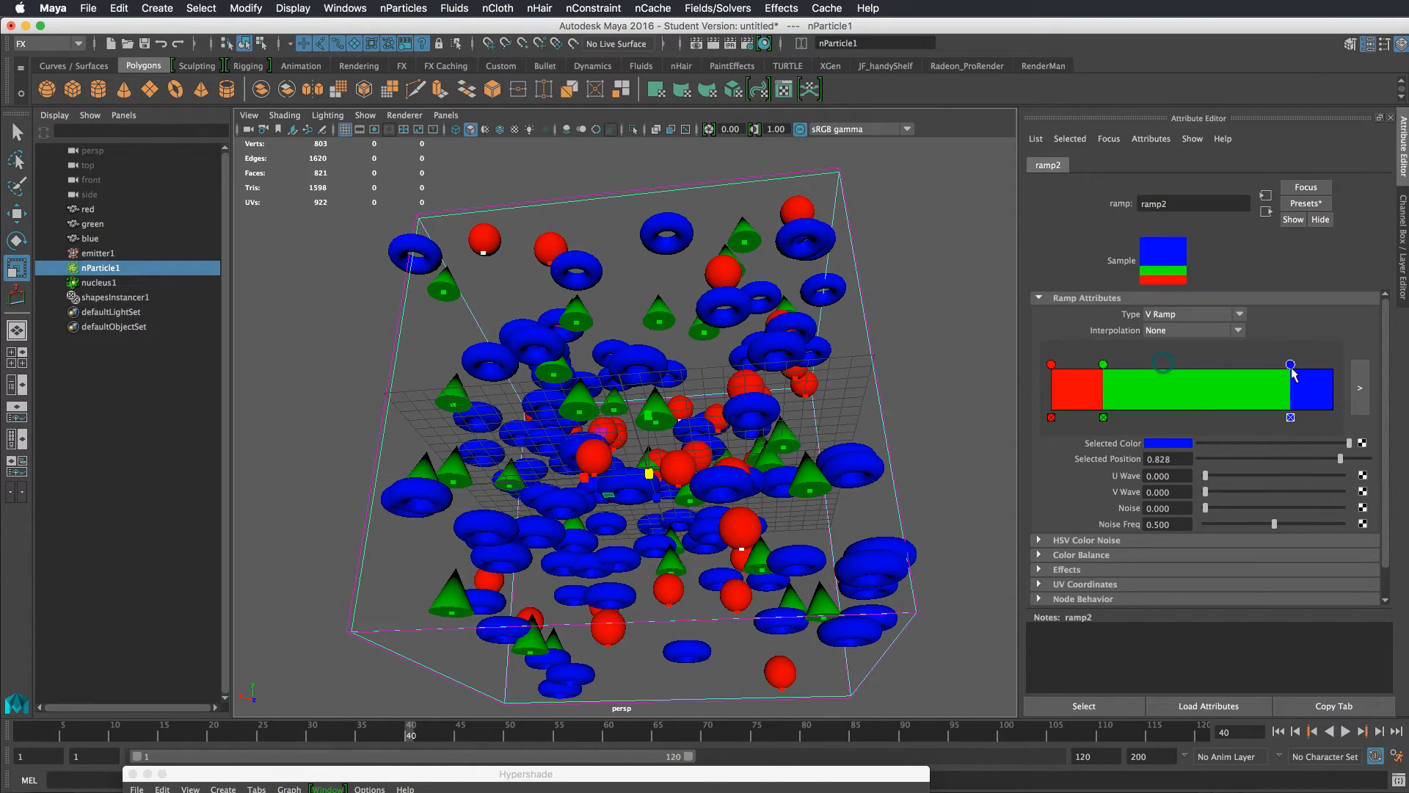
{"action": "left_click_drag", "start_coordinate": [1103, 364], "coordinate": [1181, 364]}
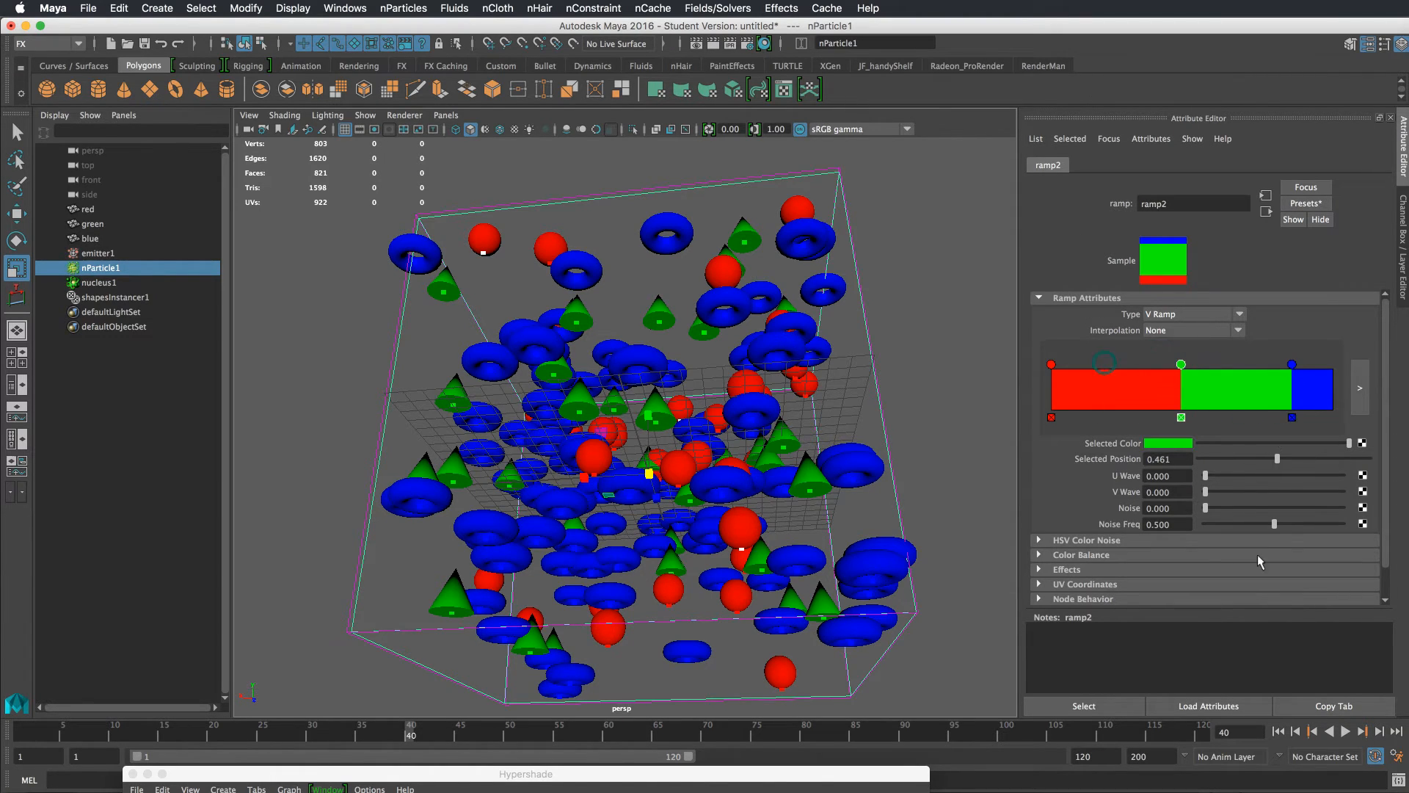
{"action": "left_click", "coordinate": [1380, 731]}
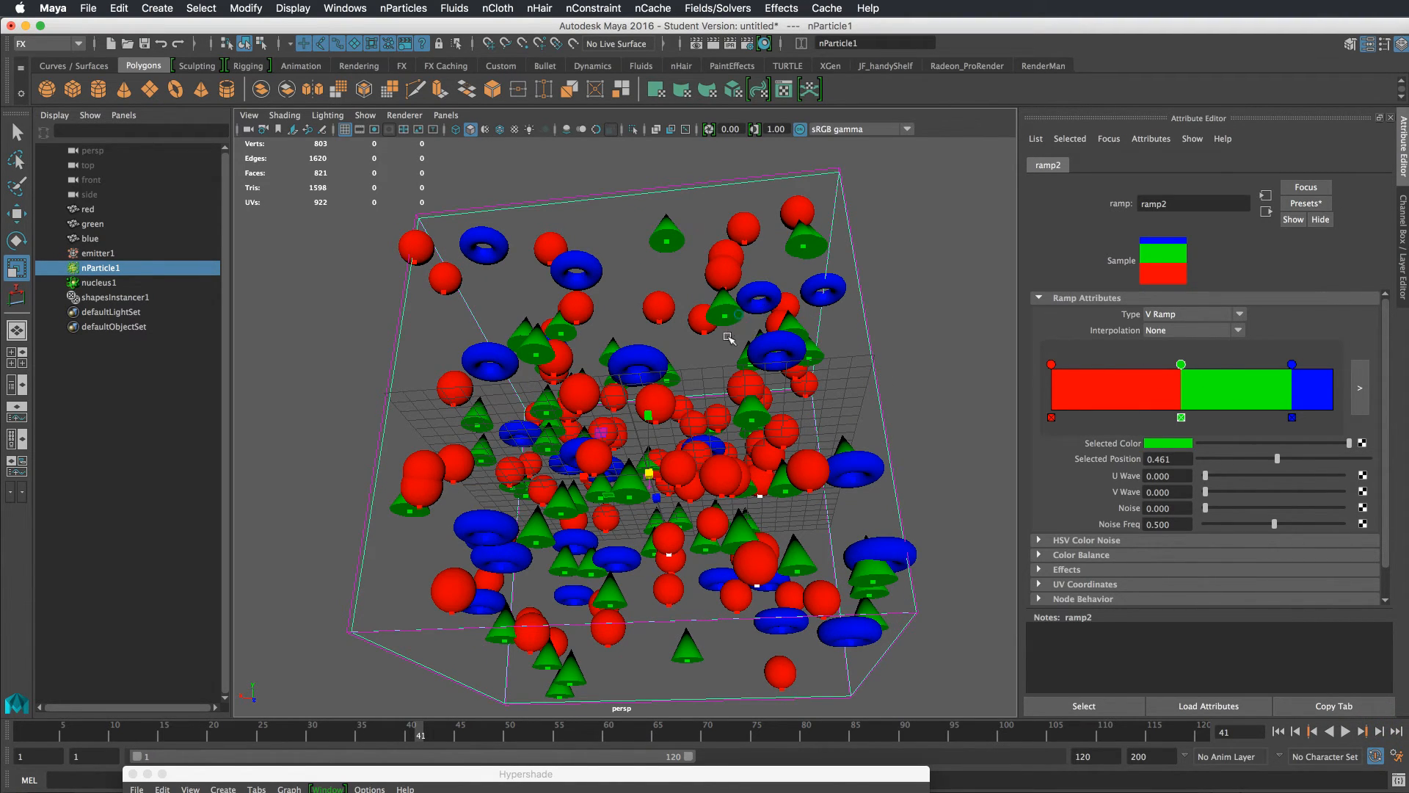
Paste the rgbPP-based instIndexPP code into the particle expression and re-apply the runtime-before-dynamics expression
{"action": "left_click_drag", "start_coordinate": [726, 336], "coordinate": [721, 332]}
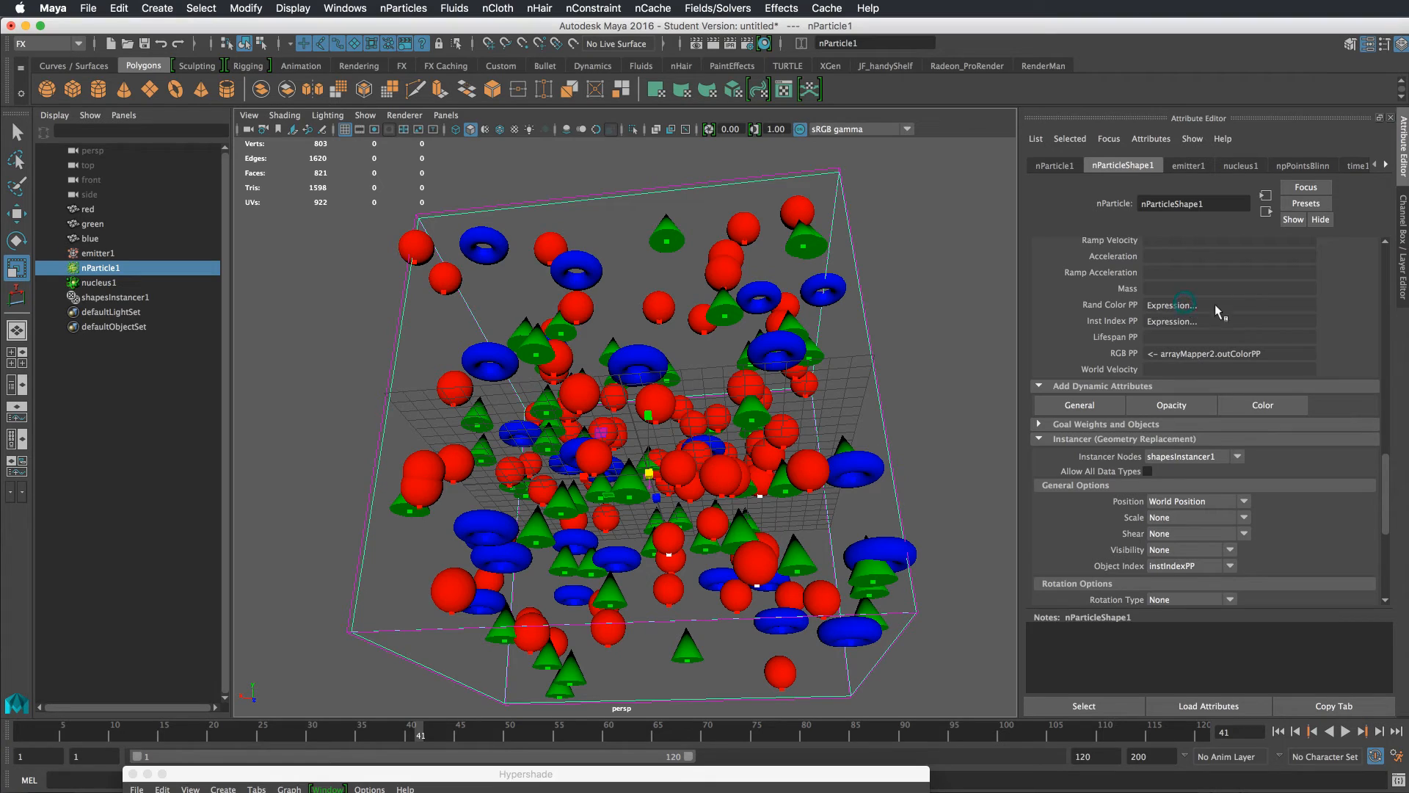
{"action": "right_click", "coordinate": [1181, 308]}
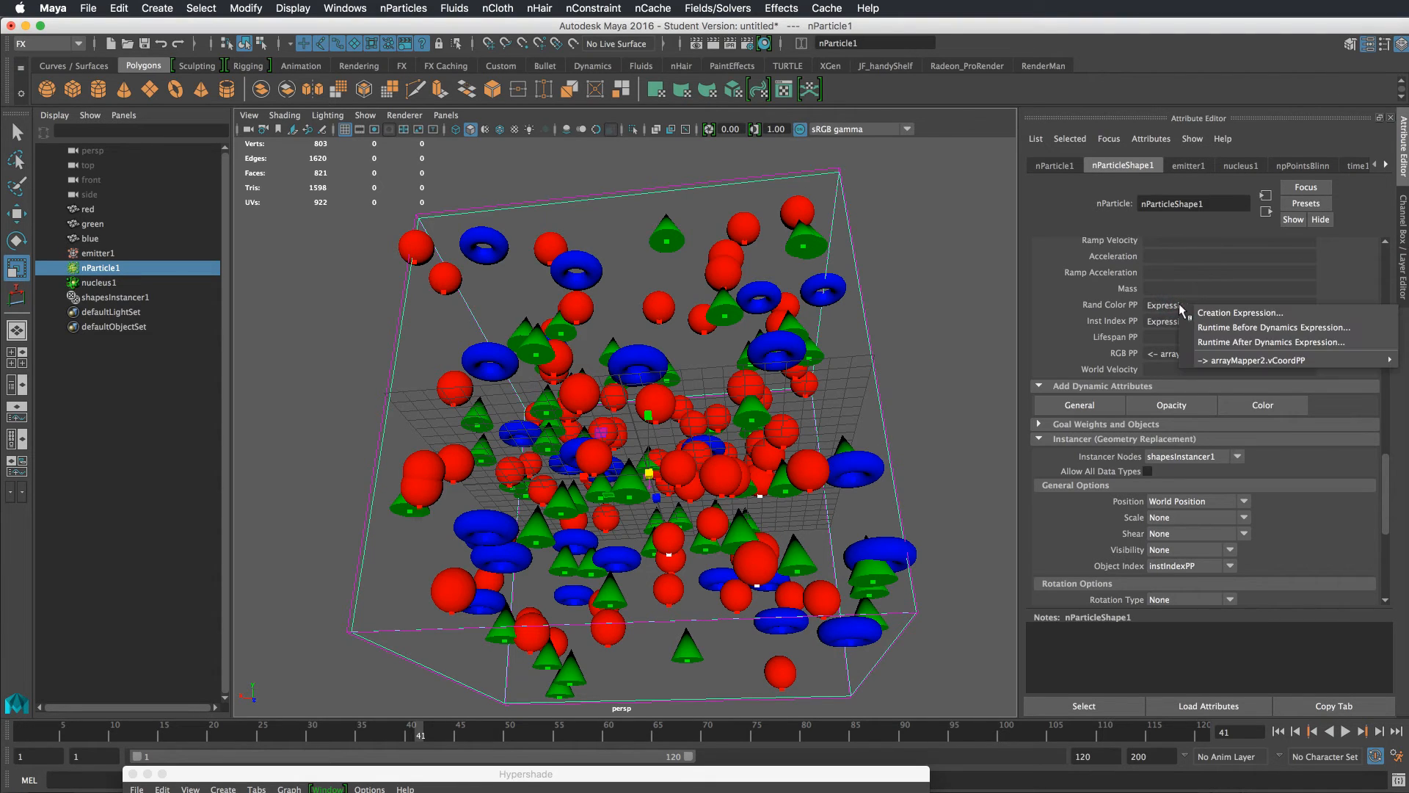
{"action": "left_click", "coordinate": [1193, 314]}
{"action": "triple_click", "coordinate": [987, 406]}
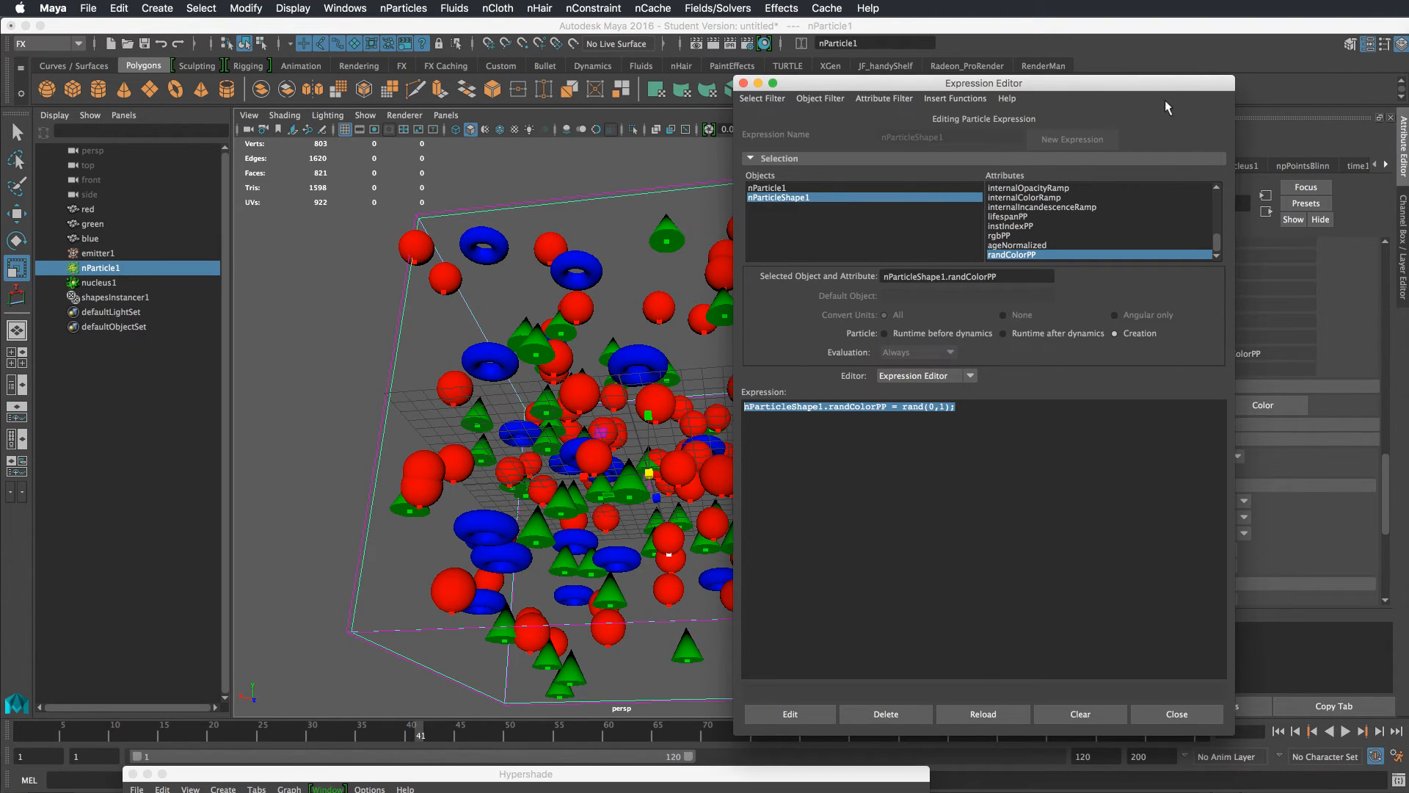
{"action": "left_click_drag", "start_coordinate": [1177, 86], "coordinate": [1082, 88]}
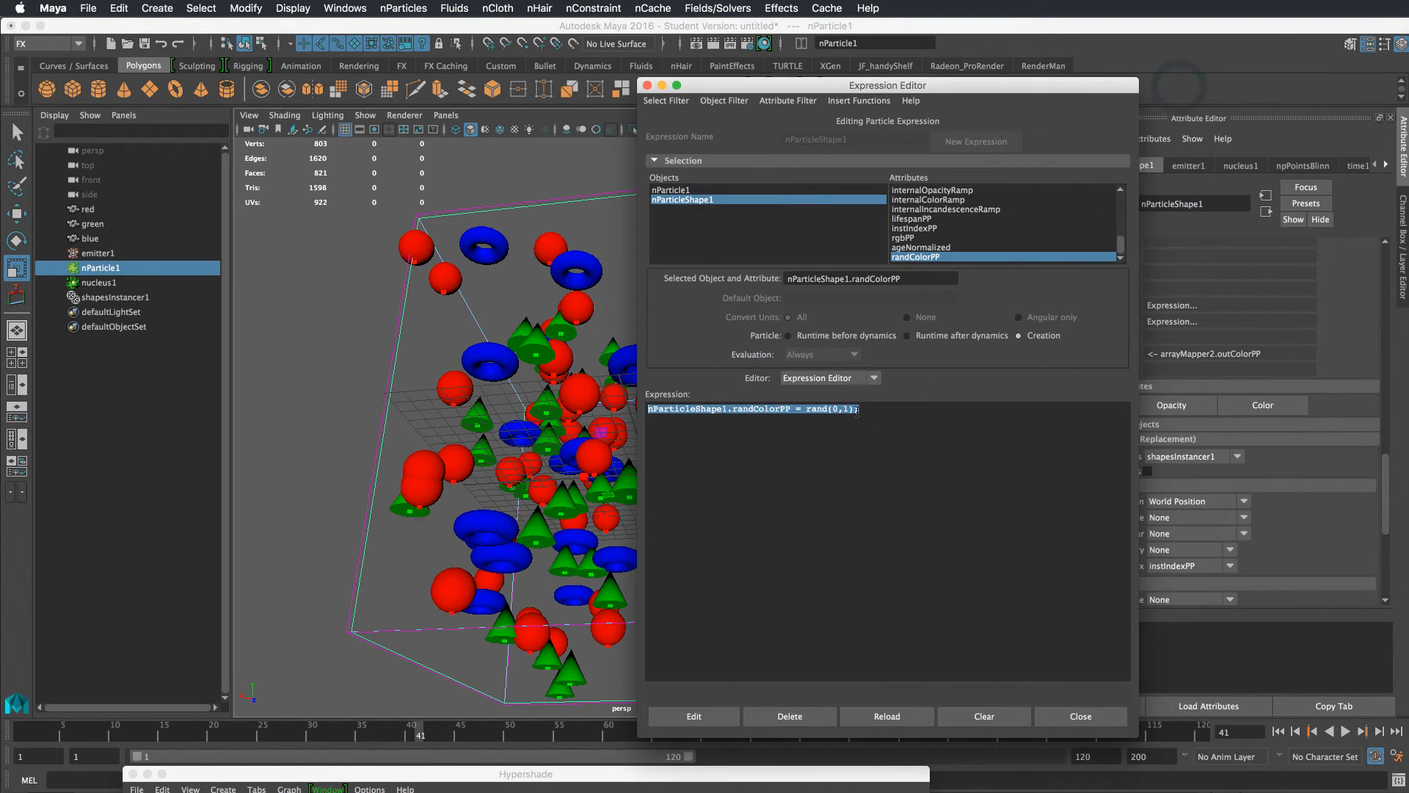
{"action": "left_click_drag", "start_coordinate": [880, 410], "coordinate": [619, 411]}
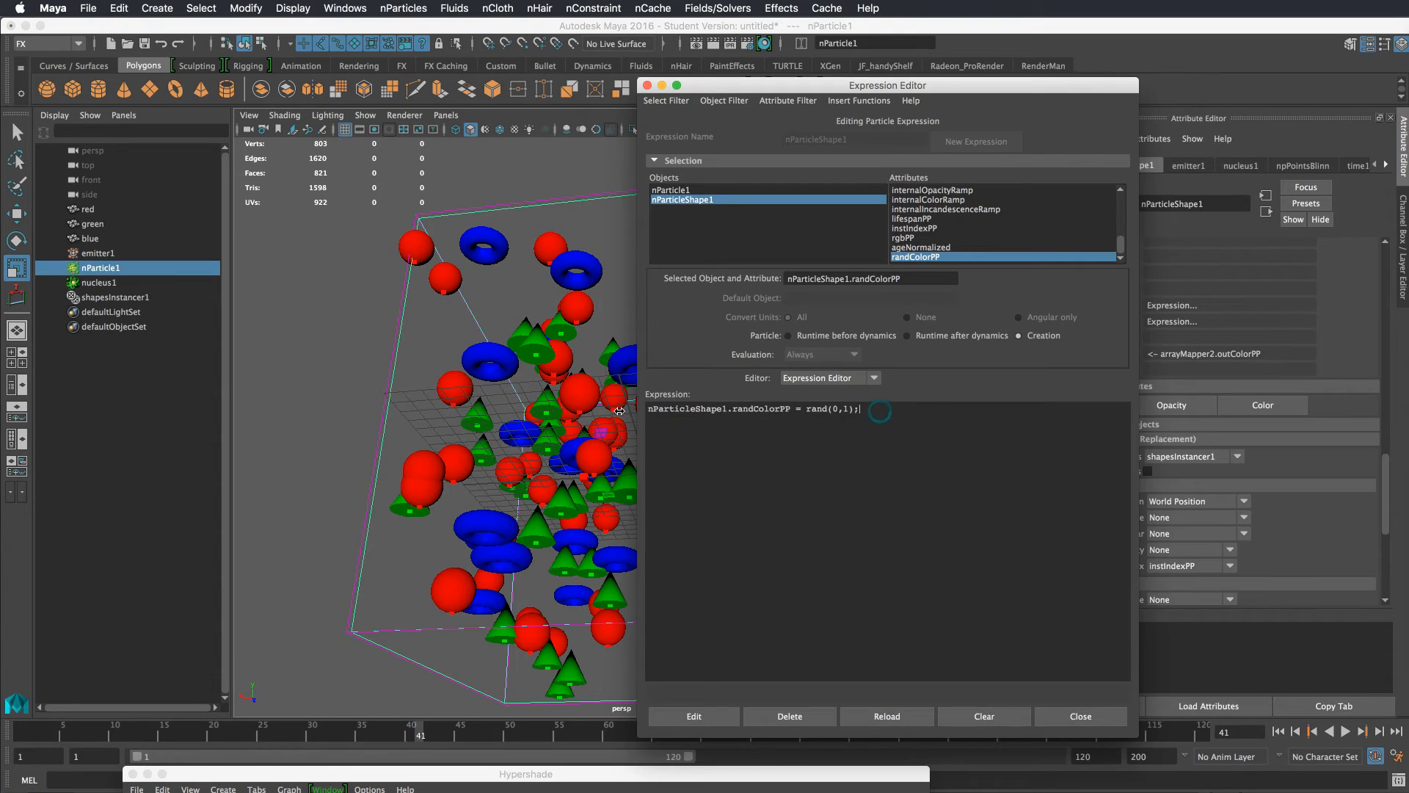
{"action": "type", "text": "vector $cr = nParticleShape1.rgbPP;  if ($cr == << 1, 0, 0 >> ){     nParticleShape1.instIndexPP = 0; } else if ($cr == << 0, 1, 0 >> ) {     nParticleShape1.instIndexPP = 1; } else {     nParticleShape1.instIndexPP = 2; }"}
{"action": "left_click", "coordinate": [848, 333]}
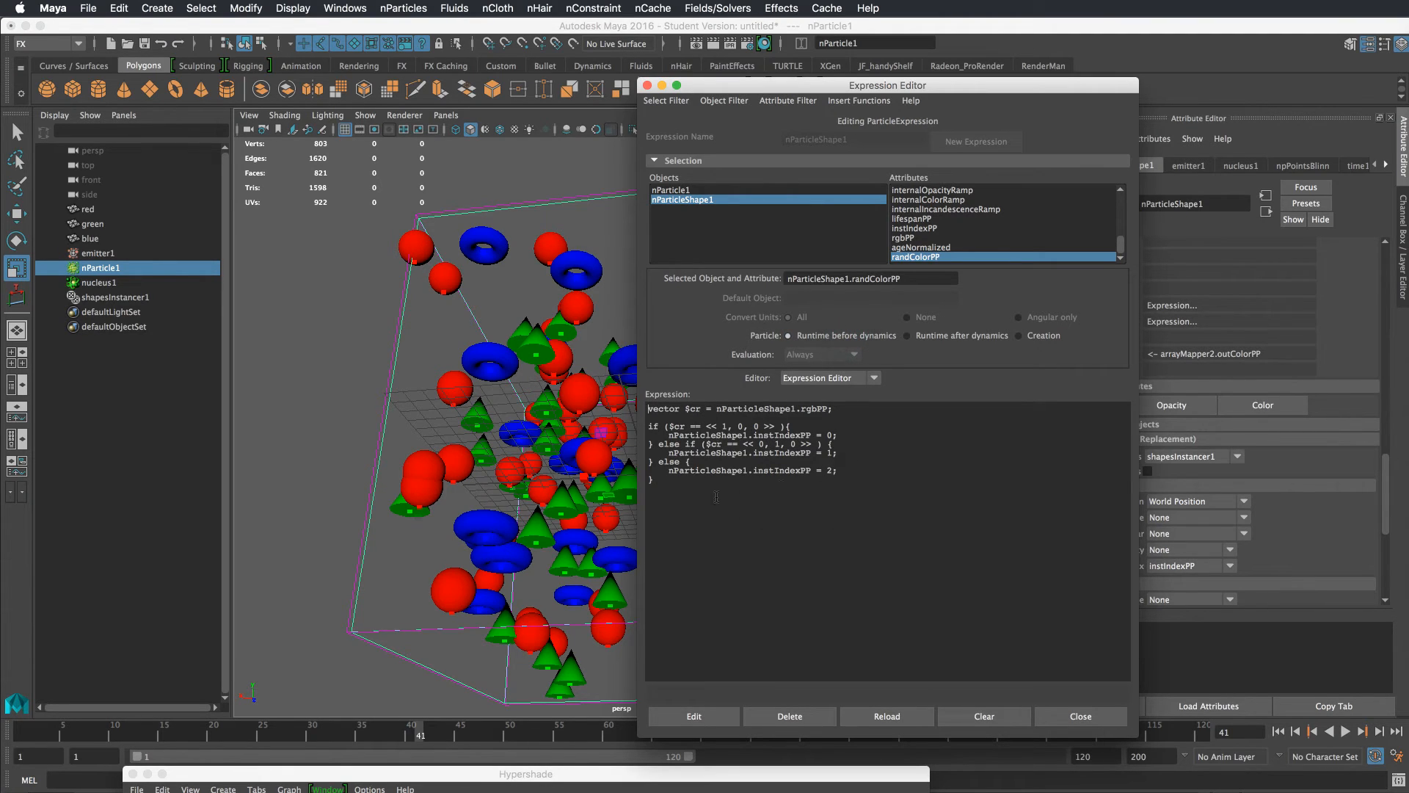
{"action": "left_click_drag", "start_coordinate": [659, 409], "coordinate": [834, 409]}
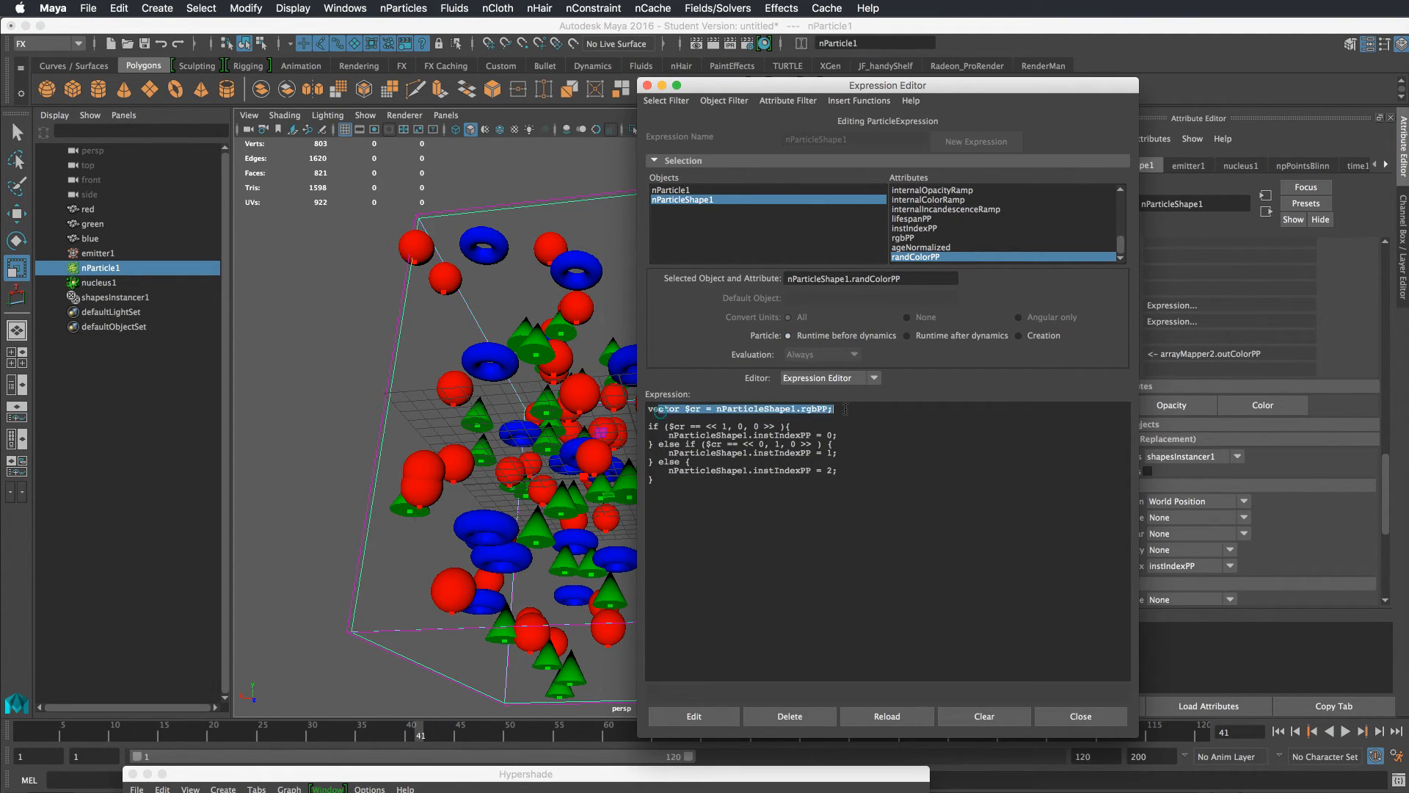
{"action": "left_click_drag", "start_coordinate": [649, 425], "coordinate": [844, 486]}
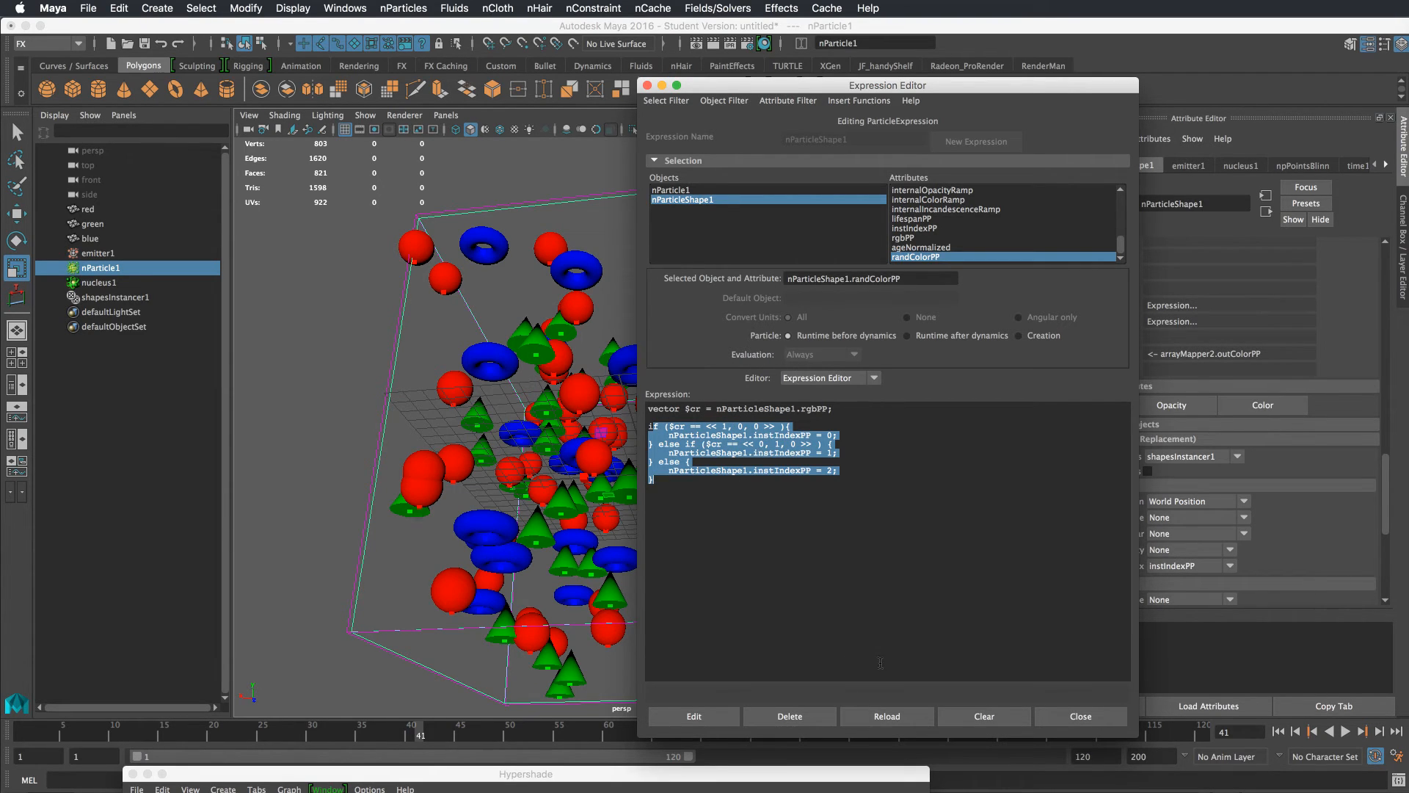
{"action": "left_click", "coordinate": [714, 717]}
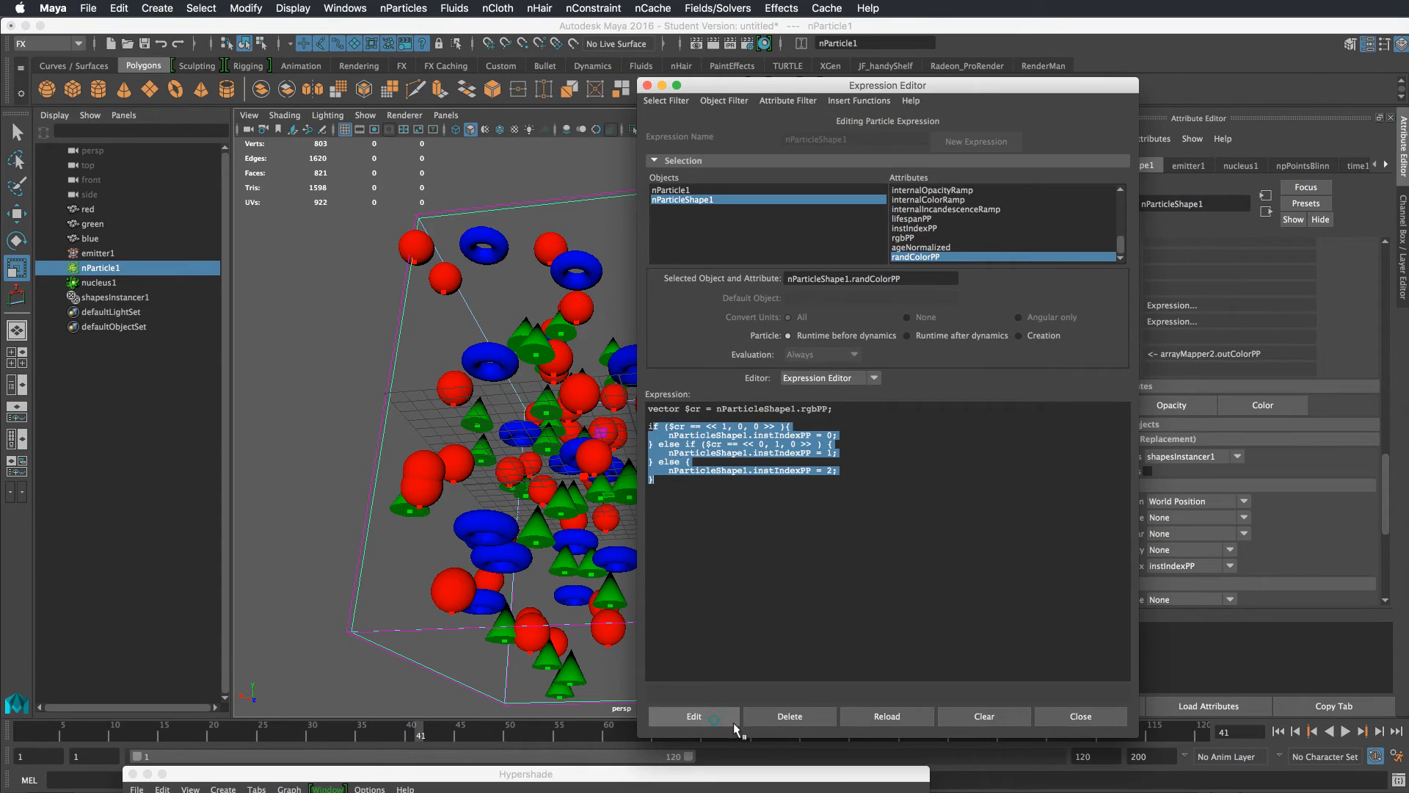
{"action": "left_click", "coordinate": [1061, 719]}
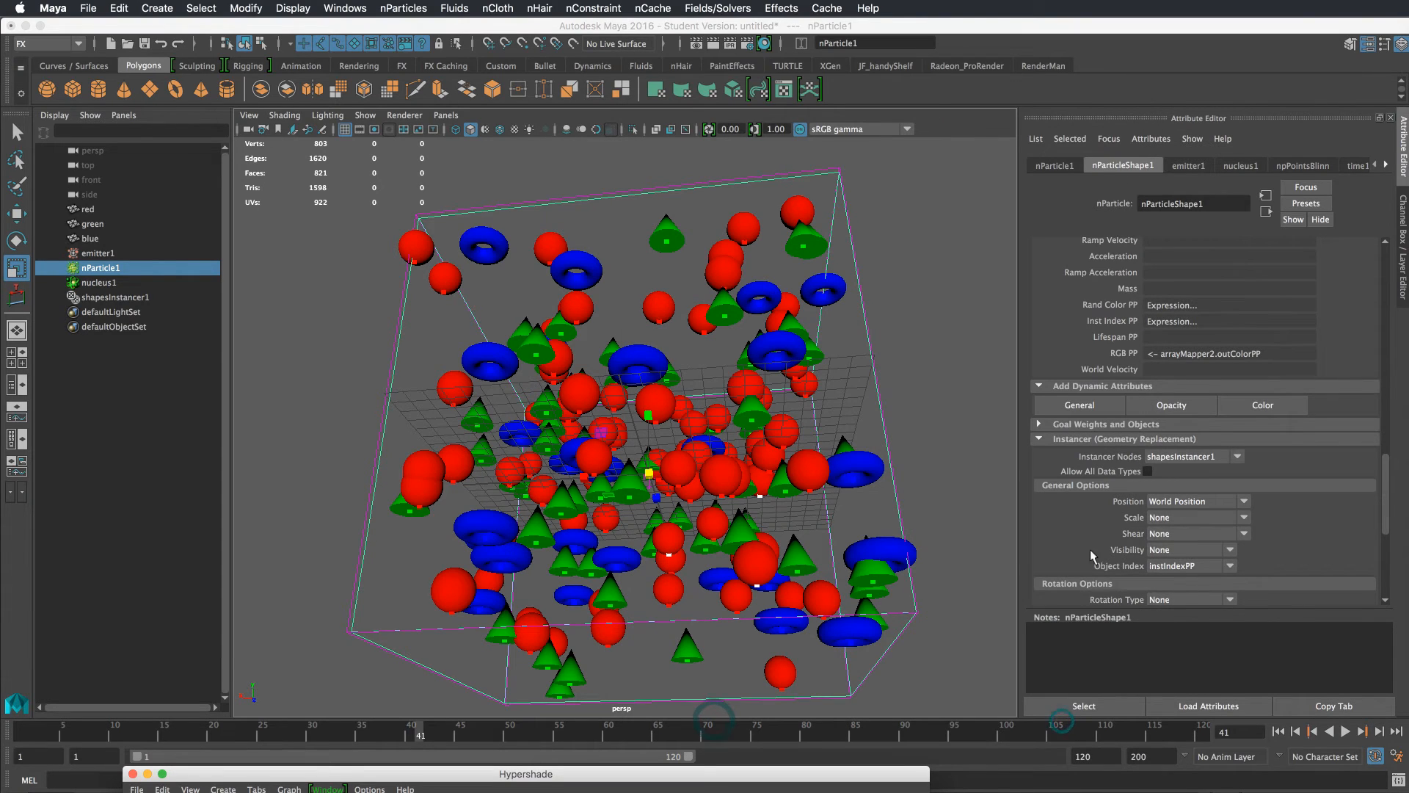
Open ramp2 through the RGB PP connection and step the simulation forward a frame
{"action": "right_click", "coordinate": [1146, 351]}
{"action": "mouse_move", "coordinate": [1292, 359]}
{"action": "left_click", "coordinate": [1357, 359]}
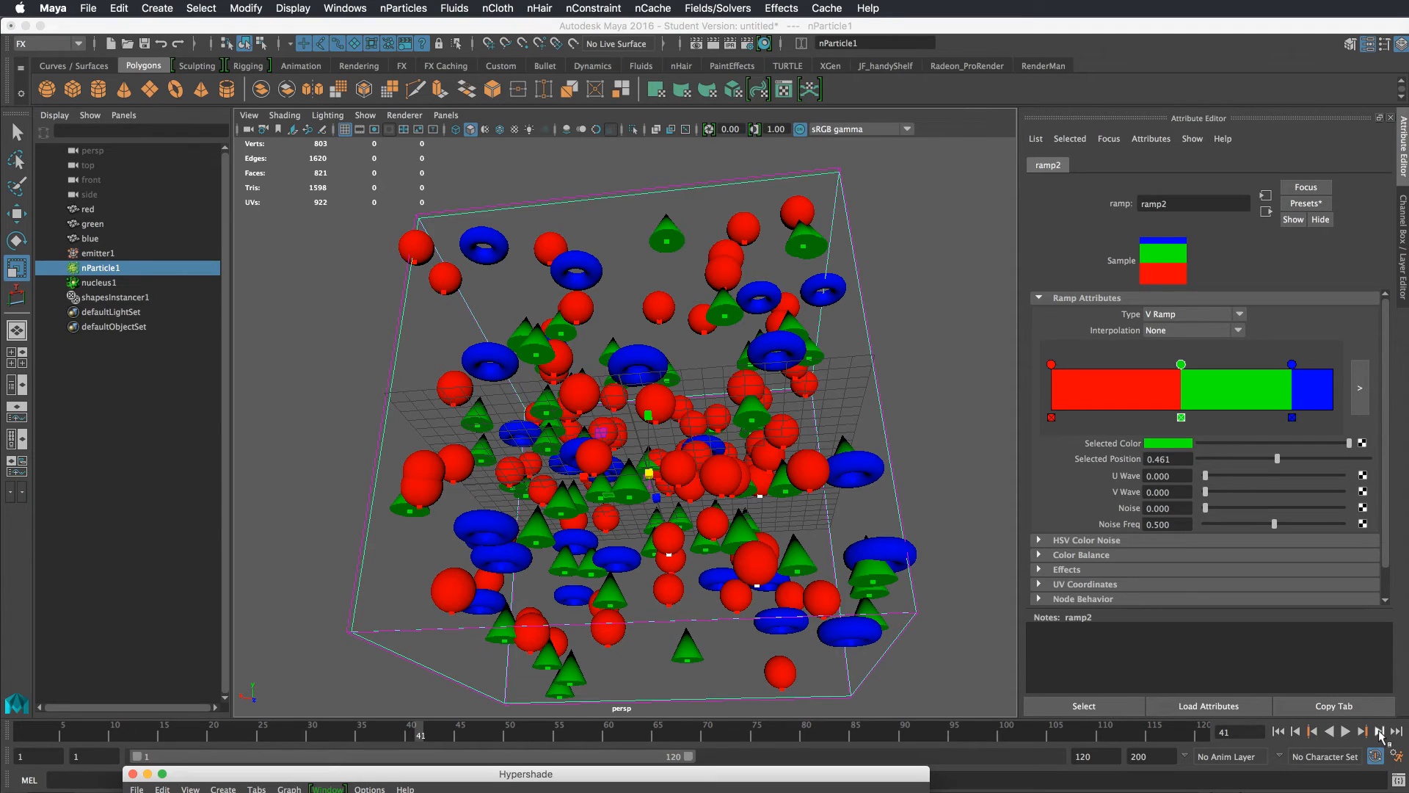
{"action": "left_click", "coordinate": [1380, 731]}
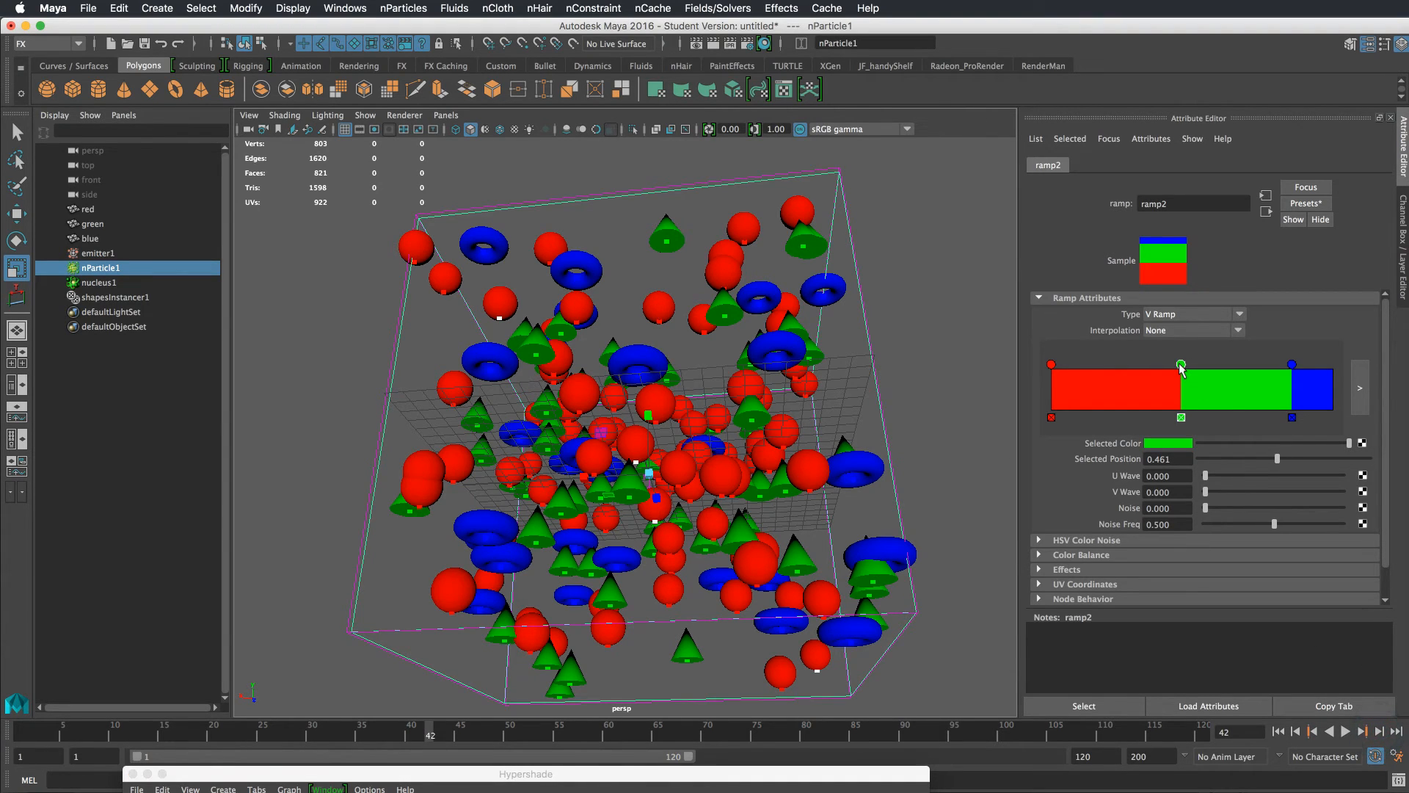
Move the green ramp marker to position 0.112 and the blue marker to 0.263, then step forward a frame
{"action": "left_click_drag", "start_coordinate": [1181, 365], "coordinate": [1084, 366]}
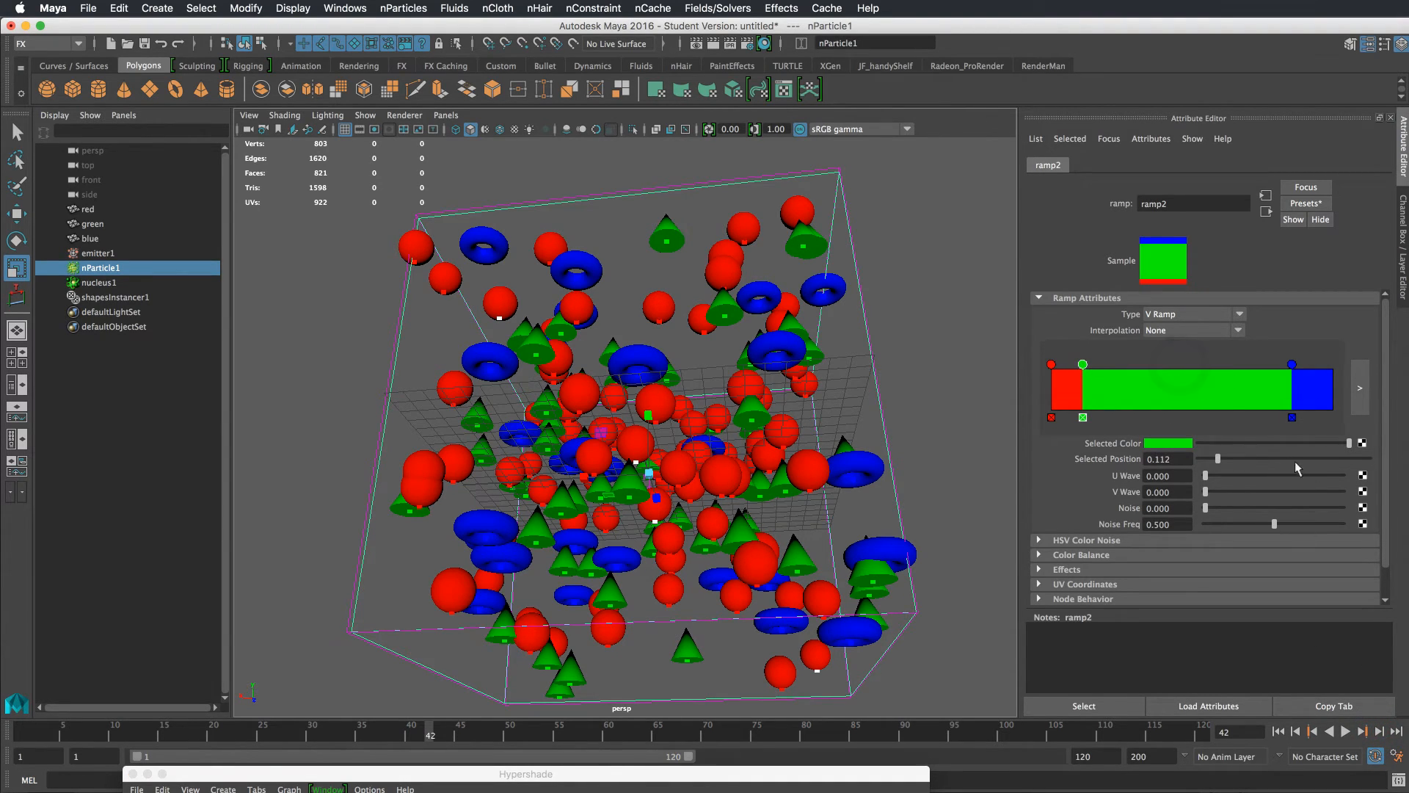
{"action": "left_click_drag", "start_coordinate": [1291, 365], "coordinate": [1125, 365]}
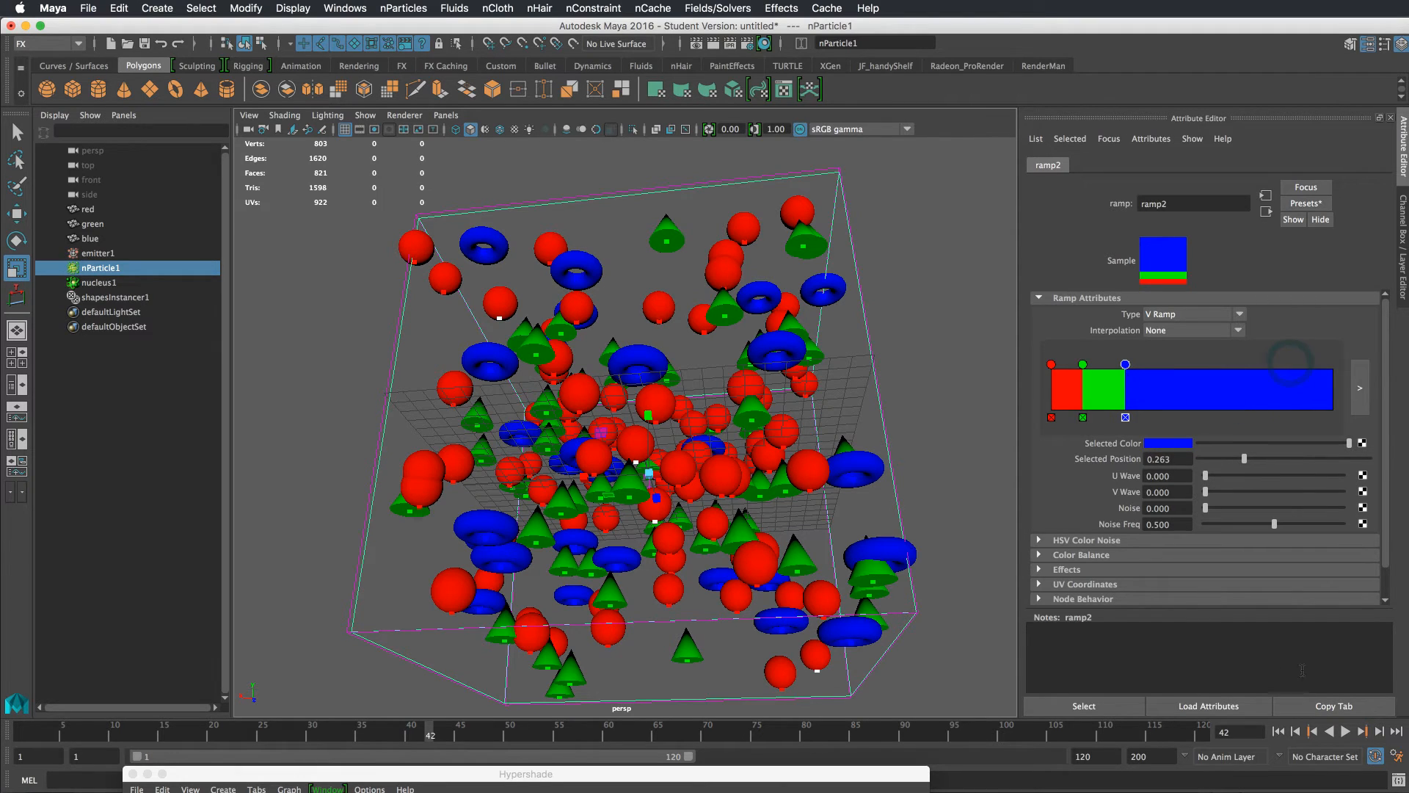
{"action": "left_click", "coordinate": [1380, 732]}
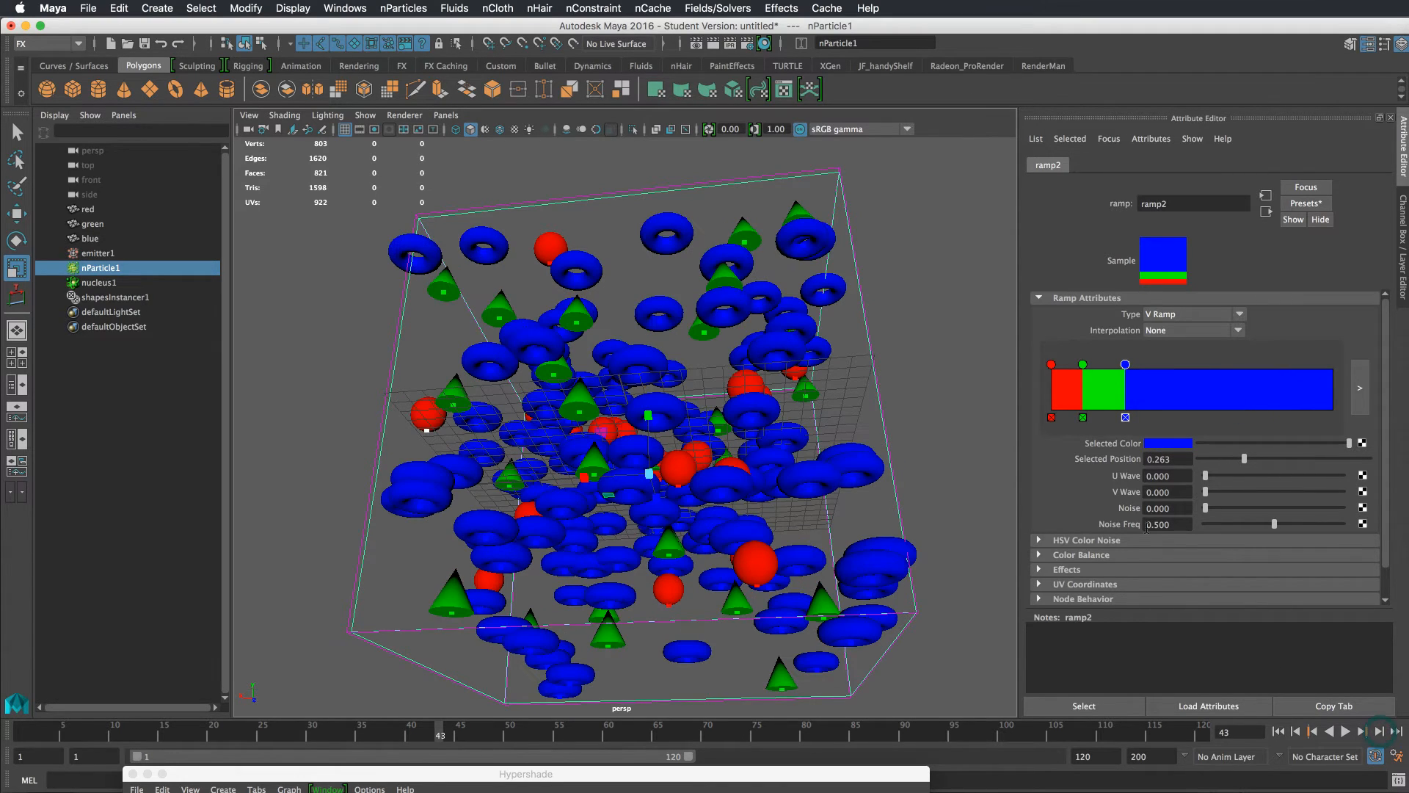
Rewind and replay the simulation several times while orbiting to review the instanced shapes
{"action": "left_click_drag", "start_coordinate": [909, 384], "coordinate": [926, 416], "text": "alt"}
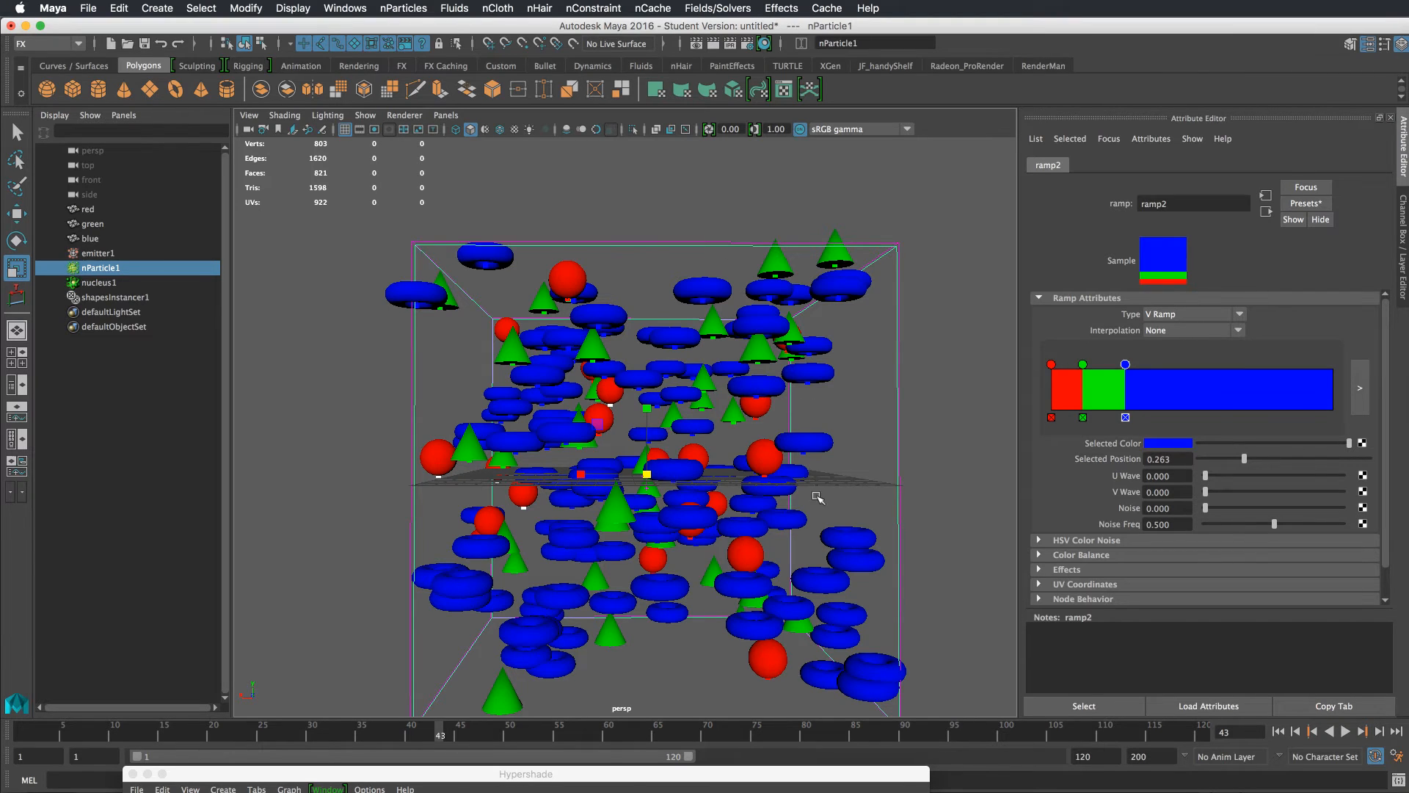
{"action": "left_click", "coordinate": [1293, 732]}
{"action": "left_click", "coordinate": [1345, 731]}
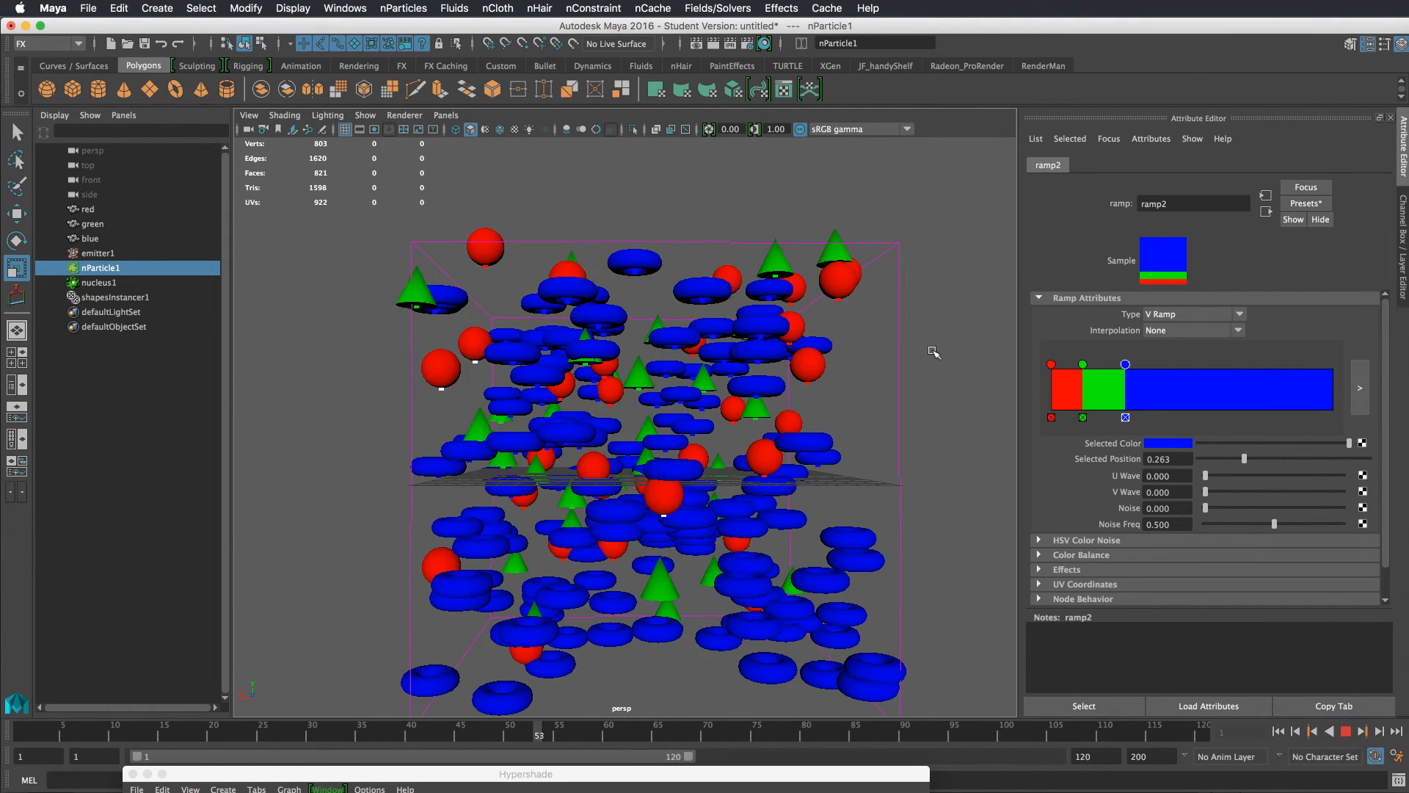
{"action": "left_click_drag", "start_coordinate": [927, 346], "coordinate": [845, 367], "text": "alt"}
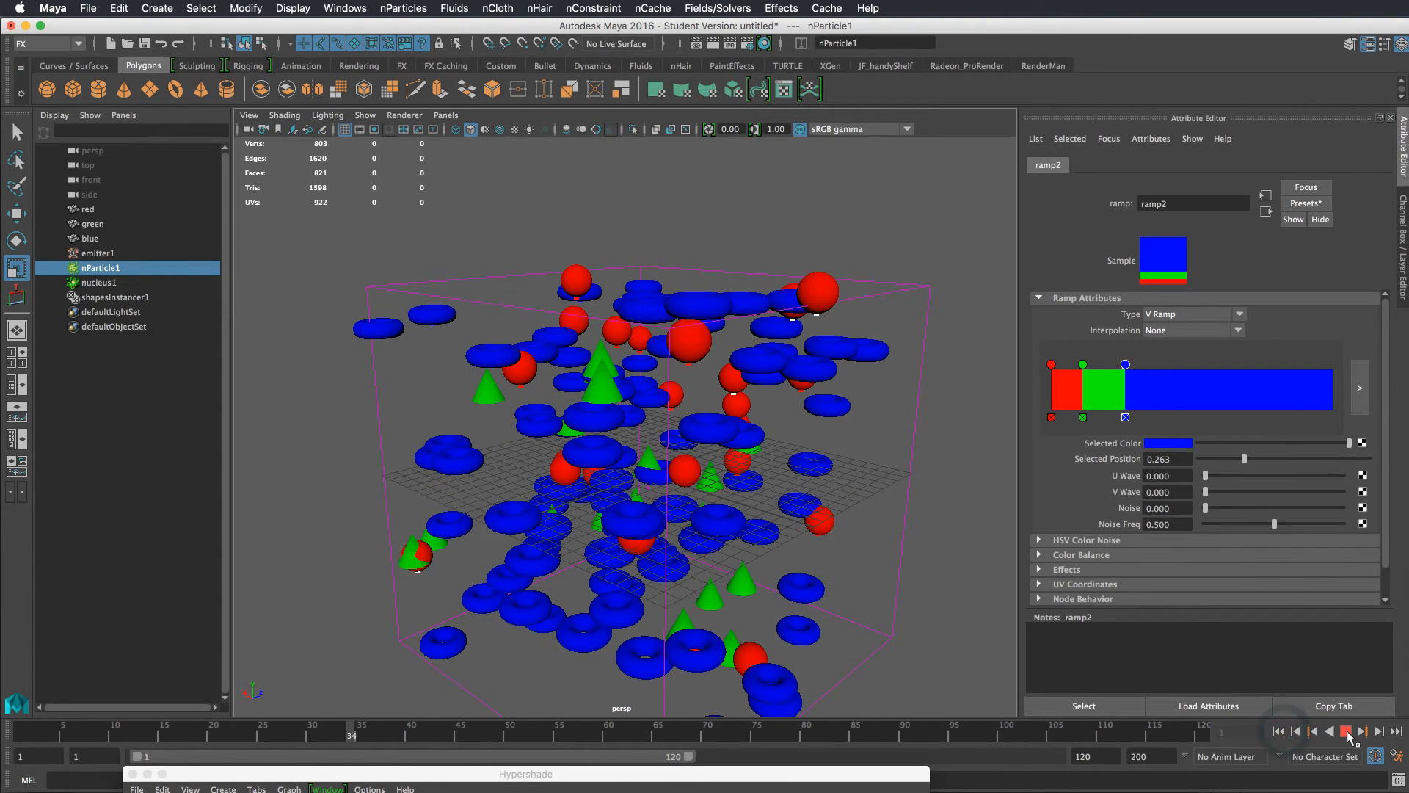
{"action": "left_click", "coordinate": [1347, 732]}
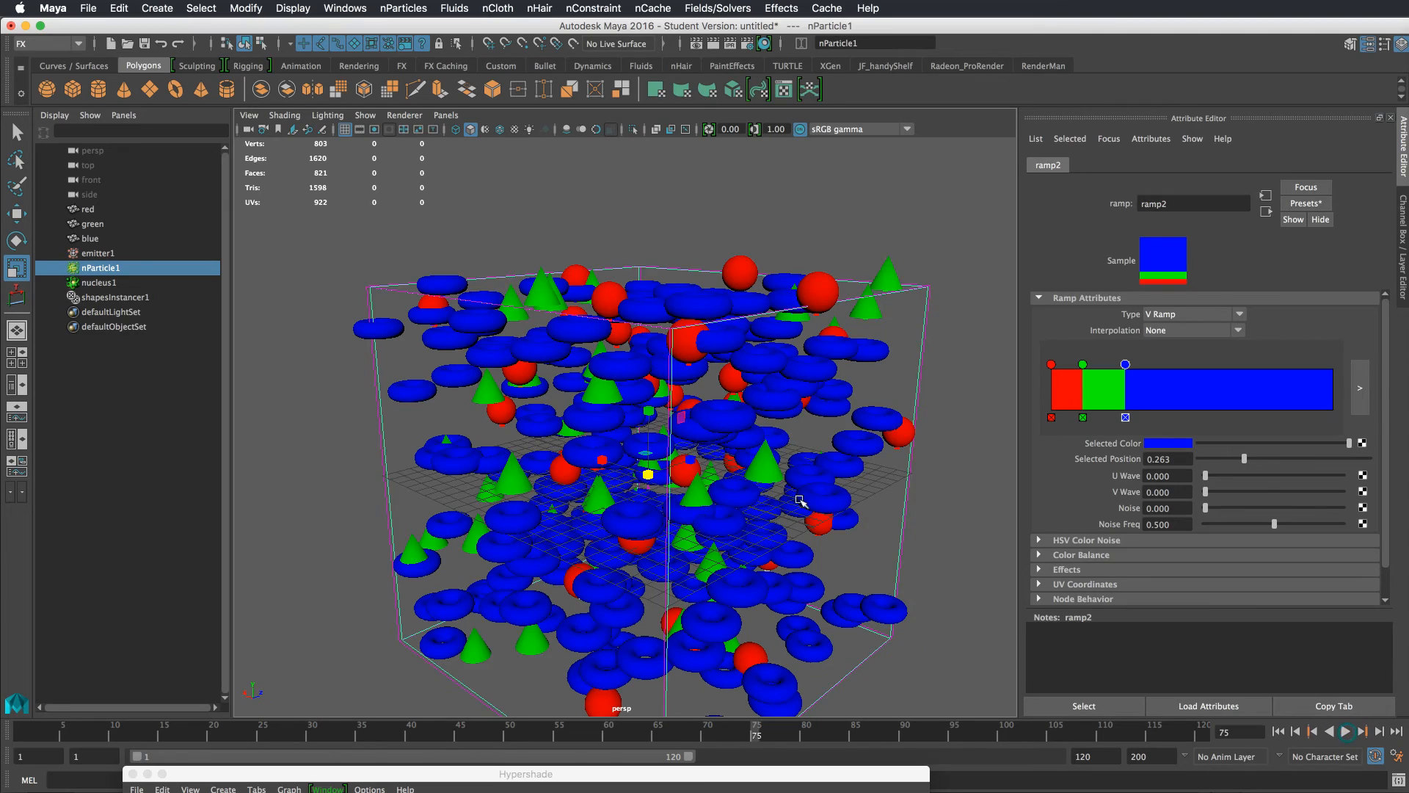
{"action": "left_click_drag", "start_coordinate": [773, 485], "coordinate": [855, 471], "text": "alt"}
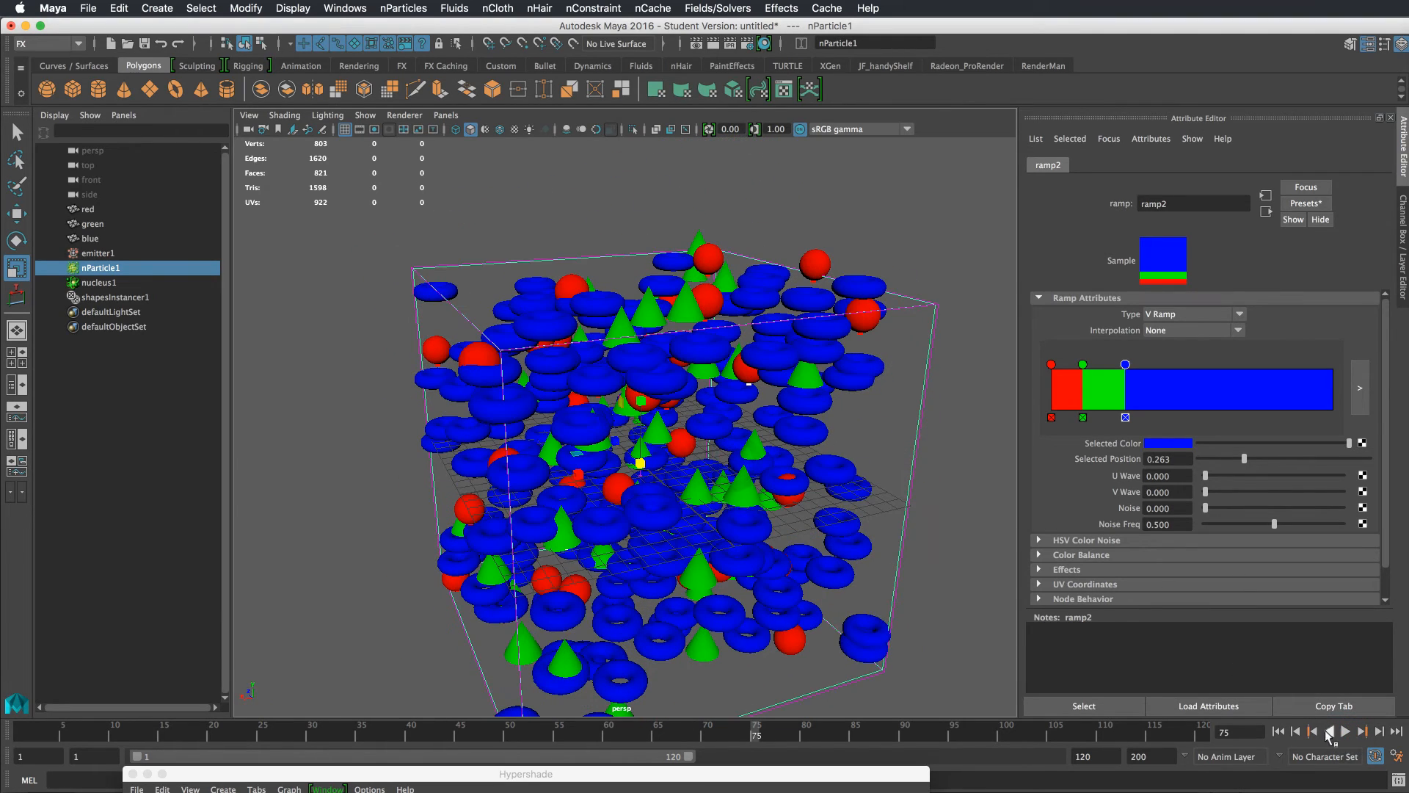
{"action": "left_click", "coordinate": [1278, 731]}
{"action": "left_click", "coordinate": [1347, 732]}
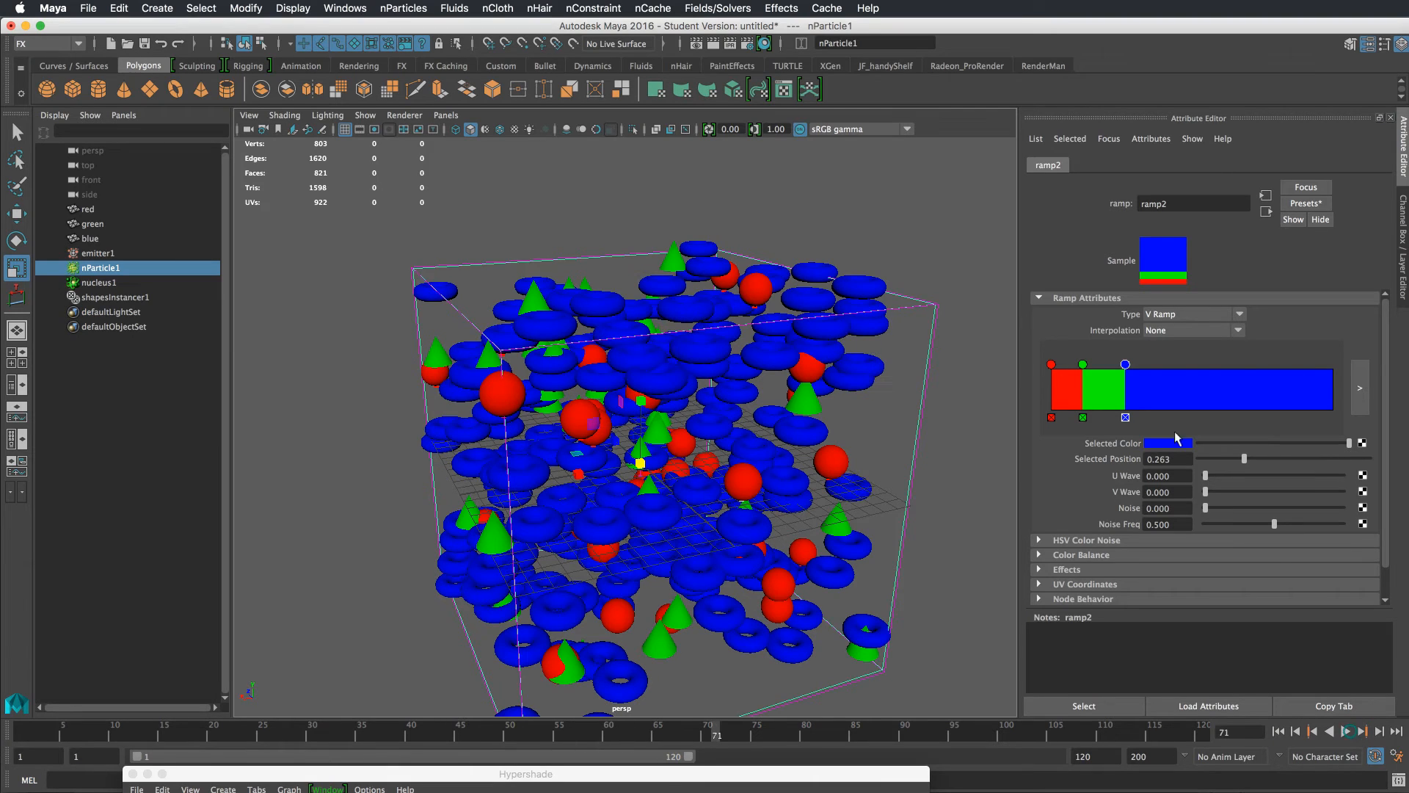
{"action": "left_click", "coordinate": [1346, 731]}
Move the blue ramp marker to position 0.820 and rewind the simulation
{"action": "left_click_drag", "start_coordinate": [1125, 365], "coordinate": [1282, 367]}
{"action": "left_click", "coordinate": [1278, 731]}
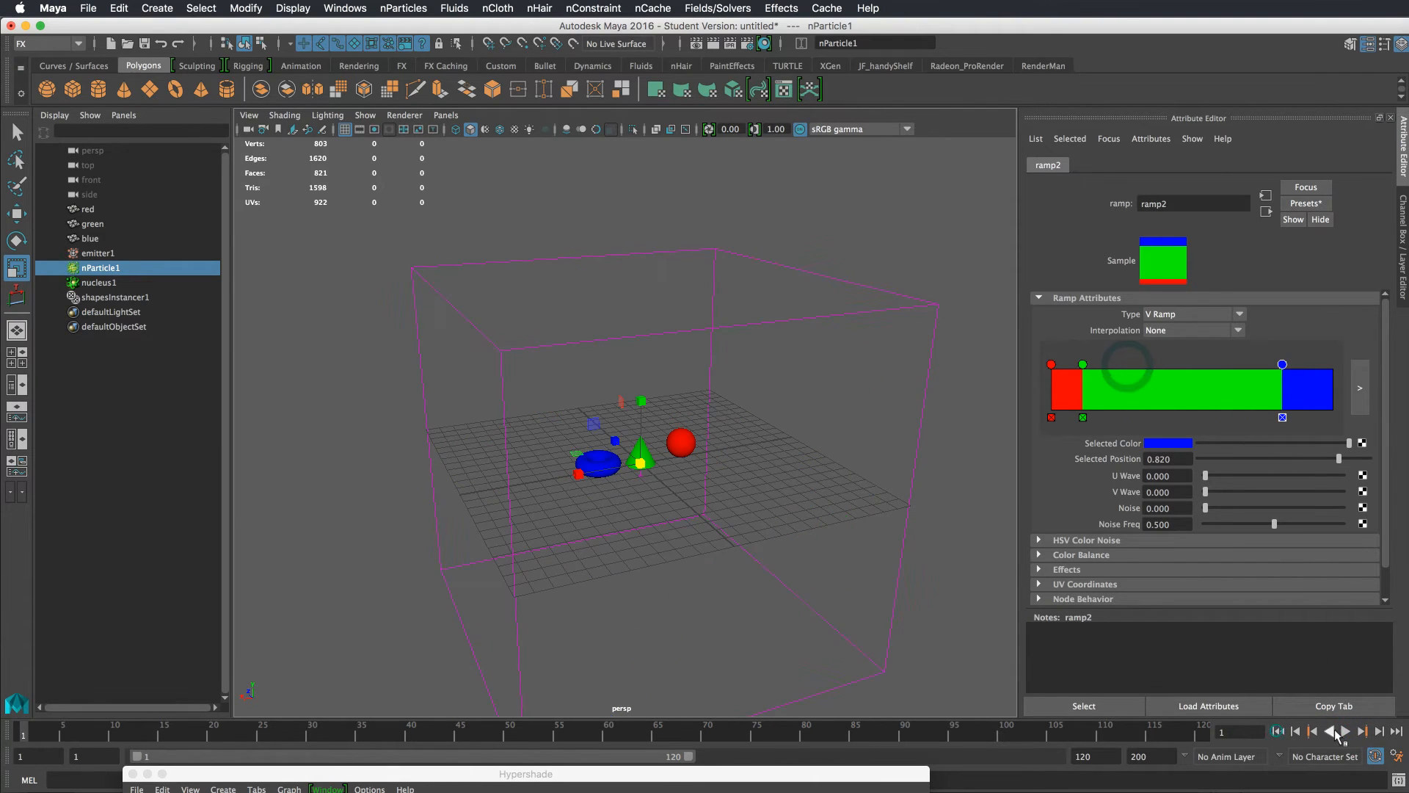
Play the simulation, move the green ramp marker to position 0.599, and step forward a frame
{"action": "left_click", "coordinate": [1347, 731]}
{"action": "left_click", "coordinate": [1345, 732]}
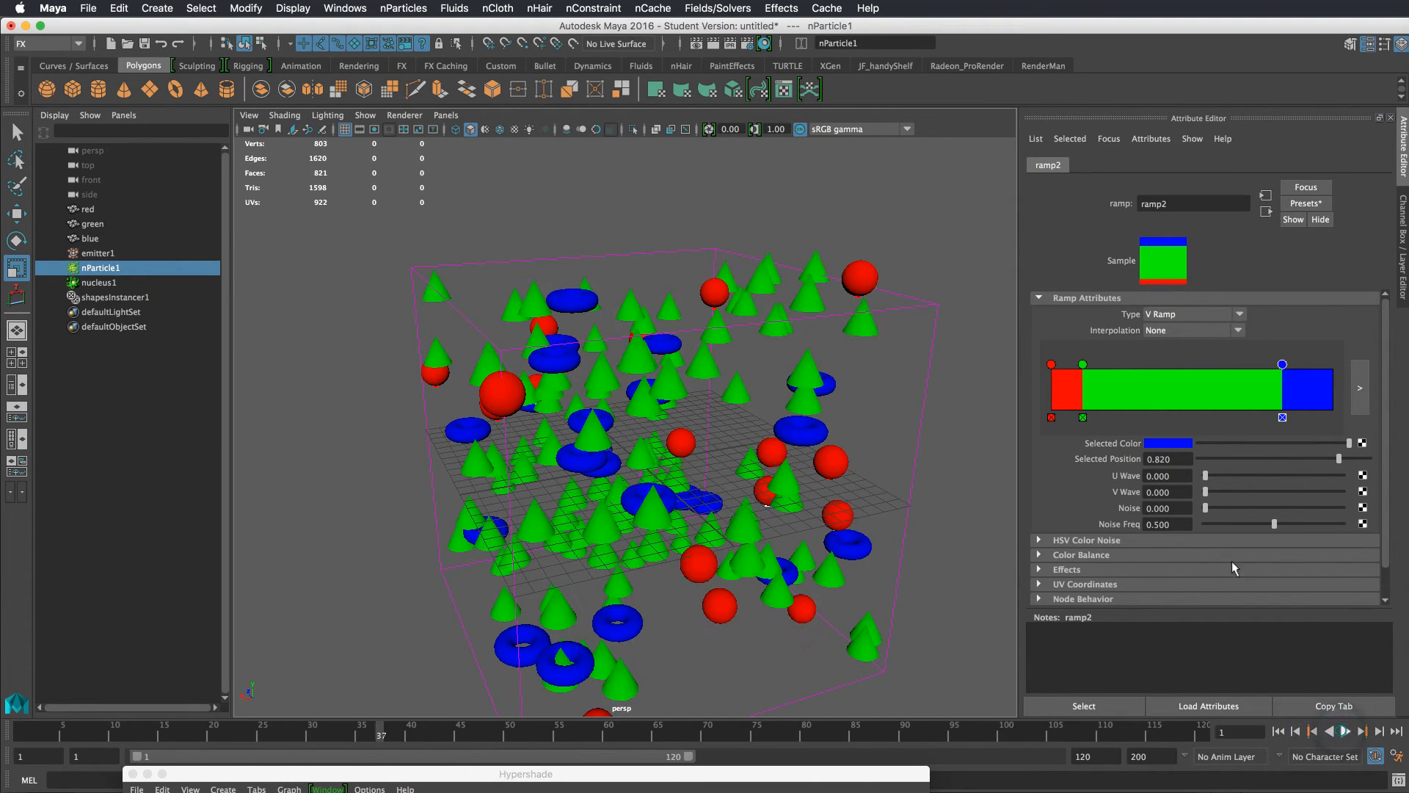
{"action": "left_click_drag", "start_coordinate": [1083, 365], "coordinate": [1221, 376]}
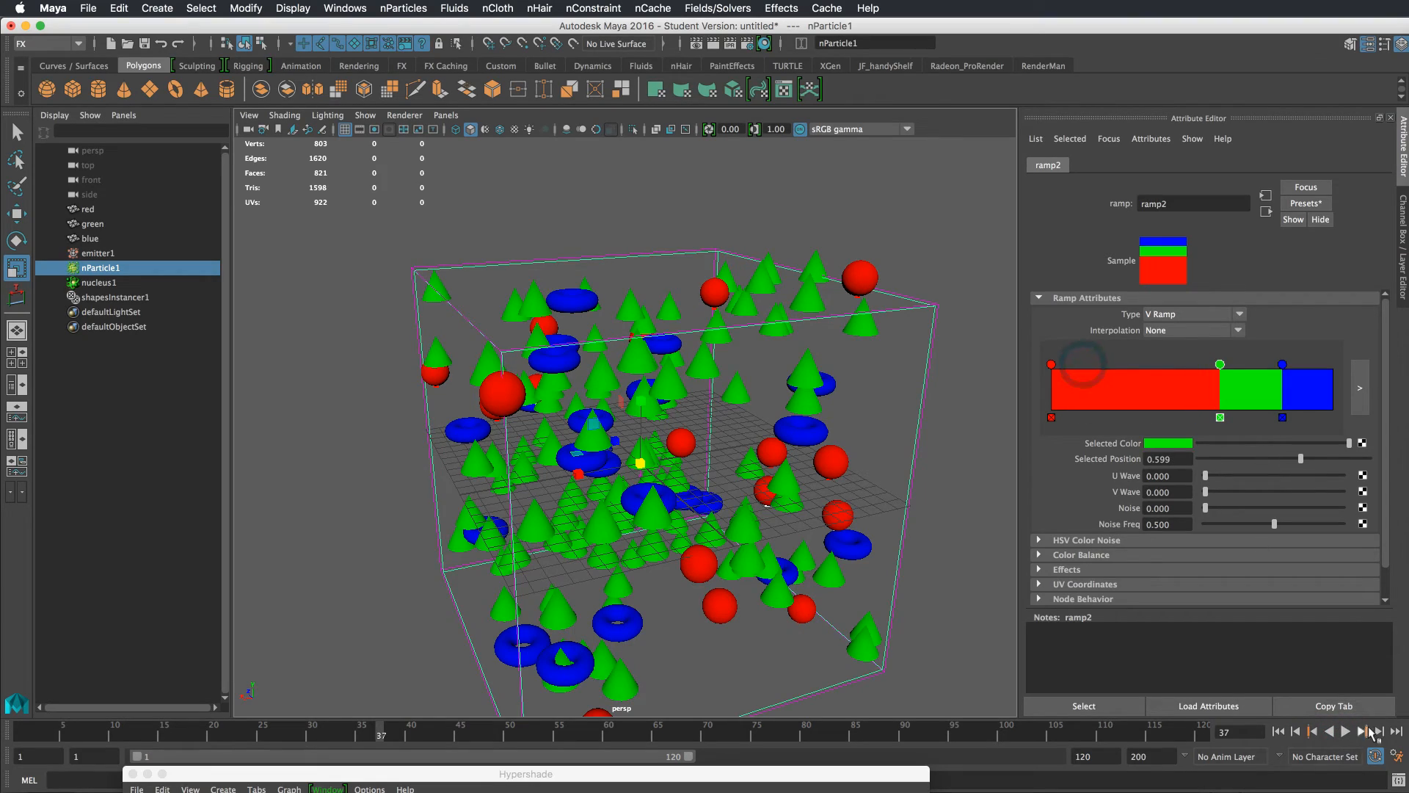
{"action": "left_click", "coordinate": [1362, 732]}
Delete the emitter, nParticle, nucleus and shapes instancer from the scene
{"action": "left_click_drag", "start_coordinate": [831, 451], "coordinate": [868, 460], "text": "alt"}
{"action": "right_click_drag", "start_coordinate": [868, 461], "coordinate": [746, 450], "text": "alt"}
{"action": "left_click_drag", "start_coordinate": [746, 450], "coordinate": [766, 413], "text": "alt"}
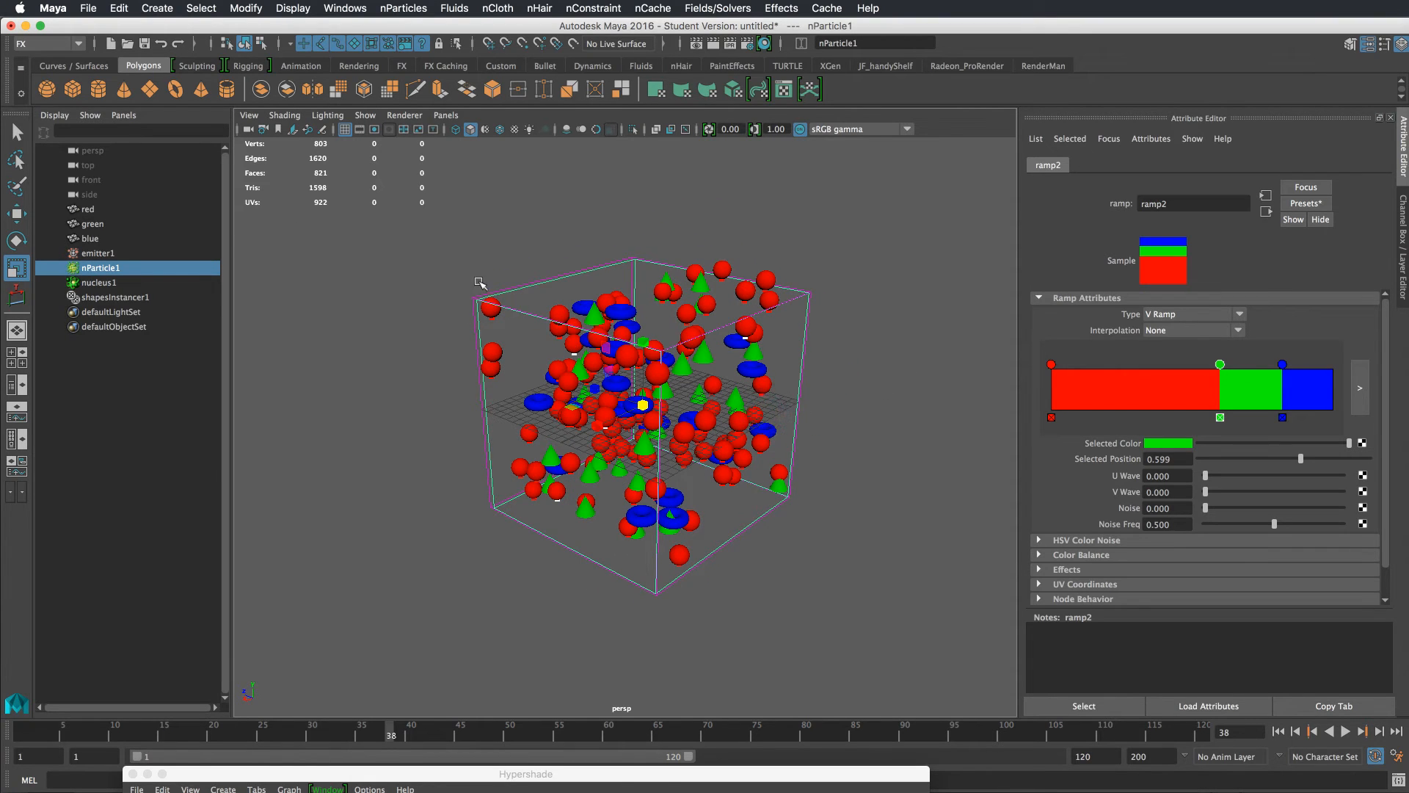
{"action": "left_click", "coordinate": [161, 297]}
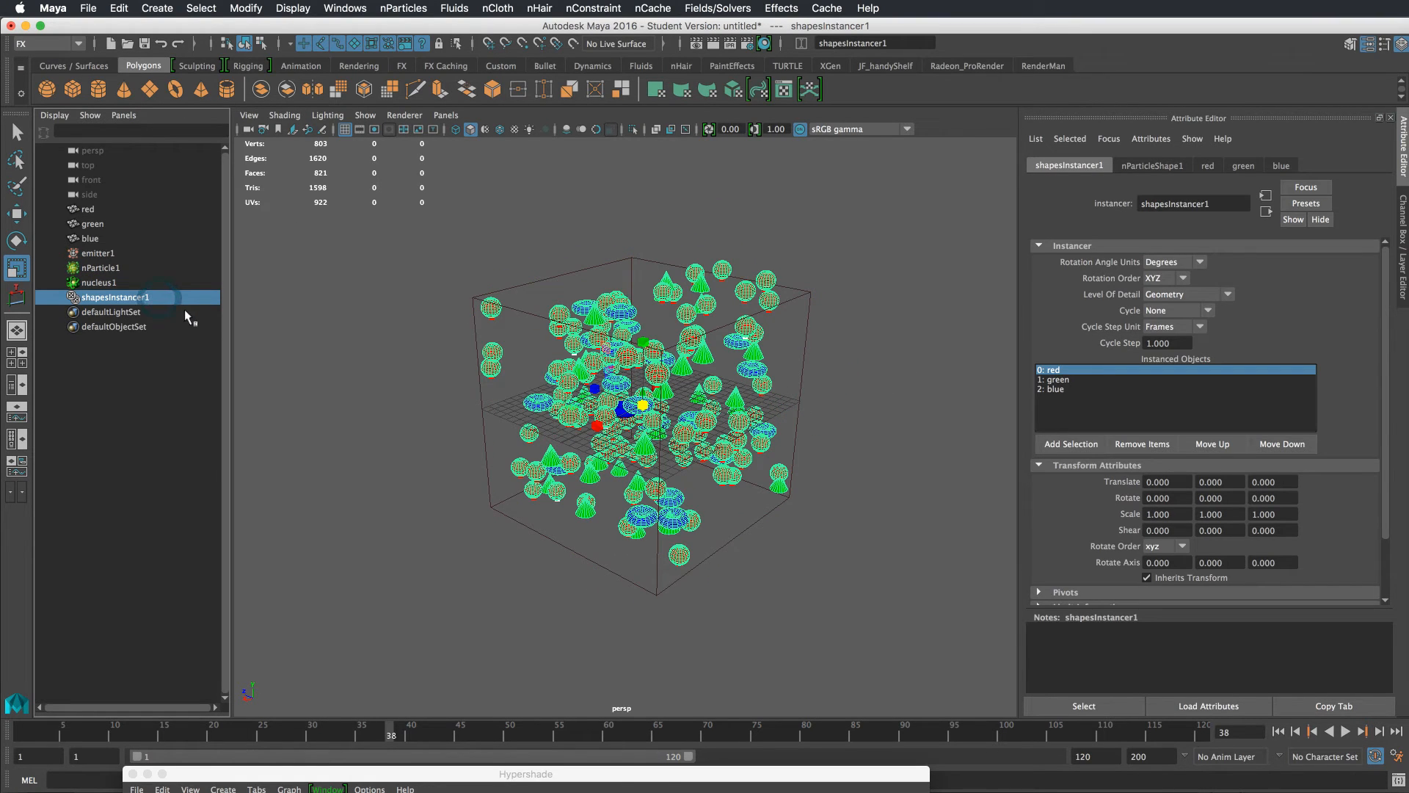
{"action": "left_click_drag", "start_coordinate": [144, 257], "coordinate": [143, 300]}
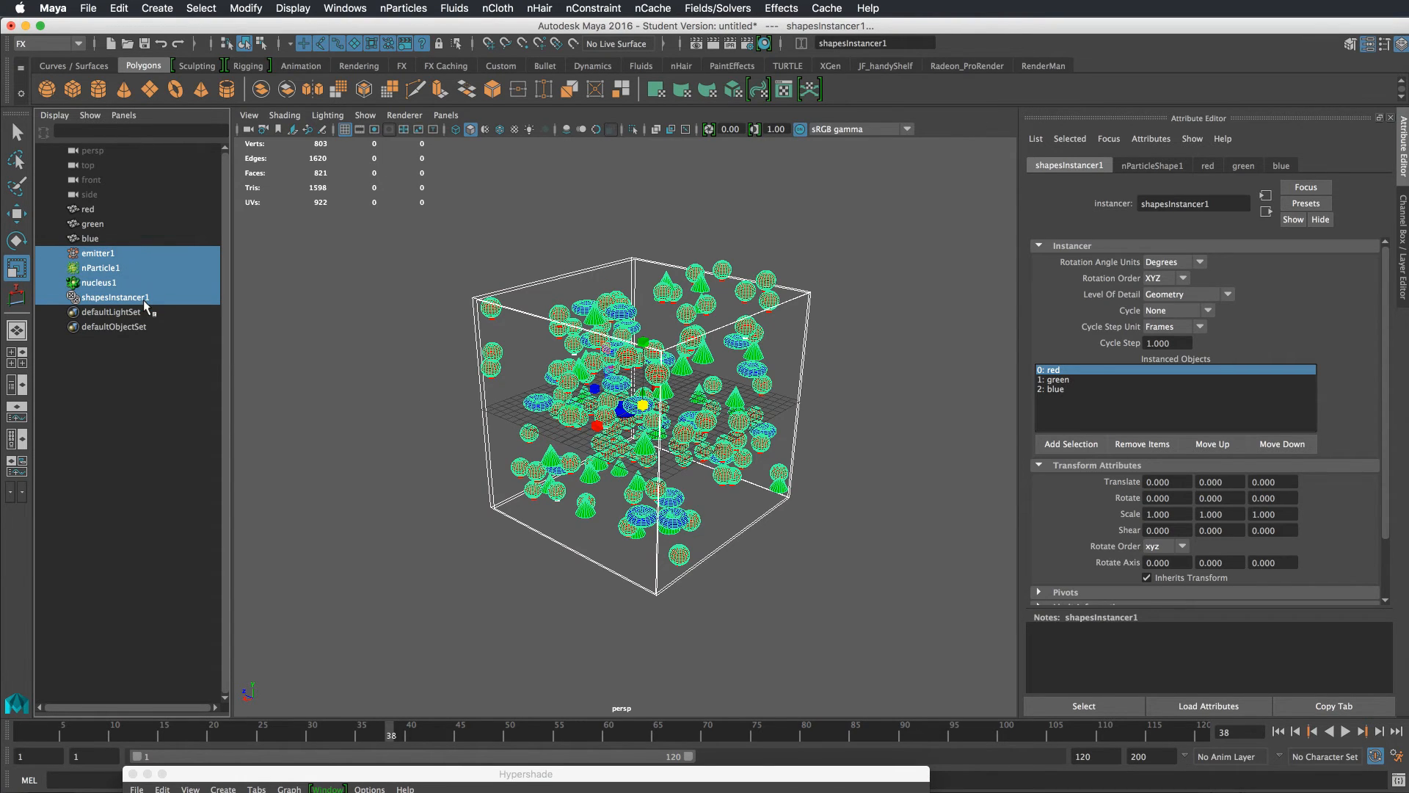
{"action": "key", "text": "Delete"}
Create a polygon plane and scale it up into a large ground surface
{"action": "left_click_drag", "start_coordinate": [585, 403], "coordinate": [686, 381], "text": "alt"}
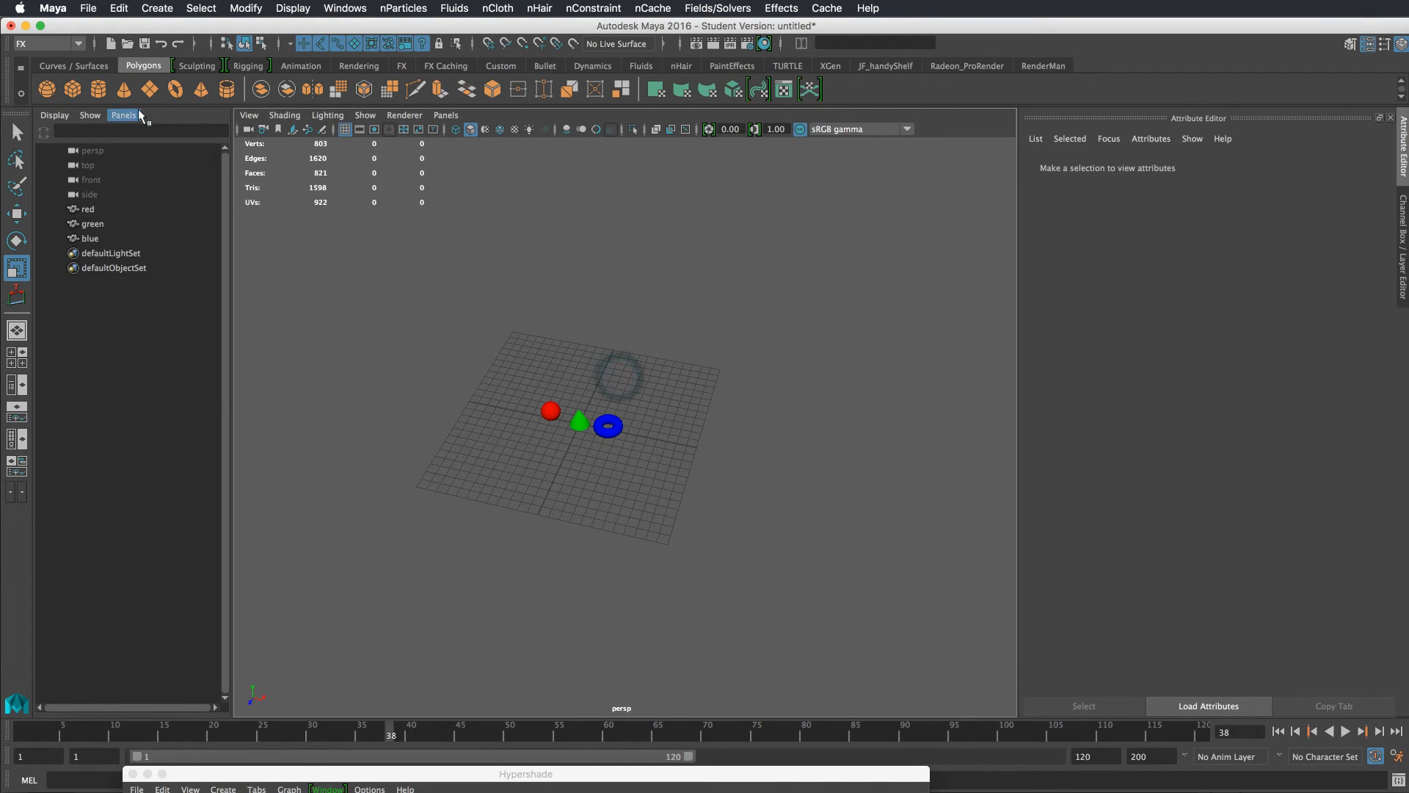
{"action": "left_click", "coordinate": [149, 89]}
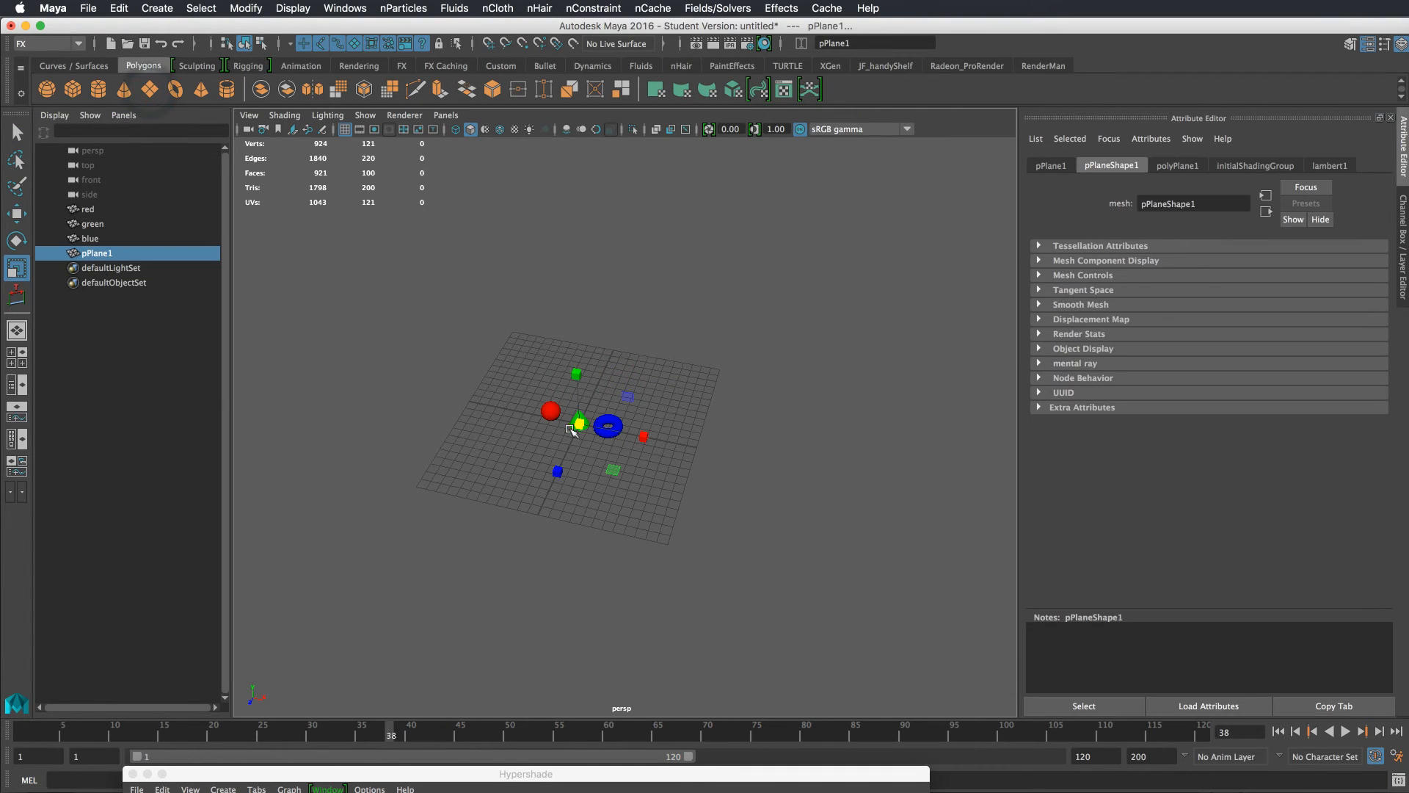
{"action": "left_click_drag", "start_coordinate": [583, 424], "coordinate": [932, 485]}
{"action": "left_click_drag", "start_coordinate": [873, 440], "coordinate": [834, 339], "text": "alt"}
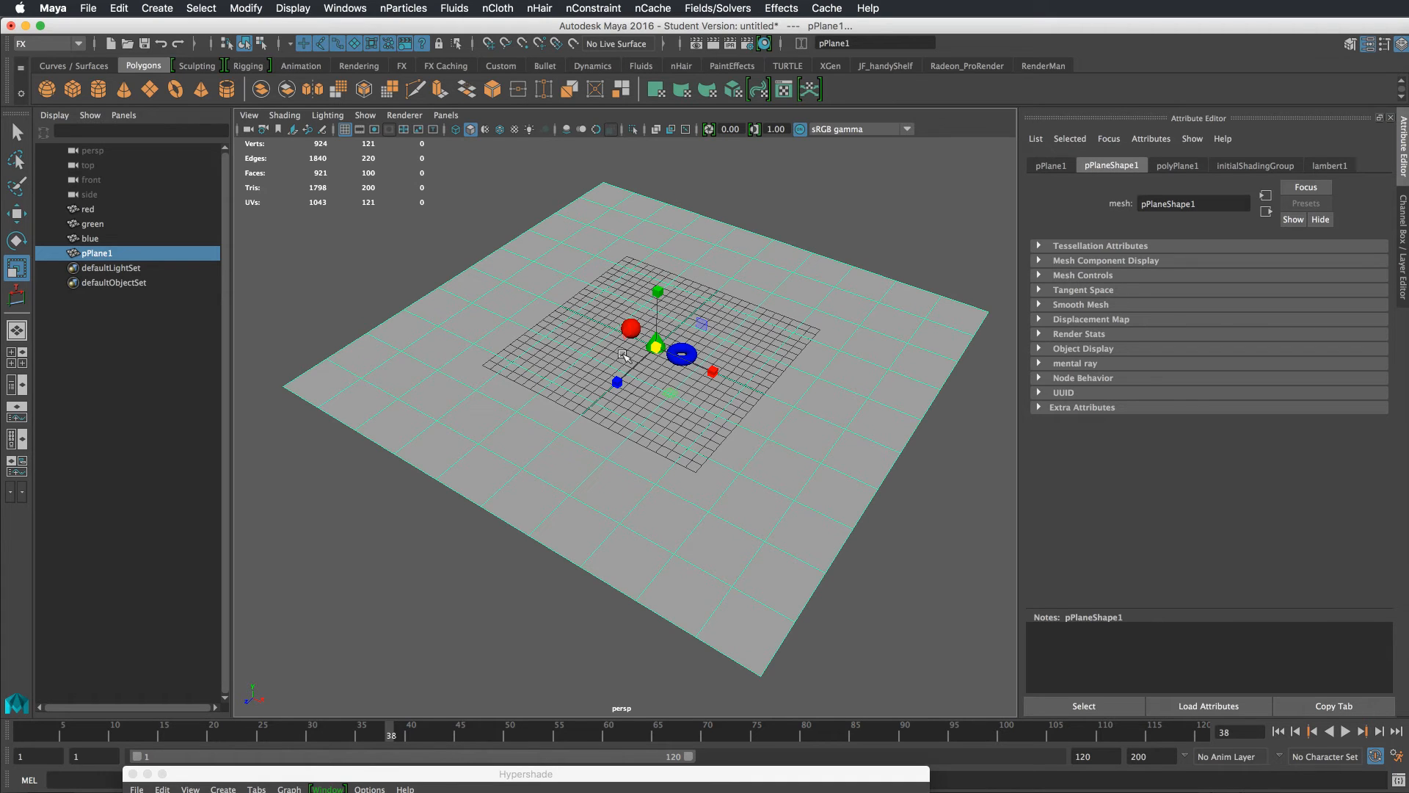
Emit nParticles from the plane as a surface emitter at a rate of 400 particles per second
{"action": "left_click", "coordinate": [403, 8]}
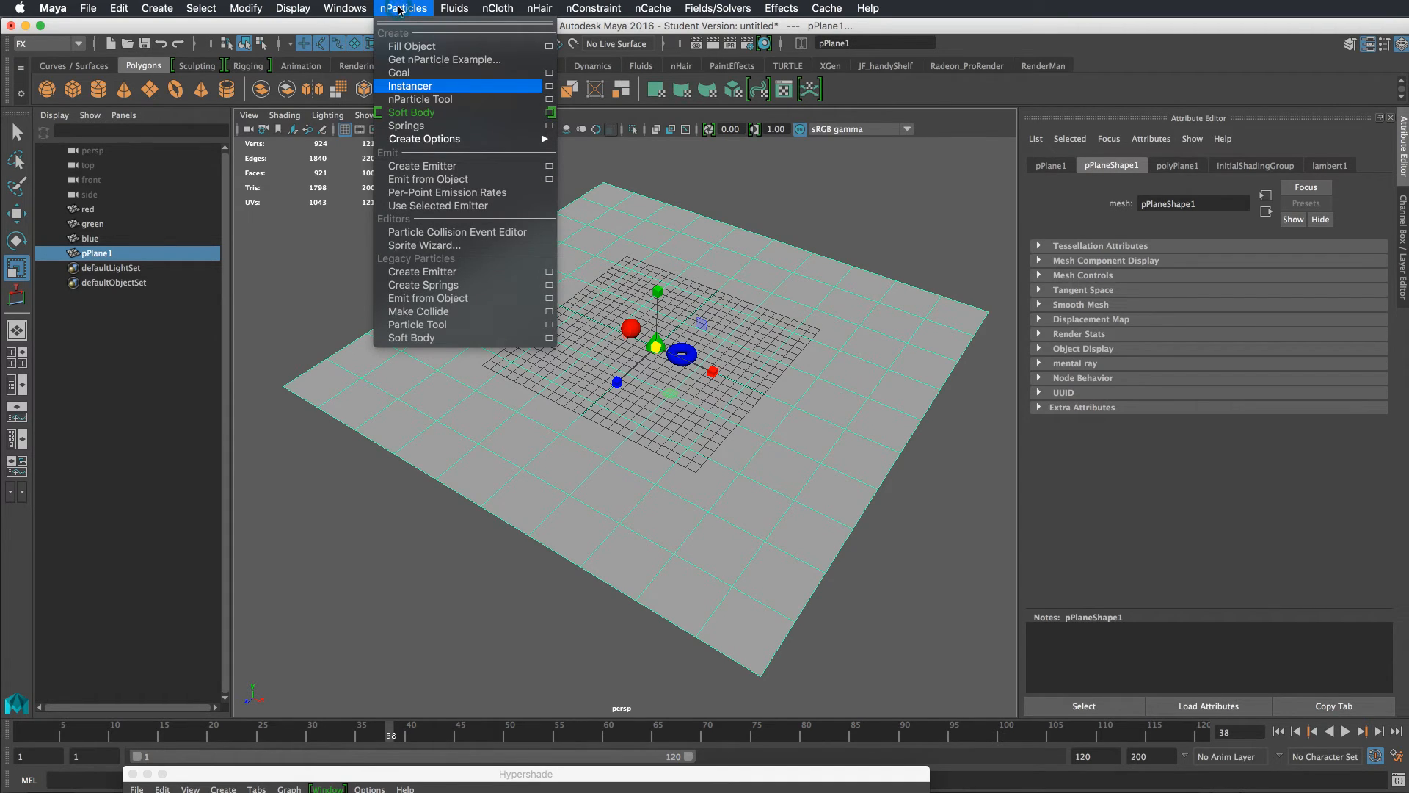
{"action": "left_click", "coordinate": [549, 180]}
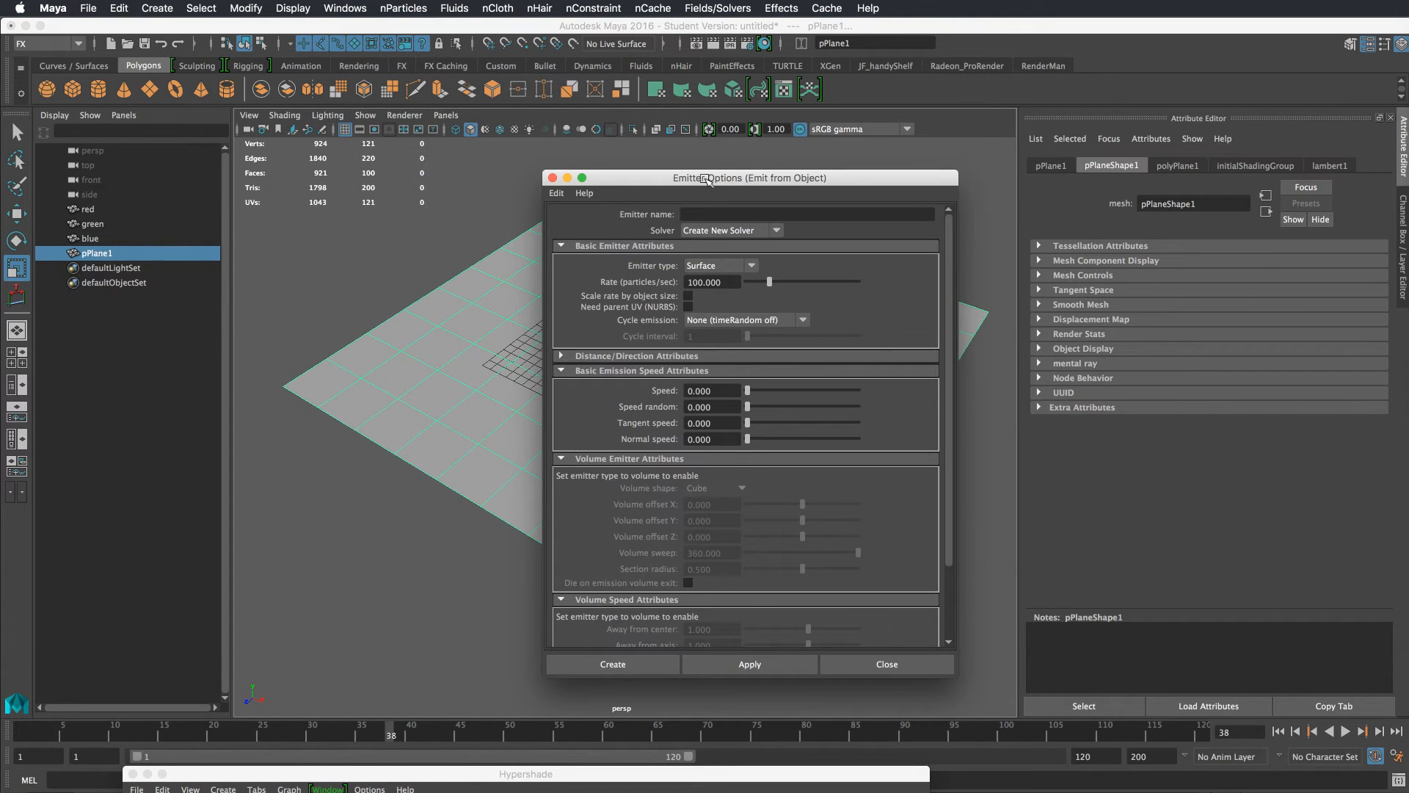
{"action": "left_click_drag", "start_coordinate": [705, 179], "coordinate": [824, 115]}
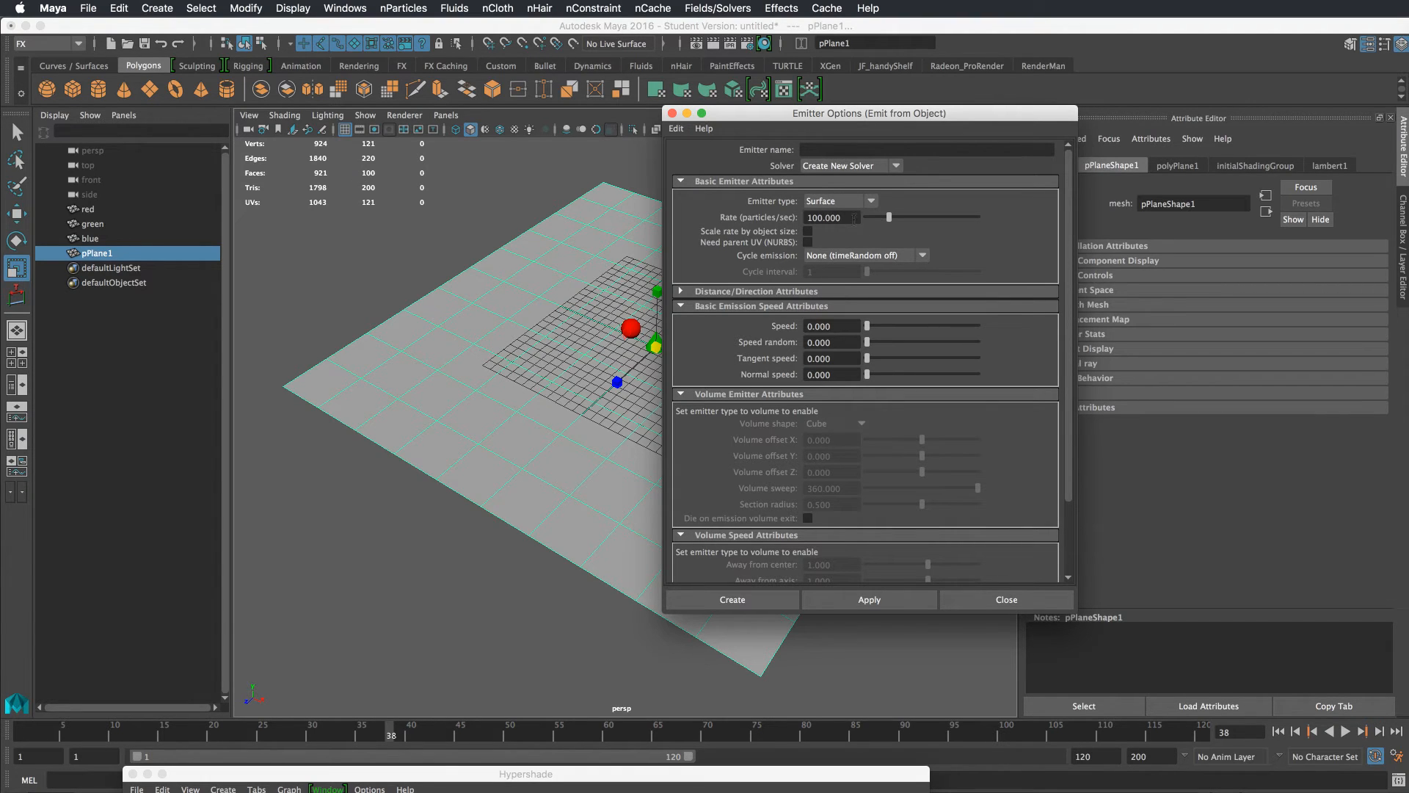
{"action": "left_click_drag", "start_coordinate": [891, 220], "coordinate": [964, 221]}
{"action": "left_click_drag", "start_coordinate": [840, 218], "coordinate": [763, 219]}
{"action": "type", "text": "4"}
{"action": "left_click", "coordinate": [758, 599]}
{"action": "left_click", "coordinate": [1007, 599]}
Rewind and play the simulation, then select the emitted nParticles
{"action": "left_click", "coordinate": [1279, 732]}
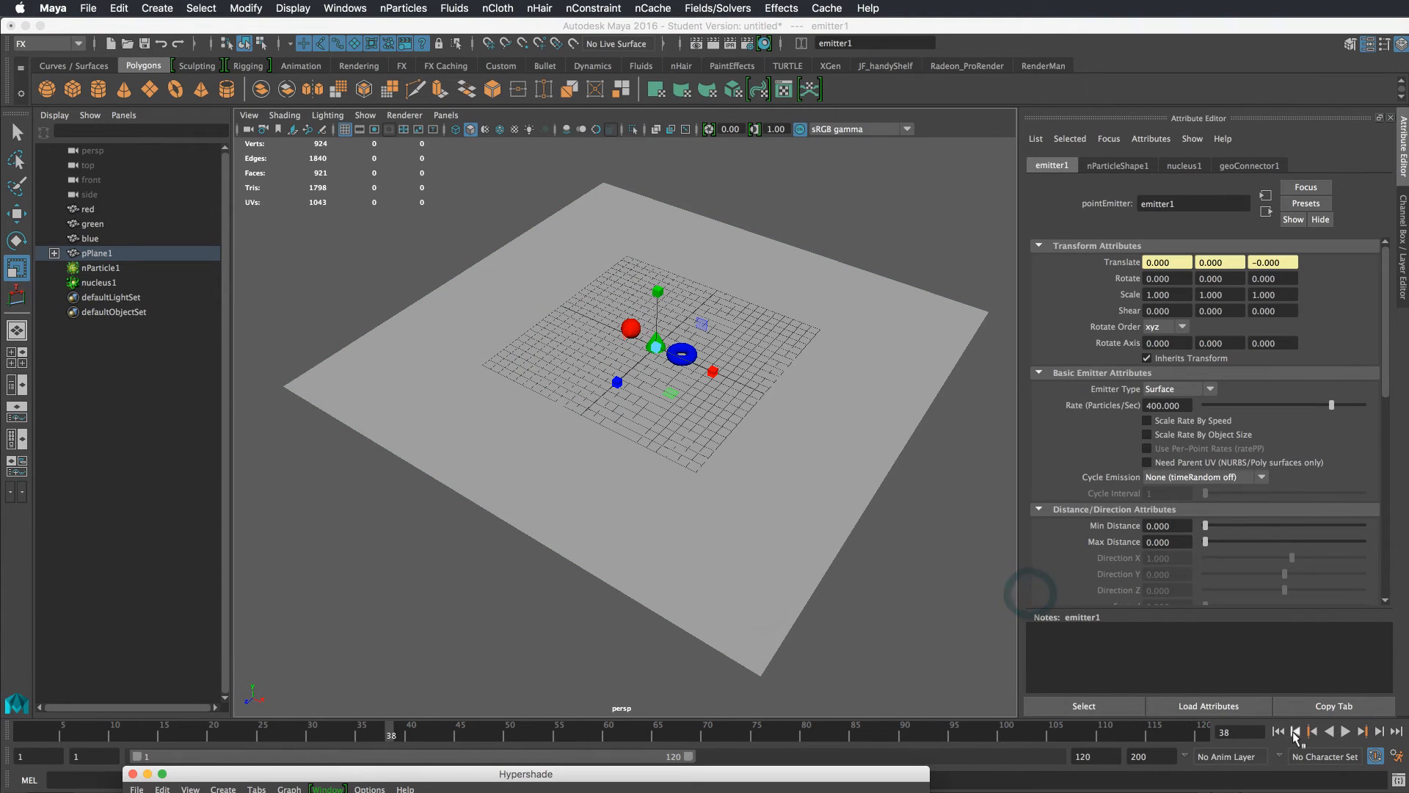
{"action": "left_click", "coordinate": [1345, 732]}
{"action": "left_click_drag", "start_coordinate": [998, 585], "coordinate": [982, 539], "text": "alt"}
{"action": "left_click", "coordinate": [826, 384]}
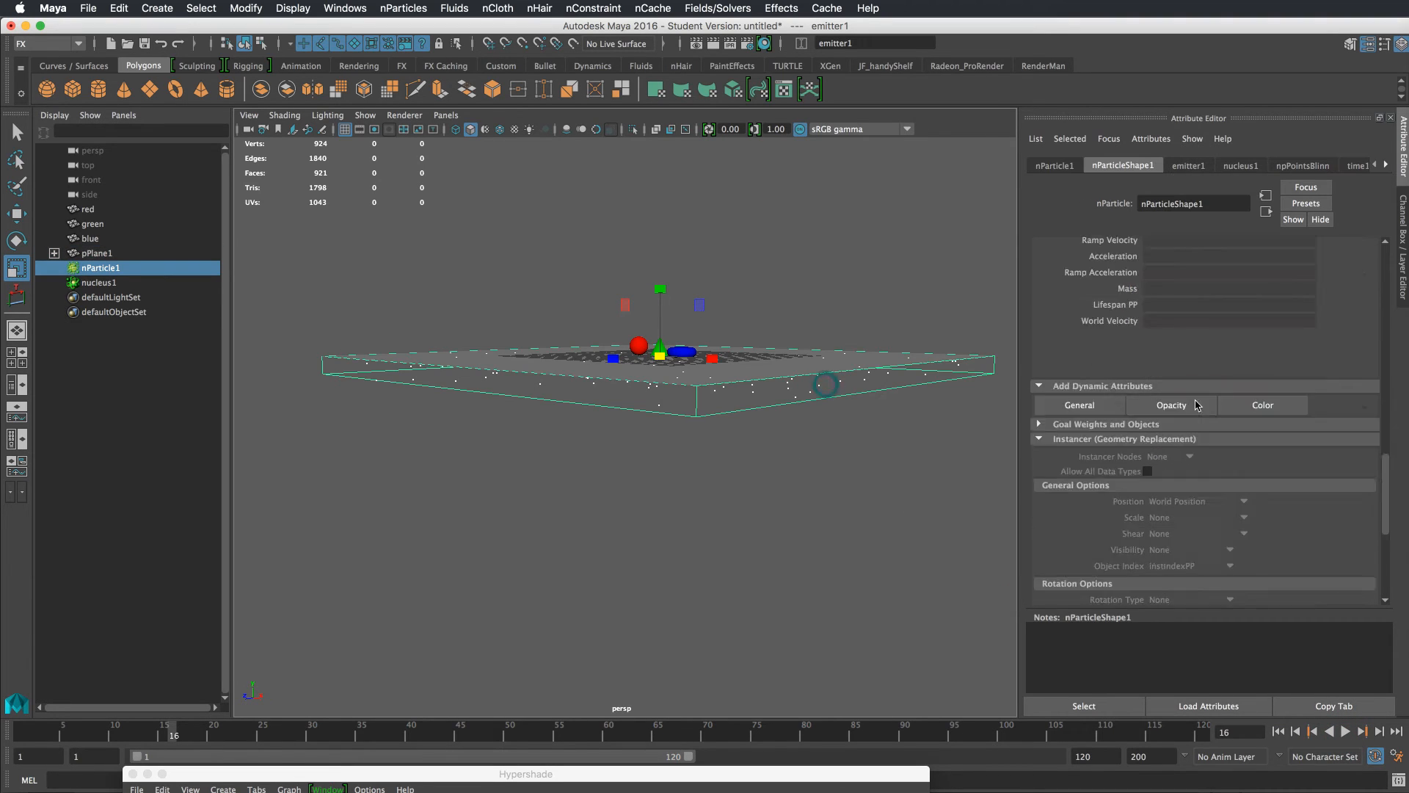
Set the nParticles' shading point size to 9
{"action": "scroll", "coordinate": [1229, 384], "scroll_direction": "up", "scroll_amount": 10}
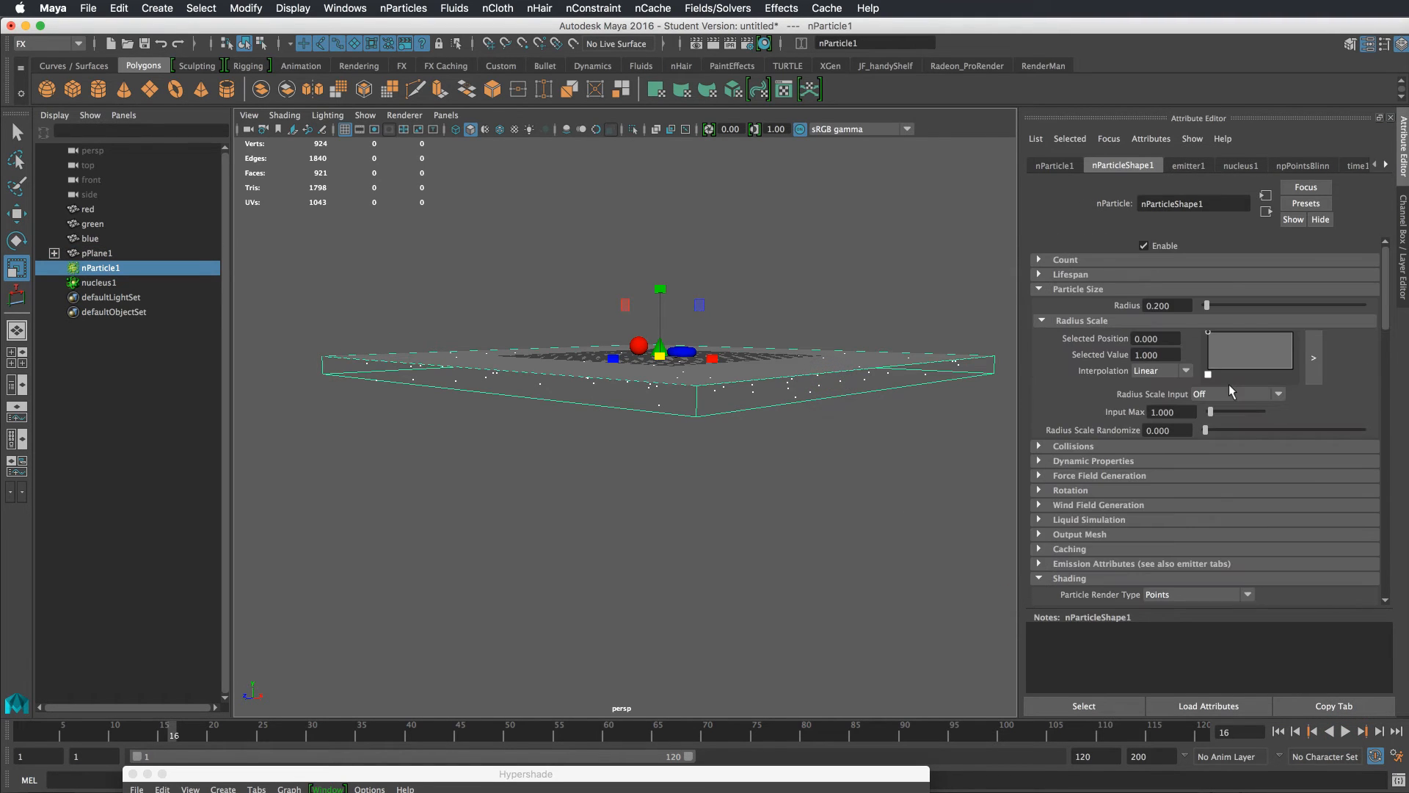
{"action": "left_click", "coordinate": [1104, 461]}
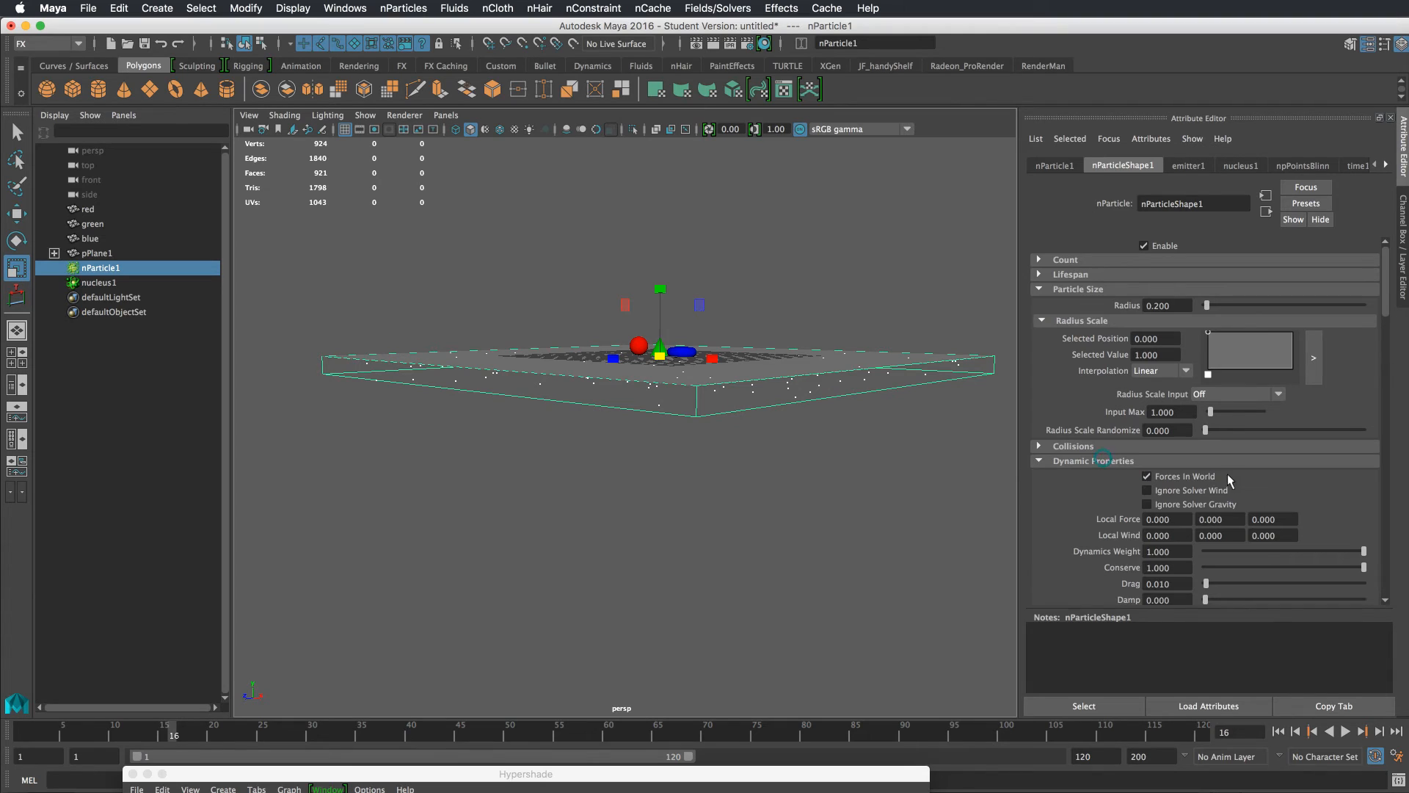
{"action": "left_click", "coordinate": [1205, 475]}
{"action": "left_click", "coordinate": [1152, 446]}
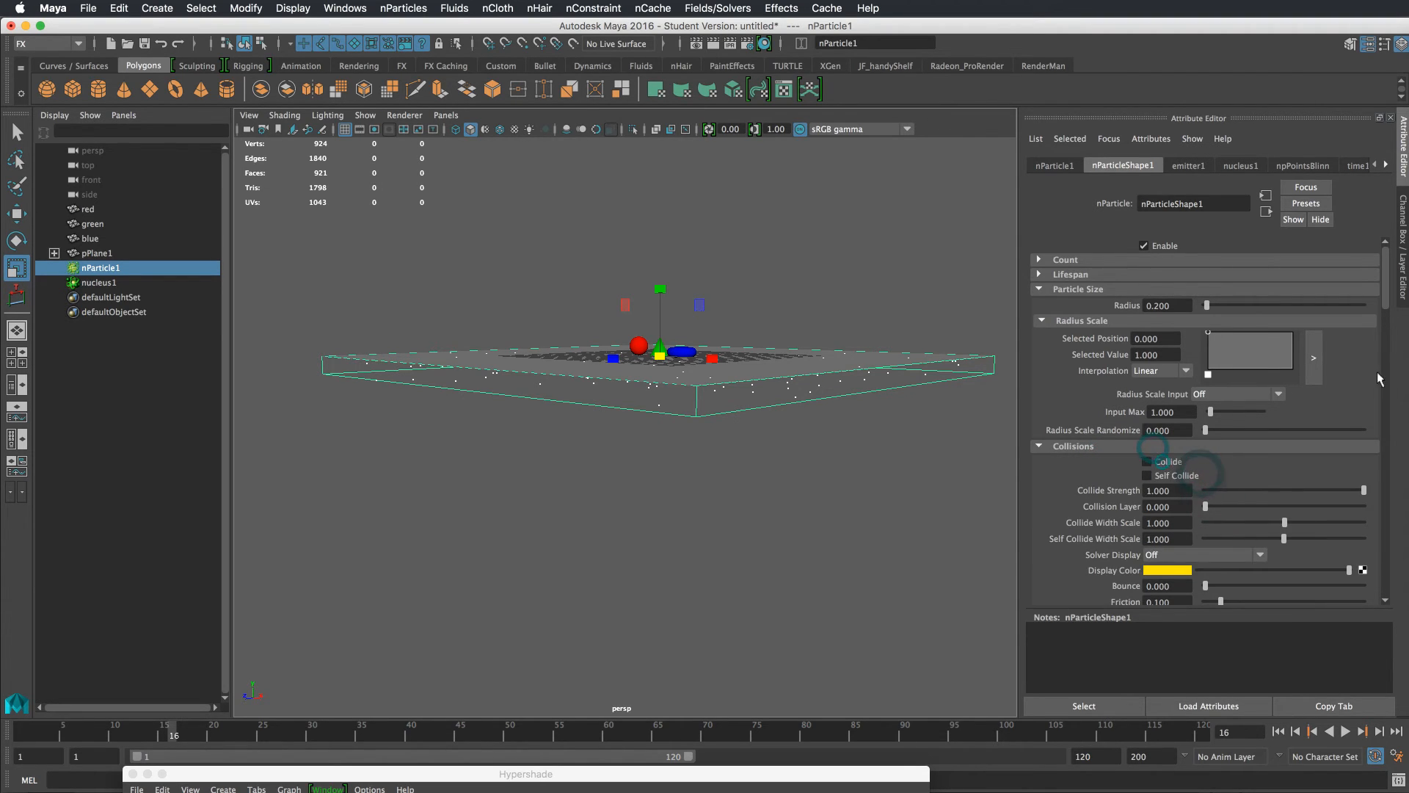
{"action": "left_click_drag", "start_coordinate": [1380, 295], "coordinate": [1380, 404]}
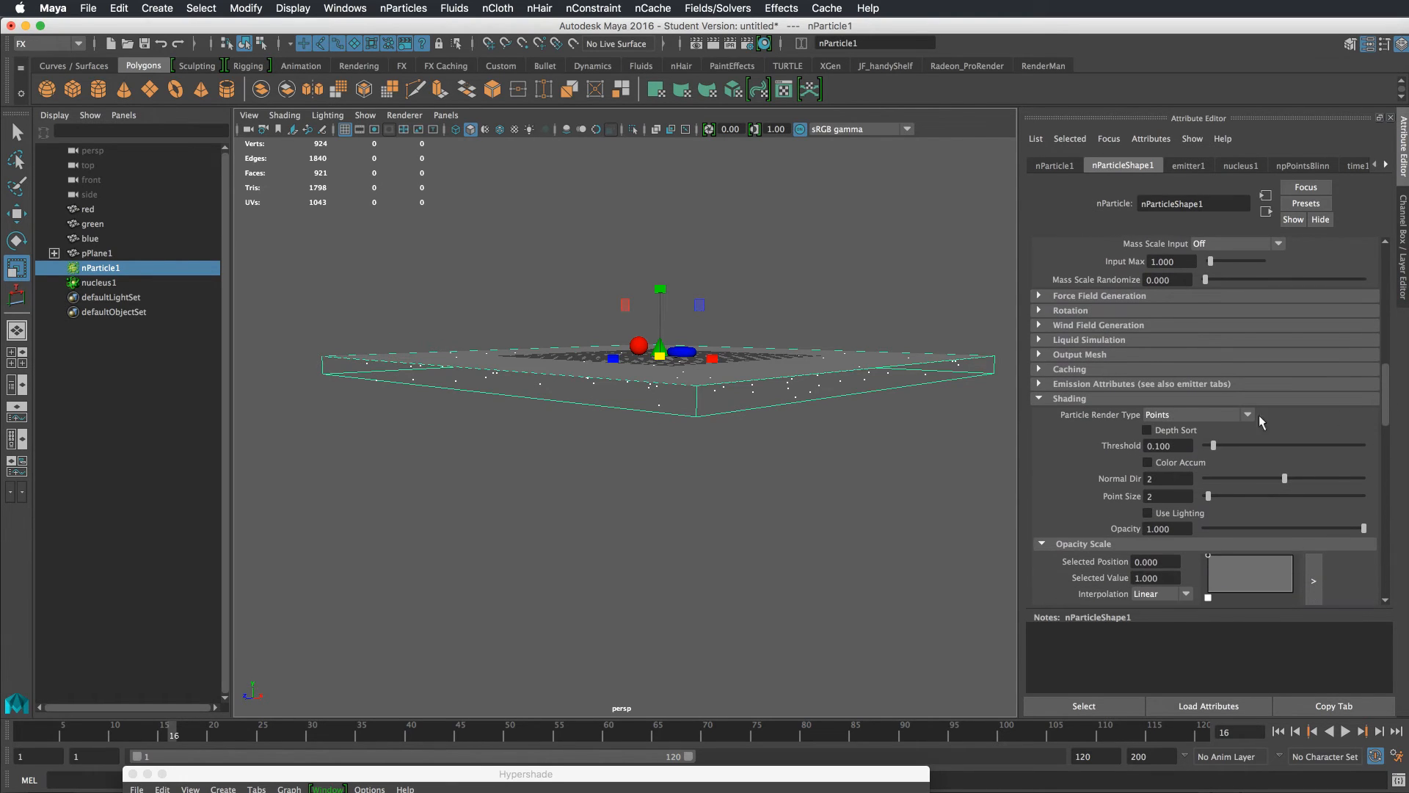
{"action": "left_click", "coordinate": [1226, 496]}
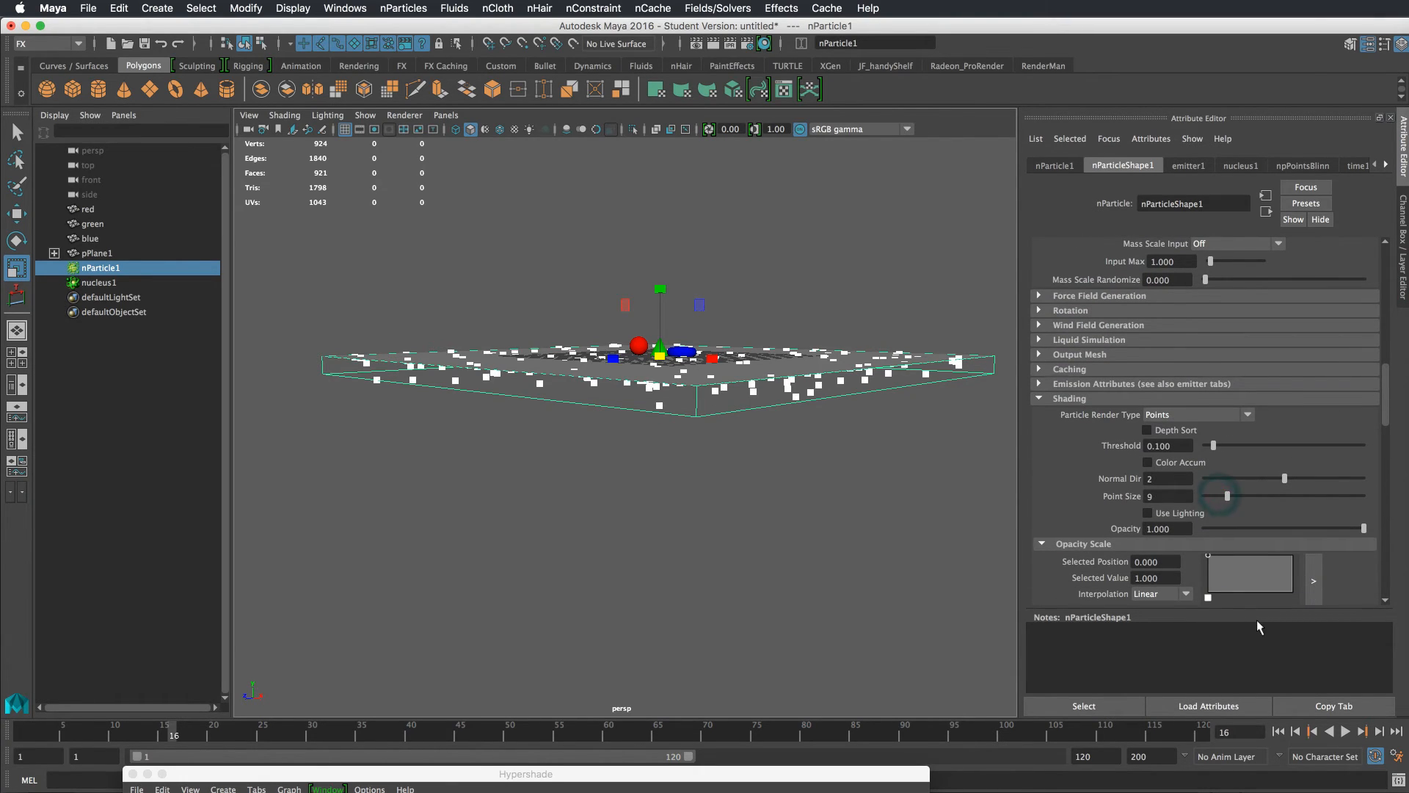
Rewind and replay the simulation while orbiting to review the particles on the plane
{"action": "left_click", "coordinate": [1278, 732]}
{"action": "left_click", "coordinate": [1345, 732]}
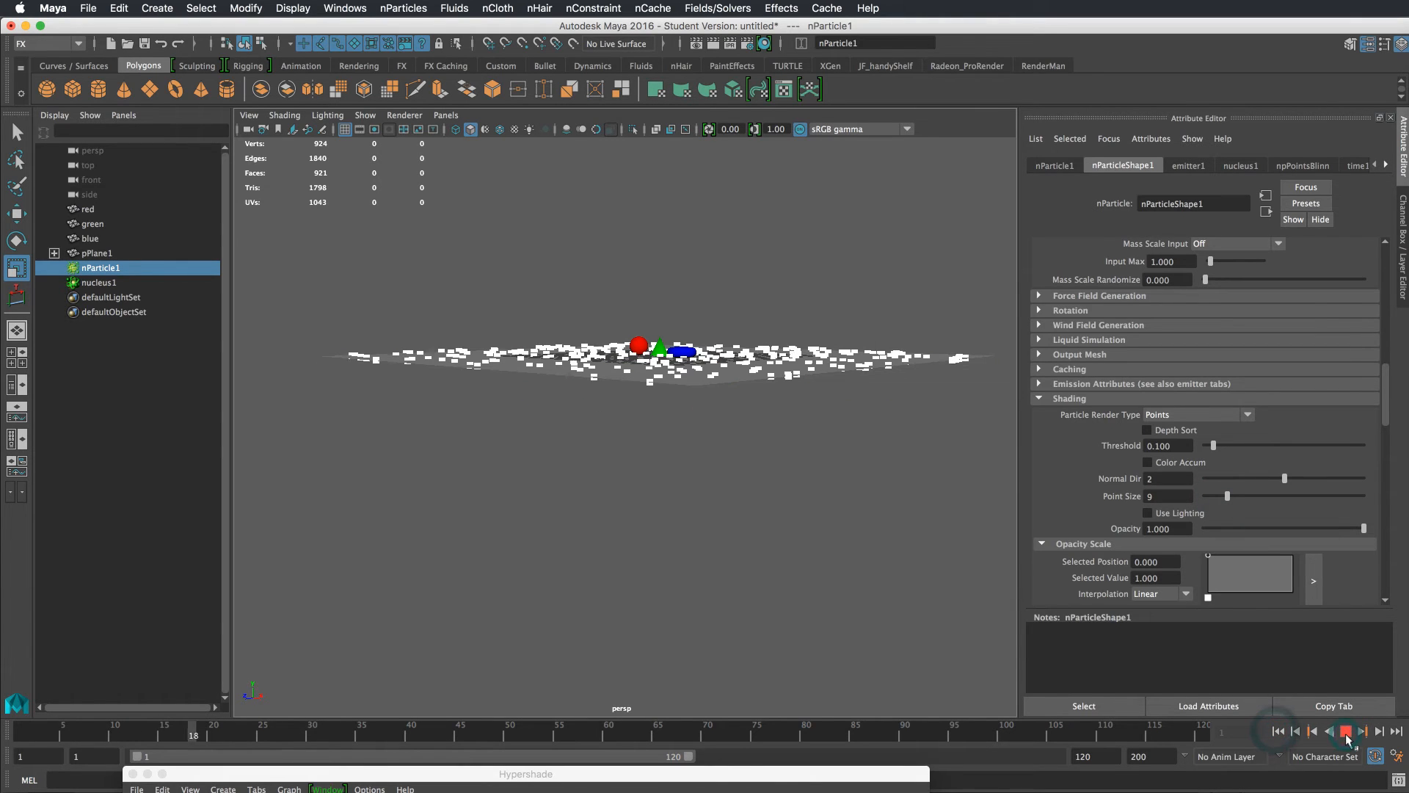
{"action": "left_click", "coordinate": [1346, 735]}
{"action": "left_click_drag", "start_coordinate": [900, 461], "coordinate": [909, 497], "text": "alt"}
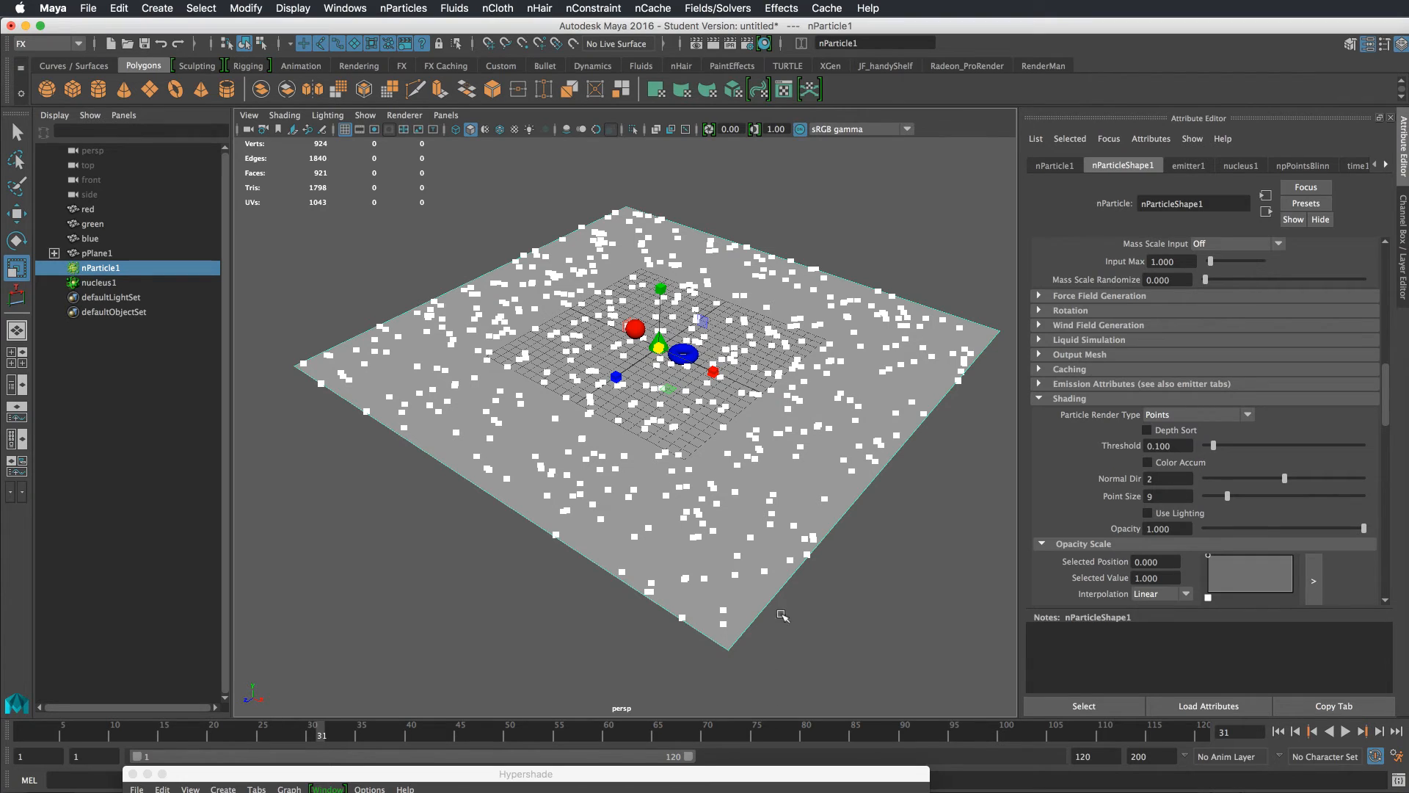
Assign a new Lambert material to the plane
{"action": "left_click", "coordinate": [817, 458]}
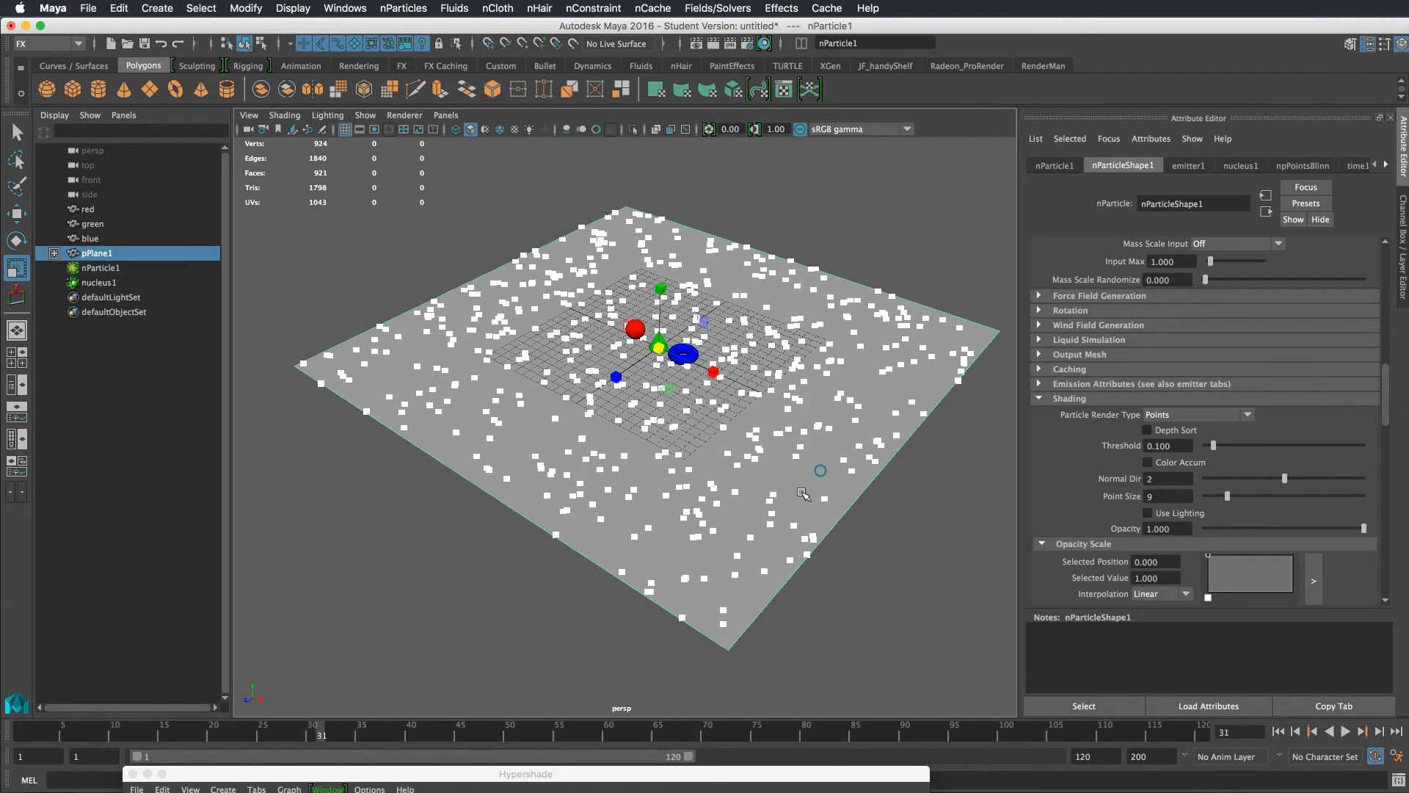
{"action": "right_click", "coordinate": [818, 458]}
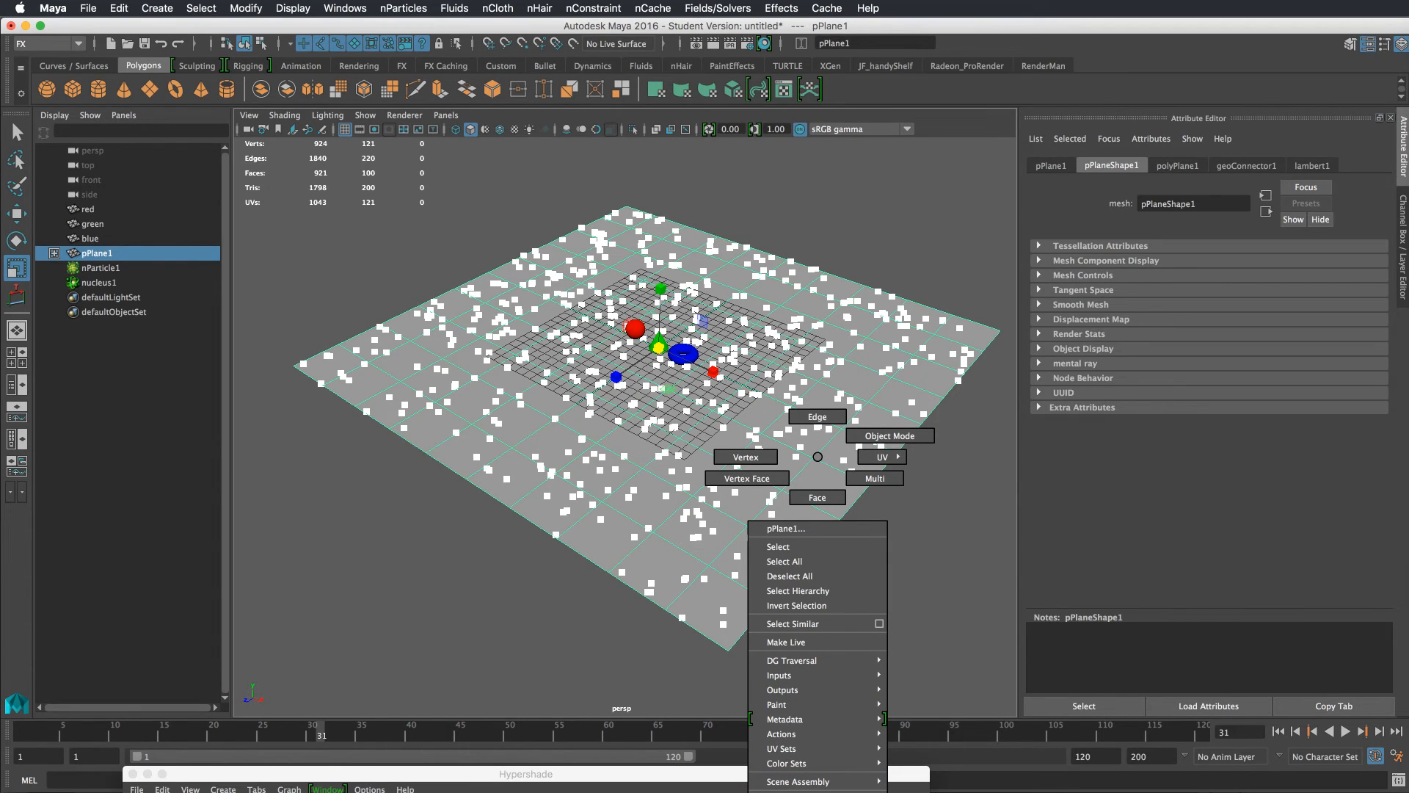
{"action": "left_click", "coordinate": [816, 792]}
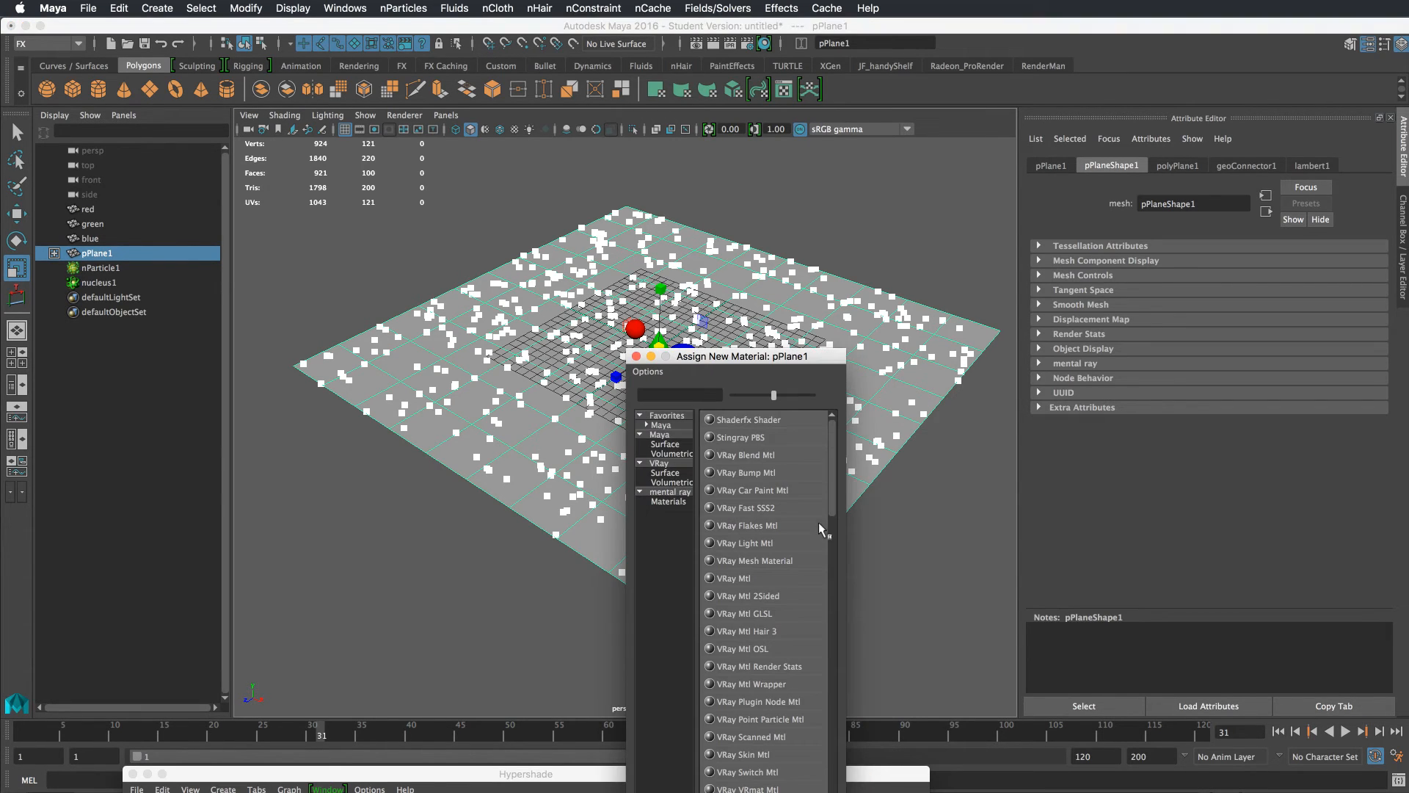
{"action": "left_click", "coordinate": [666, 433]}
{"action": "left_click", "coordinate": [742, 438]}
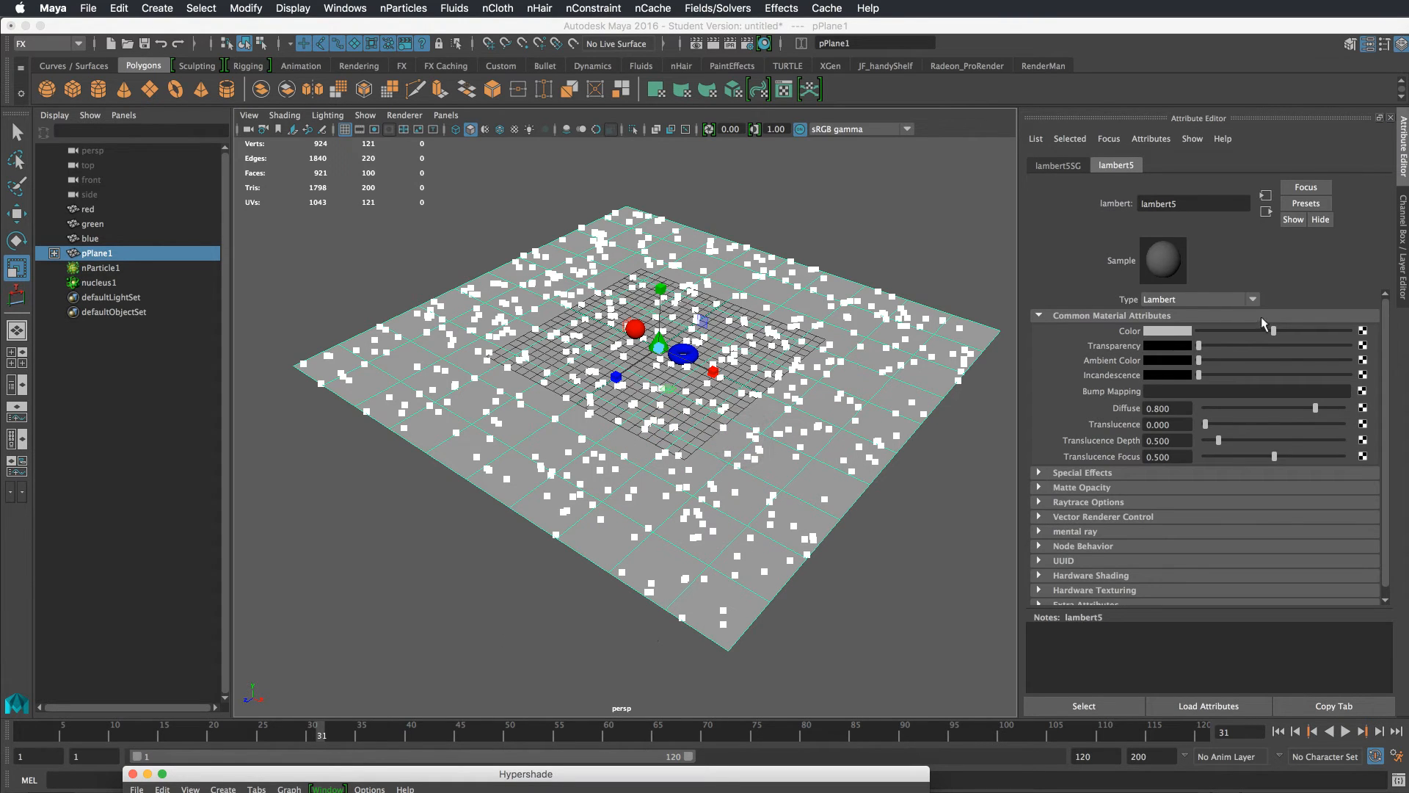
Map a ramp texture to the Lambert's color and show textures in the viewport
{"action": "left_click", "coordinate": [1363, 331]}
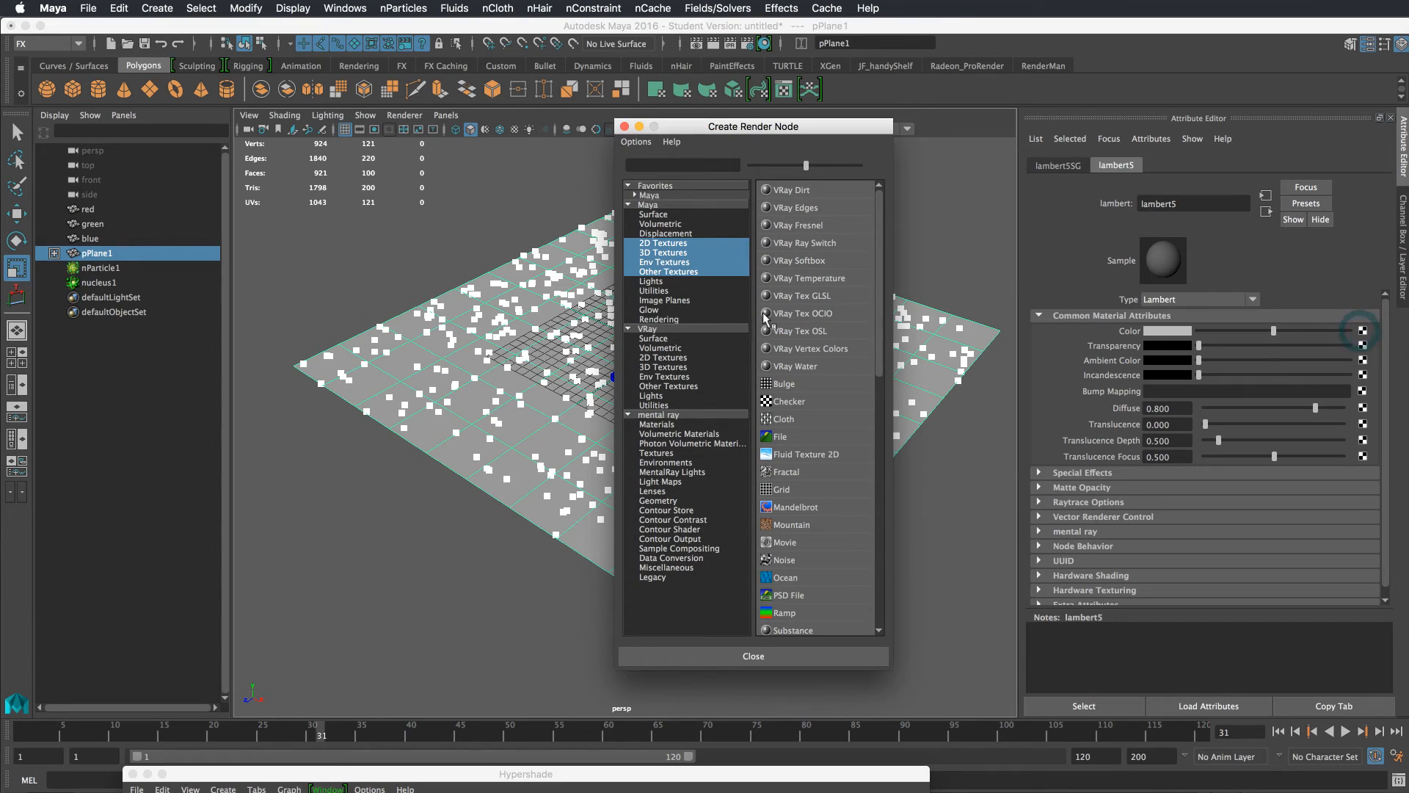
{"action": "left_click", "coordinate": [783, 613]}
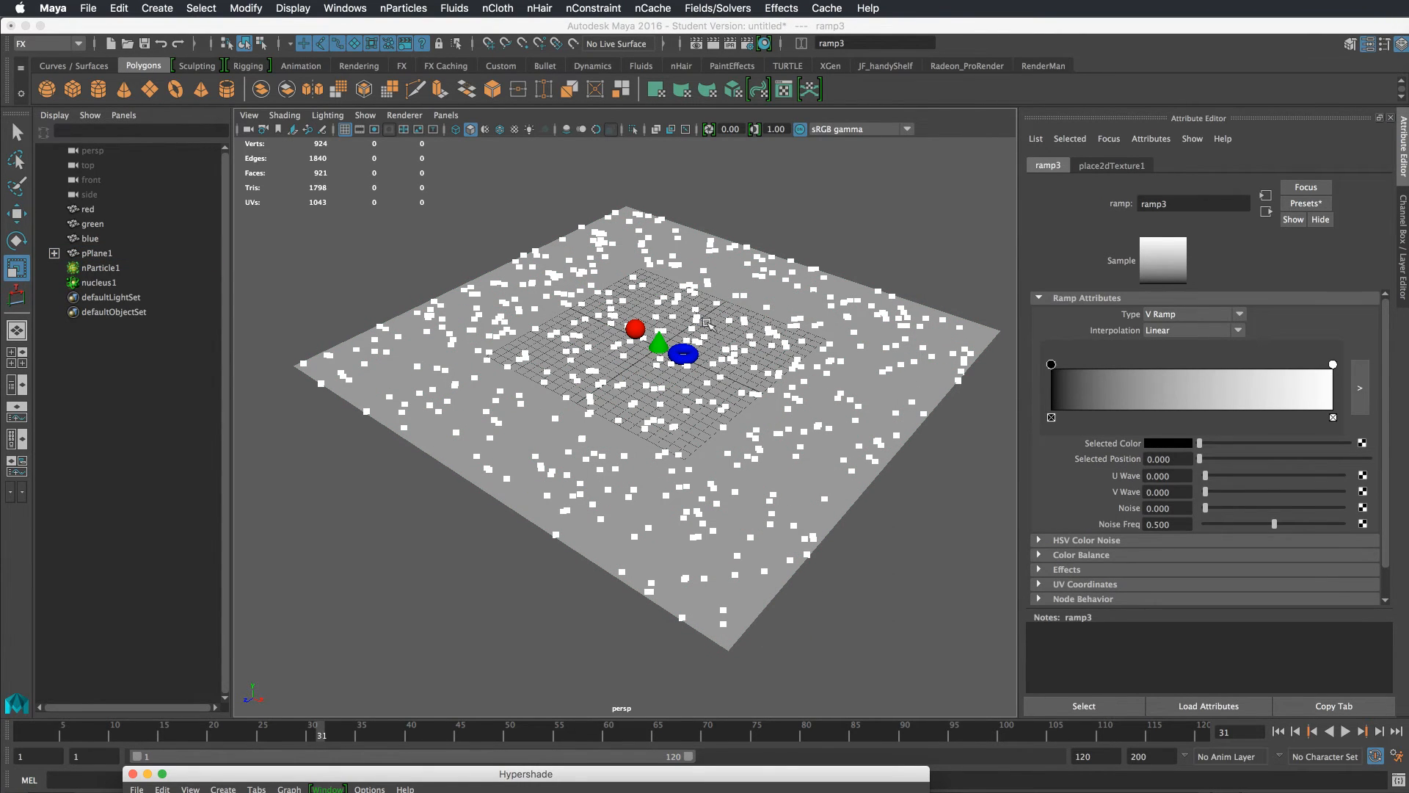
{"action": "left_click", "coordinate": [486, 129]}
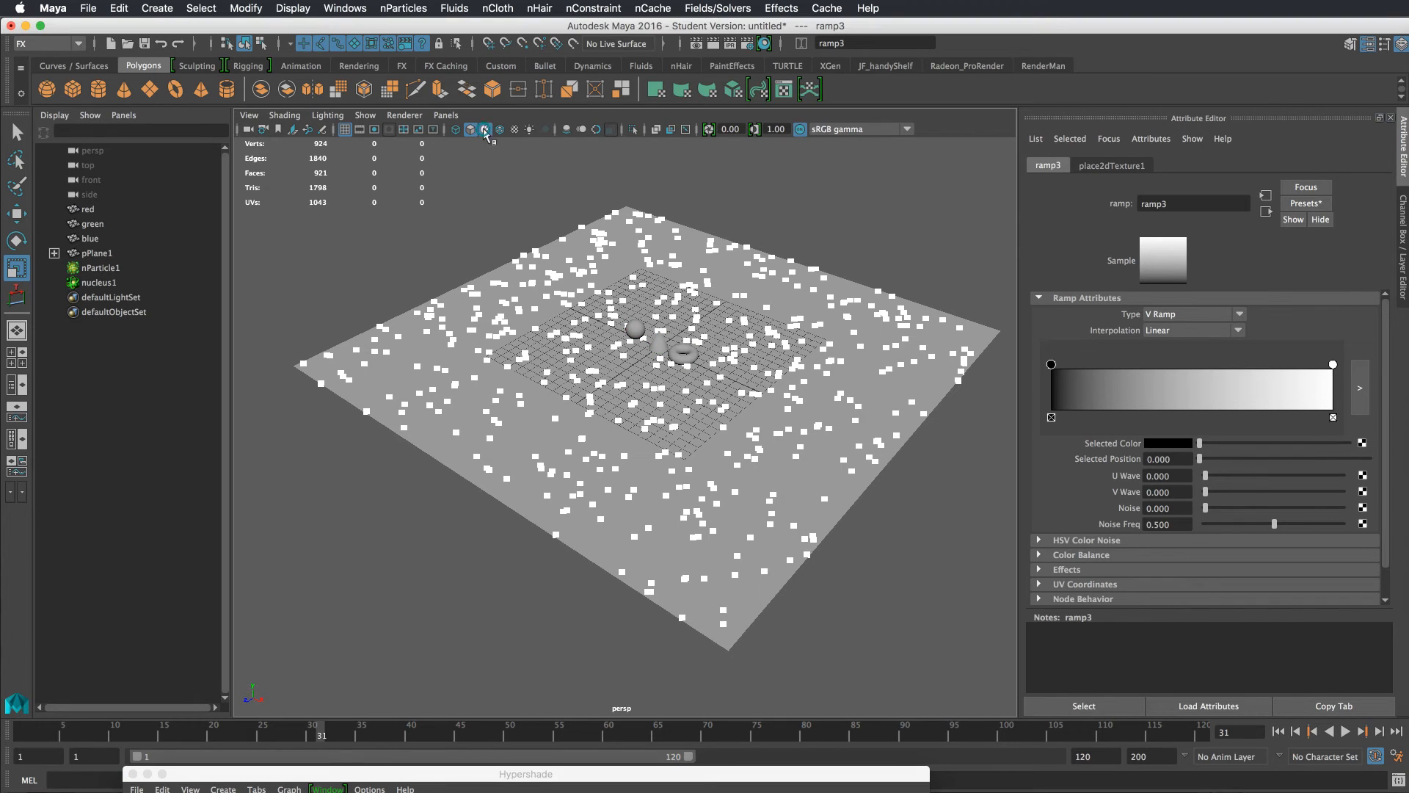
{"action": "left_click", "coordinate": [487, 130]}
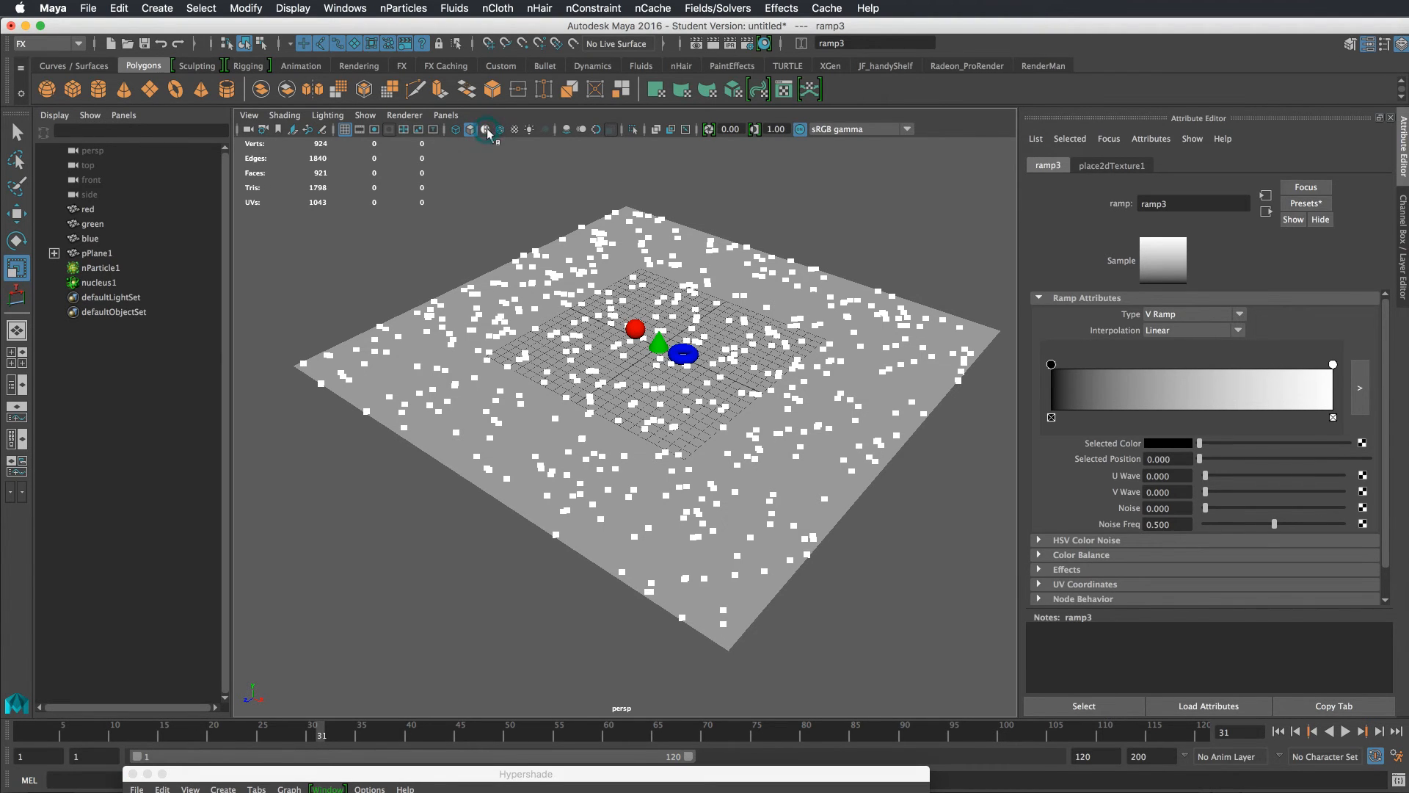
{"action": "left_click_drag", "start_coordinate": [705, 235], "coordinate": [709, 256], "text": "alt"}
{"action": "key", "text": "5"}
{"action": "key", "text": "6"}
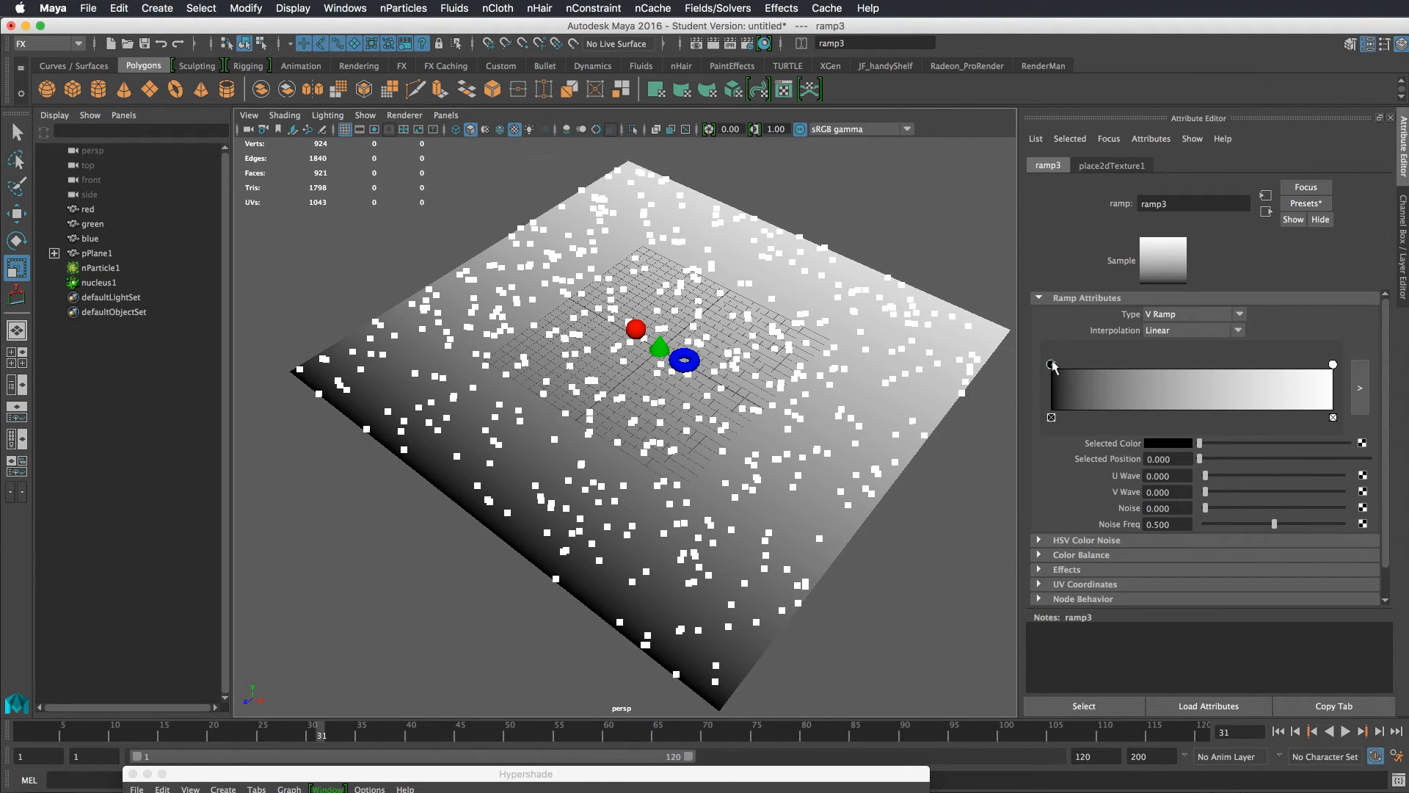
Add a ramp marker near the middle and color the bottom ramp marker red
{"action": "mouse_move", "coordinate": [1053, 364]}
{"action": "left_mouse_down"}
{"action": "mouse_move", "coordinate": [1191, 371]}
{"action": "mouse_move", "coordinate": [1031, 387]}
{"action": "left_mouse_up"}
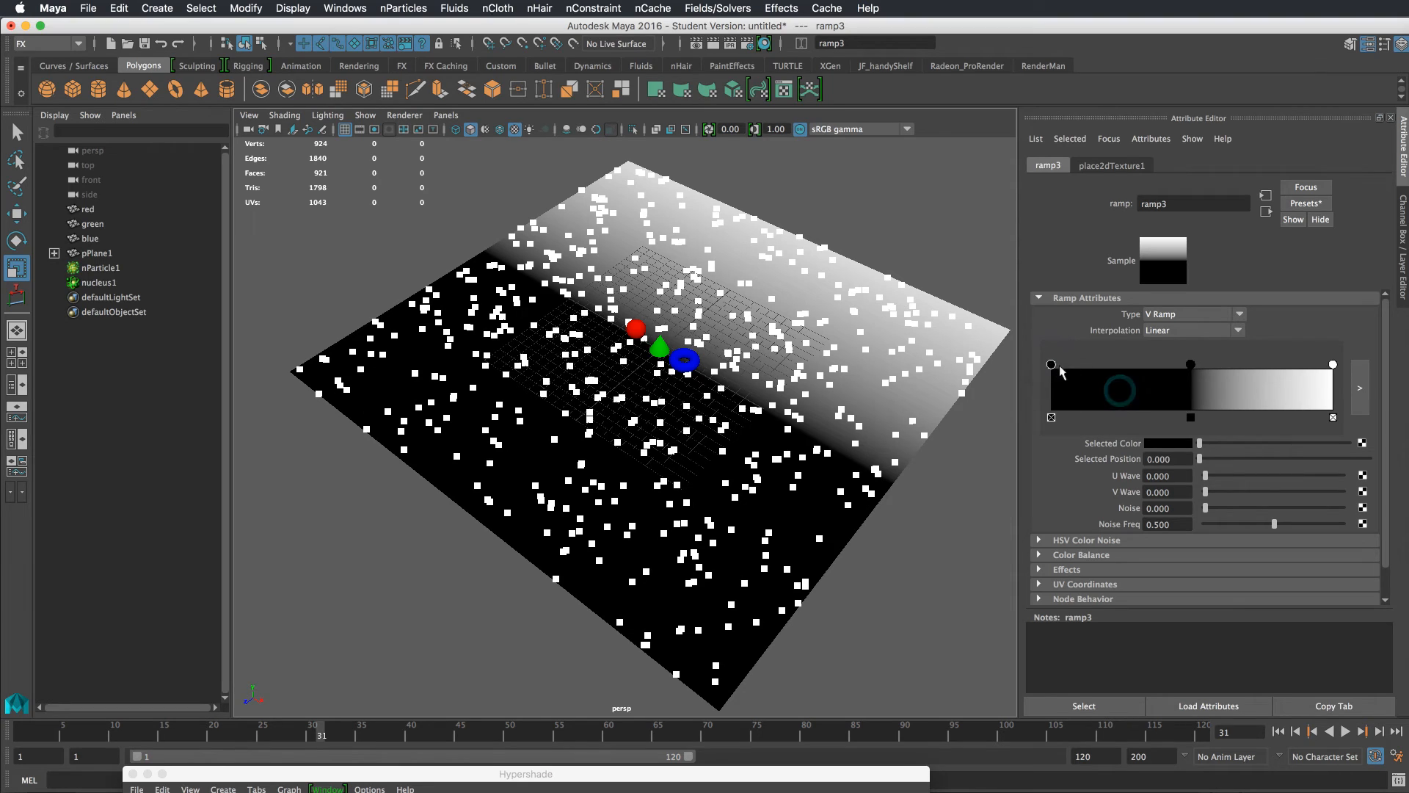
{"action": "left_click", "coordinate": [1159, 443]}
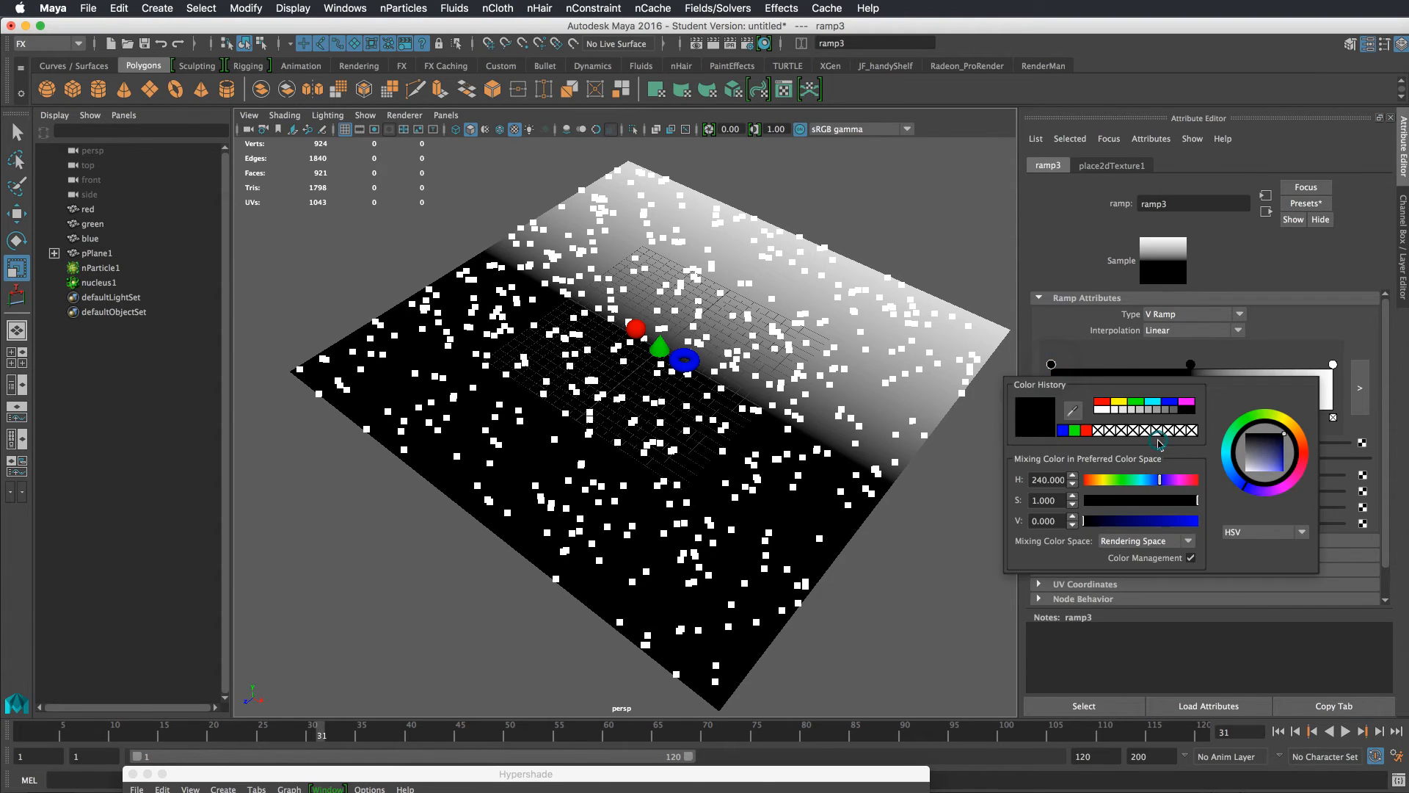
{"action": "left_click", "coordinate": [1099, 403]}
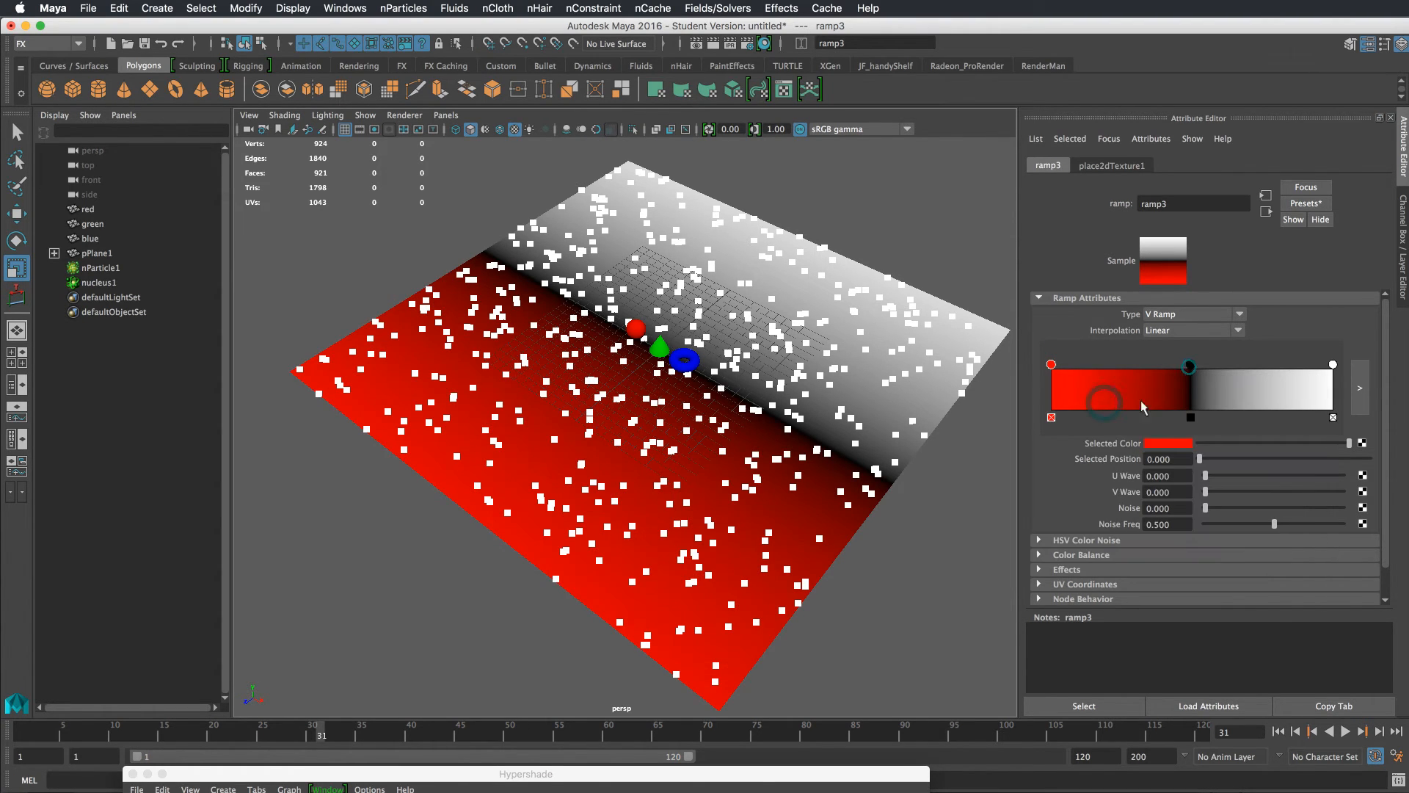
Color the middle ramp marker green
{"action": "left_click", "coordinate": [1190, 365]}
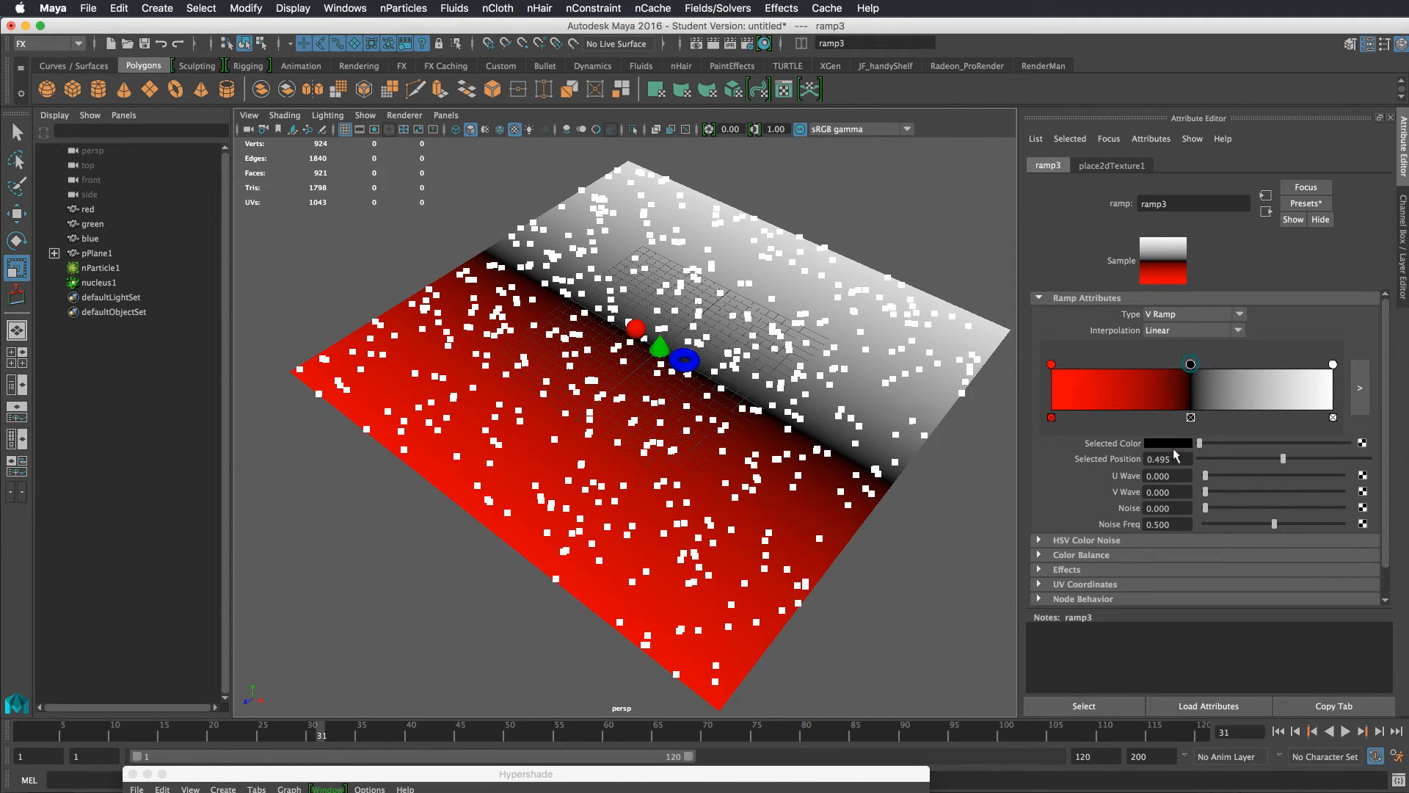
{"action": "left_click", "coordinate": [1174, 443]}
{"action": "left_click", "coordinate": [1149, 404]}
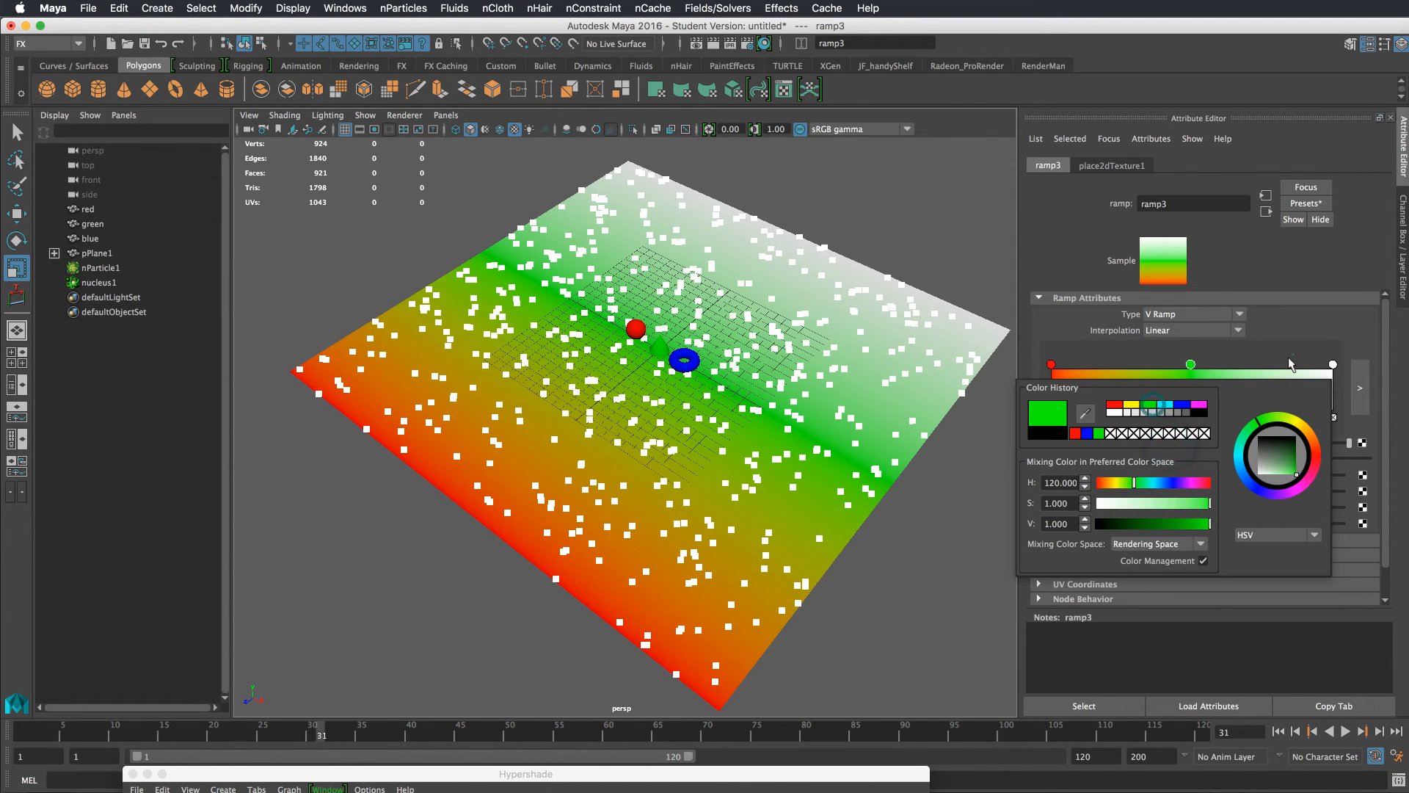
Color the top ramp marker blue
{"action": "left_click", "coordinate": [1332, 364]}
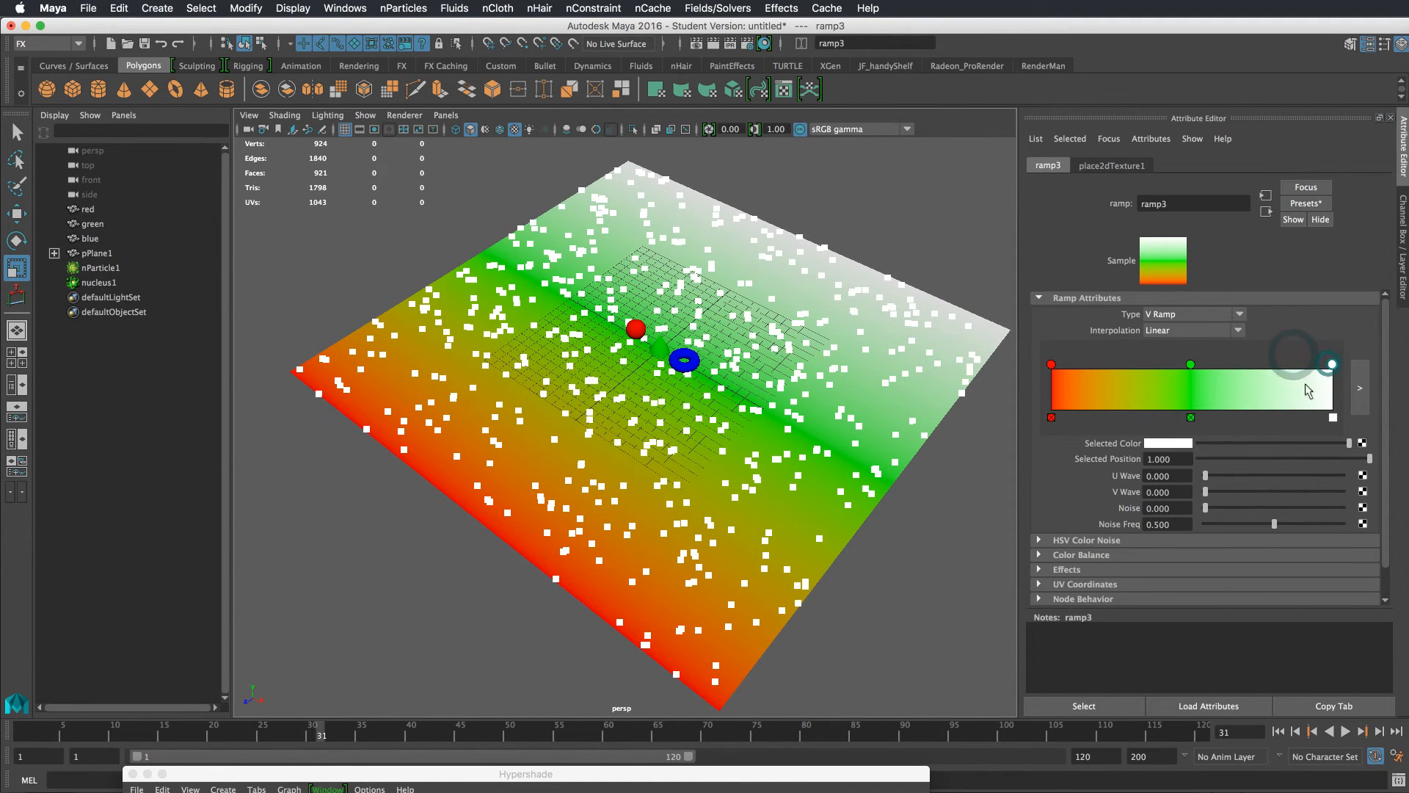
{"action": "left_click", "coordinate": [1169, 444]}
{"action": "left_click", "coordinate": [1180, 406]}
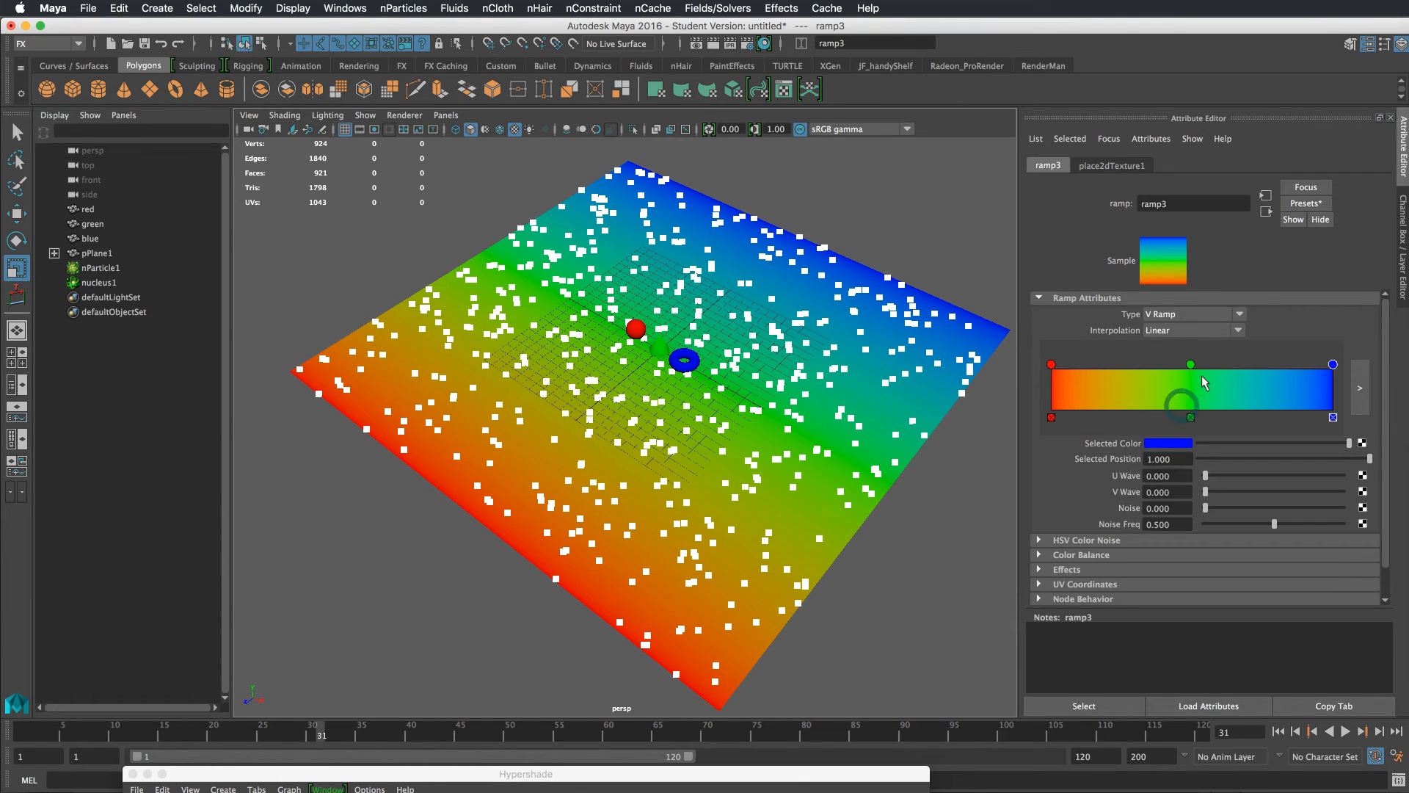
Set the ramp's interpolation to None
{"action": "left_click", "coordinate": [1181, 330]}
{"action": "left_click", "coordinate": [1167, 338]}
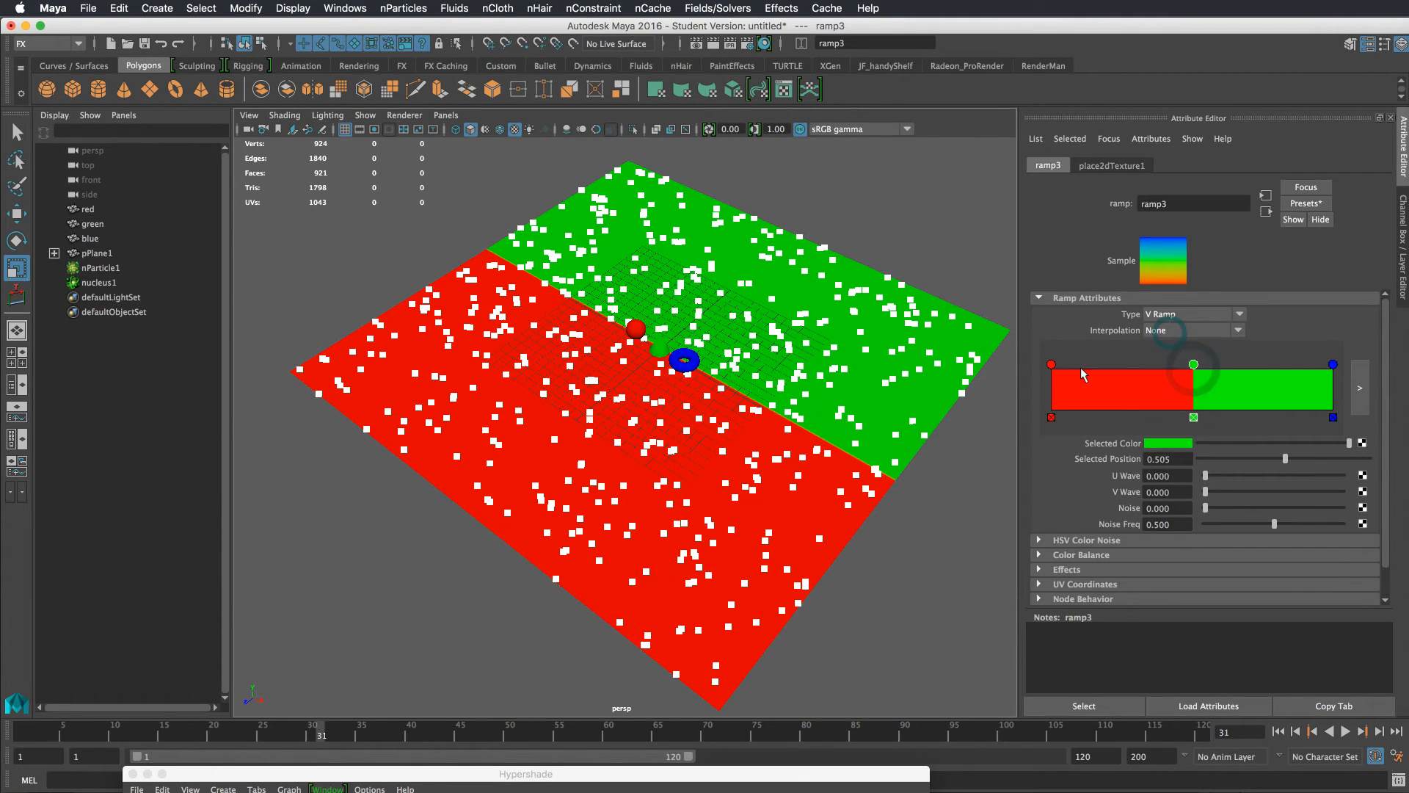
{"action": "left_click", "coordinate": [1051, 364]}
Move the green ramp marker to about 0.32 and the blue marker to about 0.63 to make three bands
{"action": "left_click_drag", "start_coordinate": [1194, 365], "coordinate": [1140, 365]}
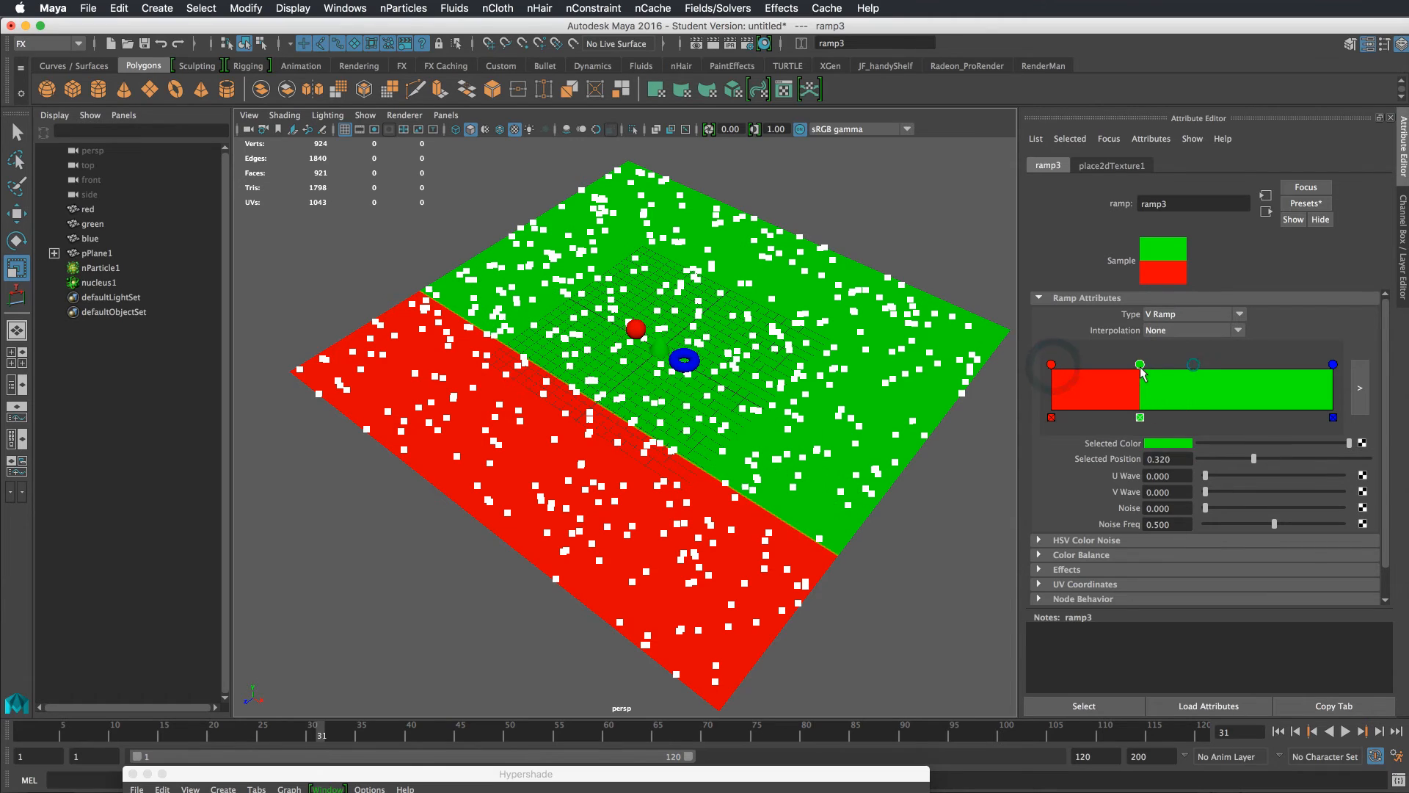
{"action": "left_click_drag", "start_coordinate": [1333, 364], "coordinate": [1229, 365]}
{"action": "left_click", "coordinate": [1140, 364]}
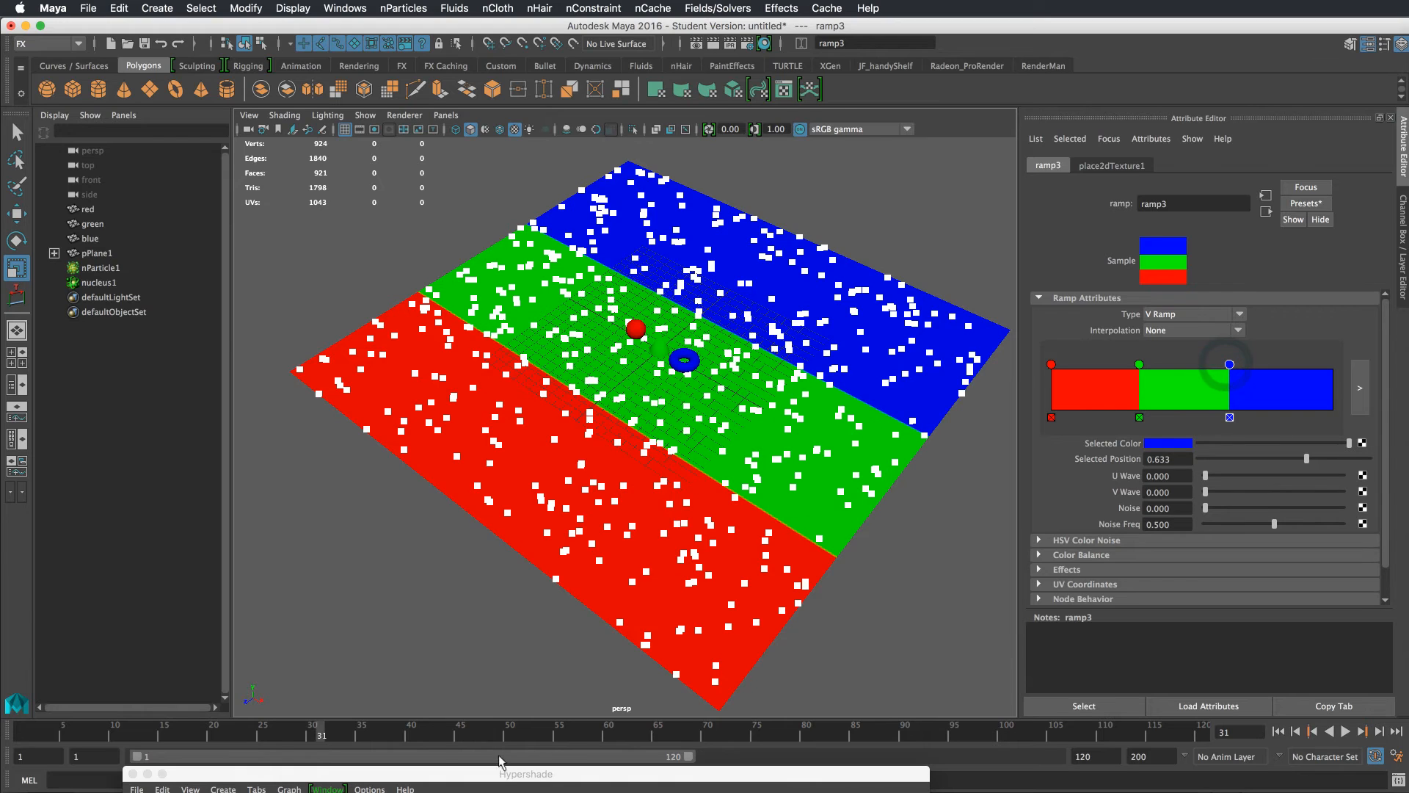
On emitter1, enable Inherit Color and connect the ramp3 texture to its Particle Color
{"action": "left_click", "coordinate": [54, 253]}
{"action": "left_click", "coordinate": [111, 267]}
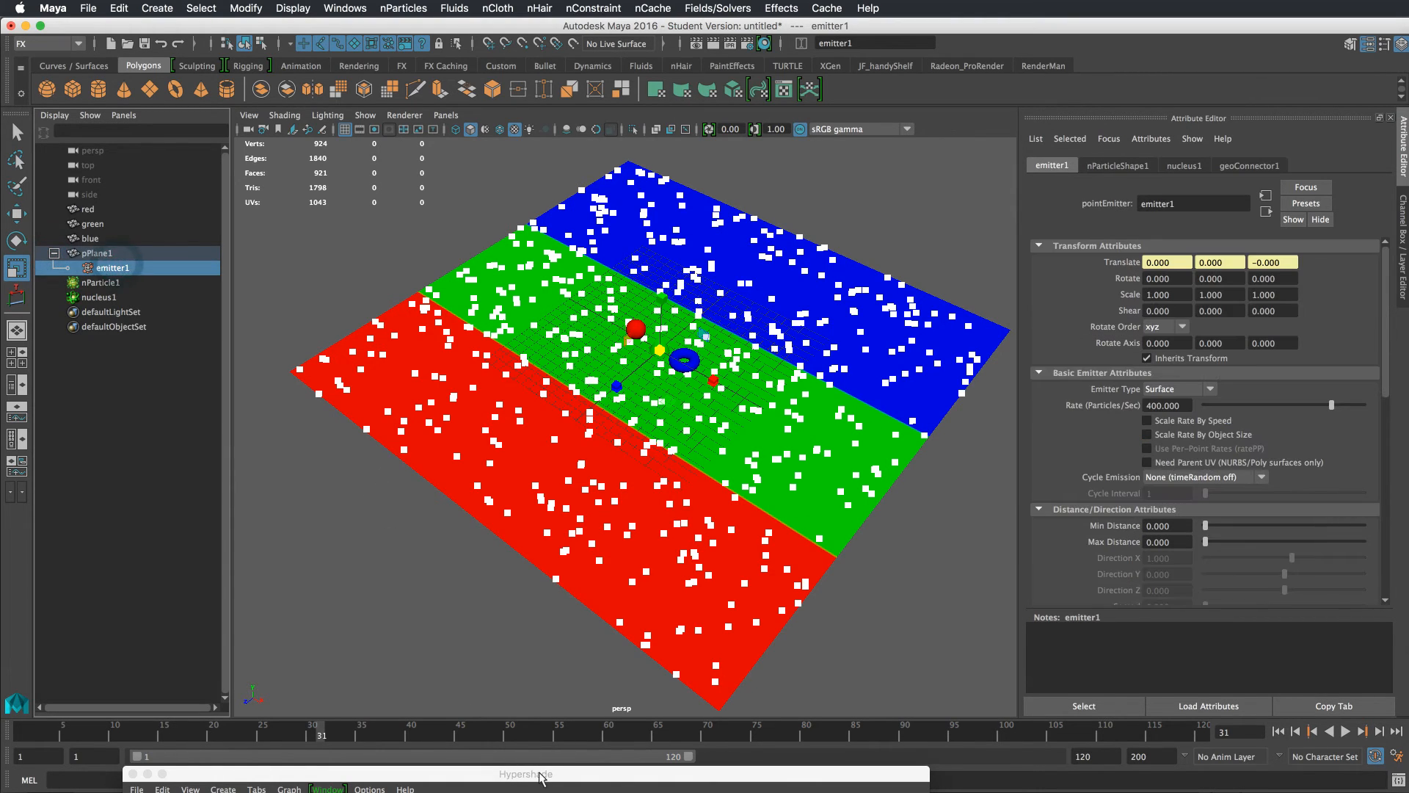
{"action": "left_click_drag", "start_coordinate": [541, 776], "coordinate": [555, 434]}
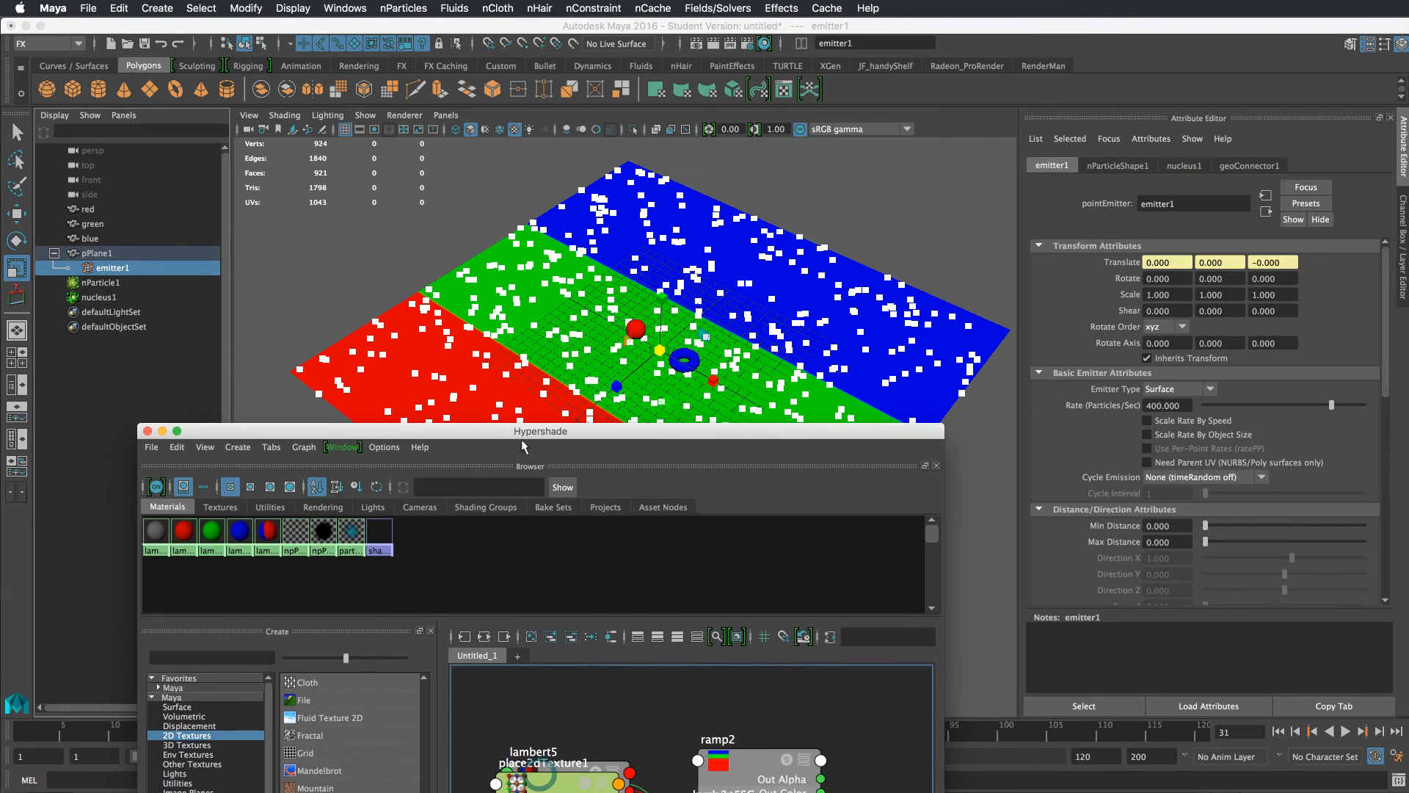
{"action": "left_click", "coordinate": [220, 507]}
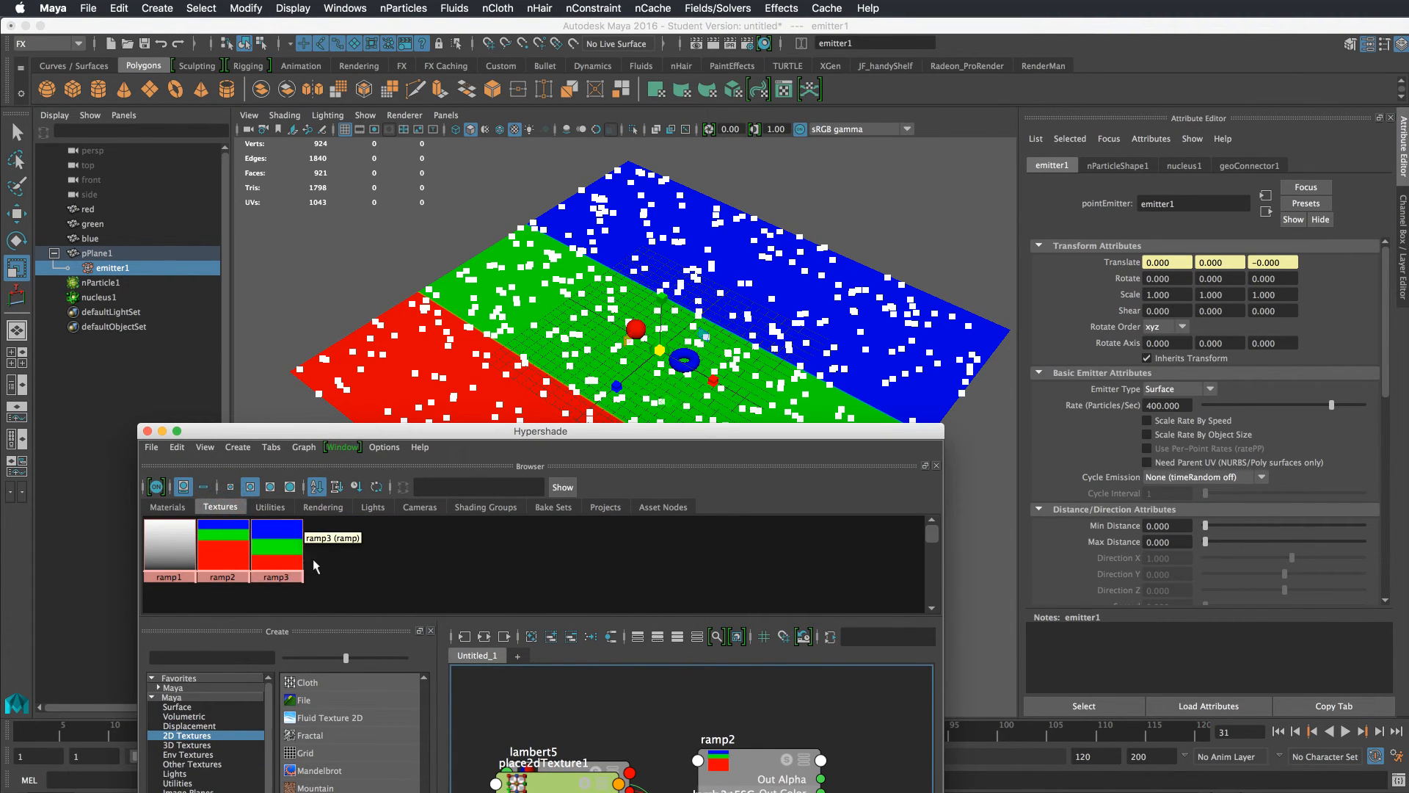
{"action": "scroll", "coordinate": [1316, 507], "scroll_direction": "down", "scroll_amount": 8}
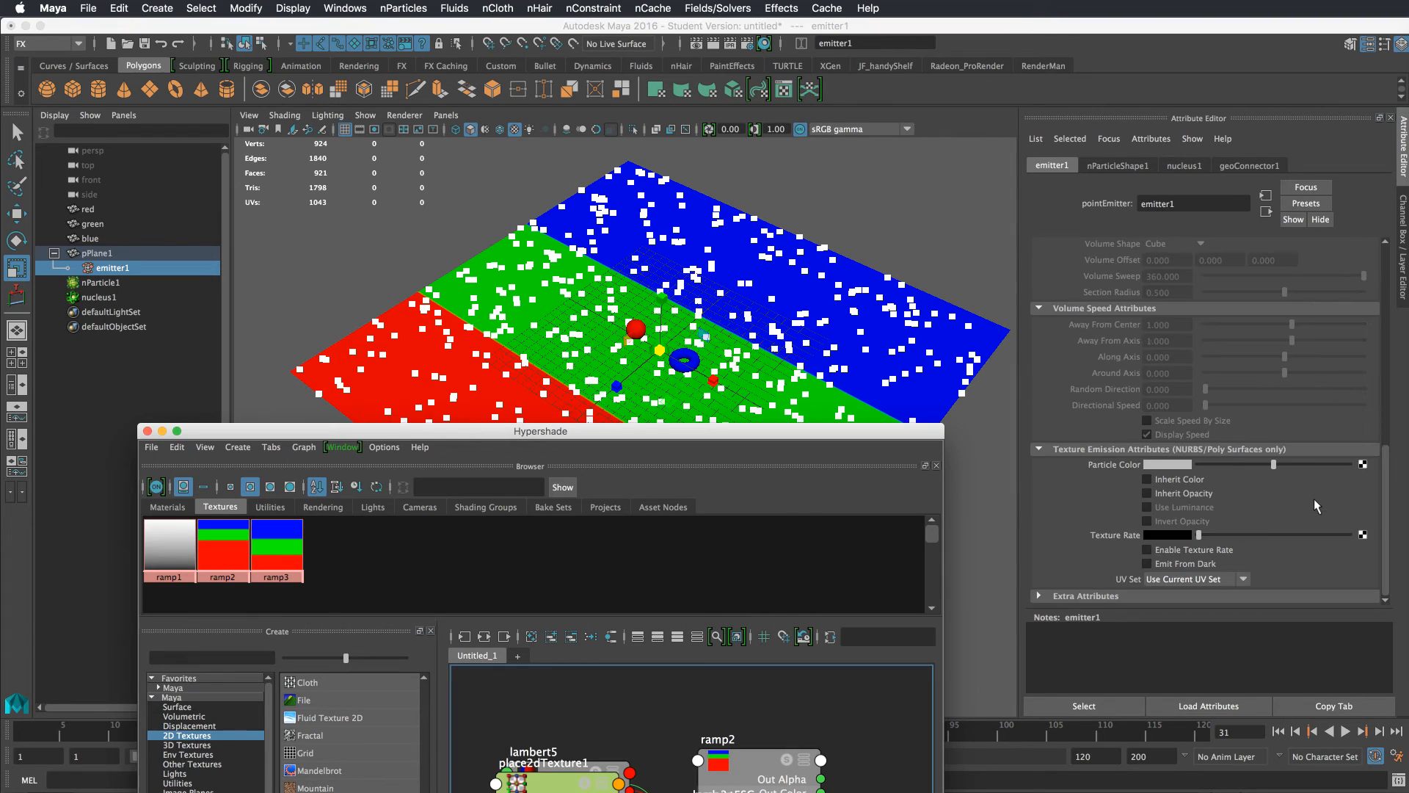
{"action": "left_click", "coordinate": [1167, 483]}
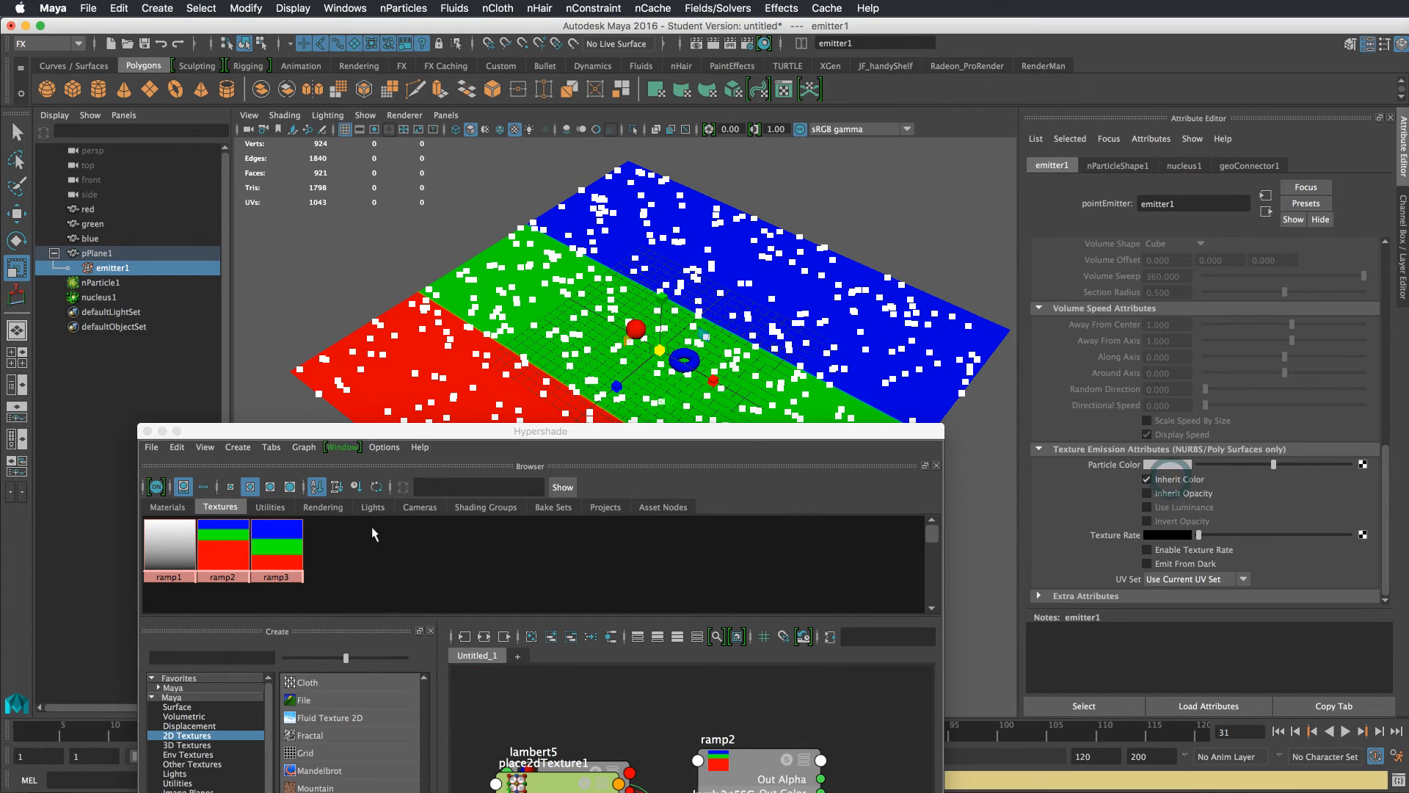
{"action": "middle_click_drag", "start_coordinate": [280, 544], "coordinate": [1113, 471]}
{"action": "left_click_drag", "start_coordinate": [872, 433], "coordinate": [1408, 470]}
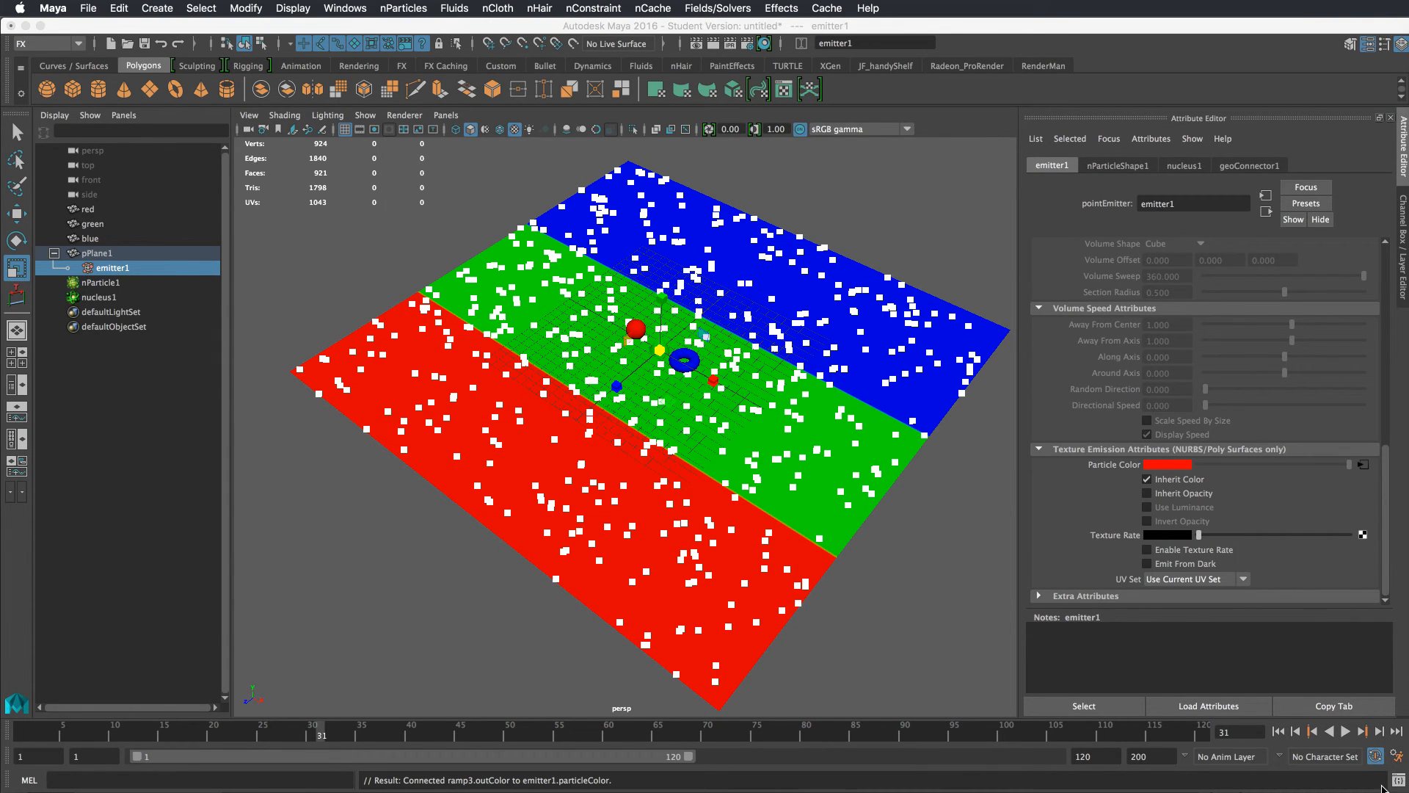
Add a per-particle color attribute (rgbPP) to the nParticle shape
{"action": "left_click", "coordinate": [951, 393]}
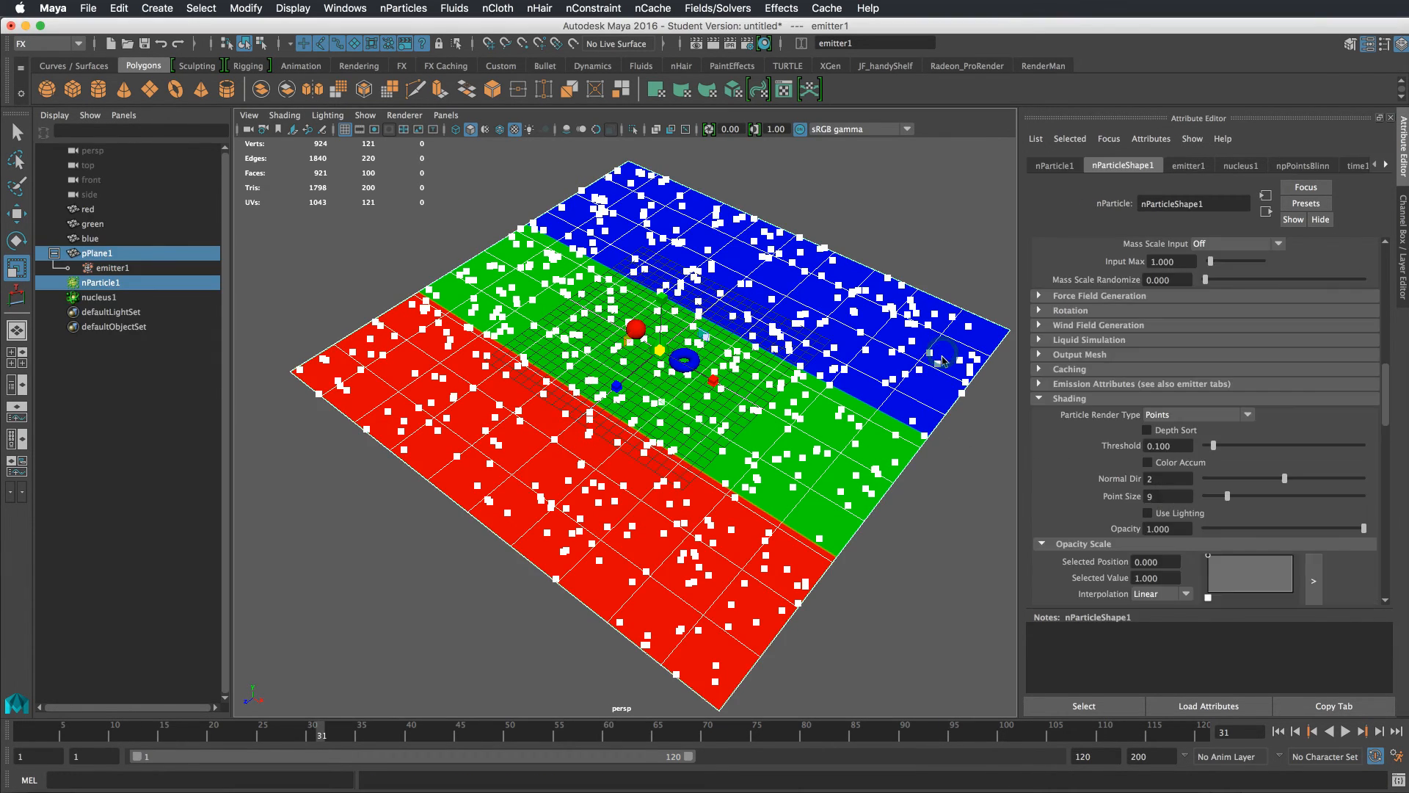
{"action": "left_click", "coordinate": [963, 394]}
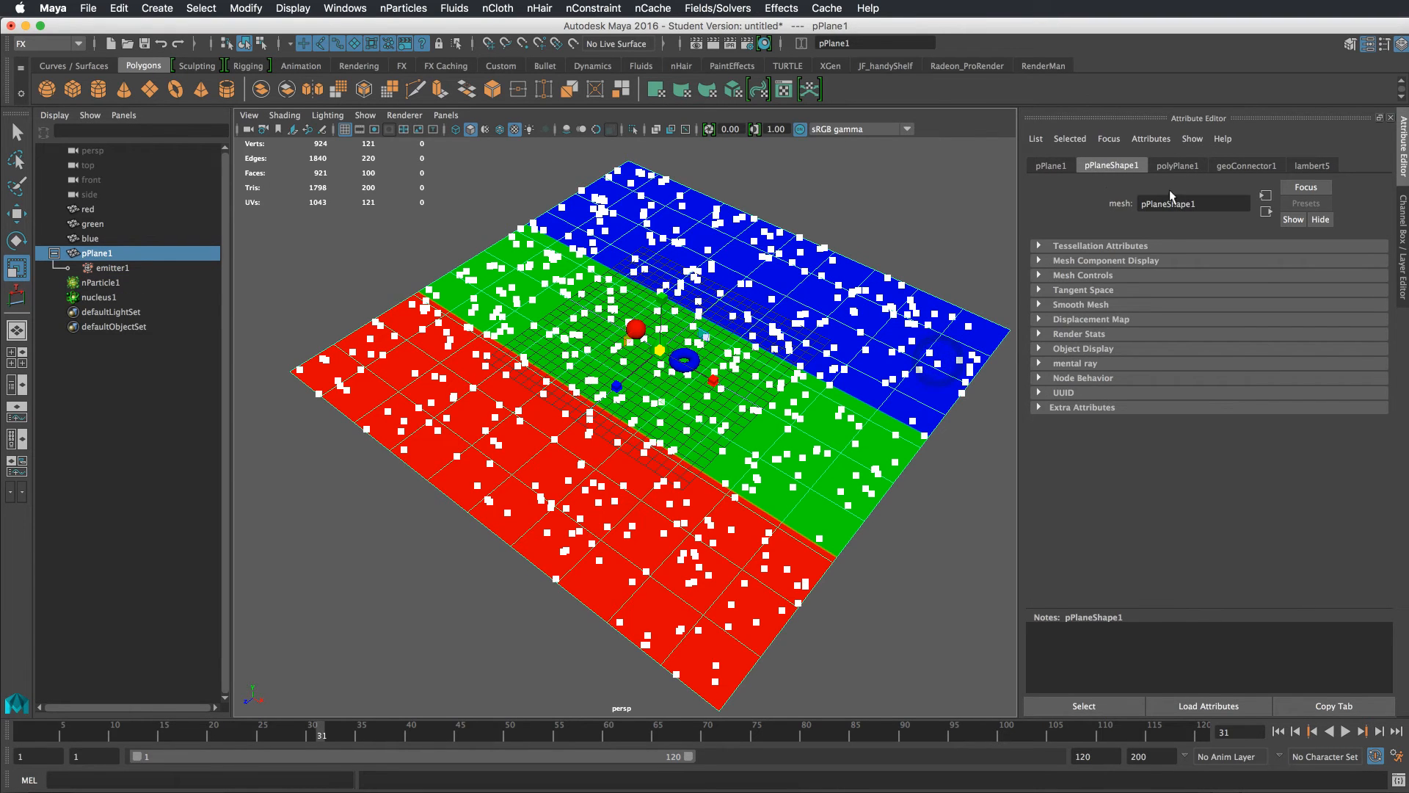
{"action": "left_click", "coordinate": [890, 463], "text": "shift"}
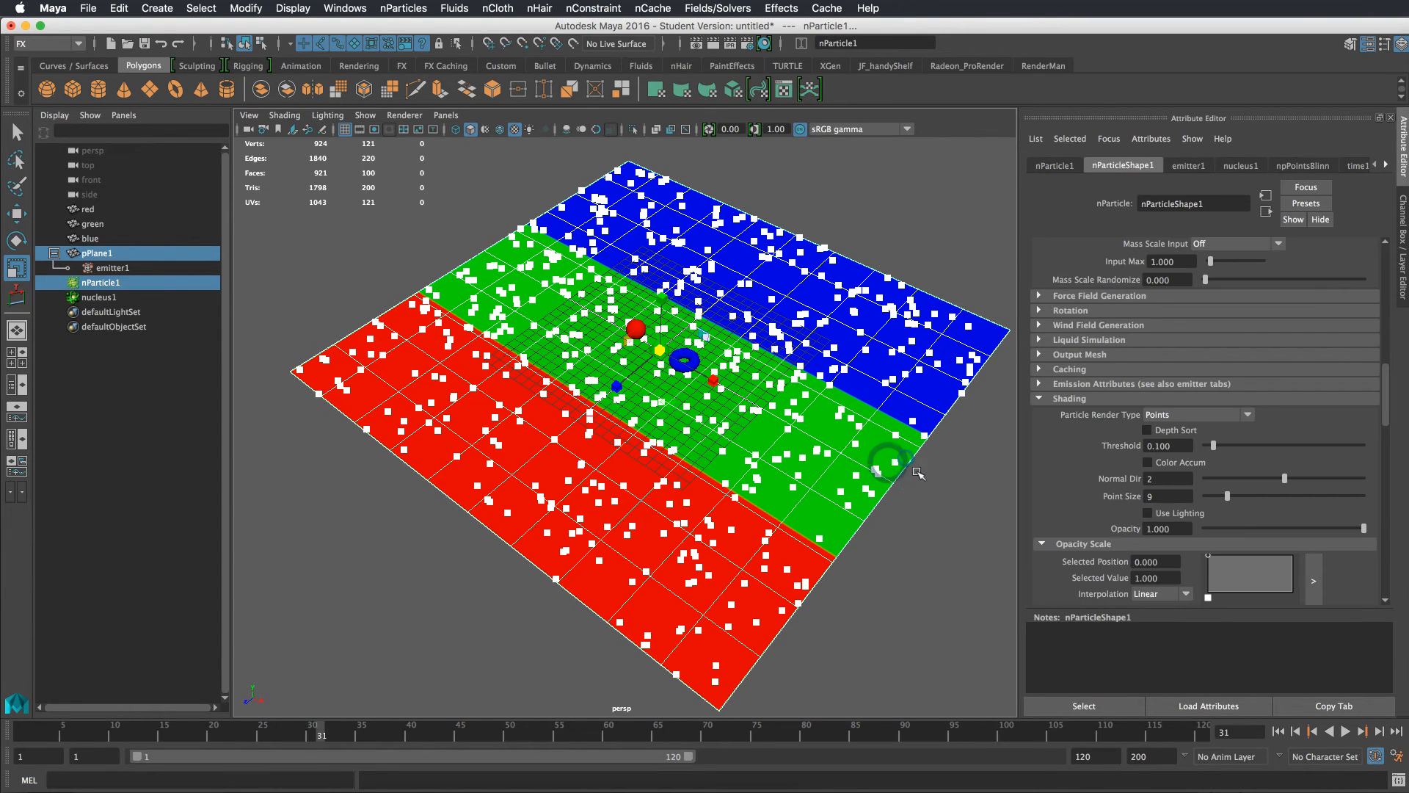
{"action": "left_click", "coordinate": [902, 468]}
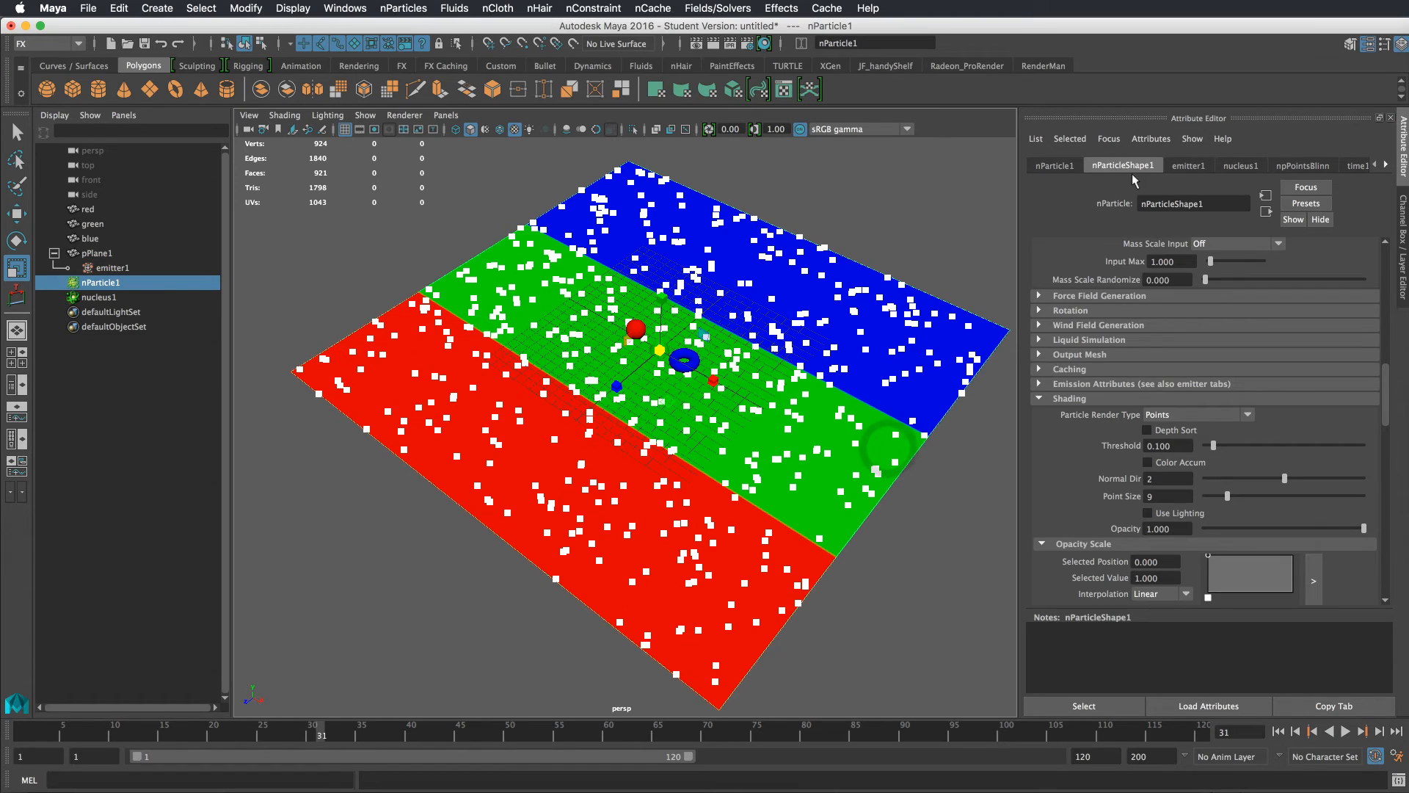
{"action": "left_click_drag", "start_coordinate": [1387, 378], "coordinate": [1384, 481]}
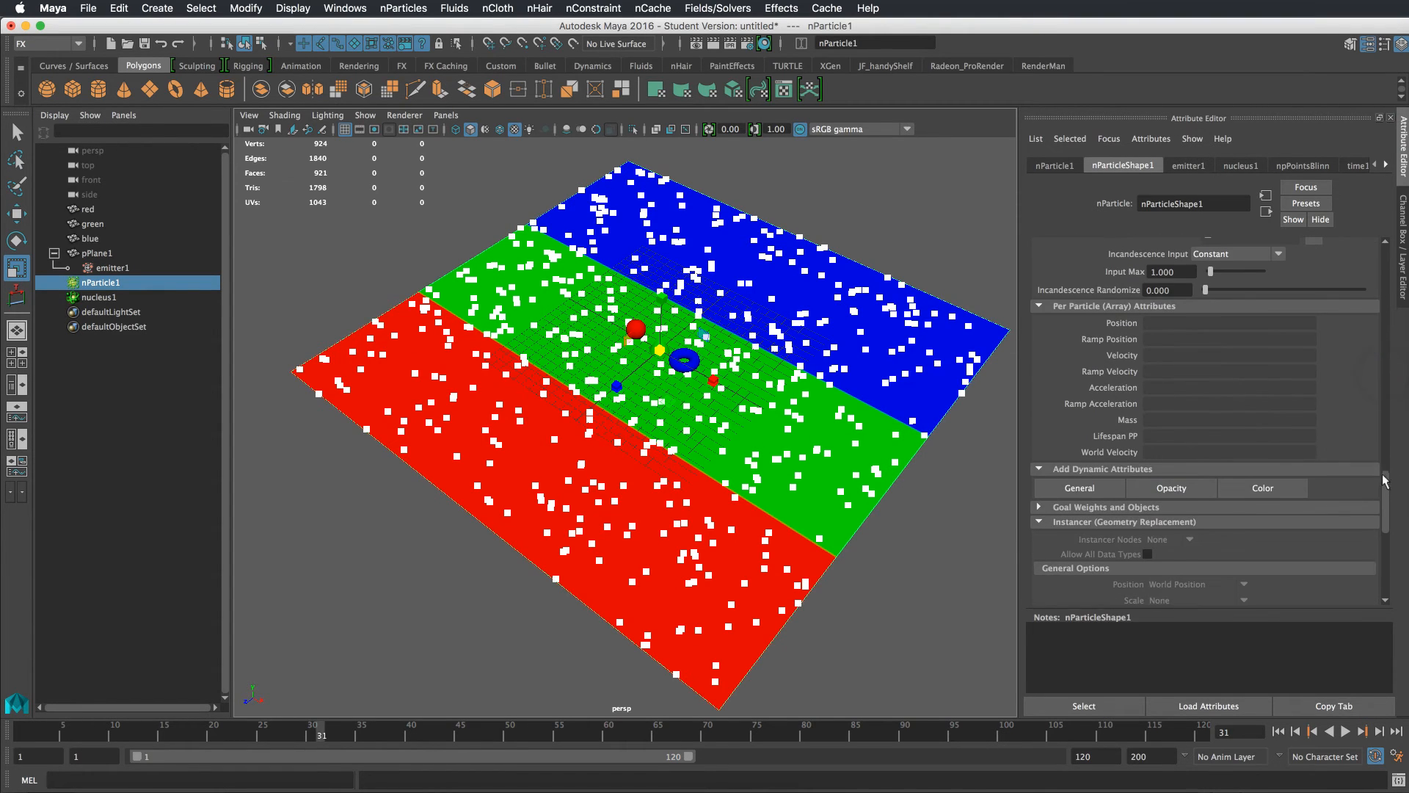
{"action": "left_click", "coordinate": [1259, 487]}
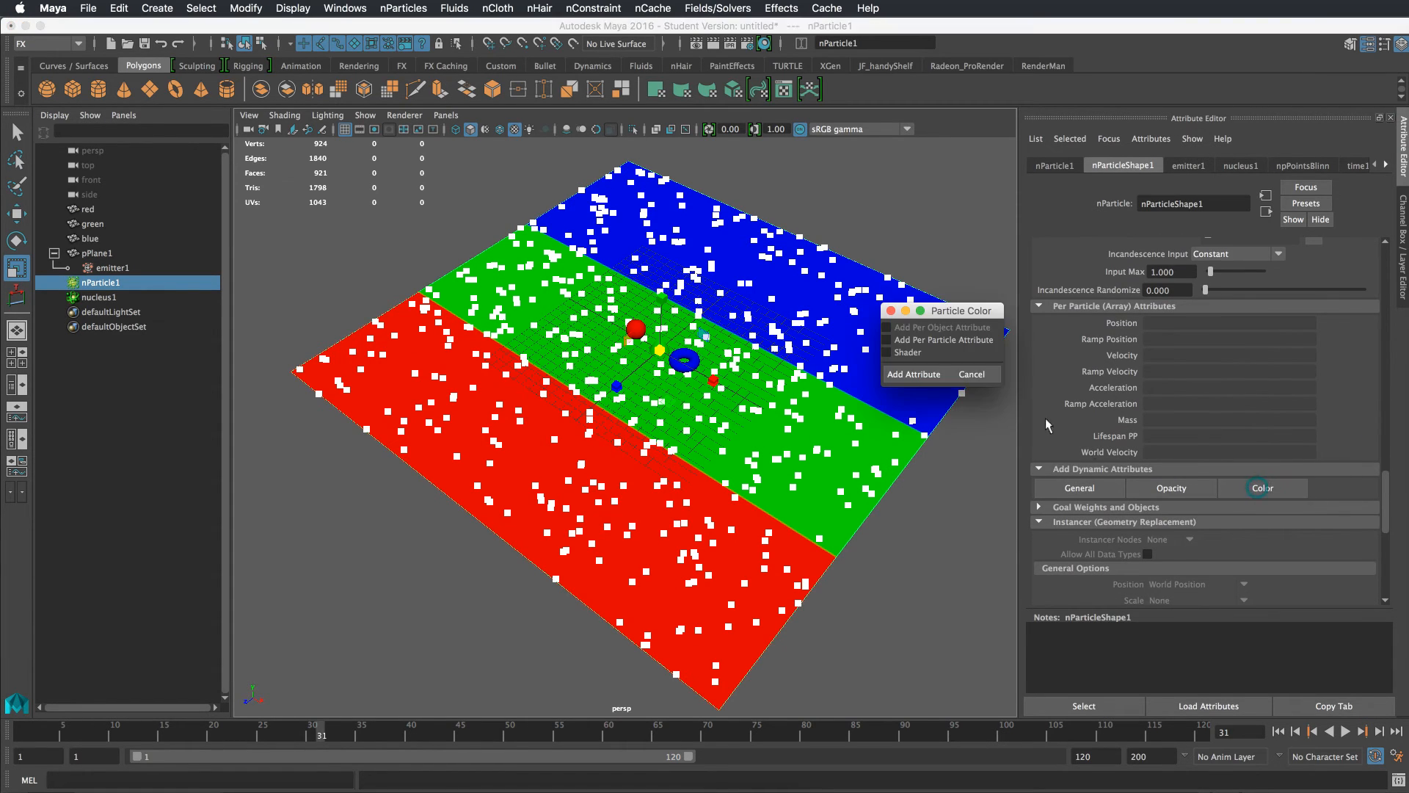
{"action": "left_click", "coordinate": [913, 374]}
Play the simulation from the start and inspect the colored particles from another angle
{"action": "left_click", "coordinate": [1279, 732]}
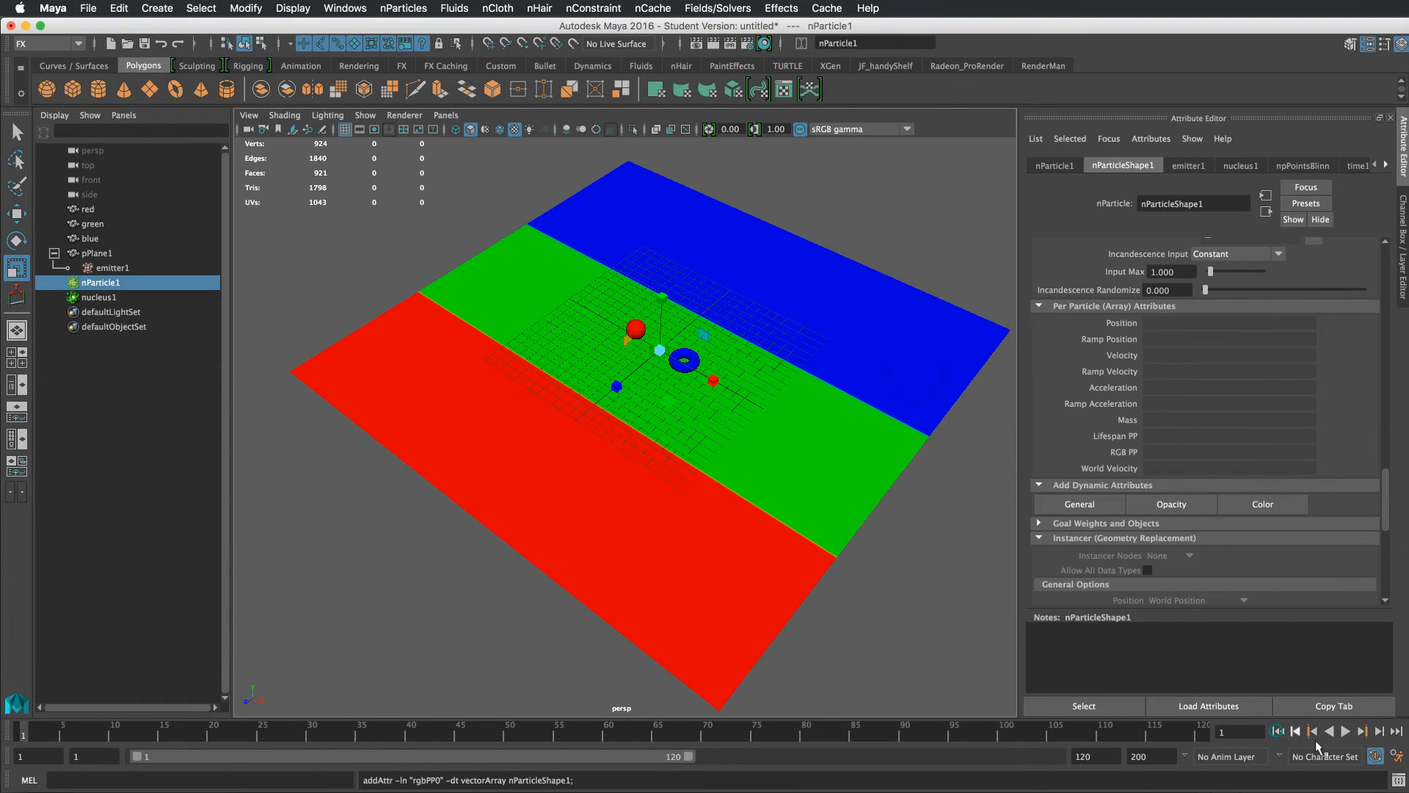
{"action": "left_click", "coordinate": [1346, 732]}
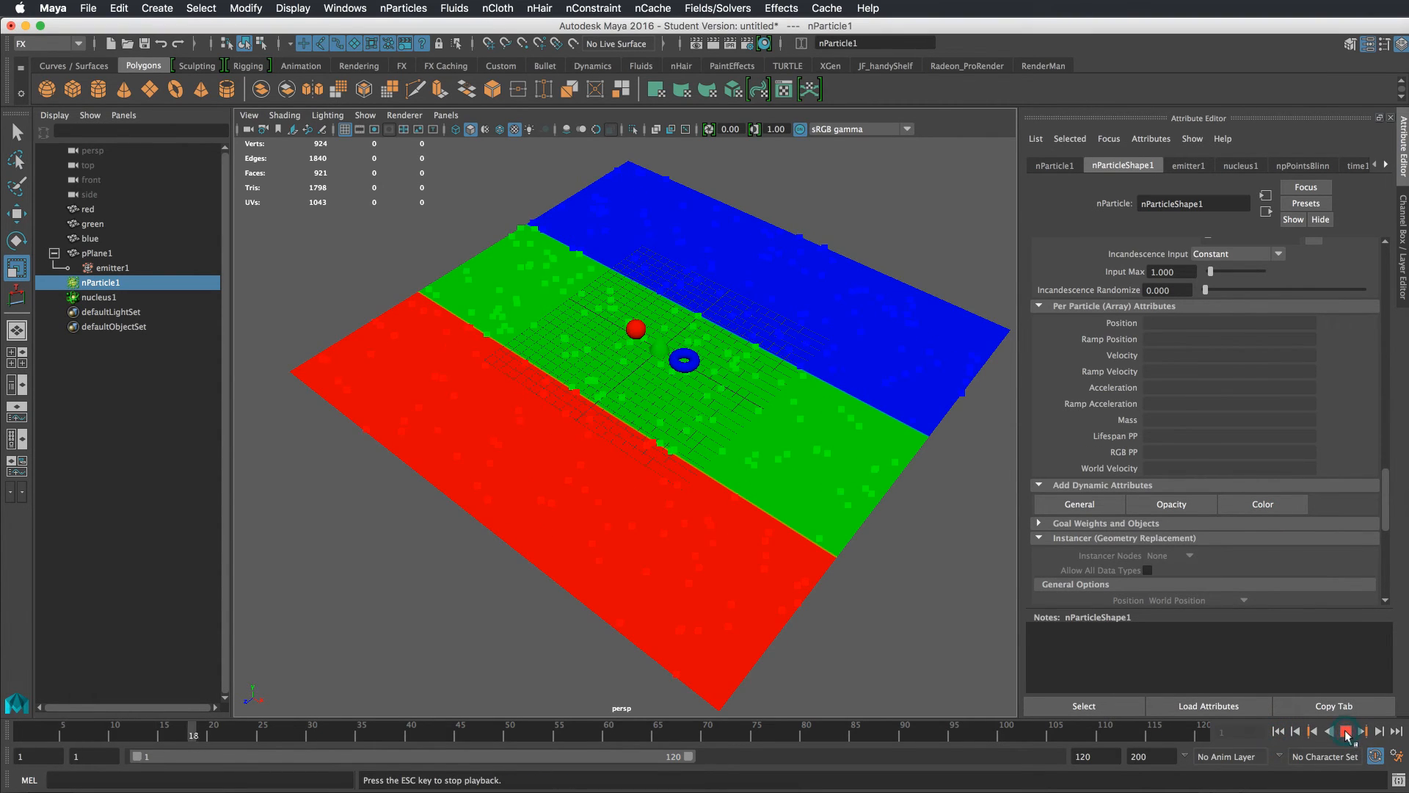
{"action": "left_click", "coordinate": [1345, 732]}
{"action": "left_click_drag", "start_coordinate": [885, 534], "coordinate": [792, 514], "text": "alt"}
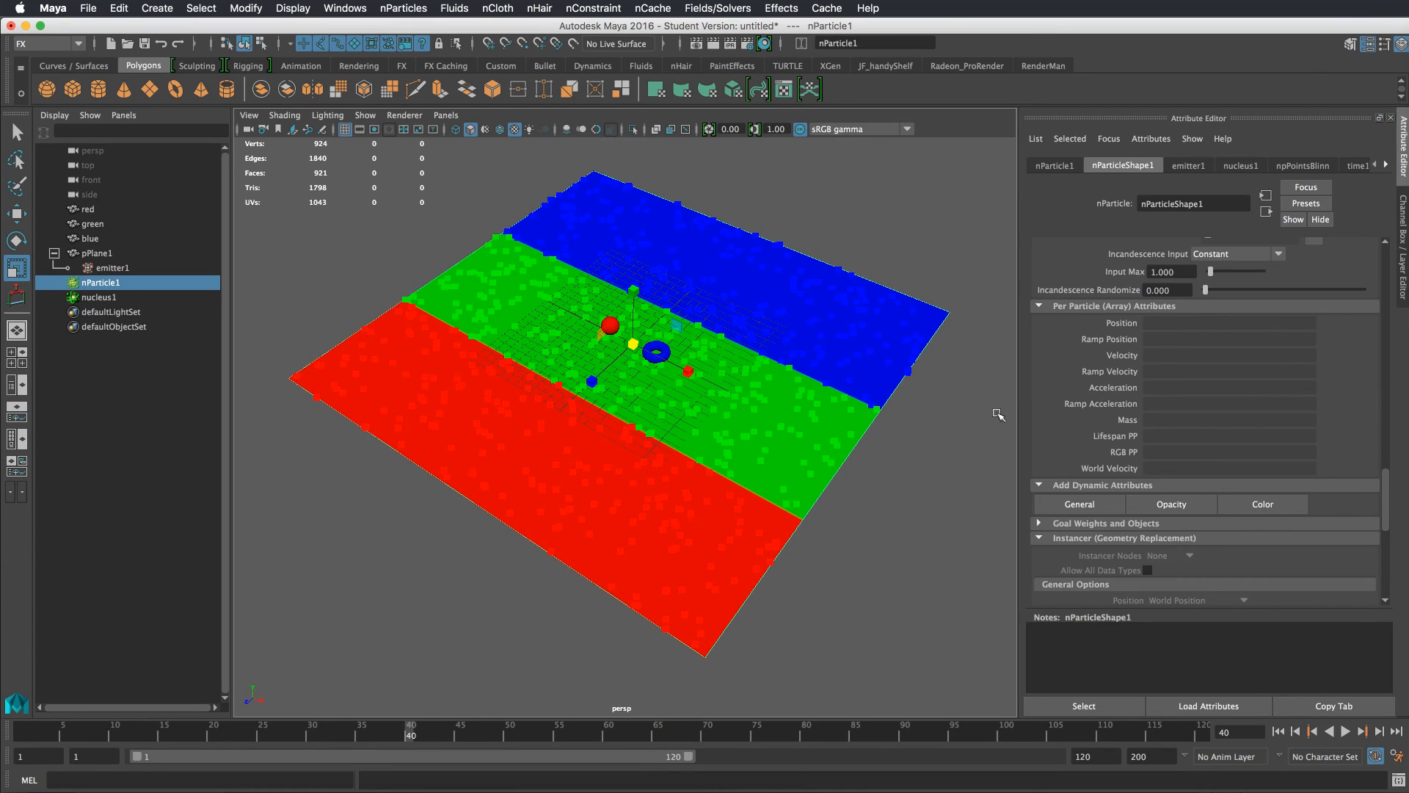
{"action": "left_click_drag", "start_coordinate": [961, 487], "coordinate": [817, 418], "text": "alt"}
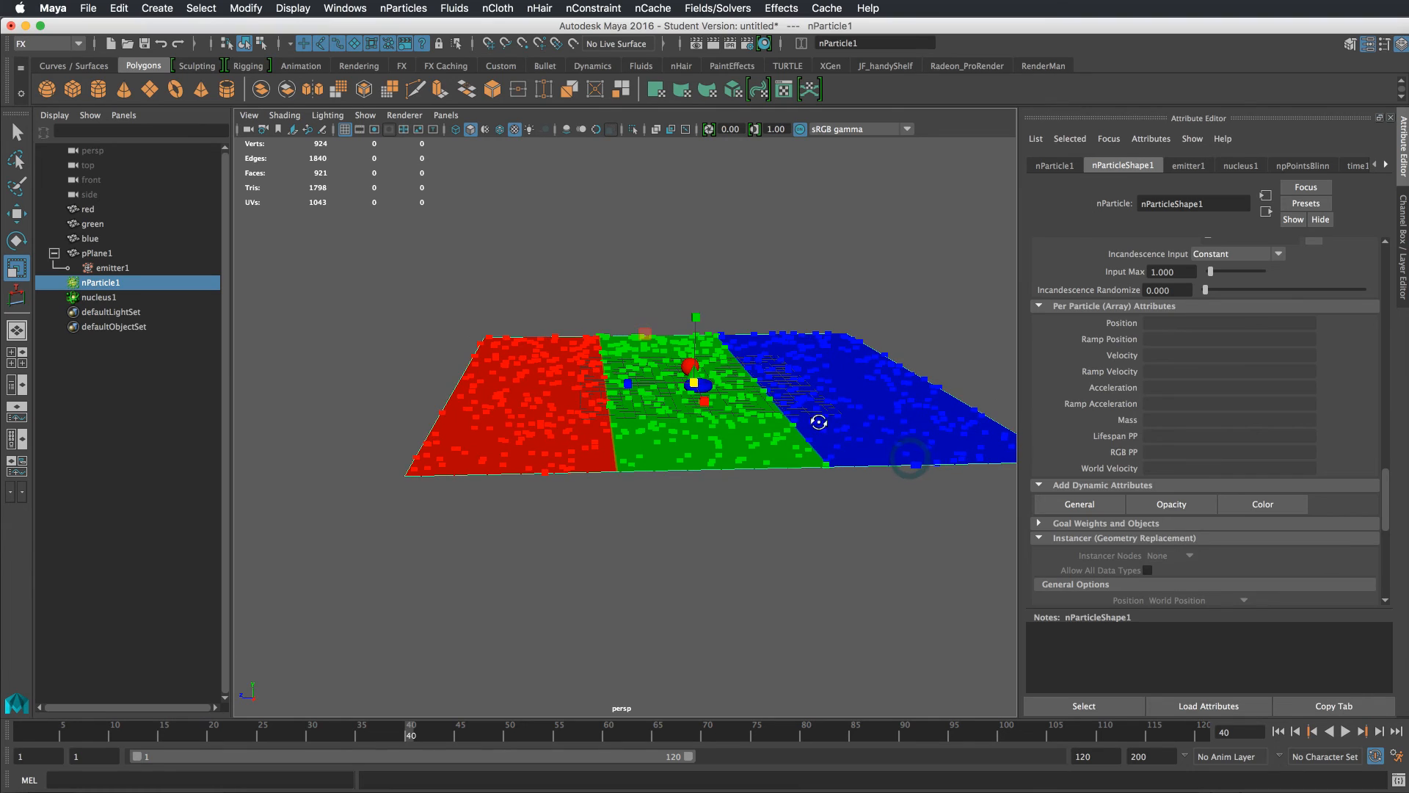
Add a per-particle float attribute named instIndexPP to the nParticle shape
{"action": "left_click", "coordinate": [1082, 505]}
{"action": "left_click_drag", "start_coordinate": [1019, 459], "coordinate": [1002, 325]}
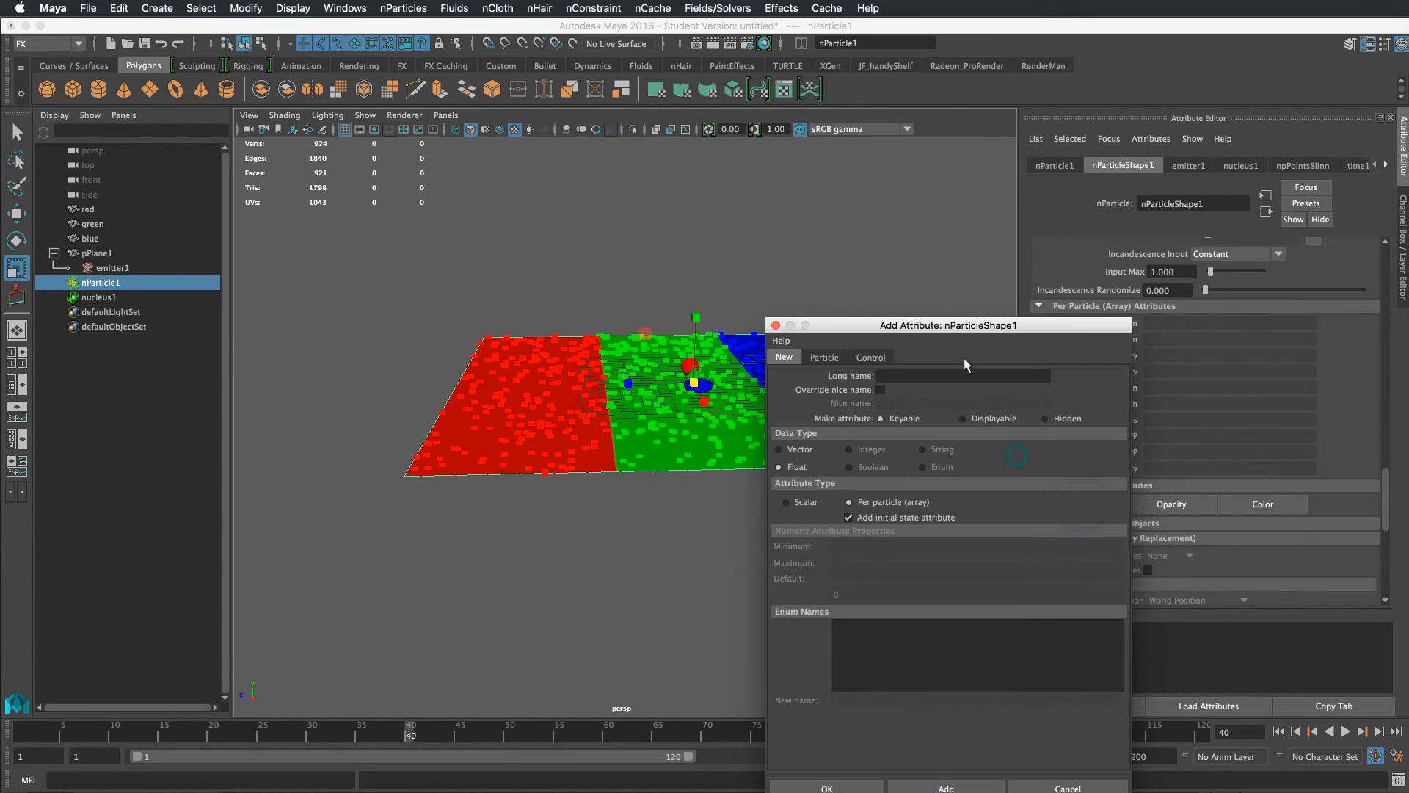
{"action": "left_click", "coordinate": [962, 375]}
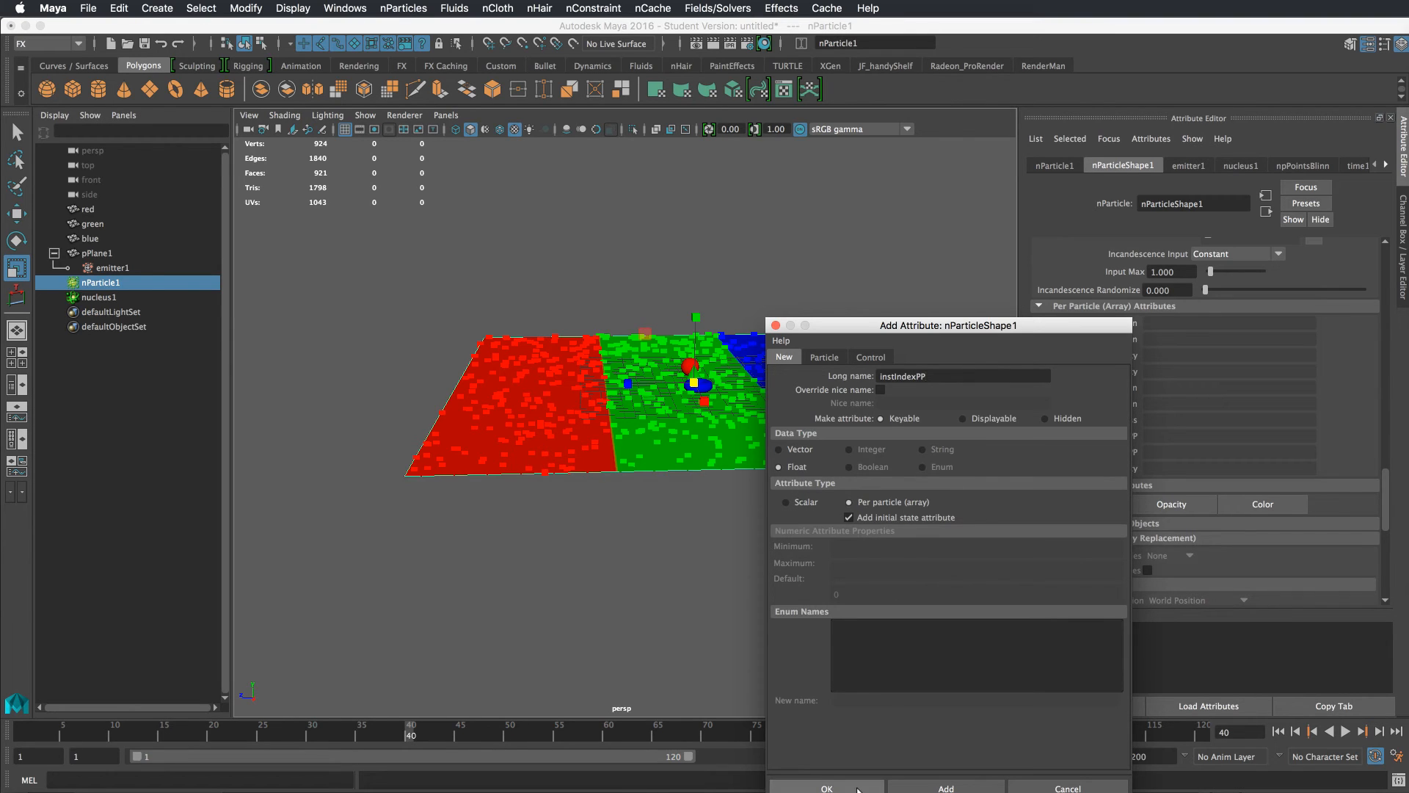
{"action": "left_click", "coordinate": [827, 788]}
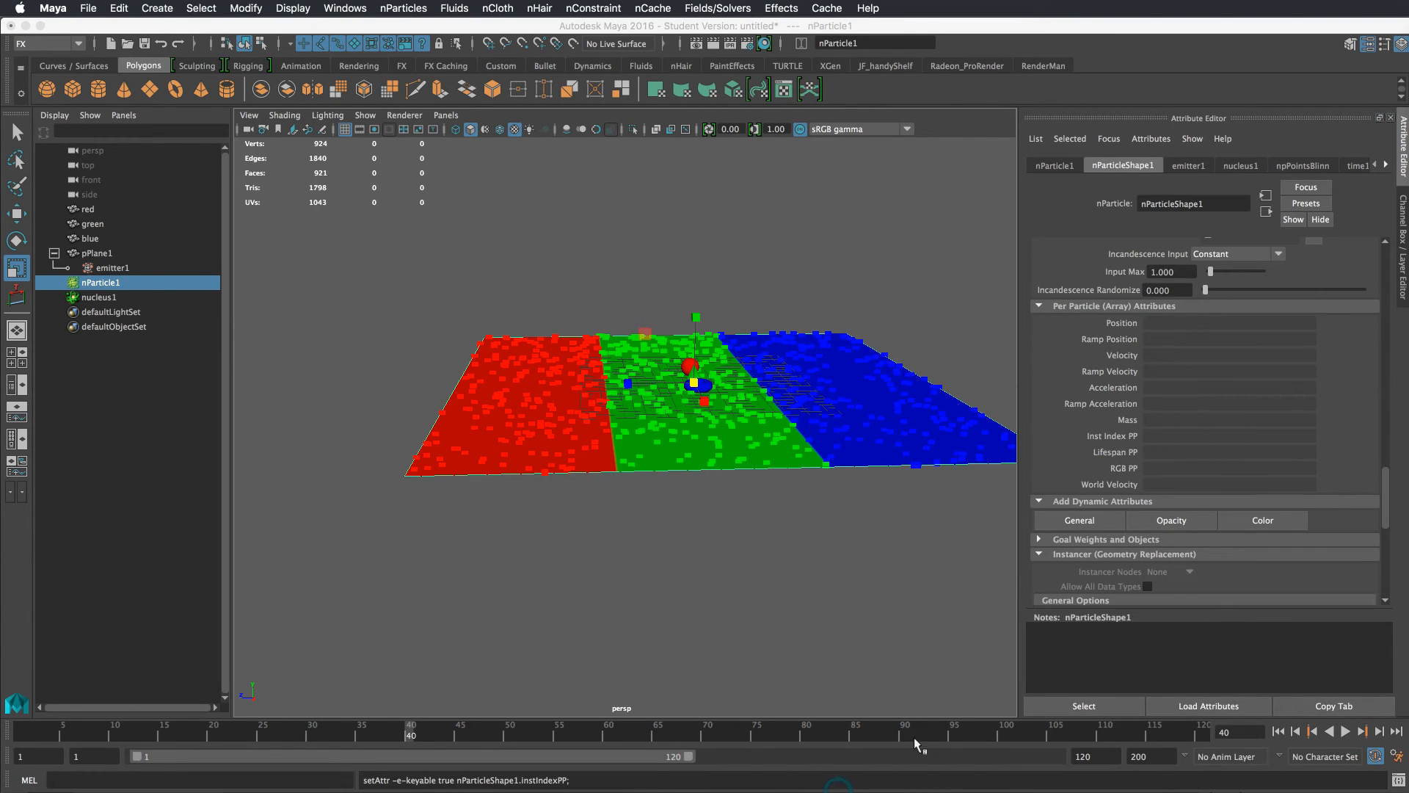
Open a creation expression for the Inst Index PP attribute in the Expression Editor
{"action": "left_click_drag", "start_coordinate": [802, 485], "coordinate": [791, 485], "text": "alt"}
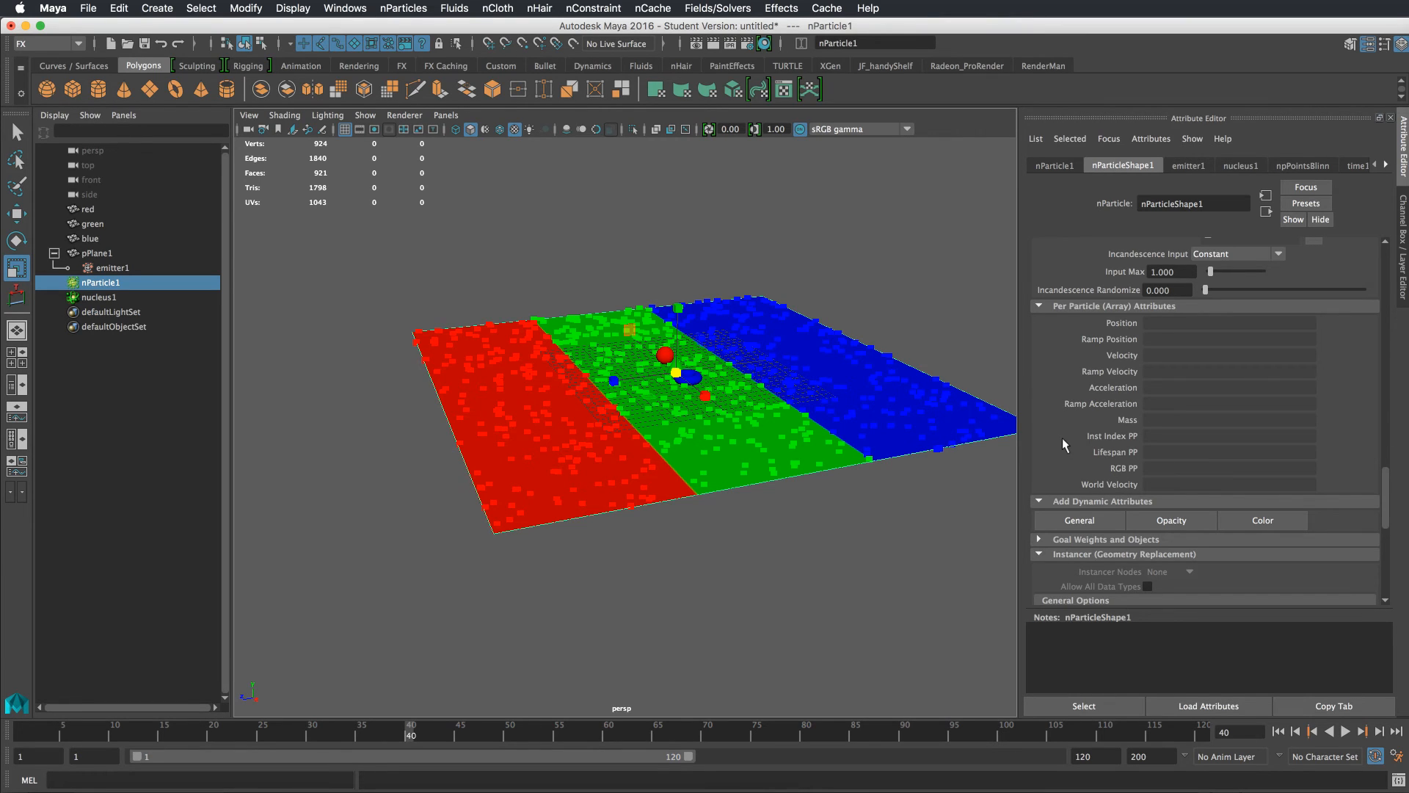
{"action": "right_click", "coordinate": [1158, 467]}
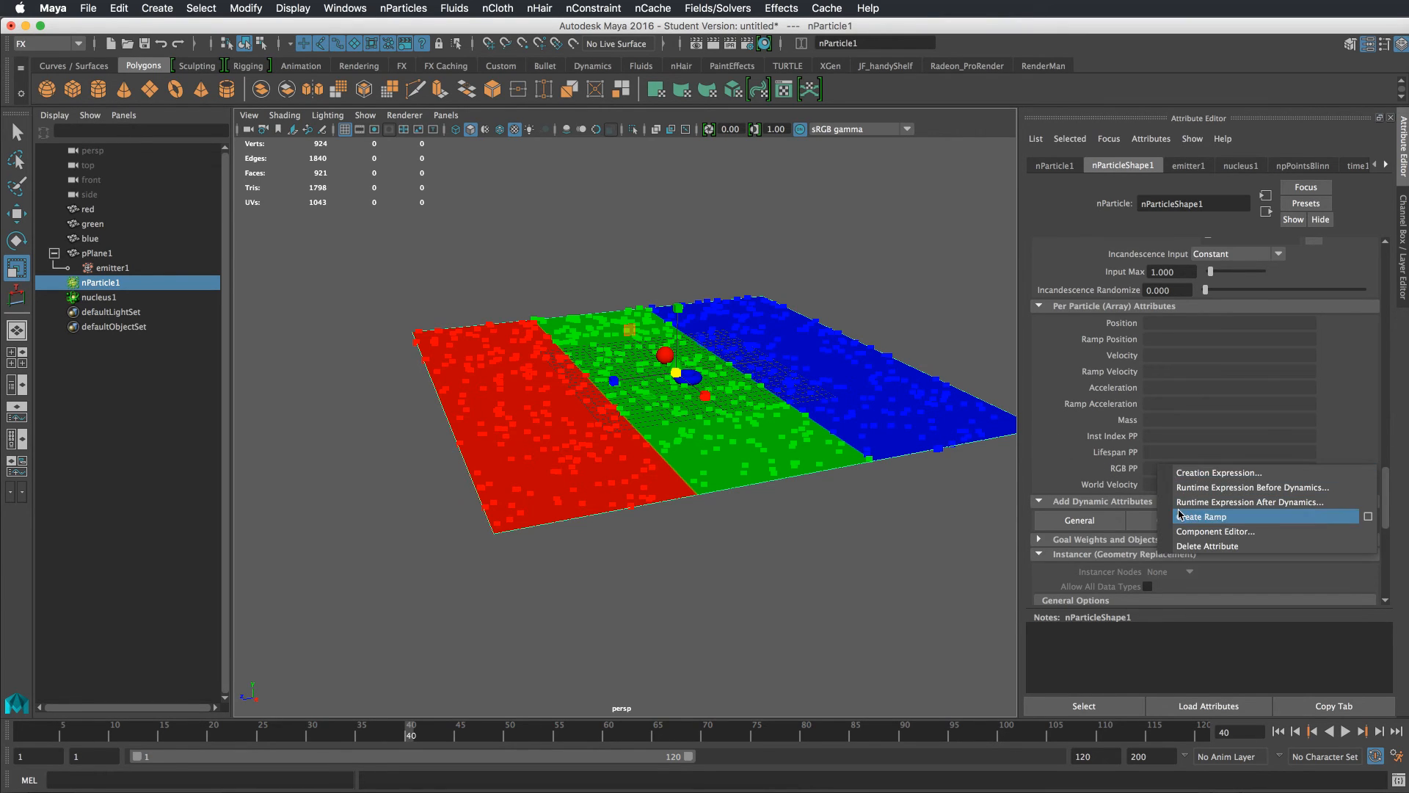
{"action": "left_click", "coordinate": [1132, 471]}
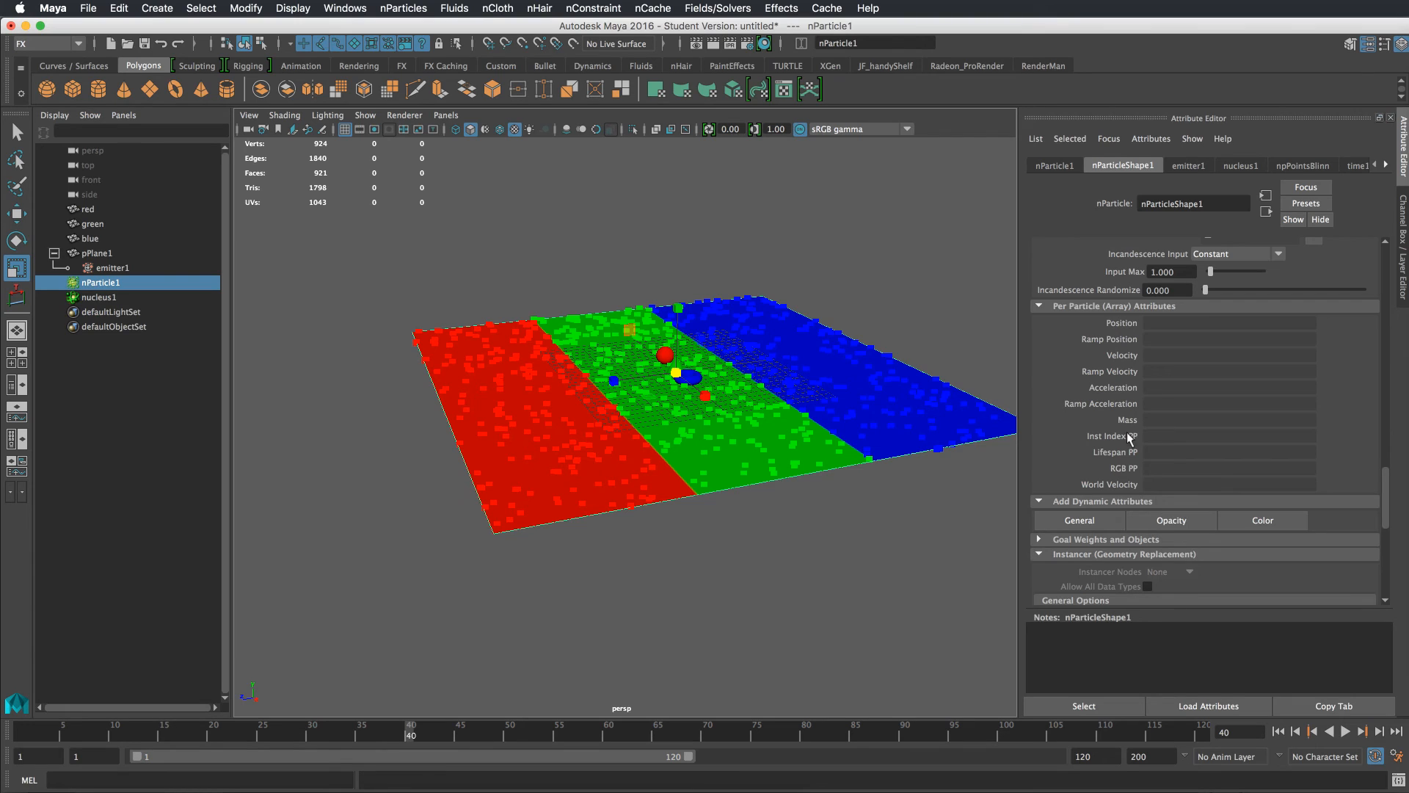
{"action": "right_click", "coordinate": [1151, 435]}
{"action": "left_click", "coordinate": [1175, 443]}
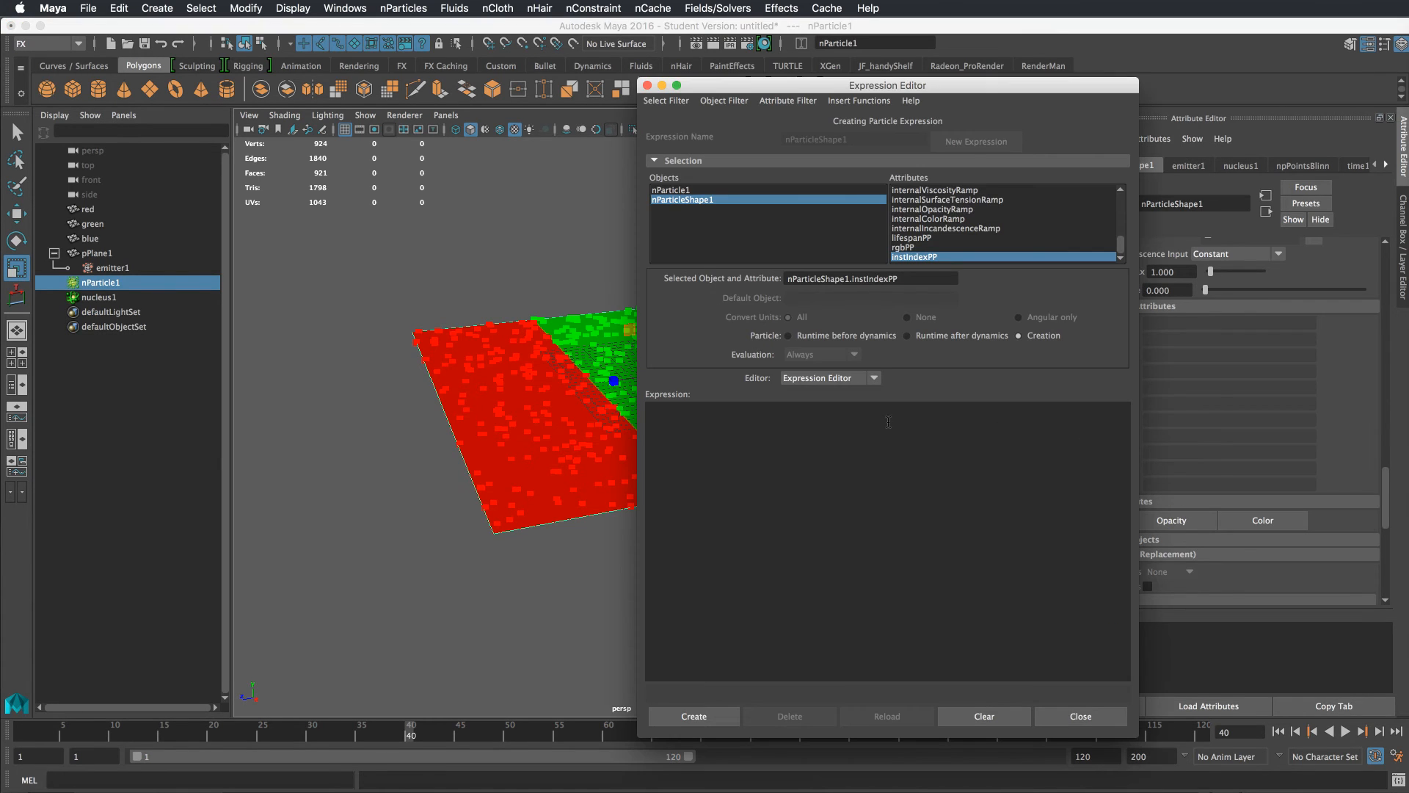
{"action": "left_click_drag", "start_coordinate": [945, 82], "coordinate": [1035, 46]}
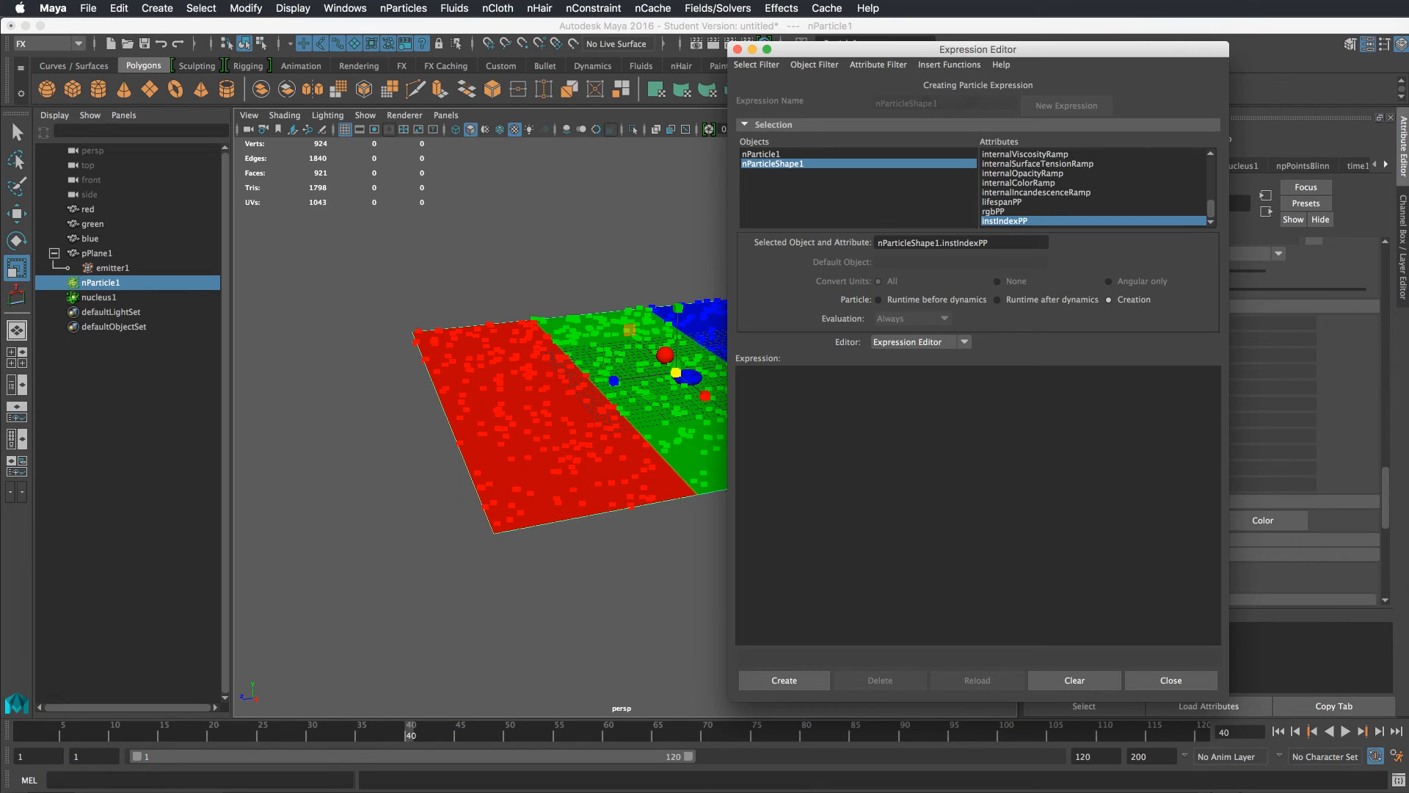
Paste an expression setting instIndexPP to 0 for red, 1 for green, otherwise 2, based on rgbPP
{"action": "key", "text": "super+Tab"}
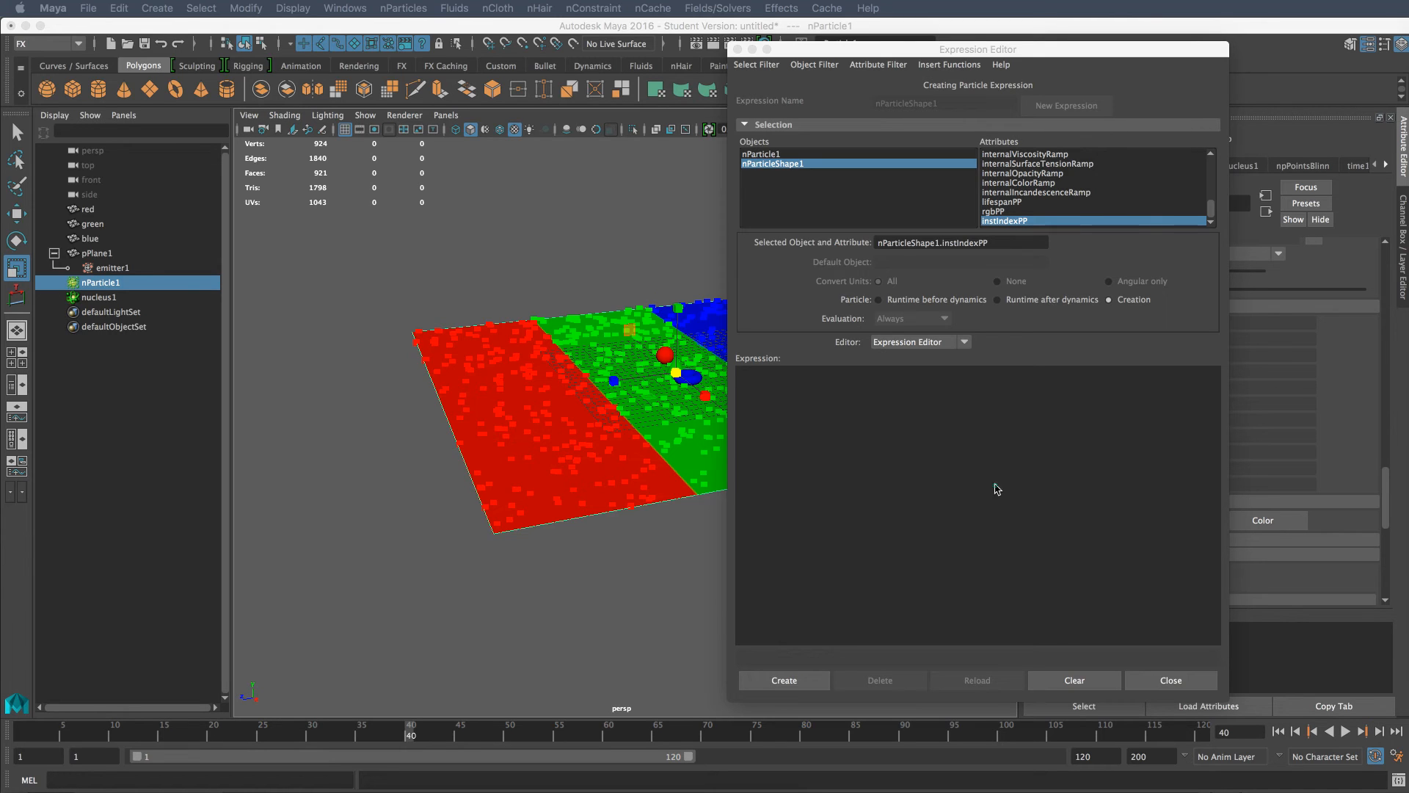
{"action": "left_click", "coordinate": [995, 485]}
{"action": "left_click", "coordinate": [868, 504]}
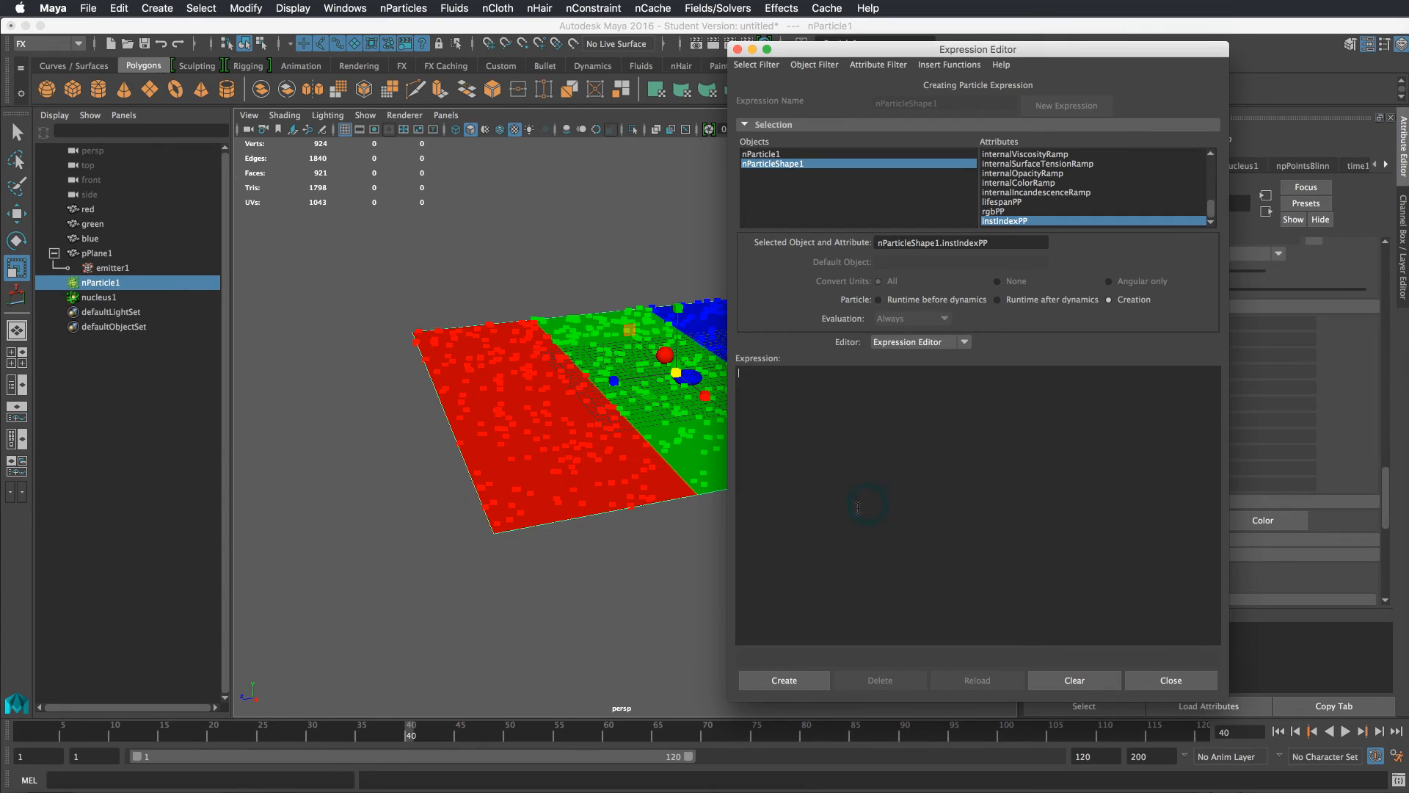
{"action": "type", "text": "vector $chooser = nParticleShape1.rgbPP;  if ($chooser == << 1, 0, 0 >>){     nParticleShape1.instIndexPP = 0; } else if ($chooser == << 0, 1, 0 >> ){     nParticleShape1.instIndexPP = 1; } else {     nParticleShape1.instIndexPP = 2; }"}
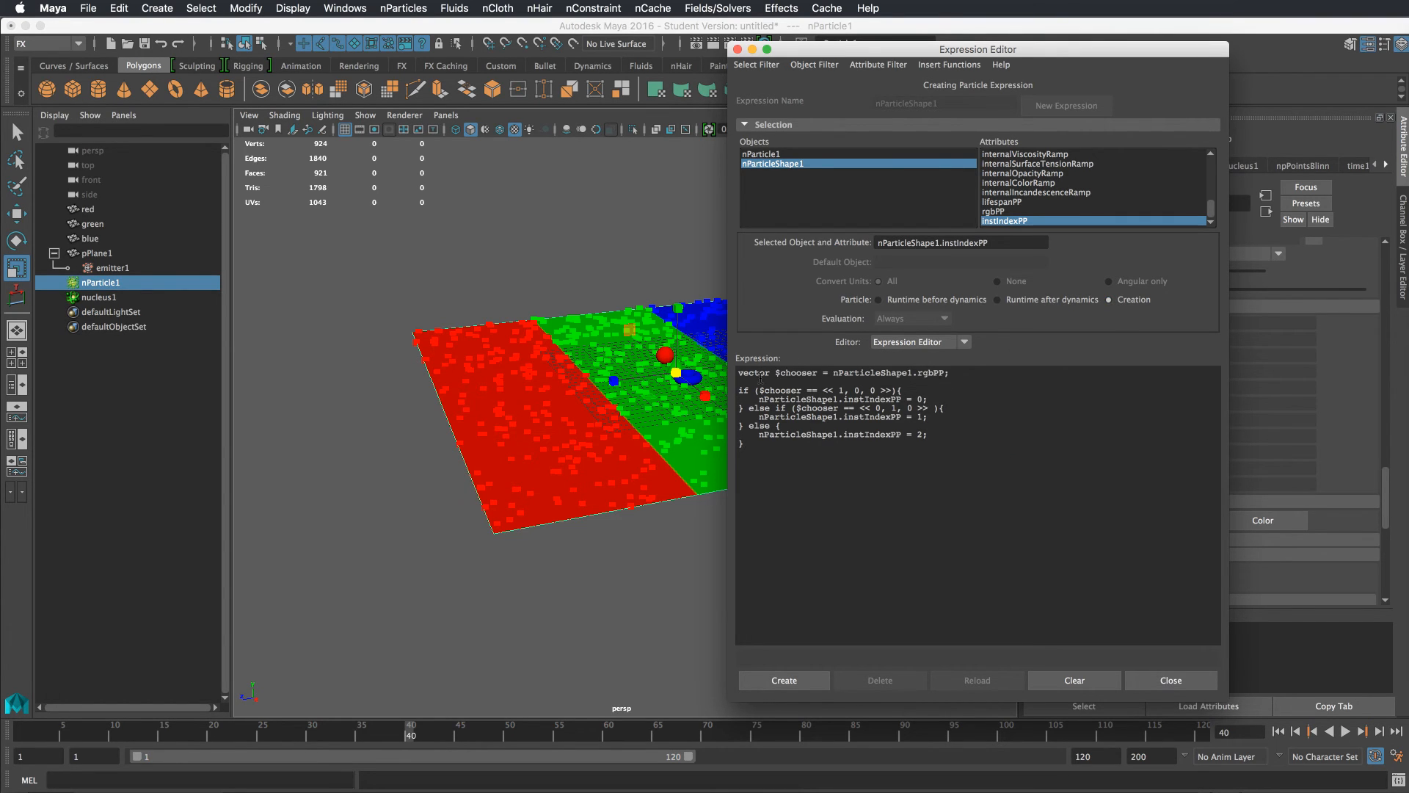
Highlight parts of the expression to review how rgbPP selects the instIndexPP value
{"action": "left_click_drag", "start_coordinate": [943, 373], "coordinate": [915, 375]}
{"action": "scroll", "coordinate": [922, 416], "scroll_direction": "up", "scroll_amount": 10, "text": "super"}
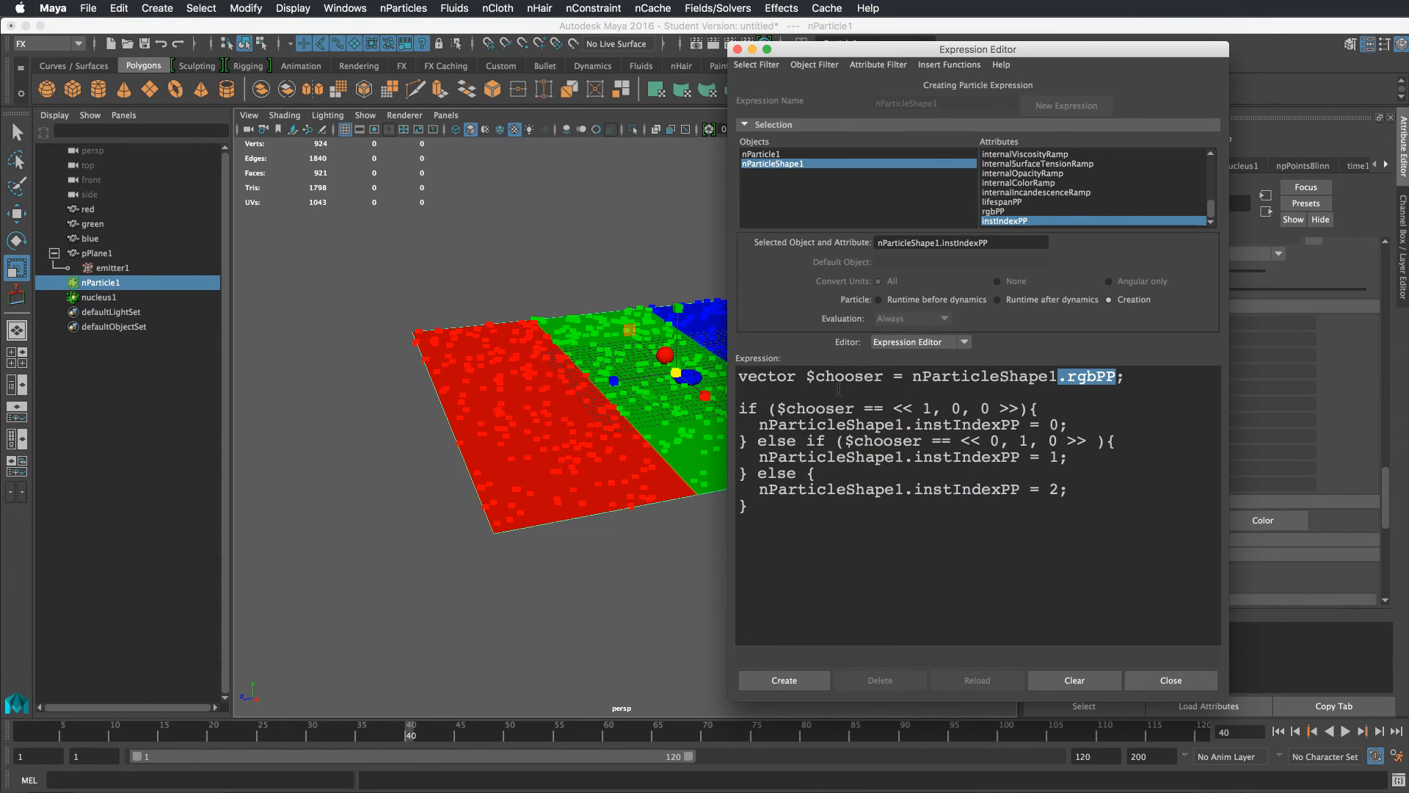
{"action": "left_click_drag", "start_coordinate": [888, 376], "coordinate": [803, 376]}
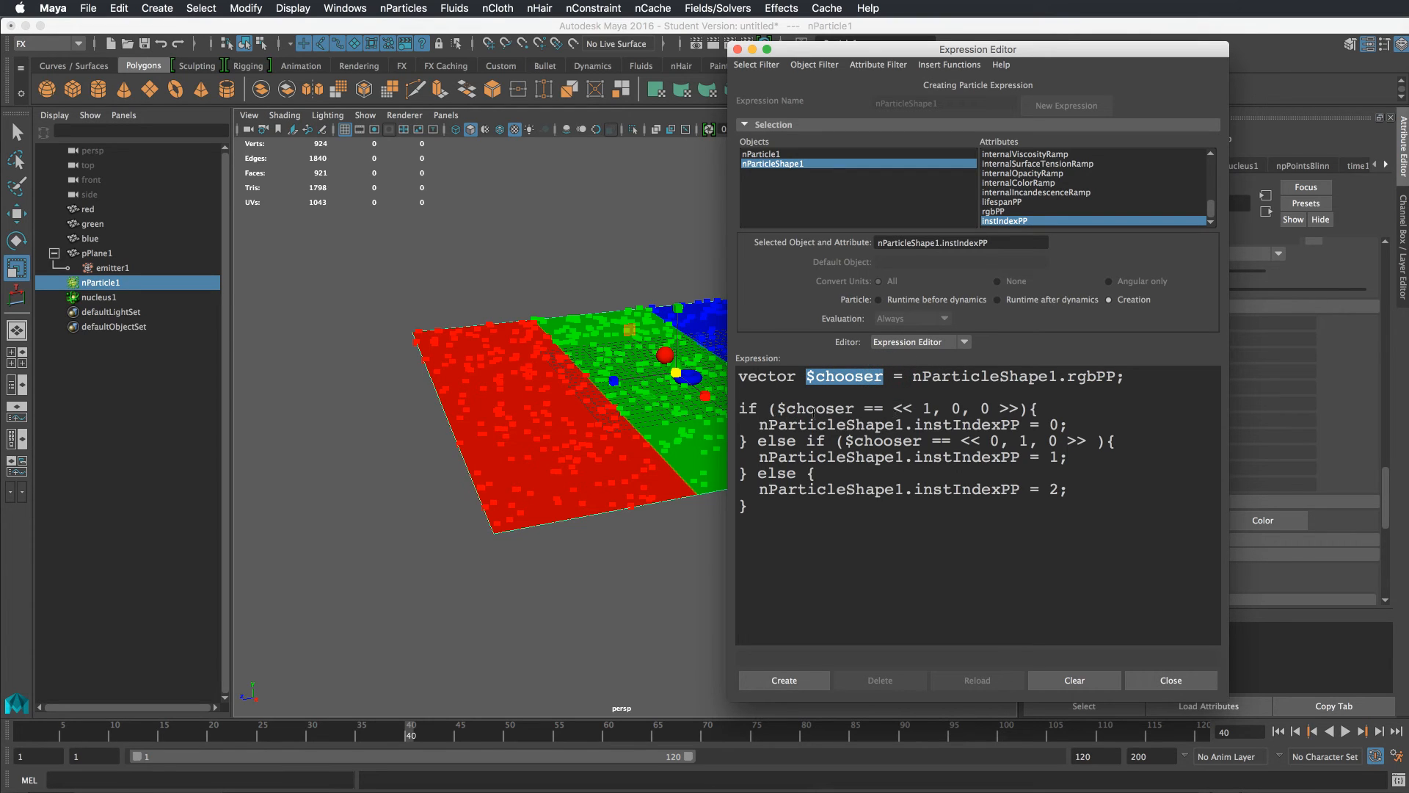
{"action": "left_click_drag", "start_coordinate": [892, 408], "coordinate": [1018, 408]}
{"action": "left_click_drag", "start_coordinate": [972, 457], "coordinate": [1048, 440]}
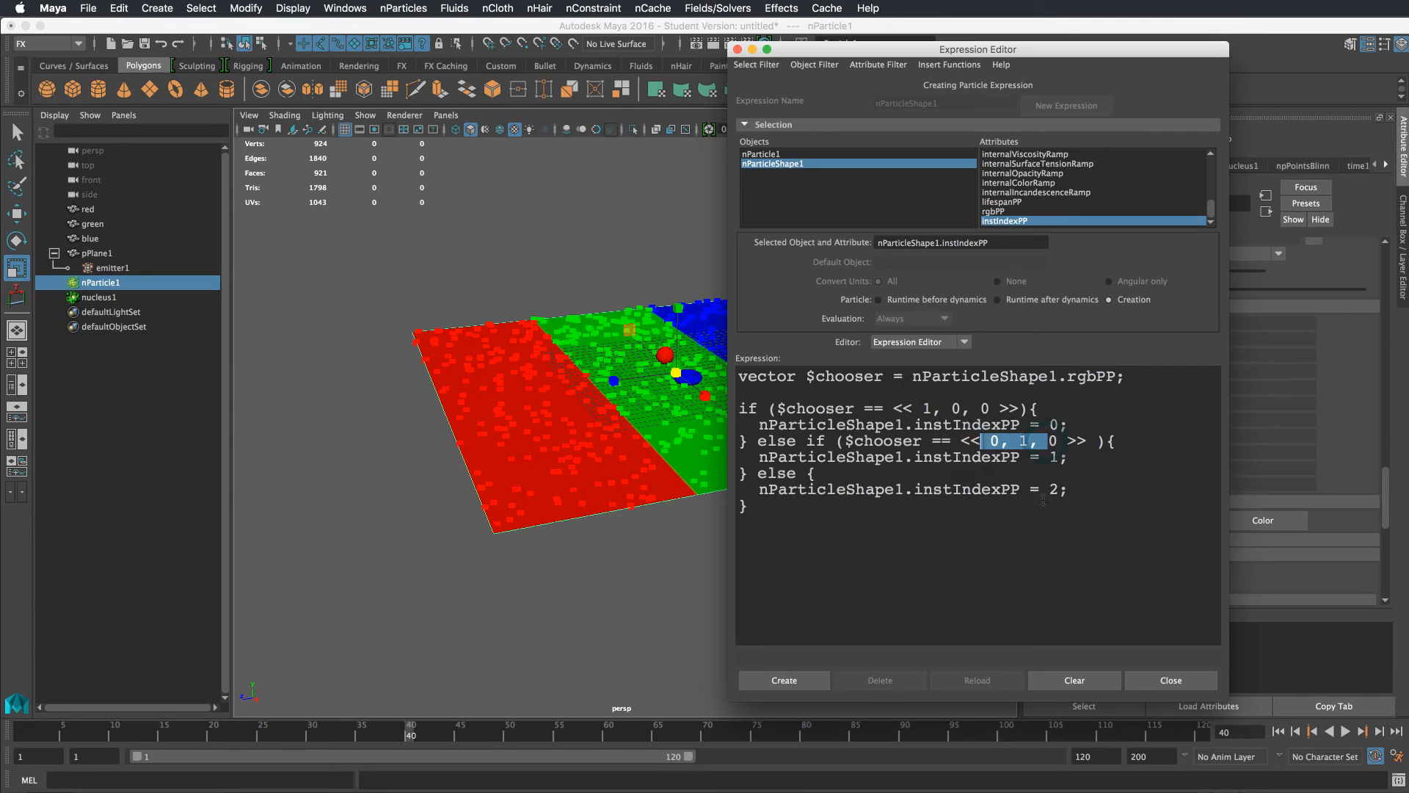
Create the instIndexPP creation expression and close the Expression Editor
{"action": "left_click", "coordinate": [805, 473]}
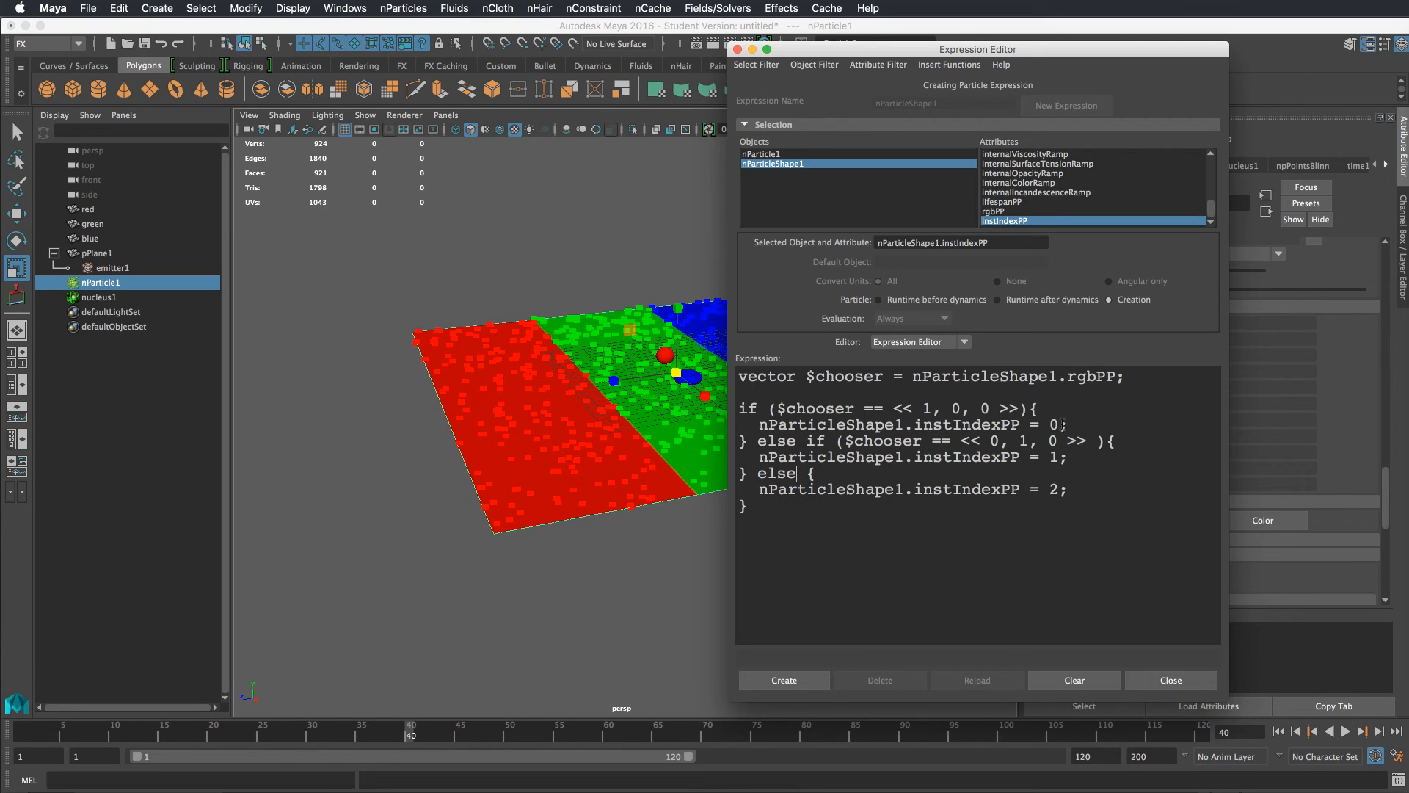
{"action": "left_click", "coordinate": [1055, 456]}
{"action": "left_click", "coordinate": [1054, 489]}
{"action": "left_click", "coordinate": [800, 676]}
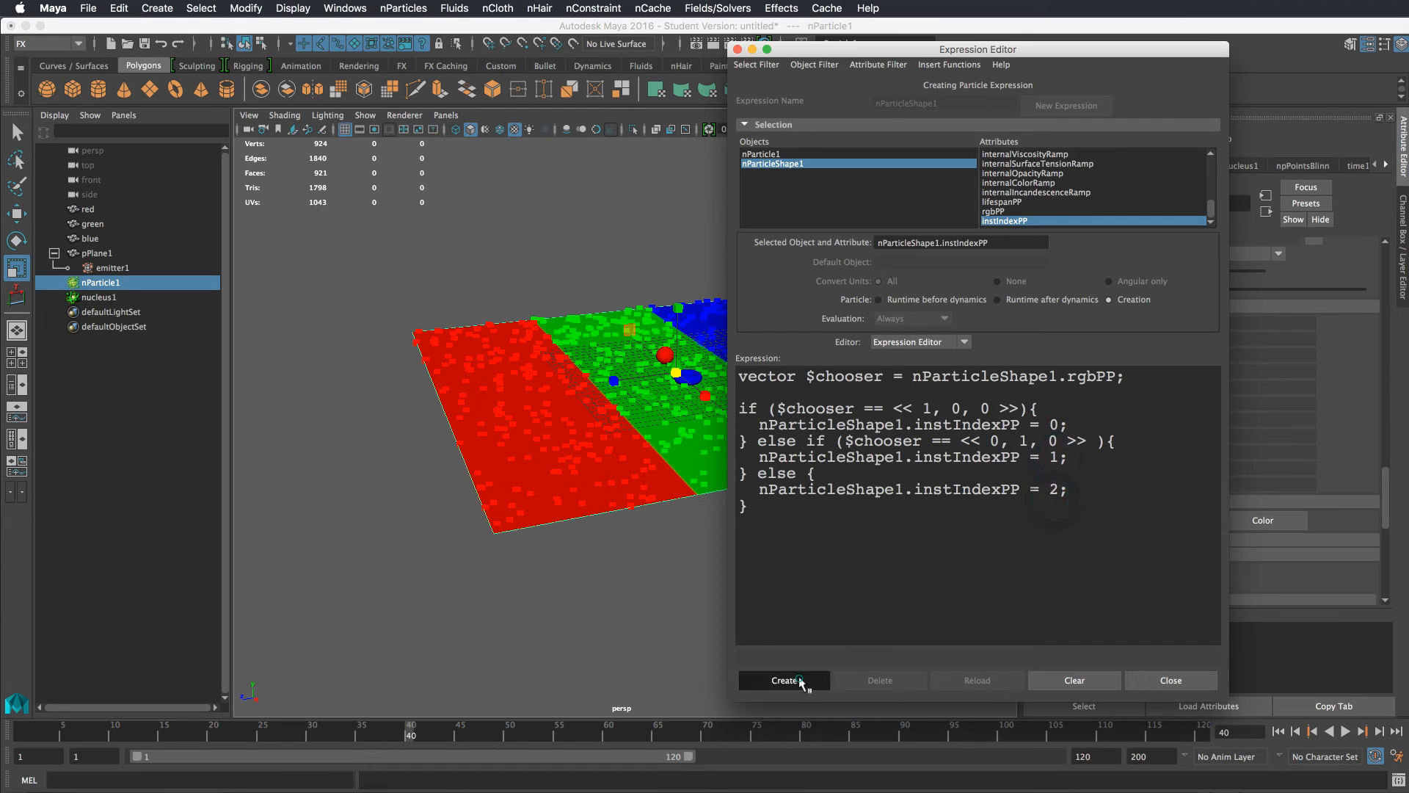
{"action": "left_click", "coordinate": [1174, 680]}
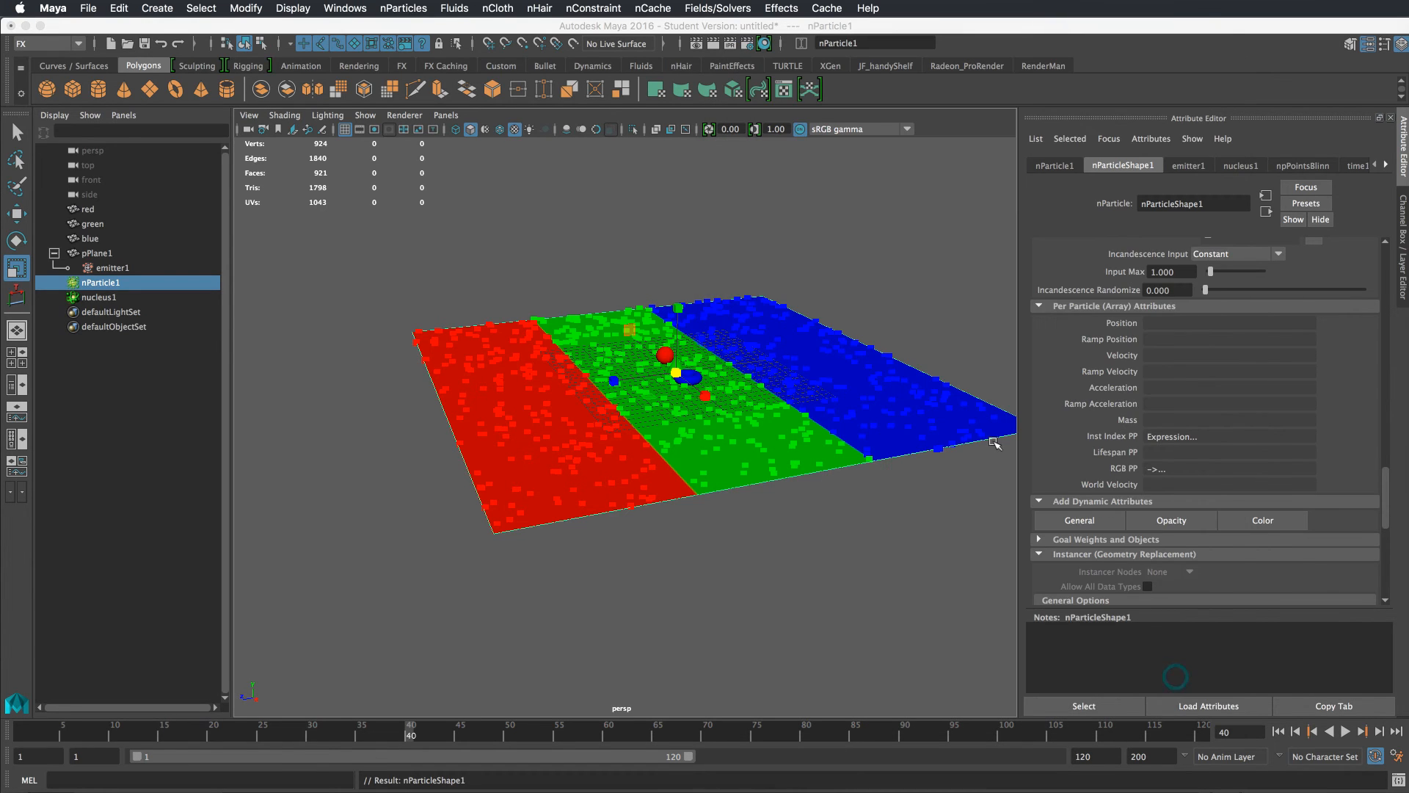
Try to create an nParticle Instancer with only the red, green and blue shapes selected
{"action": "left_click_drag", "start_coordinate": [787, 482], "coordinate": [854, 465], "text": "alt"}
{"action": "left_click_drag", "start_coordinate": [861, 477], "coordinate": [858, 477], "text": "alt"}
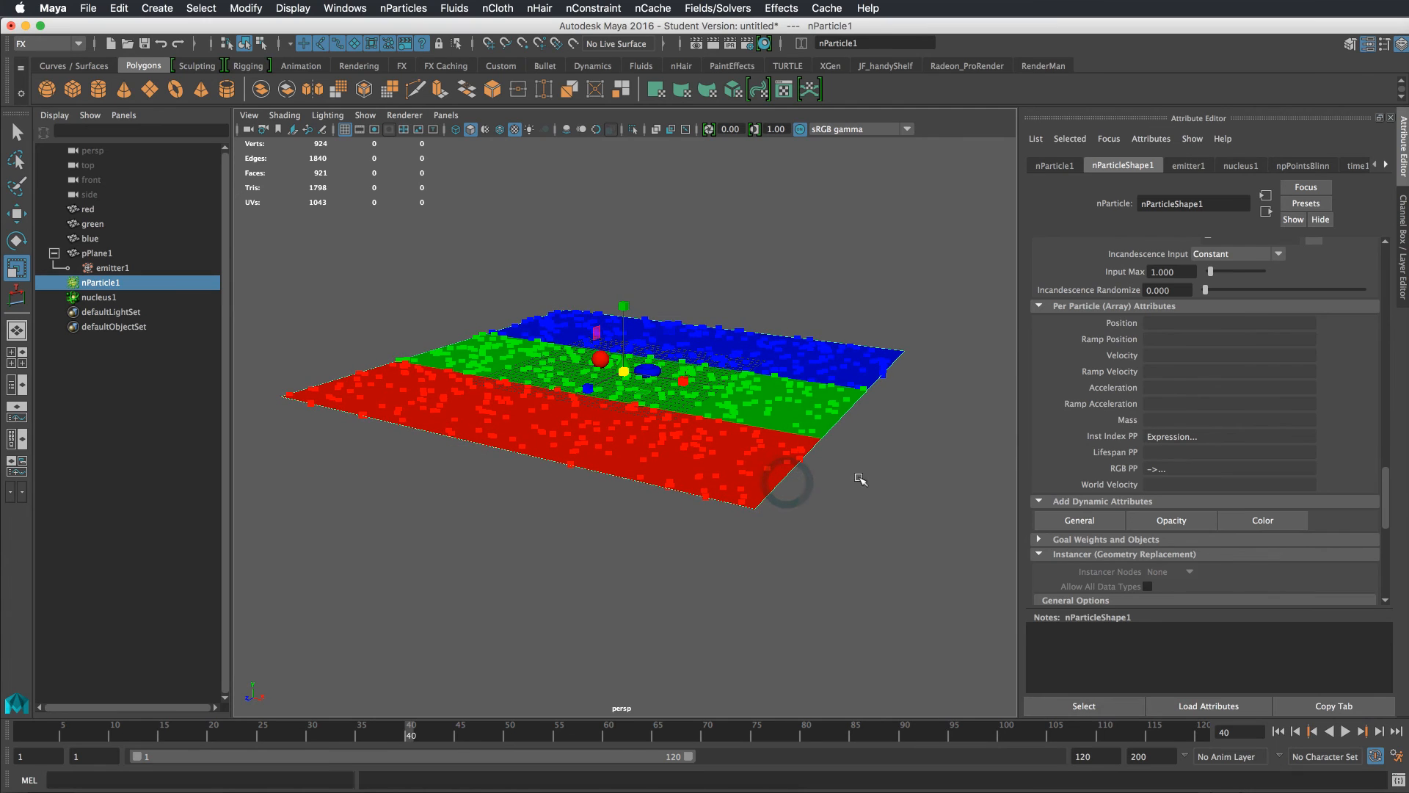
{"action": "left_click_drag", "start_coordinate": [601, 357], "coordinate": [660, 332], "text": "alt"}
{"action": "left_click", "coordinate": [726, 243]}
{"action": "left_click", "coordinate": [581, 350]}
{"action": "left_click", "coordinate": [606, 358], "text": "shift"}
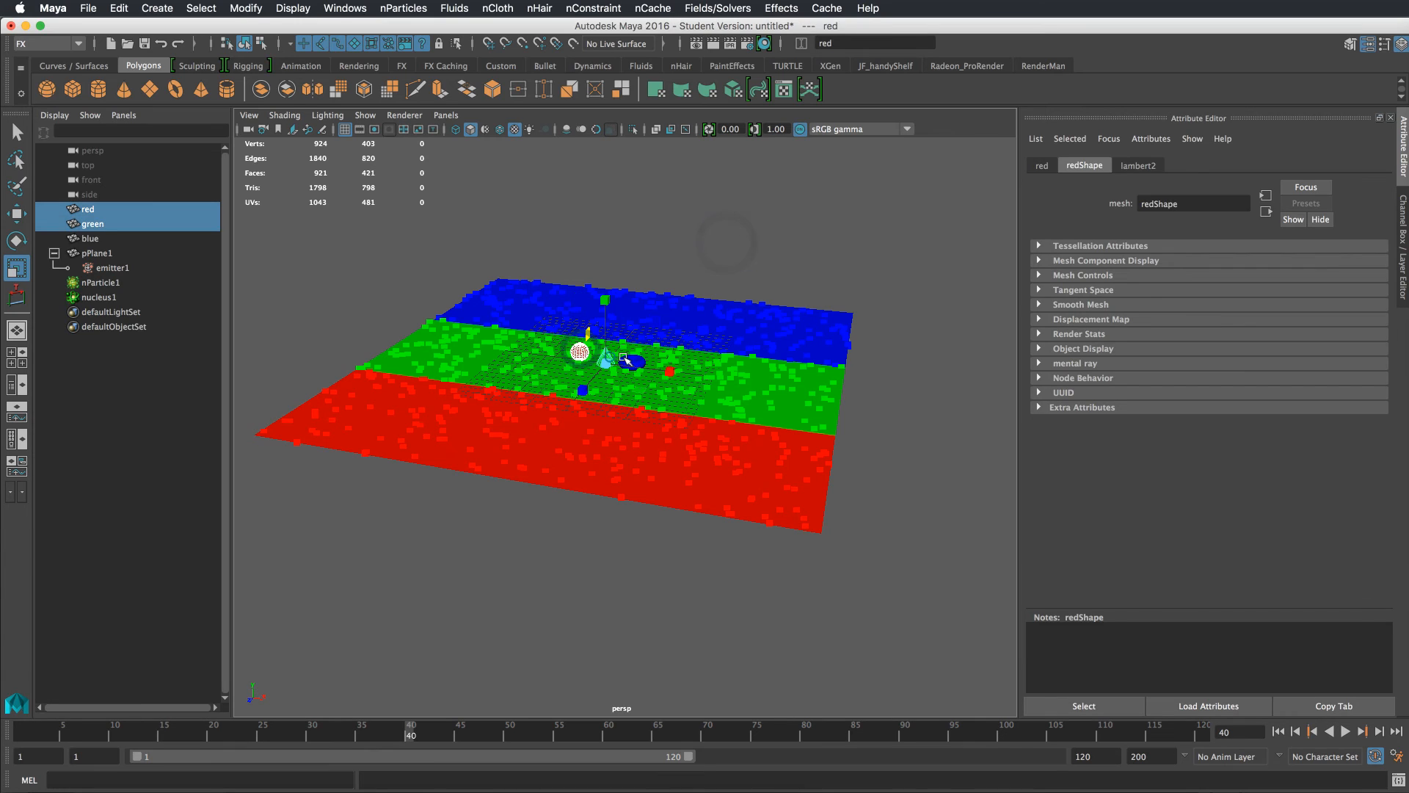
{"action": "left_click", "coordinate": [636, 359], "text": "shift"}
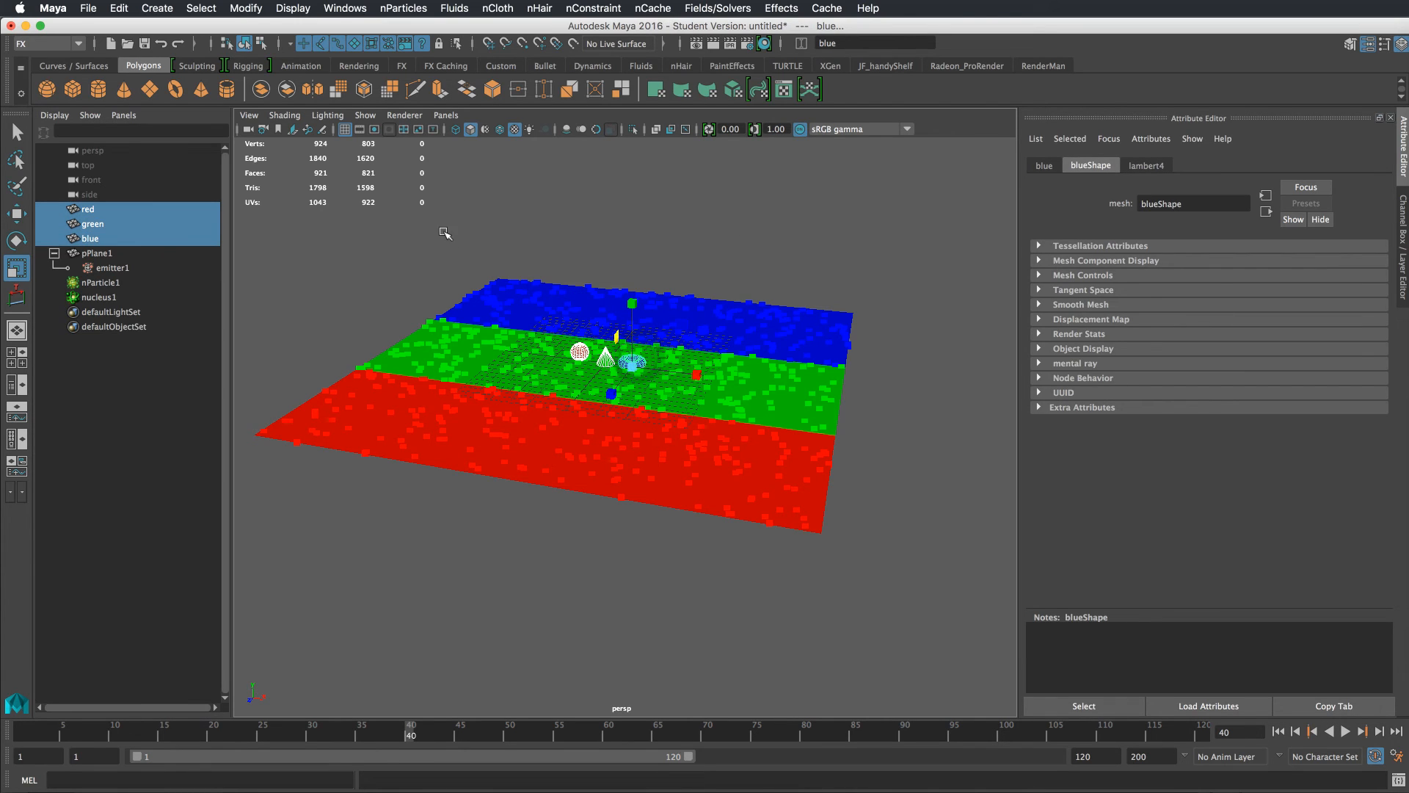
{"action": "left_click", "coordinate": [1403, 220]}
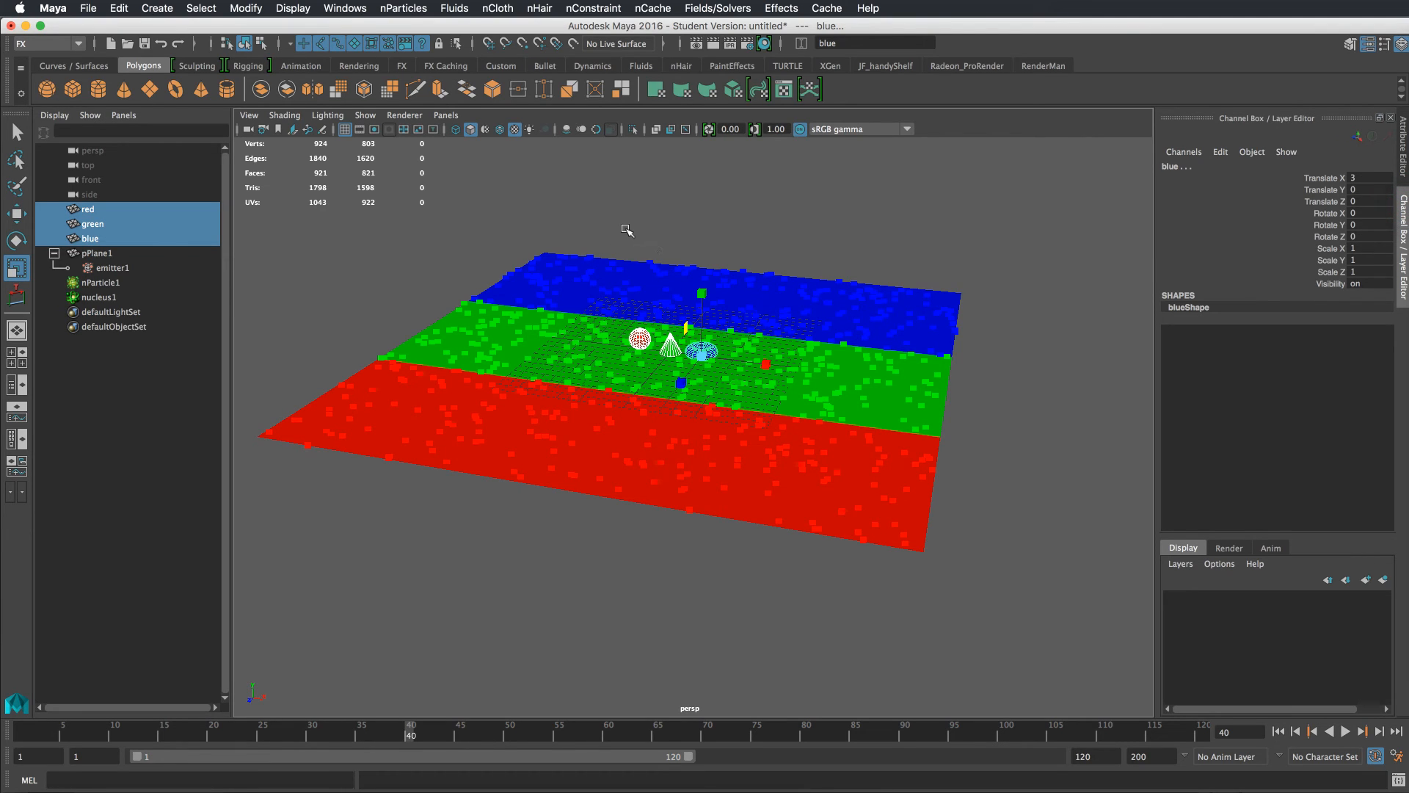
{"action": "left_click", "coordinate": [339, 8]}
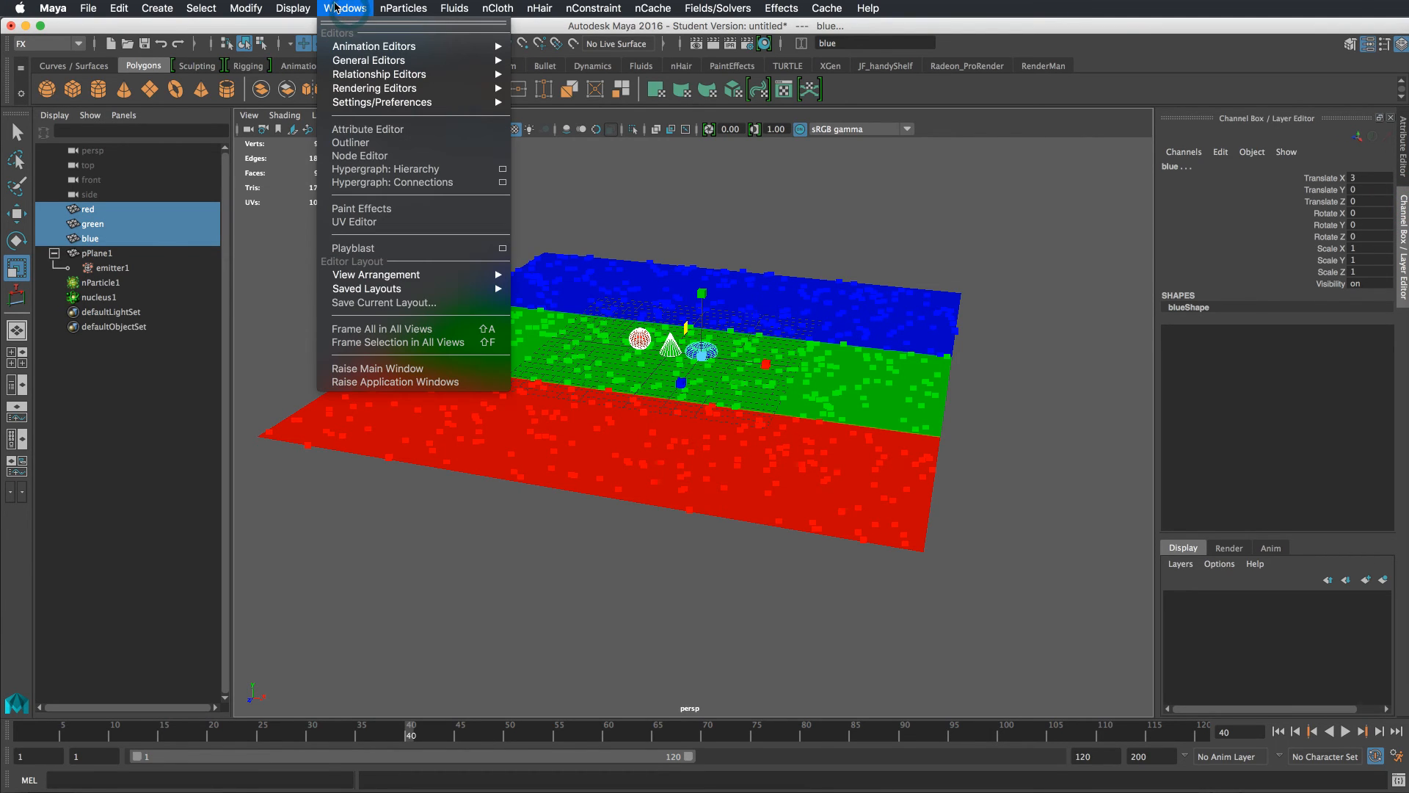
{"action": "mouse_move", "coordinate": [385, 8]}
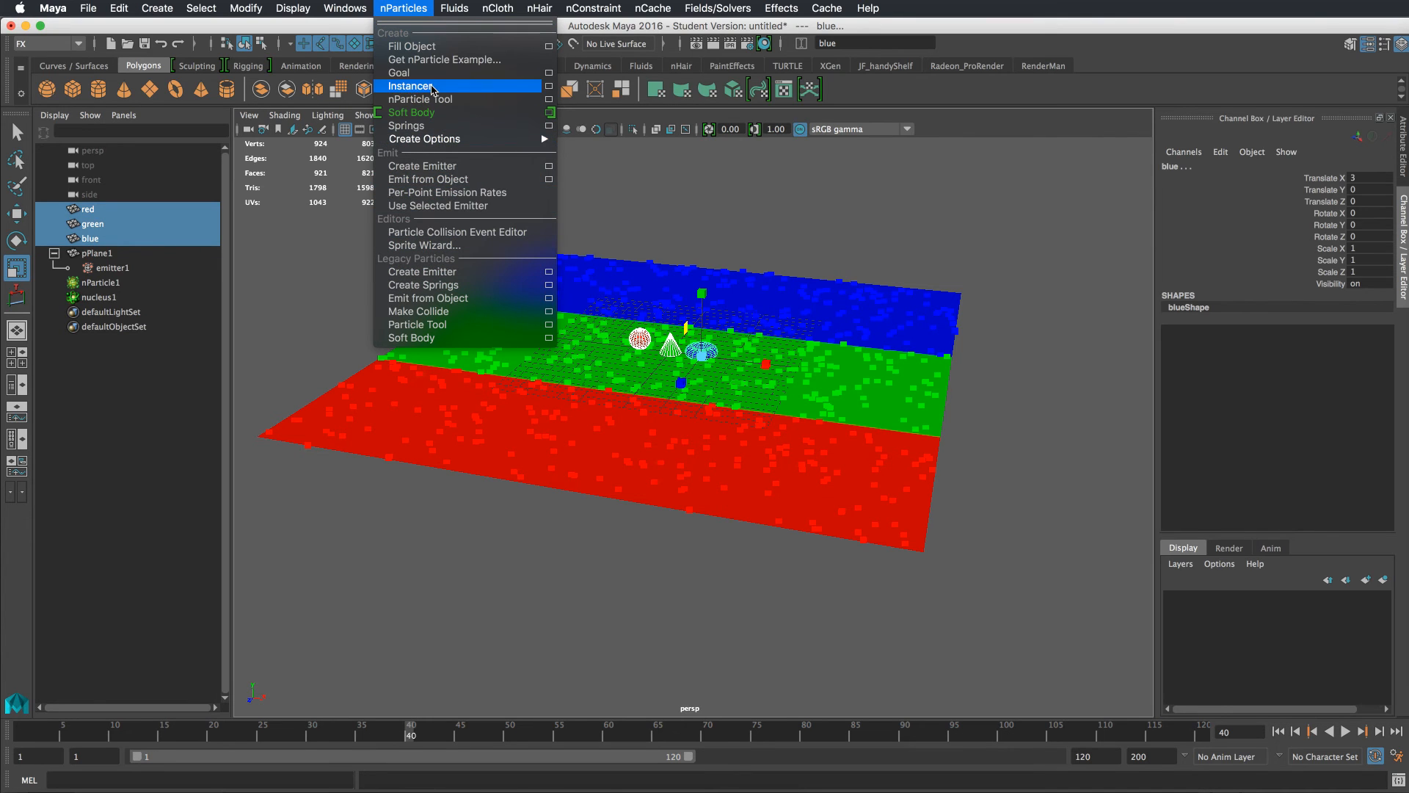
{"action": "left_click", "coordinate": [522, 89]}
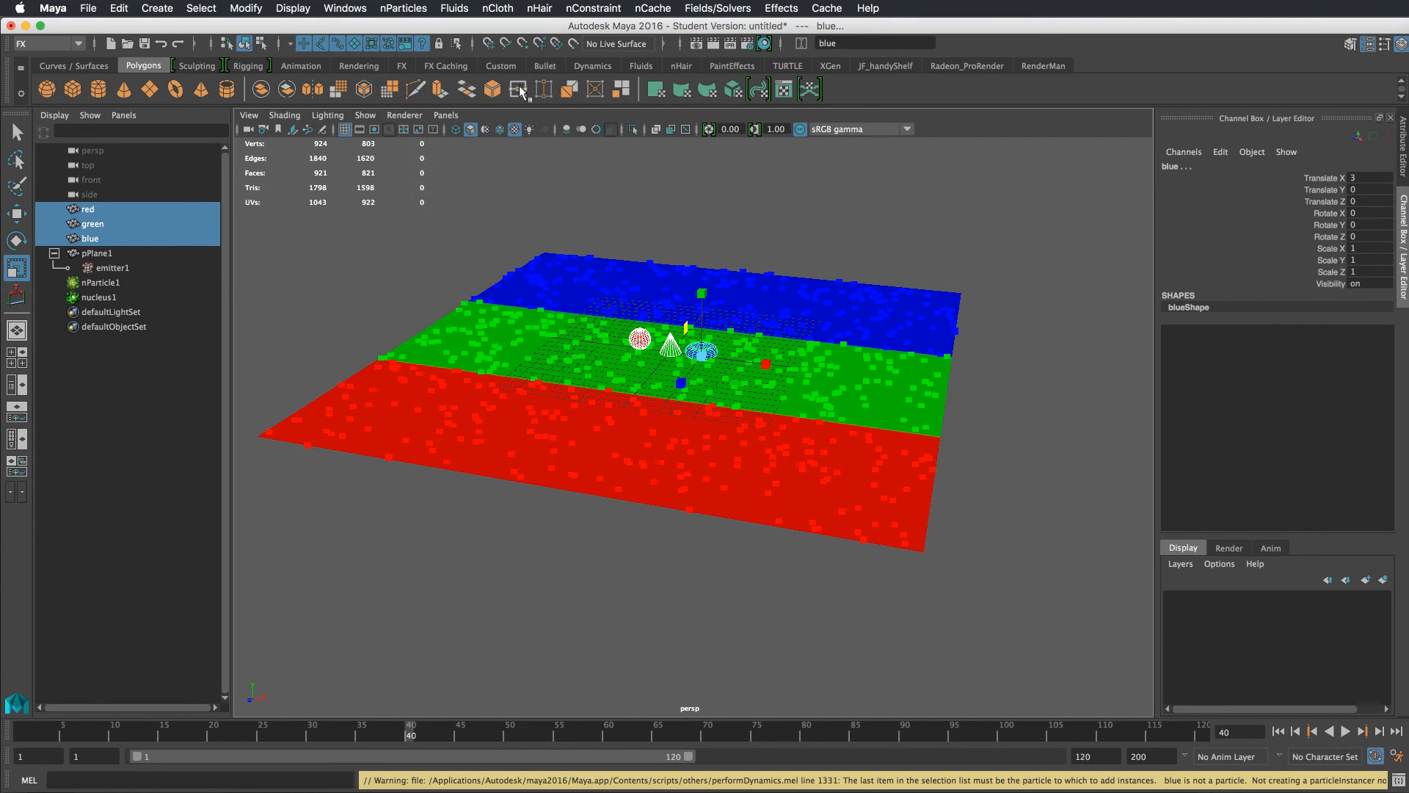
Select the red, green and blue shapes followed by nParticle1, and create an nParticle Instancer
{"action": "left_click_drag", "start_coordinate": [805, 350], "coordinate": [822, 372], "text": "shift"}
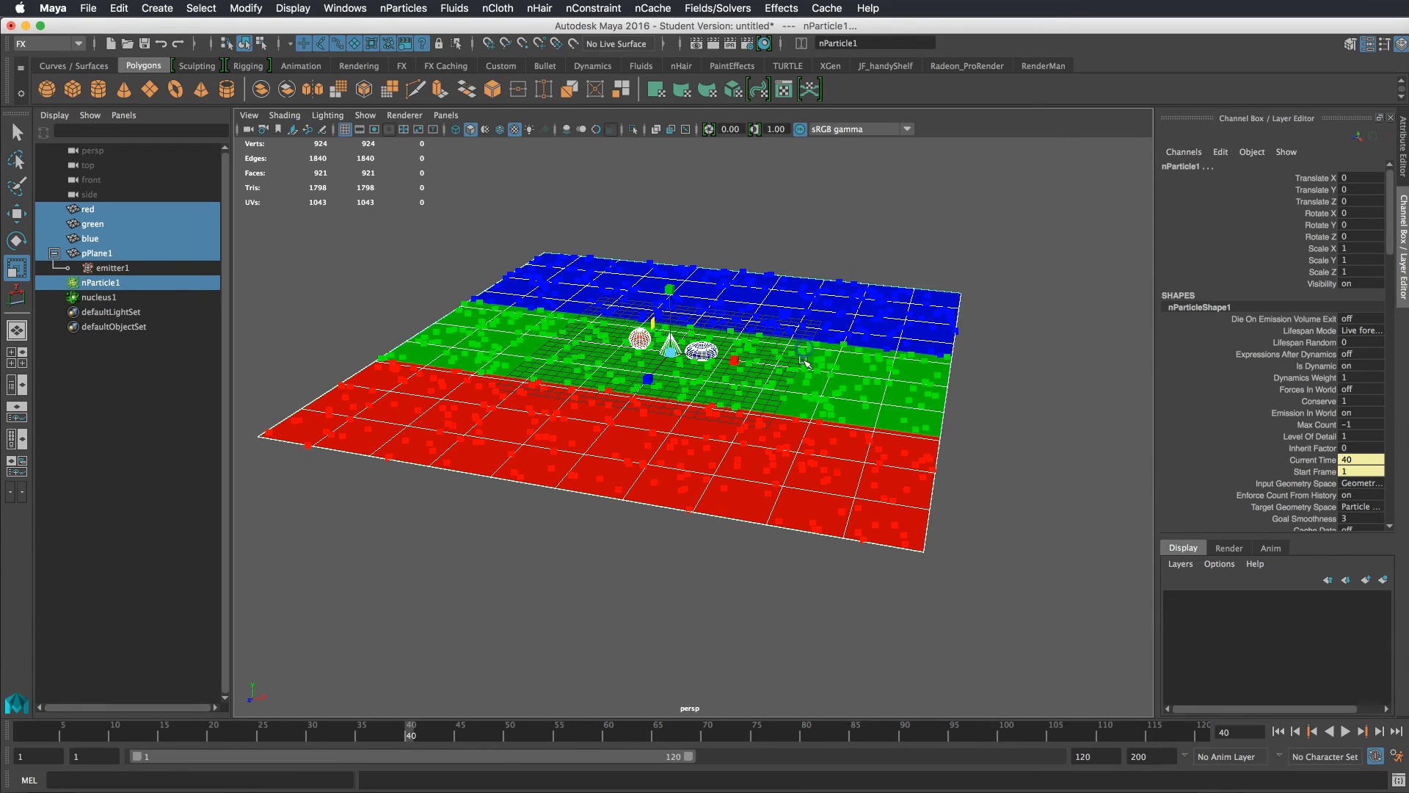
{"action": "left_click", "coordinate": [117, 252], "text": "shift"}
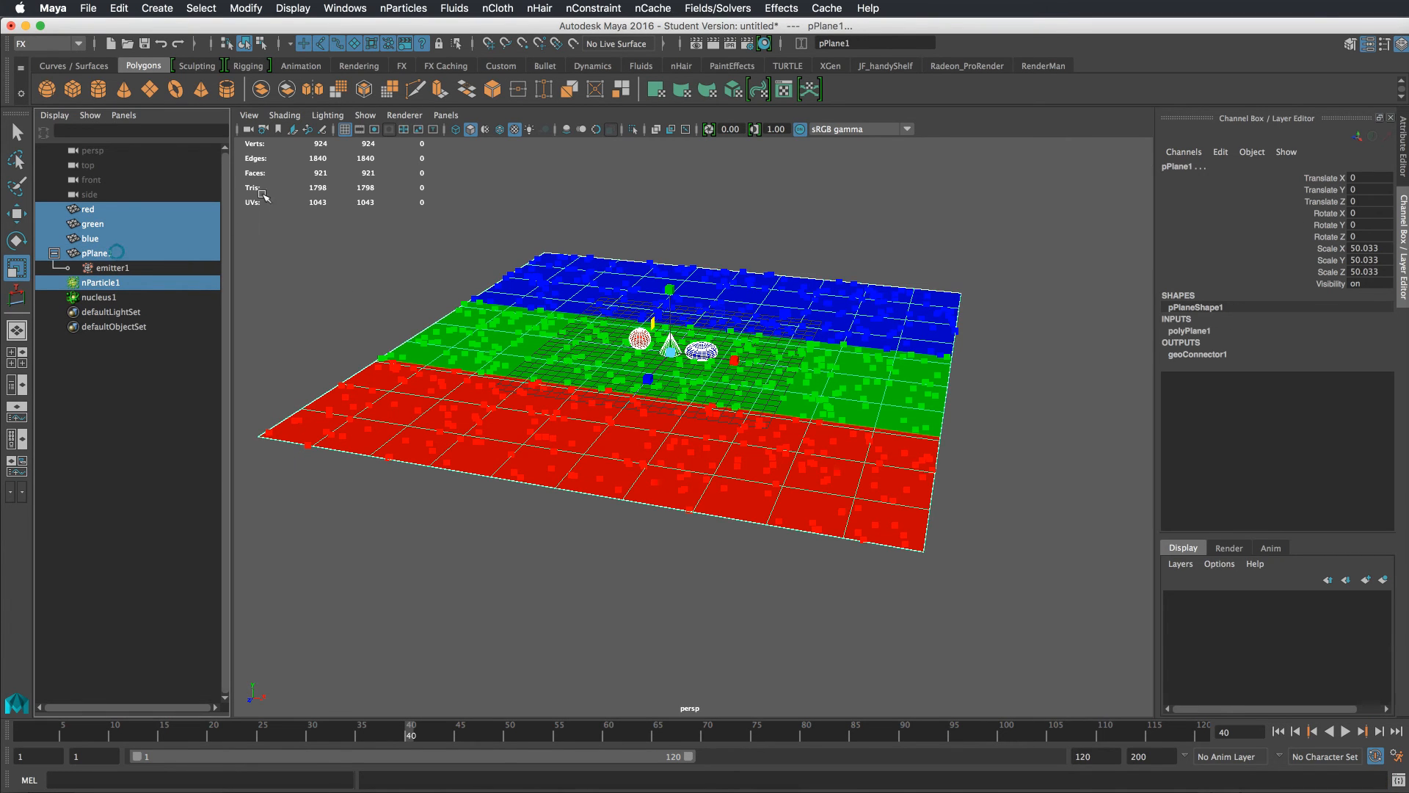
{"action": "left_click", "coordinate": [117, 209]}
{"action": "left_click", "coordinate": [116, 223], "text": "ctrl"}
{"action": "left_click", "coordinate": [118, 239], "text": "ctrl"}
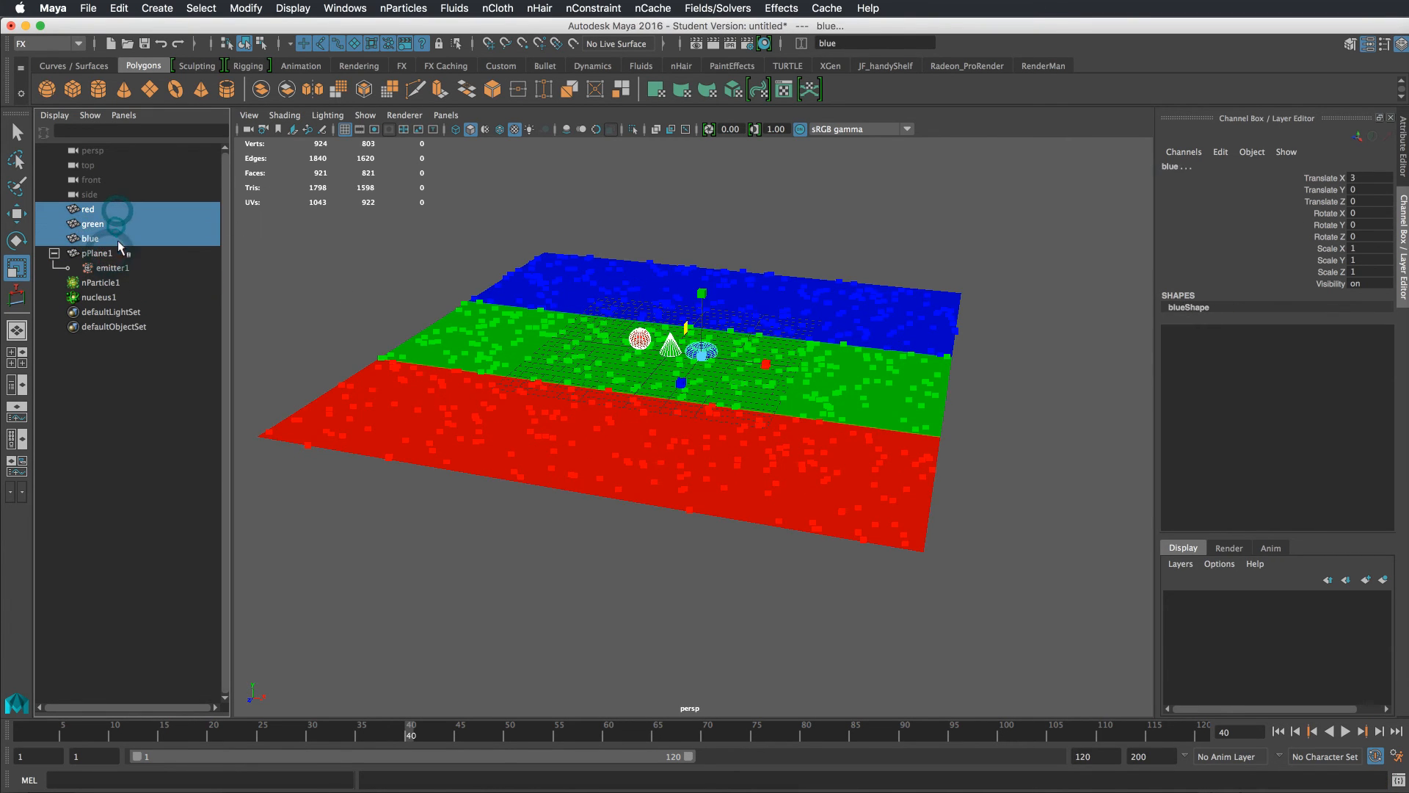
{"action": "left_click", "coordinate": [128, 282], "text": "ctrl"}
{"action": "left_click", "coordinate": [403, 8]}
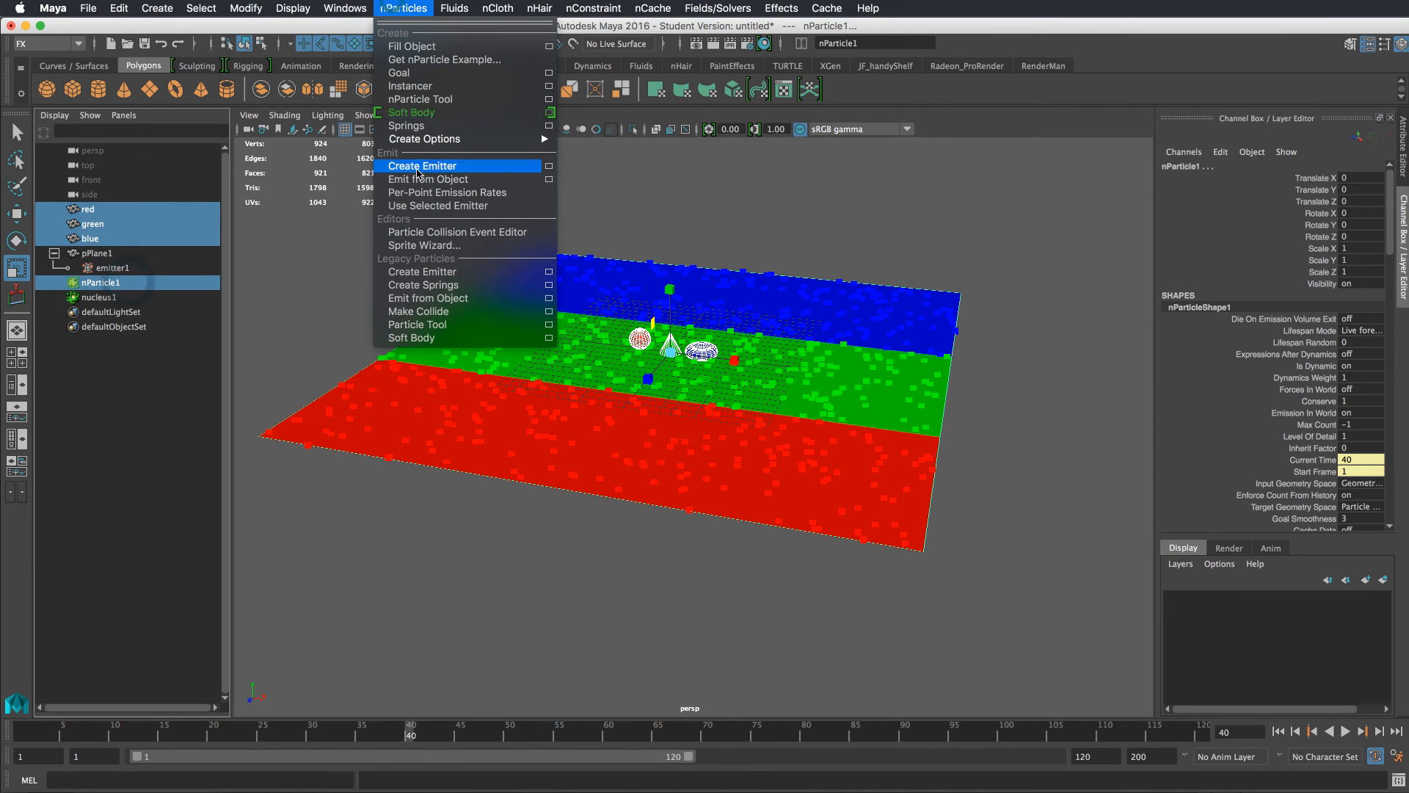
{"action": "left_click", "coordinate": [425, 89]}
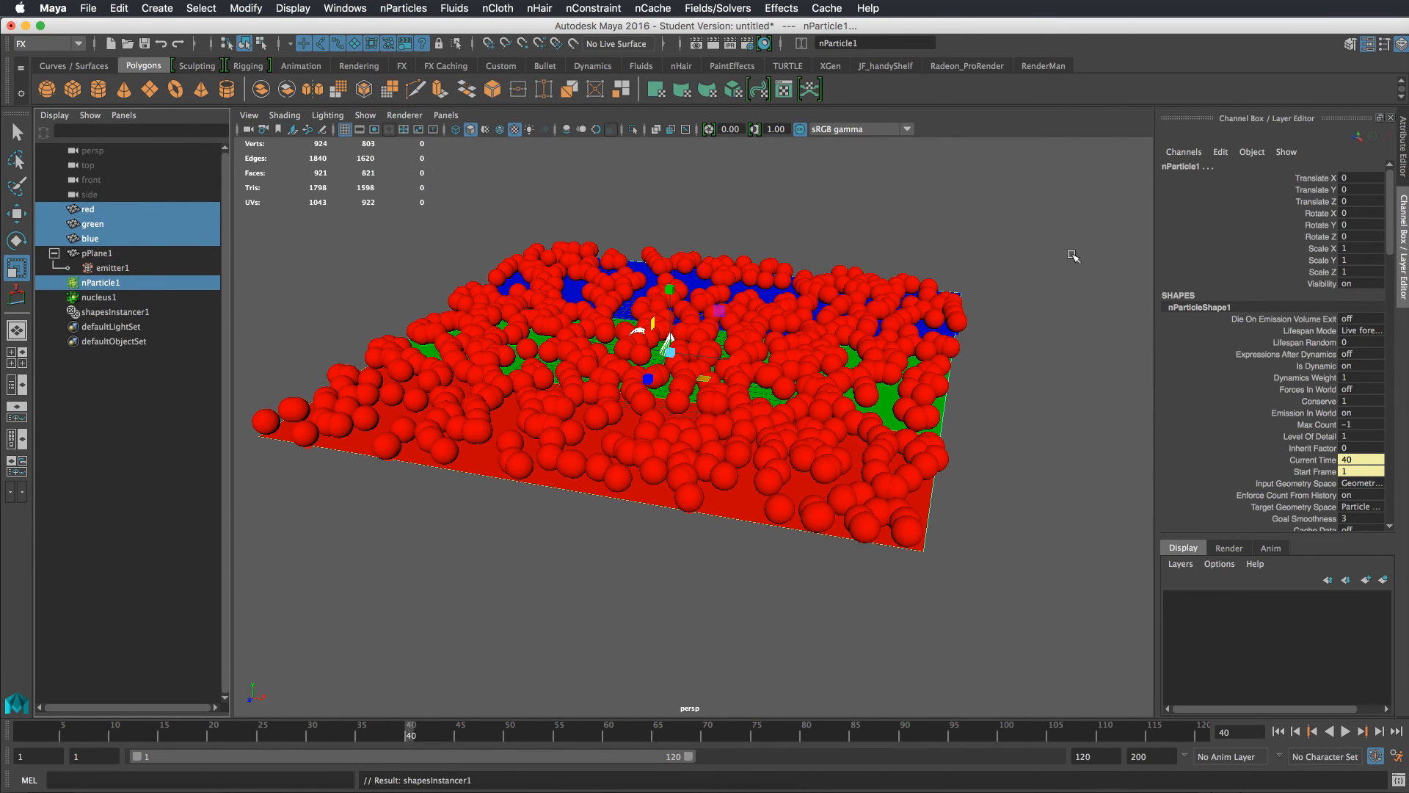
Set the instancer's Object Index to instIndexPP in the nParticle shape's attributes
{"action": "left_click_drag", "start_coordinate": [1017, 339], "coordinate": [973, 409], "text": "alt"}
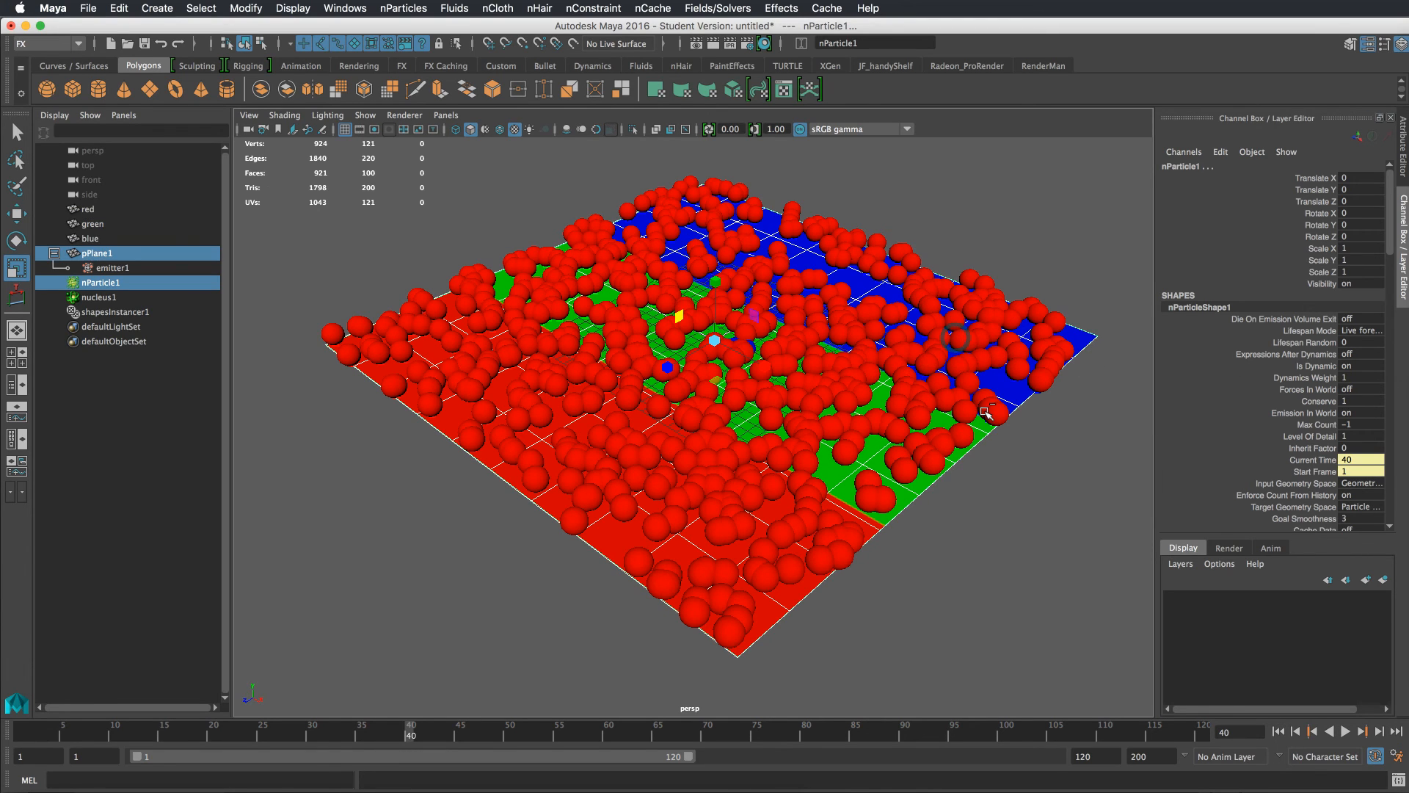
{"action": "key", "text": "ctrl+a"}
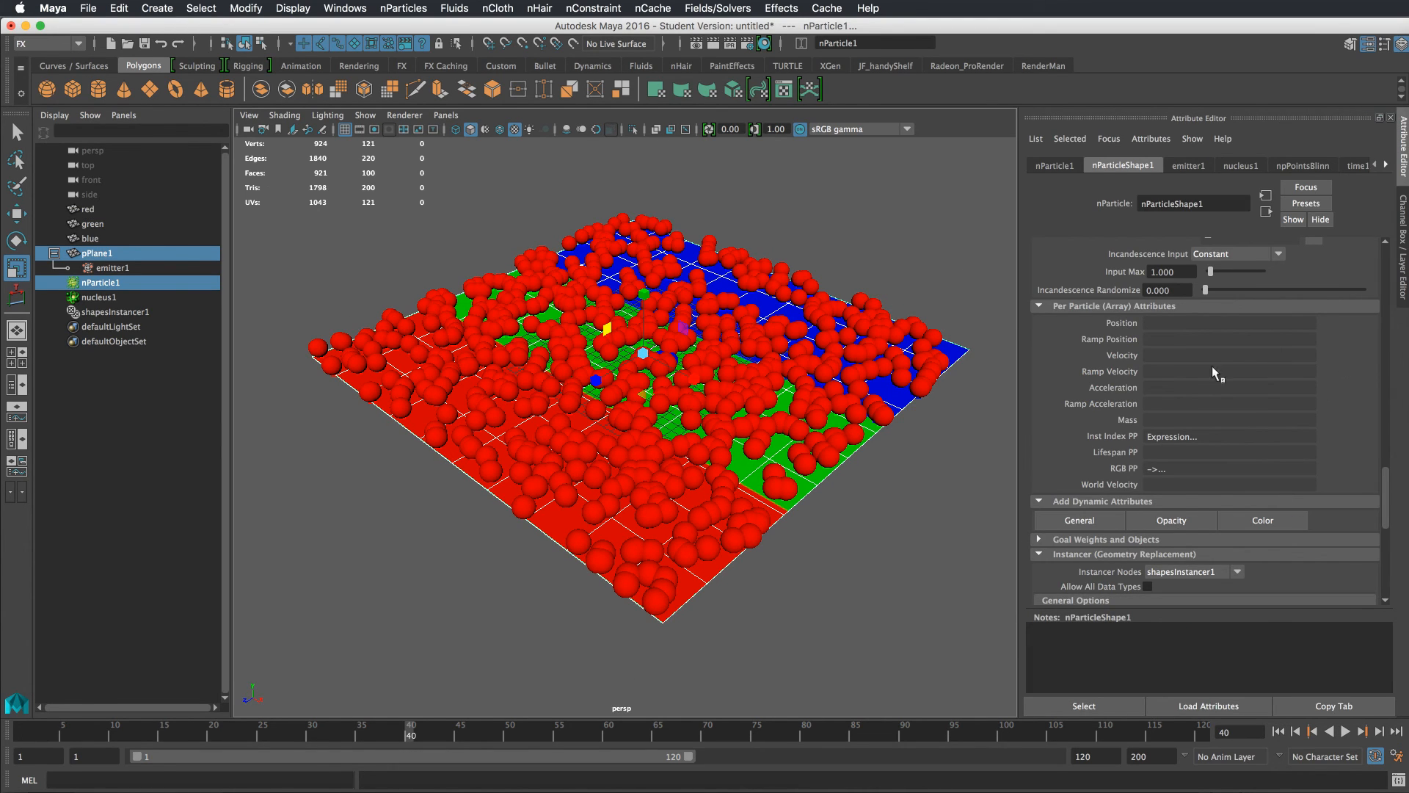
{"action": "scroll", "coordinate": [1192, 511], "scroll_direction": "down", "scroll_amount": 6}
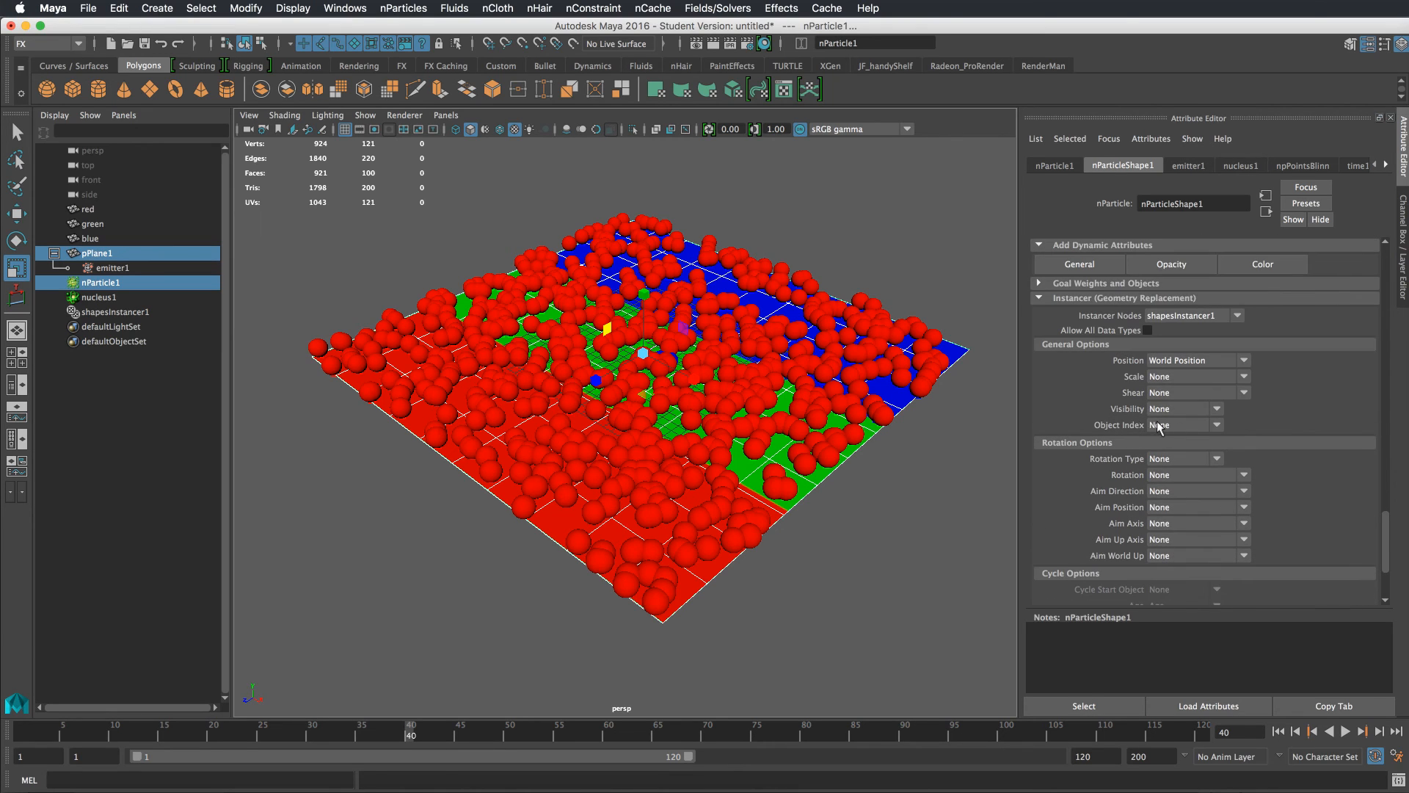
{"action": "left_click", "coordinate": [1181, 424]}
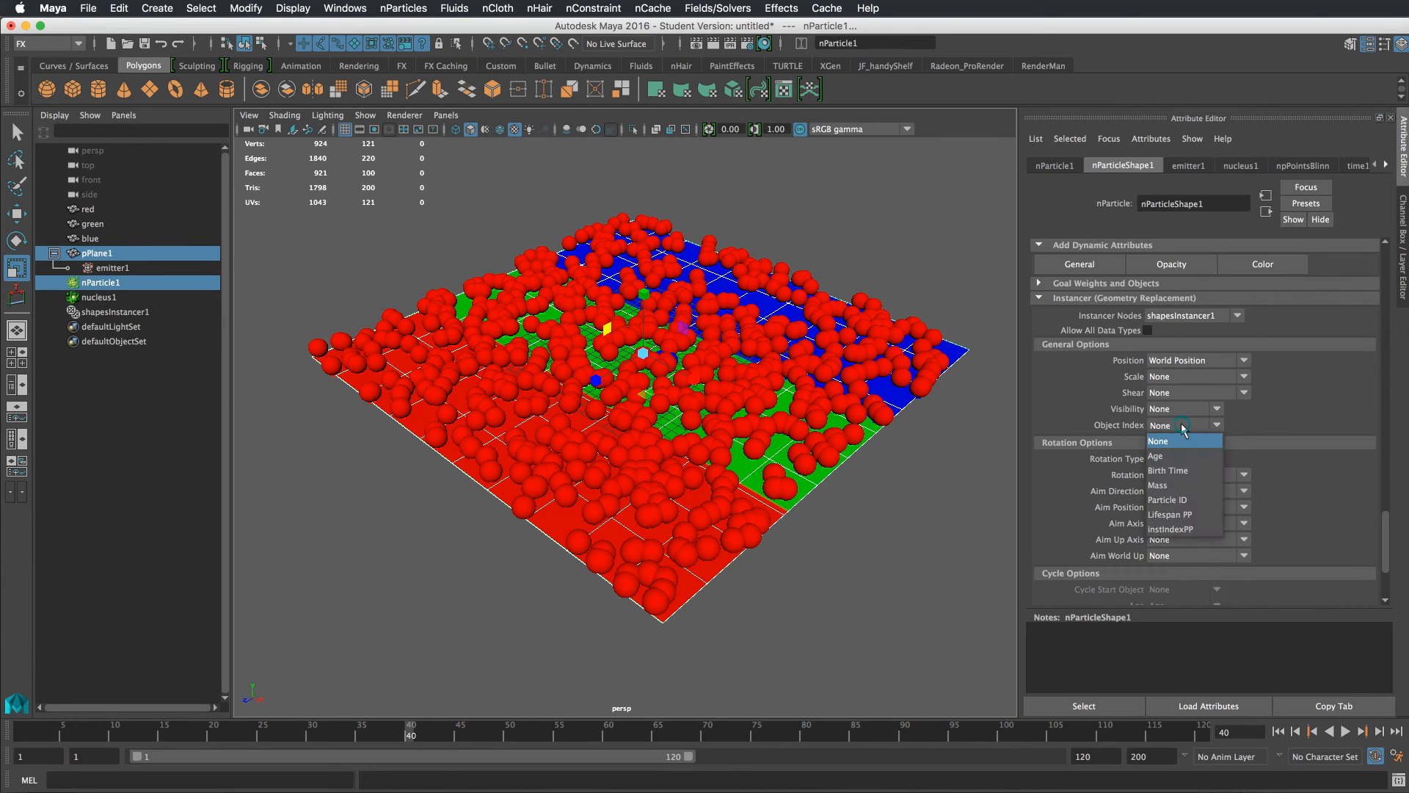
{"action": "left_click", "coordinate": [1174, 529]}
Play the simulation from the start to review which shape each particle instances
{"action": "left_click", "coordinate": [1278, 731]}
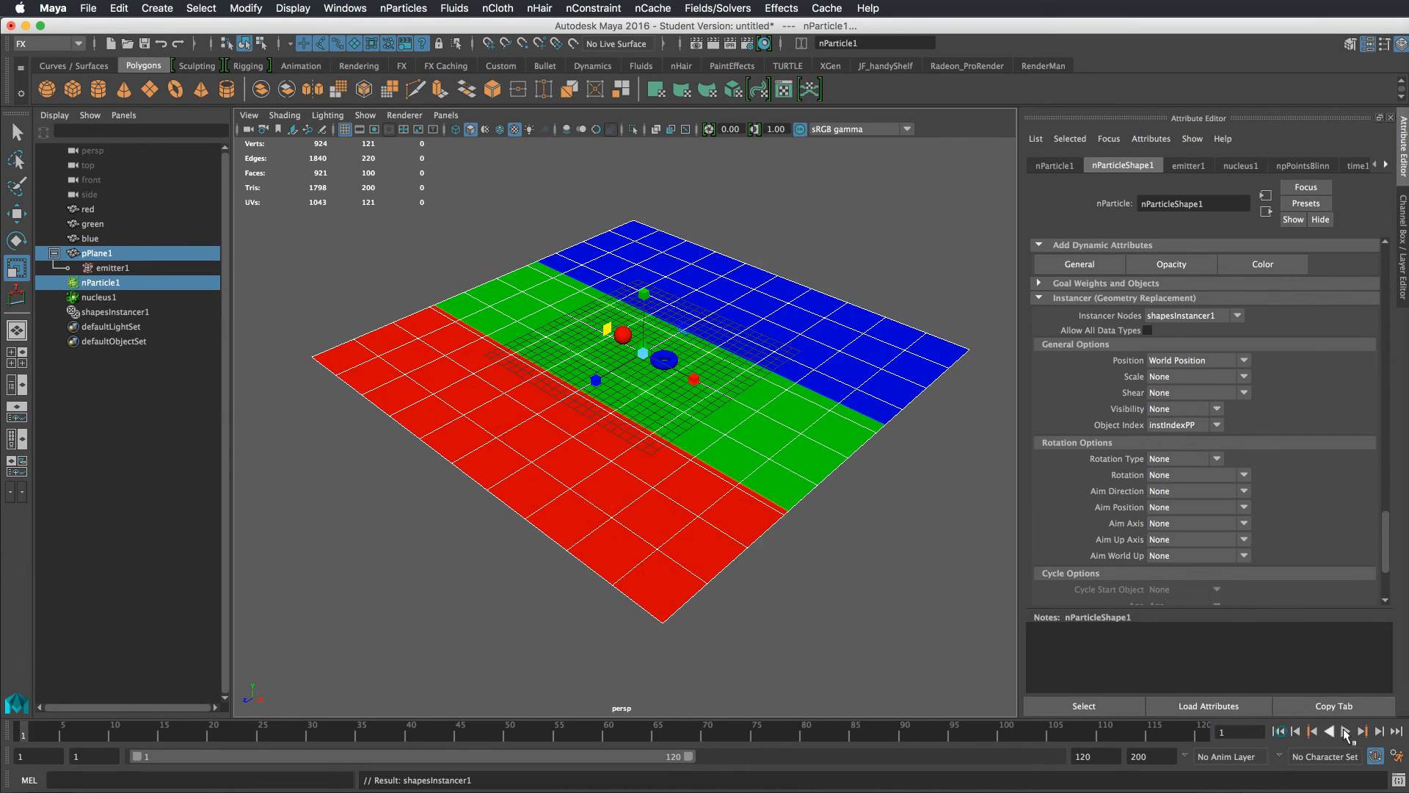
{"action": "left_click", "coordinate": [1345, 732]}
{"action": "left_click", "coordinate": [1345, 732]}
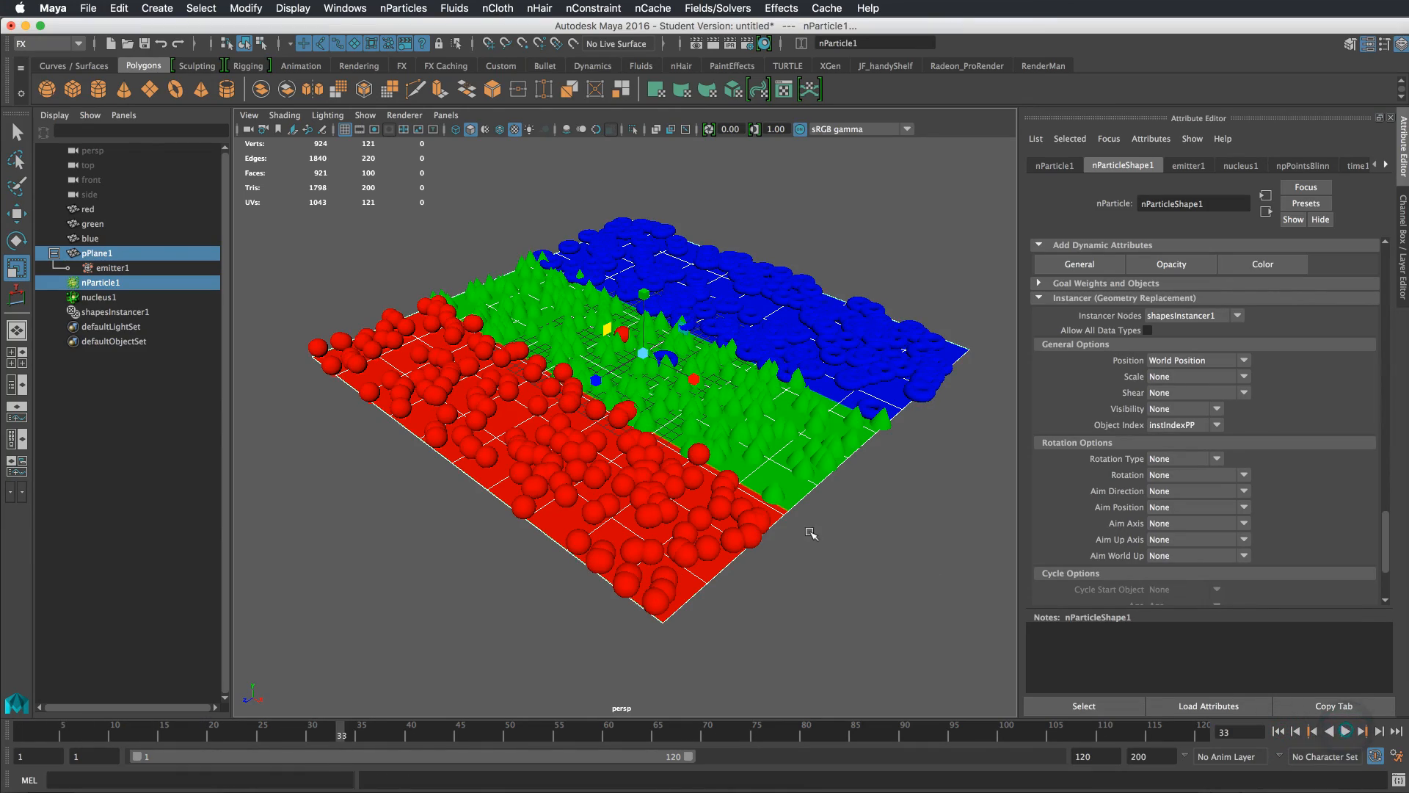
{"action": "mouse_move", "coordinate": [851, 525]}
{"action": "left_mouse_down", "text": "alt"}
{"action": "mouse_move", "coordinate": [756, 481]}
{"action": "mouse_move", "coordinate": [747, 494]}
{"action": "mouse_move", "coordinate": [834, 459]}
{"action": "mouse_move", "coordinate": [909, 497]}
{"action": "mouse_move", "coordinate": [817, 517]}
{"action": "mouse_move", "coordinate": [824, 541]}
{"action": "mouse_move", "coordinate": [742, 506]}
{"action": "mouse_move", "coordinate": [828, 517]}
{"action": "left_mouse_up", "text": "alt"}
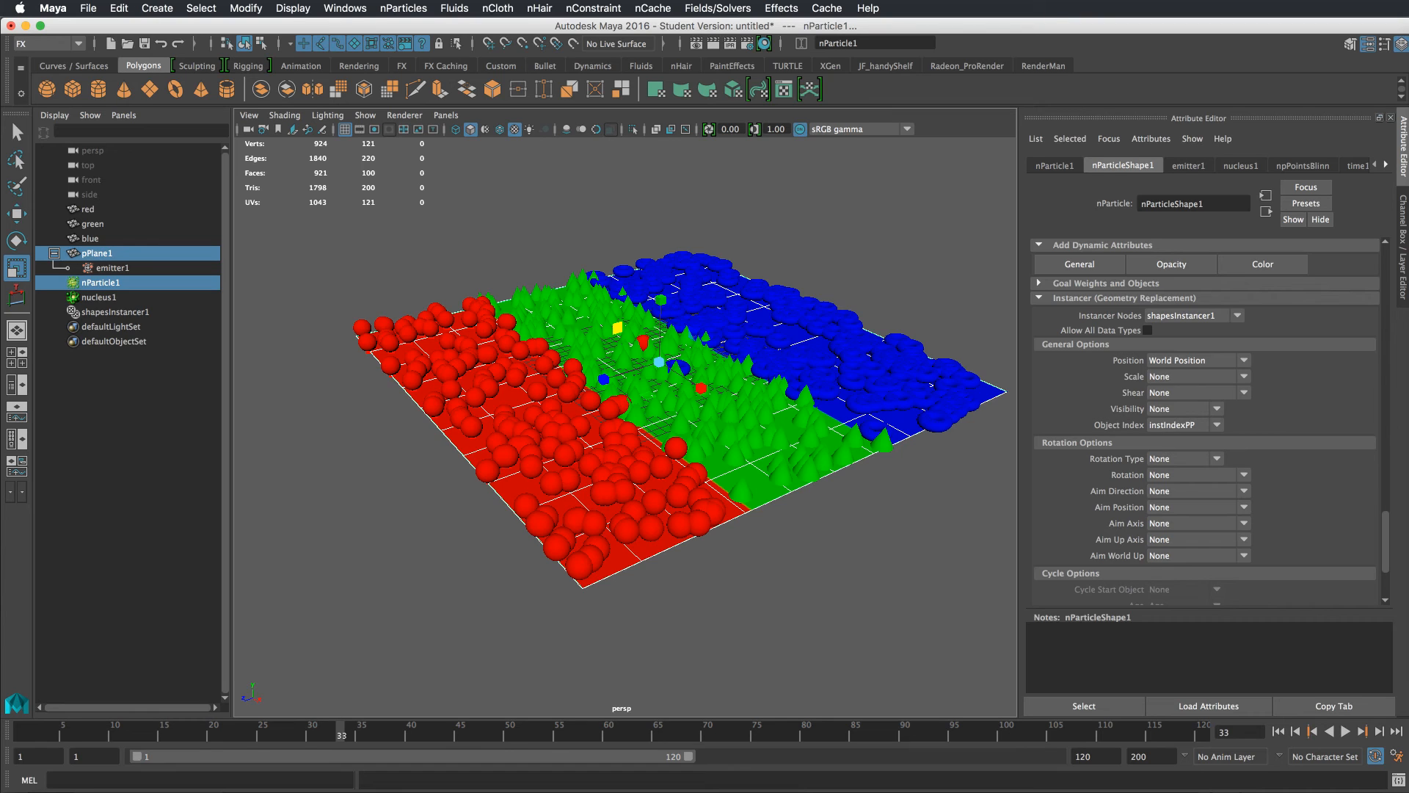
Select the ramp3 texture and change its type to Circular Ramp
{"action": "left_click_drag", "start_coordinate": [514, 792], "coordinate": [526, 579]}
{"action": "left_click", "coordinate": [263, 686]}
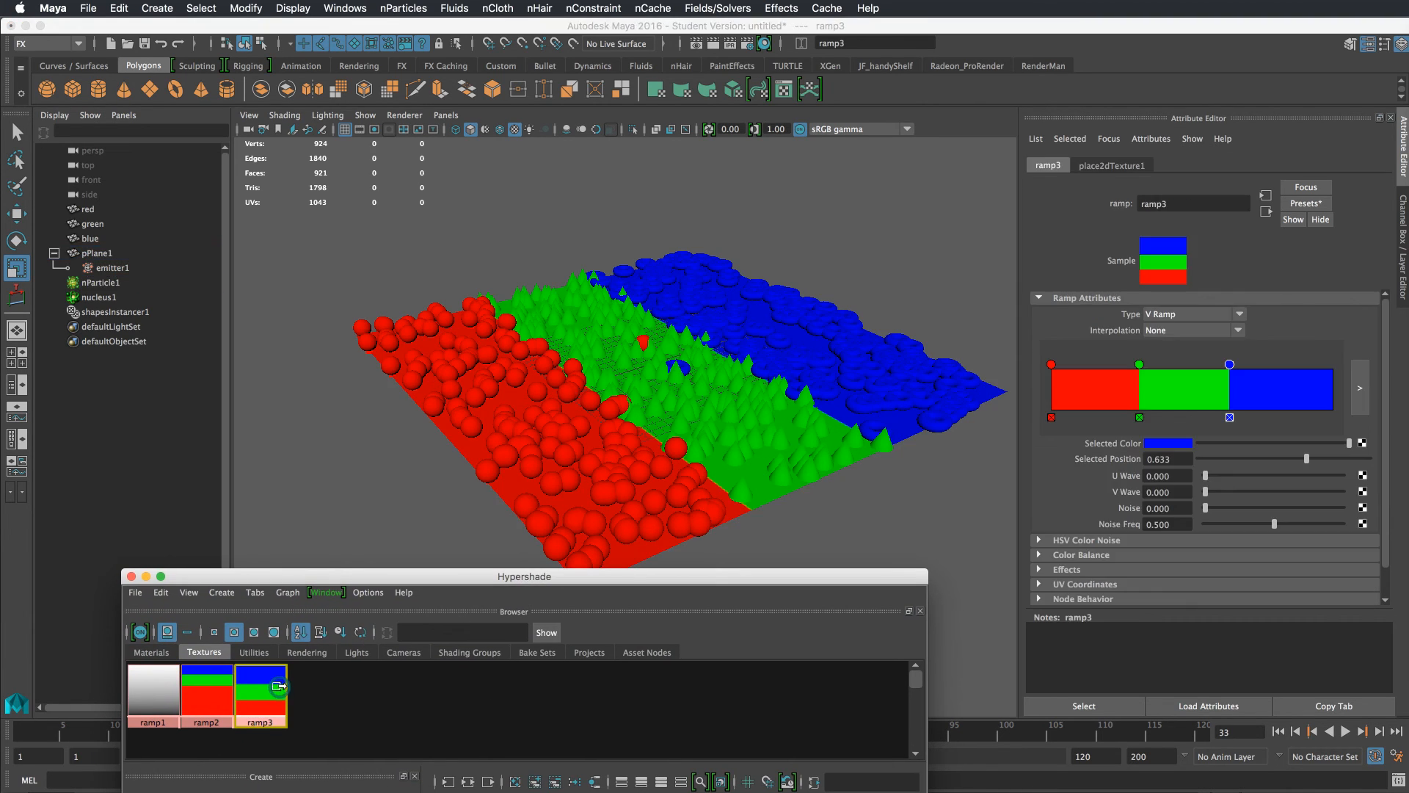
{"action": "left_click", "coordinate": [1182, 314]}
{"action": "left_click", "coordinate": [1187, 385]}
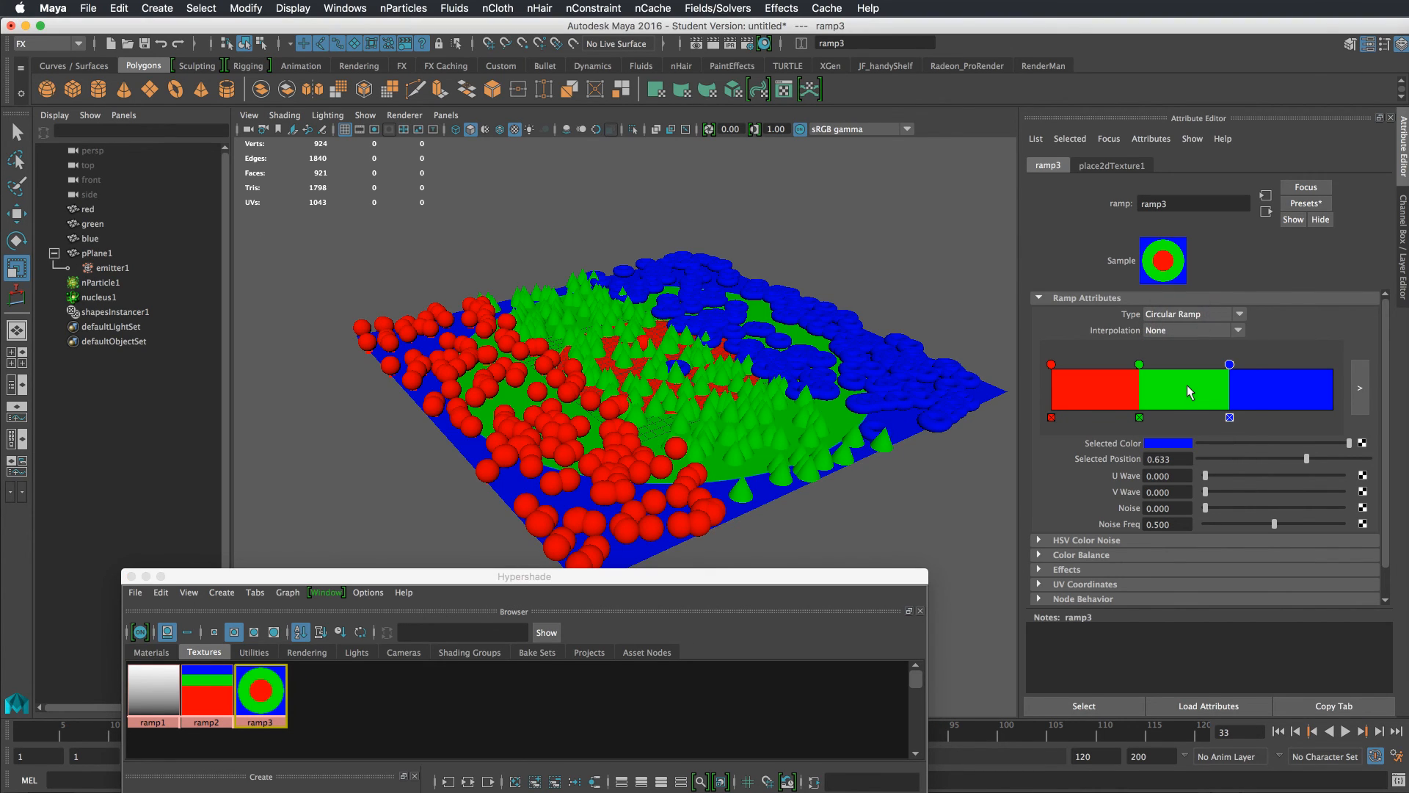
Shift the ramp's color entries slightly and set Noise to 0.210 and Noise Freq to 0.790
{"action": "left_click", "coordinate": [1278, 731]}
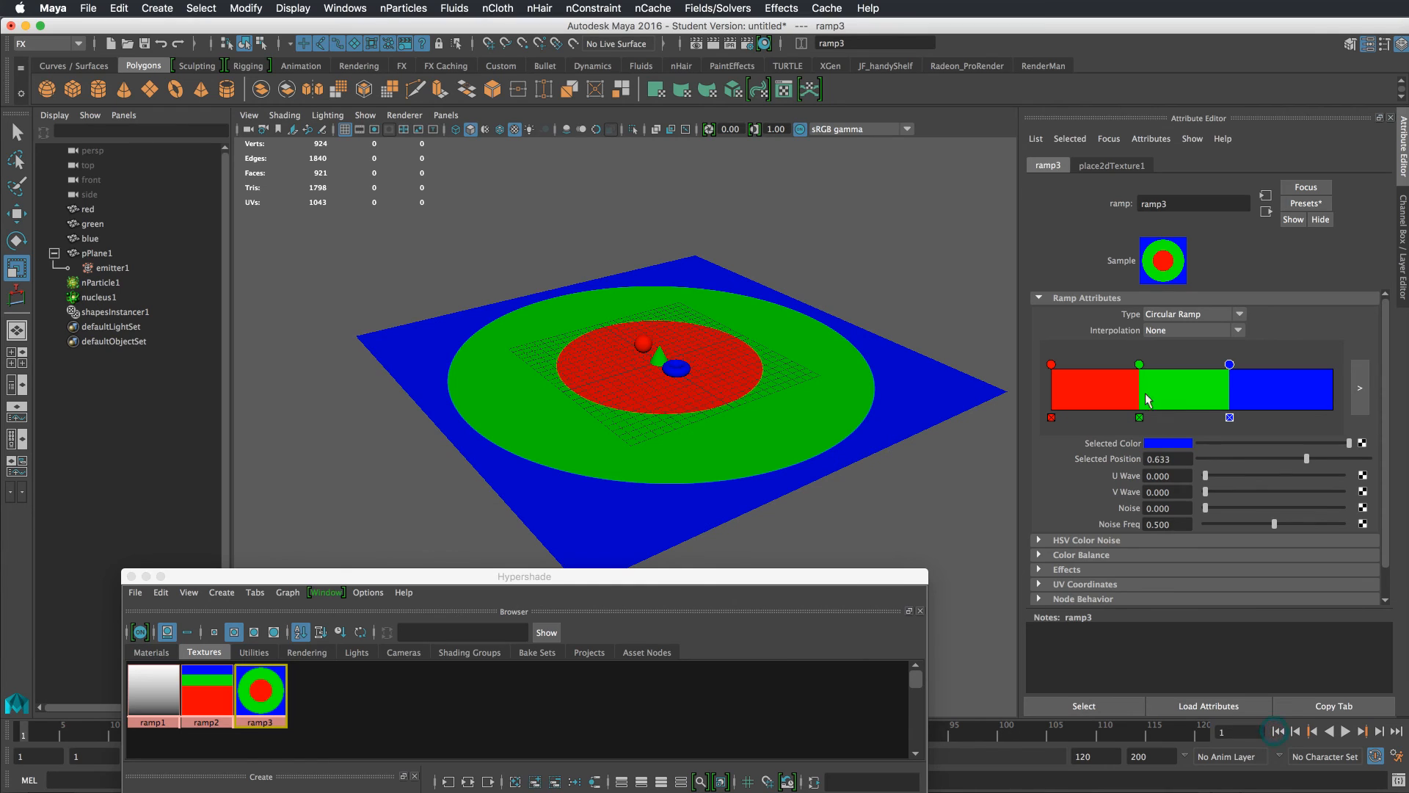
{"action": "left_click_drag", "start_coordinate": [1137, 366], "coordinate": [1236, 363]}
{"action": "left_click_drag", "start_coordinate": [1205, 508], "coordinate": [1313, 523]}
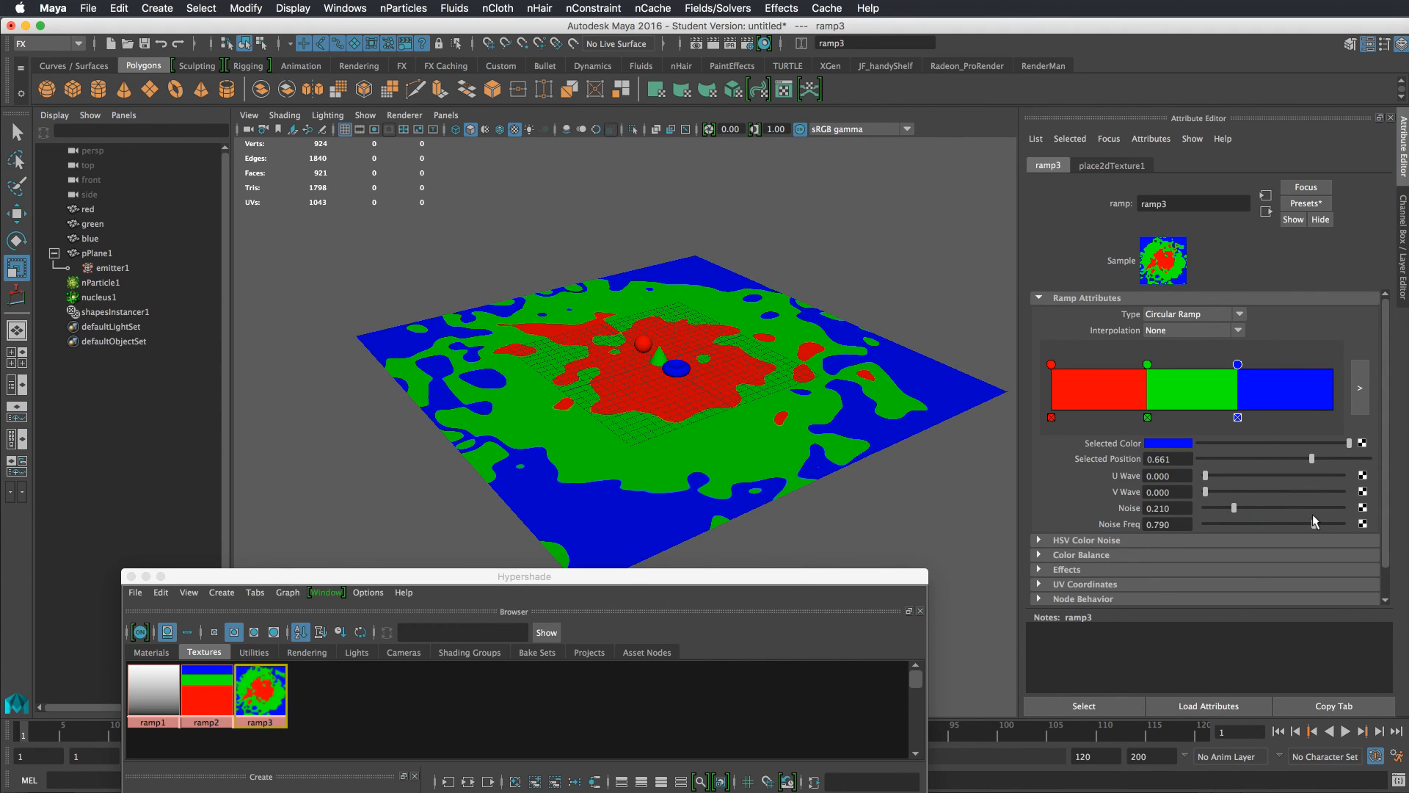
Play the simulation from the start to review the instanced shapes on the noisy ramp
{"action": "left_click", "coordinate": [1279, 731]}
{"action": "left_click", "coordinate": [1346, 731]}
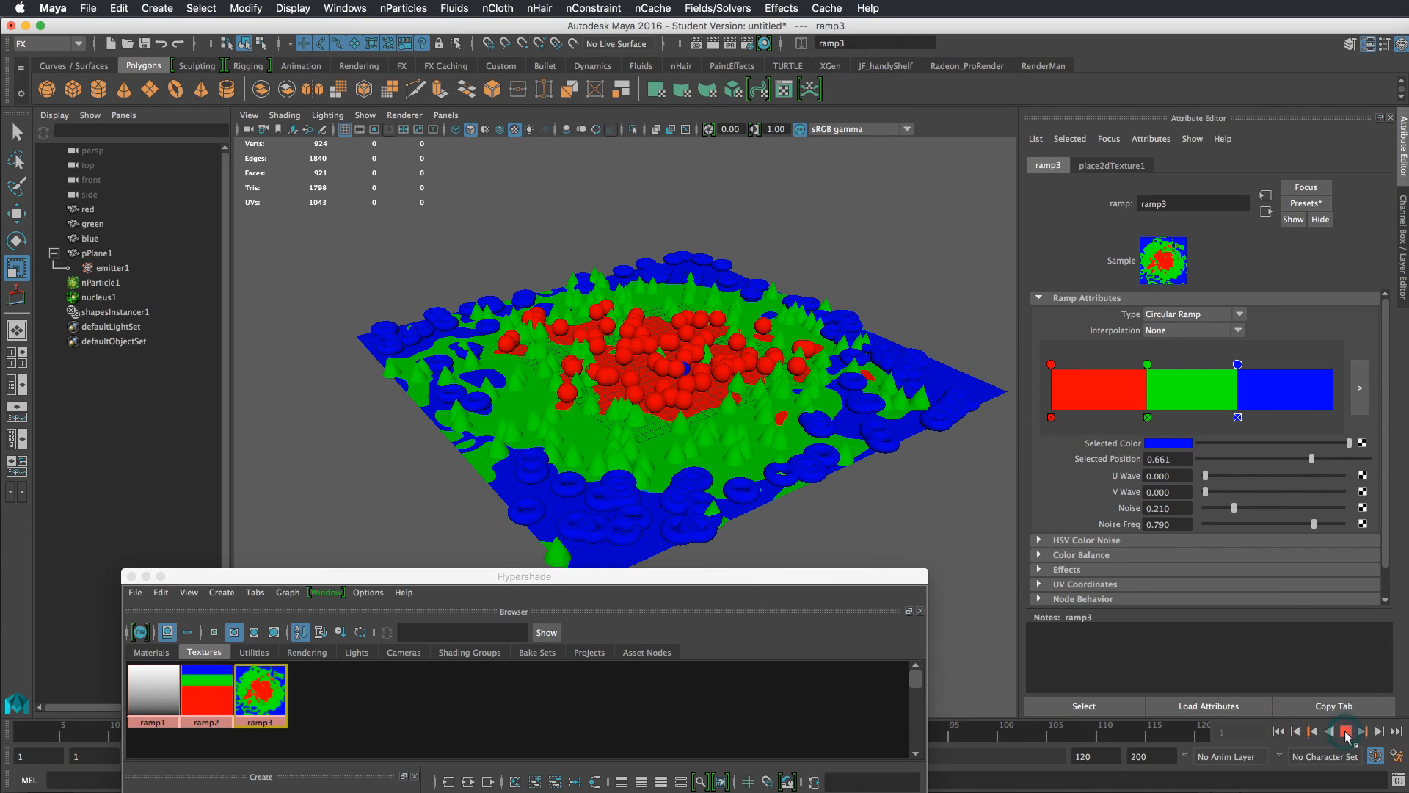
{"action": "left_click", "coordinate": [1346, 732]}
{"action": "left_click_drag", "start_coordinate": [838, 471], "coordinate": [696, 538], "text": "alt"}
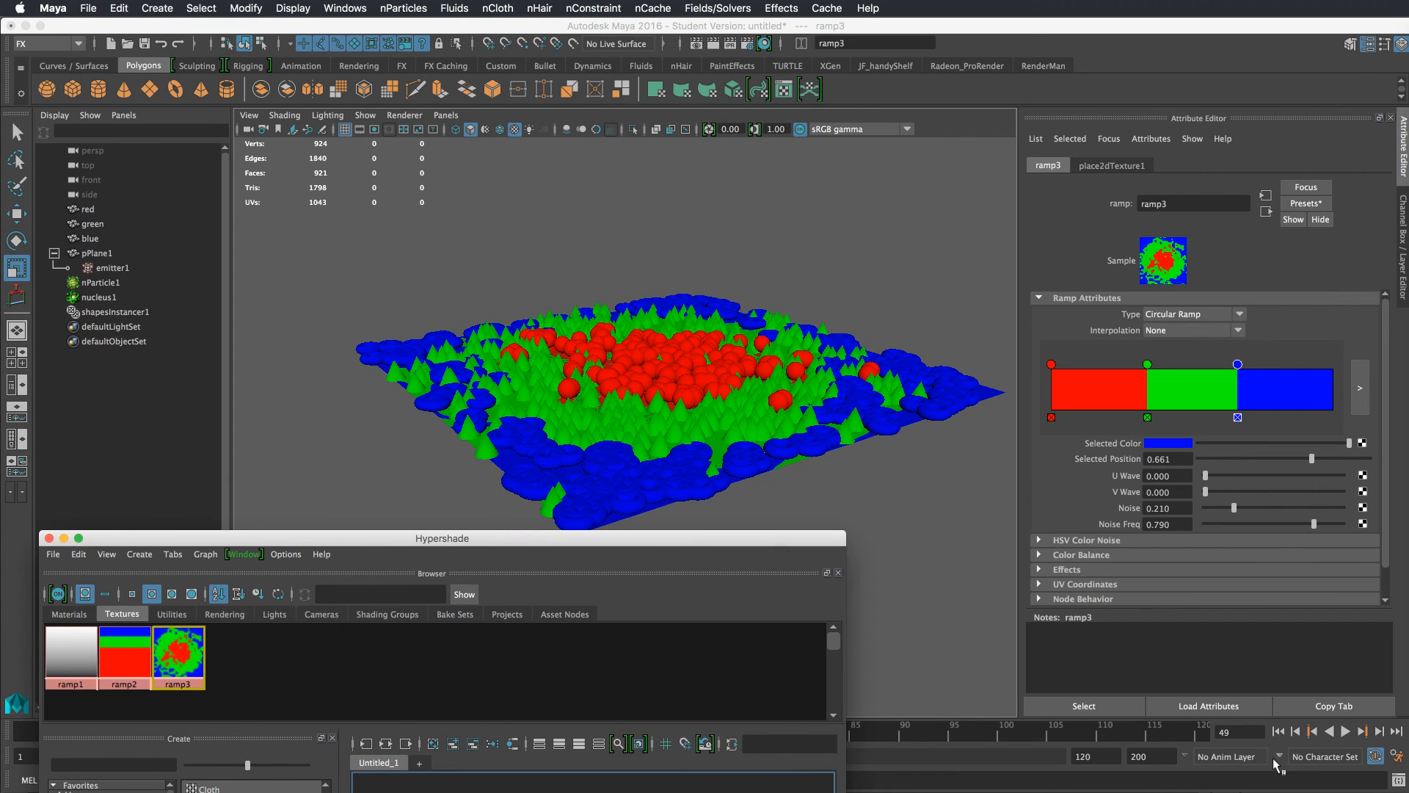
{"action": "left_click", "coordinate": [1278, 731]}
{"action": "left_click_drag", "start_coordinate": [689, 544], "coordinate": [710, 511]}
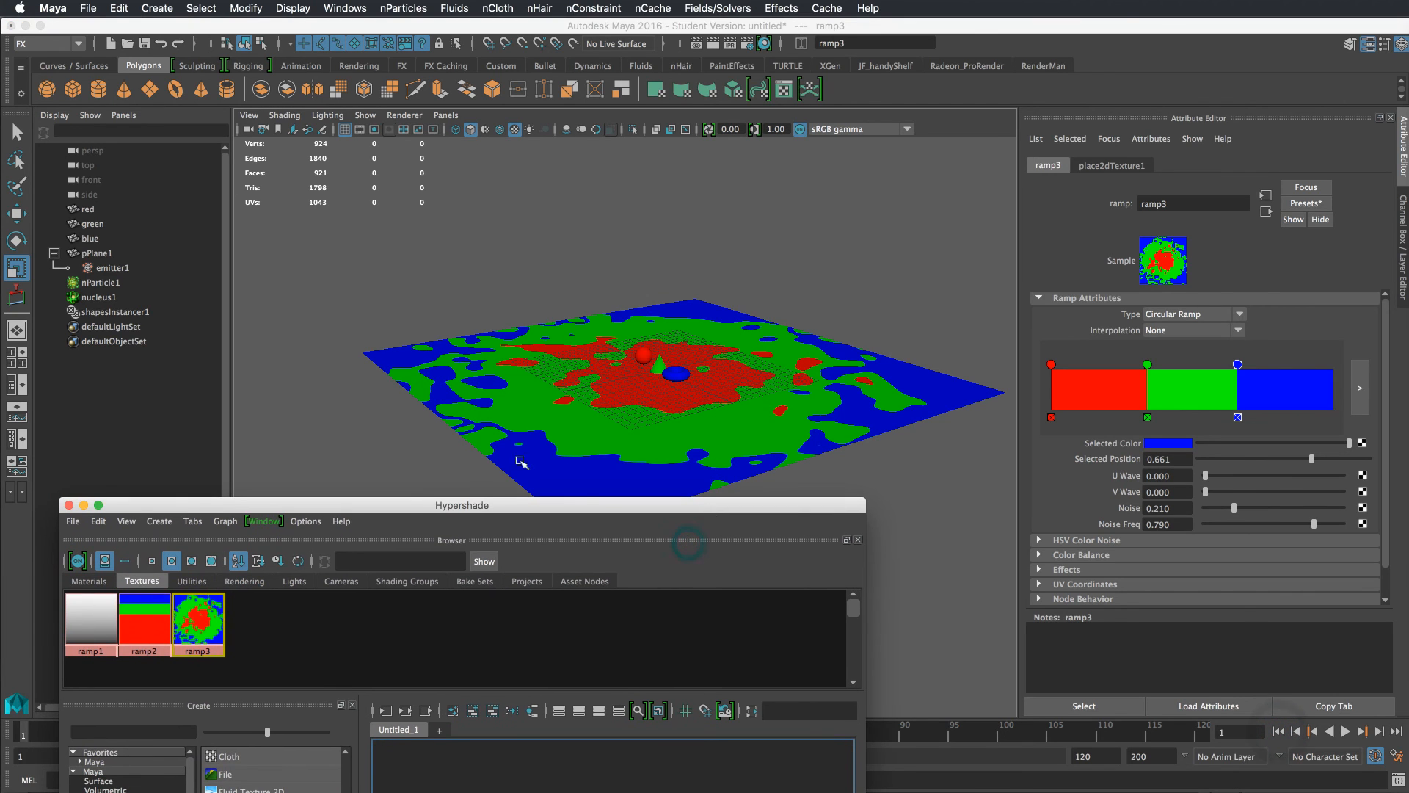
Assign the lambert1 material to the emitting plane
{"action": "left_click", "coordinate": [82, 582]}
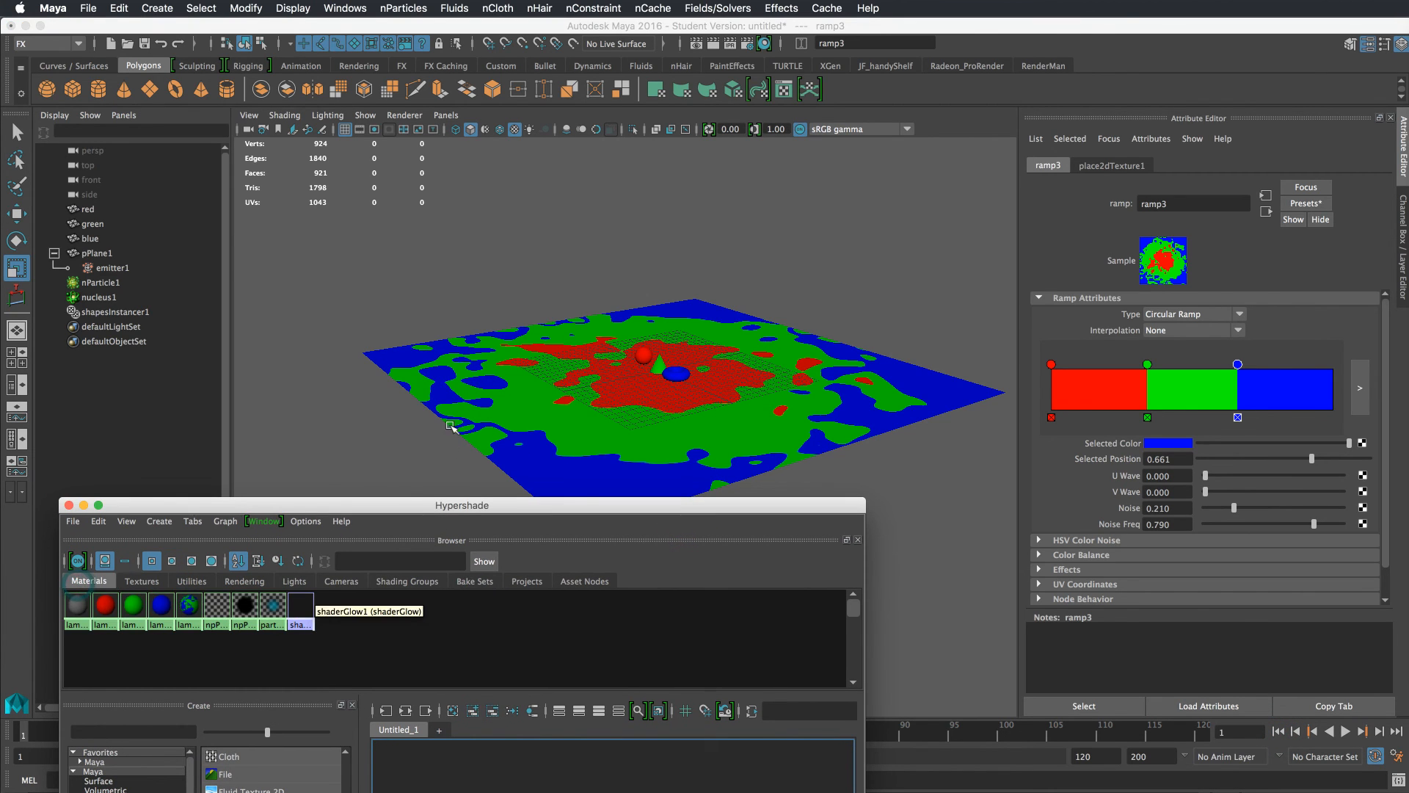
{"action": "left_click_drag", "start_coordinate": [702, 372], "coordinate": [695, 417], "text": "alt"}
{"action": "middle_click_drag", "start_coordinate": [695, 417], "coordinate": [699, 371], "text": "alt"}
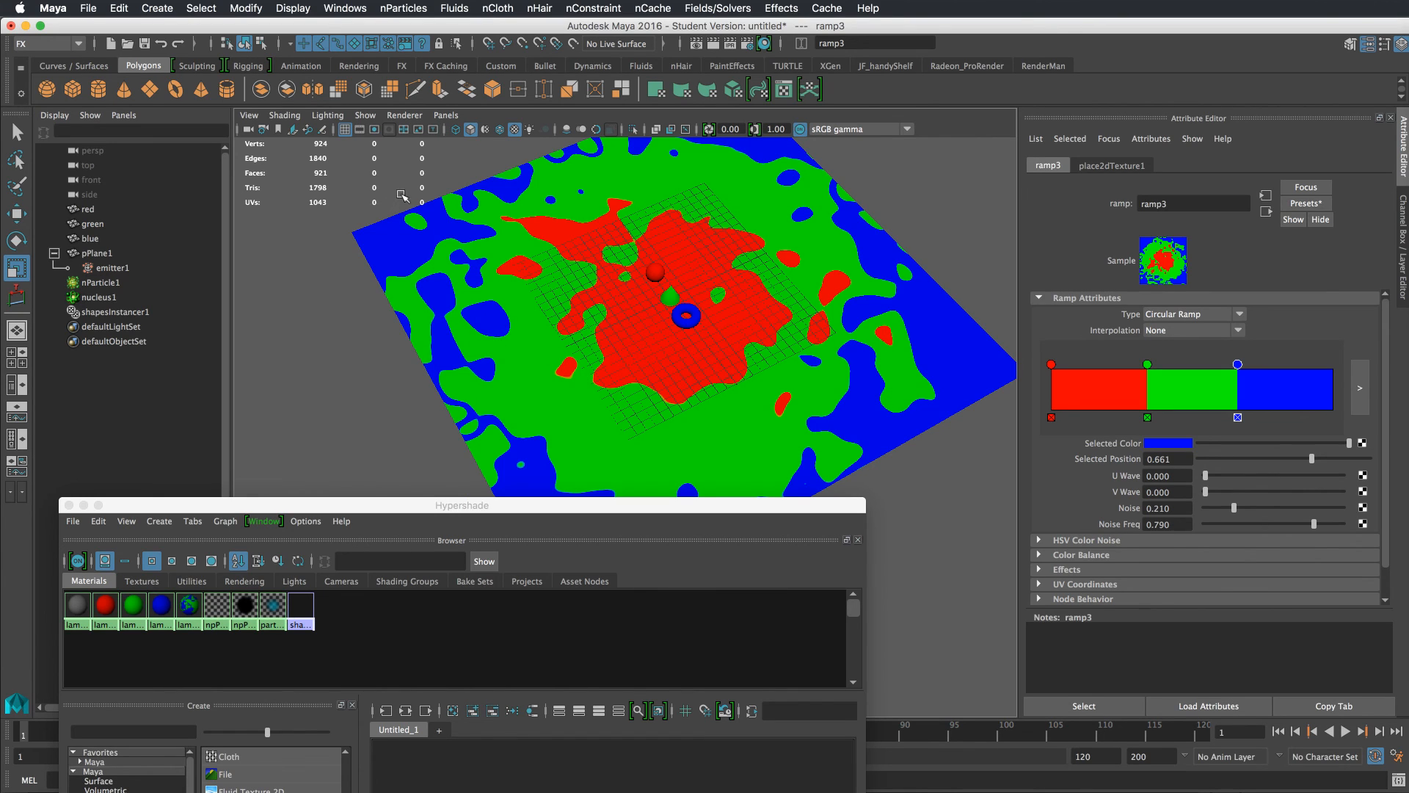
{"action": "left_click", "coordinate": [350, 137]}
{"action": "middle_click_drag", "start_coordinate": [70, 608], "coordinate": [536, 380]}
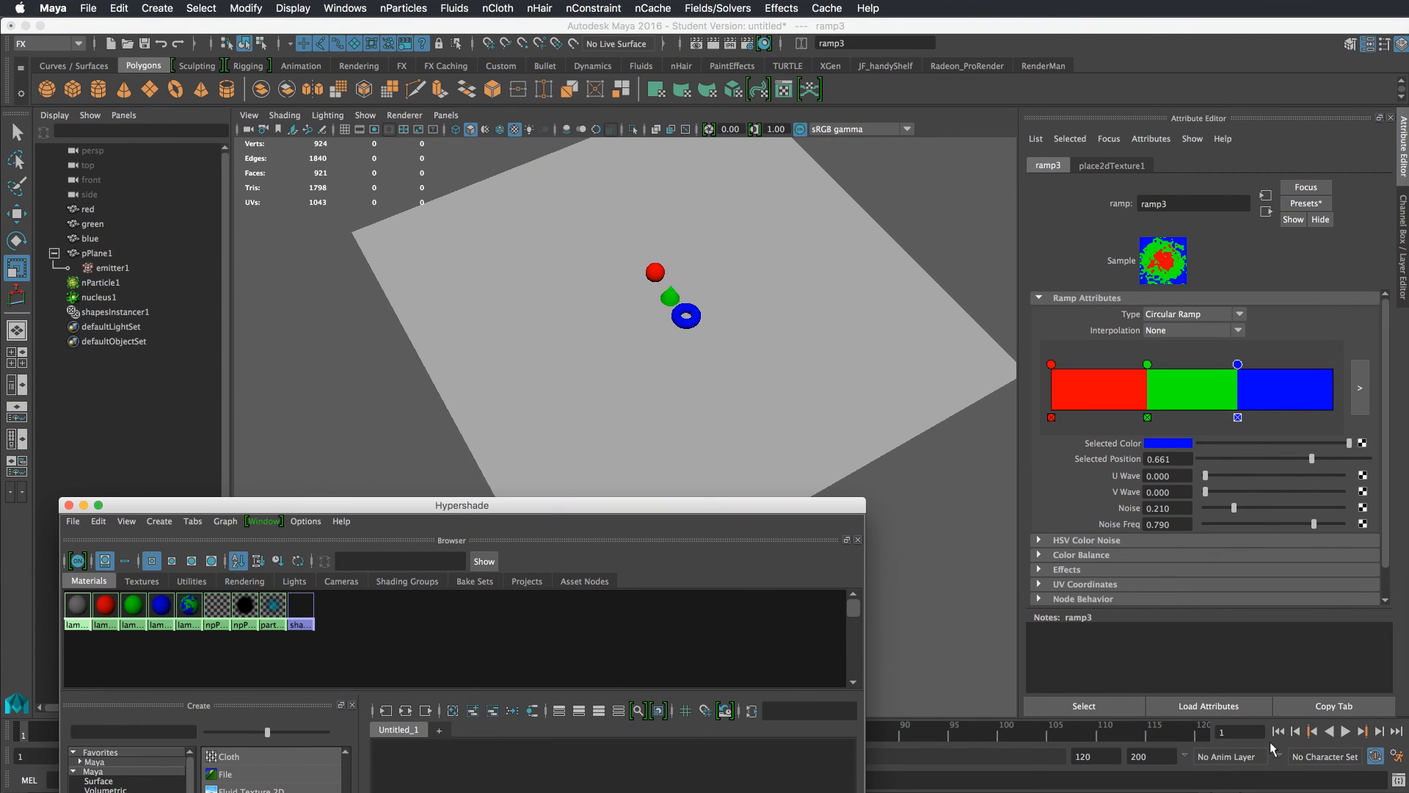
Play the simulation and orbit around the instanced particles to review the result
{"action": "left_click", "coordinate": [1346, 731]}
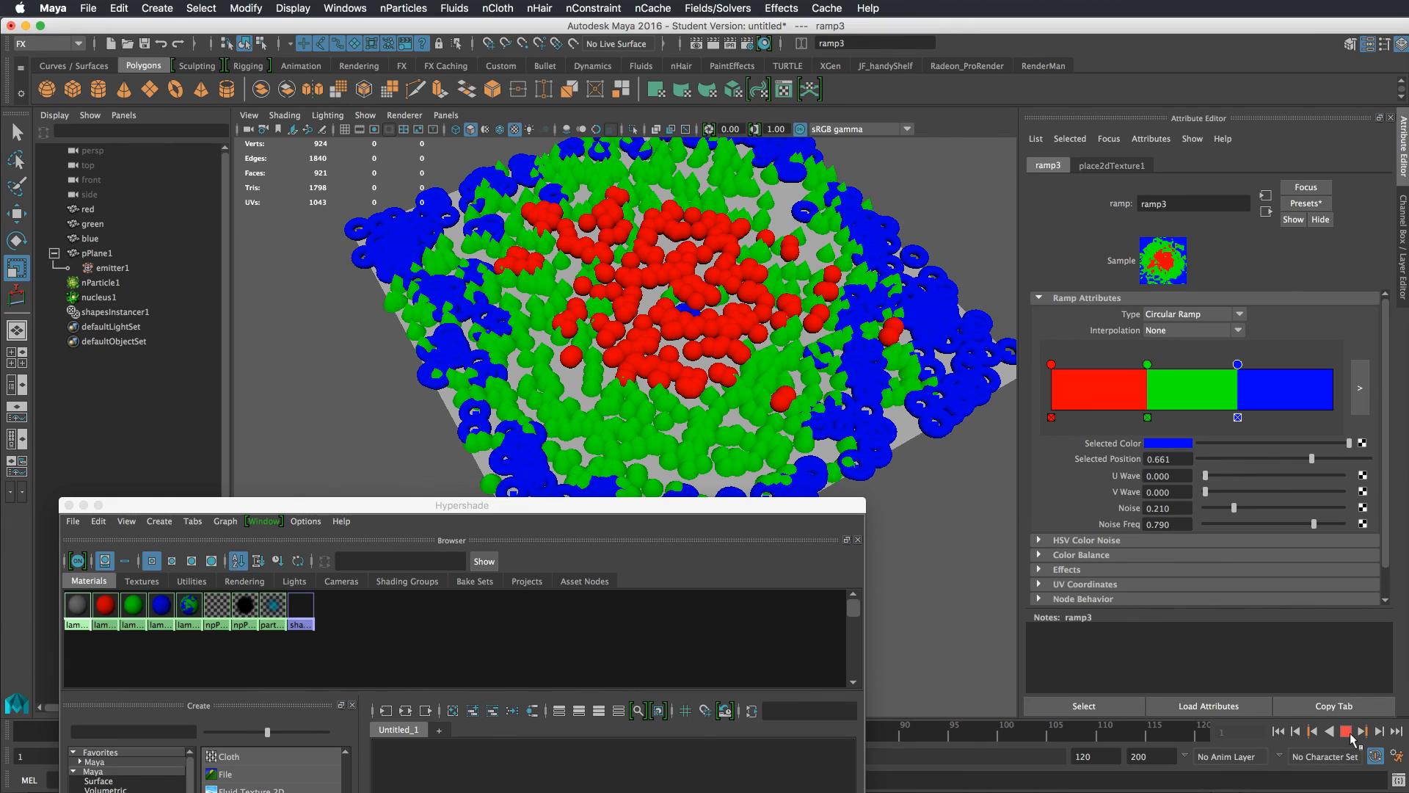
{"action": "left_click", "coordinate": [1350, 733]}
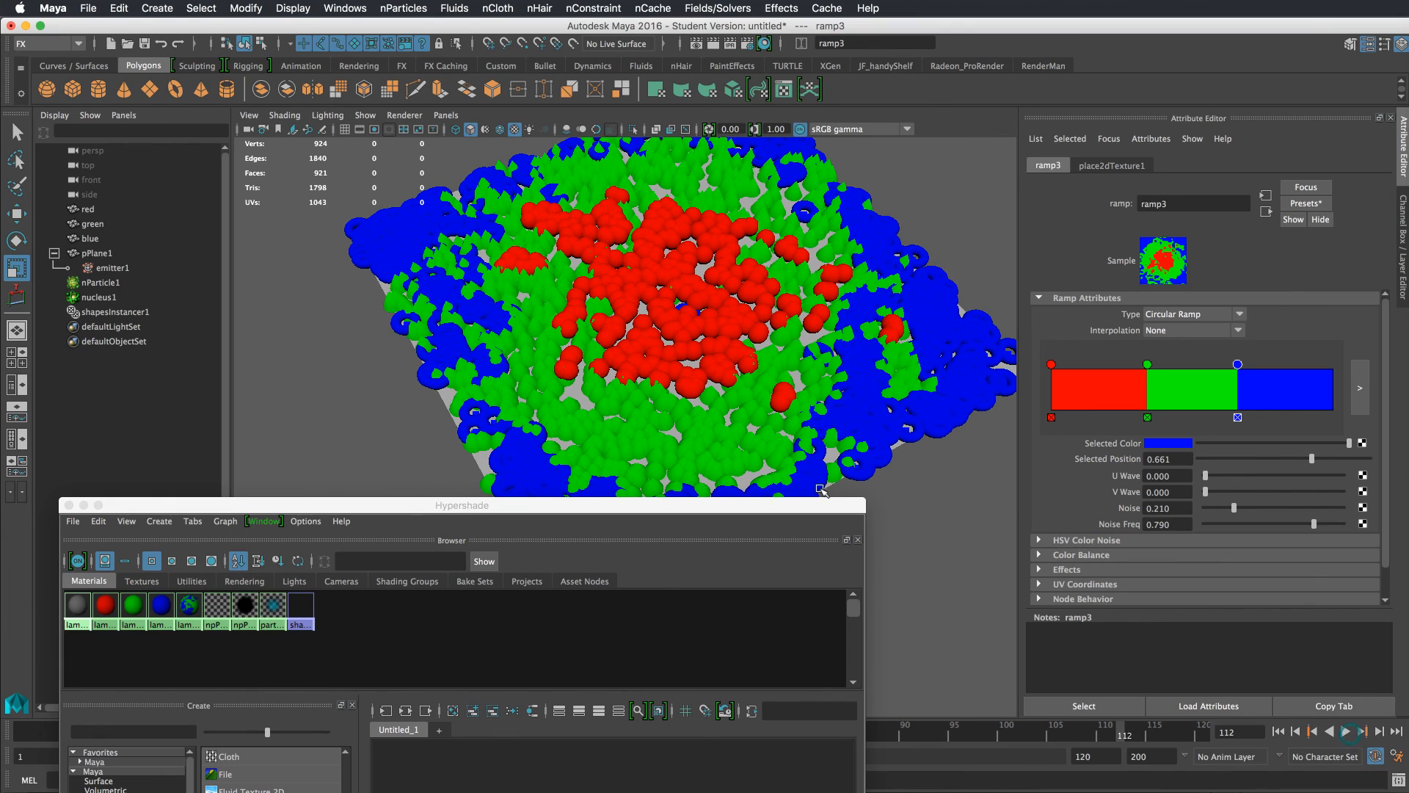
{"action": "left_click_drag", "start_coordinate": [822, 490], "coordinate": [778, 397], "text": "alt"}
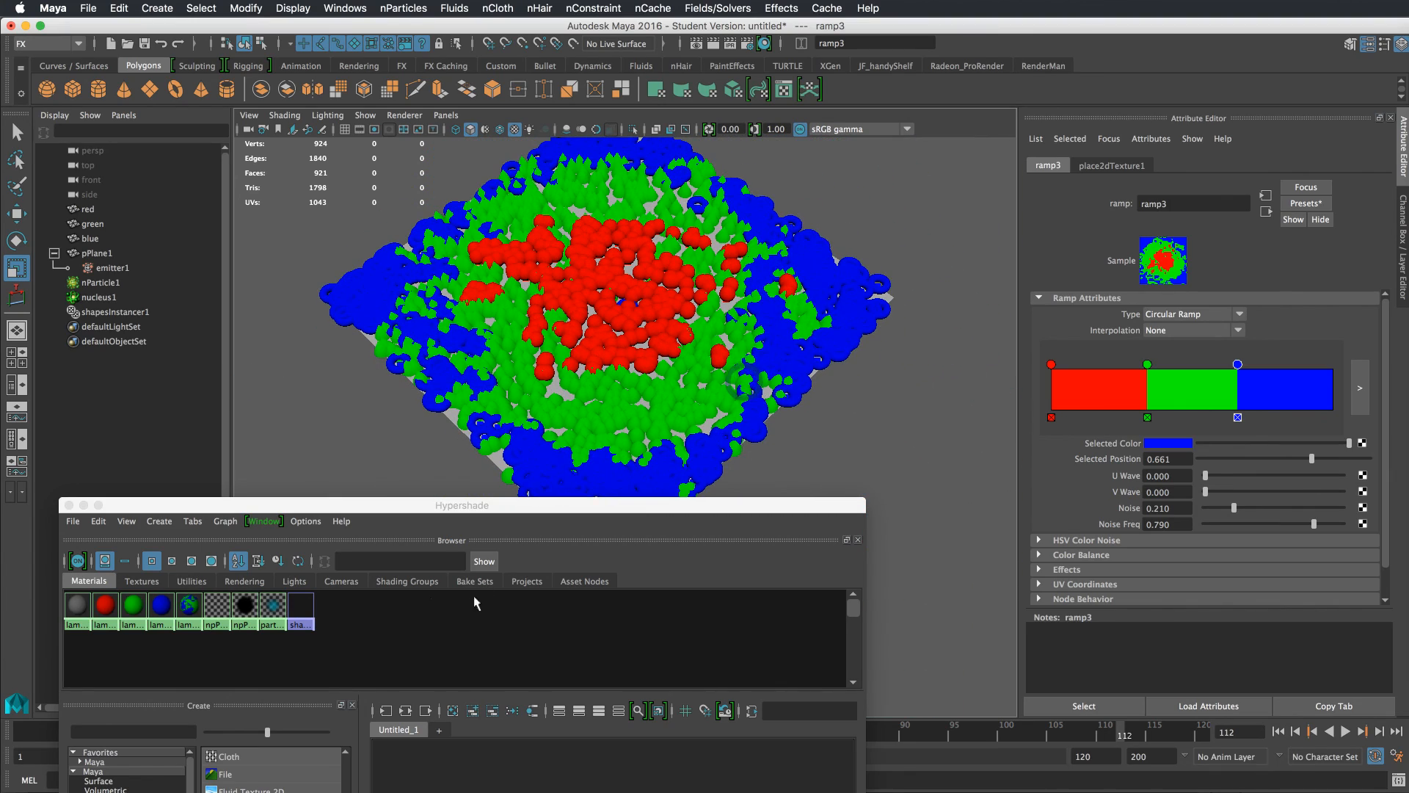
Move the ramp's green color entry to position 0.276
{"action": "left_click", "coordinate": [142, 580]}
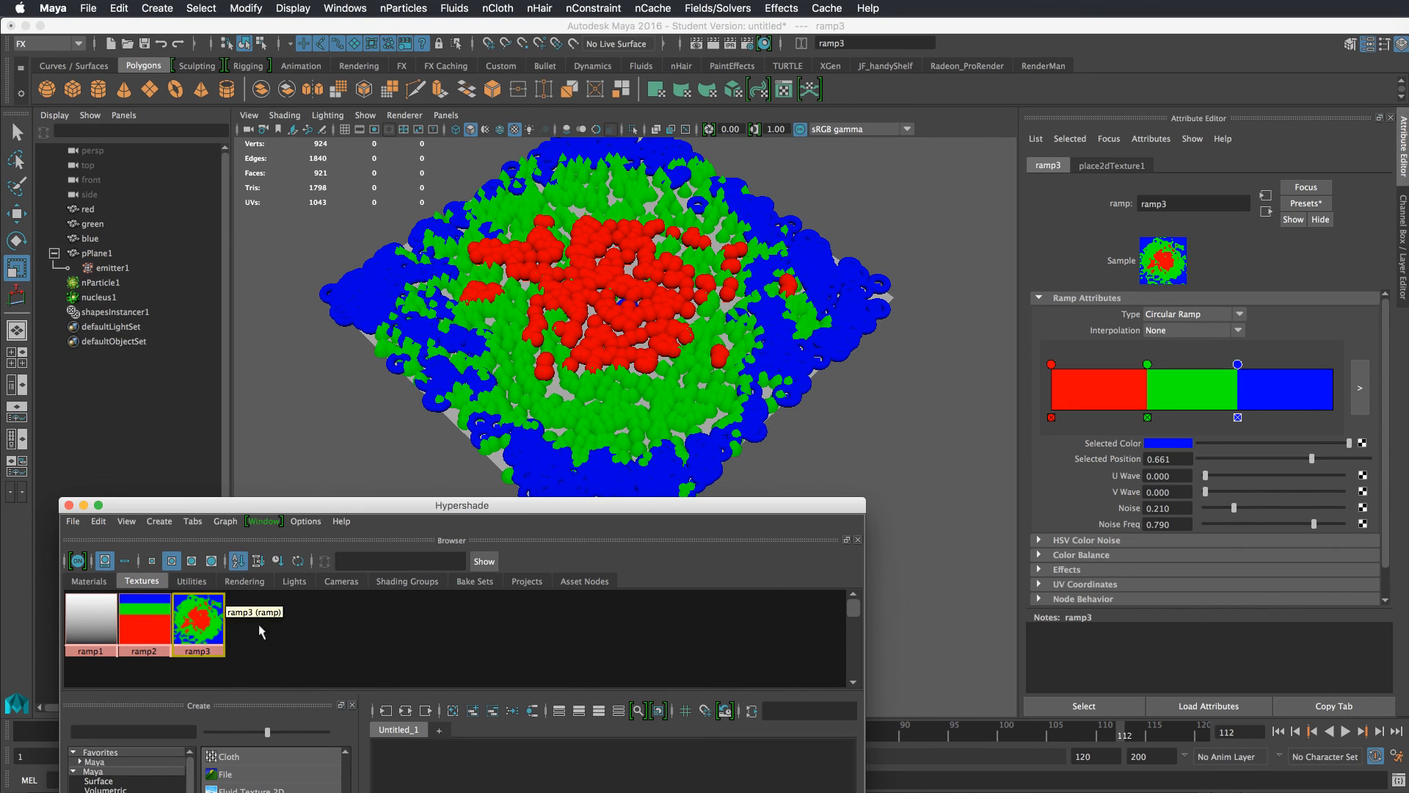
{"action": "left_click_drag", "start_coordinate": [268, 504], "coordinate": [328, 492]}
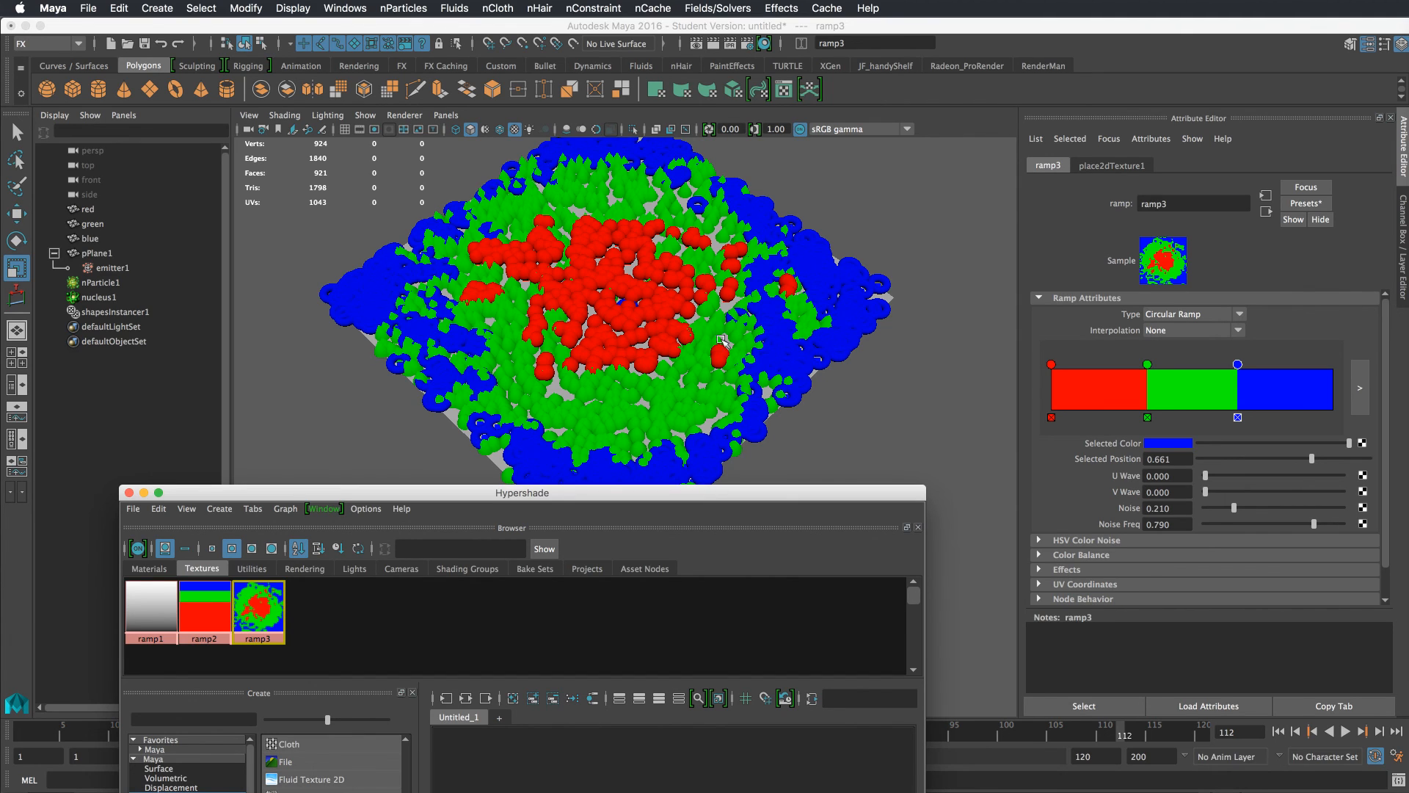
{"action": "left_click_drag", "start_coordinate": [641, 405], "coordinate": [573, 264], "text": "alt"}
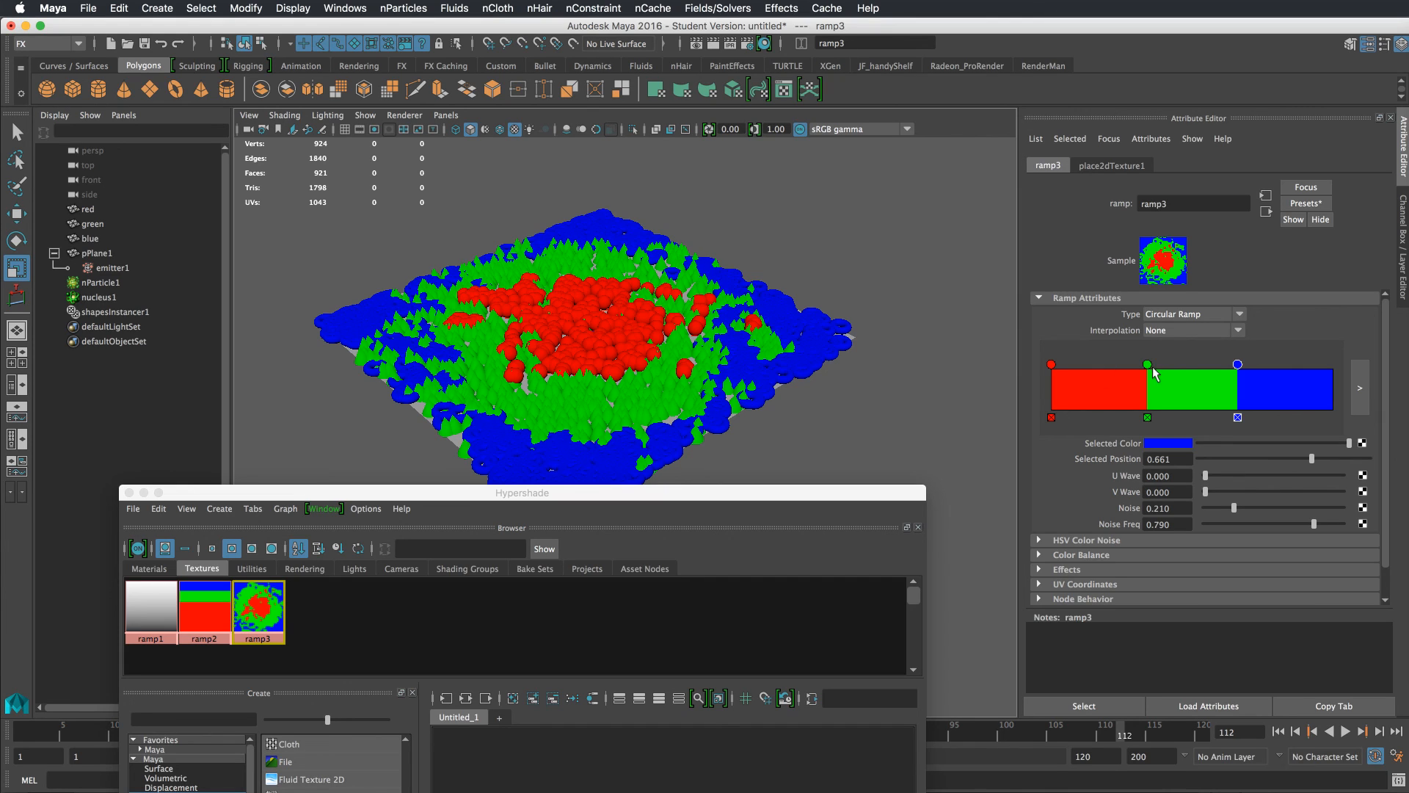
{"action": "left_click_drag", "start_coordinate": [1148, 365], "coordinate": [1104, 365]}
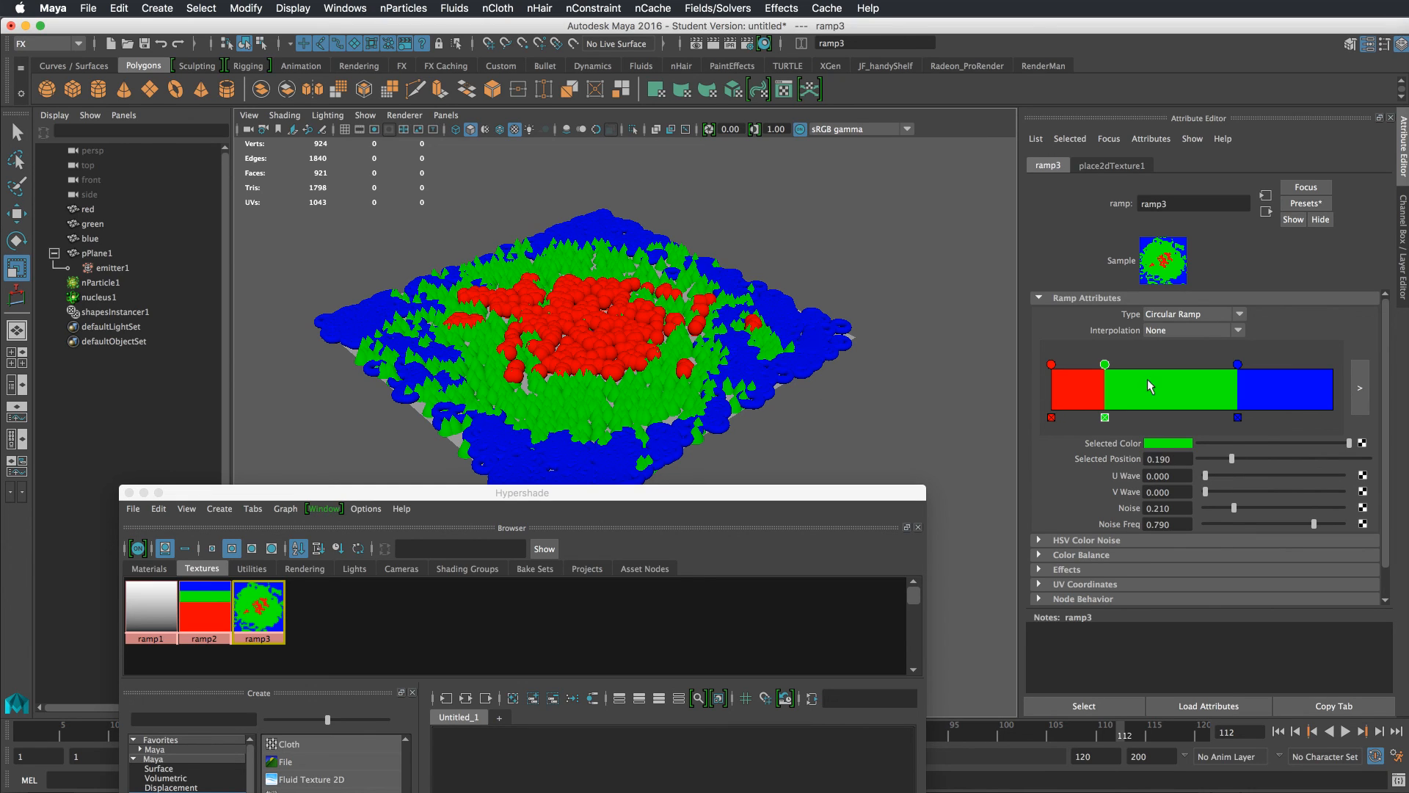
{"action": "left_click_drag", "start_coordinate": [1105, 364], "coordinate": [1129, 365]}
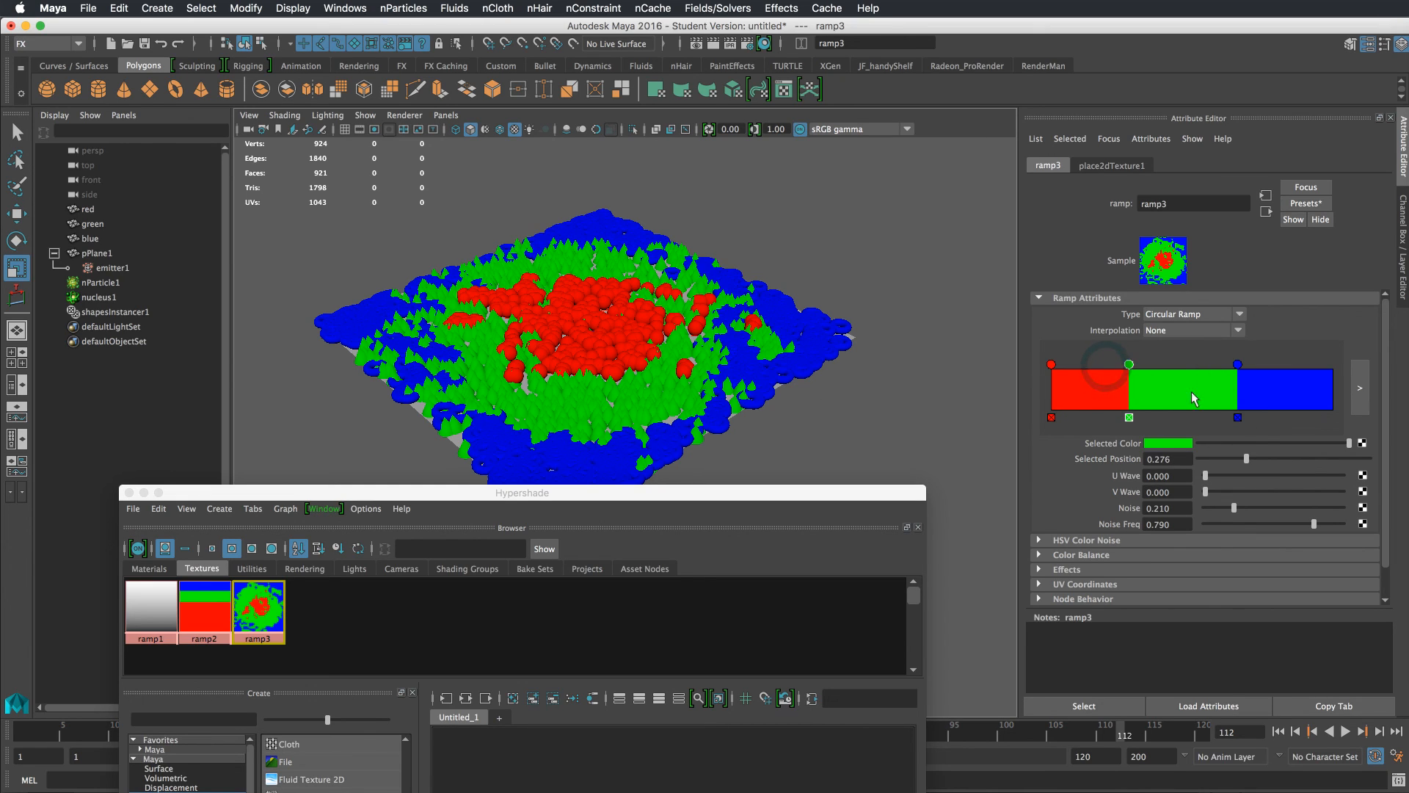
Edit the nParticle's instIndexPP creation expression so red particles get floor(rand(0,2.99)) instead of 0, and apply it
{"action": "left_click", "coordinate": [802, 302]}
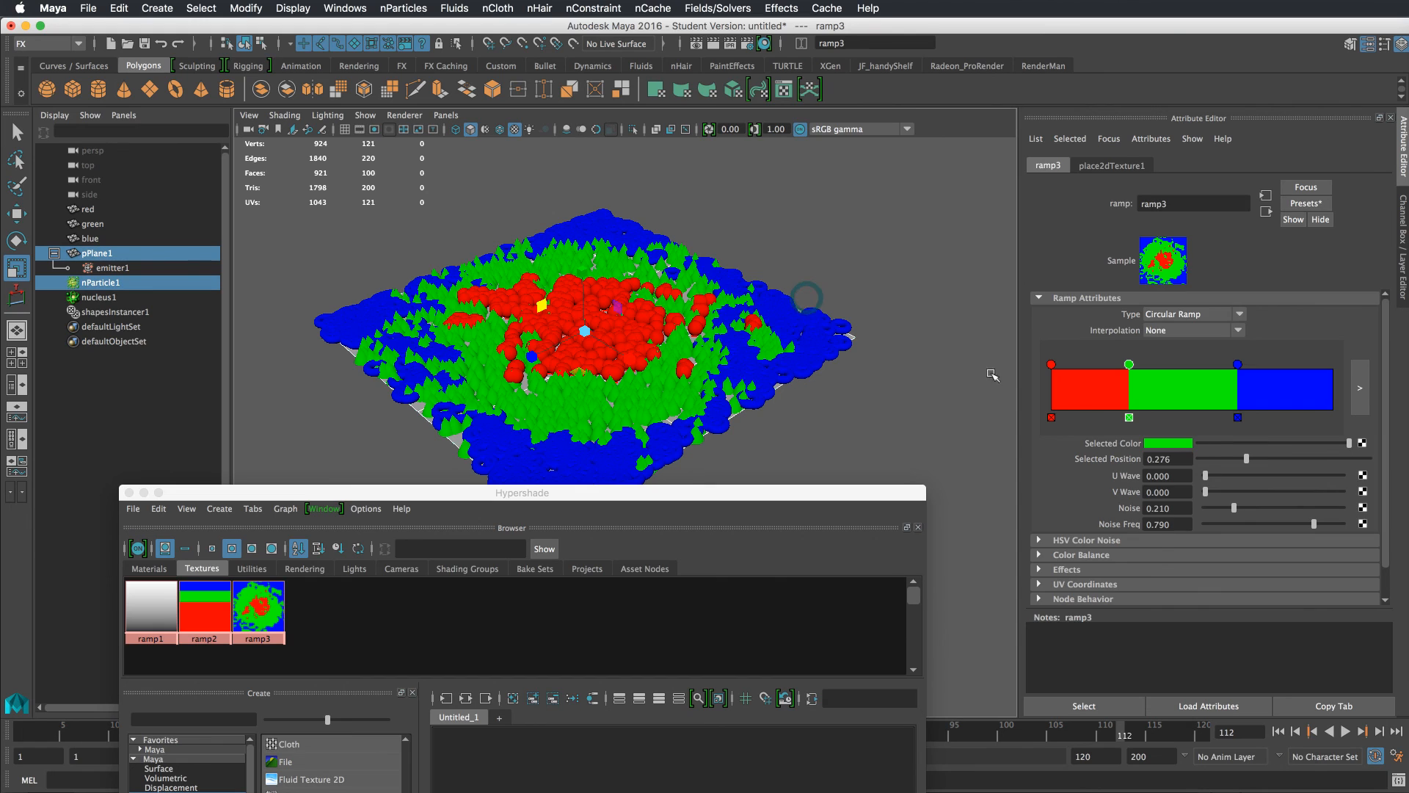
{"action": "scroll", "coordinate": [1230, 373], "scroll_direction": "up", "scroll_amount": 5}
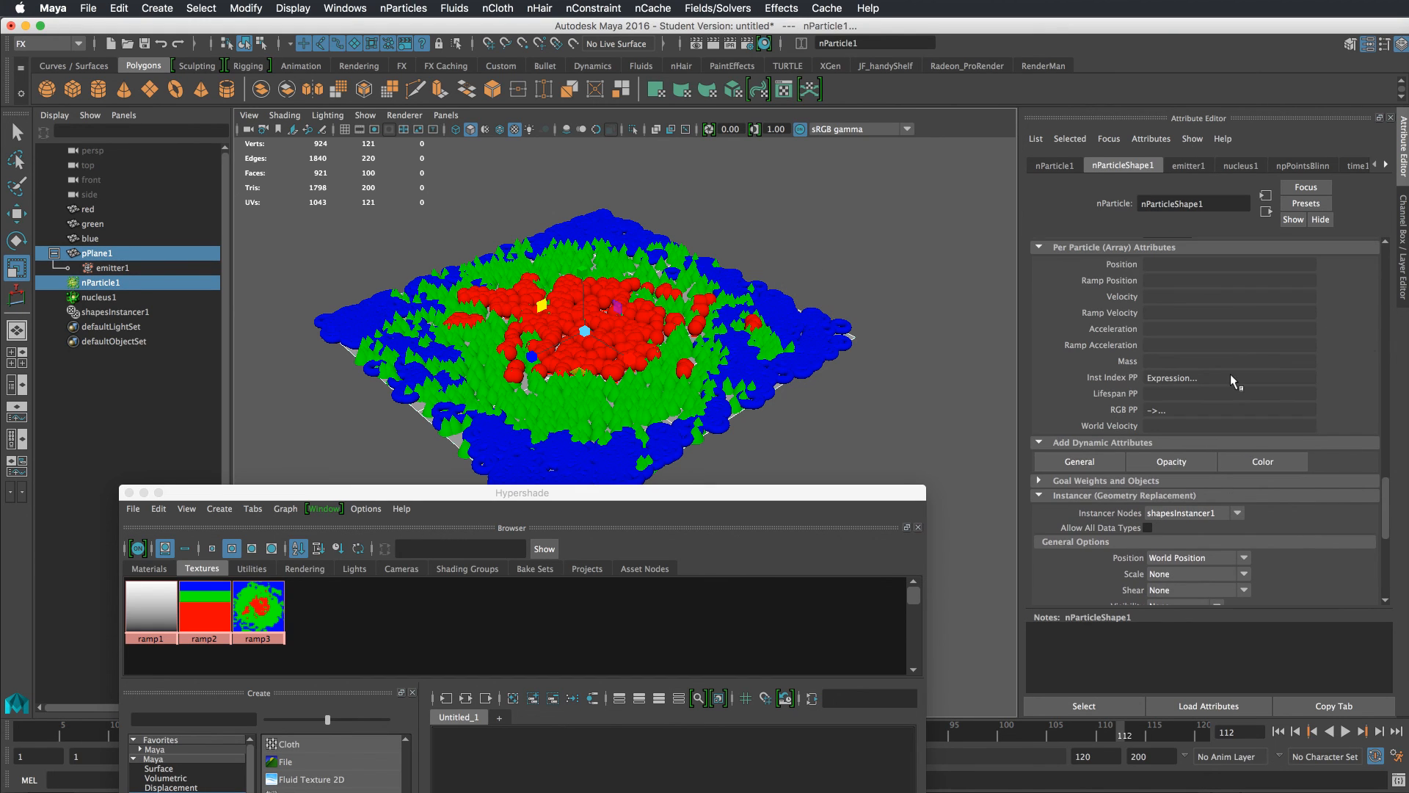
{"action": "right_click", "coordinate": [1179, 377]}
{"action": "left_click", "coordinate": [1194, 383]}
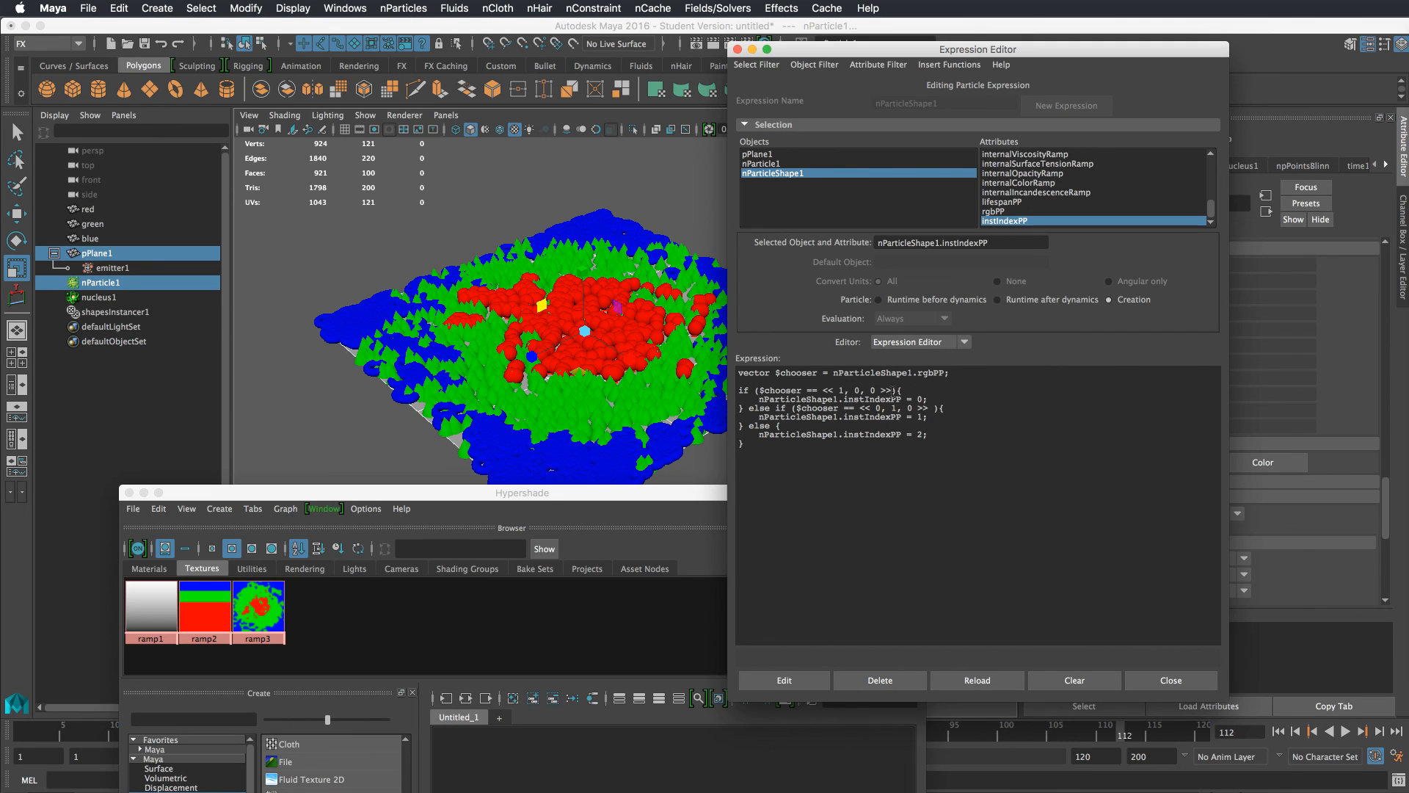
{"action": "left_click_drag", "start_coordinate": [892, 391], "coordinate": [818, 392]}
{"action": "left_click_drag", "start_coordinate": [922, 400], "coordinate": [907, 401]}
{"action": "left_click", "coordinate": [918, 401]}
{"action": "left_click_drag", "start_coordinate": [894, 391], "coordinate": [822, 391]}
{"action": "left_click_drag", "start_coordinate": [922, 400], "coordinate": [919, 400]}
{"action": "left_click_drag", "start_coordinate": [917, 400], "coordinate": [1007, 399]}
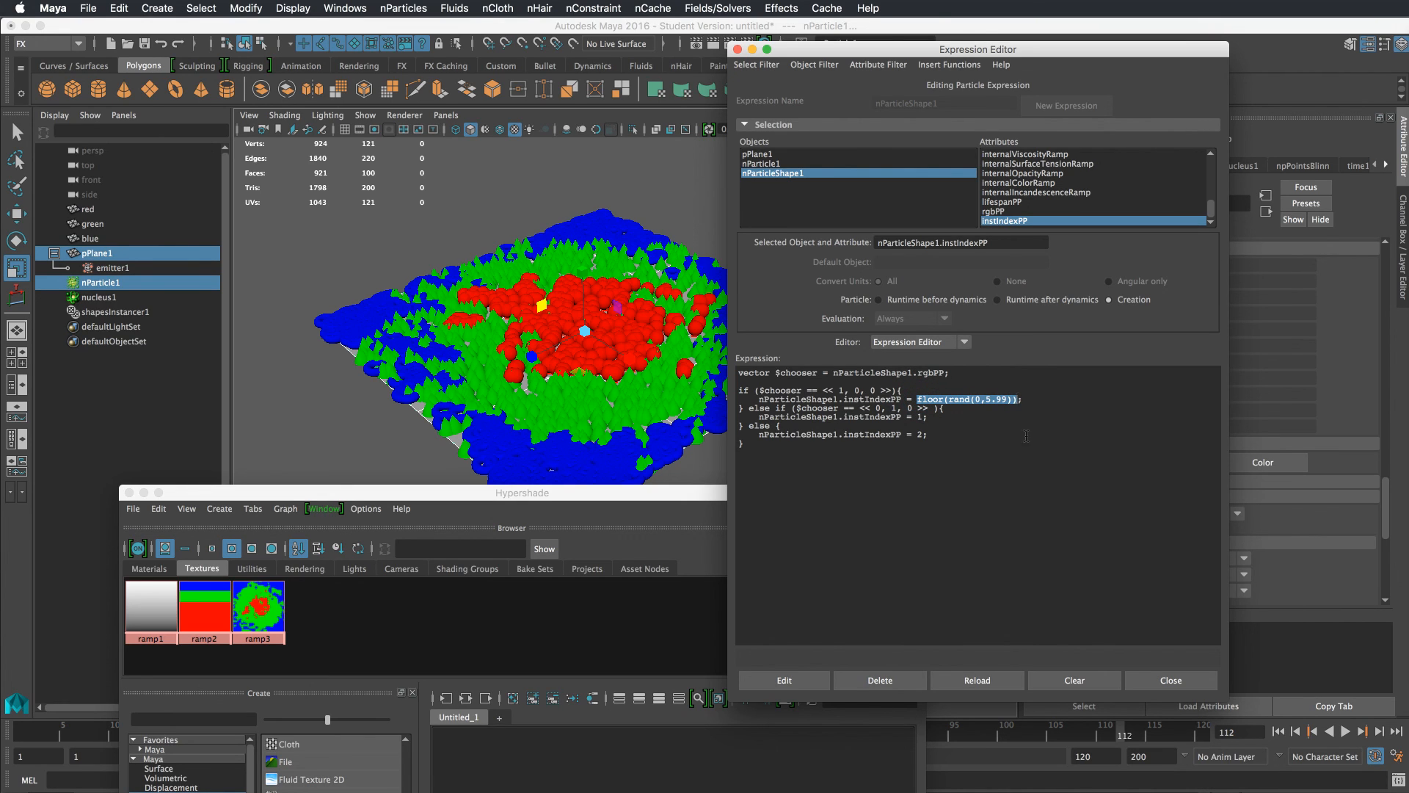
{"action": "left_click", "coordinate": [974, 396]}
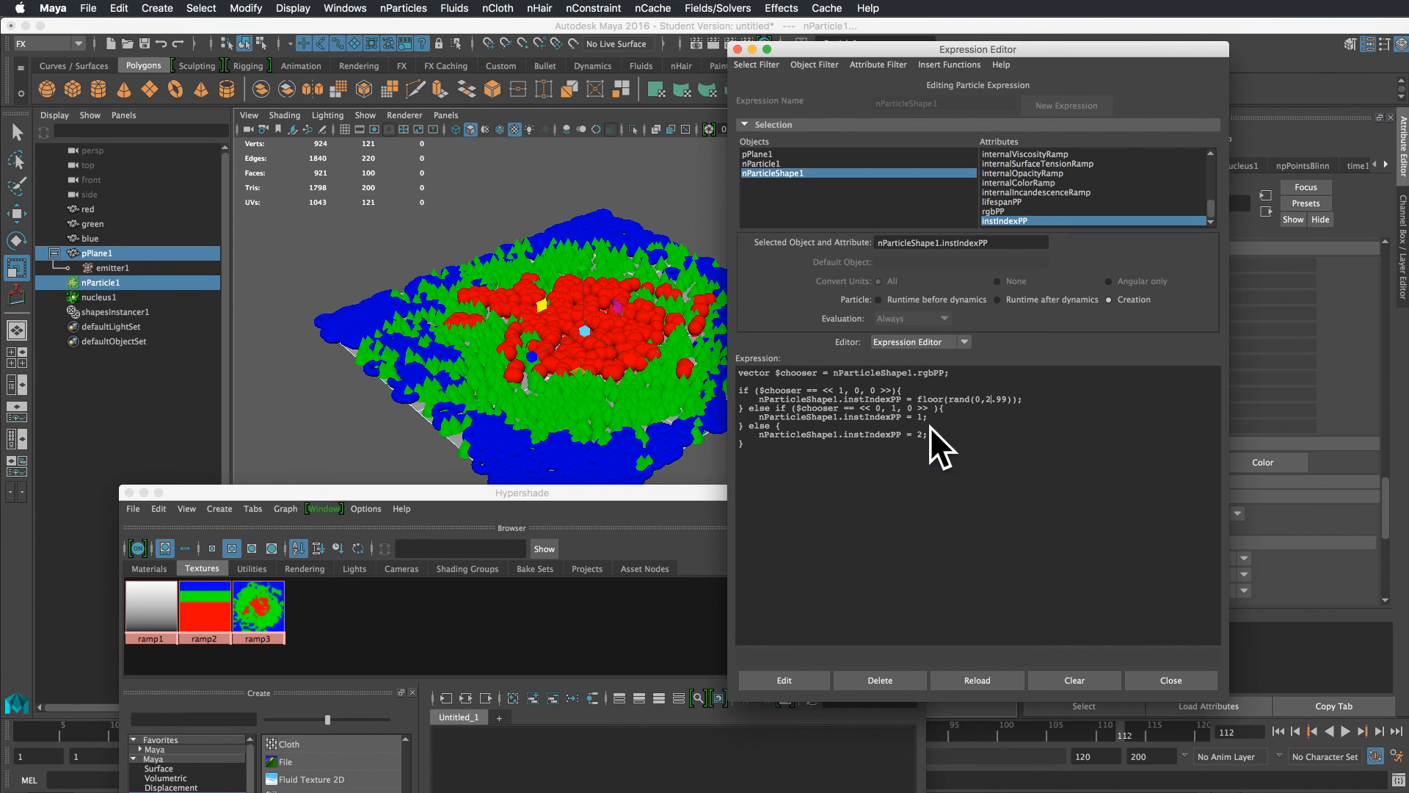
{"action": "left_click", "coordinate": [784, 681]}
{"action": "left_click", "coordinate": [1170, 679]}
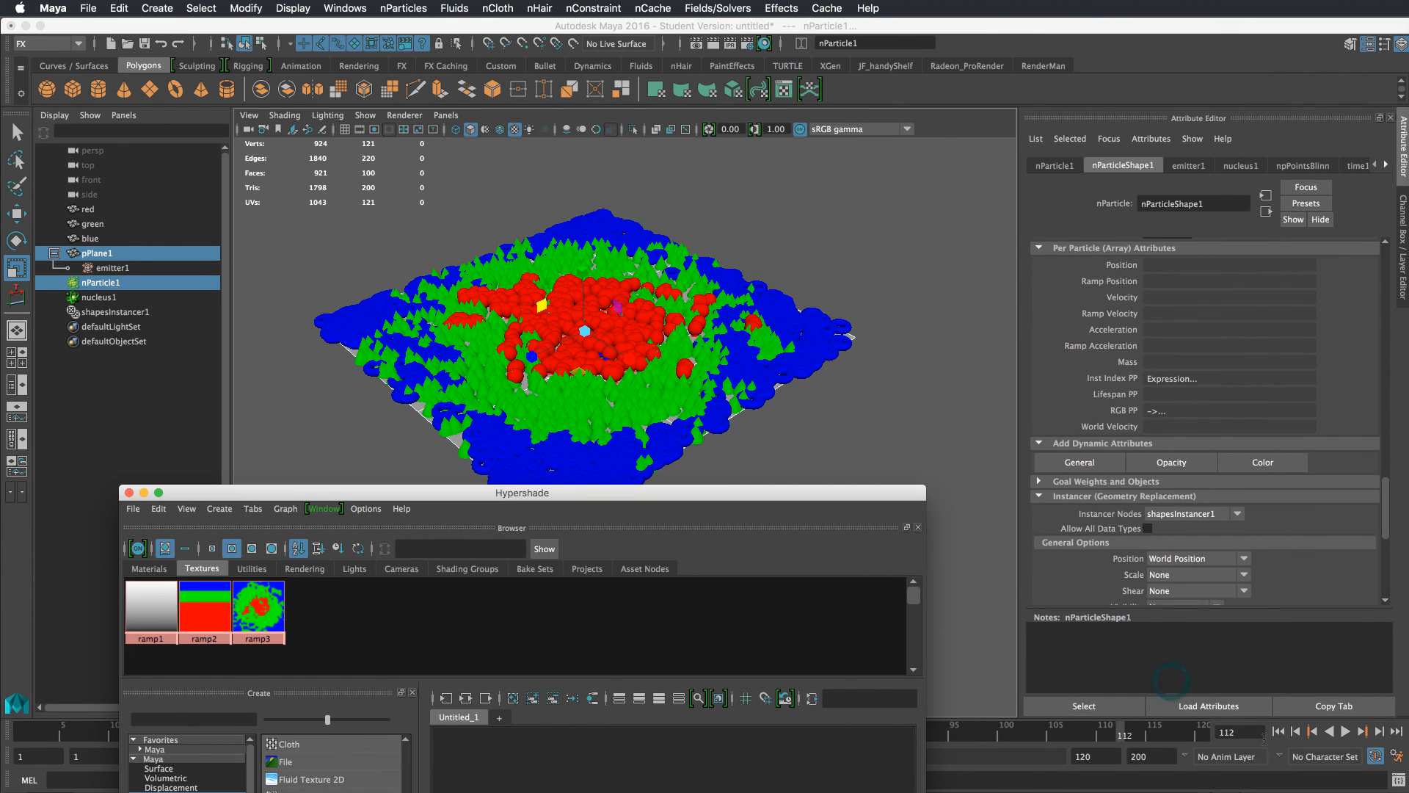
Play the simulation from the start and orbit to review the mixed instances in the red area
{"action": "left_click", "coordinate": [1277, 731]}
{"action": "left_click", "coordinate": [1345, 731]}
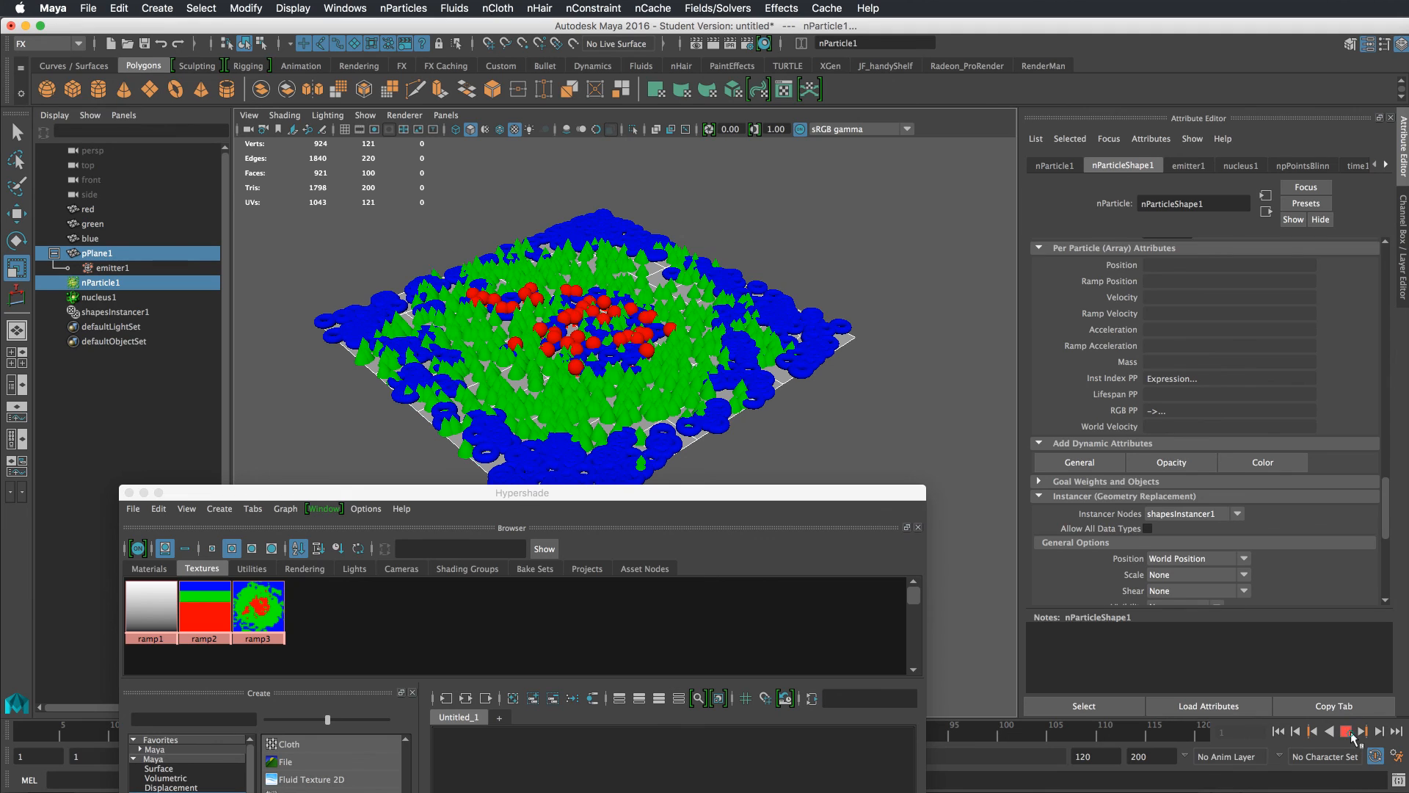
{"action": "left_click", "coordinate": [1348, 733]}
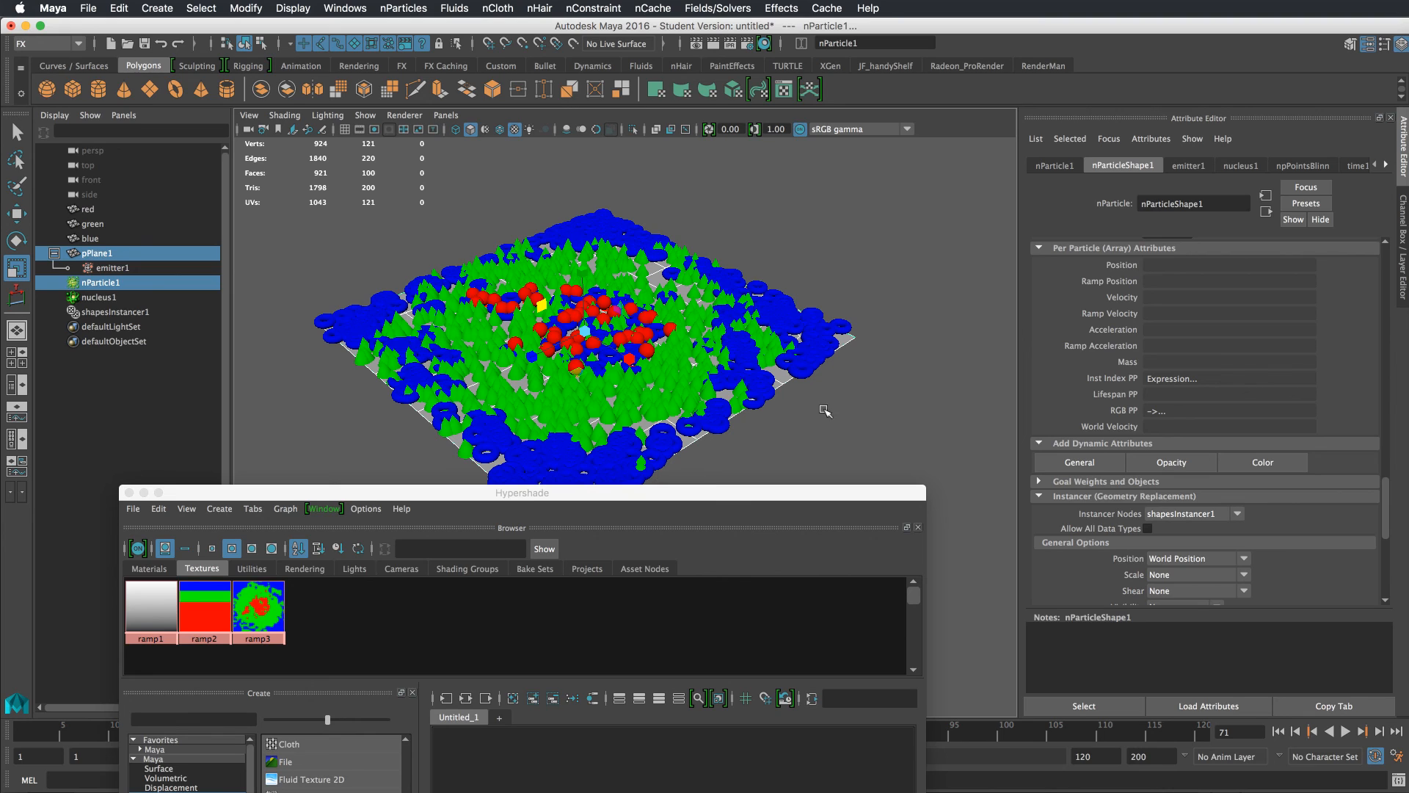
{"action": "left_click_drag", "start_coordinate": [801, 396], "coordinate": [811, 395], "text": "alt"}
{"action": "left_click_drag", "start_coordinate": [817, 431], "coordinate": [842, 390], "text": "alt"}
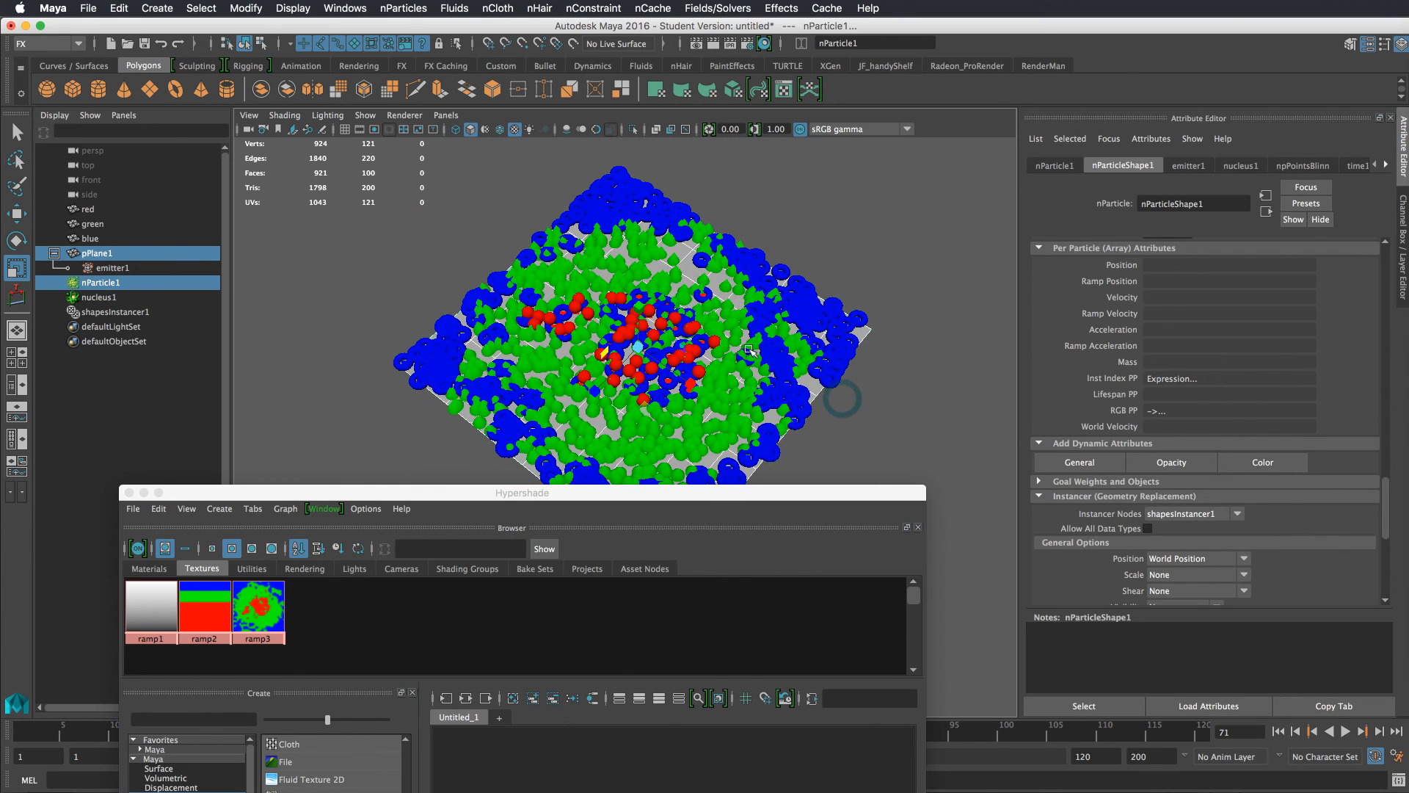
Cycle ramp3's Type through Box, Four Corner and Tartan Ramp, settling on Diagonal Ramp
{"action": "left_click", "coordinate": [267, 619]}
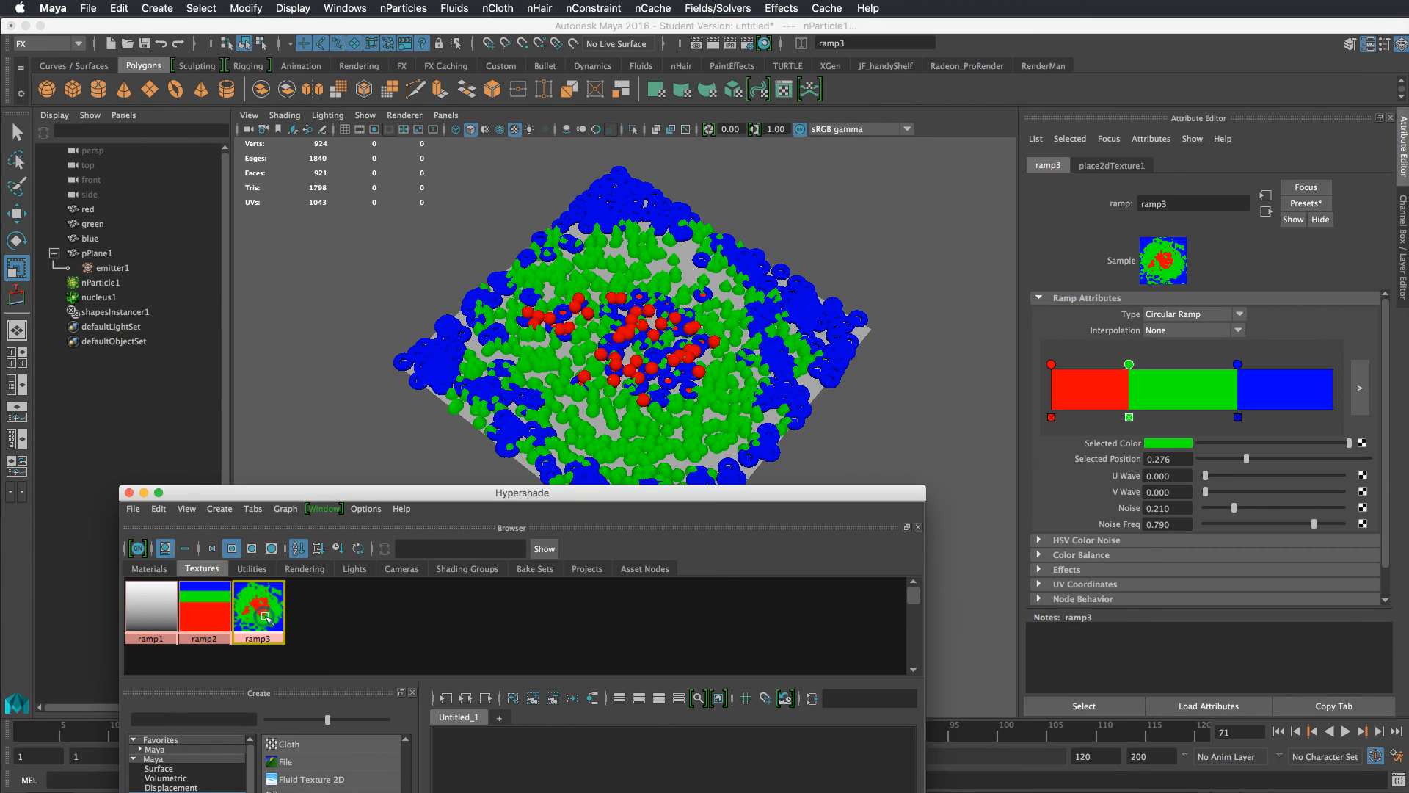
{"action": "left_click", "coordinate": [1194, 312]}
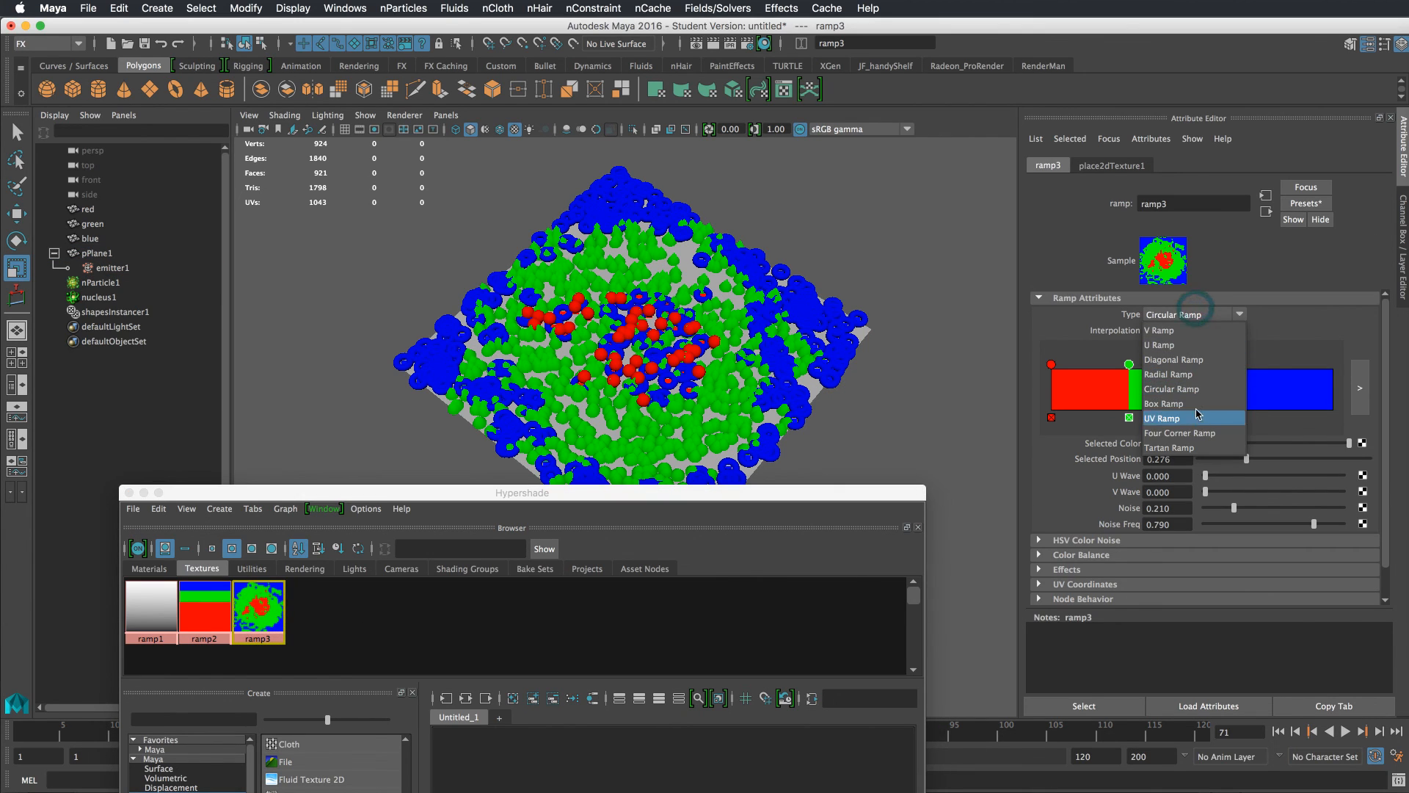
{"action": "left_click", "coordinate": [1195, 404]}
{"action": "left_click", "coordinate": [1178, 315]}
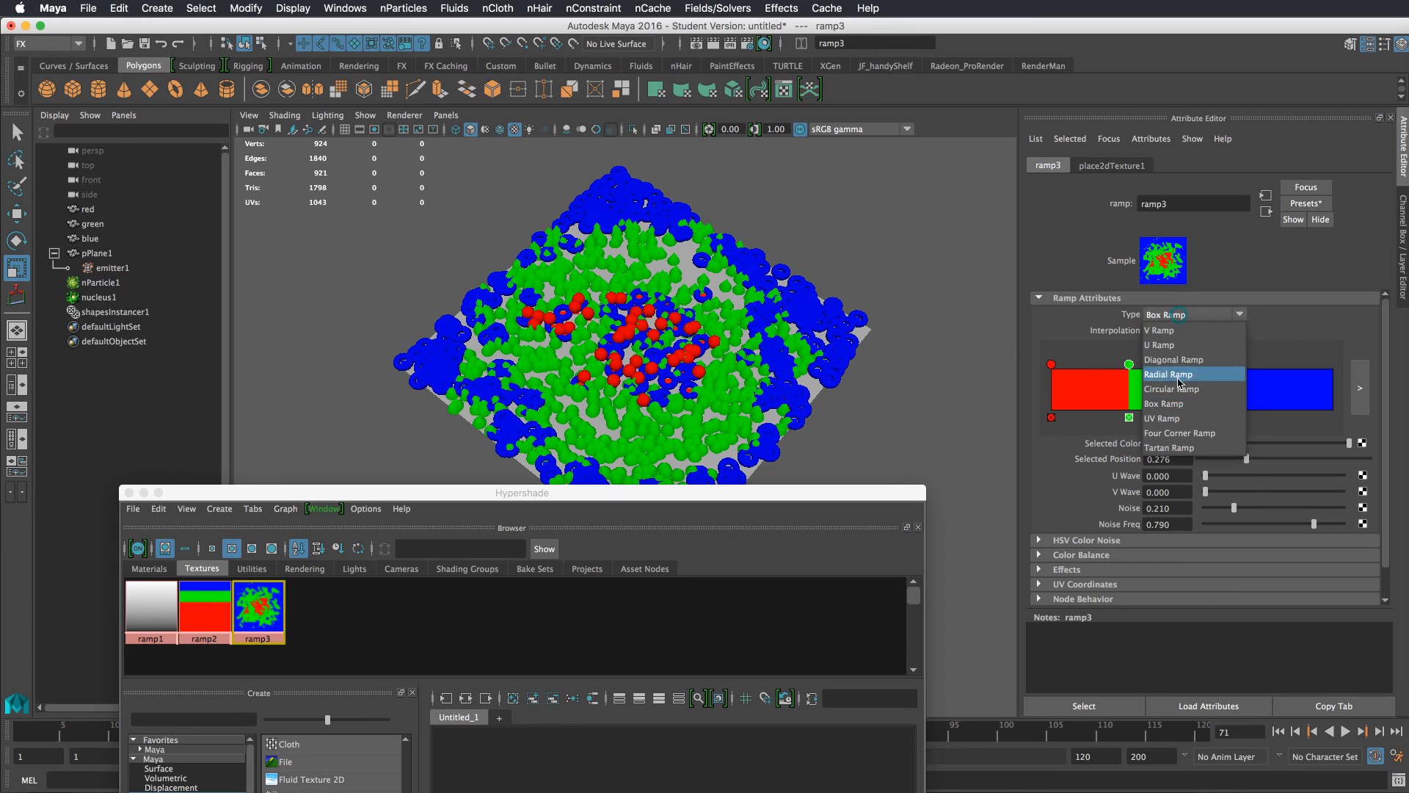
{"action": "left_click", "coordinate": [1178, 433]}
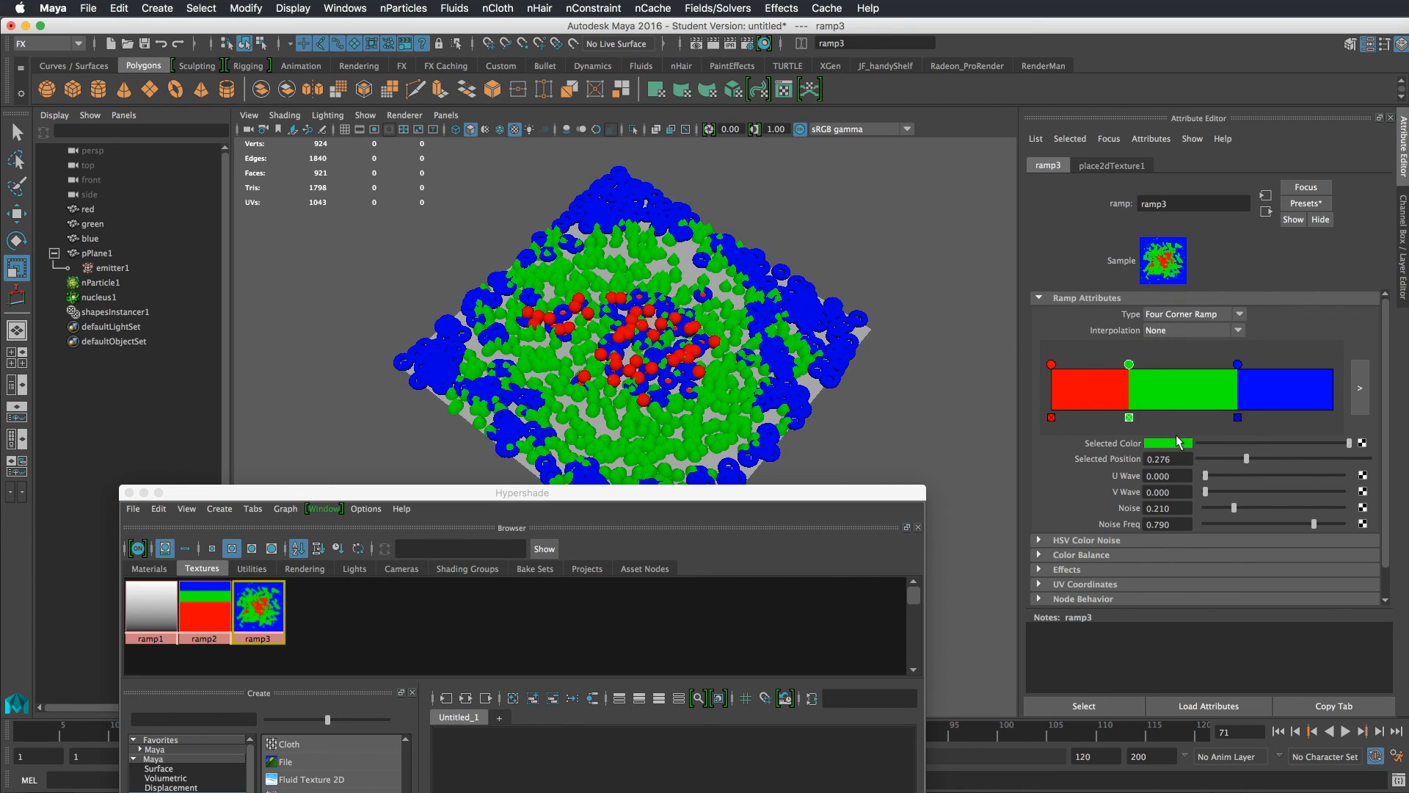
{"action": "left_click", "coordinate": [1180, 315]}
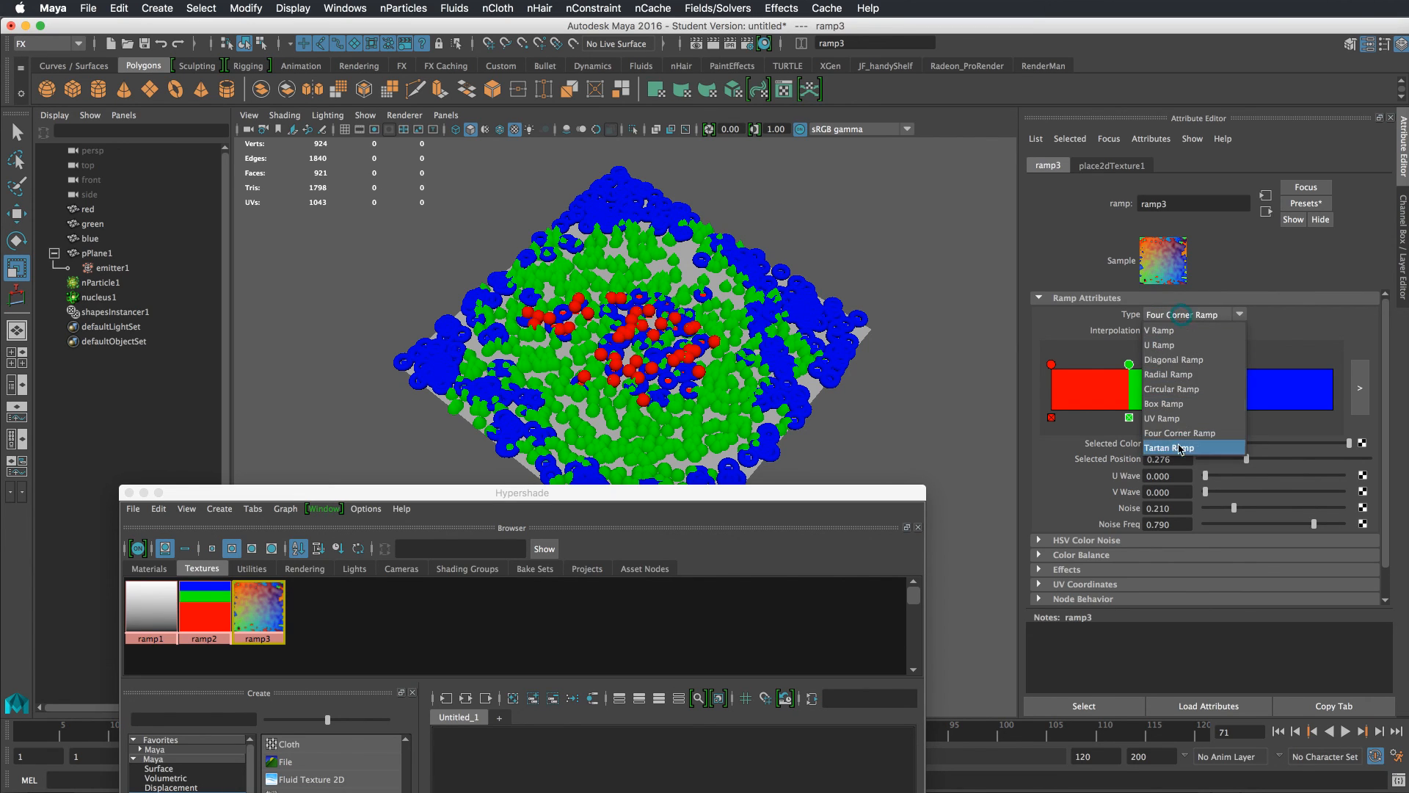
{"action": "left_click", "coordinate": [1182, 451]}
{"action": "left_click", "coordinate": [1179, 316]}
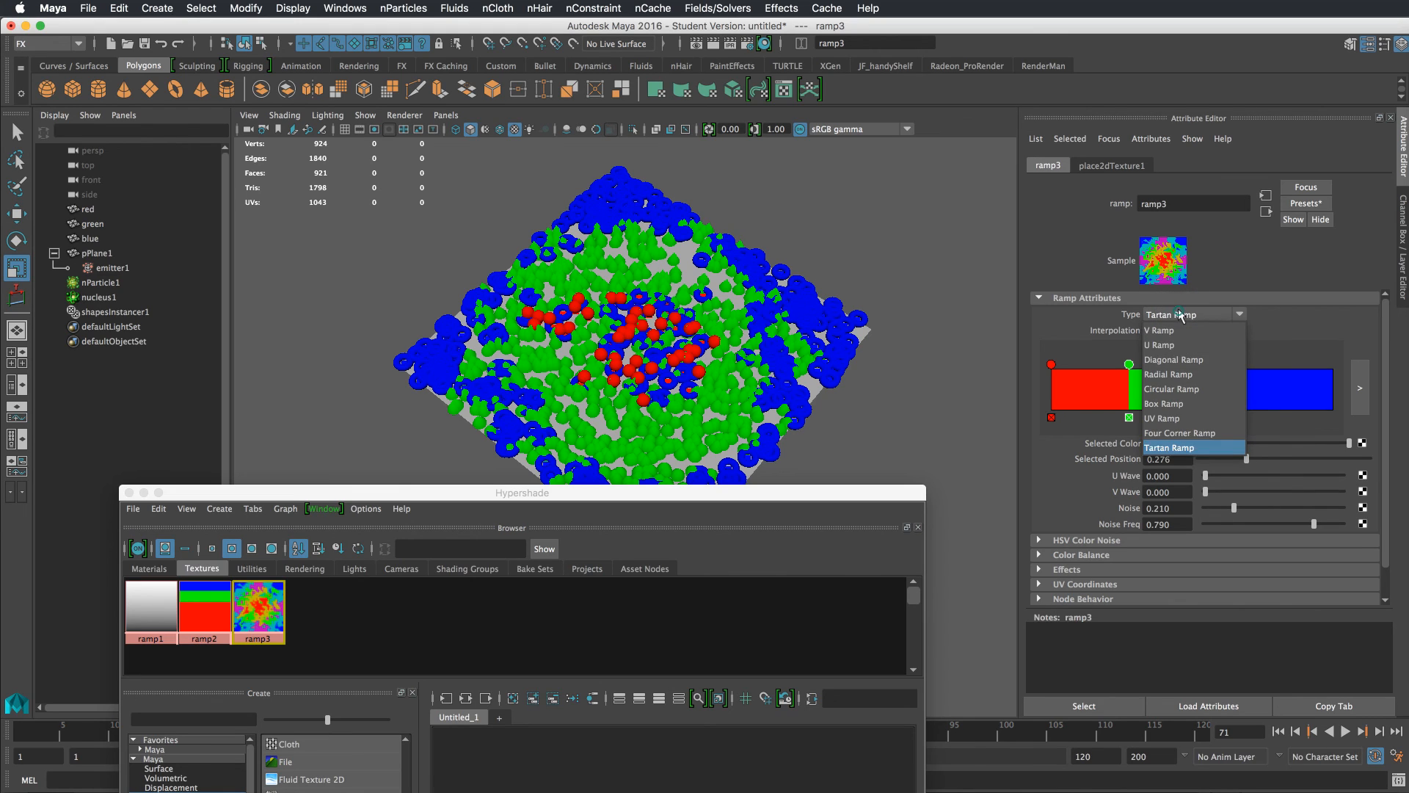
{"action": "left_click", "coordinate": [1174, 360]}
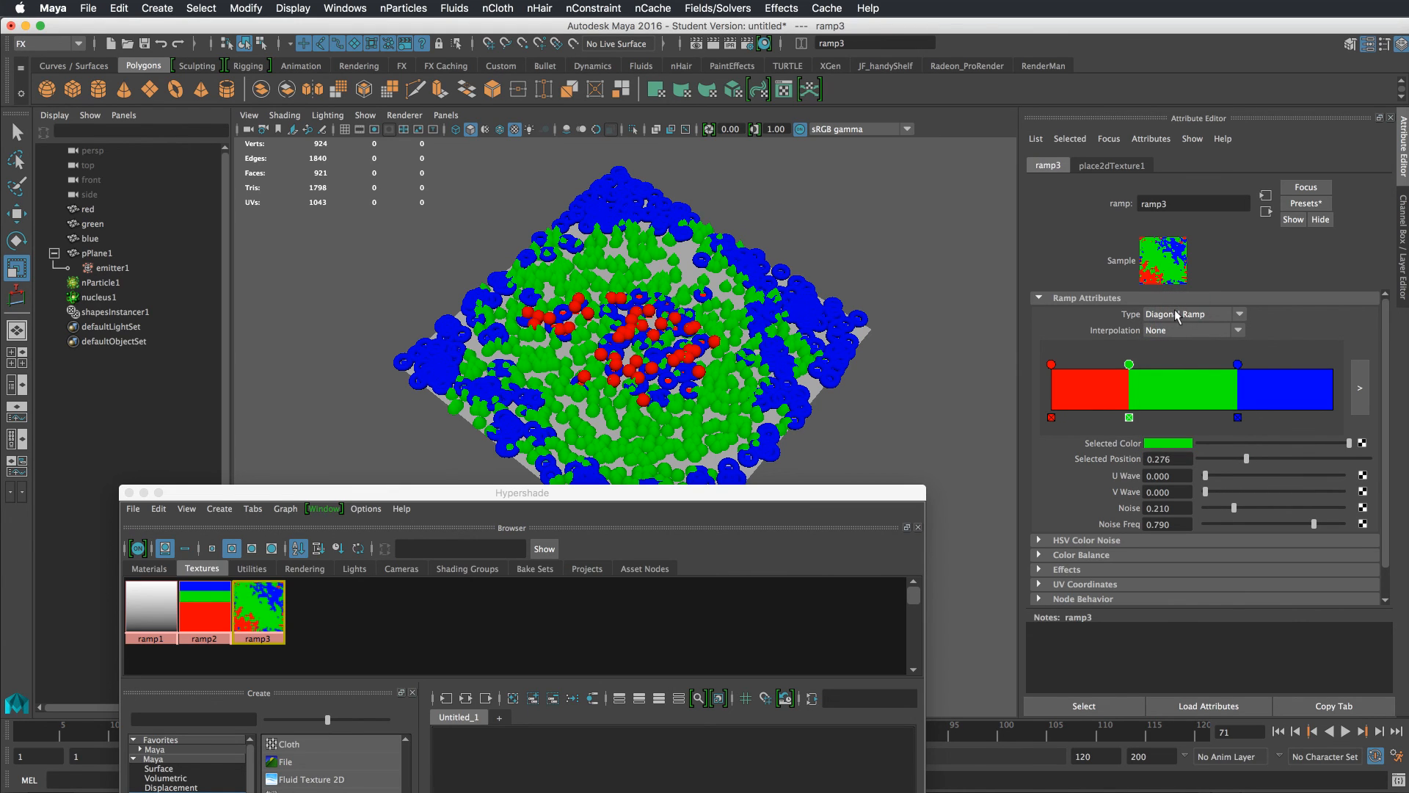
Play the simulation from the start and orbit around the instanced particles on the diagonal ramp
{"action": "left_click", "coordinate": [1278, 731]}
{"action": "left_click", "coordinate": [1346, 731]}
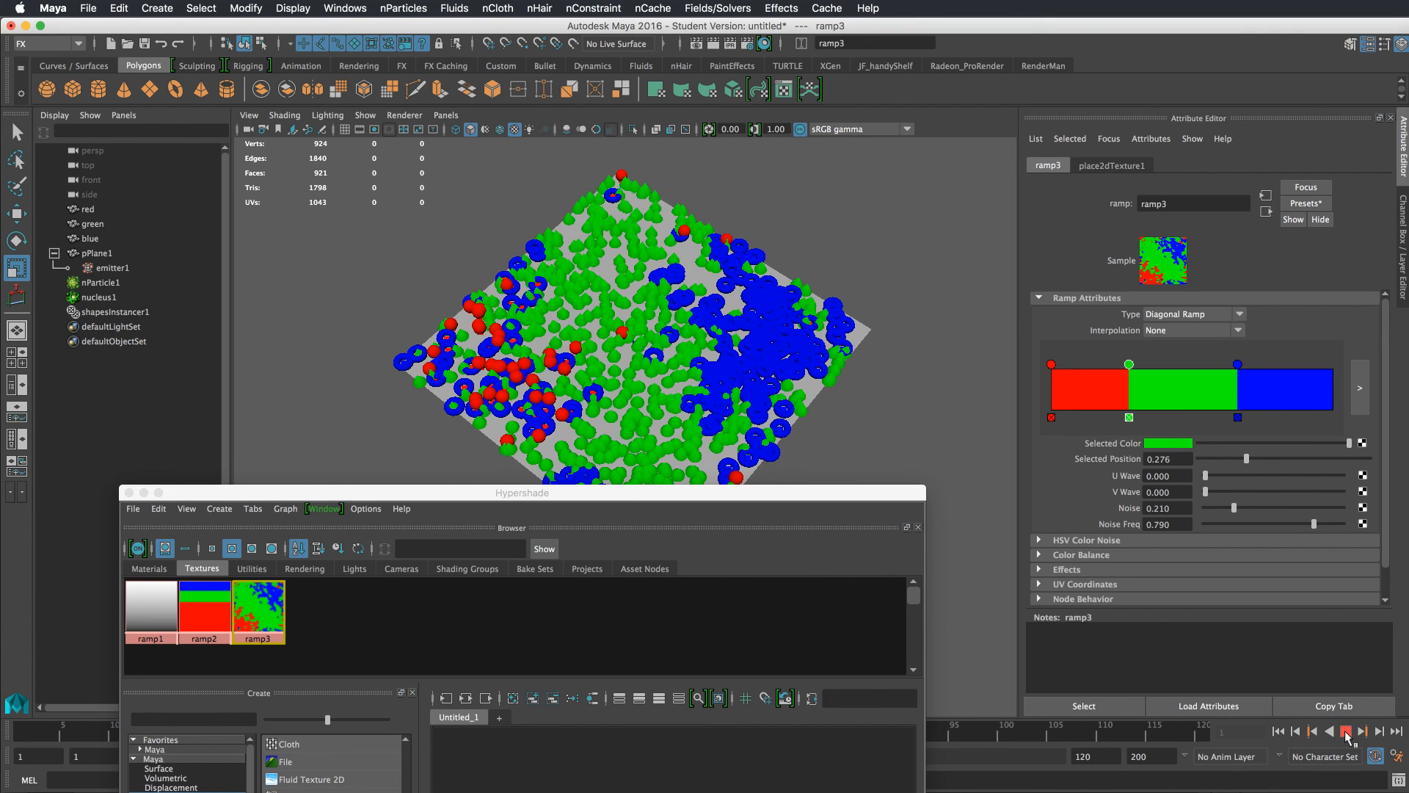
{"action": "left_click", "coordinate": [1346, 731]}
{"action": "left_click_drag", "start_coordinate": [880, 431], "coordinate": [877, 361], "text": "alt"}
{"action": "right_click_drag", "start_coordinate": [877, 361], "coordinate": [904, 334], "text": "alt"}
{"action": "left_click_drag", "start_coordinate": [904, 334], "coordinate": [866, 358], "text": "alt"}
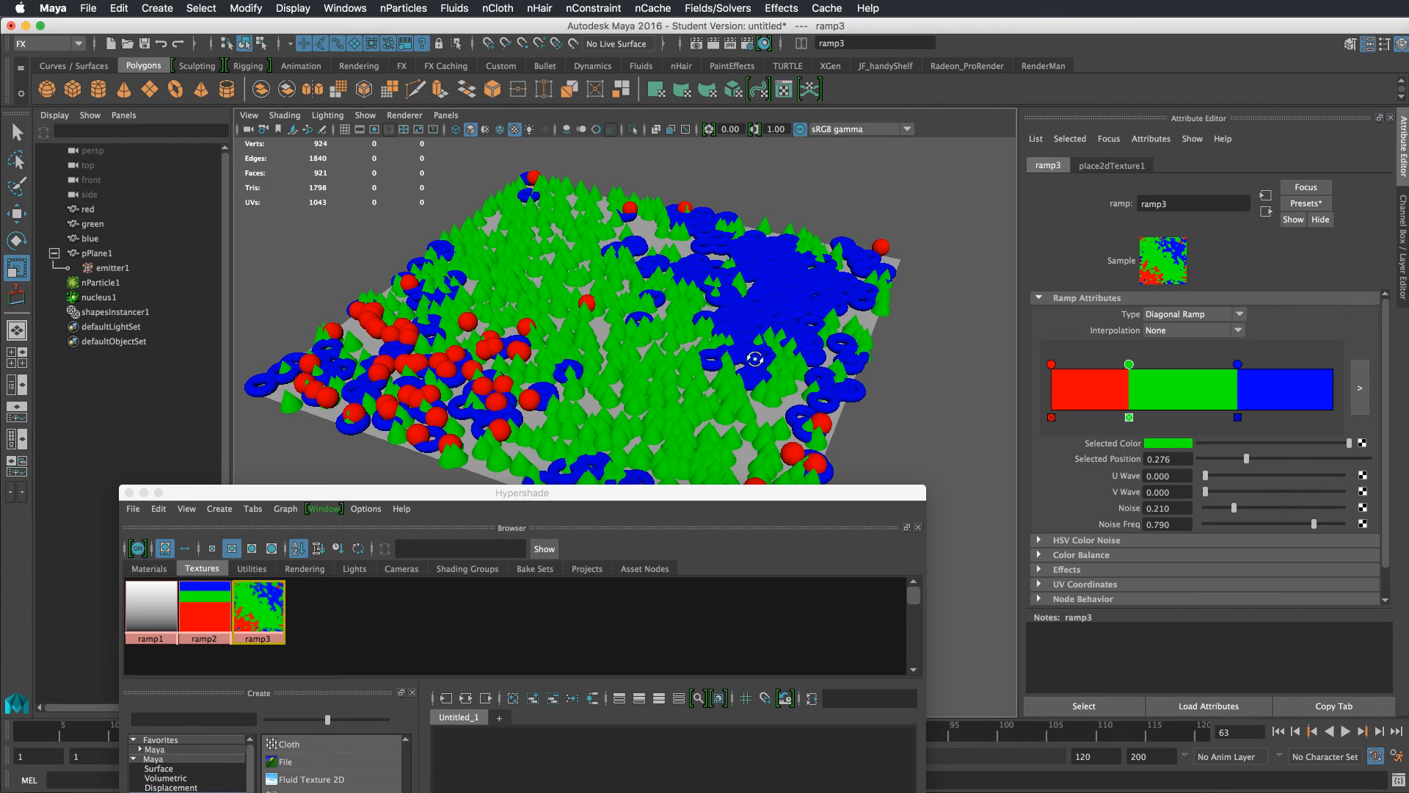
{"action": "mouse_move", "coordinate": [754, 359]}
{"action": "left_mouse_down", "text": "alt"}
{"action": "mouse_move", "coordinate": [836, 329]}
{"action": "mouse_move", "coordinate": [756, 370]}
{"action": "left_mouse_up", "text": "alt"}
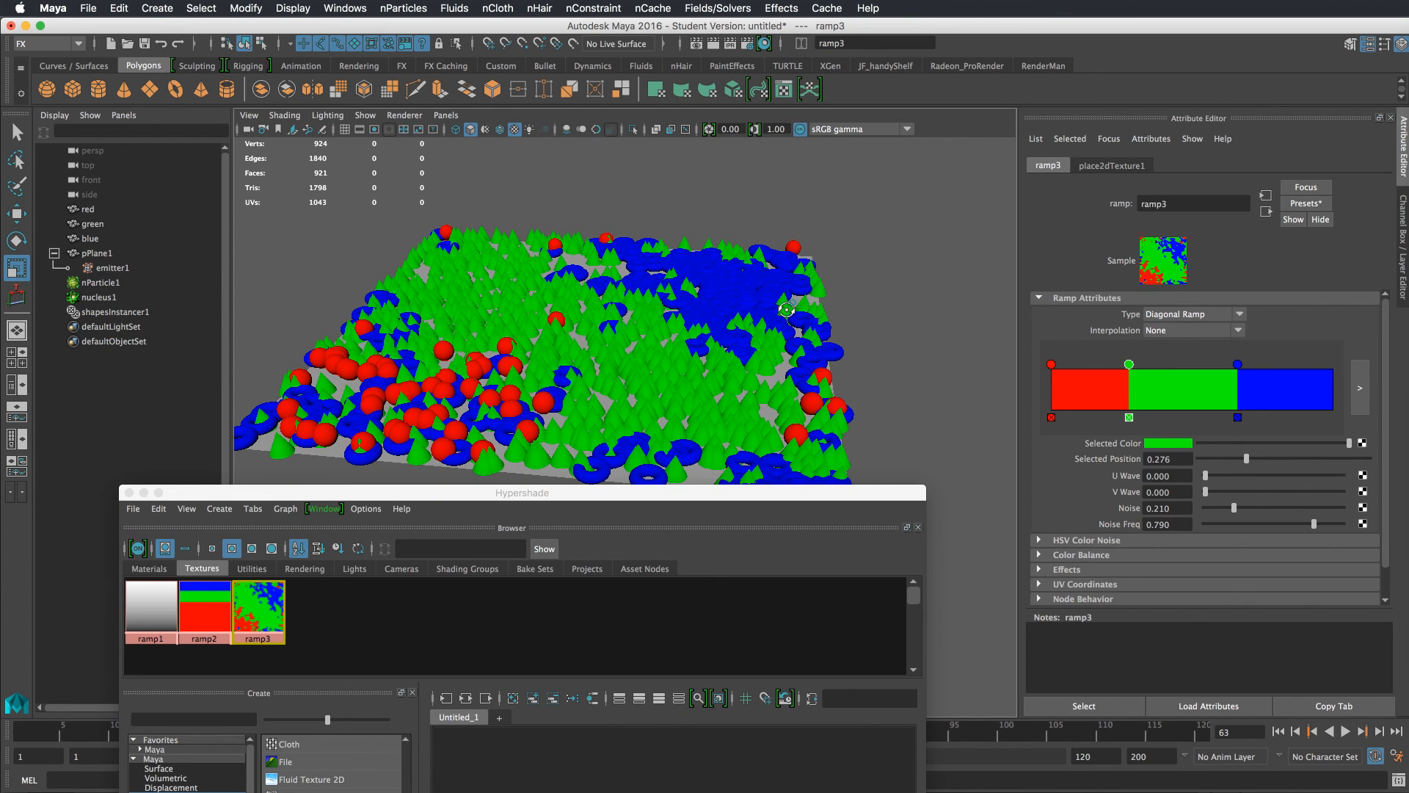
{"action": "left_click_drag", "start_coordinate": [786, 309], "coordinate": [784, 265], "text": "alt"}
Move the ramp's blue color entry to position 0.841 and replay the simulation from the start to review
{"action": "left_click_drag", "start_coordinate": [1131, 366], "coordinate": [1289, 367]}
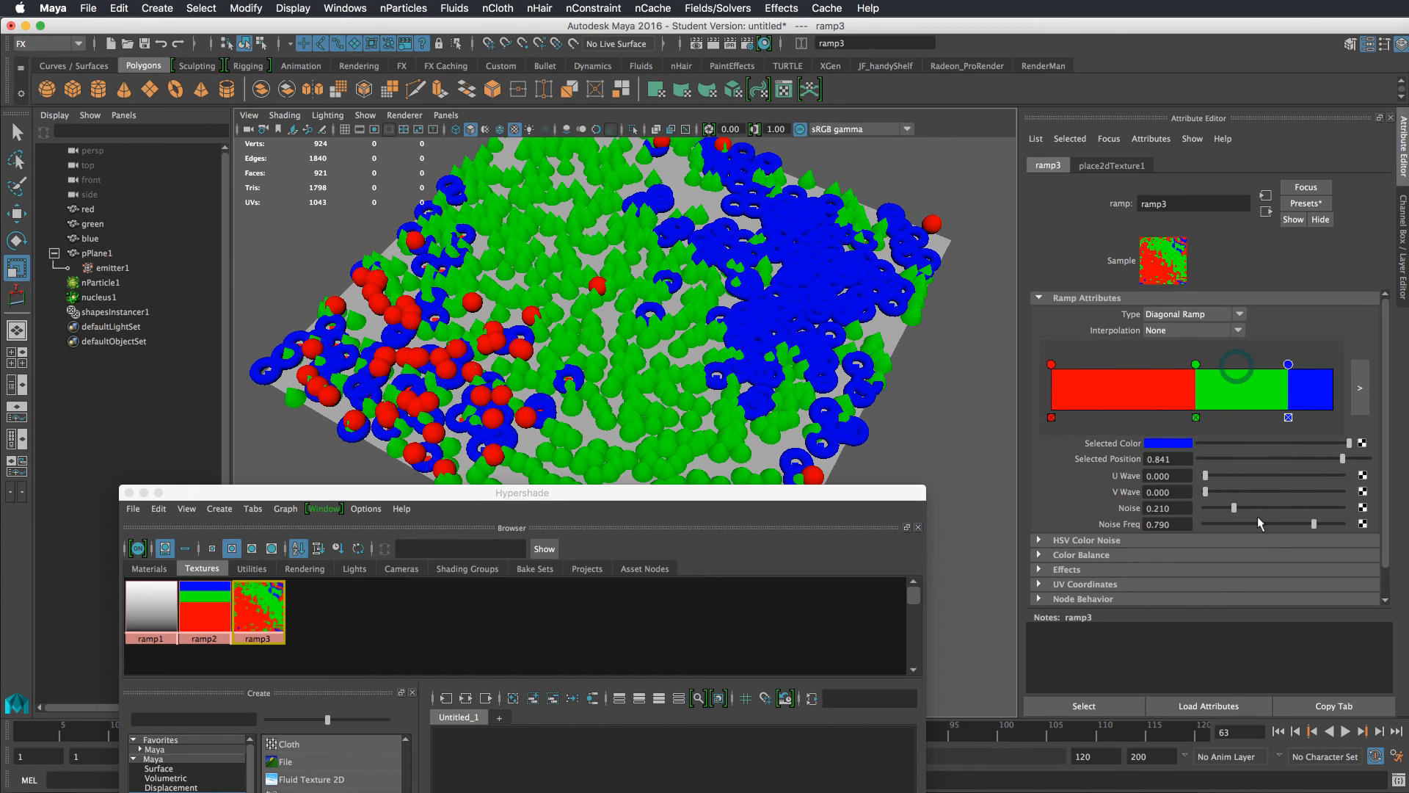
{"action": "left_click", "coordinate": [1278, 732]}
{"action": "left_click", "coordinate": [1345, 732]}
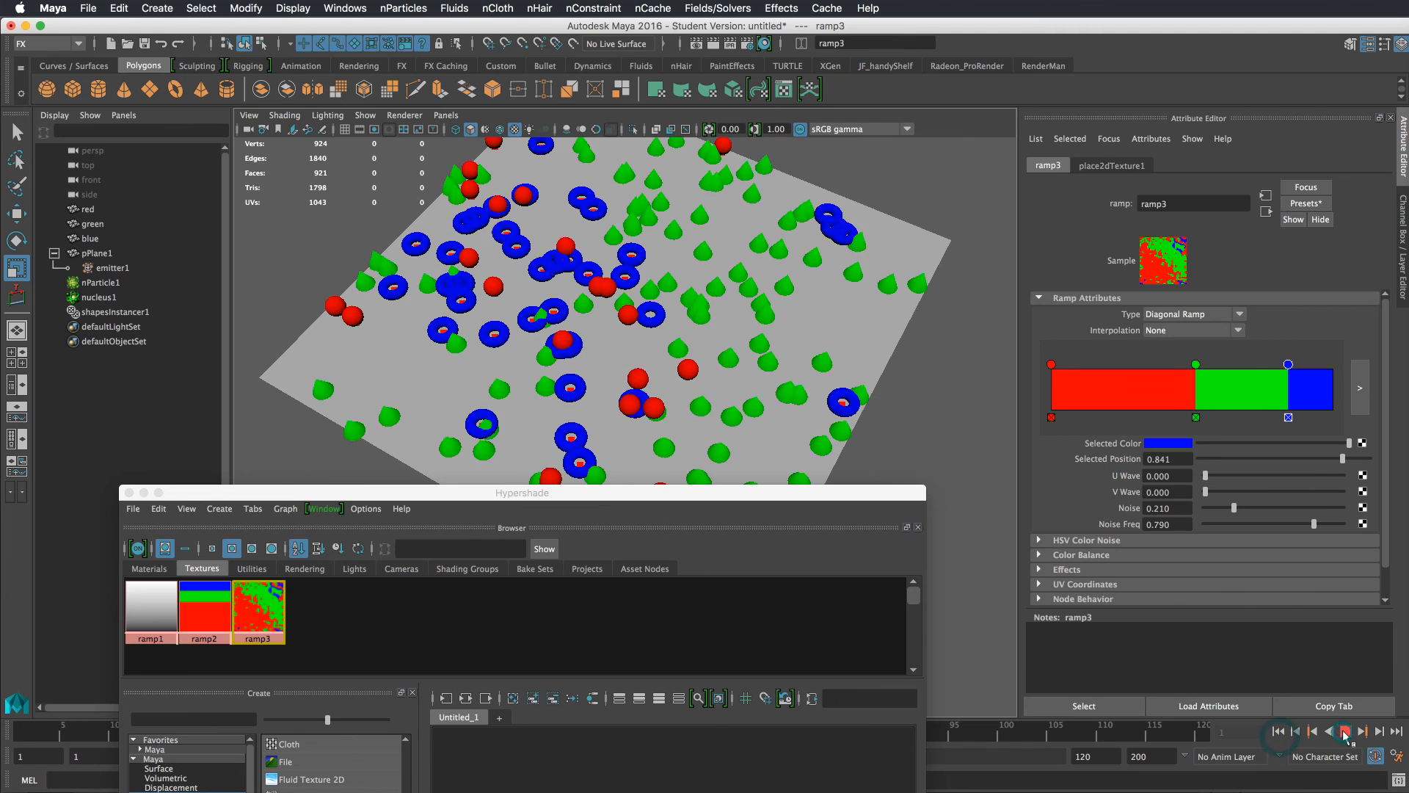
{"action": "left_click_drag", "start_coordinate": [743, 496], "coordinate": [760, 615]}
{"action": "left_click_drag", "start_coordinate": [806, 428], "coordinate": [687, 427], "text": "alt"}
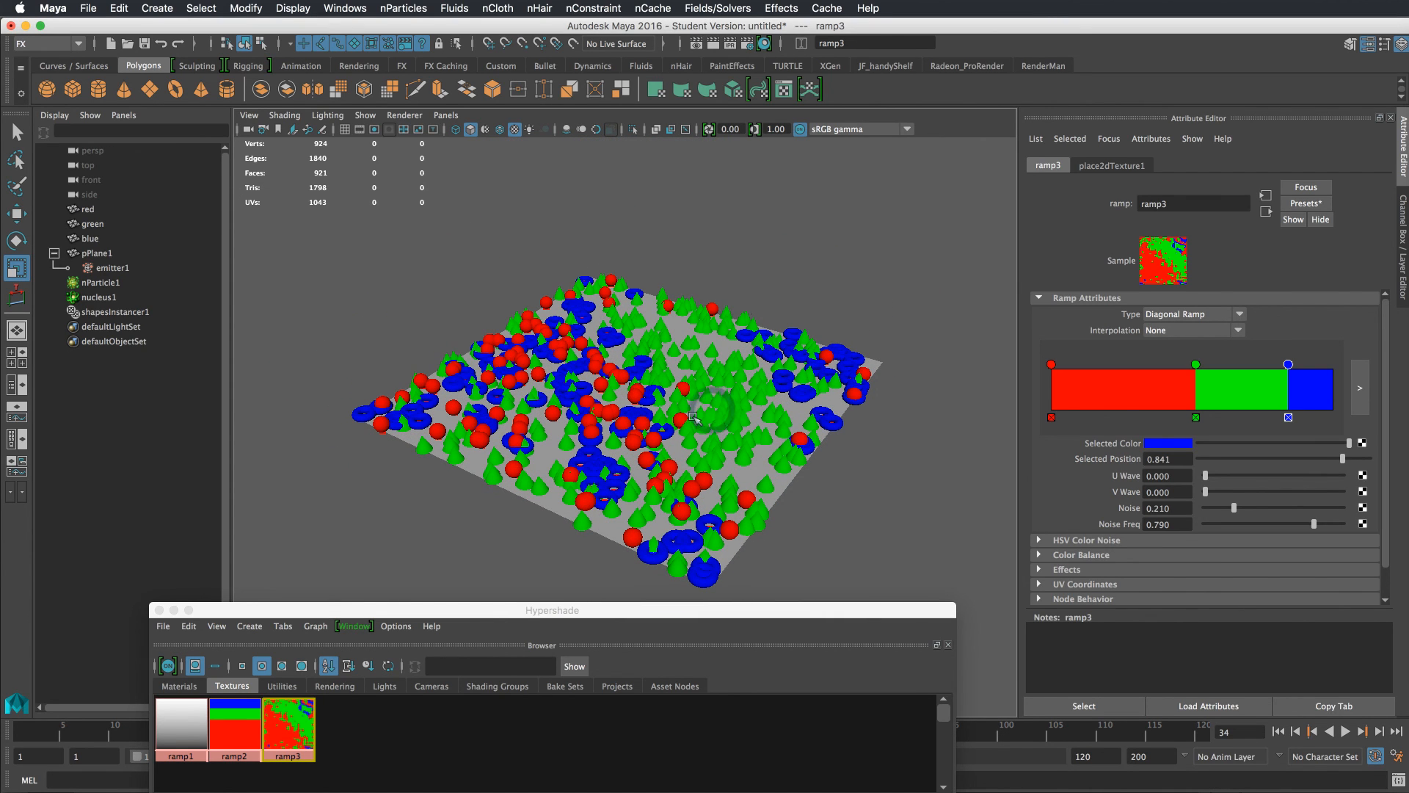